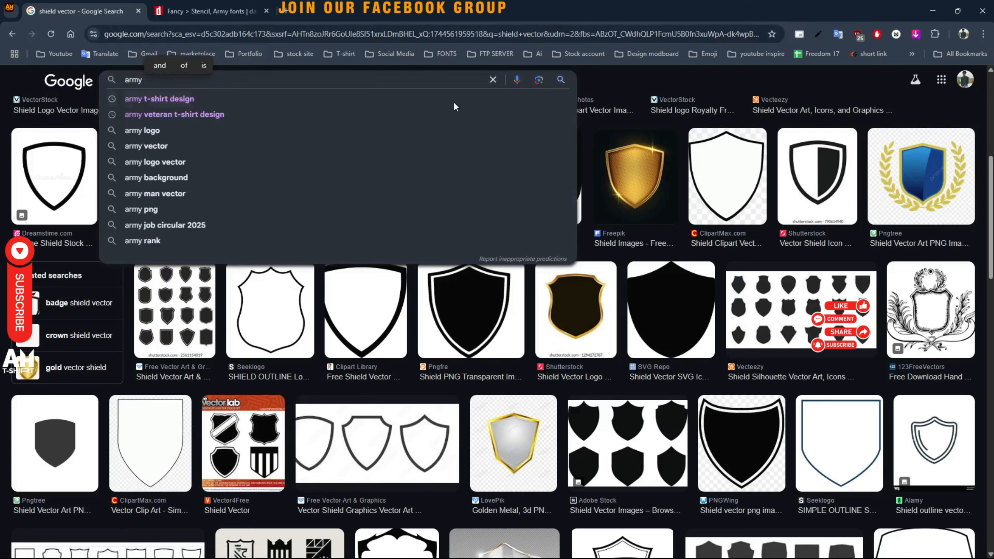
# Search Google Images for "army veteran t-shirt design" and browse the results for layout references.
pyautogui.click(150, 116)
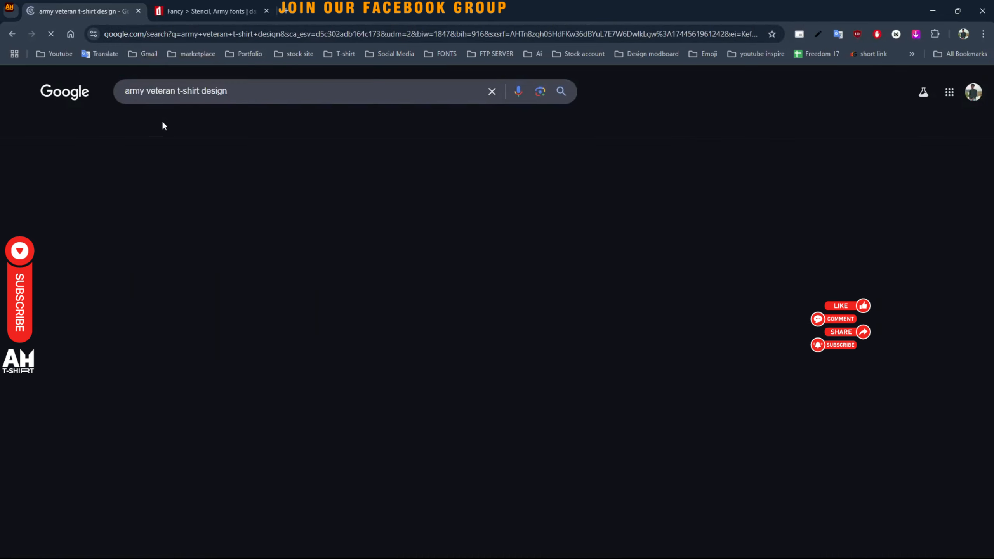
pyautogui.scroll(-3, 411, 350)
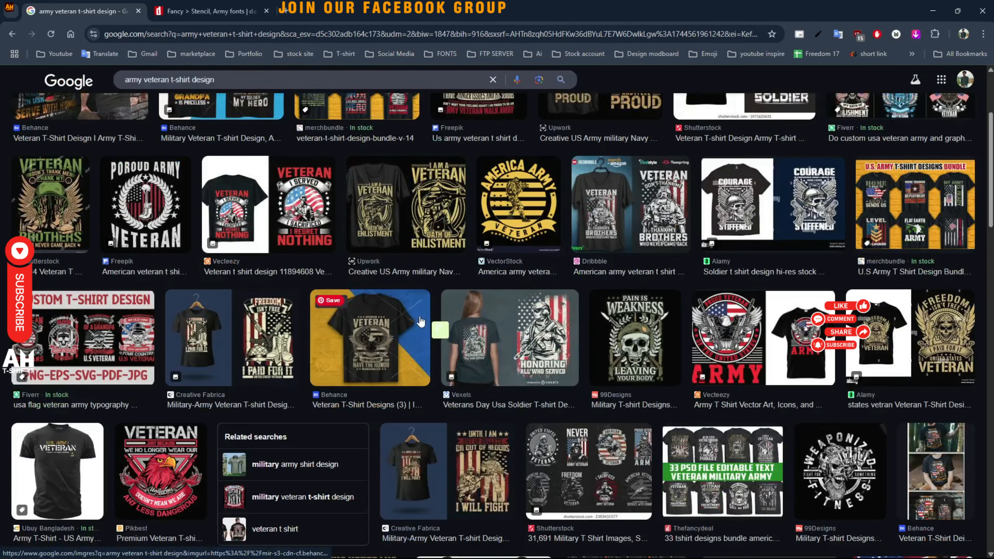
pyautogui.moveTo(341, 344)
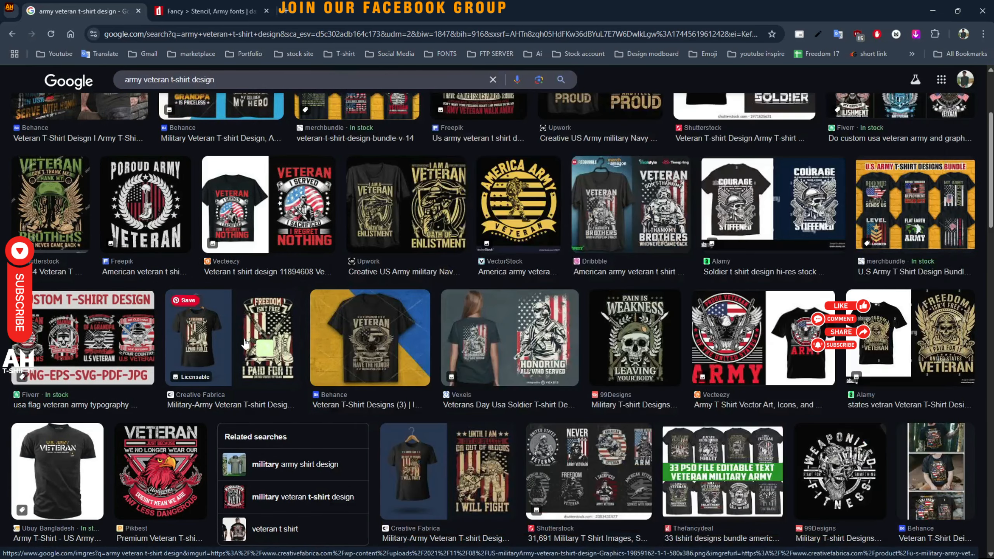
pyautogui.moveTo(245, 343)
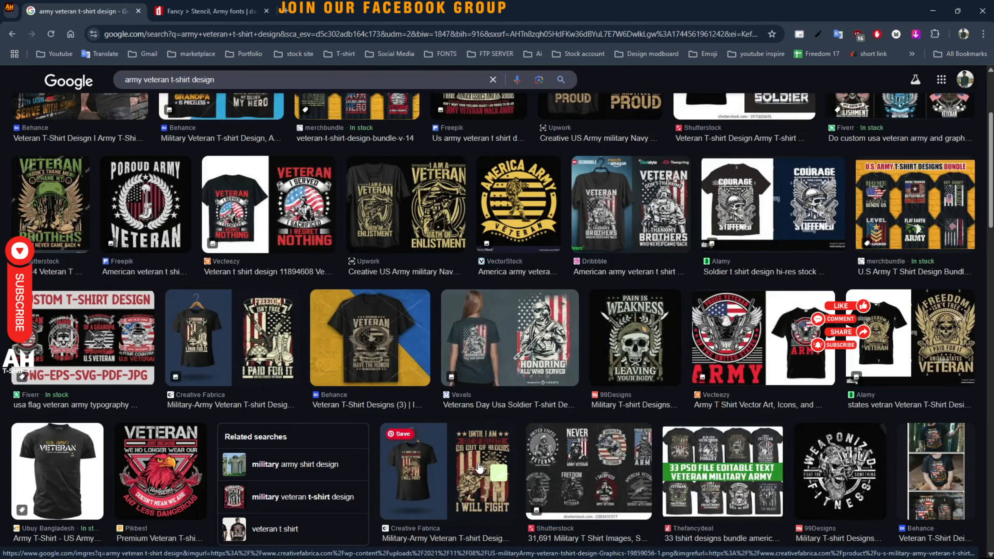
pyautogui.moveTo(479, 467)
pyautogui.moveTo(397, 211)
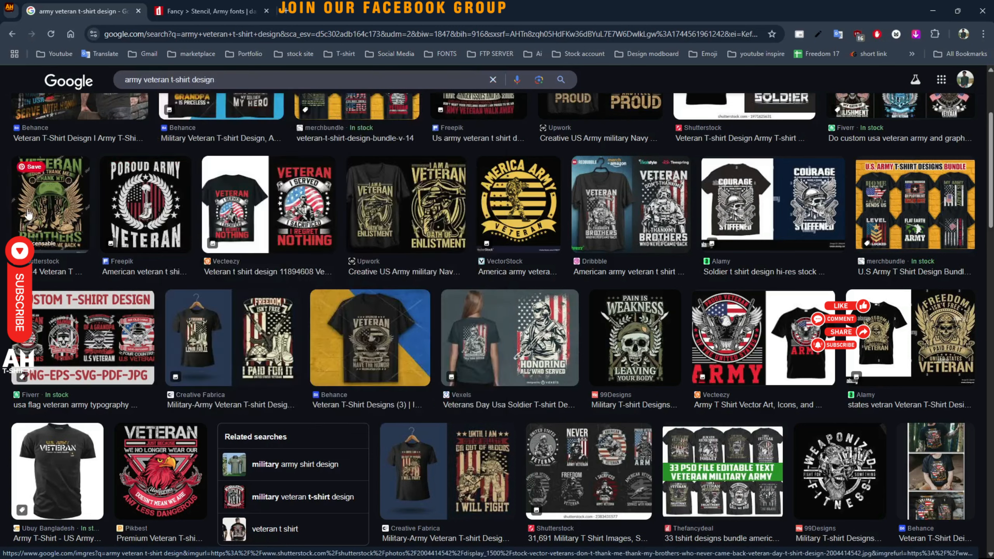
pyautogui.scroll(1, 28, 210)
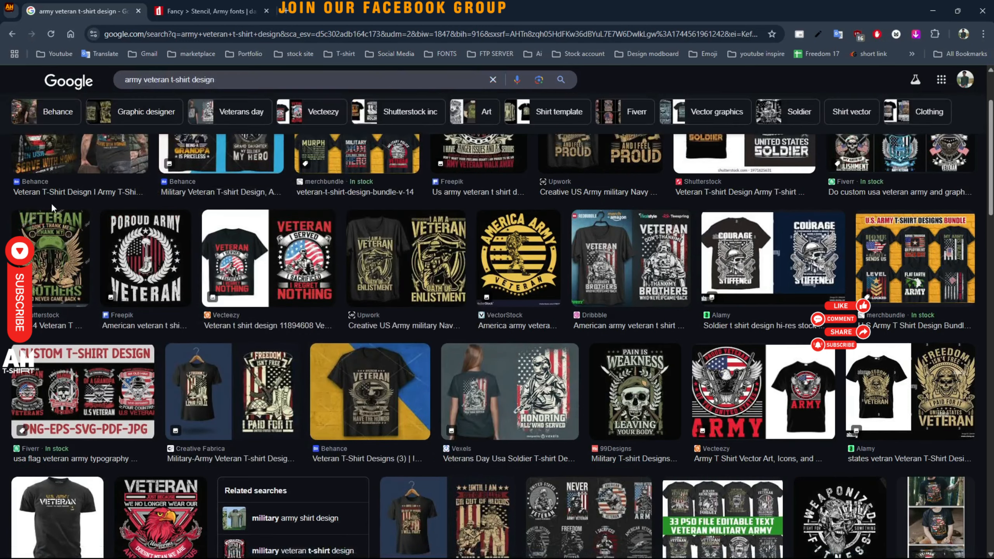
pyautogui.scroll(3, 52, 202)
pyautogui.moveTo(780, 231)
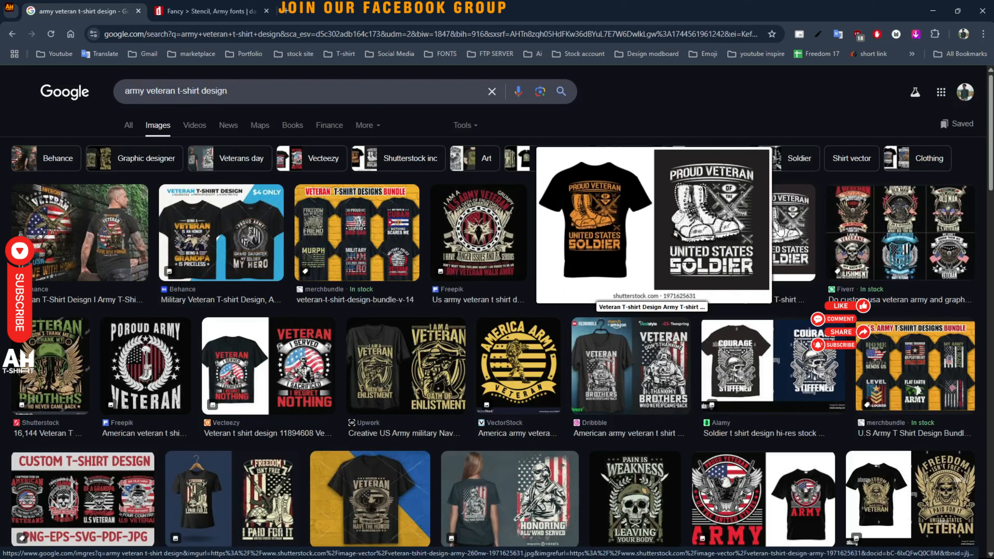
# Capture the enlarged preview of the six-design veteran bundle and paste it beside the artboard in Illustrator.
pyautogui.moveTo(891, 231)
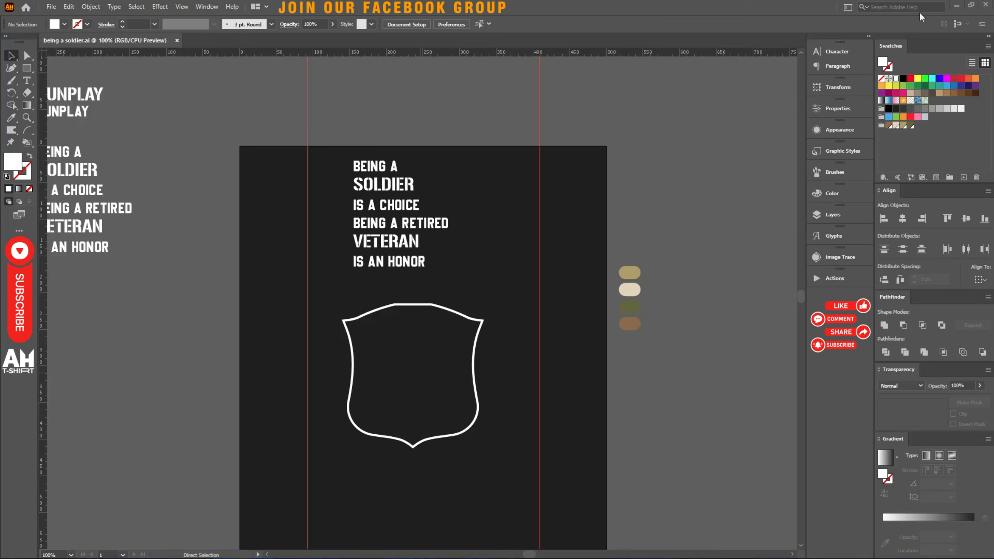
pyautogui.hotkey('ctrl', 'v')
pyautogui.moveTo(598, 282); pyautogui.dragTo(484, 282)
# Examine the pasted six-design image up close, studying the text layouts, banners, shields and central figures.
pyautogui.scroll(2, 458, 210)
pyautogui.scroll(1, 546, 198)
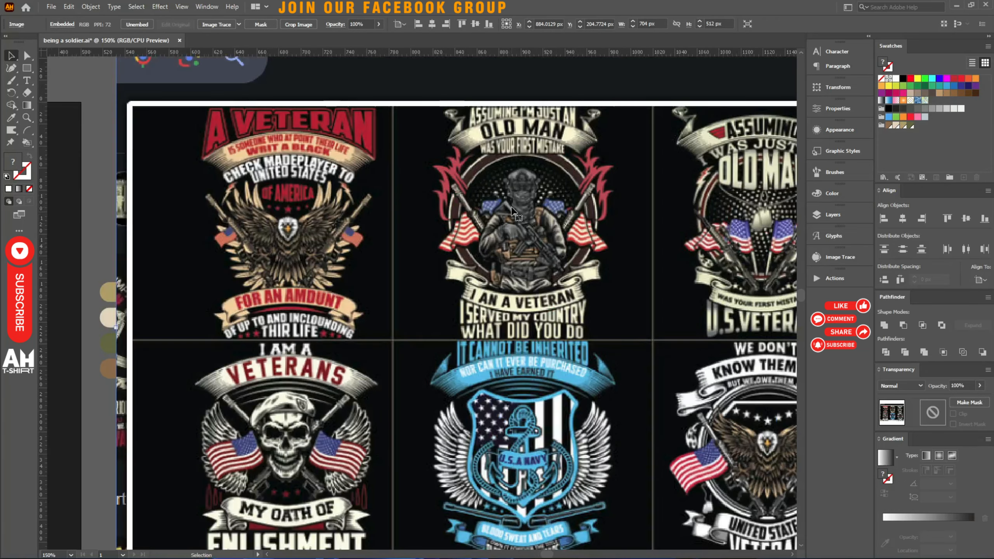
pyautogui.scroll(-2, 514, 212)
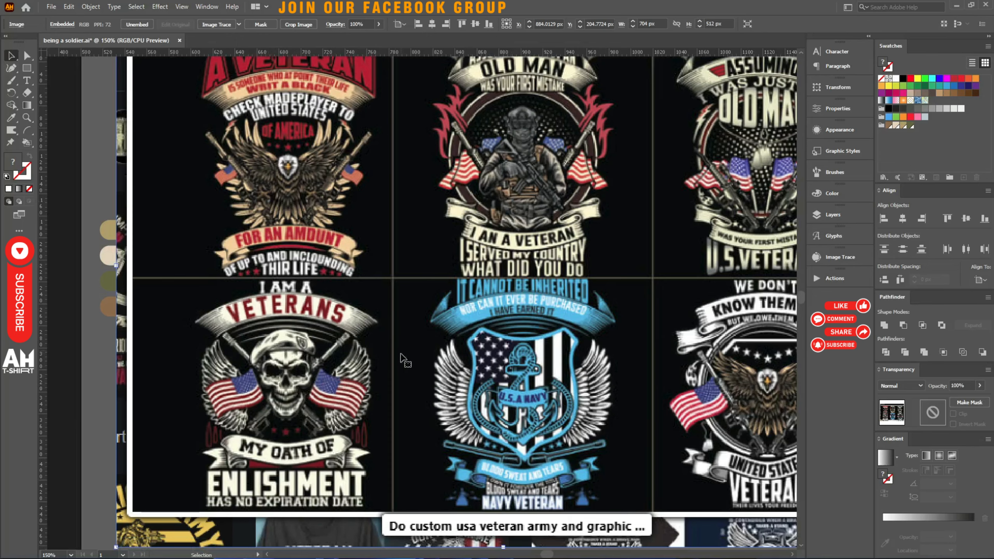
pyautogui.scroll(-1, 424, 288)
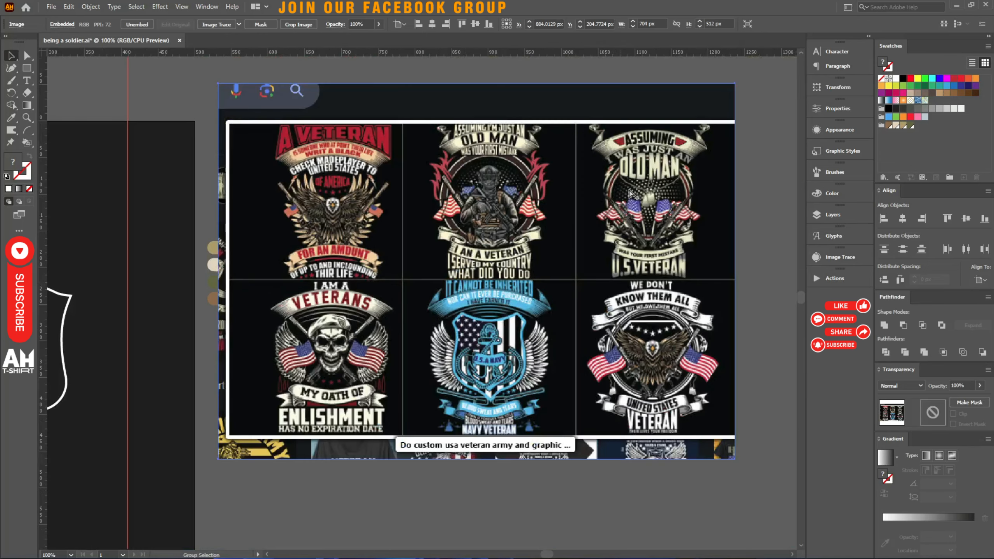
pyautogui.scroll(2, 687, 167)
pyautogui.moveTo(305, 172); pyautogui.dragTo(463, 132)
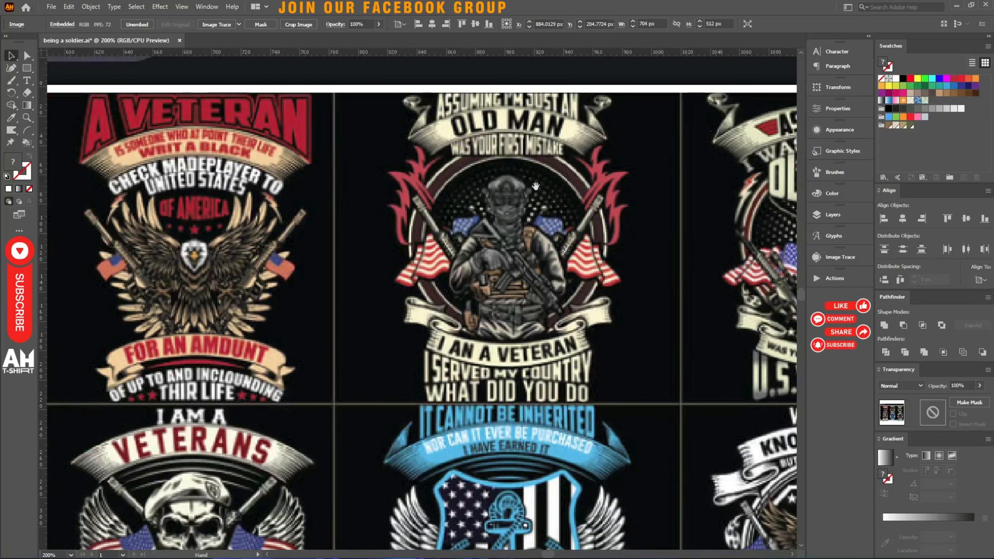
pyautogui.moveTo(526, 81); pyautogui.dragTo(524, 117)
pyautogui.scroll(-1, 340, 292)
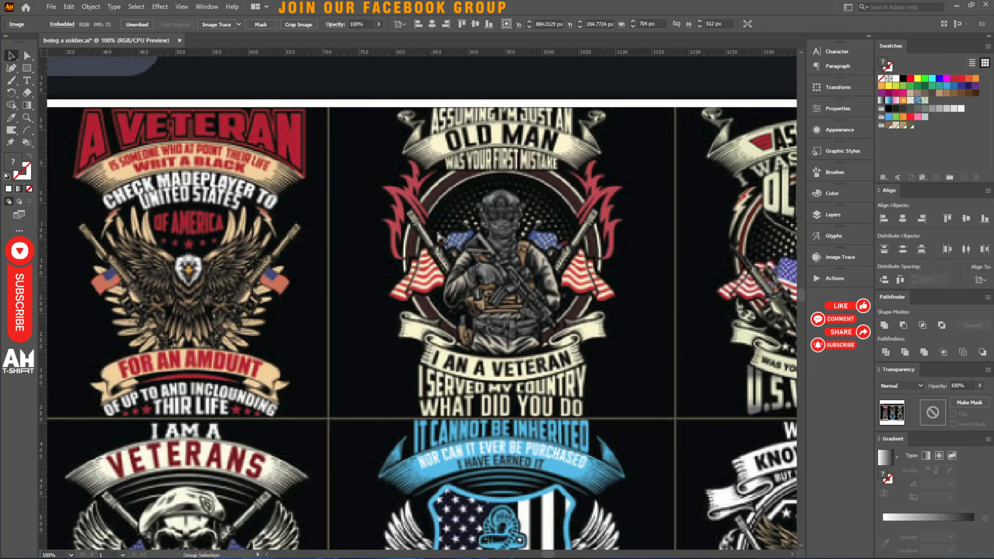
pyautogui.scroll(-2, 442, 233)
pyautogui.moveTo(407, 250); pyautogui.dragTo(480, 235)
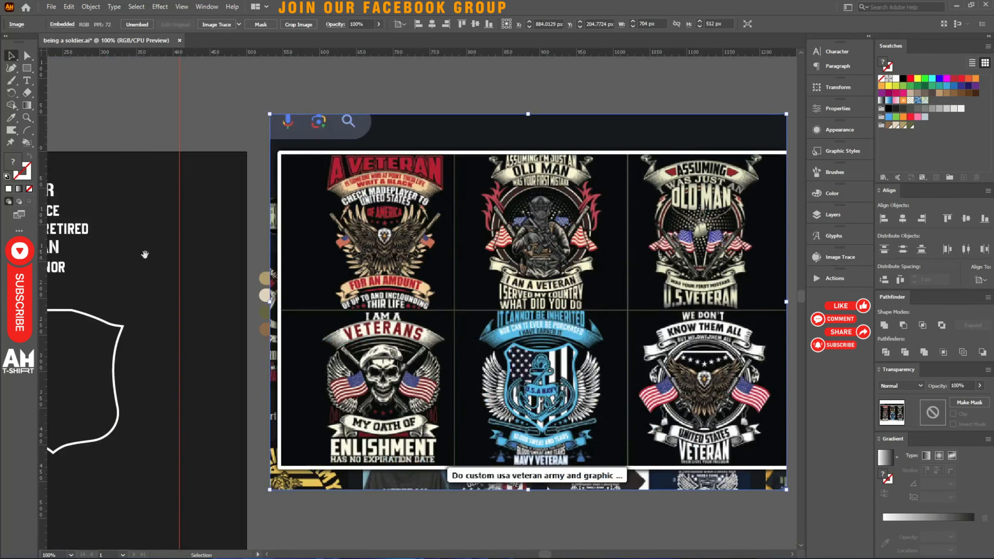
# Copy the quote above the font samples and search Google Images in Chrome for "being a soldier is a choice being a retired veteran is an honor".
pyautogui.moveTo(146, 250); pyautogui.dragTo(588, 266)
pyautogui.scroll(2, 279, 111)
pyautogui.click(284, 109)
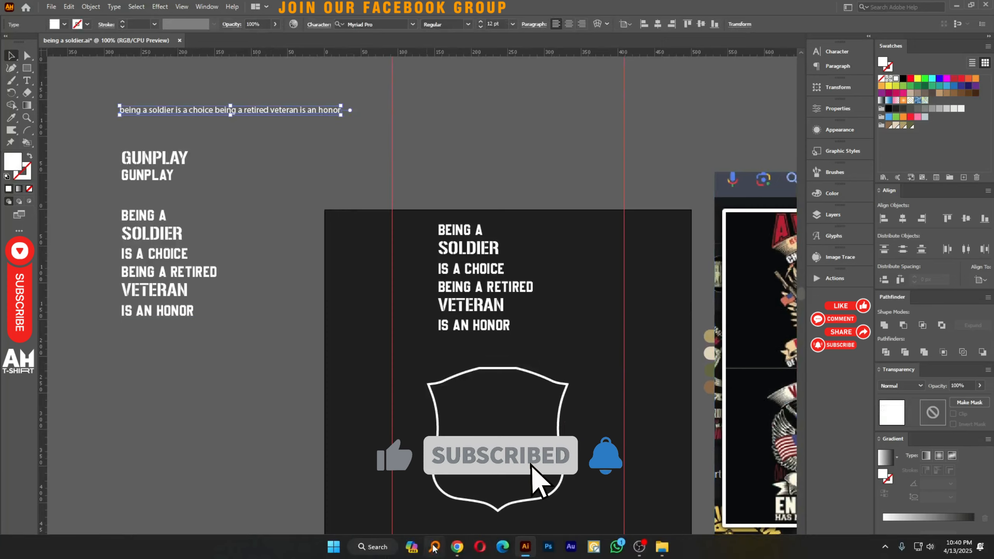
pyautogui.click(457, 548)
pyautogui.click(214, 99)
pyautogui.hotkey('ctrl', 'a')
pyautogui.write('being a soldier is a choice being a retired veteran is an honor')
pyautogui.press('Return')
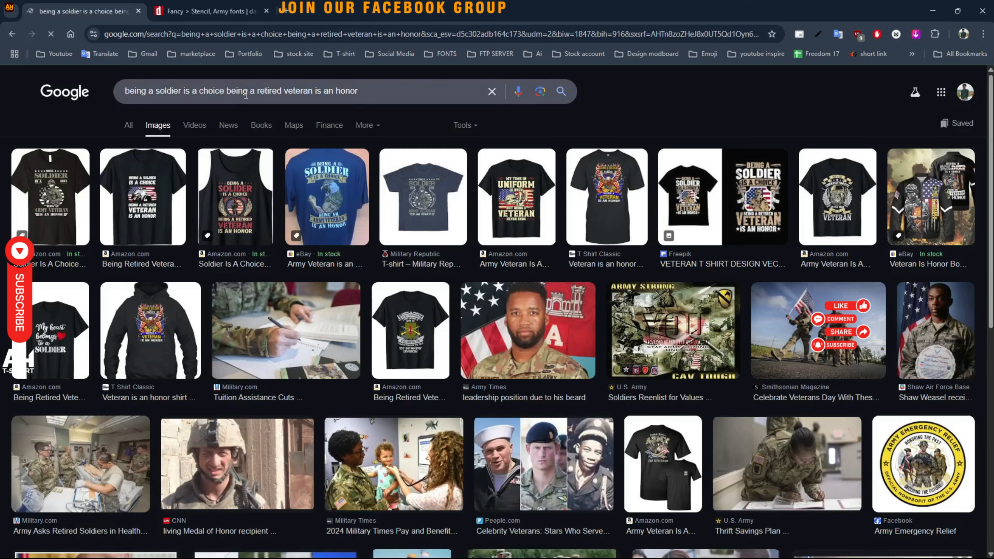
pyautogui.scroll(-9, 375, 270)
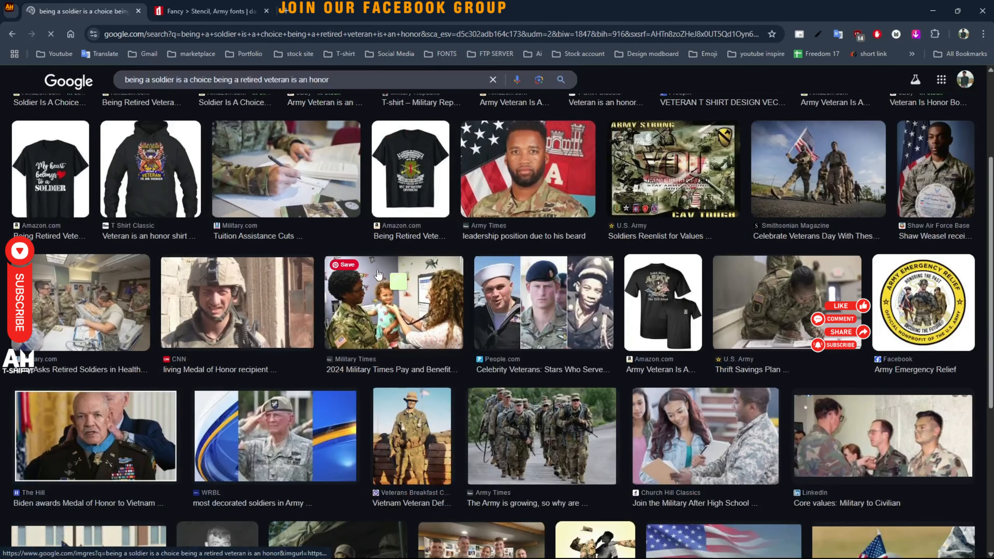
pyautogui.scroll(9, 375, 270)
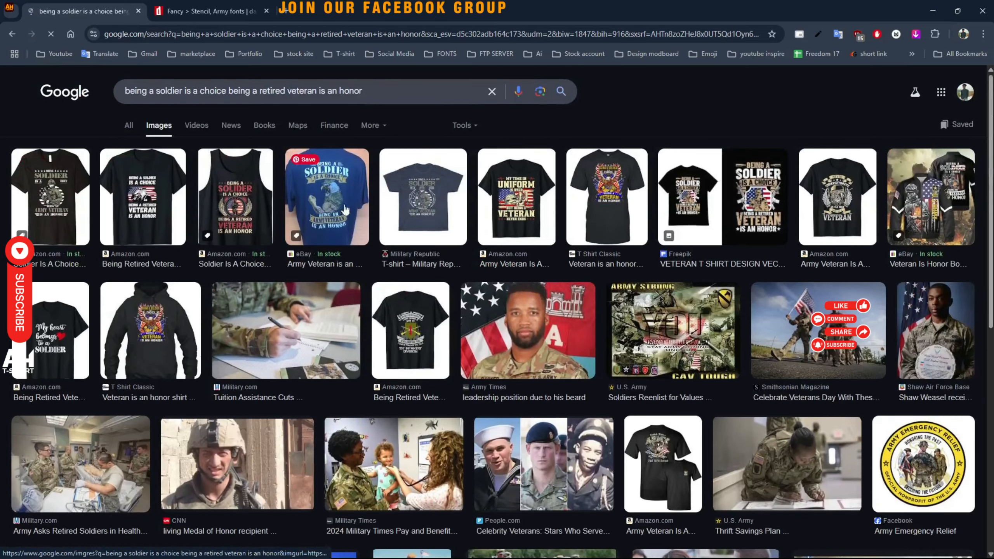
# Capture the black "Being a Soldier is a Choice" design from the enlarged Freepik preview and paste it into the Illustrator document.
pyautogui.moveTo(766, 188)
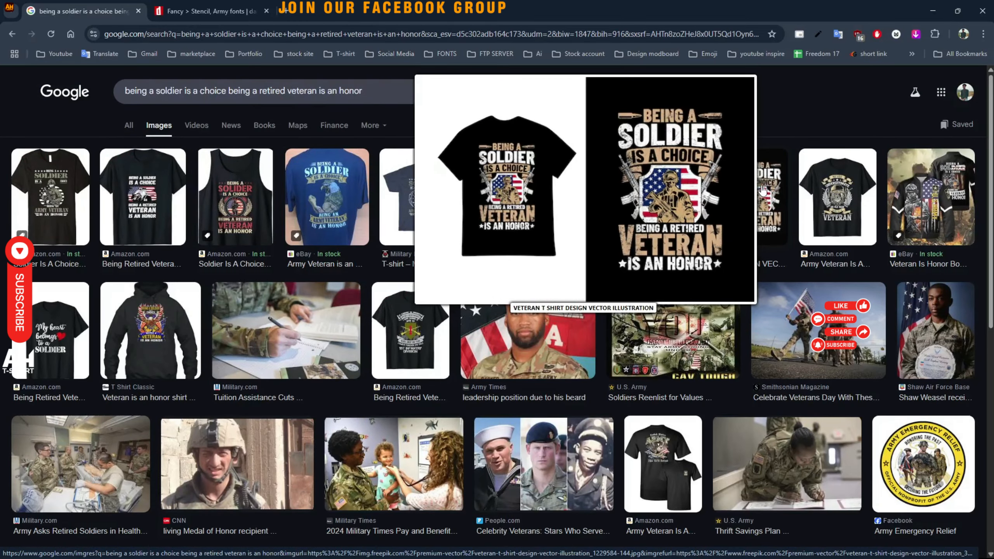
pyautogui.press('Print')
pyautogui.moveTo(587, 91); pyautogui.dragTo(746, 275)
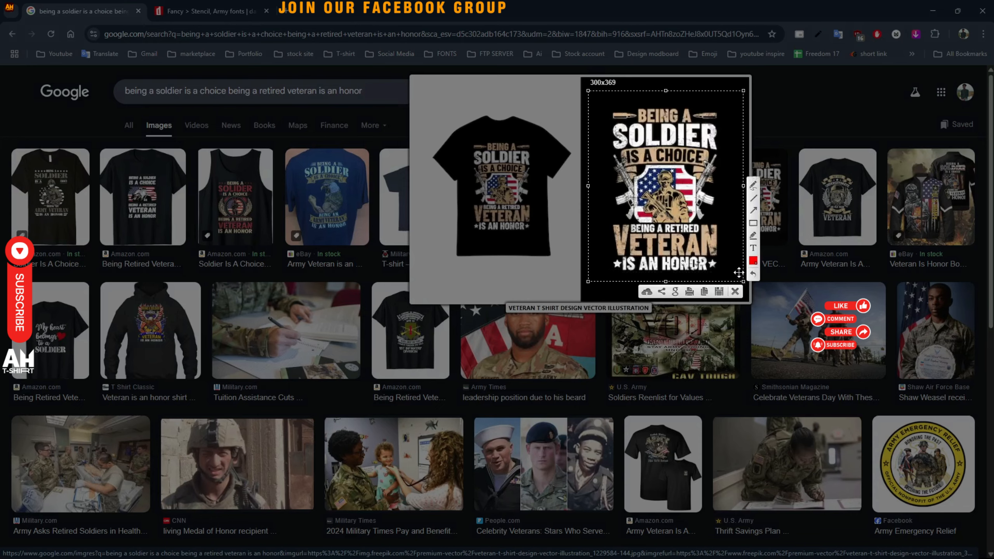
pyautogui.hotkey('ctrl', 'c')
pyautogui.hotkey('alt', 'Tab')
pyautogui.hotkey('ctrl', 'v')
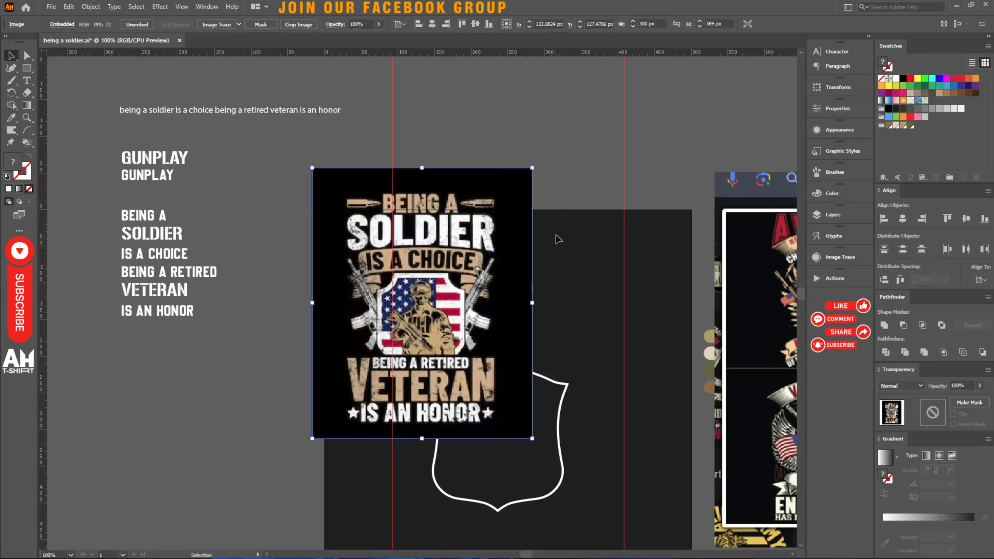
# Scale the pasted soldier design down to about 185 by 227 px and place it over the artboard's left edge.
pyautogui.scroll(-3, 554, 238)
pyautogui.moveTo(485, 317); pyautogui.dragTo(400, 319)
pyautogui.moveTo(371, 310); pyautogui.dragTo(386, 281)
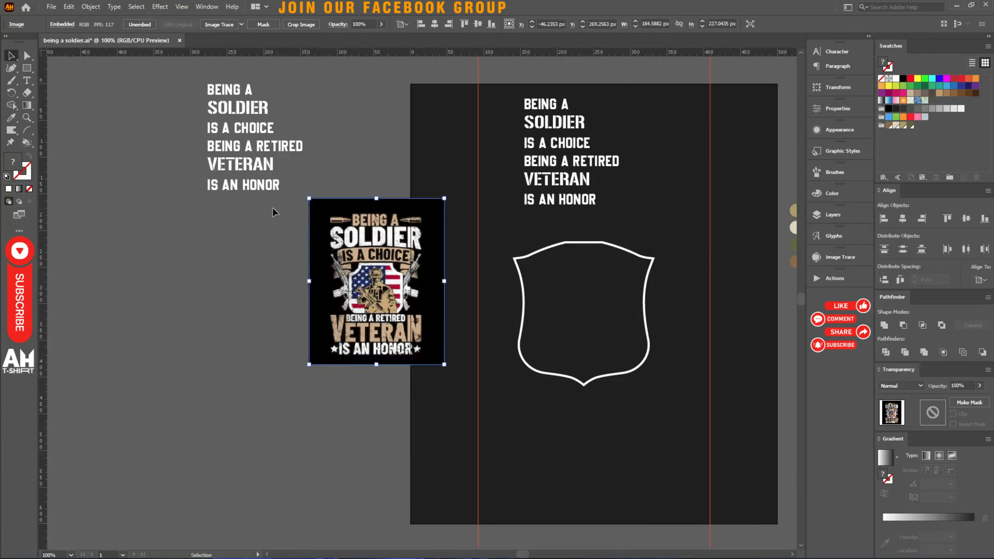
pyautogui.scroll(-2, 256, 216)
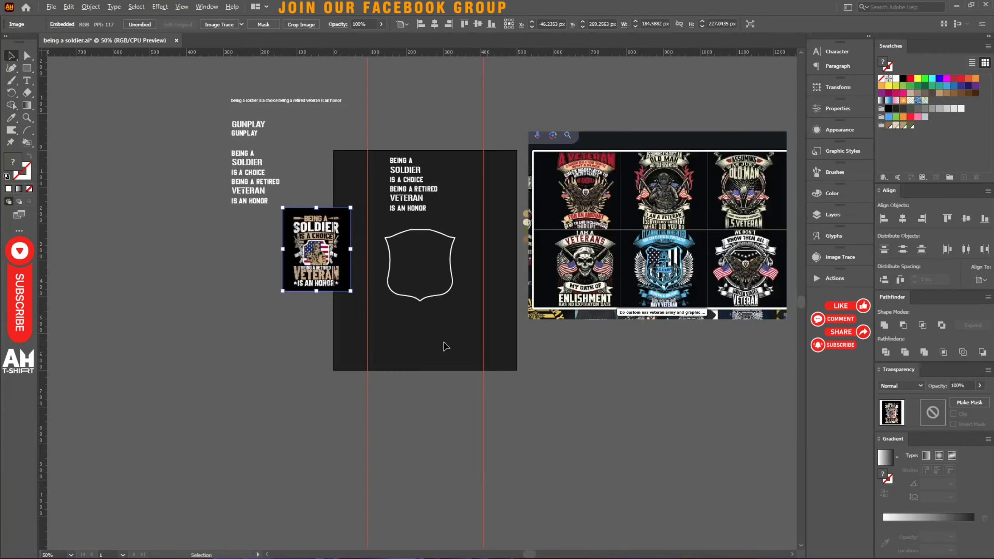
# Paste a capture of the tank top's red-lettered soldier design from the browser results and scale it down beneath the first reference image.
pyautogui.hotkey('alt', 'Tab')
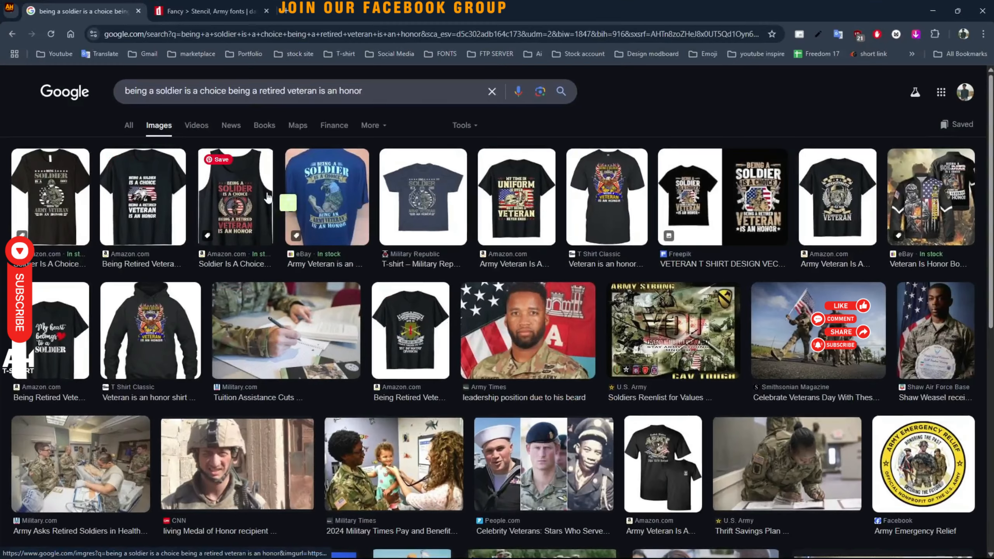
pyautogui.moveTo(237, 206)
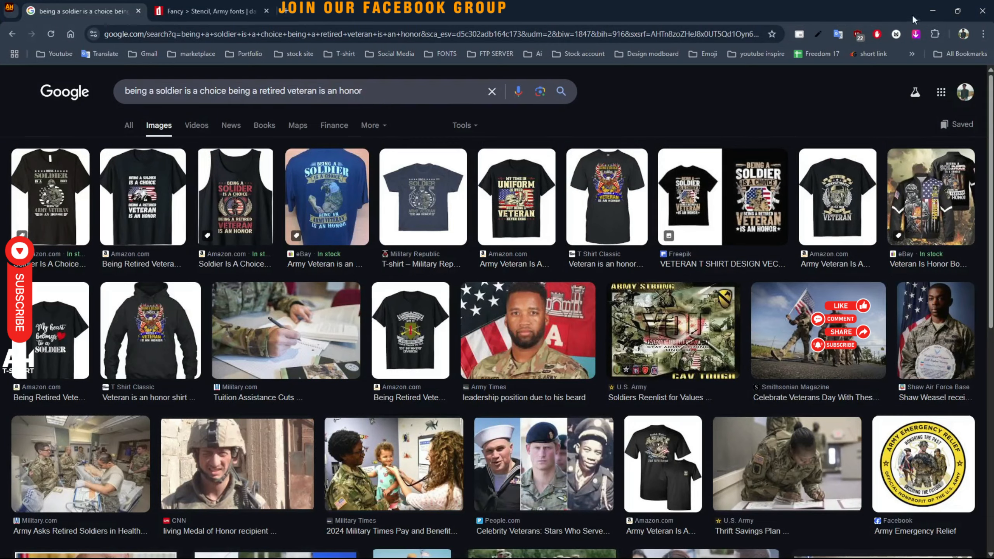
pyautogui.hotkey('alt', 'Tab')
pyautogui.hotkey('ctrl', 'v')
pyautogui.press('v')
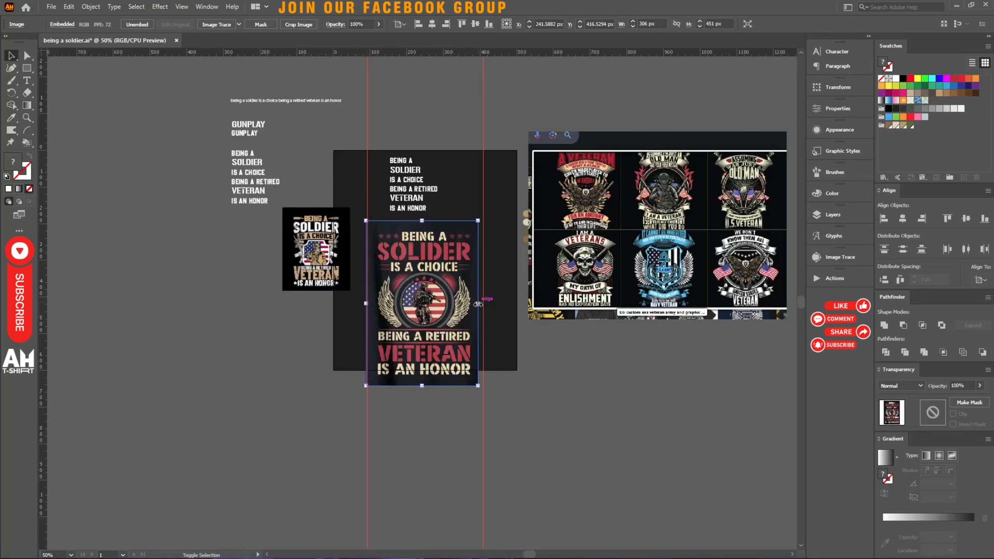
pyautogui.moveTo(478, 305); pyautogui.dragTo(425, 304)
pyautogui.moveTo(402, 306); pyautogui.dragTo(335, 333)
# Shrink the six-design reference image to about 396 by 288 px and reposition it beside the artboard.
pyautogui.click(652, 137)
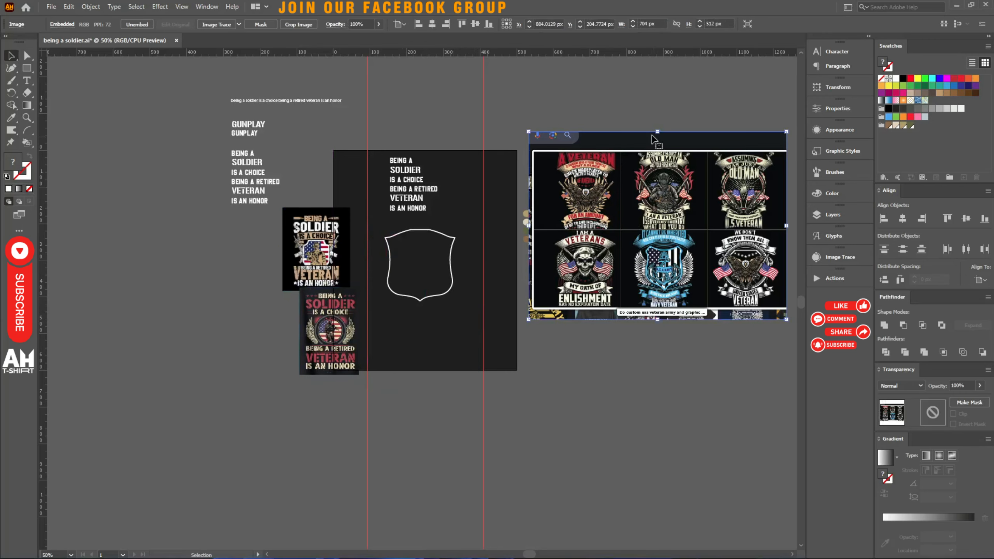
pyautogui.moveTo(657, 132); pyautogui.dragTo(657, 214)
pyautogui.moveTo(667, 251); pyautogui.dragTo(588, 198)
pyautogui.scroll(2, 511, 223)
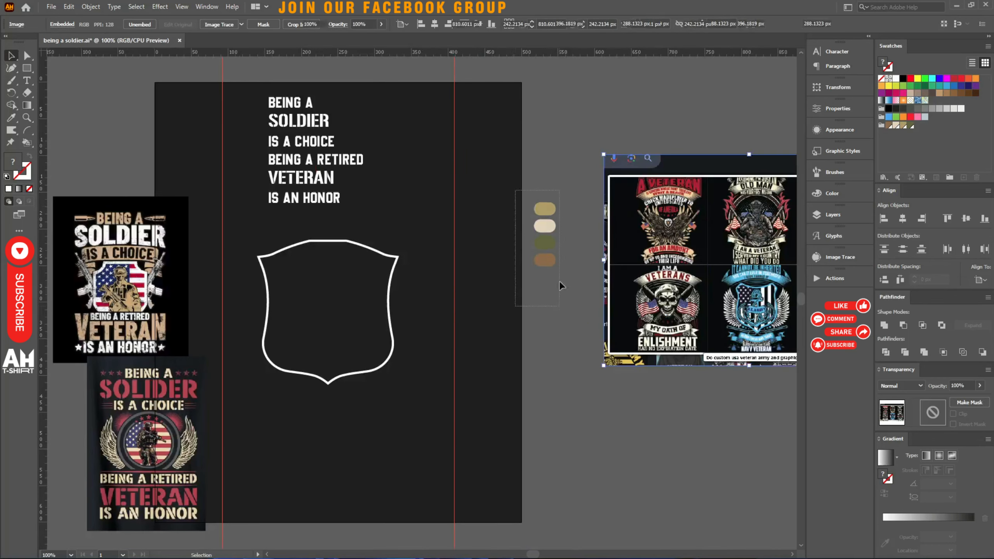
# Move the four color swatches up near the artboard's upper-right corner and shift the six-design reference against the artboard's right edge.
pyautogui.click(551, 246)
pyautogui.moveTo(552, 247); pyautogui.dragTo(528, 180)
pyautogui.moveTo(688, 278); pyautogui.dragTo(560, 195)
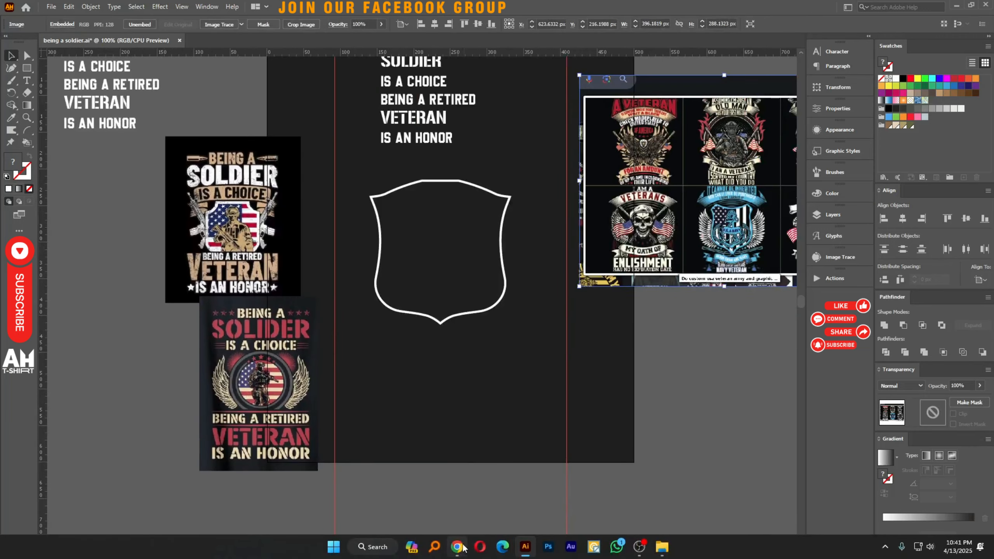
pyautogui.click(457, 546)
pyautogui.moveTo(403, 323)
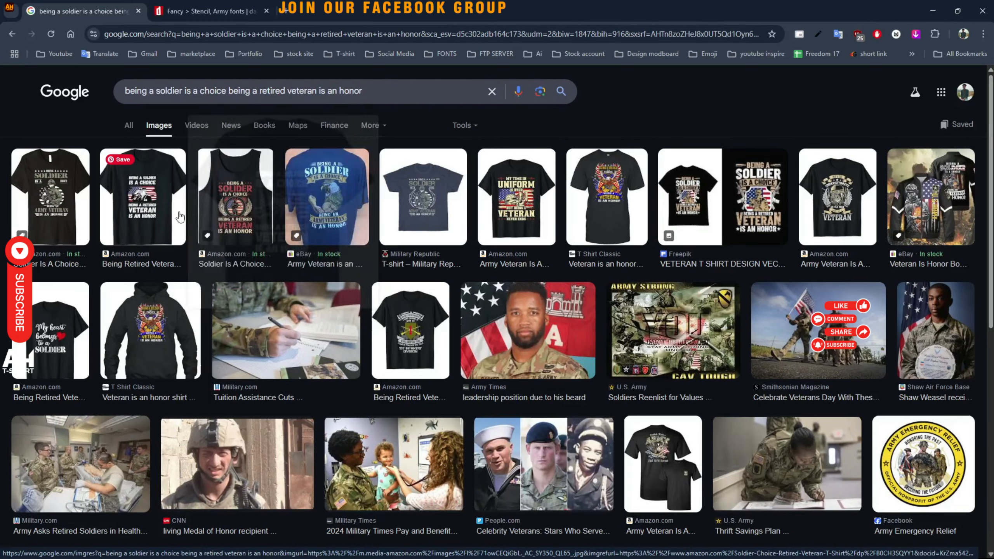
pyautogui.click(932, 10)
# Clear the artboard by moving the stacked quote text off it, above the six-design reference image.
pyautogui.scroll(4, 515, 178)
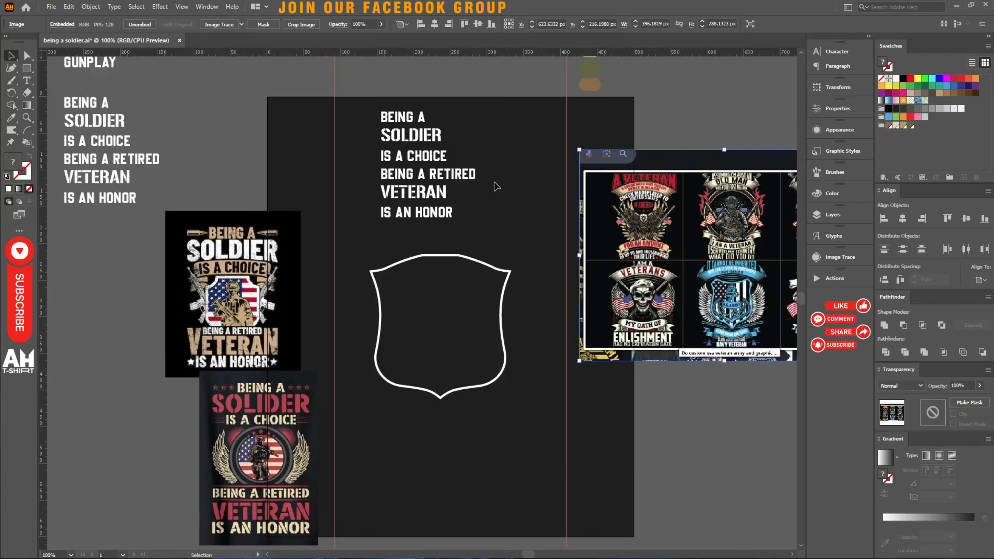
pyautogui.moveTo(467, 229); pyautogui.dragTo(383, 100)
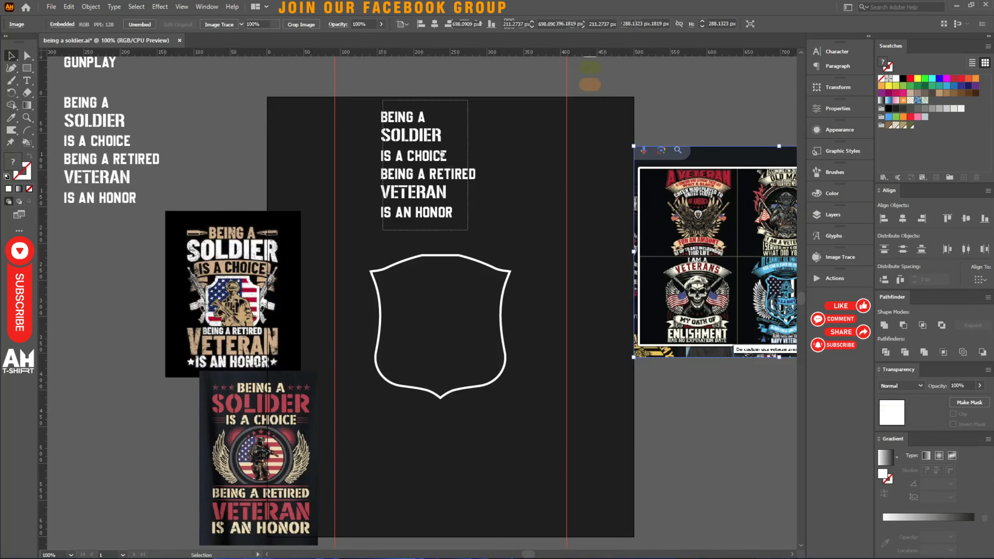
pyautogui.moveTo(442, 154); pyautogui.dragTo(642, 135)
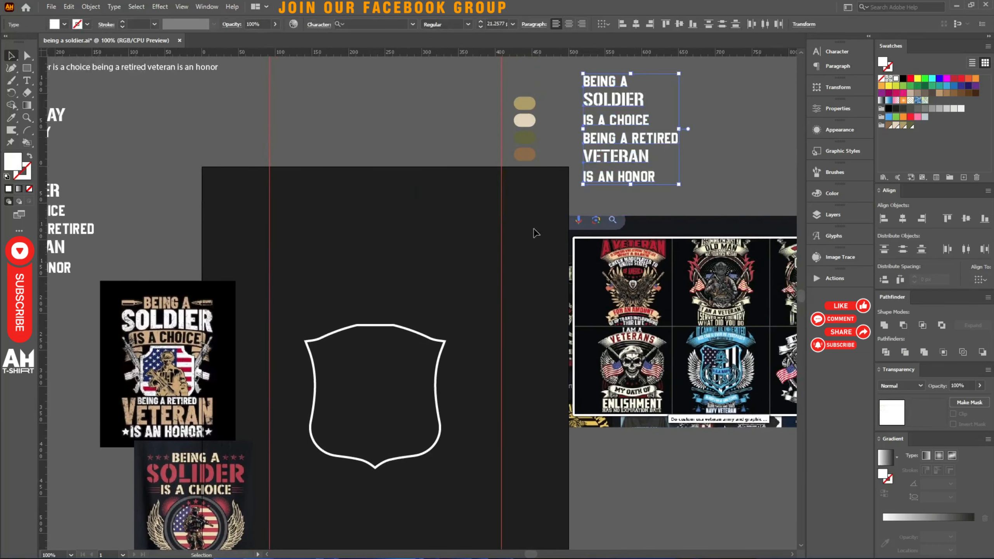
# Center the shield outline horizontally on the artboard.
pyautogui.scroll(-3, 536, 232)
pyautogui.moveTo(333, 238); pyautogui.dragTo(410, 400)
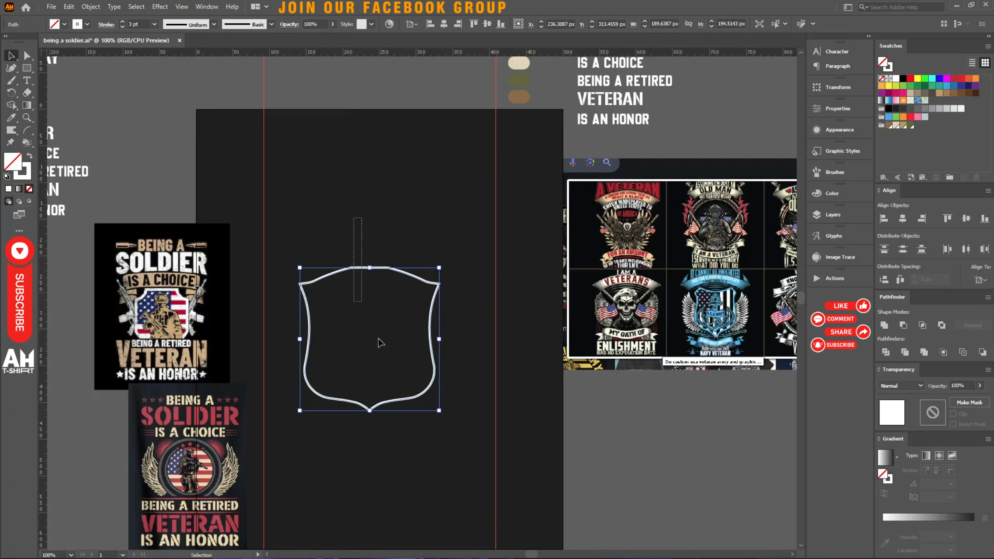
pyautogui.click(447, 25)
pyautogui.hotkey('ctrl', '+')
pyautogui.hotkey('ctrl', '+')
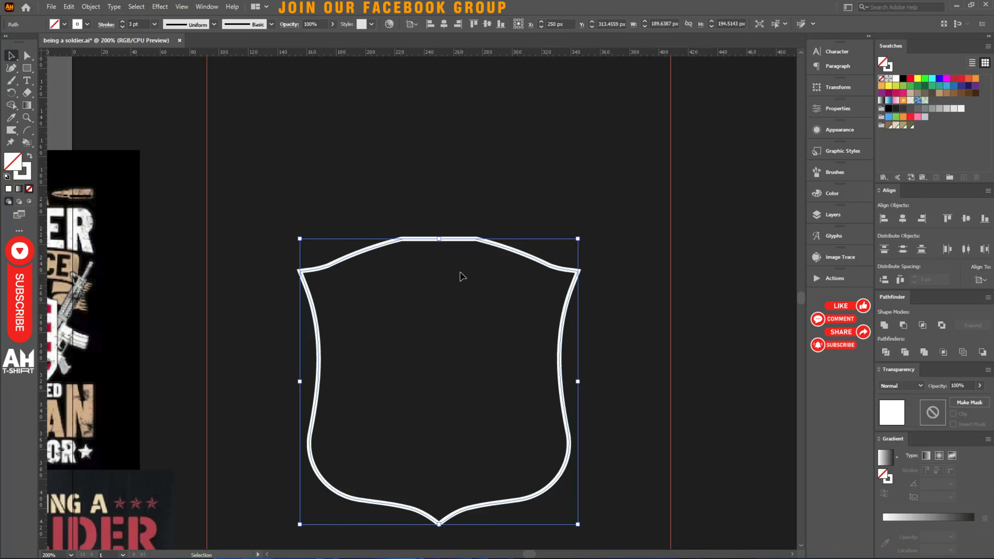
# Examine the anchor points and handles along the shield outline's upper edge.
pyautogui.scroll(-2, 463, 274)
pyautogui.press('a')
pyautogui.scroll(2, 469, 211)
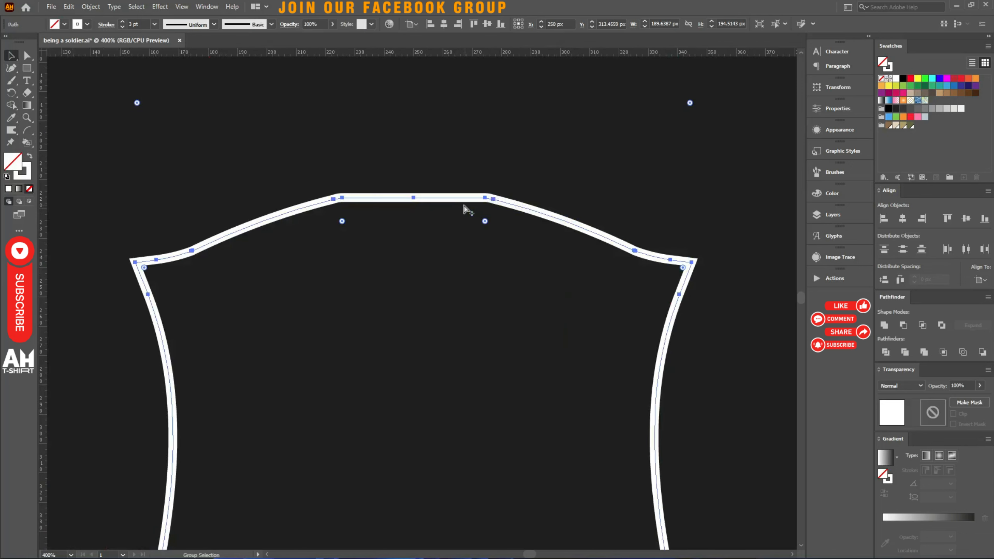
pyautogui.scroll(-3, 405, 210)
pyautogui.press('v')
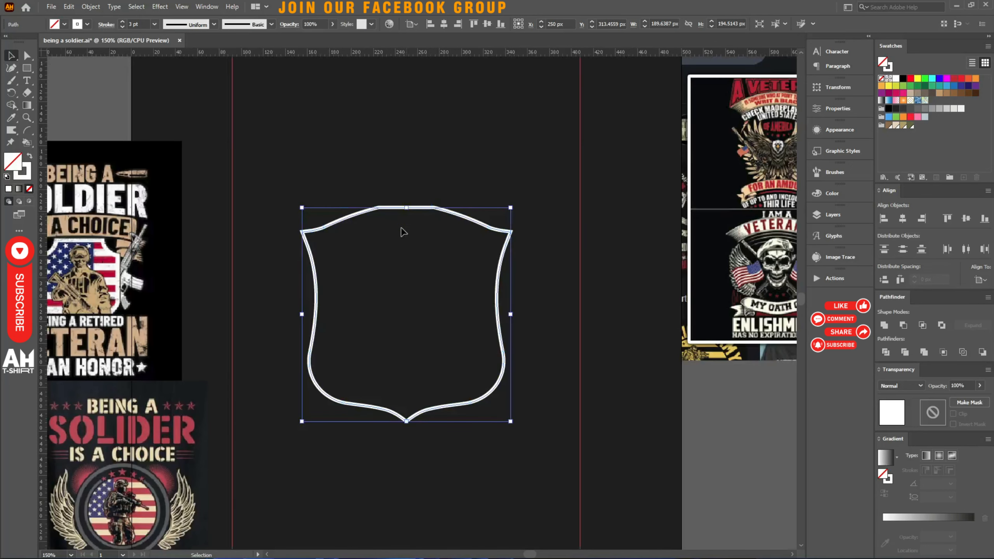
pyautogui.press('a')
pyautogui.scroll(3, 355, 222)
pyautogui.moveTo(396, 145); pyautogui.dragTo(596, 221)
pyautogui.press('v')
pyautogui.press('a')
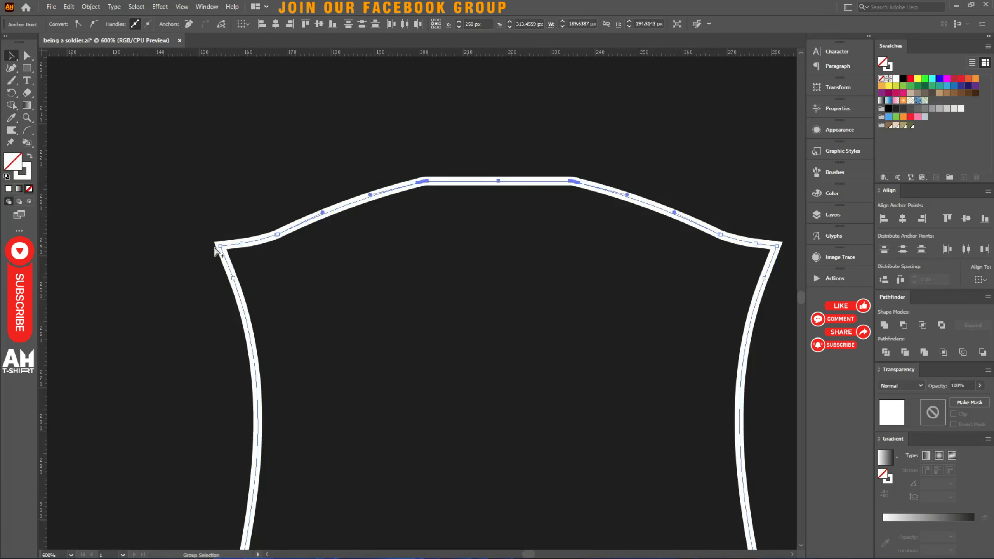
pyautogui.scroll(5, 219, 250)
pyautogui.scroll(-5, 211, 266)
pyautogui.press('v')
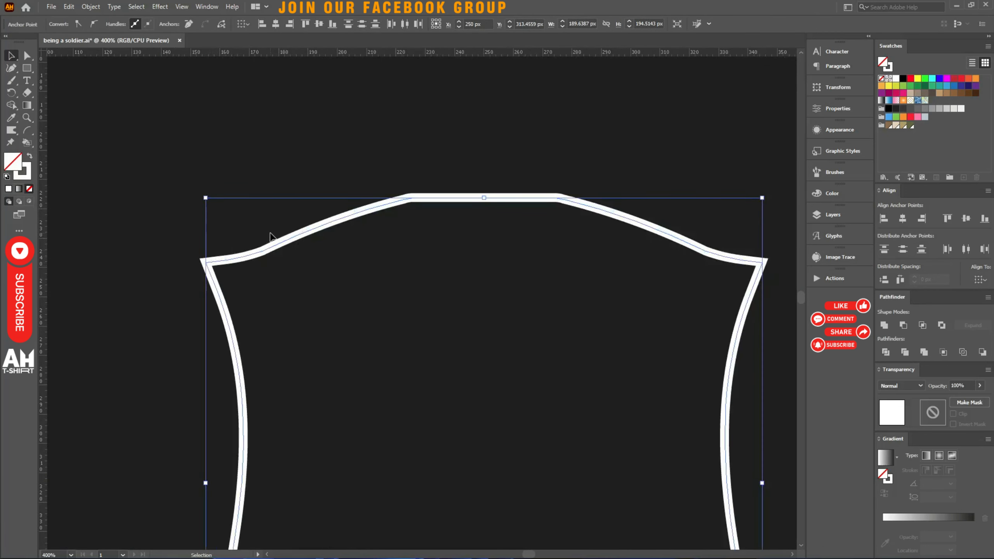
pyautogui.click(395, 239)
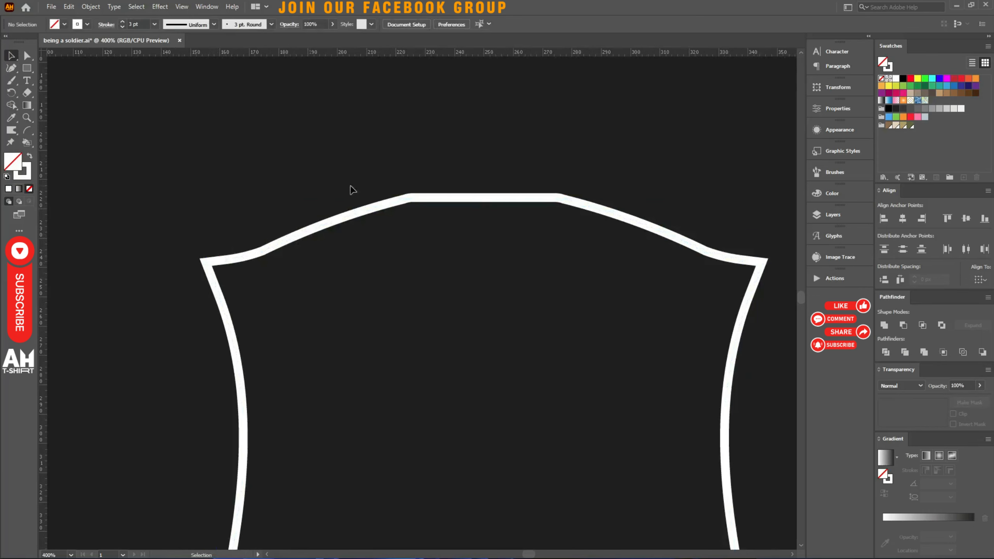
pyautogui.scroll(-3, 399, 249)
pyautogui.moveTo(387, 275); pyautogui.dragTo(361, 260)
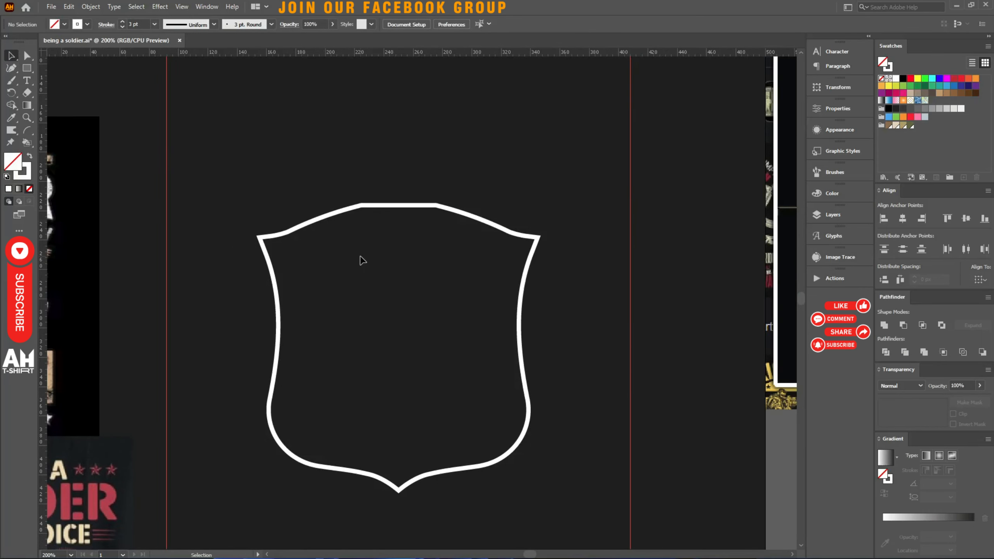
# With a red Paintbrush stroke, sketch a tilted four-sided panel on each side of the shield's lower half and a figure with a rounded head between them.
pyautogui.press('x')
pyautogui.press('b')
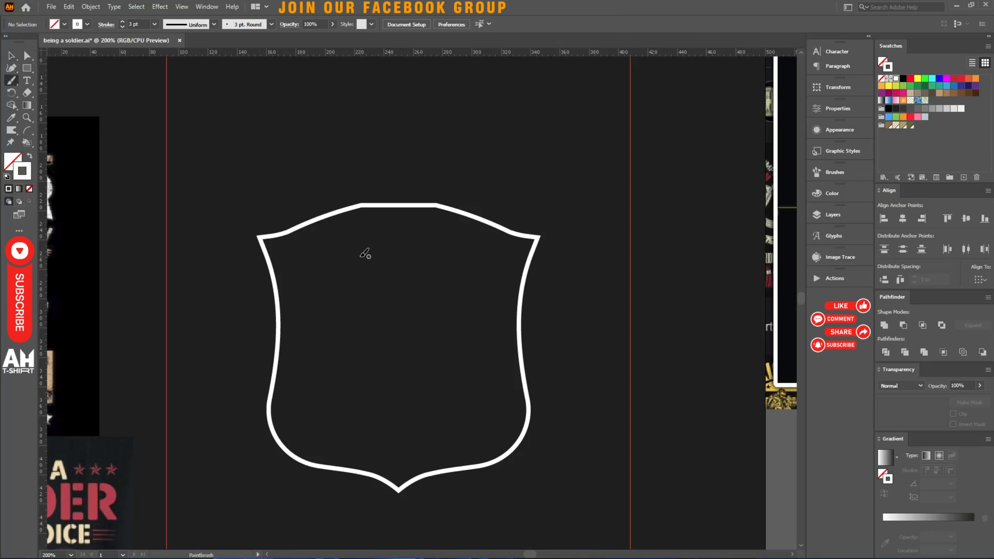
pyautogui.click(910, 78)
pyautogui.moveTo(388, 200)
pyautogui.mouseDown()
pyautogui.moveTo(395, 138)
pyautogui.moveTo(355, 179)
pyautogui.mouseUp()
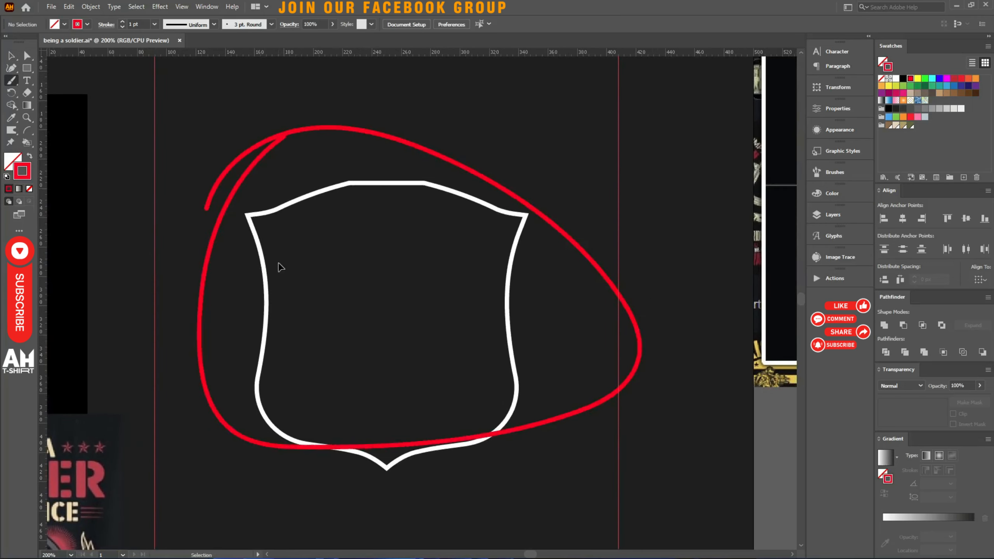
pyautogui.moveTo(270, 289); pyautogui.dragTo(309, 204)
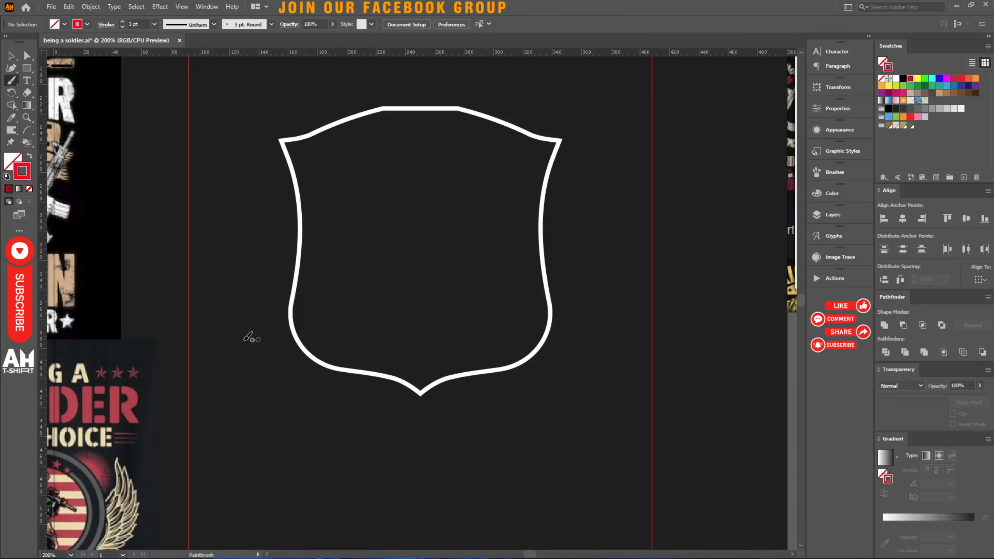
pyautogui.moveTo(237, 341)
pyautogui.mouseDown()
pyautogui.moveTo(376, 241)
pyautogui.moveTo(414, 332)
pyautogui.mouseUp()
pyautogui.moveTo(382, 377)
pyautogui.mouseDown()
pyautogui.moveTo(287, 433)
pyautogui.moveTo(241, 335)
pyautogui.mouseUp()
pyautogui.moveTo(408, 225)
pyautogui.mouseDown()
pyautogui.moveTo(451, 378)
pyautogui.moveTo(560, 378)
pyautogui.moveTo(648, 393)
pyautogui.moveTo(662, 373)
pyautogui.moveTo(542, 240)
pyautogui.moveTo(513, 232)
pyautogui.moveTo(412, 231)
pyautogui.moveTo(441, 328)
pyautogui.moveTo(458, 238)
pyautogui.moveTo(641, 281)
pyautogui.moveTo(642, 396)
pyautogui.moveTo(441, 356)
pyautogui.mouseUp()
pyautogui.hotkey('ctrl', 'z')
pyautogui.moveTo(560, 294); pyautogui.dragTo(532, 353)
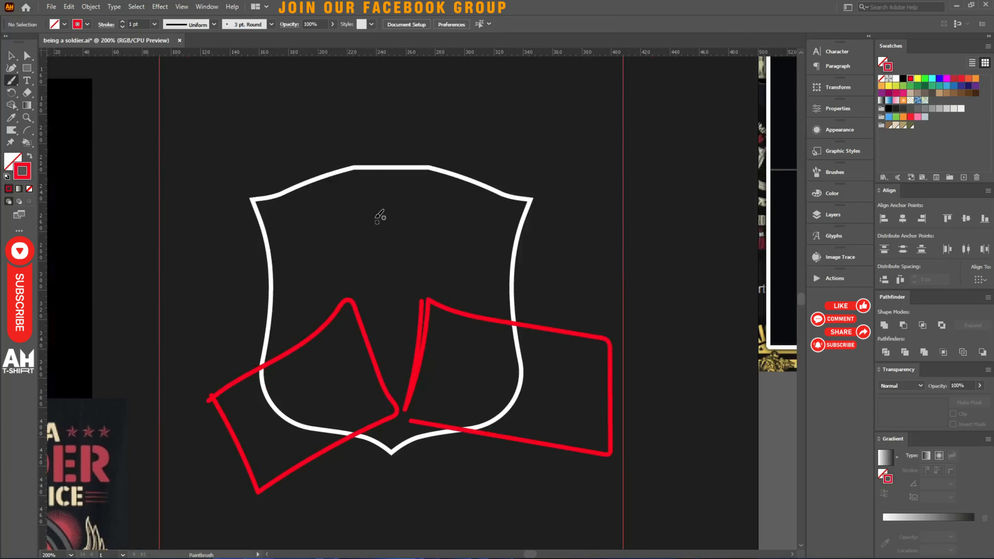
pyautogui.moveTo(376, 192)
pyautogui.mouseDown()
pyautogui.moveTo(420, 237)
pyautogui.moveTo(373, 194)
pyautogui.moveTo(332, 393)
pyautogui.moveTo(438, 410)
pyautogui.moveTo(408, 243)
pyautogui.mouseUp()
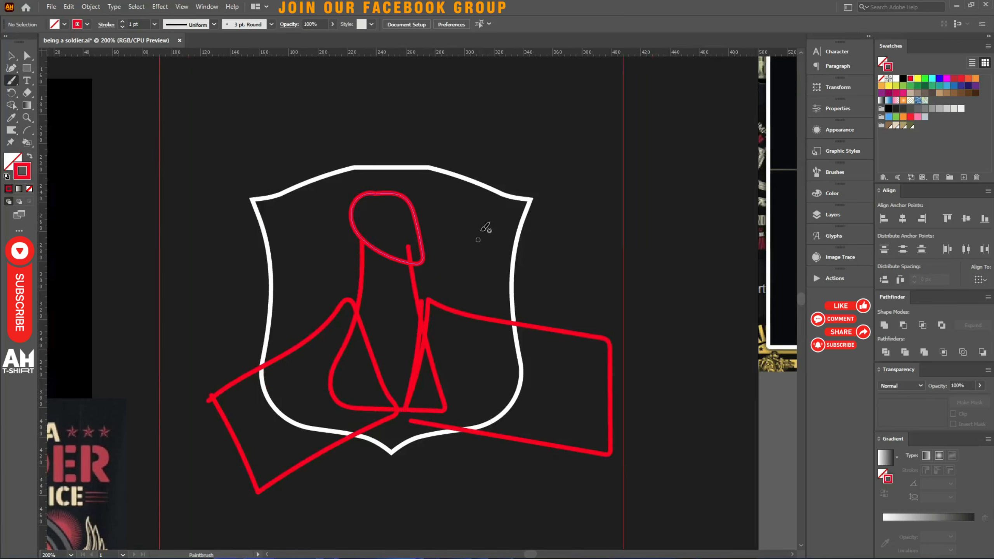
pyautogui.moveTo(496, 216); pyautogui.dragTo(427, 348)
pyautogui.moveTo(297, 225); pyautogui.dragTo(416, 353)
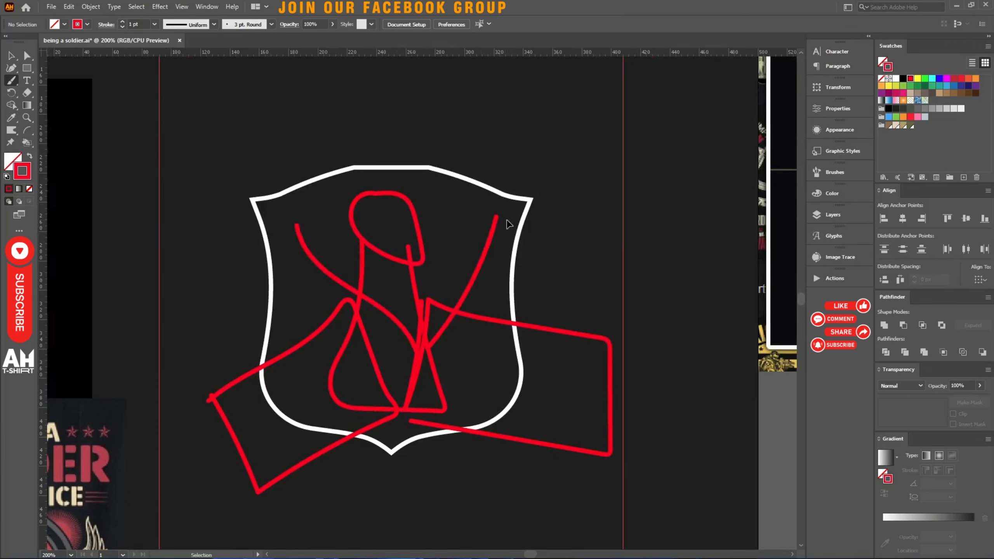
pyautogui.hotkey('ctrl', 'z')
pyautogui.hotkey('ctrl', 'z')
# Switch the Paintbrush stroke to green and sketch a narrow diagonal shape on each side of the red figure inside the shield.
pyautogui.click(924, 78)
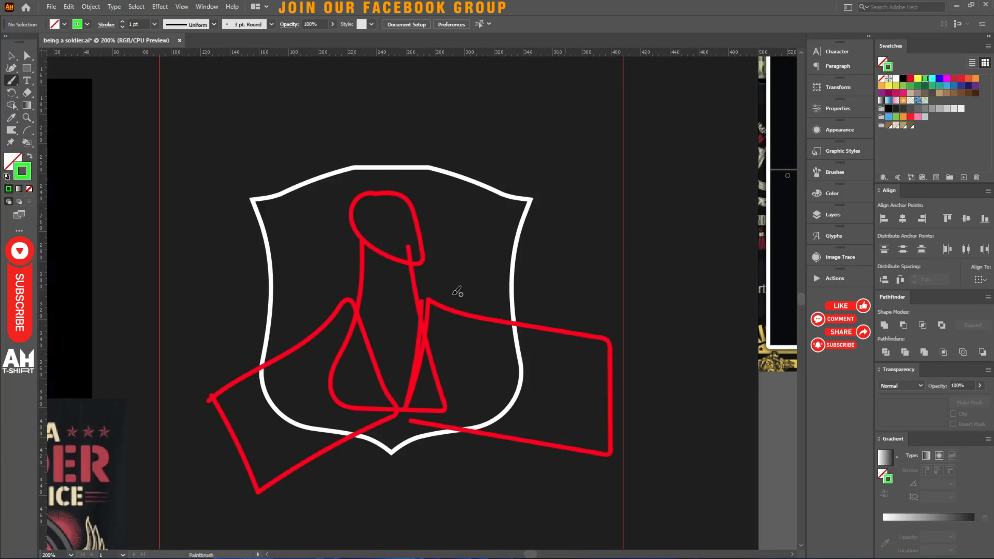
pyautogui.moveTo(502, 199)
pyautogui.mouseDown()
pyautogui.moveTo(408, 344)
pyautogui.moveTo(512, 203)
pyautogui.mouseUp()
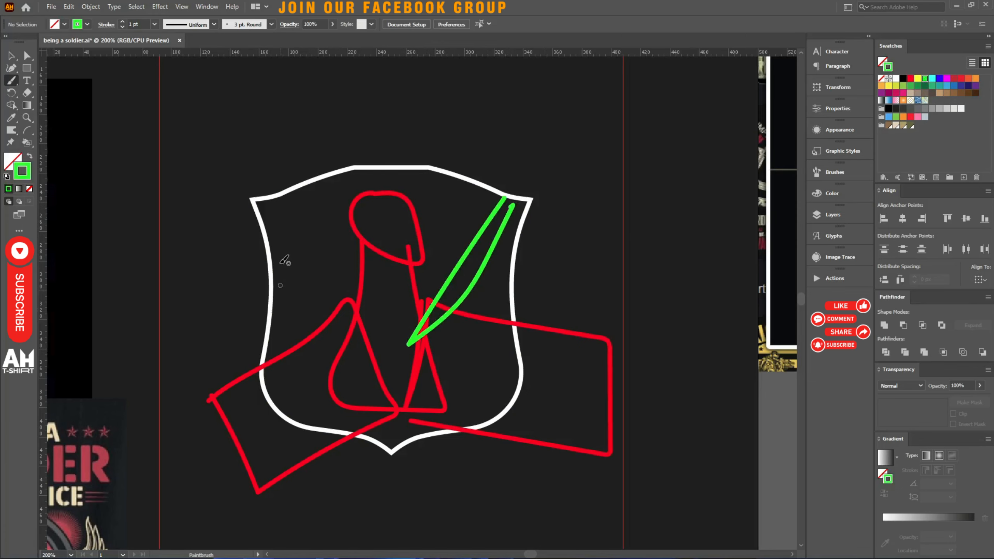
pyautogui.moveTo(284, 245)
pyautogui.mouseDown()
pyautogui.moveTo(344, 358)
pyautogui.moveTo(358, 348)
pyautogui.moveTo(264, 239)
pyautogui.mouseUp()
pyautogui.moveTo(348, 355); pyautogui.dragTo(401, 348)
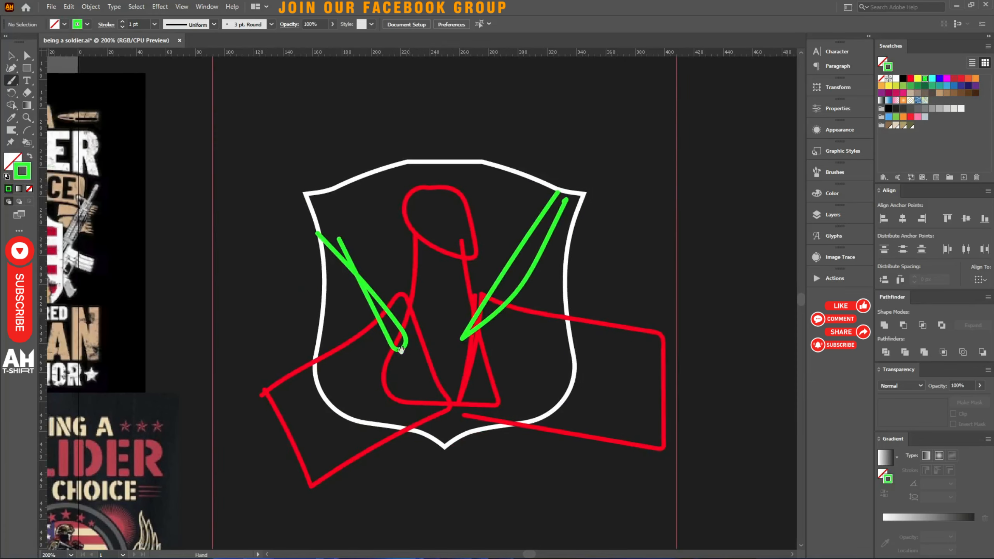
# Sketch green zigzag wings on both sides of the shield and a small round emblem beyond the artboard's right guide.
pyautogui.moveTo(231, 198)
pyautogui.mouseDown()
pyautogui.moveTo(310, 253)
pyautogui.moveTo(216, 224)
pyautogui.moveTo(272, 294)
pyautogui.moveTo(275, 319)
pyautogui.moveTo(212, 342)
pyautogui.moveTo(332, 364)
pyautogui.mouseUp()
pyautogui.moveTo(565, 246)
pyautogui.mouseDown()
pyautogui.moveTo(596, 265)
pyautogui.moveTo(661, 246)
pyautogui.moveTo(566, 320)
pyautogui.moveTo(672, 293)
pyautogui.moveTo(523, 386)
pyautogui.mouseUp()
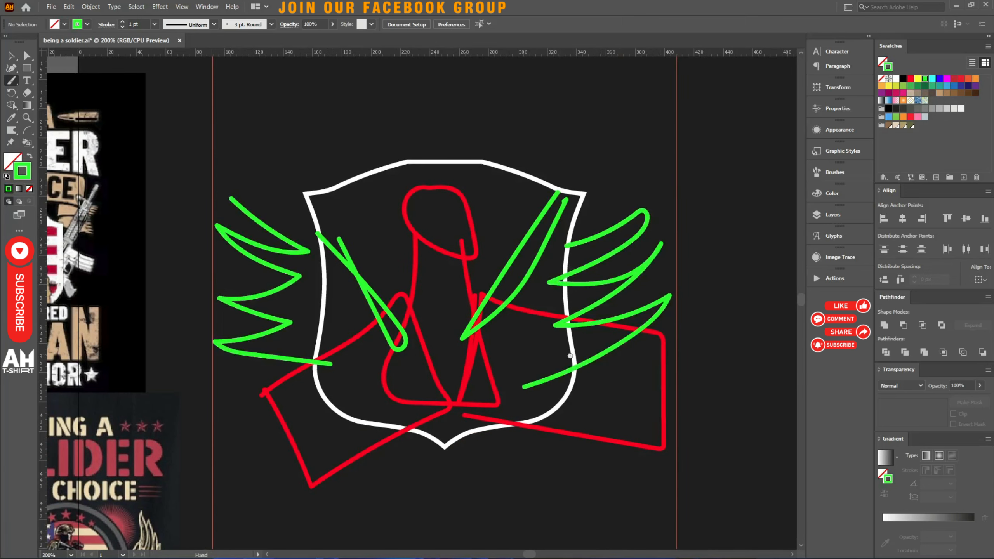
pyautogui.moveTo(570, 356); pyautogui.dragTo(536, 379)
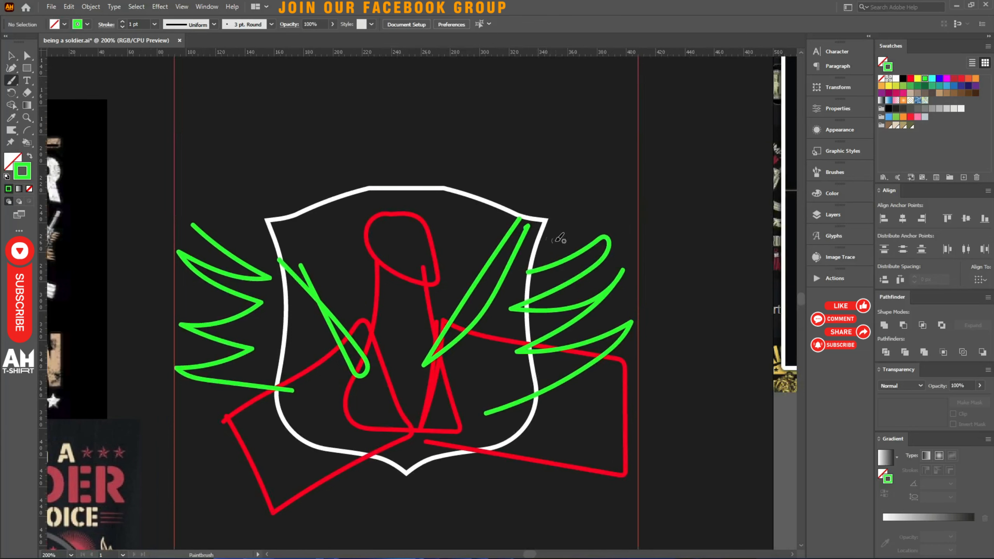
pyautogui.moveTo(686, 180)
pyautogui.mouseDown()
pyautogui.moveTo(699, 244)
pyautogui.moveTo(692, 184)
pyautogui.mouseUp()
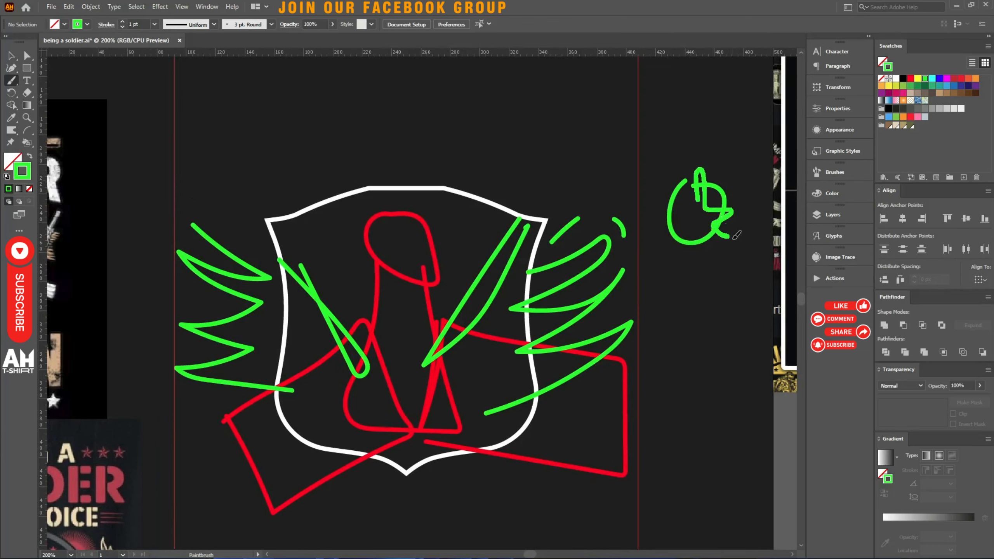
pyautogui.moveTo(736, 235); pyautogui.dragTo(664, 214)
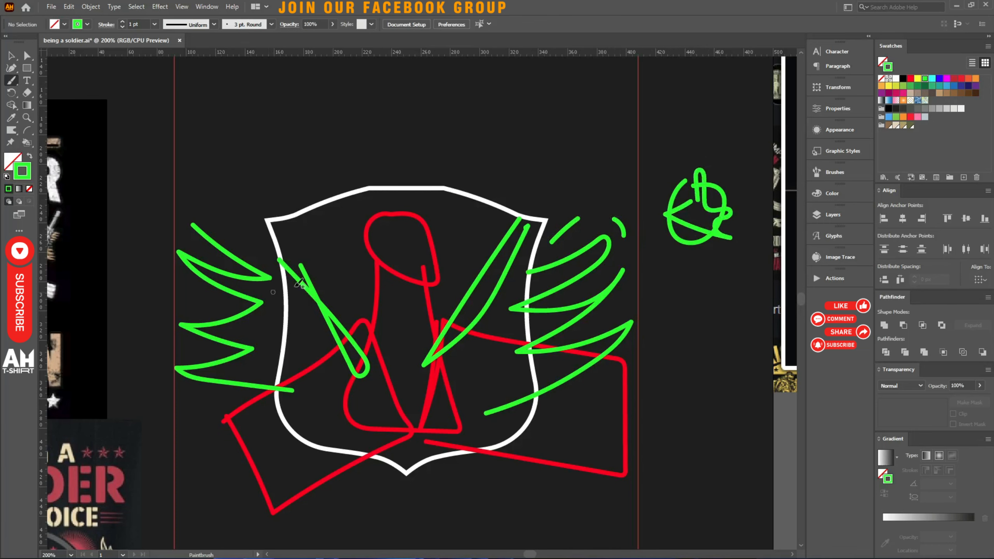
# Sketch a curved green banner across the shield's bottom and an arched green banner over its top.
pyautogui.scroll(-3, 300, 282)
pyautogui.hscroll(2, 299, 282)
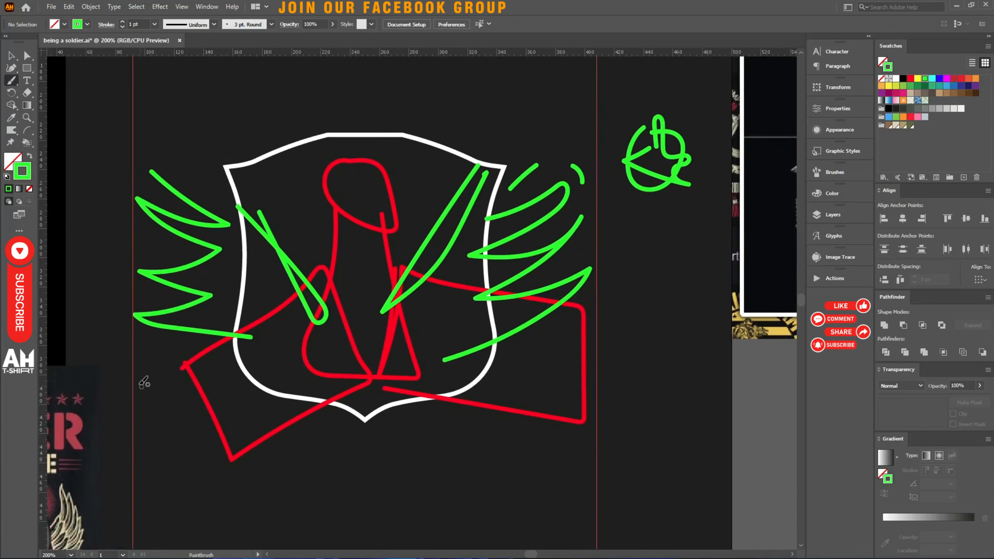
pyautogui.moveTo(144, 383)
pyautogui.mouseDown()
pyautogui.moveTo(537, 395)
pyautogui.moveTo(587, 356)
pyautogui.moveTo(595, 359)
pyautogui.moveTo(606, 443)
pyautogui.moveTo(159, 378)
pyautogui.mouseUp()
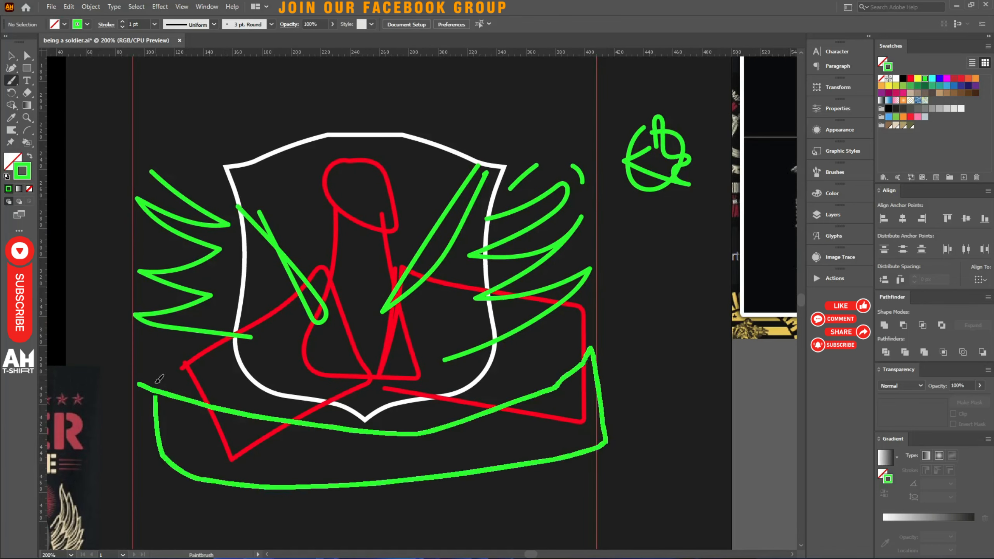
pyautogui.moveTo(151, 203)
pyautogui.mouseDown()
pyautogui.moveTo(502, 129)
pyautogui.moveTo(555, 70)
pyautogui.moveTo(146, 154)
pyautogui.mouseUp()
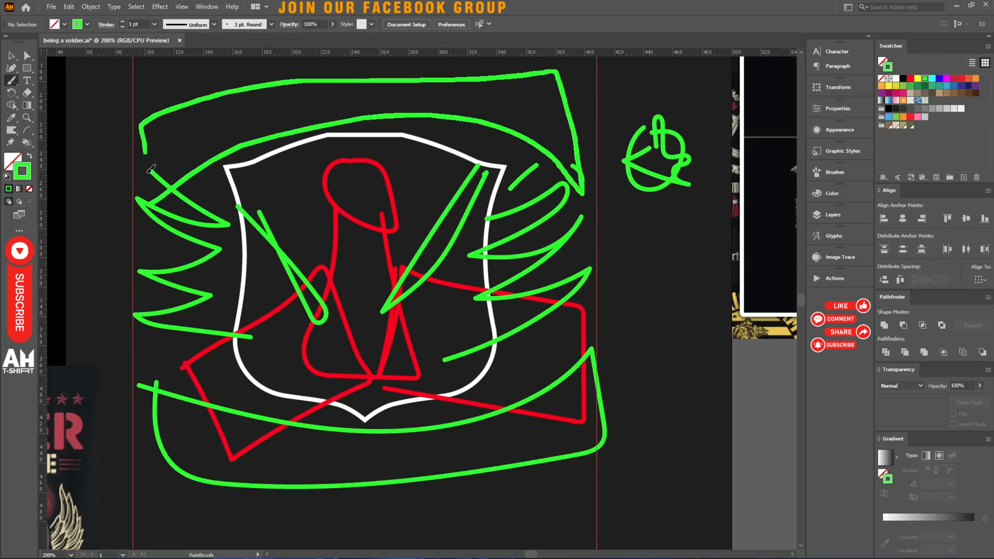
# Switch the brush stroke to orange and mark a text line inside the upper and lower green banners.
pyautogui.scroll(10, 437, 226)
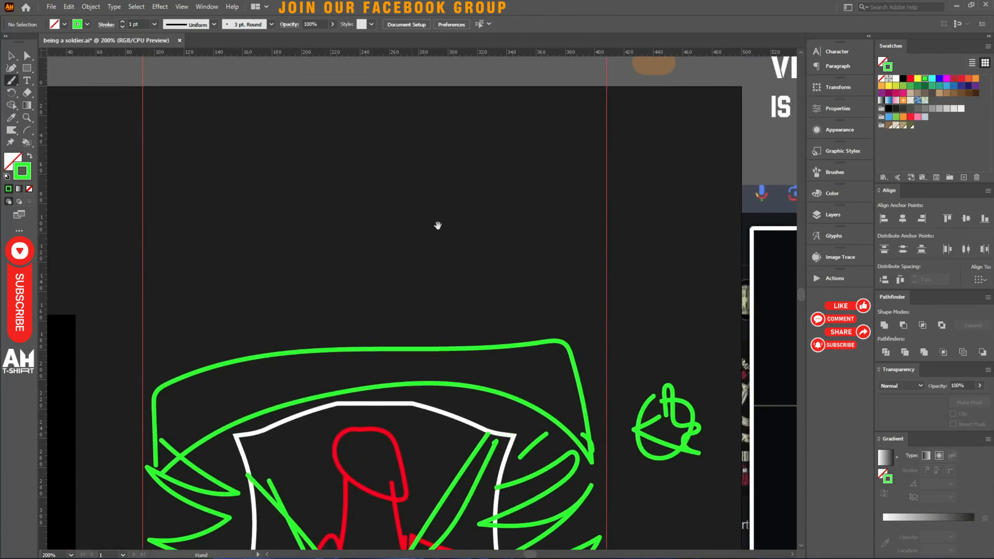
pyautogui.moveTo(437, 226); pyautogui.dragTo(86, 369)
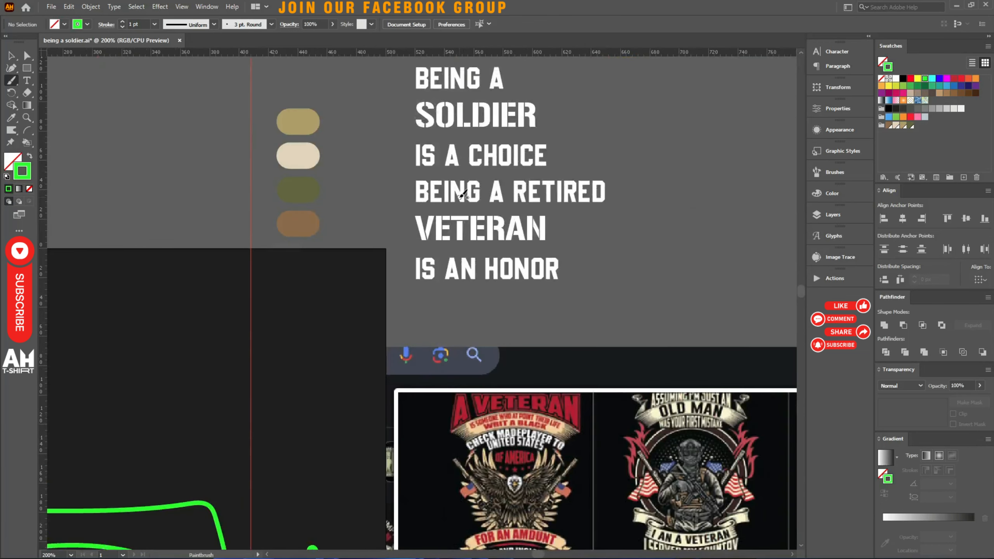
pyautogui.moveTo(411, 324)
pyautogui.mouseDown()
pyautogui.moveTo(489, 232)
pyautogui.moveTo(739, 51)
pyautogui.mouseUp()
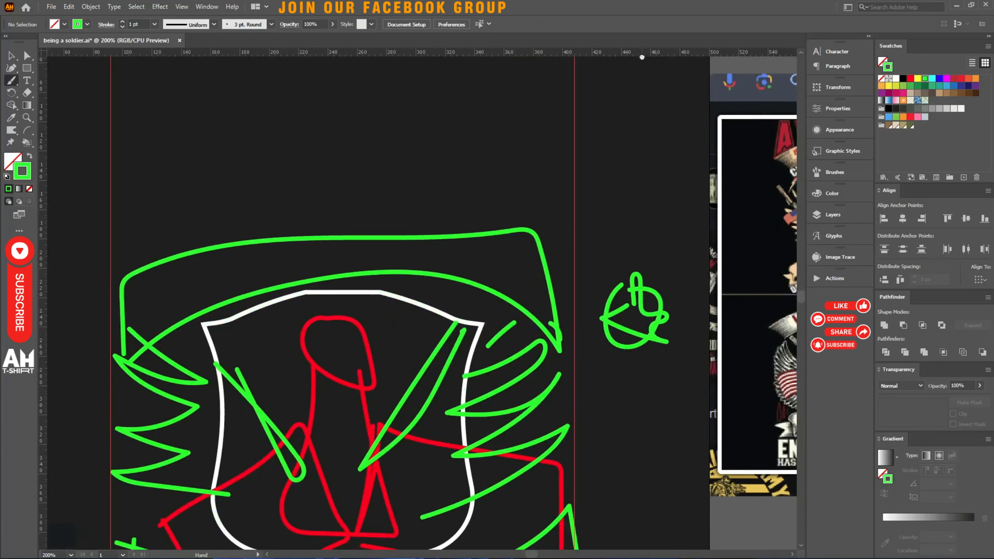
pyautogui.scroll(-1, 364, 195)
pyautogui.moveTo(363, 365); pyautogui.dragTo(402, 269)
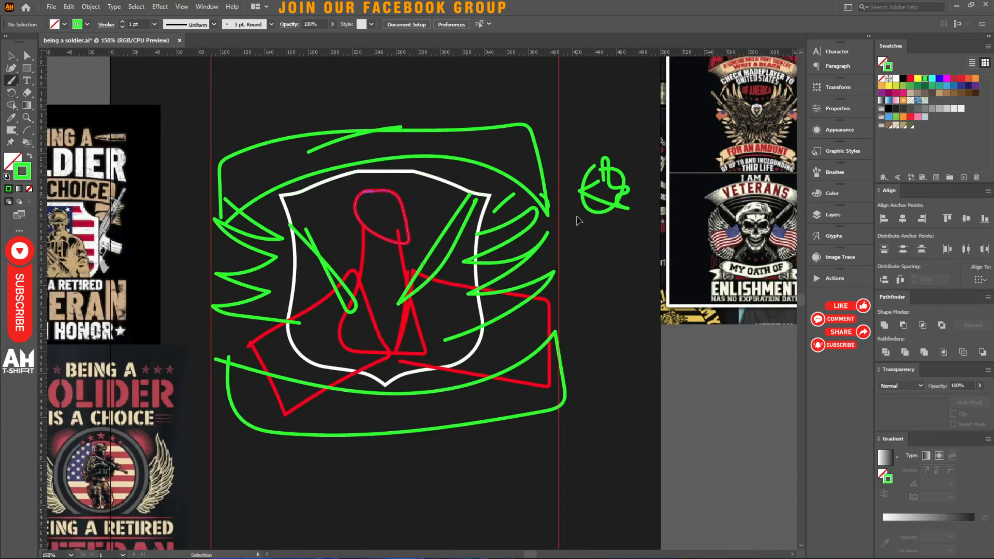
pyautogui.click(976, 78)
pyautogui.moveTo(264, 156); pyautogui.dragTo(347, 138)
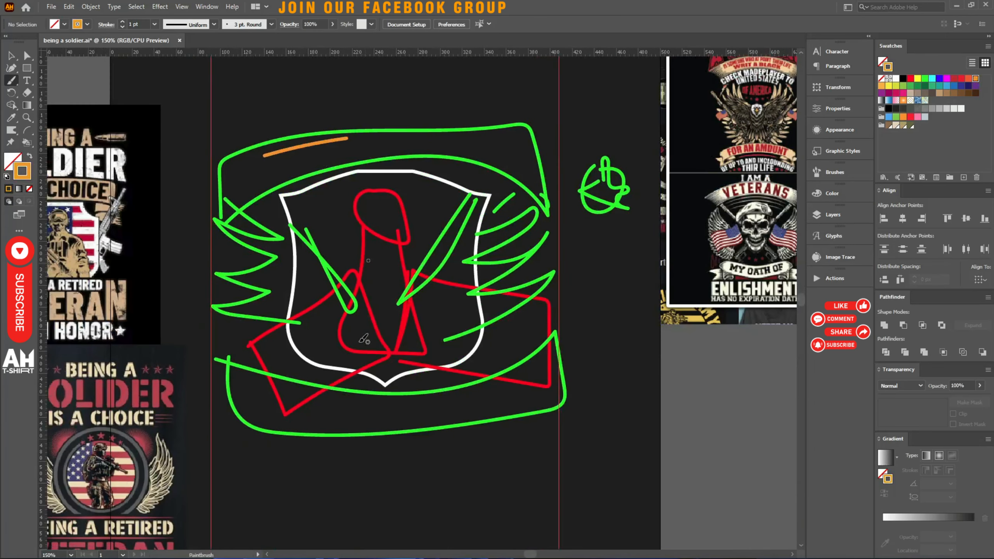
pyautogui.moveTo(388, 414); pyautogui.dragTo(533, 406)
# Mark two orange text lines above the upper banner and two below the lower banner.
pyautogui.moveTo(449, 285); pyautogui.dragTo(462, 398)
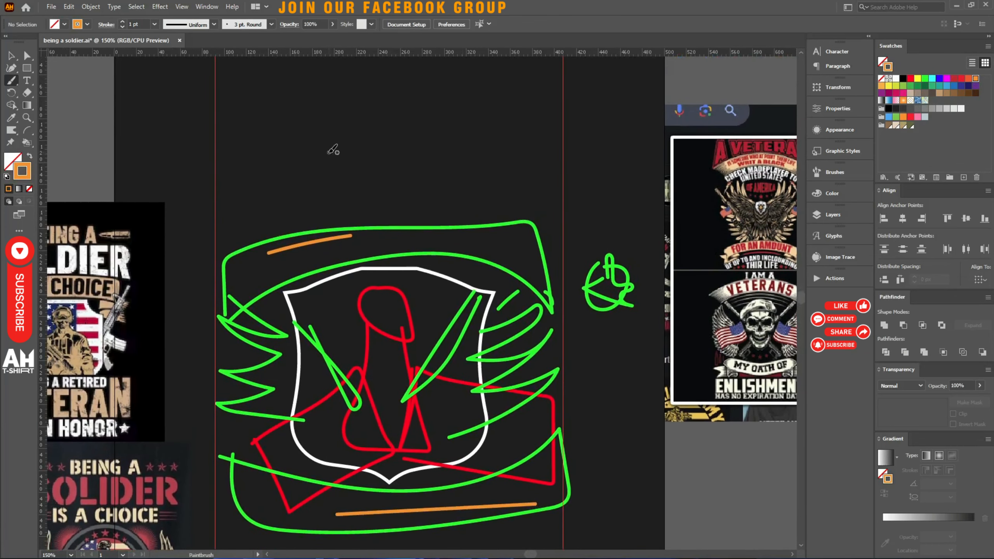
pyautogui.moveTo(301, 148); pyautogui.dragTo(477, 138)
pyautogui.moveTo(329, 183); pyautogui.dragTo(468, 173)
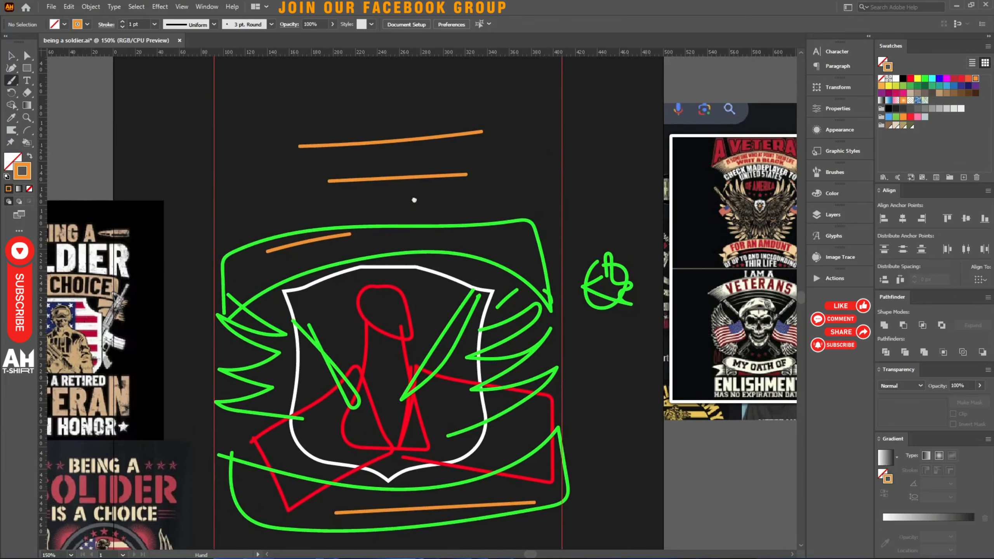
pyautogui.scroll(-5, 370, 415)
pyautogui.moveTo(369, 378); pyautogui.dragTo(475, 365)
pyautogui.moveTo(389, 413); pyautogui.dragTo(528, 397)
pyautogui.scroll(4, 431, 274)
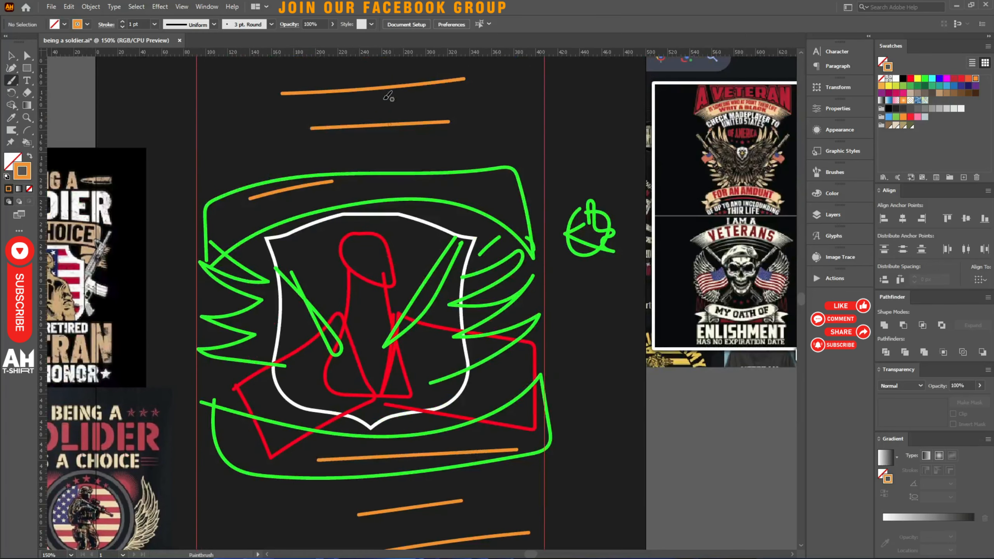
# Draw orange leader strokes outward from the upper text lines and both banner lines, and add two long lines below the lower banner.
pyautogui.hotkey('ctrl', '-')
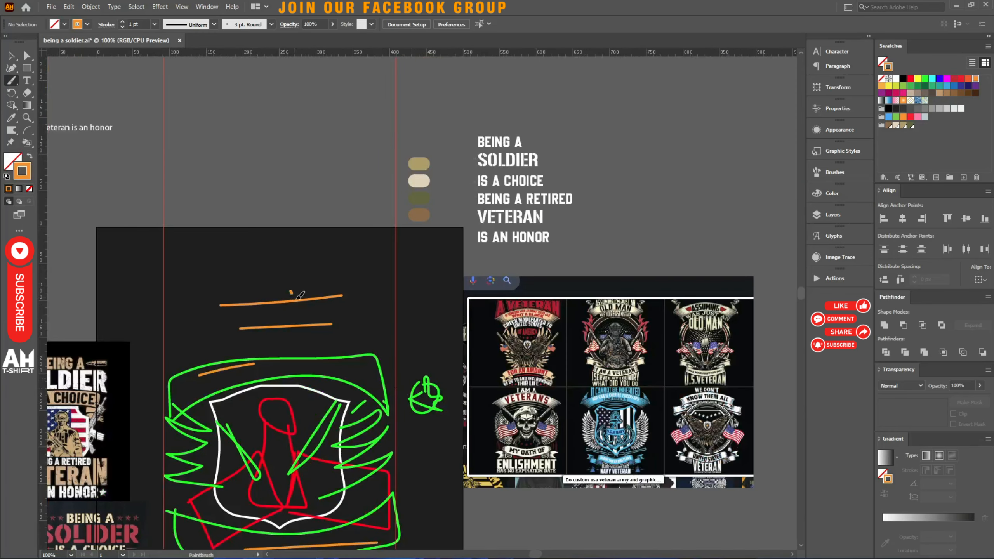
pyautogui.moveTo(298, 297); pyautogui.dragTo(391, 240)
pyautogui.moveTo(336, 325); pyautogui.dragTo(438, 253)
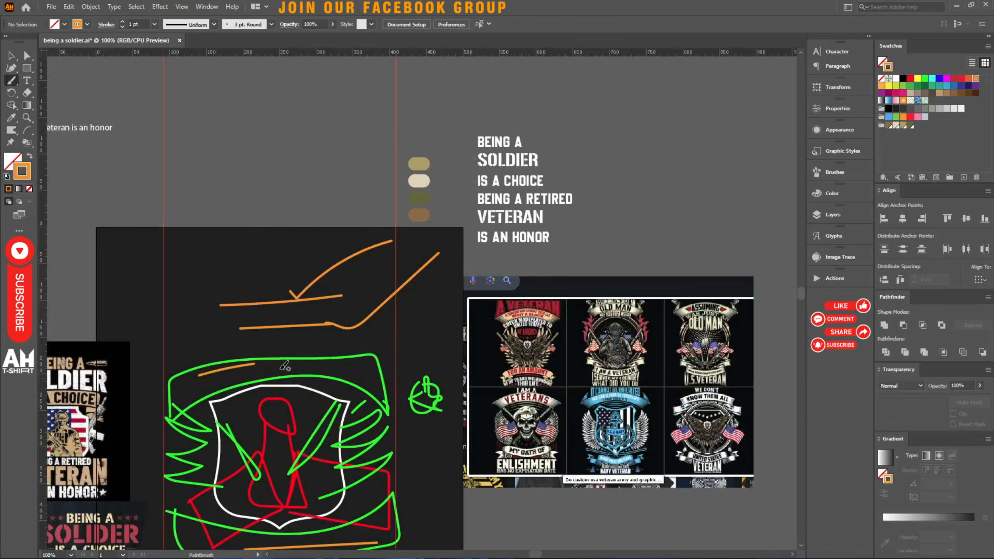
pyautogui.moveTo(247, 367)
pyautogui.mouseDown()
pyautogui.moveTo(307, 375)
pyautogui.moveTo(475, 297)
pyautogui.mouseUp()
pyautogui.scroll(-3, 454, 391)
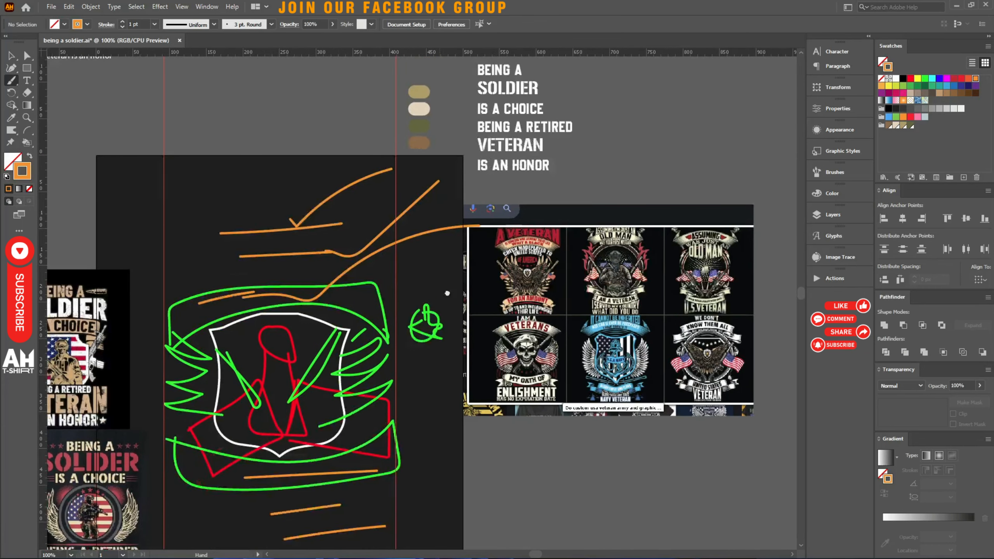
pyautogui.moveTo(391, 413); pyautogui.dragTo(532, 355)
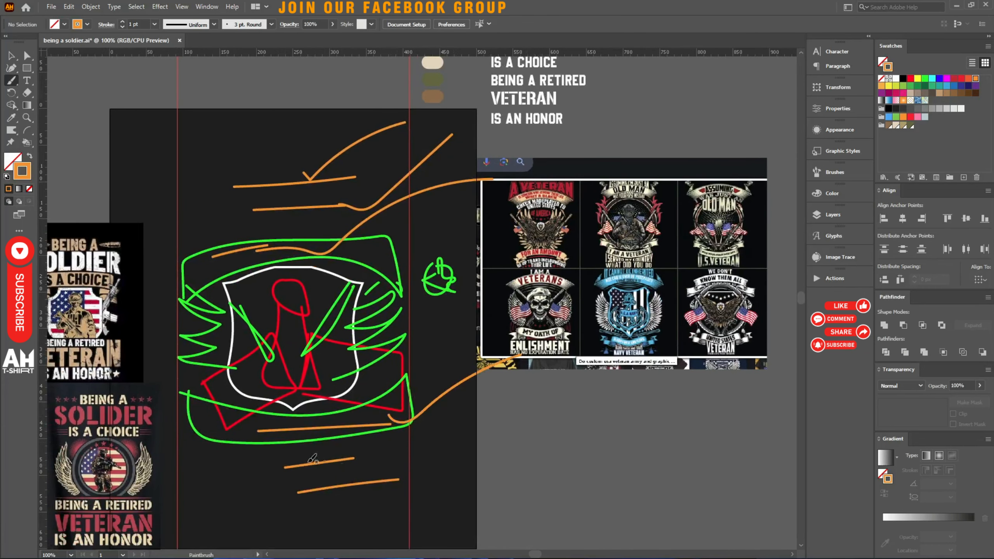
pyautogui.moveTo(207, 466); pyautogui.dragTo(457, 449)
pyautogui.moveTo(208, 483); pyautogui.dragTo(496, 477)
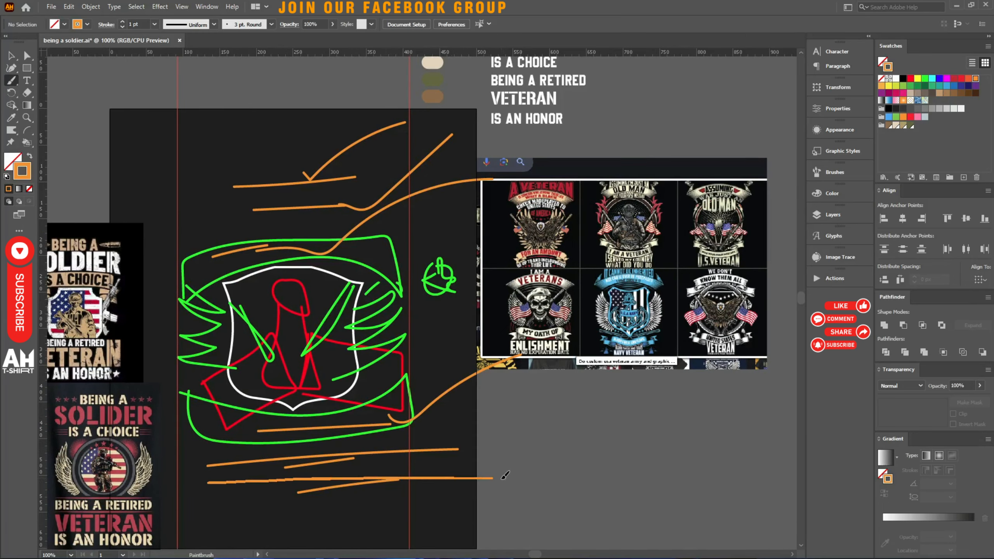
# Try clearing the whole layout sketch together with the shield, and undo the deletion.
pyautogui.press('v')
pyautogui.scroll(3, 271, 364)
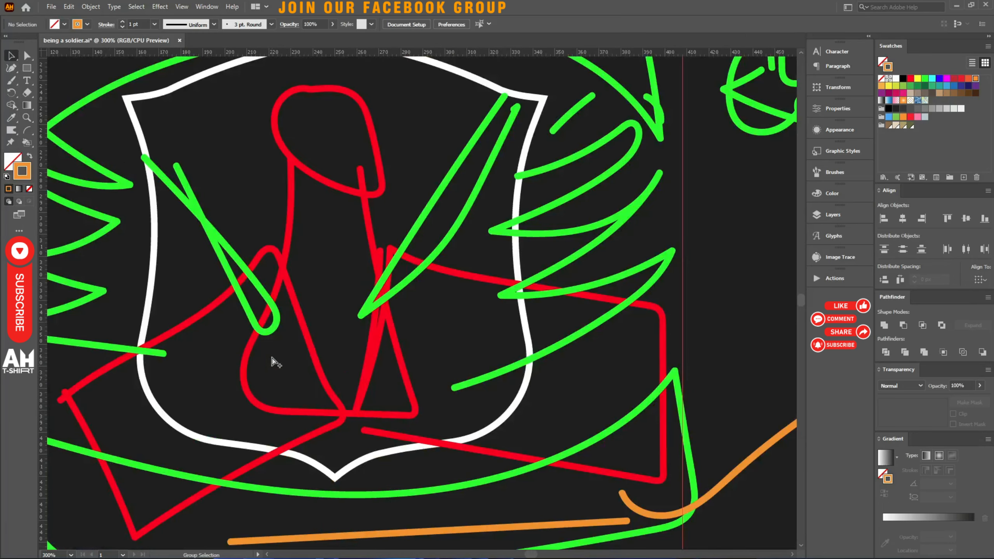
pyautogui.scroll(-5, 276, 376)
pyautogui.scroll(4, 286, 364)
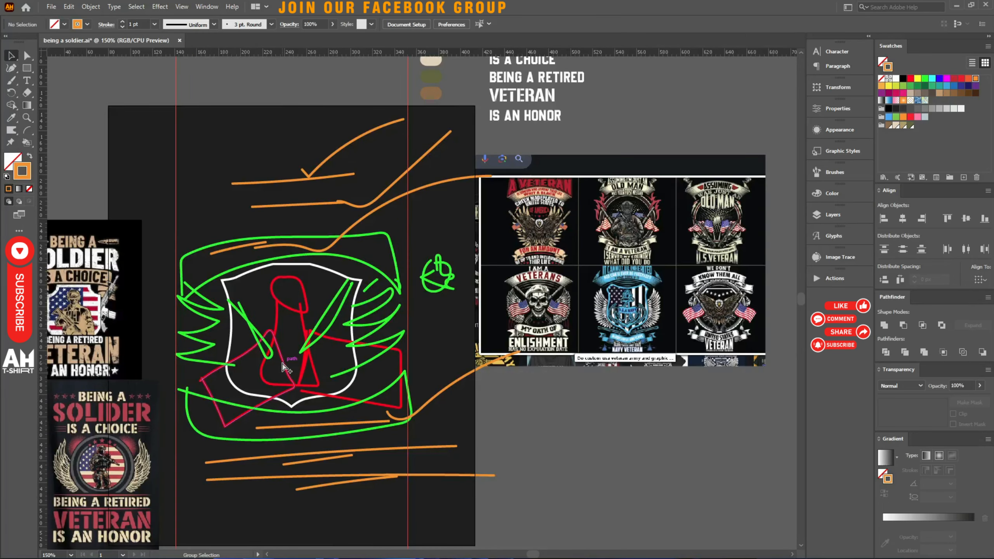
pyautogui.scroll(-2, 329, 186)
pyautogui.moveTo(281, 89)
pyautogui.mouseDown()
pyautogui.moveTo(314, 123)
pyautogui.moveTo(399, 458)
pyautogui.moveTo(424, 454)
pyautogui.mouseUp()
pyautogui.press('Delete')
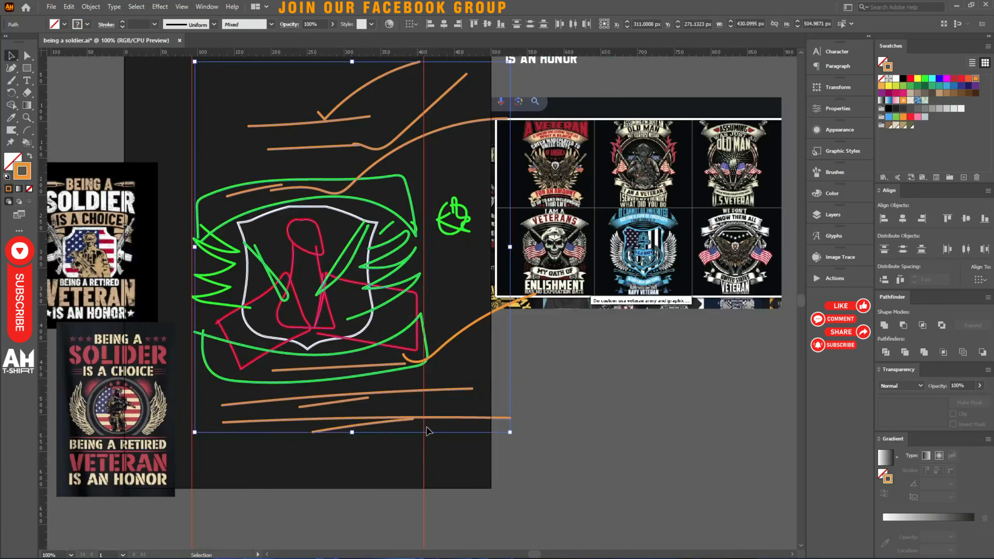
pyautogui.moveTo(218, 192)
pyautogui.mouseDown()
pyautogui.moveTo(450, 386)
pyautogui.moveTo(479, 390)
pyautogui.mouseUp()
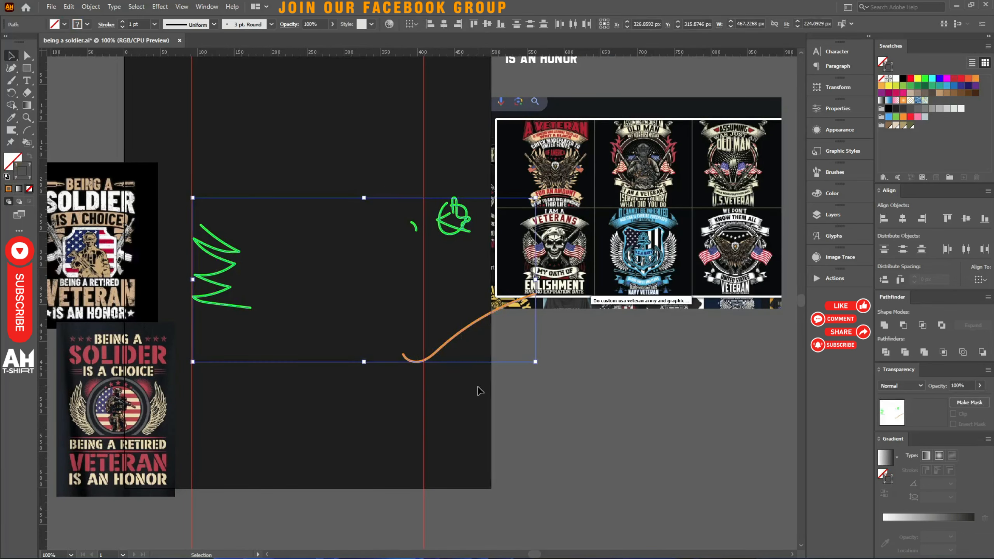
pyautogui.press('Delete')
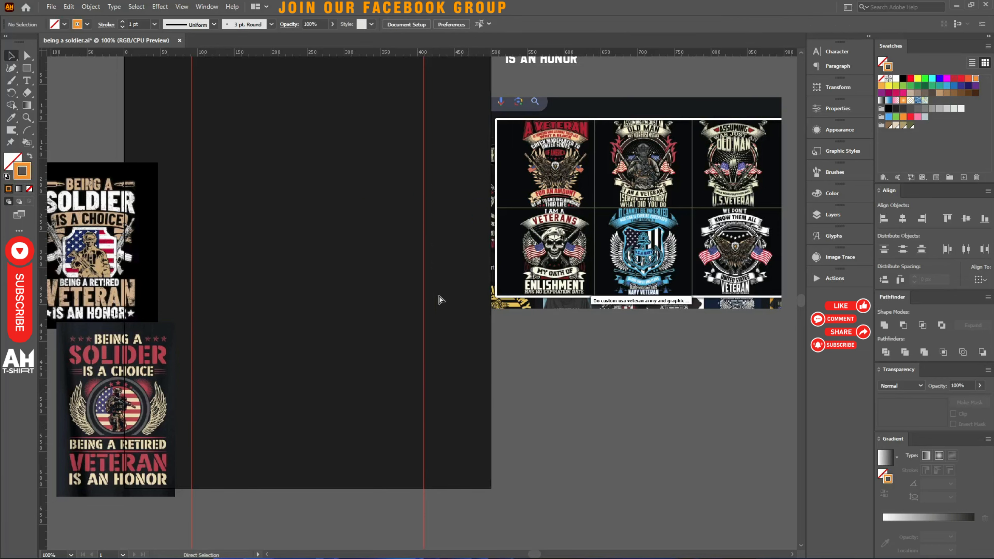
pyautogui.hotkey('ctrl', 's')
pyautogui.moveTo(468, 194); pyautogui.dragTo(512, 278)
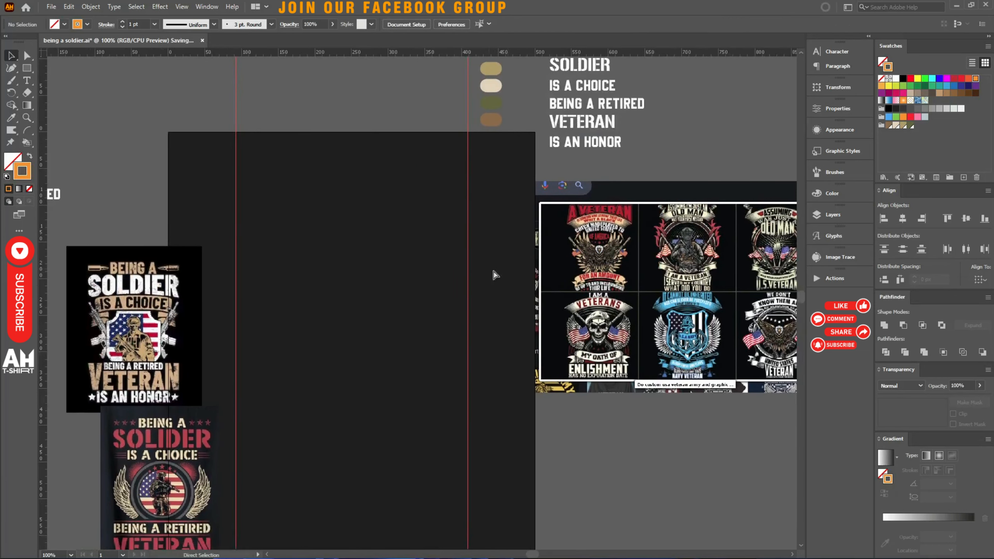
pyautogui.scroll(-3, 381, 280)
pyautogui.hotkey('ctrl', 'z')
# Delete the coloured layout strokes while keeping the white shield, and centre the shield vertically on the artboard.
pyautogui.scroll(3, 372, 290)
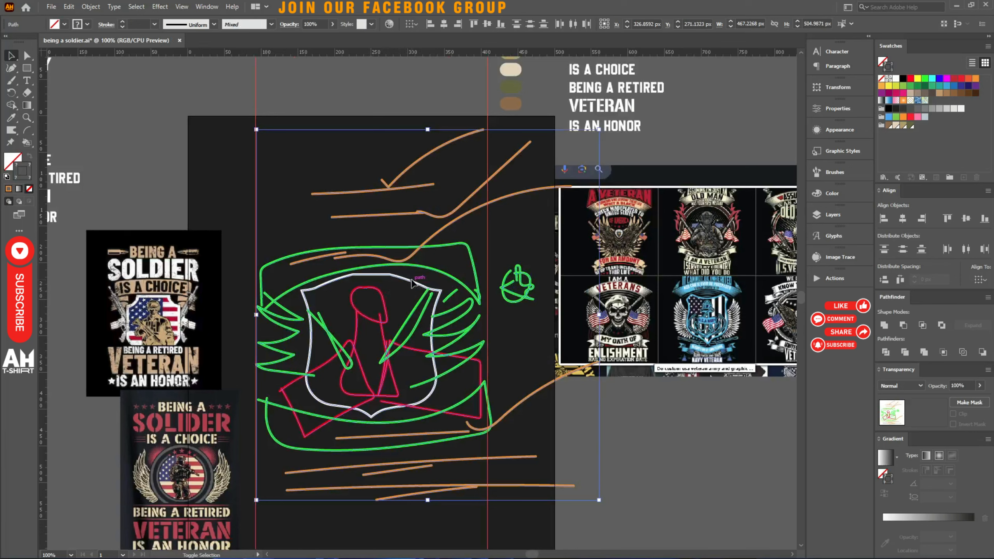
pyautogui.press('Delete')
pyautogui.moveTo(438, 252); pyautogui.dragTo(353, 346)
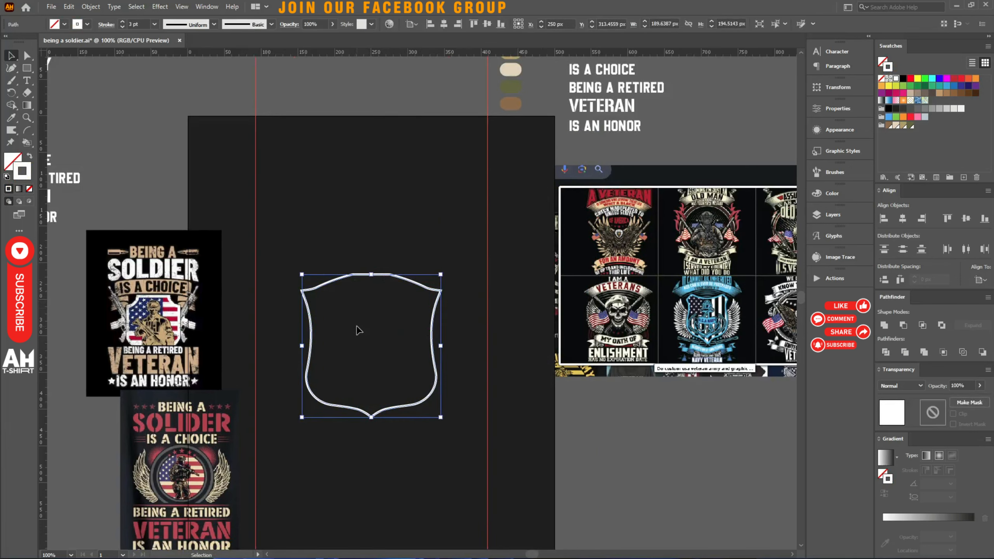
pyautogui.click(965, 218)
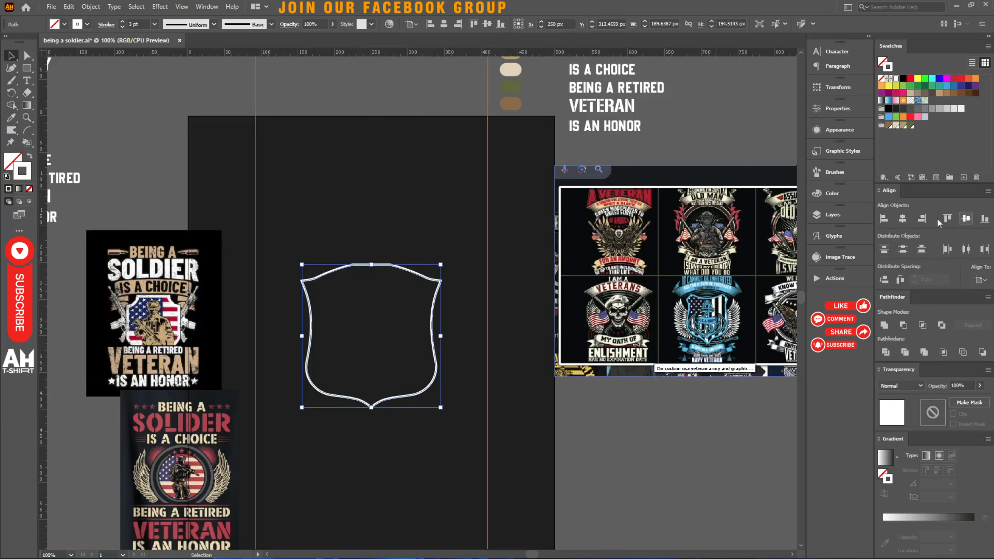
pyautogui.rightClick(385, 180)
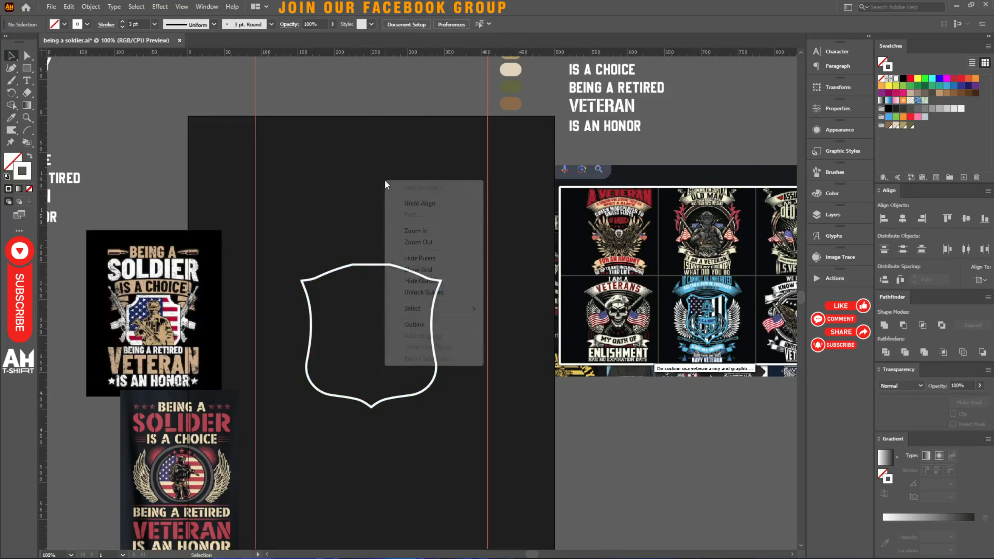
pyautogui.click(331, 200)
# Offset the shield outline outward by 5 px with miter joins.
pyautogui.scroll(2, 371, 285)
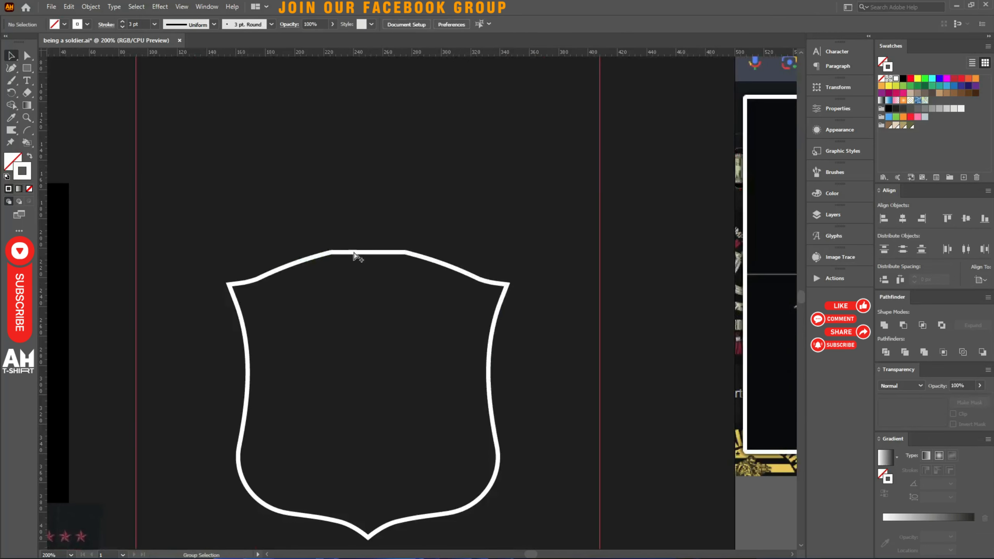
pyautogui.click(355, 255)
pyautogui.press('a')
pyautogui.hotkey('ctrl', 'shift', 'alt', 'o')
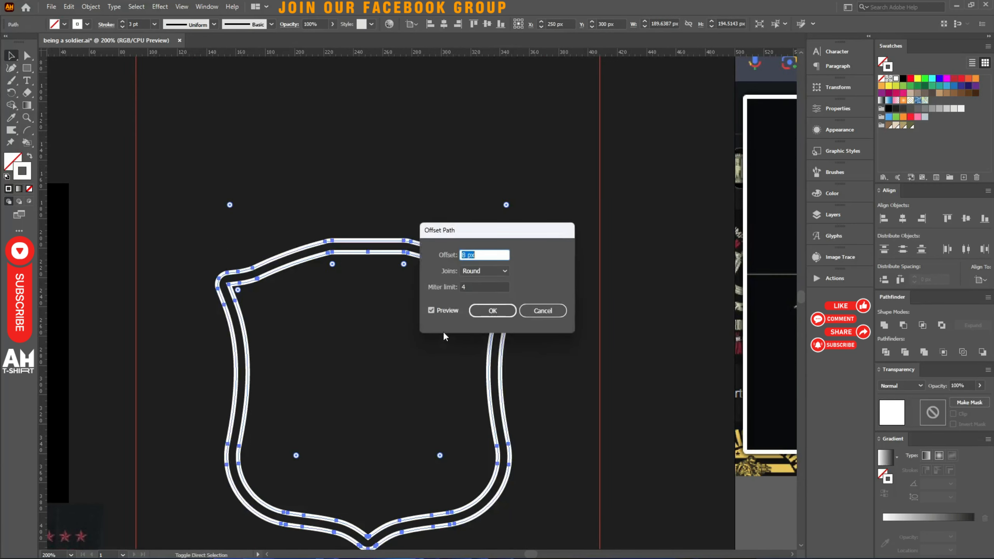
pyautogui.click(496, 273)
pyautogui.click(481, 281)
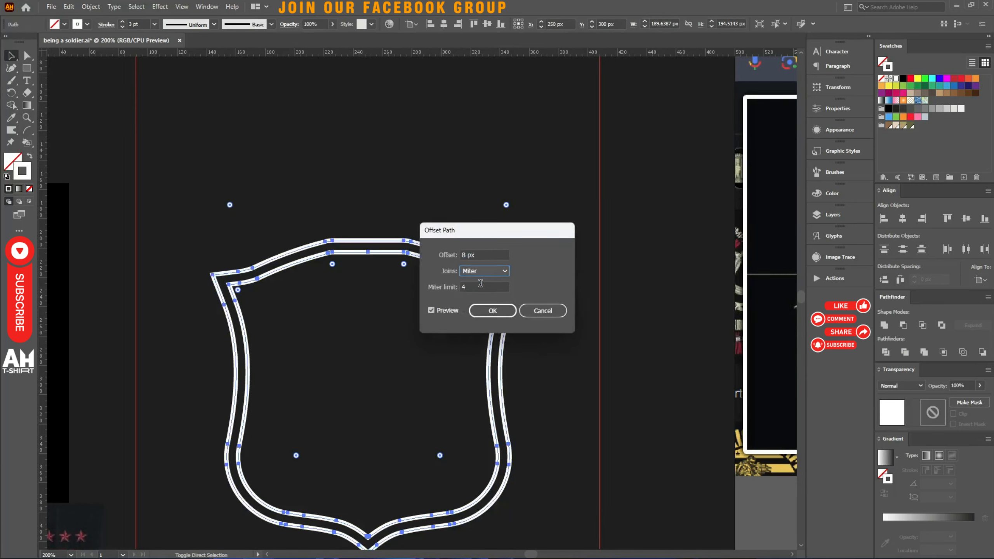
pyautogui.hotkey('shift', 'Tab')
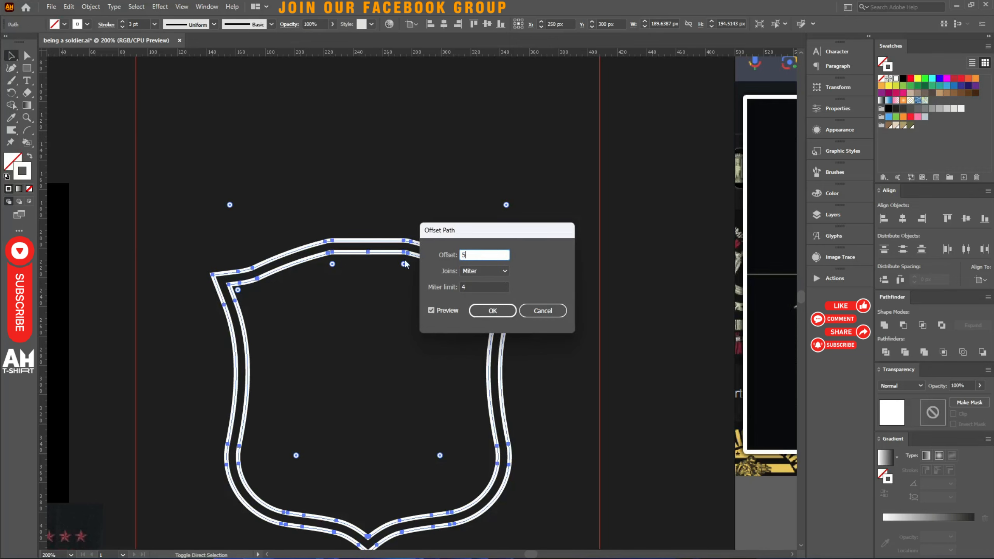
pyautogui.click(492, 311)
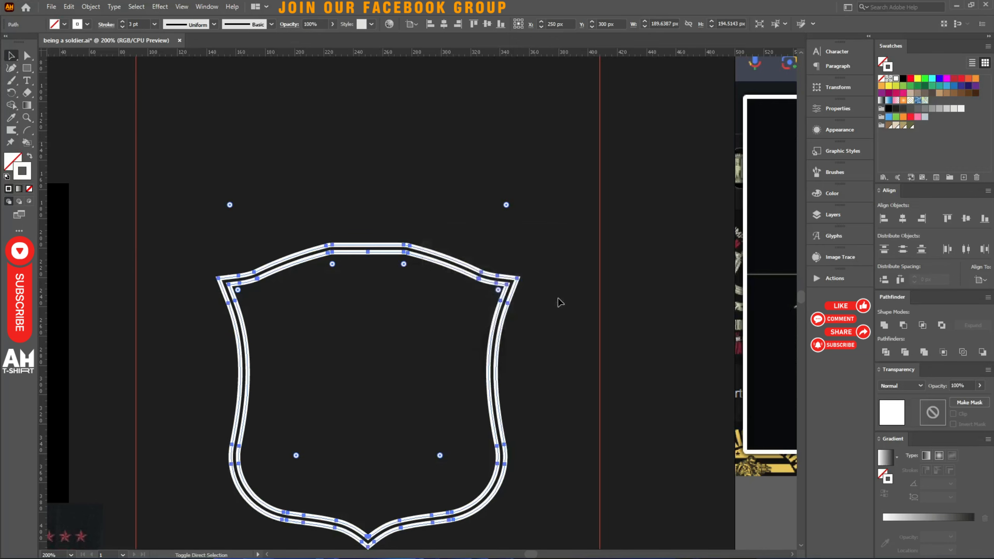
# Try a 5 pt stroke on the outer offset outline and delete that outline.
pyautogui.scroll(2, 303, 297)
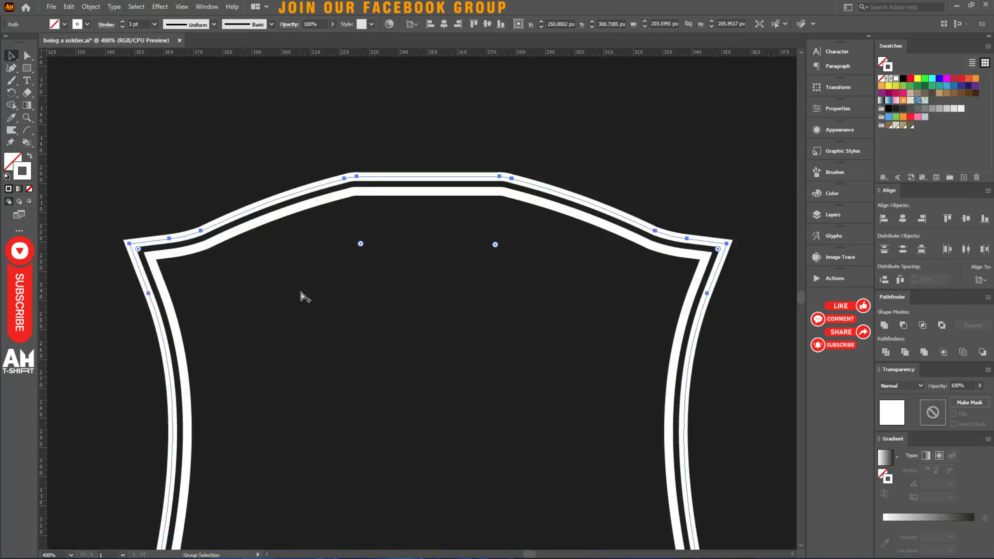
pyautogui.press('v')
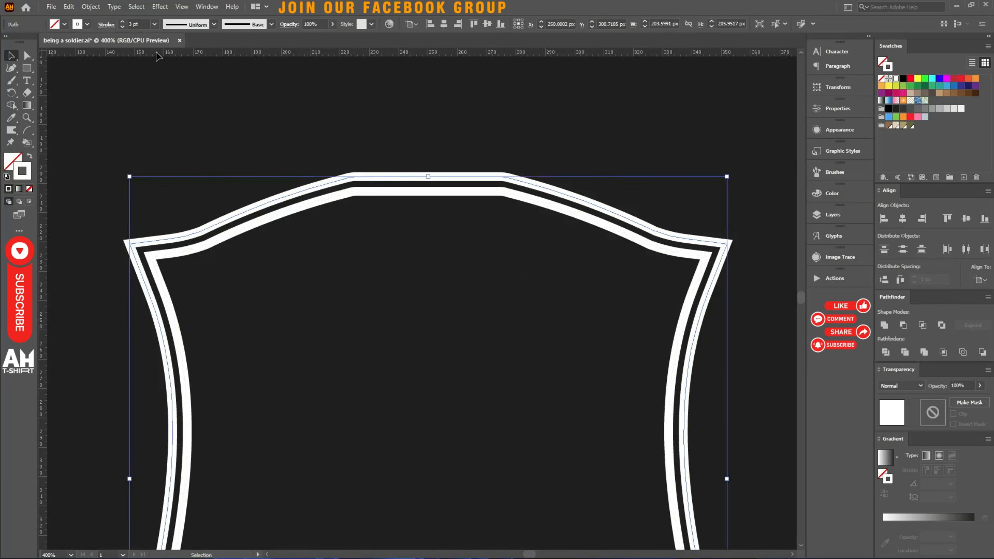
pyautogui.scroll(2, 142, 23)
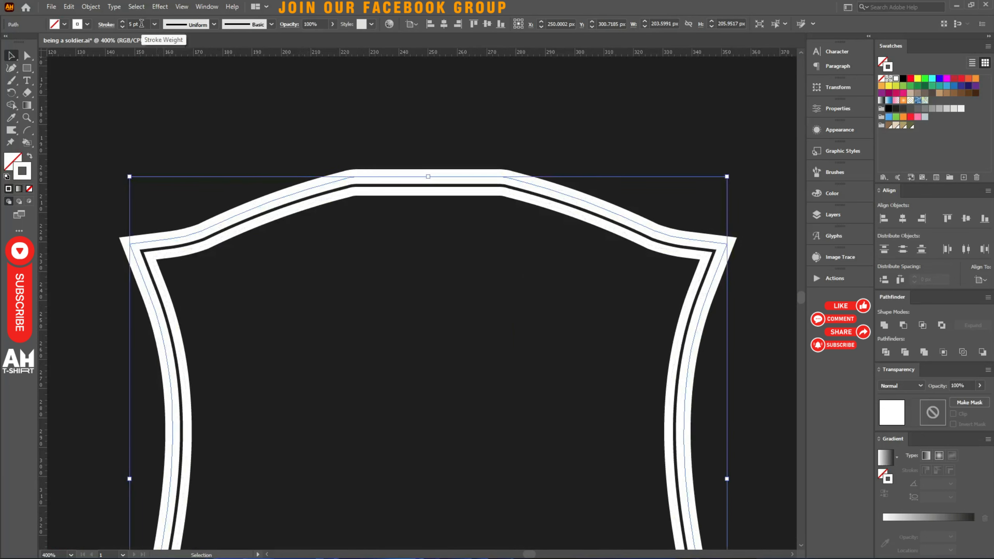
pyautogui.moveTo(334, 186); pyautogui.dragTo(355, 106)
pyautogui.press('Delete')
# Offset the shield outline by 6 px with miter joins and set the new outer outline's stroke to 5 pt.
pyautogui.moveTo(324, 146); pyautogui.dragTo(451, 304)
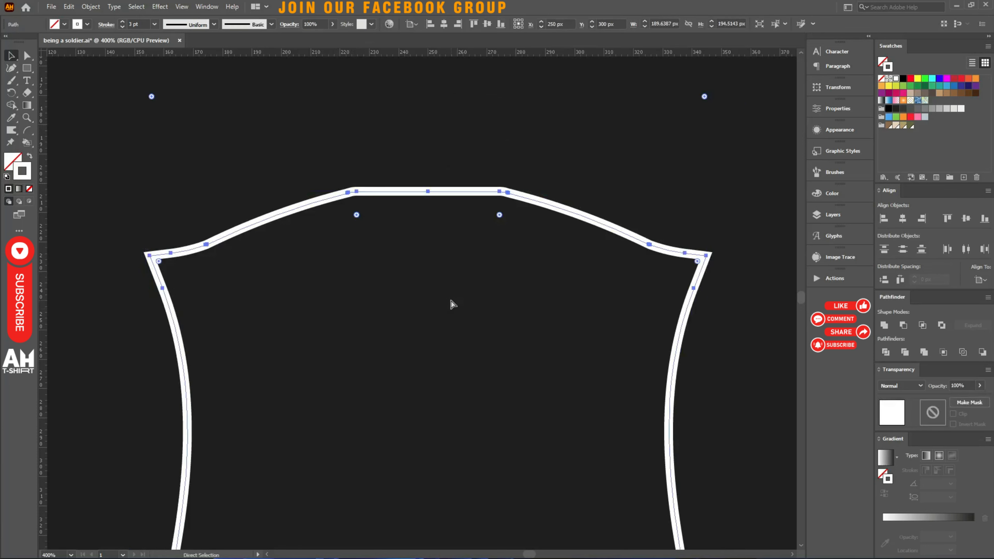
pyautogui.hotkey('ctrl', 'alt', 'o')
pyautogui.write('6')
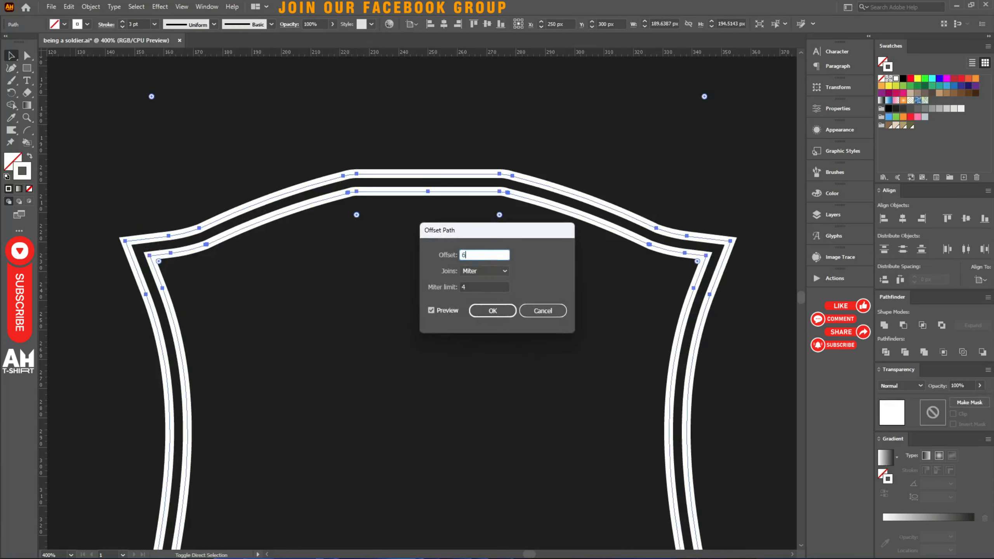
pyautogui.press('Return')
pyautogui.click(145, 25)
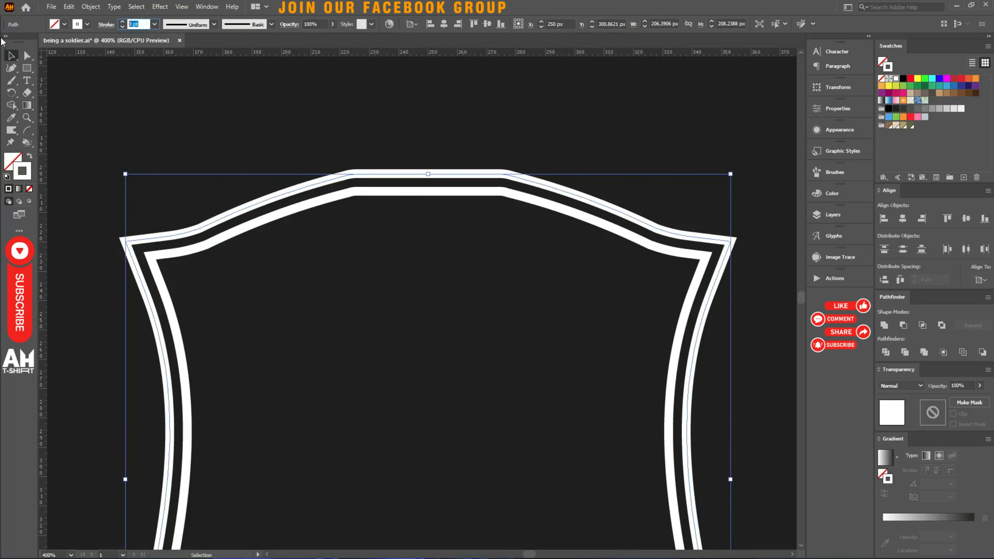
pyautogui.write('5')
pyautogui.press('Return')
pyautogui.hotkey('ctrl', 'shift', 'a')
pyautogui.hotkey('ctrl', '-')
pyautogui.hotkey('ctrl', '-')
pyautogui.hotkey('ctrl', '-')
pyautogui.hotkey('ctrl', '-')
pyautogui.hotkey('ctrl', '-')
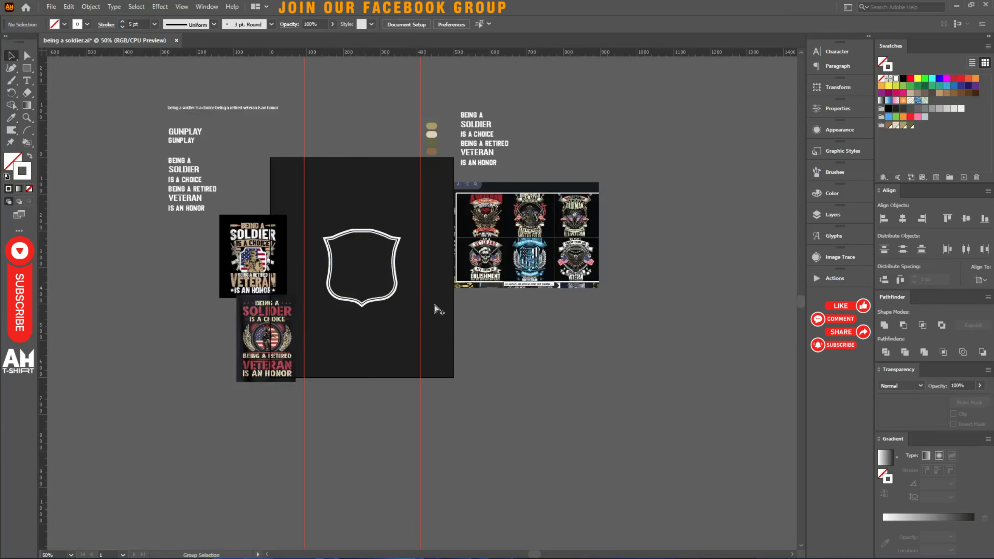
# Group the inner and outer shield outlines.
pyautogui.scroll(2, 371, 219)
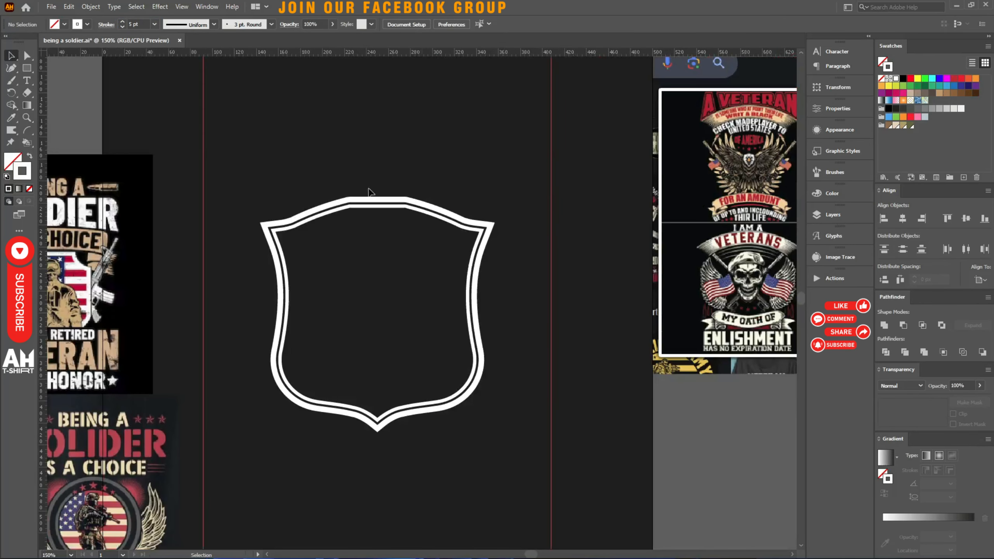
pyautogui.press('a')
pyautogui.moveTo(290, 150); pyautogui.dragTo(485, 278)
pyautogui.scroll(1, 424, 279)
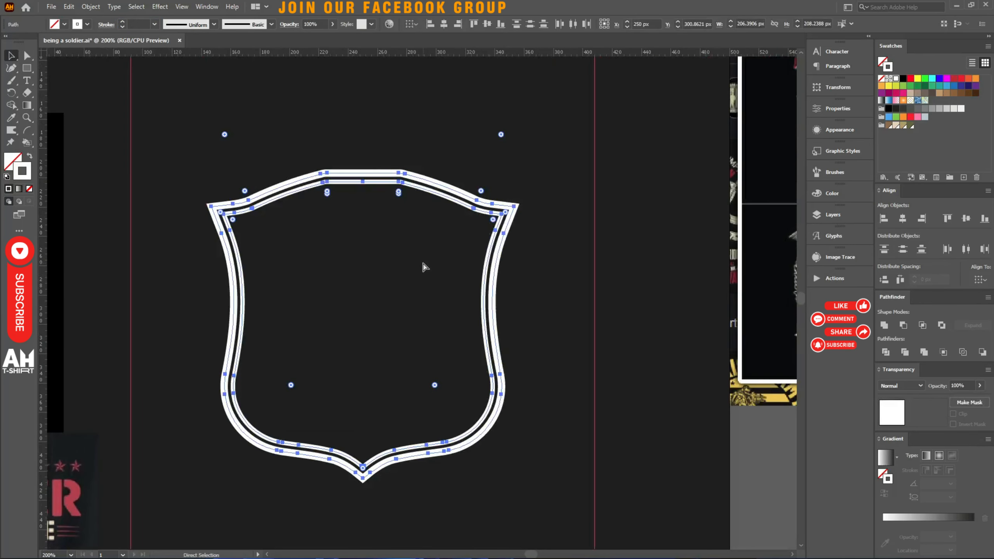
pyautogui.hotkey('ctrl', 'g')
pyautogui.hotkey('ctrl', 'e')
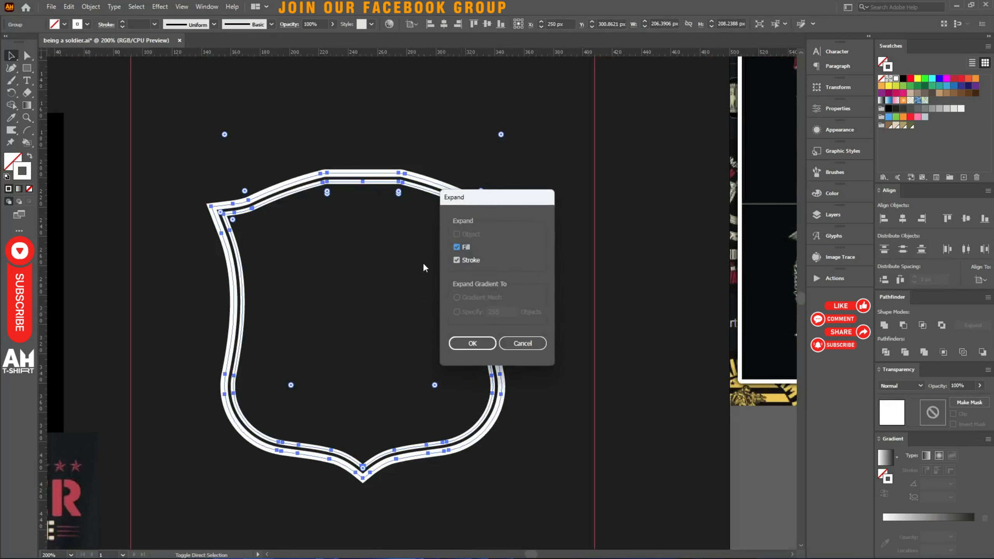
pyautogui.press('Escape')
# Expand the grouped shield's fill and stroke into filled shapes and save the document.
pyautogui.scroll(-3, 484, 254)
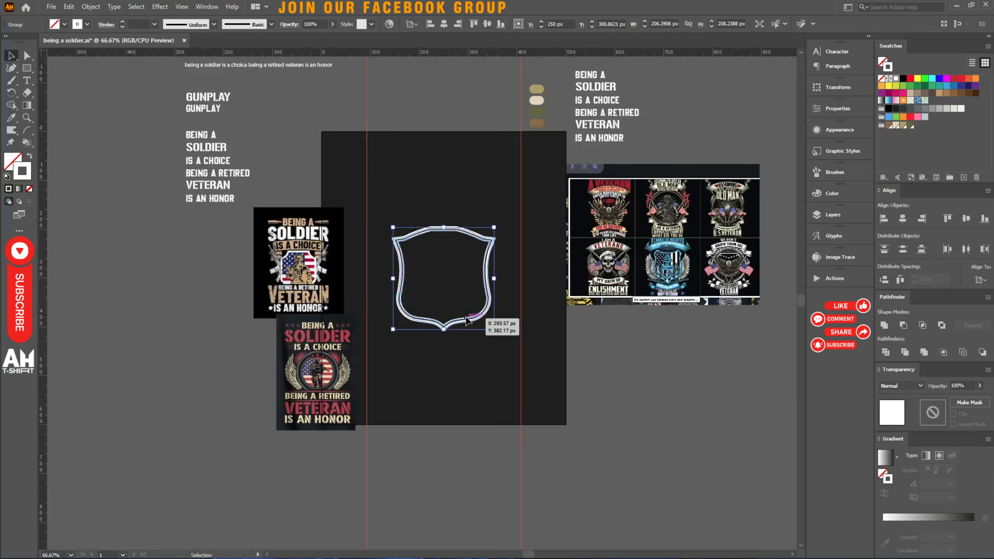
pyautogui.scroll(3, 489, 259)
pyautogui.press('a')
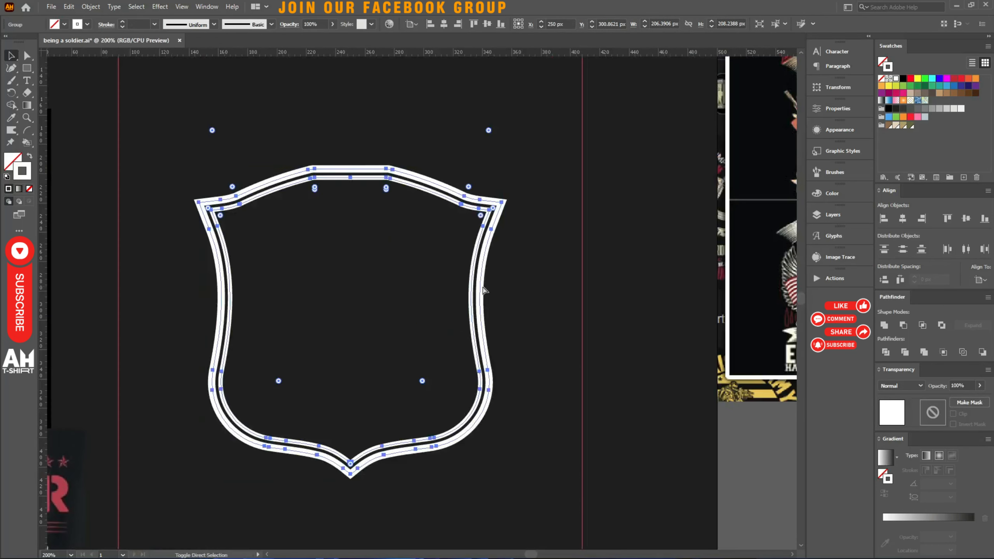
pyautogui.hotkey('ctrl', 'e')
pyautogui.press('Return')
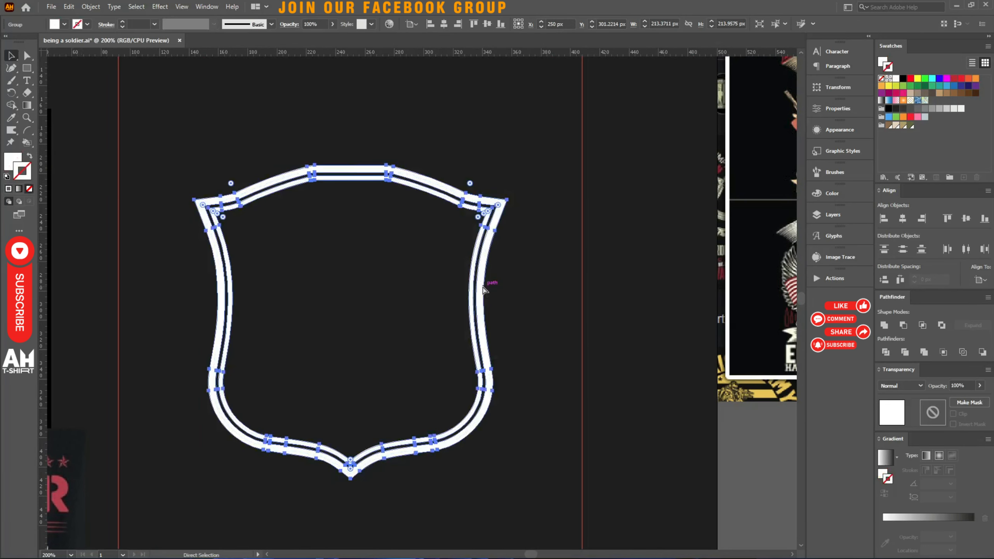
pyautogui.press('v')
pyautogui.hotkey('ctrl', 's')
# Sketch rough white figure outlines inside the shield and extending past its lower edge with the Paintbrush.
pyautogui.scroll(-3, 348, 284)
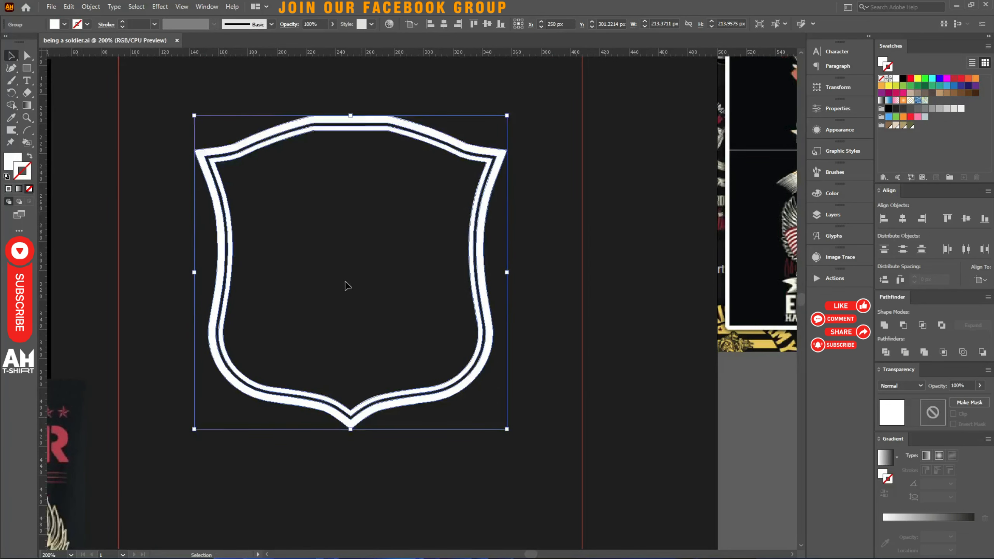
pyautogui.click(361, 258)
pyautogui.press('b')
pyautogui.moveTo(300, 125)
pyautogui.mouseDown()
pyautogui.moveTo(383, 124)
pyautogui.moveTo(419, 363)
pyautogui.moveTo(388, 379)
pyautogui.moveTo(292, 288)
pyautogui.moveTo(291, 131)
pyautogui.mouseUp()
pyautogui.moveTo(288, 223)
pyautogui.mouseDown()
pyautogui.moveTo(137, 382)
pyautogui.moveTo(280, 351)
pyautogui.mouseUp()
pyautogui.moveTo(397, 237); pyautogui.dragTo(539, 399)
# Undo the last brush strokes and delete the remaining sketch lines over the shield.
pyautogui.hotkey('ctrl', 'z')
pyautogui.hotkey('ctrl', 'z')
pyautogui.hotkey('ctrl', 'z')
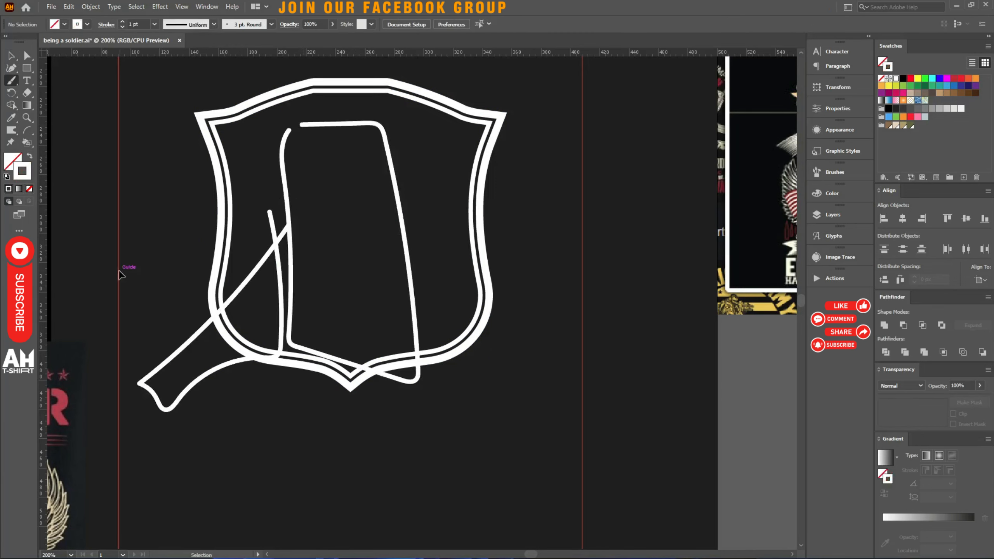
pyautogui.press('v')
pyautogui.moveTo(264, 160); pyautogui.dragTo(394, 234)
pyautogui.press('Delete')
pyautogui.press('a')
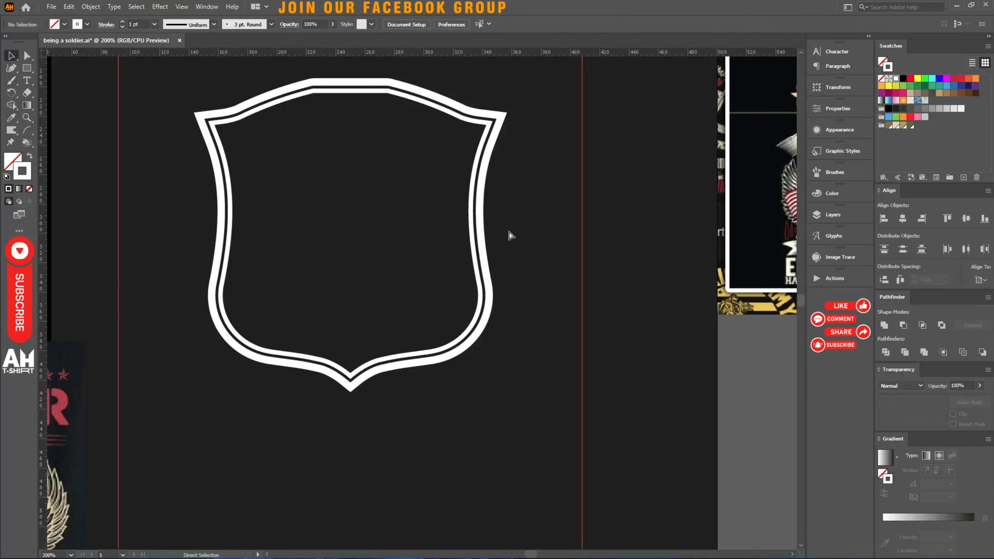
# Save the document and examine the veteran T-shirt designs in the reference image up close.
pyautogui.hotkey('ctrl', 's')
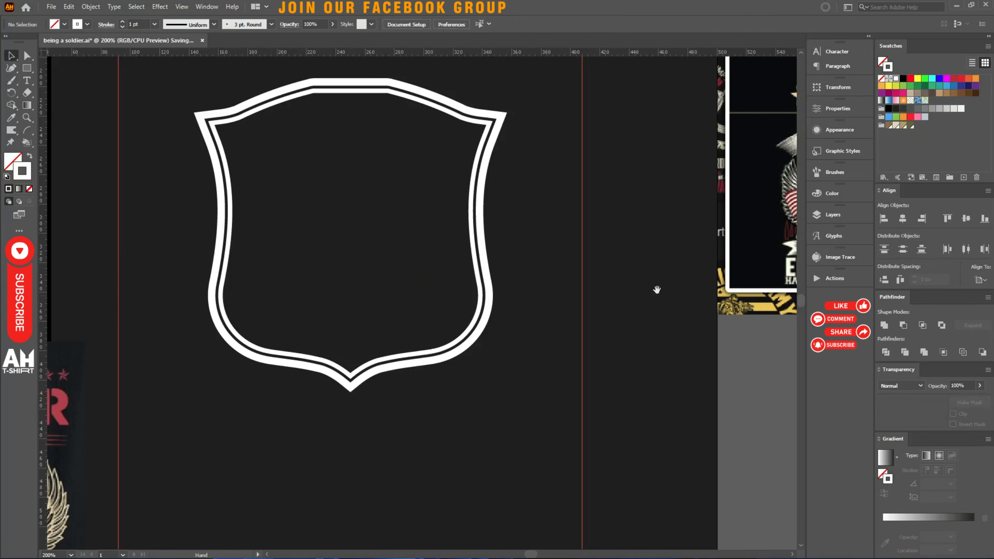
pyautogui.moveTo(657, 289); pyautogui.dragTo(231, 370)
pyautogui.moveTo(610, 274); pyautogui.dragTo(521, 268)
pyautogui.moveTo(587, 306); pyautogui.dragTo(367, 321)
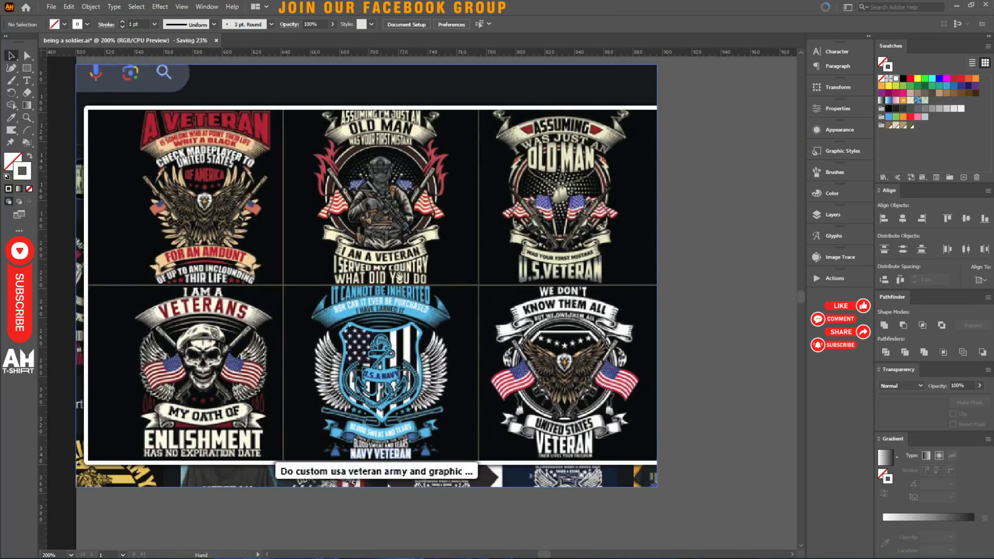
pyautogui.scroll(3, 399, 276)
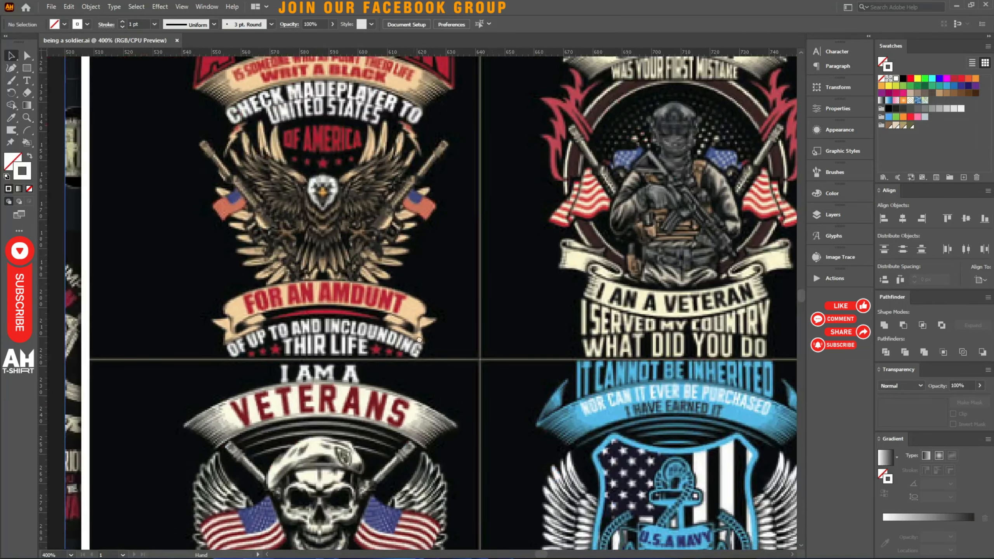
pyautogui.moveTo(419, 339); pyautogui.dragTo(458, 248)
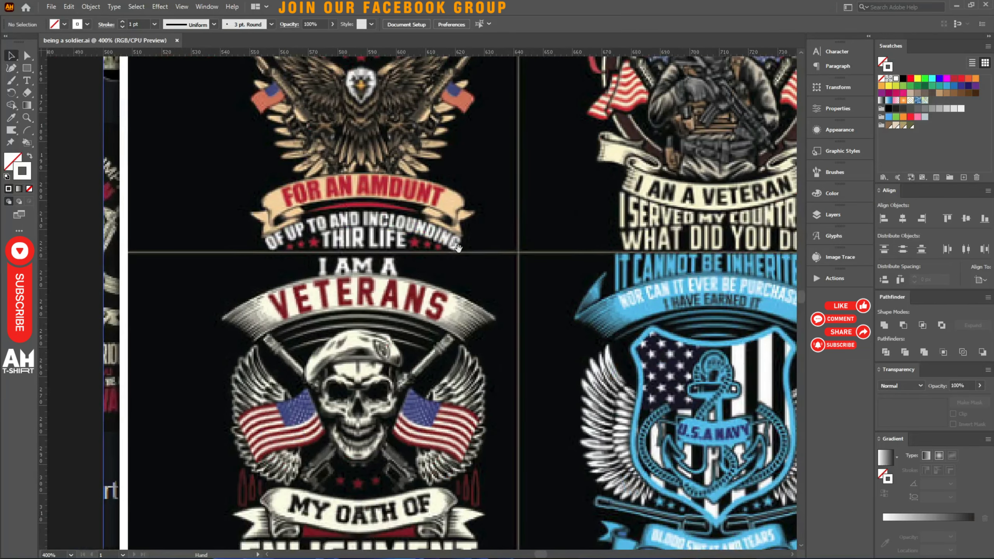
# Examine the skull and soldier veteran designs in the reference image up close and return to the shield artwork.
pyautogui.scroll(-2, 316, 396)
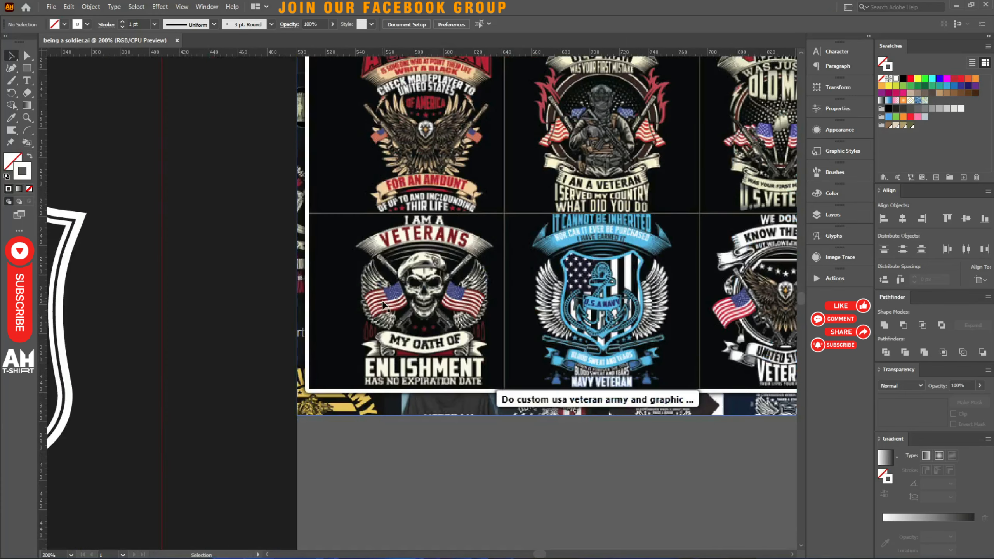
pyautogui.scroll(4, 423, 278)
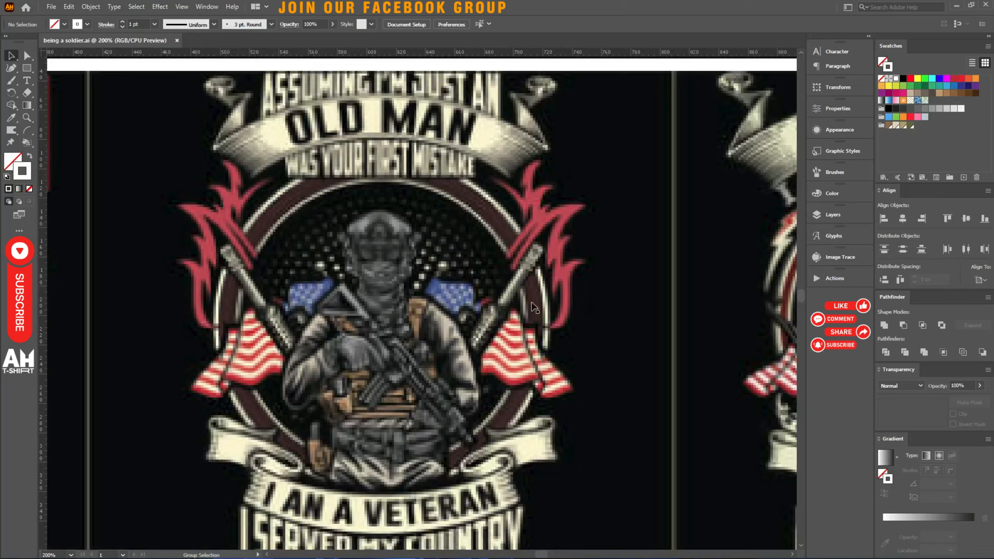
pyautogui.scroll(-3, 488, 226)
pyautogui.scroll(1, 394, 215)
pyautogui.moveTo(395, 216); pyautogui.dragTo(423, 247)
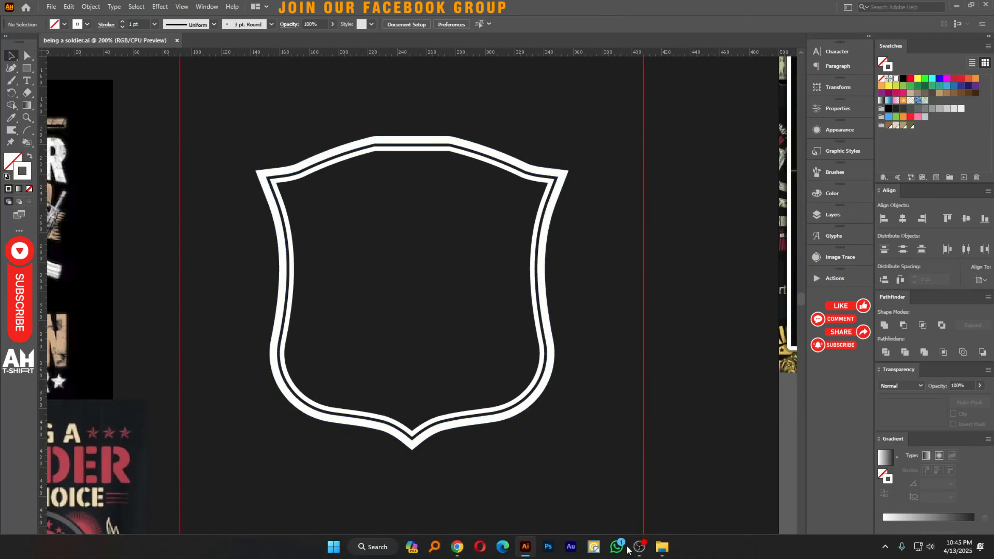
# Switch to File Explorer and browse the Army resource folder for soldier artwork to place in the shield.
pyautogui.click(649, 548)
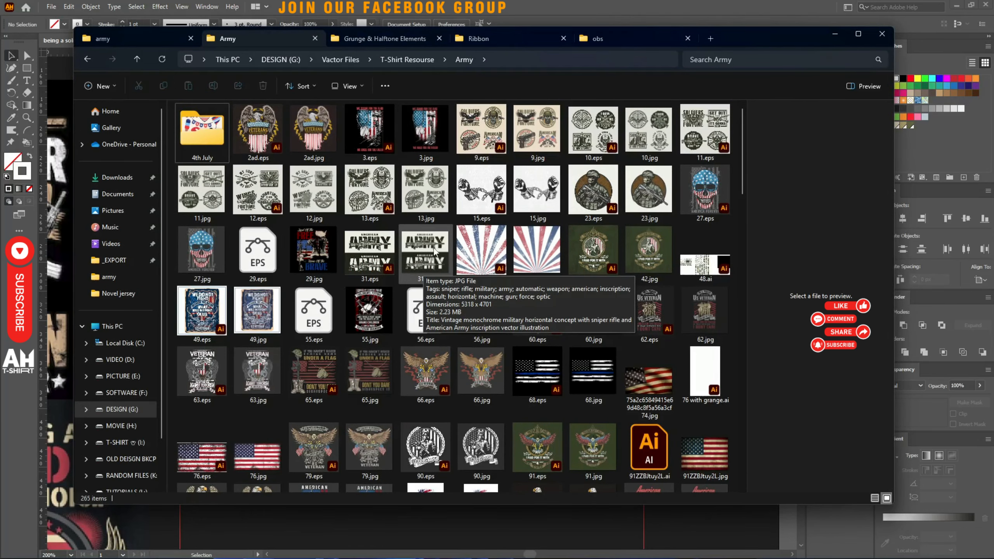
pyautogui.scroll(-3, 435, 251)
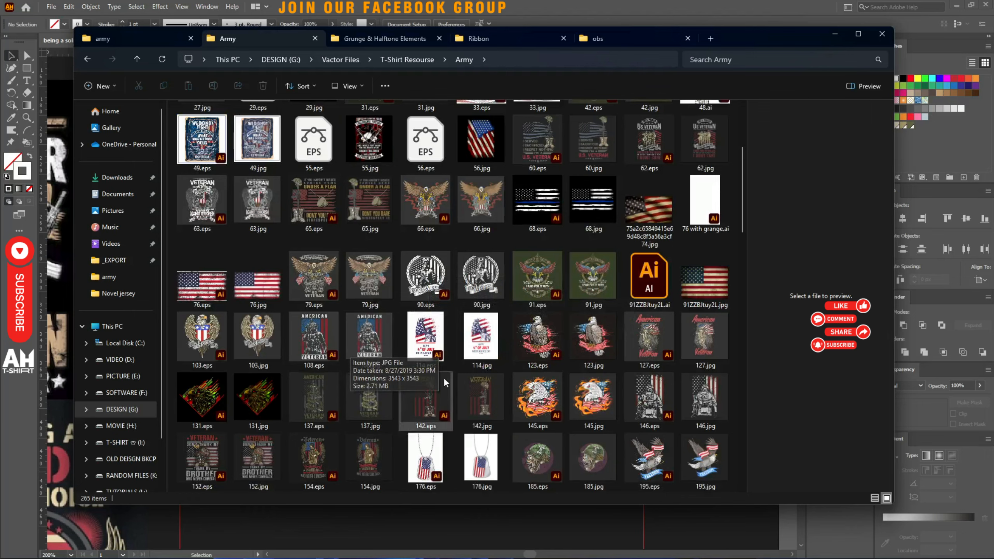
pyautogui.scroll(3, 227, 163)
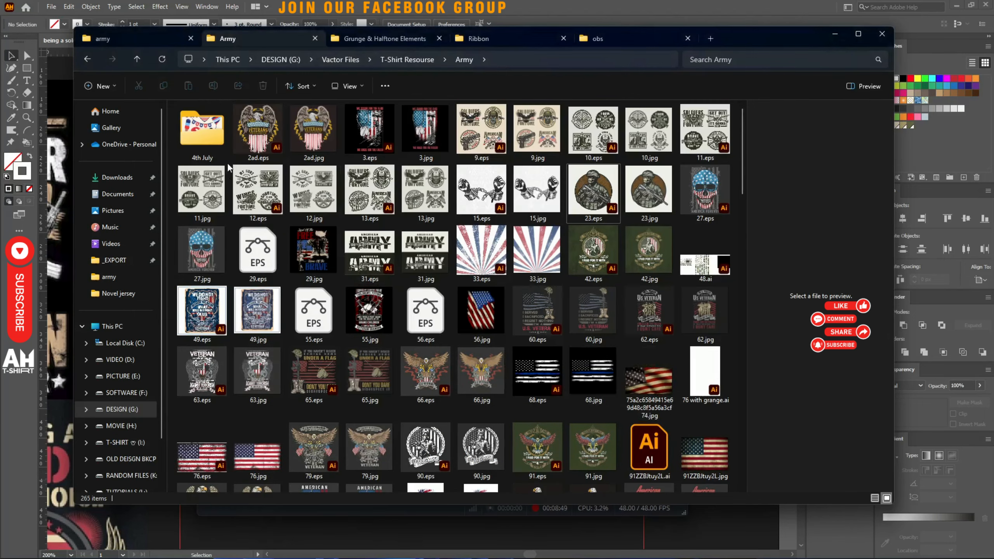
pyautogui.scroll(-3, 231, 184)
pyautogui.scroll(3, 368, 220)
pyautogui.scroll(-6, 500, 344)
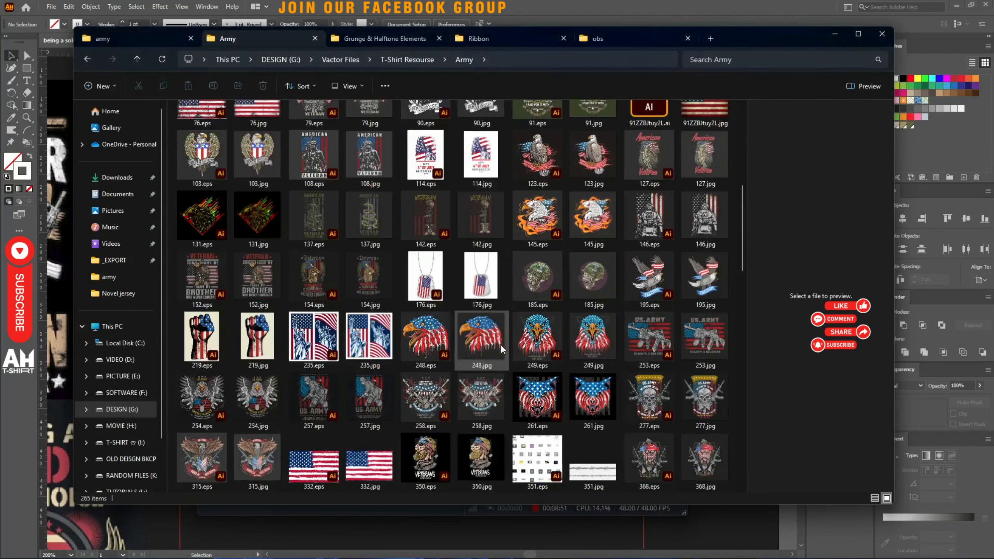
pyautogui.scroll(-6, 613, 364)
pyautogui.scroll(2, 604, 356)
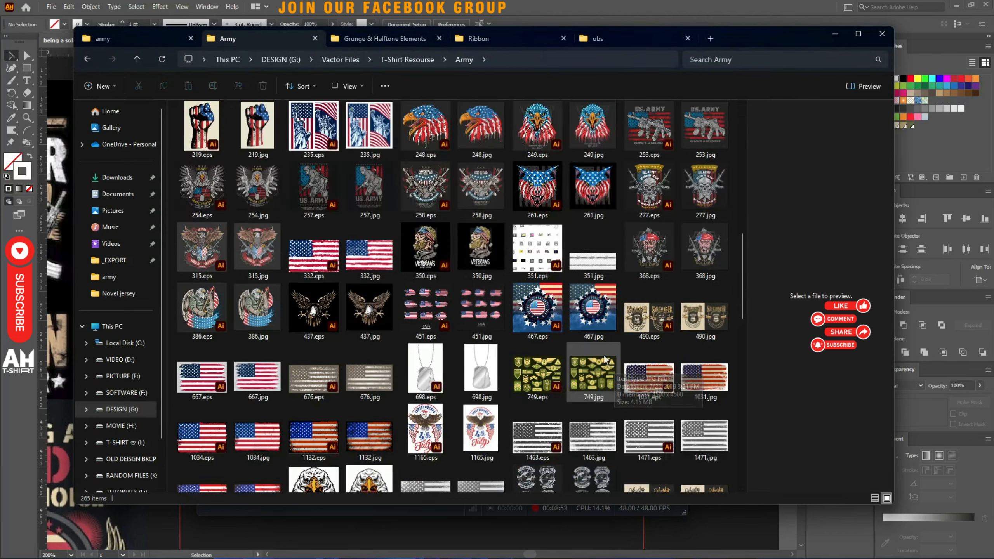
pyautogui.scroll(7, 604, 356)
# Preview 108.jpg and examine its soldier with a raised rifle up close.
pyautogui.click(375, 334)
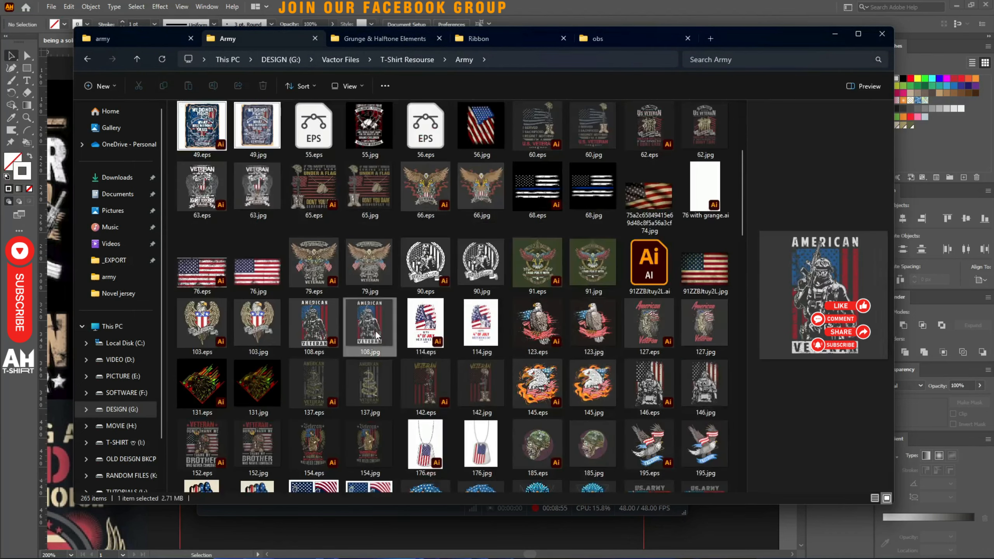
pyautogui.doubleClick(376, 335)
pyautogui.scroll(3, 519, 209)
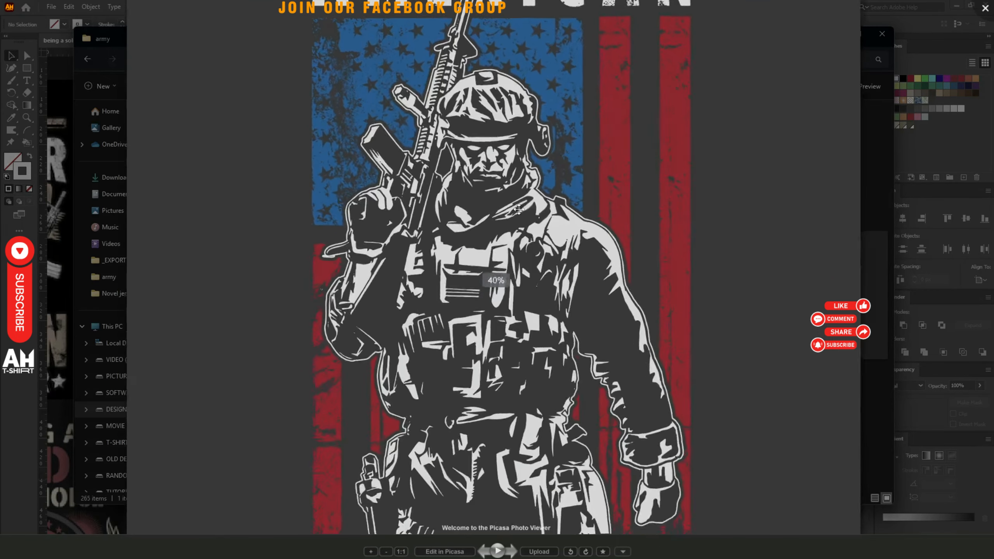
pyautogui.scroll(3, 518, 209)
pyautogui.scroll(3, 286, 115)
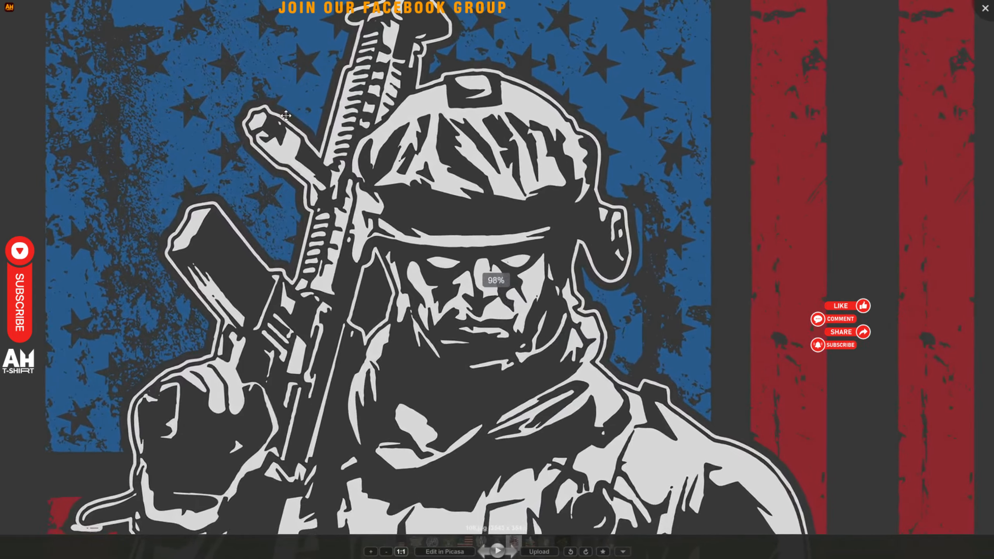
pyautogui.scroll(-2, 286, 115)
pyautogui.press('Escape')
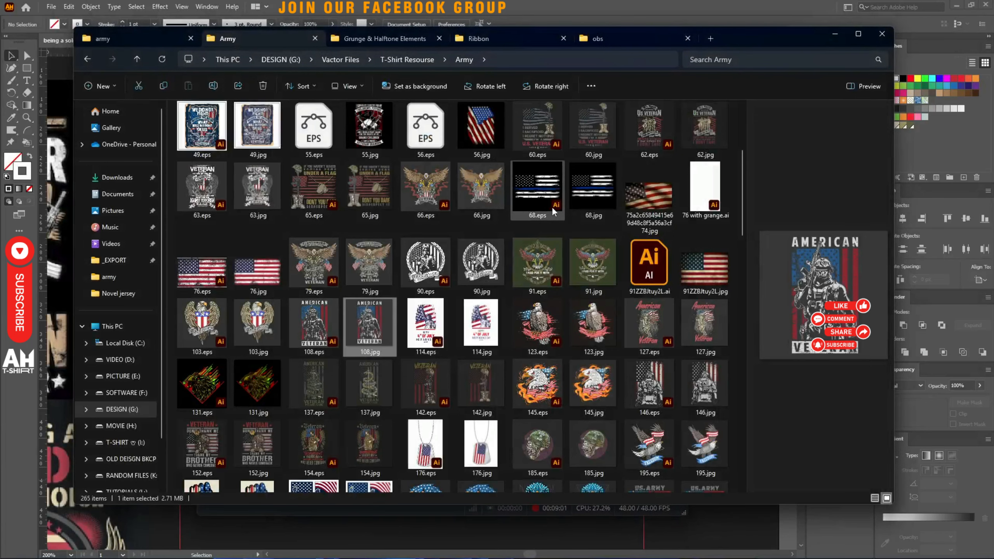
# Preview 23.jpg in the Army folder and examine the skull-masked soldier holding a rifle.
pyautogui.scroll(3, 486, 288)
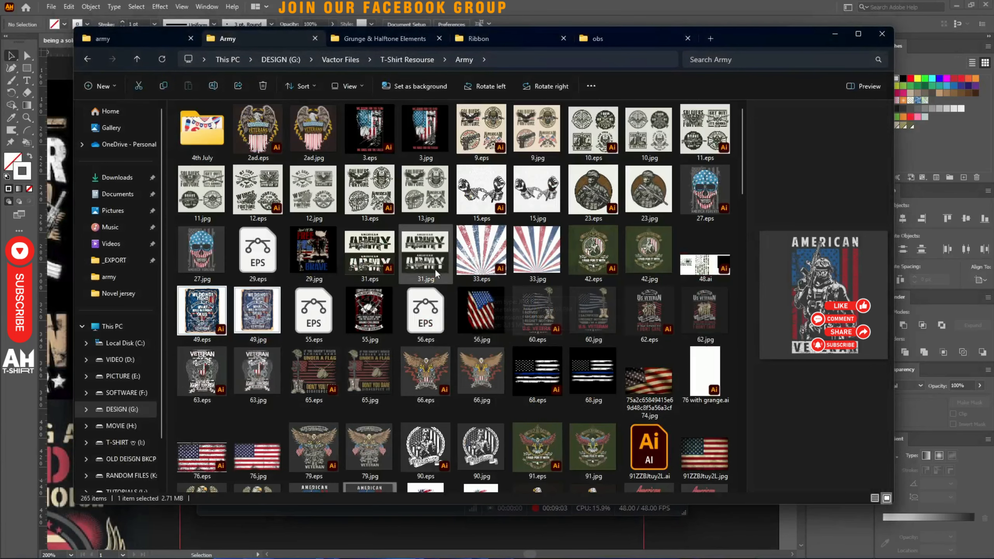
pyautogui.click(667, 192)
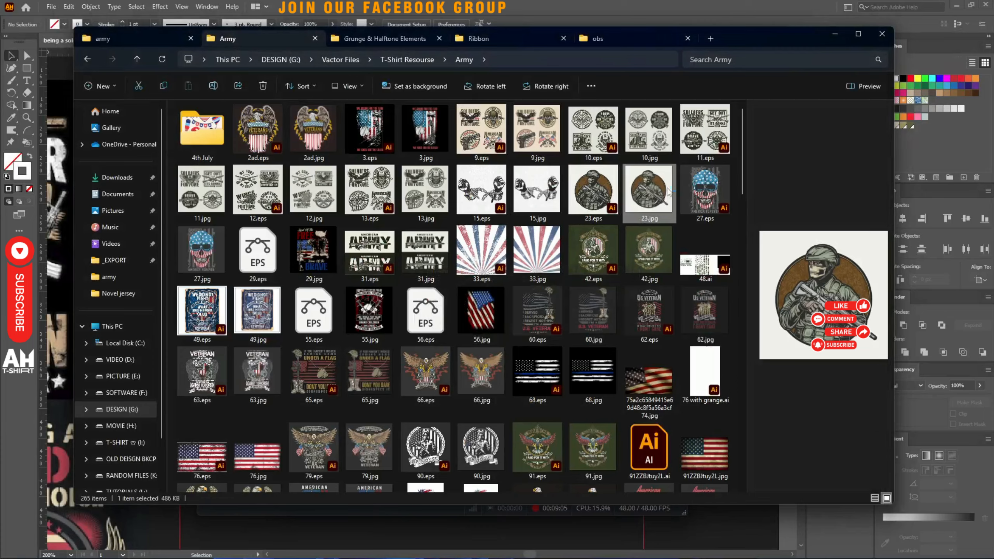
pyautogui.doubleClick(667, 191)
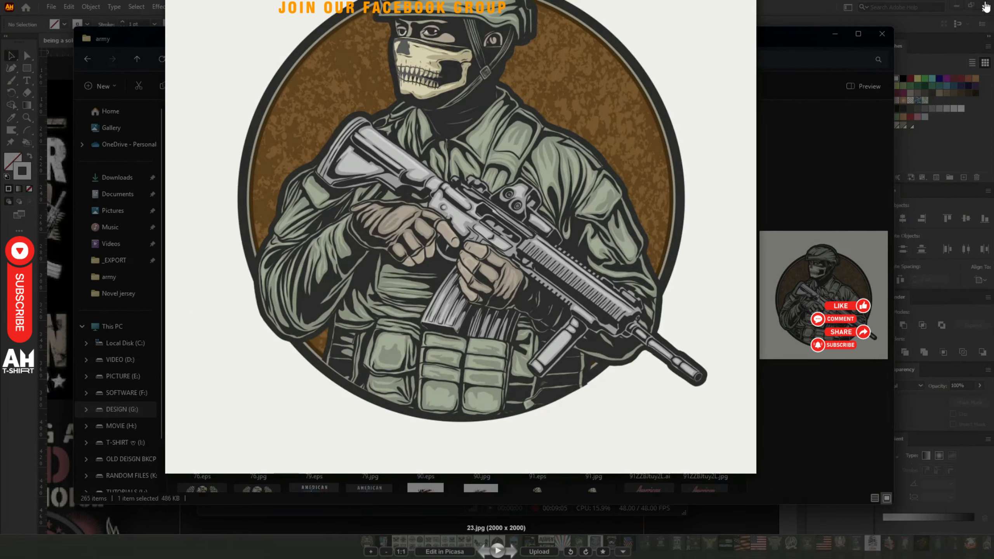
pyautogui.scroll(2, 984, 5)
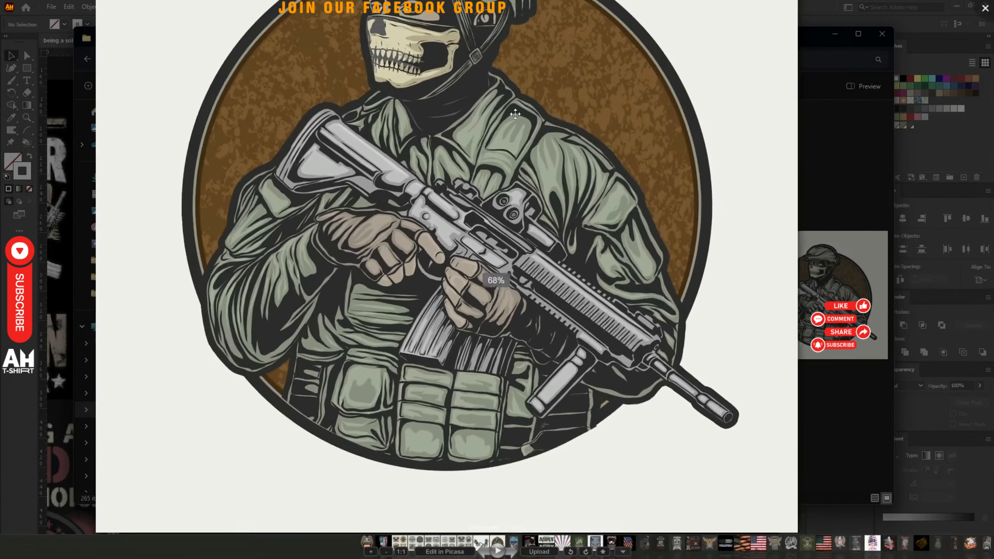
pyautogui.click(985, 7)
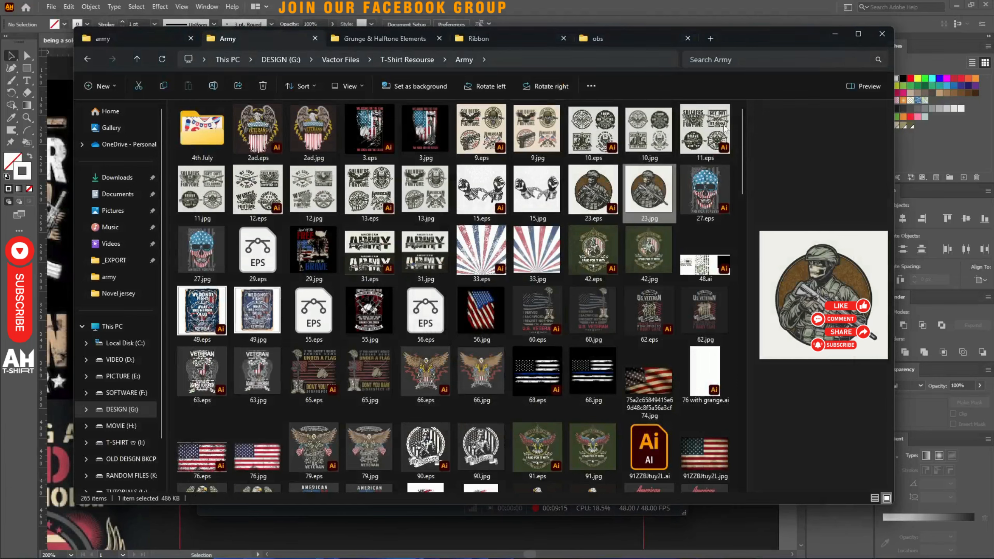
# Open 23.eps from the Army folder as a separate document in Illustrator.
pyautogui.click(593, 250)
pyautogui.click(586, 196)
pyautogui.moveTo(586, 196); pyautogui.dragTo(540, 4)
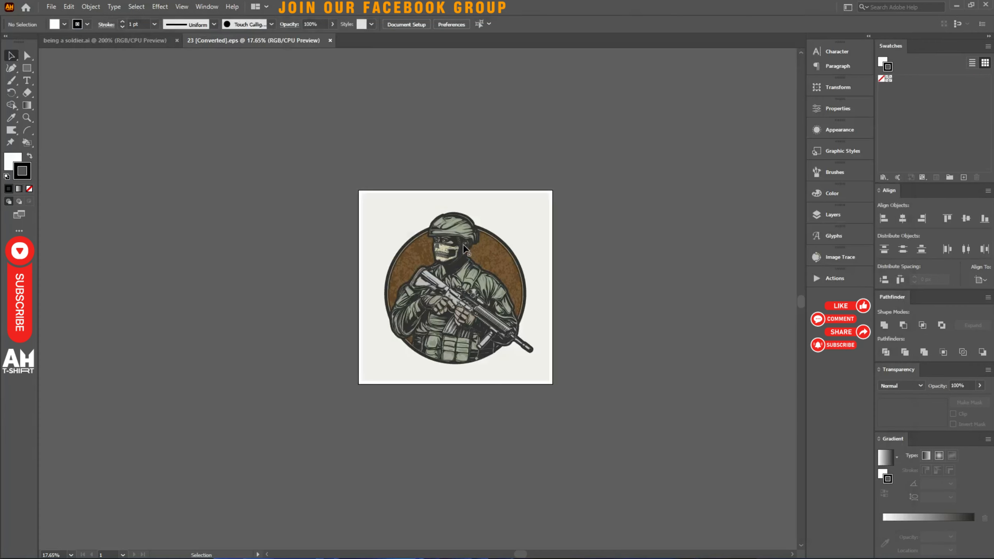
# Delete the light square background and the textured brown circle behind the soldier.
pyautogui.scroll(2, 498, 262)
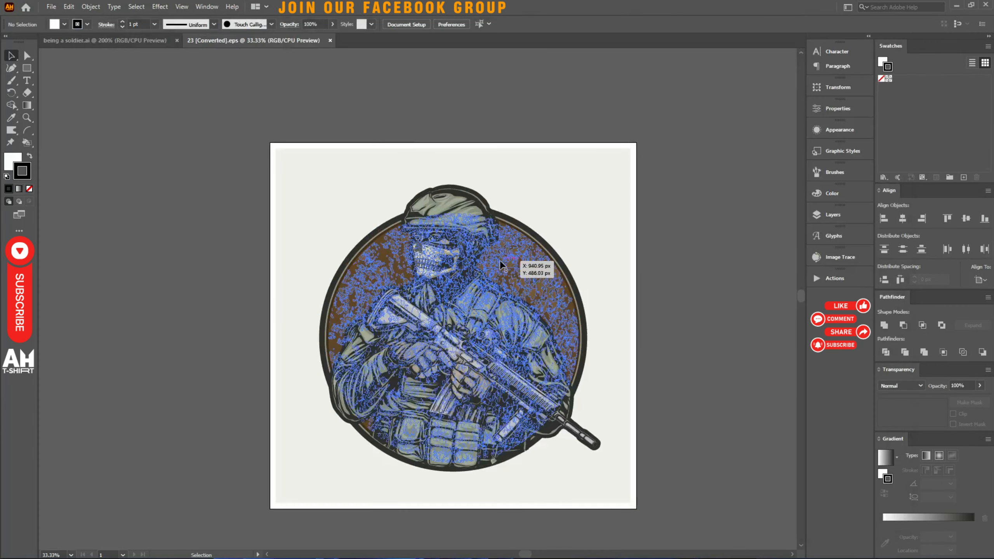
pyautogui.click(541, 288)
pyautogui.moveTo(541, 288); pyautogui.dragTo(542, 284)
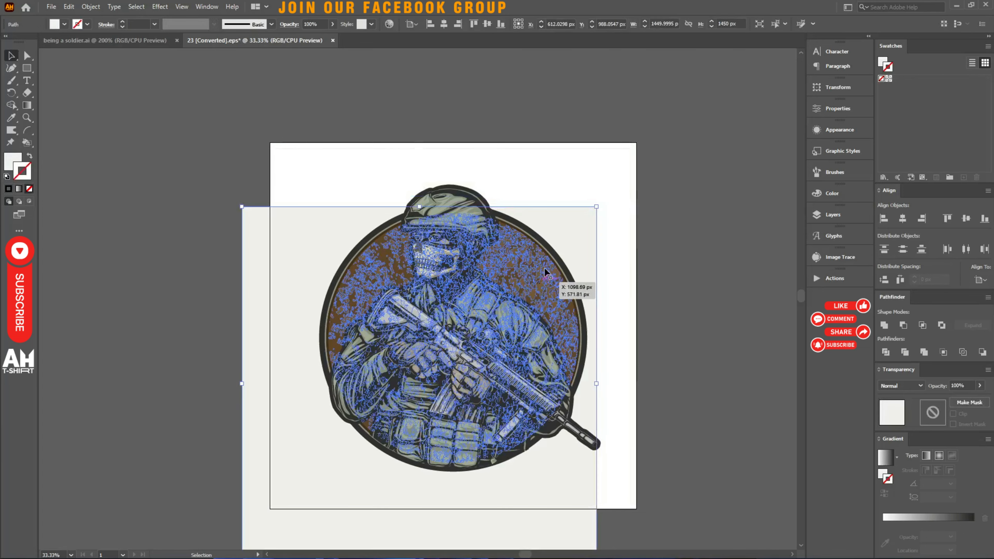
pyautogui.press('Delete')
pyautogui.moveTo(592, 215); pyautogui.dragTo(538, 272)
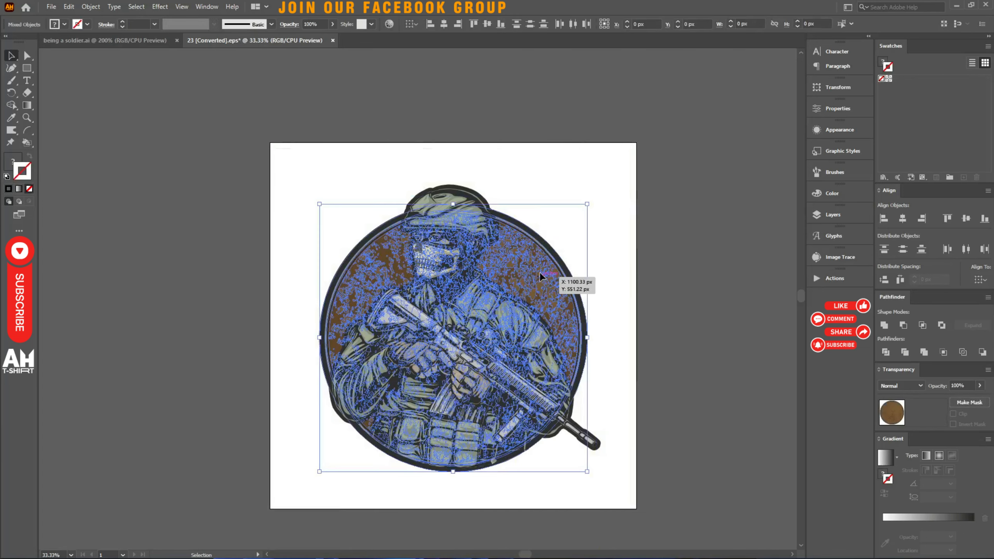
pyautogui.press('Delete')
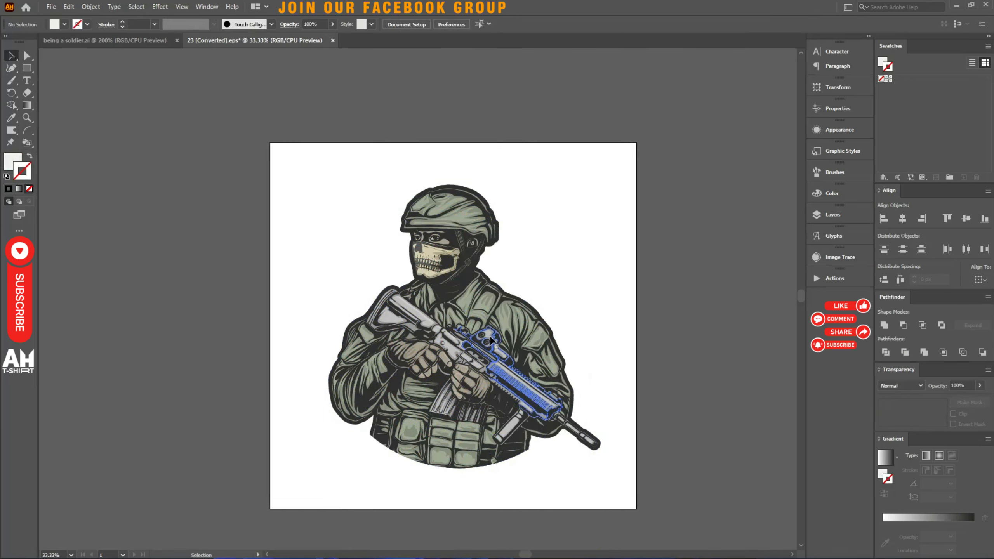
# Apply the Trim pathfinder to the whole soldier illustration and deselect it.
pyautogui.moveTo(306, 152); pyautogui.dragTo(645, 510)
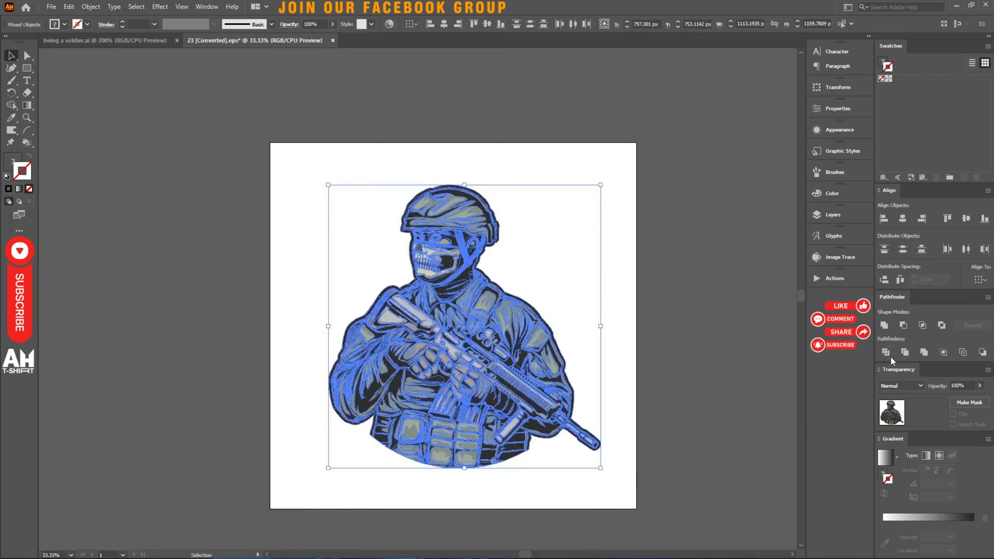
pyautogui.click(904, 352)
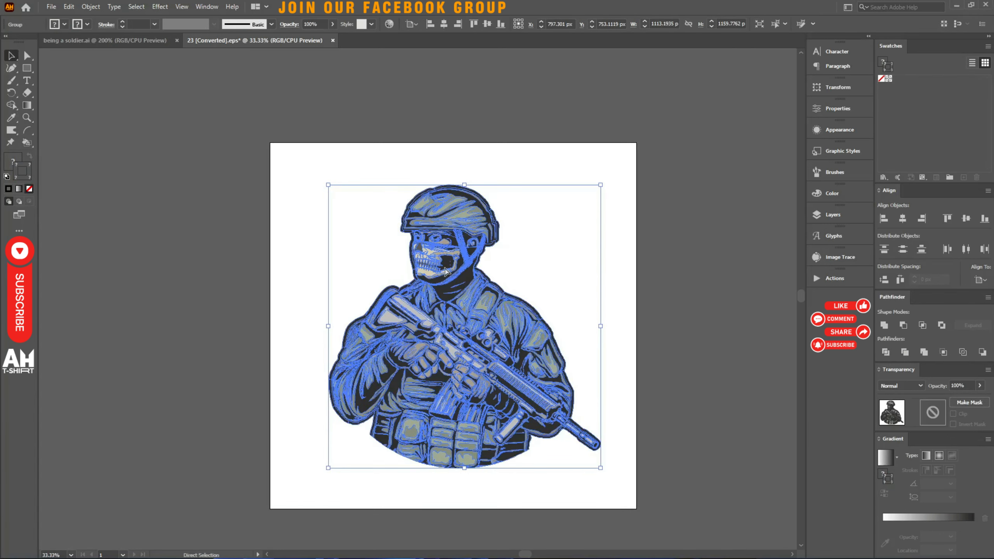
pyautogui.click(465, 272)
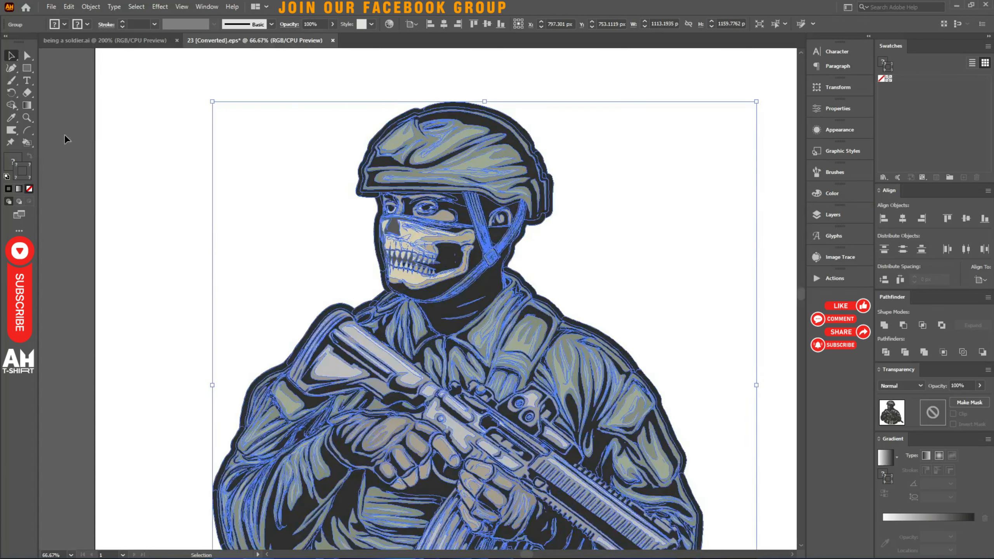
pyautogui.click(64, 134)
# Select all of the soldier's near-black areas by matching fill color with the Magic Wand.
pyautogui.doubleClick(11, 118)
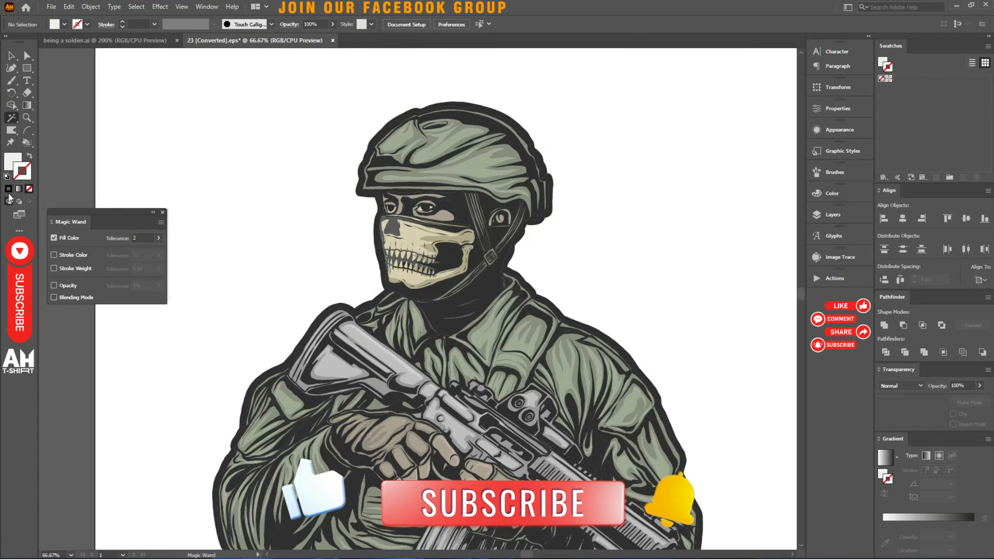
pyautogui.press('Return')
pyautogui.scroll(3, 483, 203)
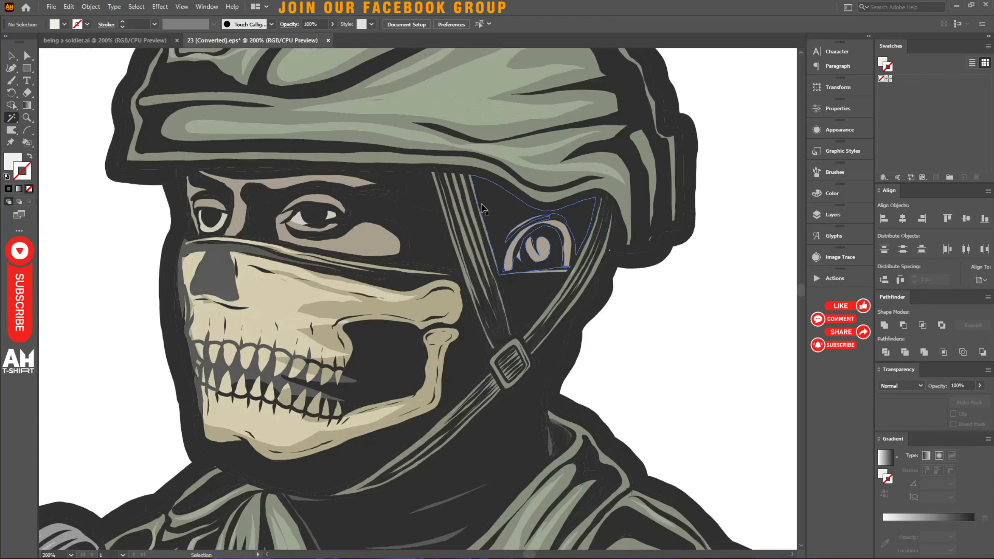
pyautogui.click(411, 222)
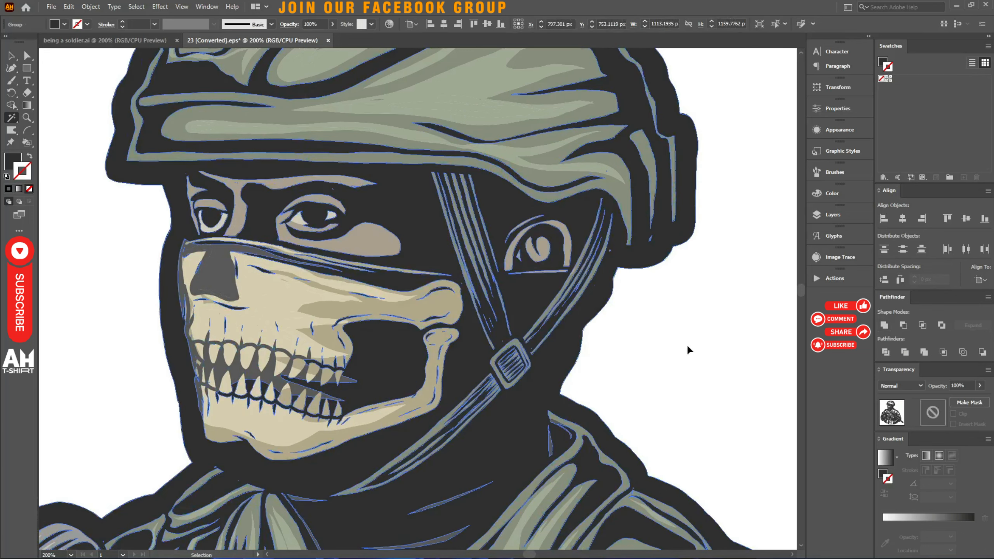
# Try deleting the selected near-black shapes from the soldier and undo the deletion.
pyautogui.press('Delete')
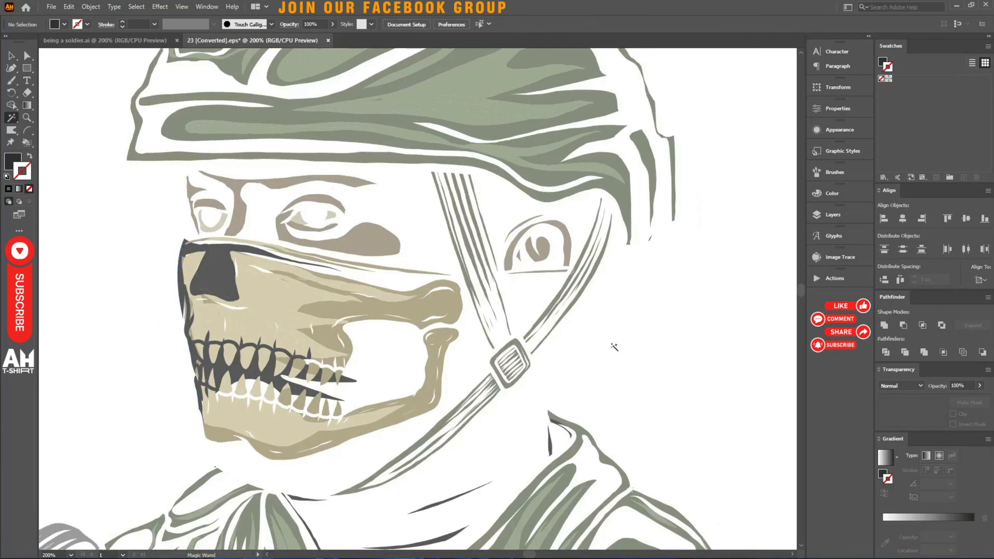
pyautogui.press('v')
pyautogui.scroll(-3, 612, 345)
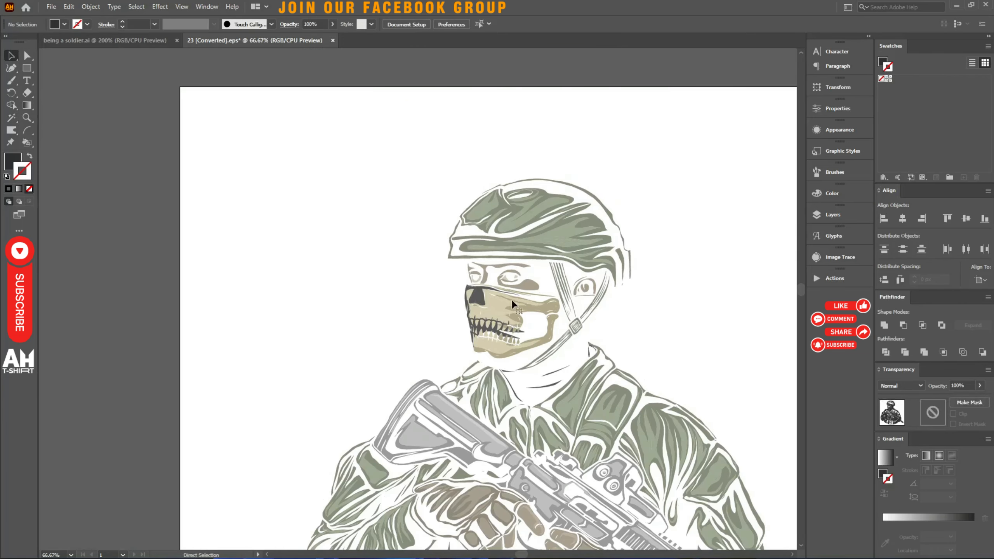
pyautogui.hotkey('ctrl', 'v')
pyautogui.press('Delete')
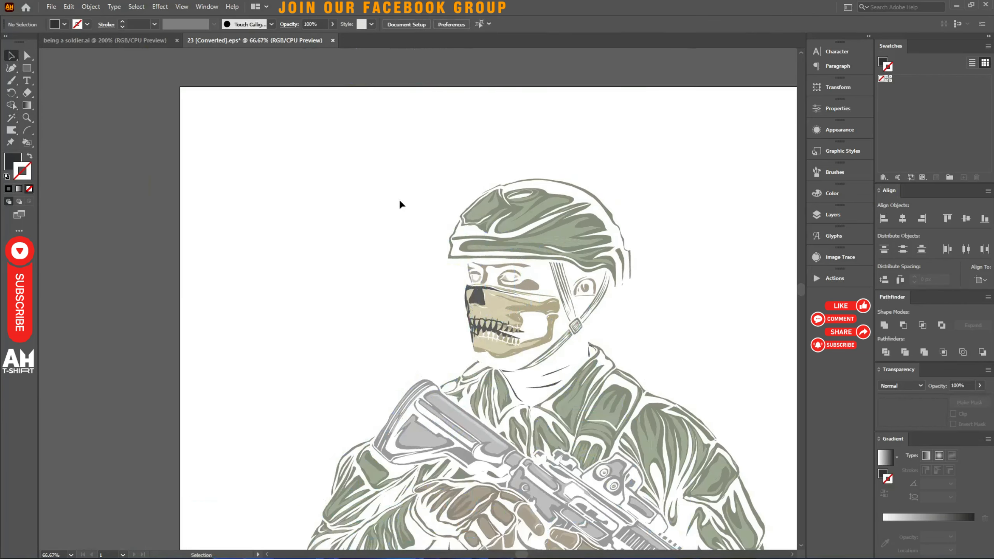
pyautogui.hotkey('ctrl', 'z')
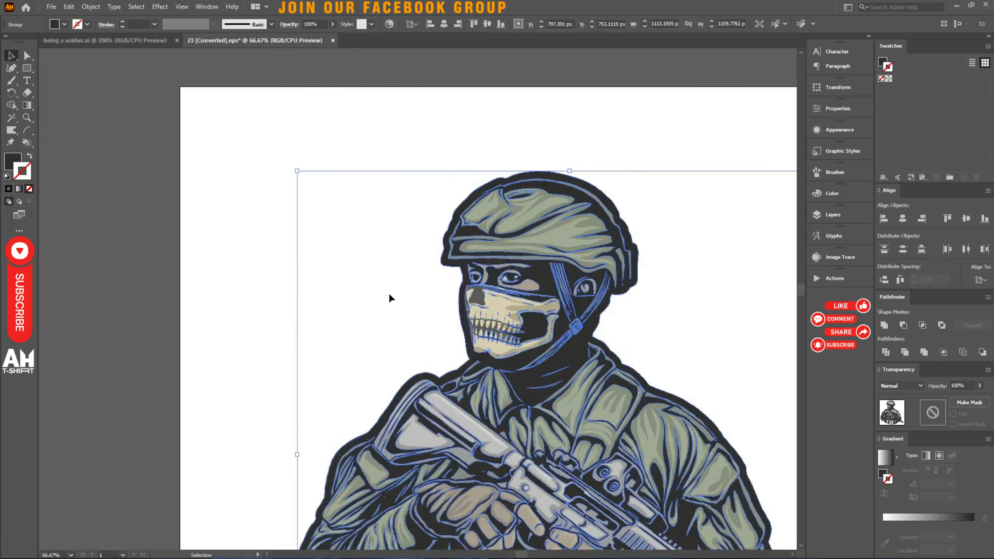
pyautogui.hotkey('ctrl', '1')
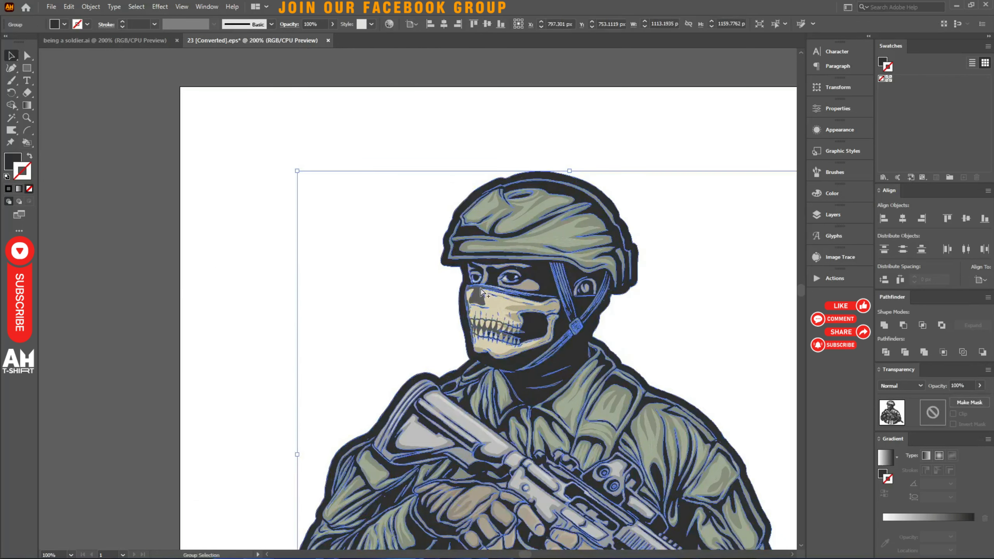
pyautogui.scroll(2, 480, 291)
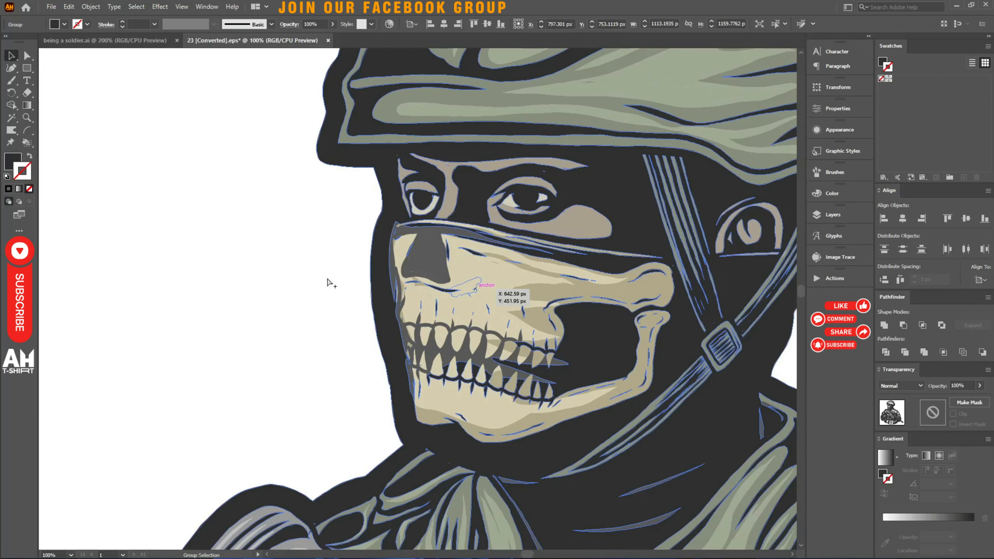
pyautogui.scroll(-5, 326, 285)
pyautogui.moveTo(538, 295); pyautogui.dragTo(538, 293)
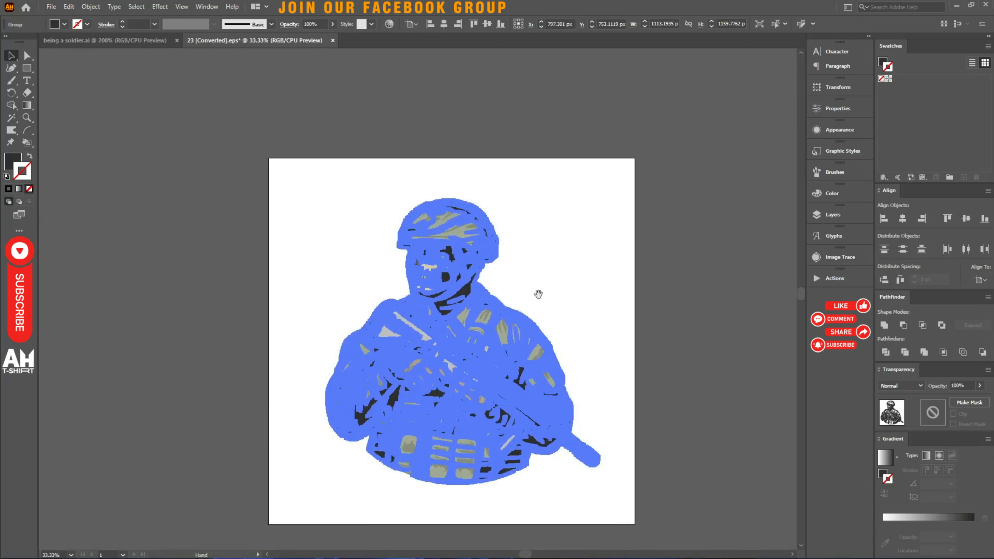
# Close the 23 [Converted].eps file without saving, paste the dark soldier linework into the being a soldier.ai document and unite it.
pyautogui.hotkey('ctrl', 'w')
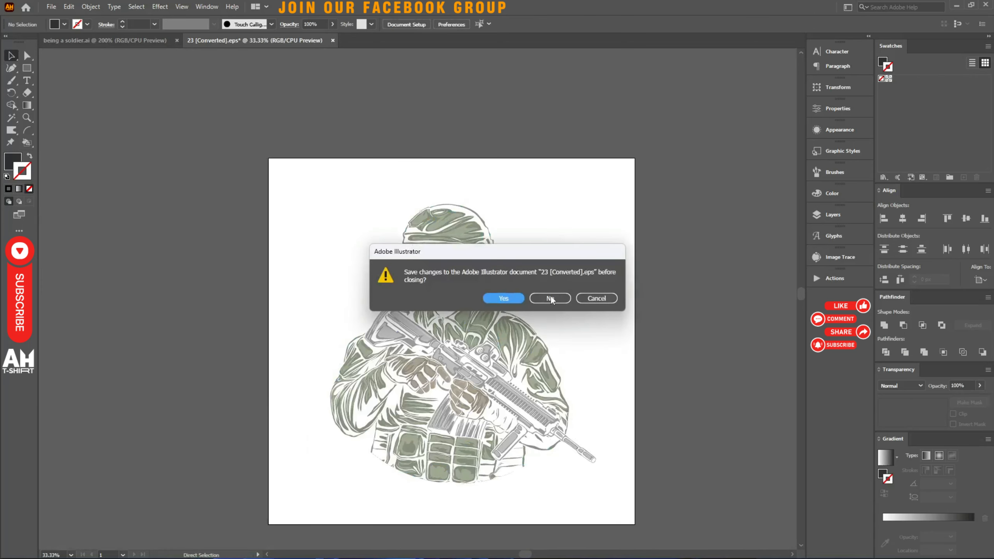
pyautogui.click(550, 298)
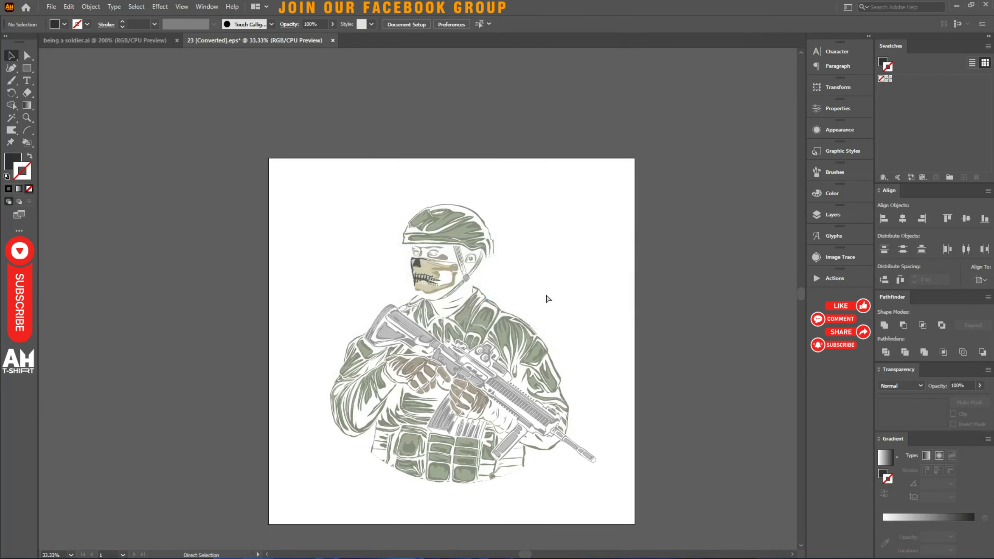
pyautogui.hotkey('ctrl', 'a')
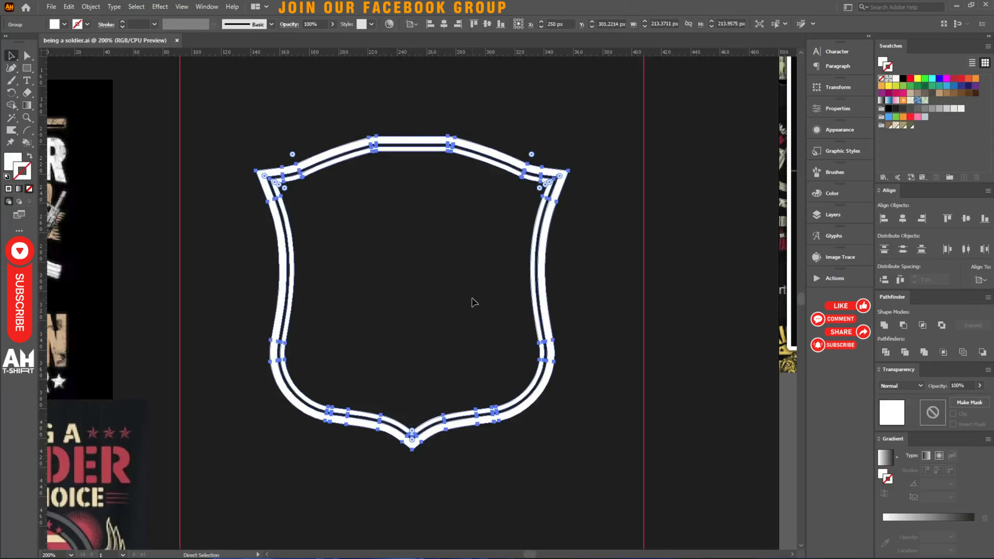
pyautogui.hotkey('ctrl', 'v')
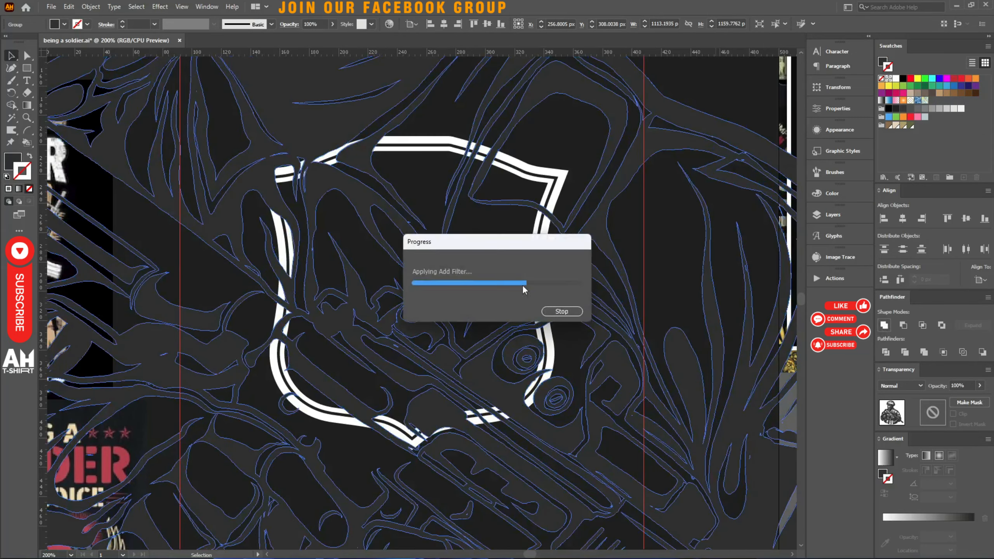
# Scale the pasted soldier down to about 311 by 324 px and place it below the spare shield outside the artboard.
pyautogui.hotkey('ctrl', '-')
pyautogui.hotkey('ctrl', '-')
pyautogui.hotkey('ctrl', '-')
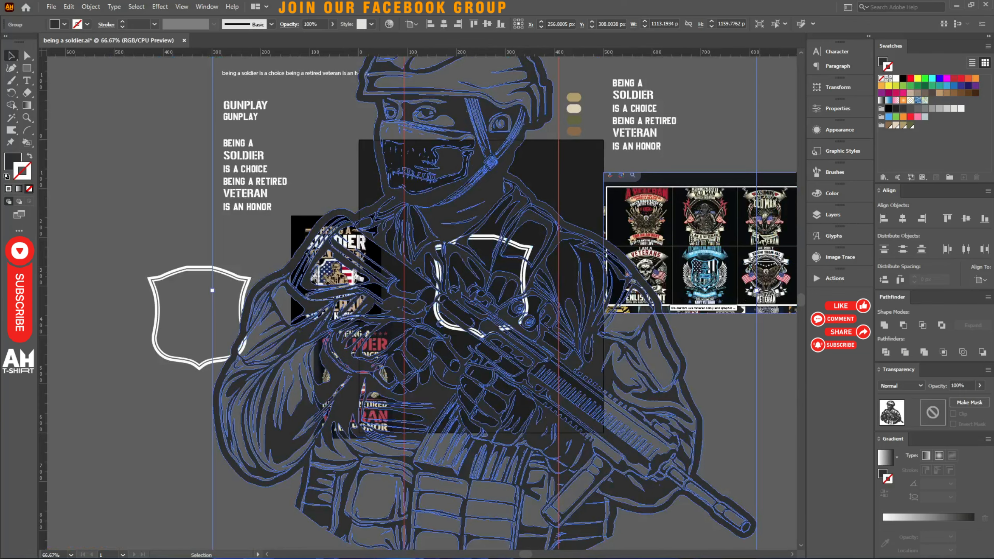
pyautogui.scroll(3, 725, 178)
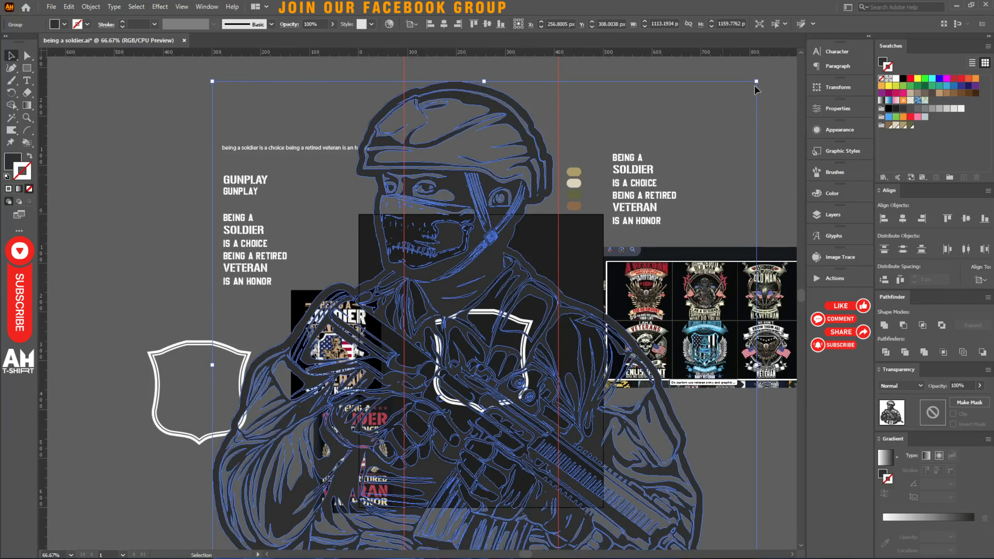
pyautogui.moveTo(755, 81); pyautogui.dragTo(364, 490)
pyautogui.scroll(-4, 286, 449)
pyautogui.moveTo(287, 452); pyautogui.dragTo(214, 442)
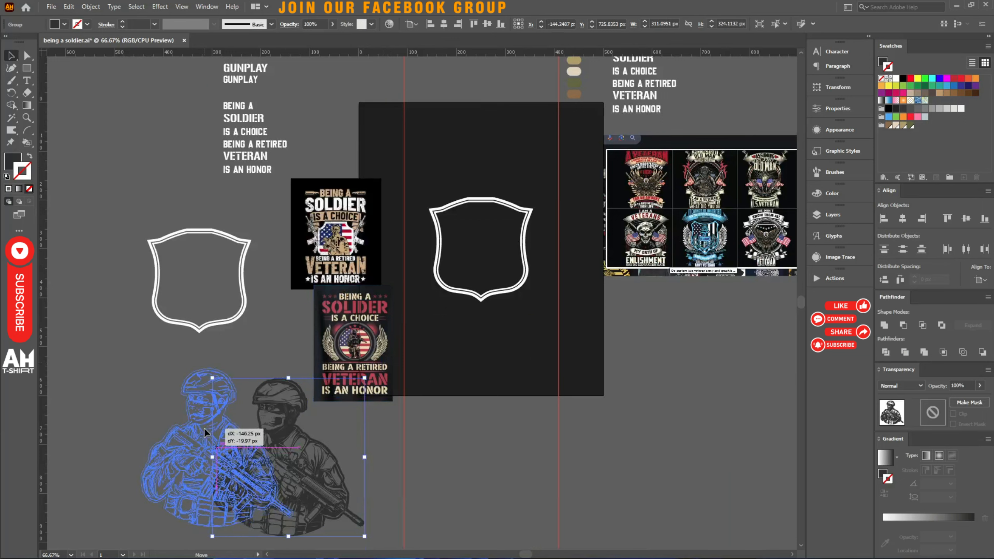
pyautogui.click(380, 444)
# Examine the soldier's linework from the helmet and skull mask down to the rifle and belt for open gaps in the outline.
pyautogui.scroll(4, 382, 427)
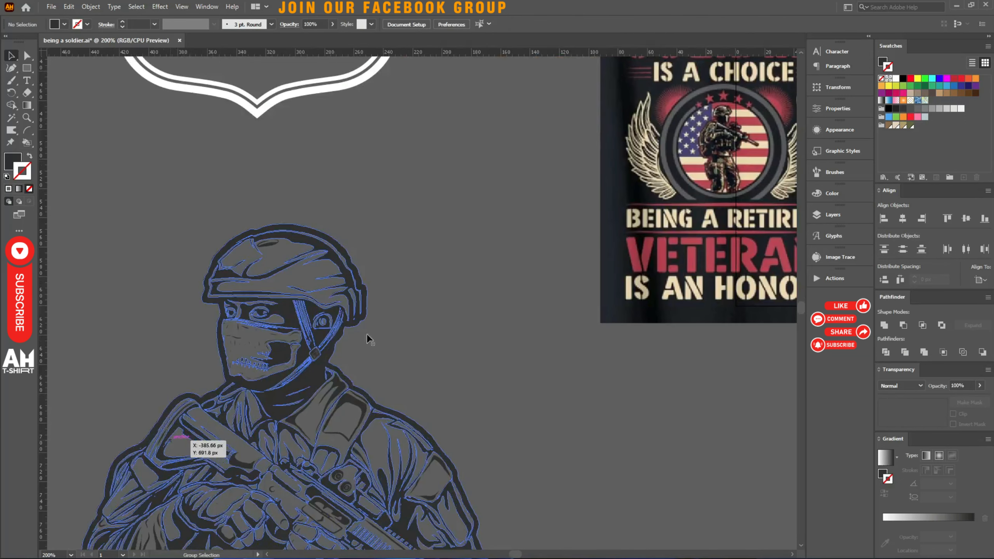
pyautogui.moveTo(386, 304); pyautogui.dragTo(441, 229)
pyautogui.scroll(-3, 508, 204)
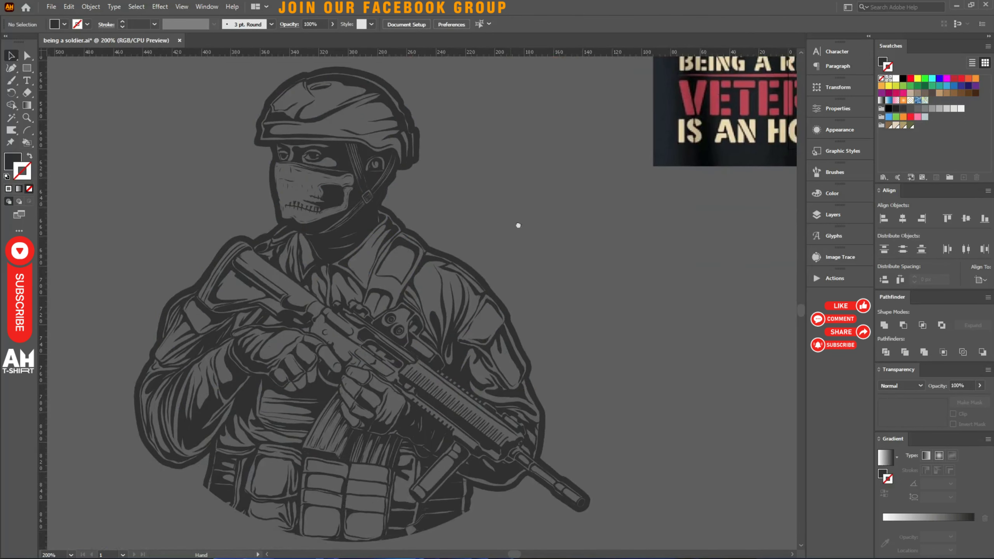
pyautogui.scroll(2, 343, 123)
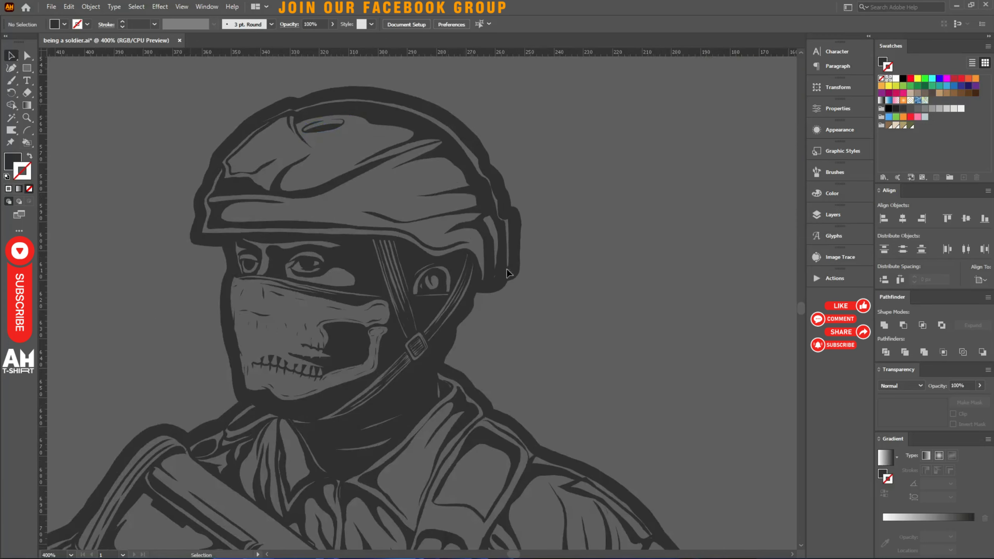
pyautogui.scroll(-5, 354, 389)
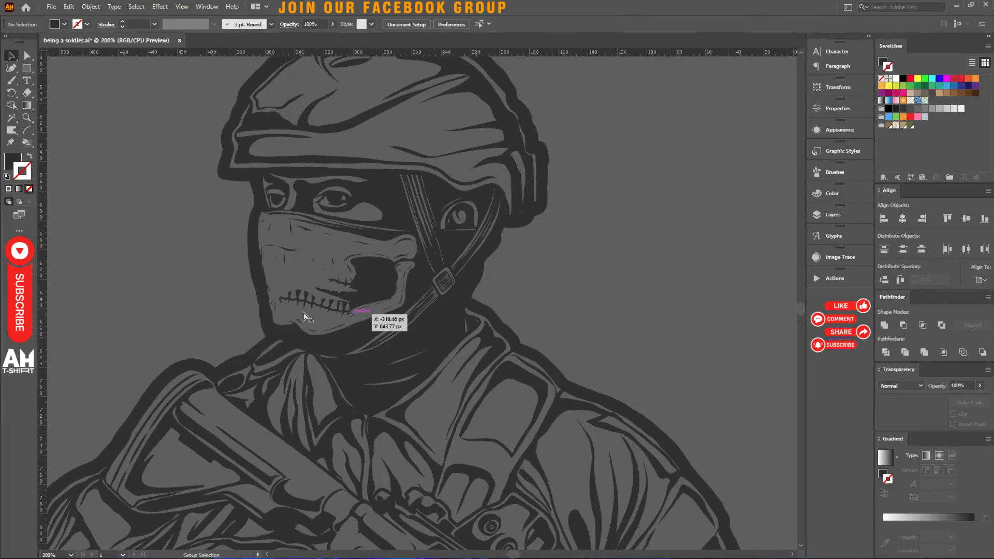
pyautogui.scroll(-3, 304, 315)
pyautogui.scroll(-5, 506, 151)
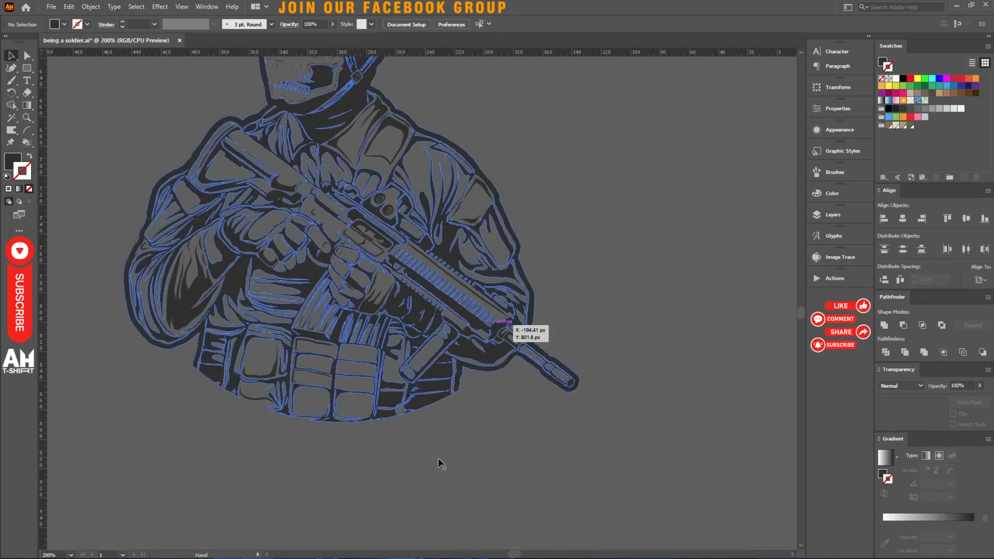
# Draw a thin dark Pencil shape about 26 px wide to close the outline gap under the soldier's lower-left belt pouch.
pyautogui.scroll(3, 279, 417)
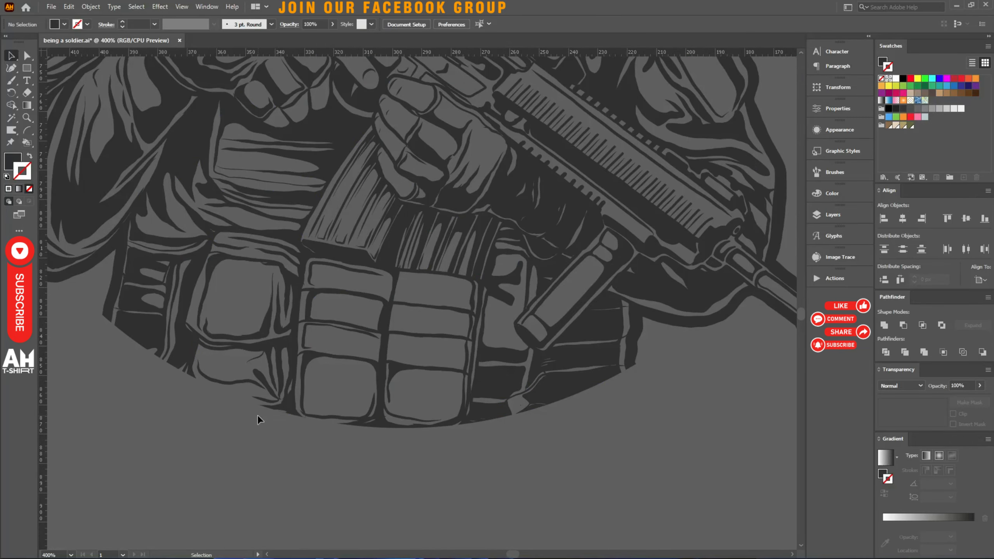
pyautogui.scroll(3, 196, 386)
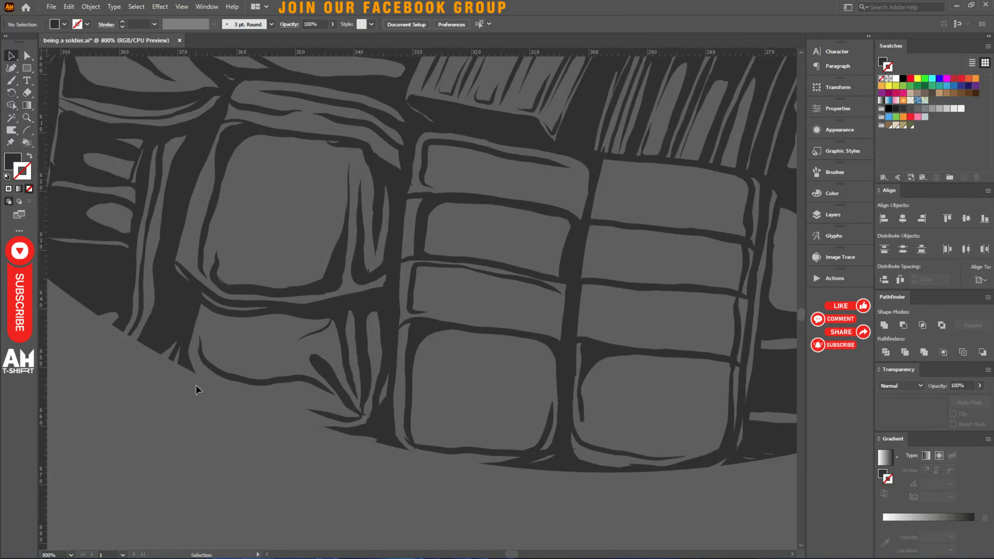
pyautogui.press('n')
pyautogui.scroll(3, 197, 388)
pyautogui.moveTo(193, 352)
pyautogui.mouseDown()
pyautogui.moveTo(272, 395)
pyautogui.moveTo(488, 476)
pyautogui.moveTo(194, 350)
pyautogui.mouseUp()
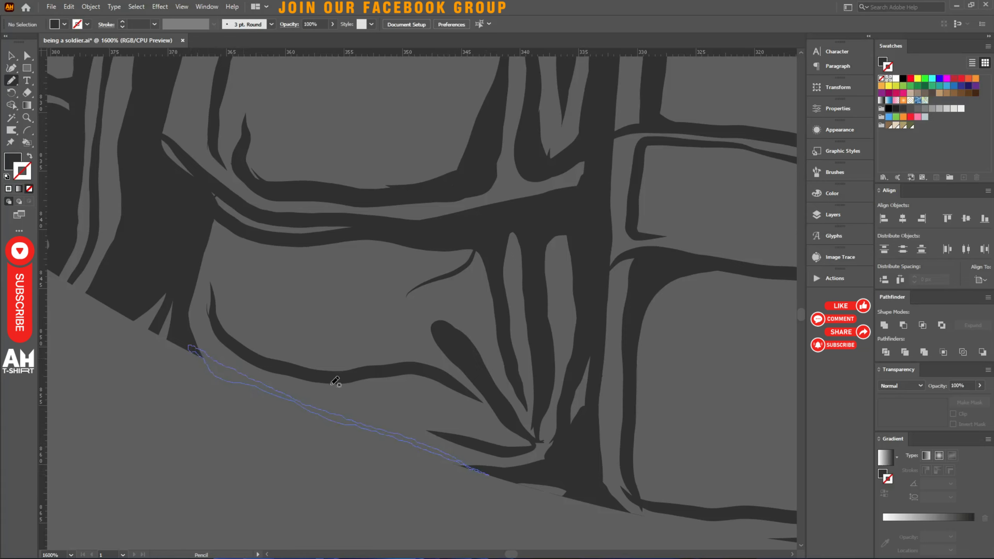
# Close the gap beneath the first central magazine pouch with a curved dark Pencil shape about 15 px wide.
pyautogui.scroll(-2, 235, 404)
pyautogui.moveTo(493, 437); pyautogui.dragTo(263, 411)
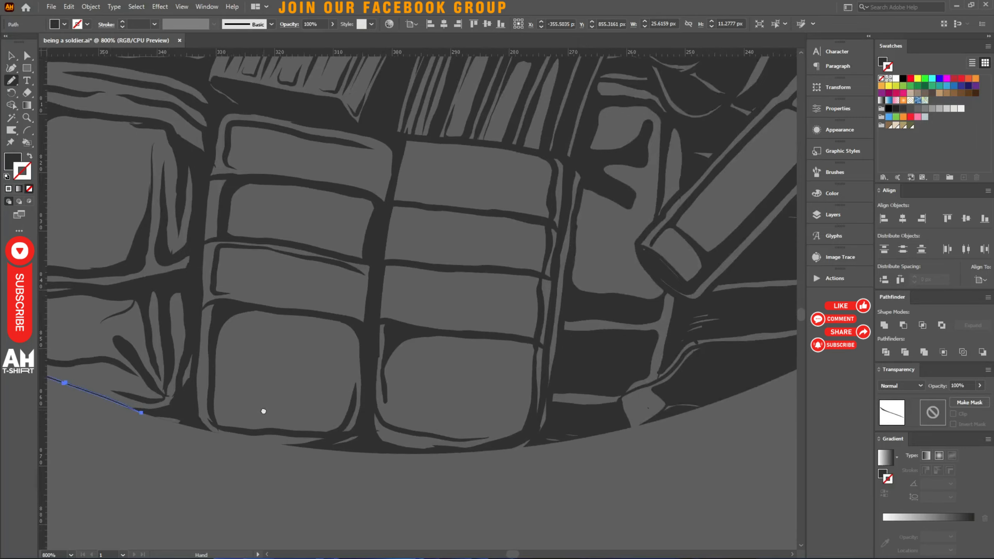
pyautogui.scroll(3, 217, 434)
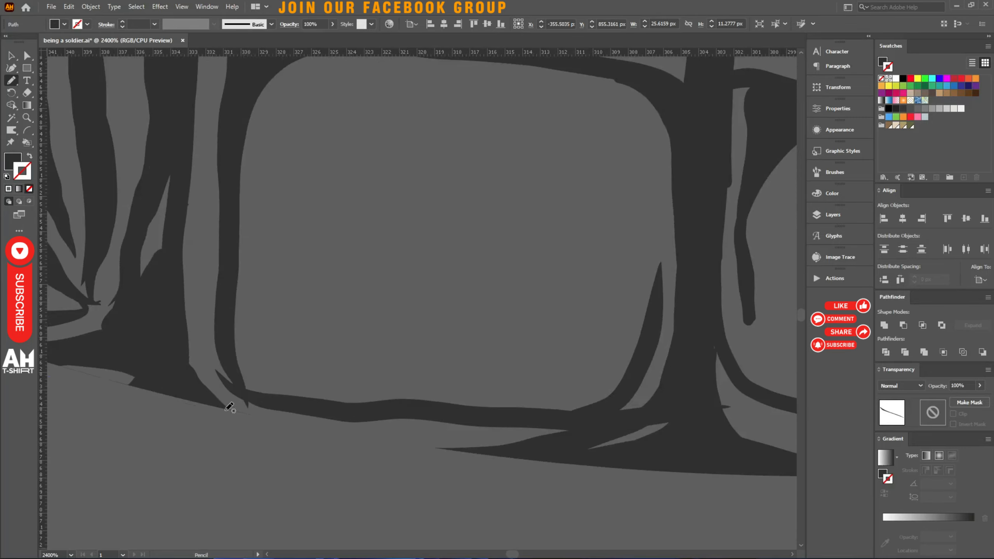
pyautogui.moveTo(209, 403)
pyautogui.mouseDown()
pyautogui.moveTo(294, 428)
pyautogui.moveTo(463, 451)
pyautogui.moveTo(243, 420)
pyautogui.moveTo(217, 406)
pyautogui.moveTo(471, 447)
pyautogui.moveTo(430, 454)
pyautogui.mouseUp()
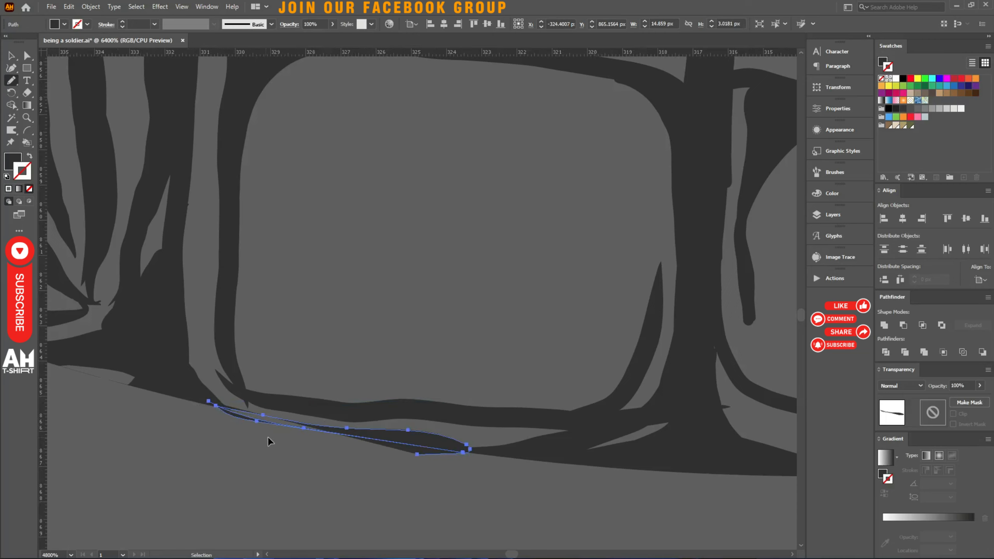
pyautogui.scroll(3, 244, 444)
pyautogui.moveTo(511, 410); pyautogui.dragTo(450, 409)
pyautogui.moveTo(280, 363)
pyautogui.mouseDown()
pyautogui.moveTo(192, 388)
pyautogui.moveTo(150, 343)
pyautogui.mouseUp()
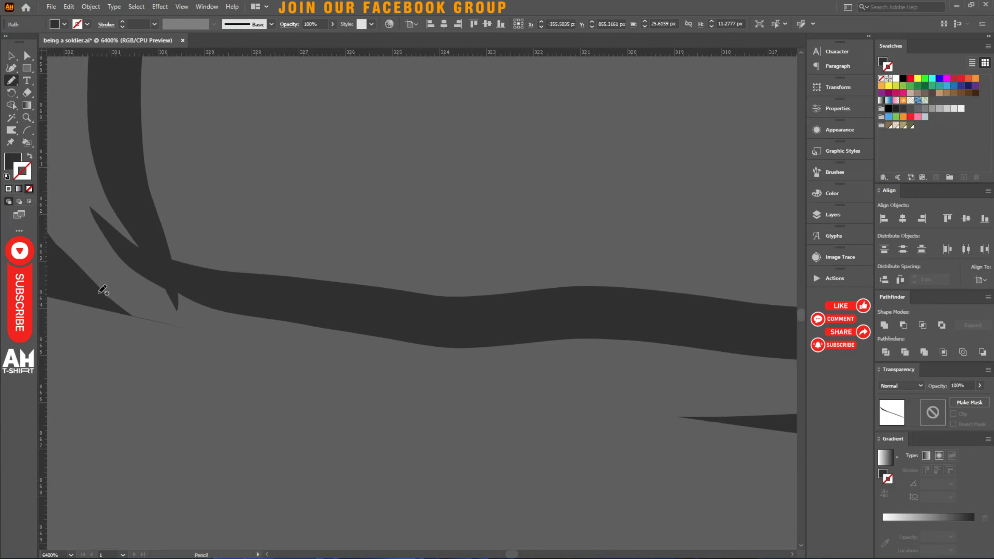
pyautogui.moveTo(91, 297)
pyautogui.mouseDown()
pyautogui.moveTo(458, 395)
pyautogui.moveTo(768, 406)
pyautogui.moveTo(725, 419)
pyautogui.moveTo(439, 420)
pyautogui.moveTo(264, 403)
pyautogui.moveTo(135, 364)
pyautogui.moveTo(70, 313)
pyautogui.moveTo(52, 283)
pyautogui.mouseUp()
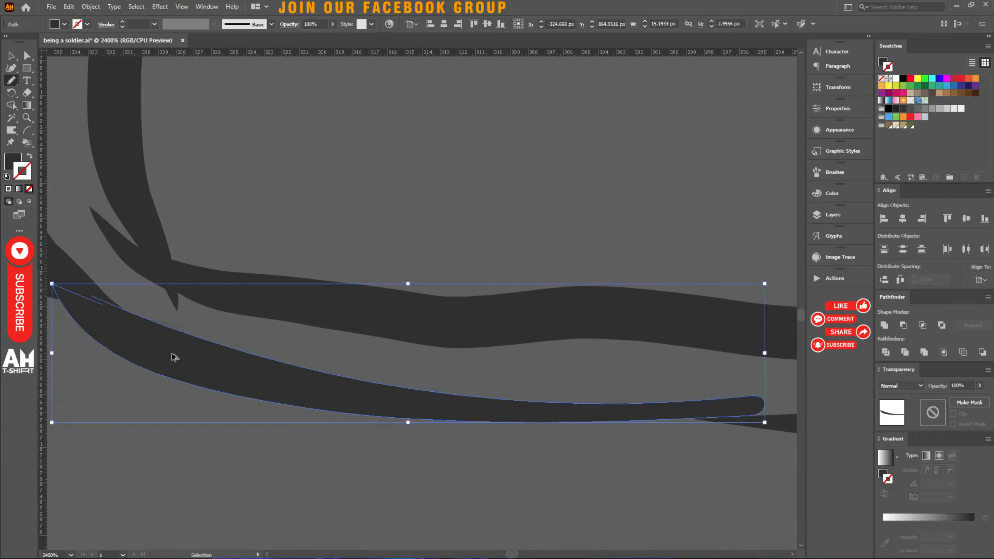
# Close the small gap in the belt's lower-right edge with a dark Pencil shape about 9 px wide.
pyautogui.hotkey('ctrl', '-')
pyautogui.hotkey('ctrl', '-')
pyautogui.hotkey('ctrl', '-')
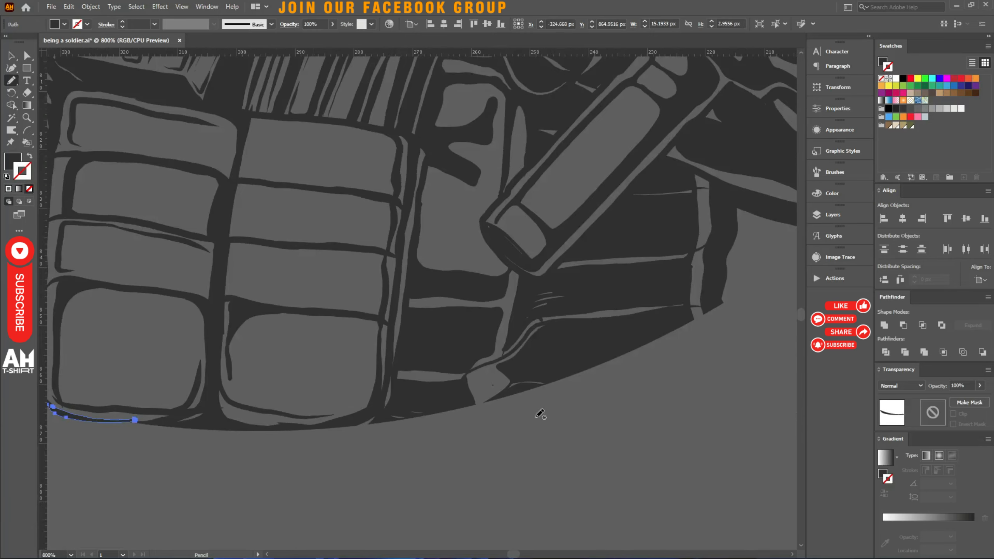
pyautogui.hotkey('ctrl', '+')
pyautogui.hotkey('ctrl', '+')
pyautogui.hotkey('ctrl', '+')
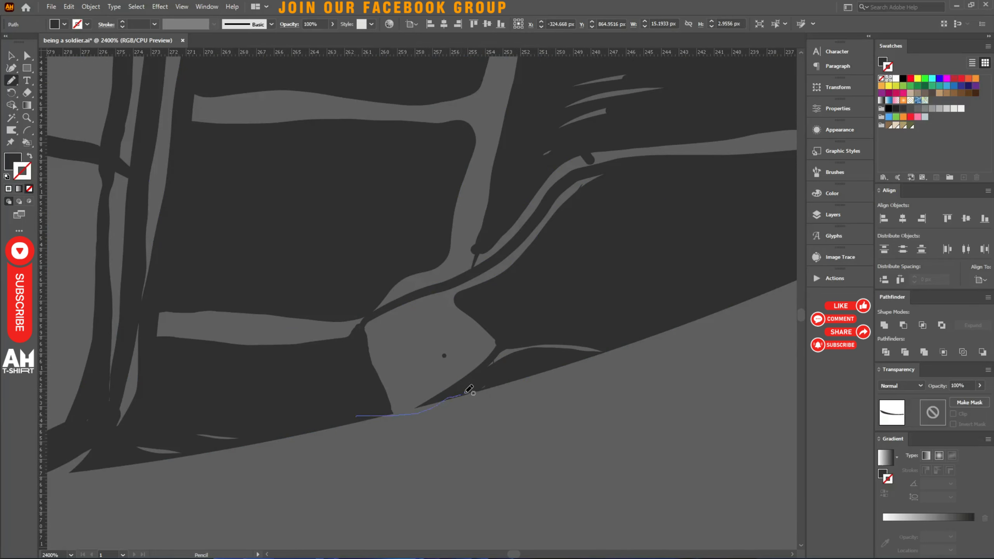
pyautogui.moveTo(468, 390); pyautogui.dragTo(315, 413)
# Group the soldier linework together with the drawn gap-closing shapes and deselect it.
pyautogui.hotkey('ctrl', '-')
pyautogui.hotkey('ctrl', '-')
pyautogui.hotkey('ctrl', '-')
pyautogui.hotkey('ctrl', '-')
pyautogui.hotkey('ctrl', '-')
pyautogui.hotkey('ctrl', '-')
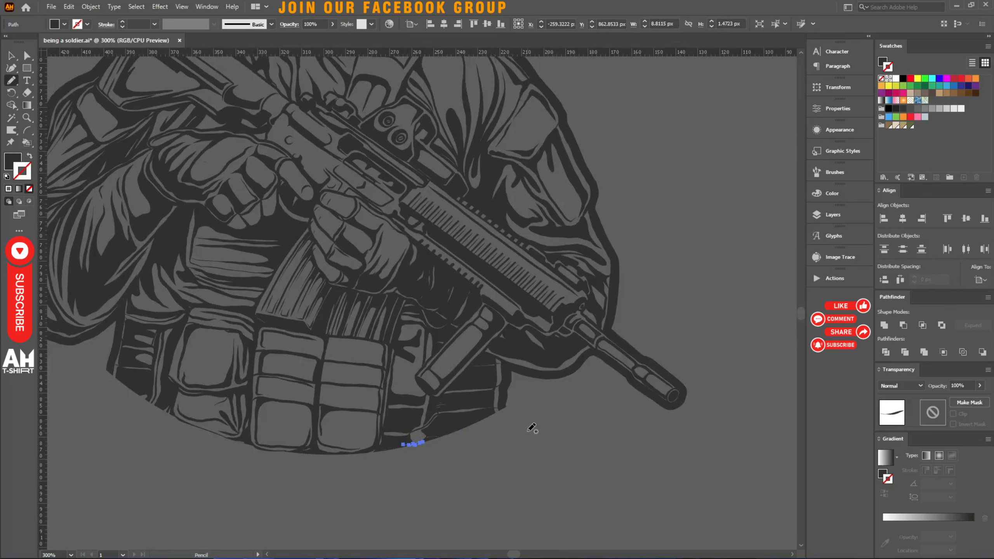
pyautogui.press('v')
pyautogui.scroll(-3, 542, 451)
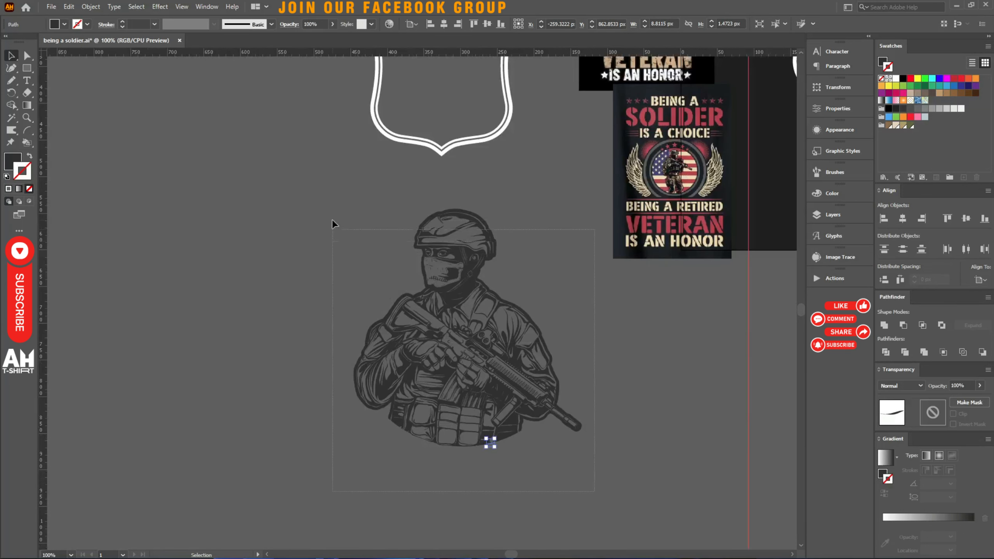
pyautogui.hotkey('ctrl', 'a')
pyautogui.hotkey('ctrl', 'g')
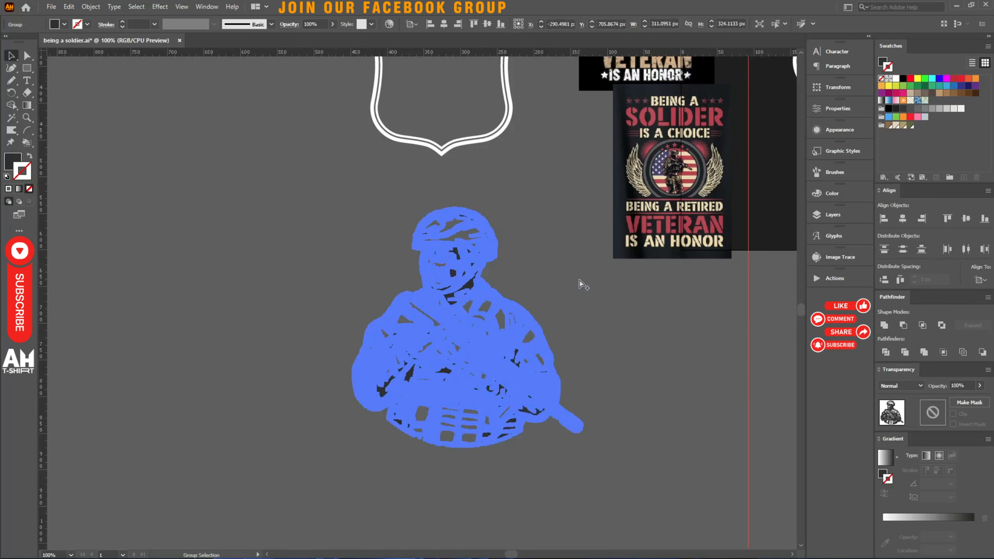
pyautogui.scroll(1, 574, 281)
pyautogui.press('a')
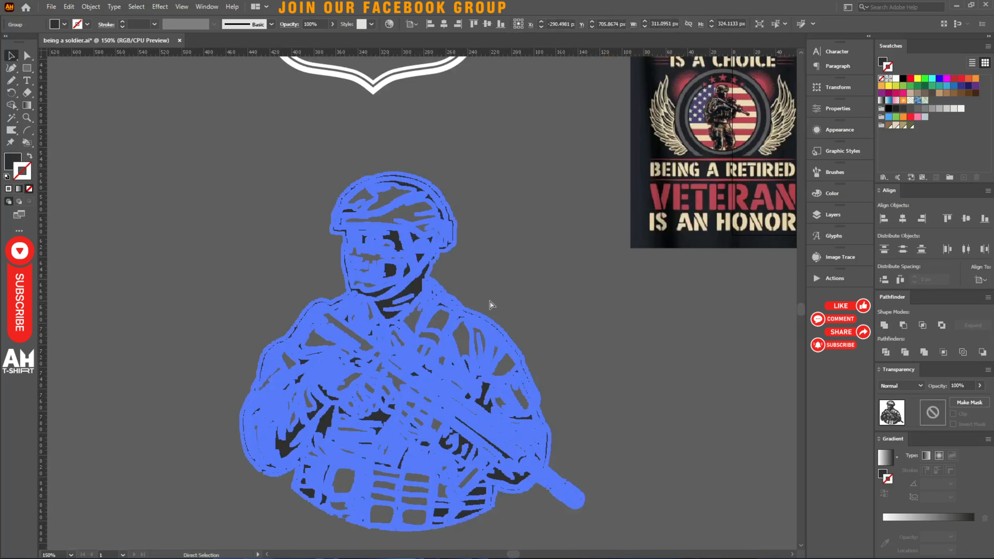
pyautogui.click(497, 284)
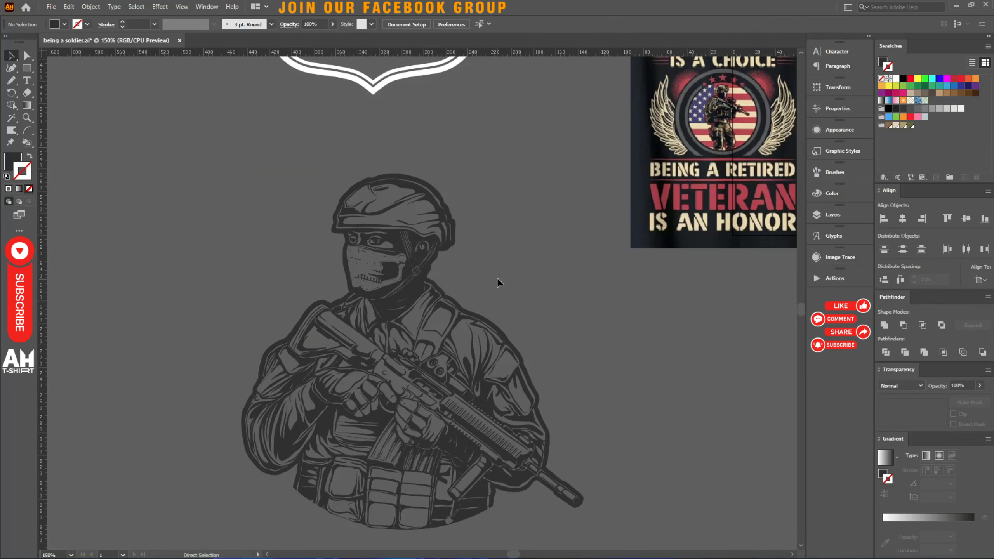
# Place a copy of the soldier behind the linework, fill it white and unite it into a solid silhouette.
pyautogui.press('v')
pyautogui.hotkey('ctrl', 'a')
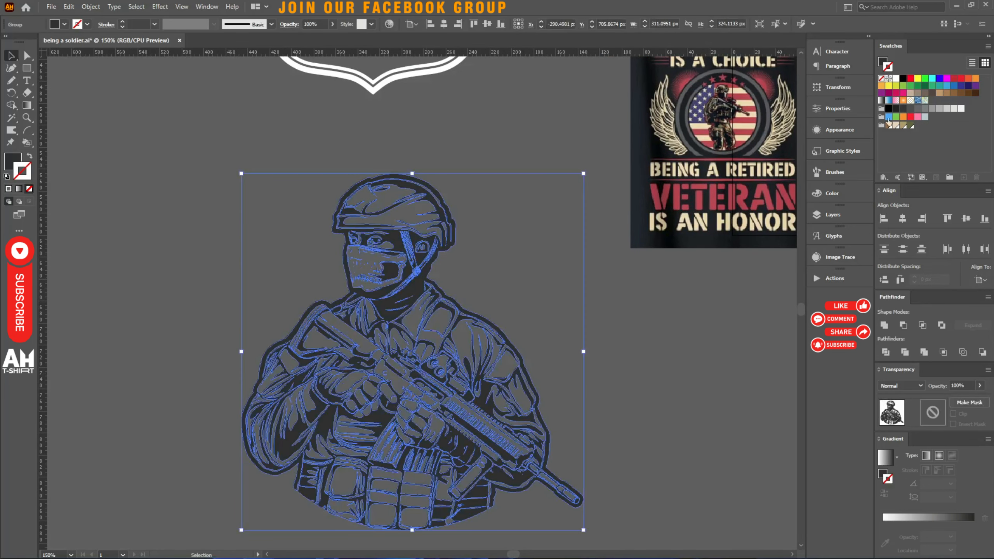
pyautogui.click(895, 79)
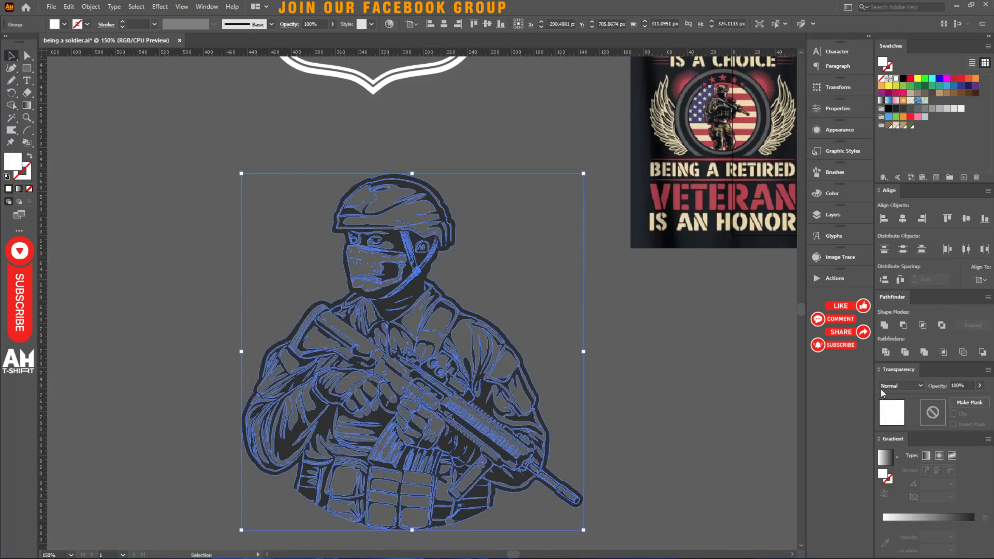
pyautogui.click(930, 358)
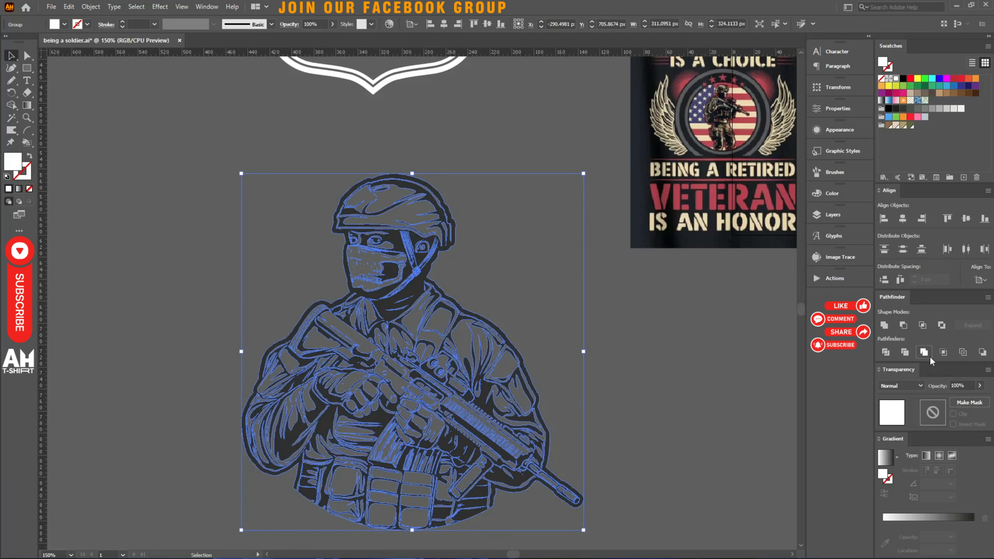
pyautogui.click(885, 326)
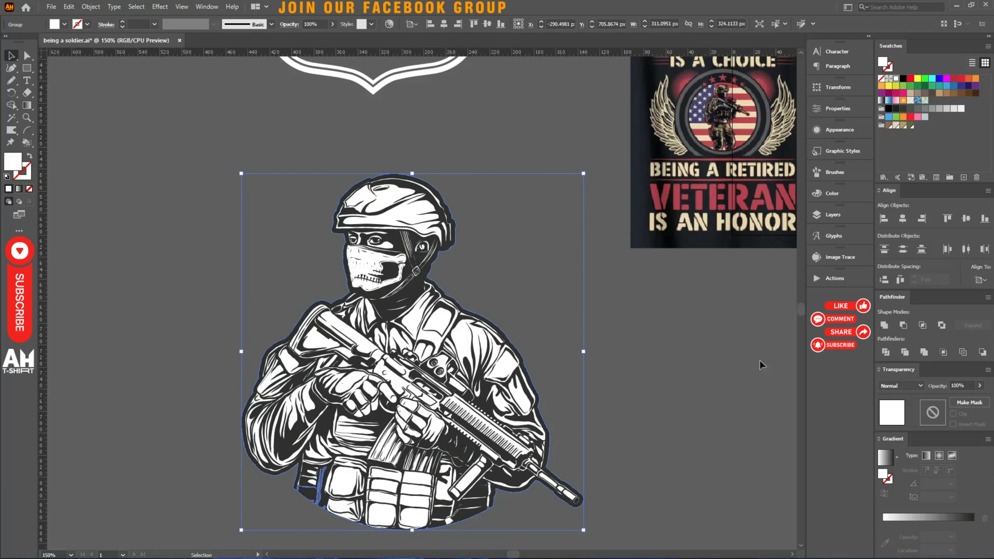
pyautogui.click(617, 371)
# Check the white silhouette by moving the dark linework aside and undoing the move, and inspect the belt's lower-left edge up close.
pyautogui.moveTo(616, 372); pyautogui.dragTo(518, 302)
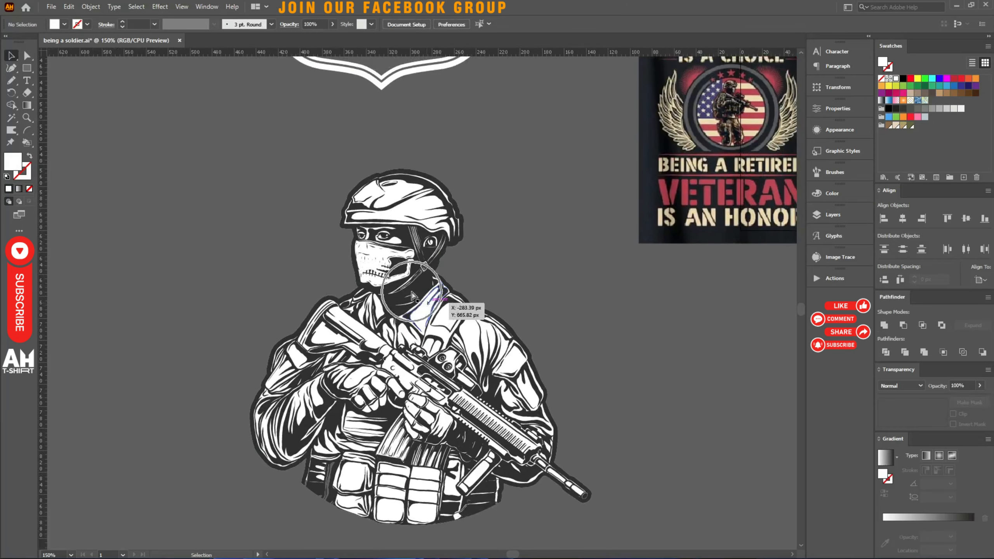
pyautogui.moveTo(411, 296); pyautogui.dragTo(617, 331)
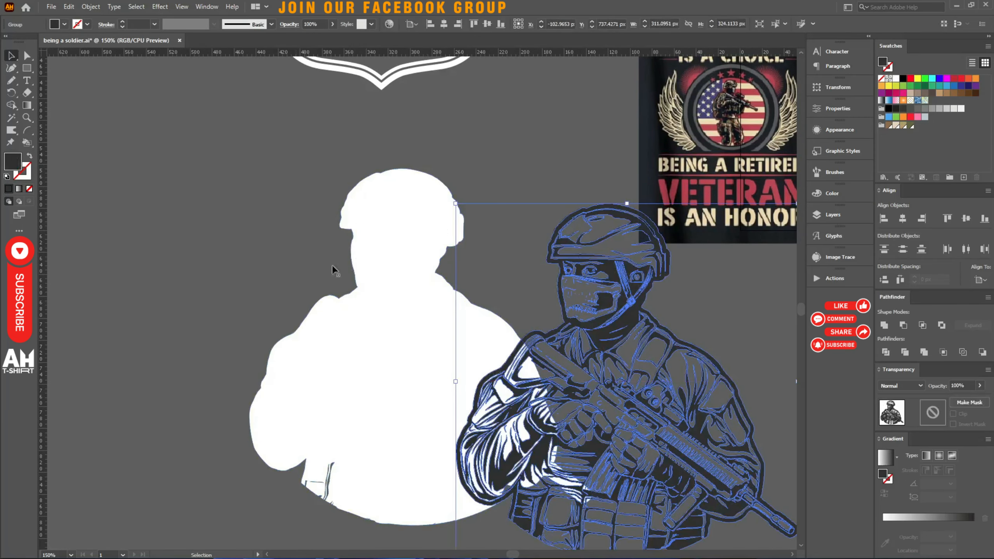
pyautogui.hotkey('ctrl', 'z')
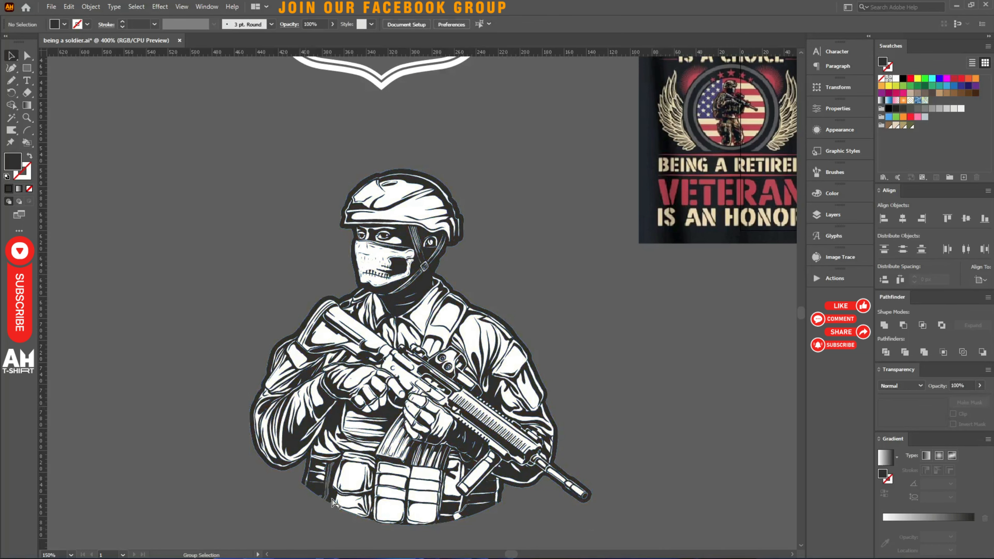
pyautogui.scroll(7, 333, 491)
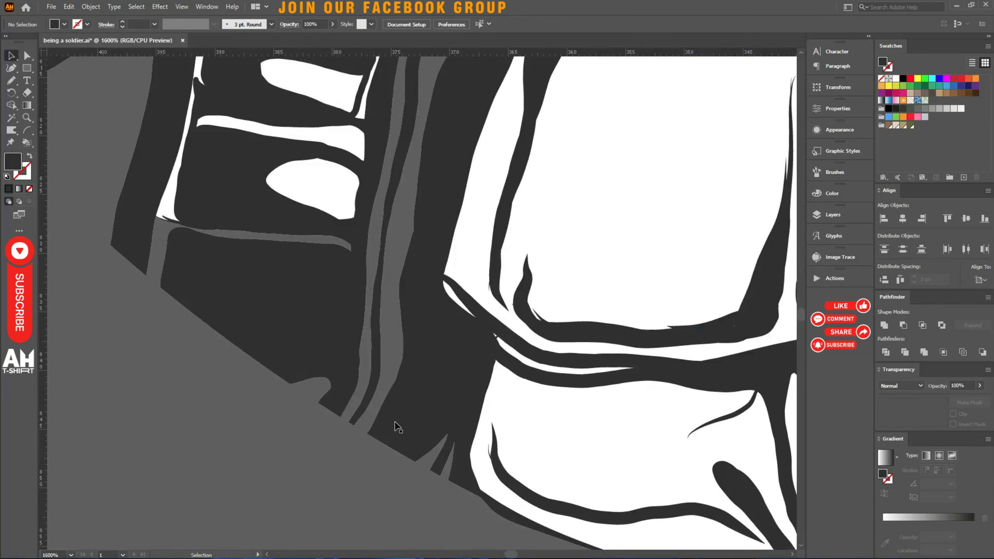
# Examine the white-backed soldier artwork from the belt up to the rifle, shoulders and helmet.
pyautogui.click(404, 433)
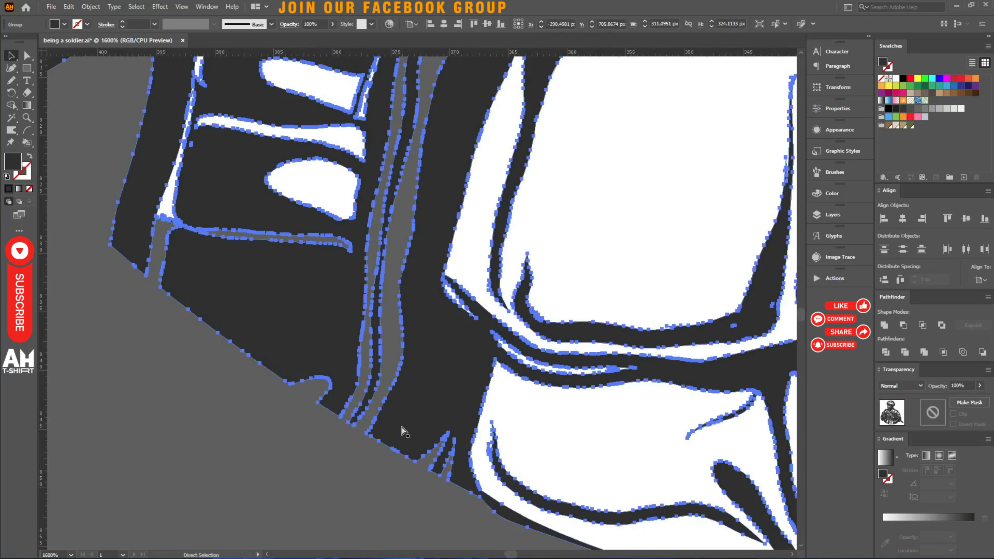
pyautogui.press('Delete')
pyautogui.scroll(-3, 199, 446)
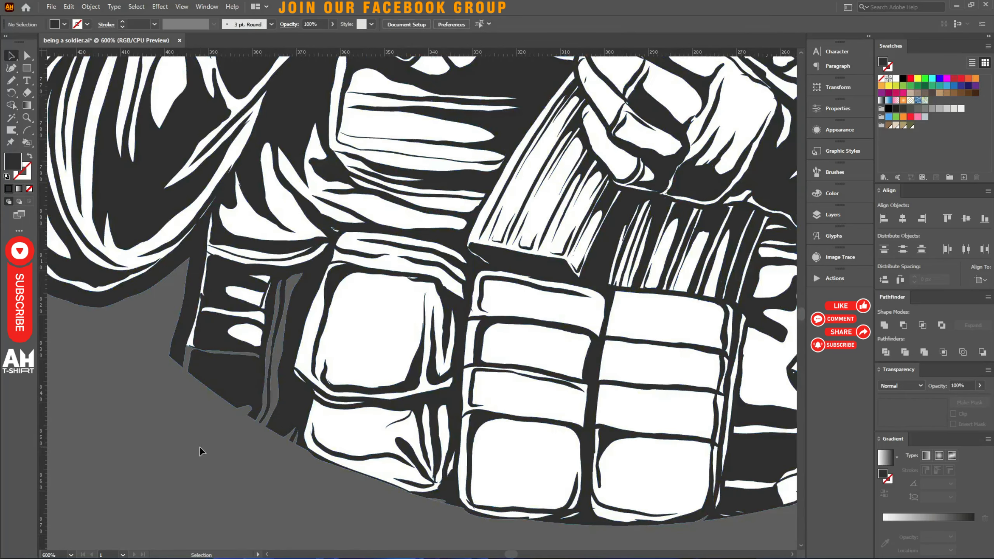
pyautogui.scroll(-2, 184, 446)
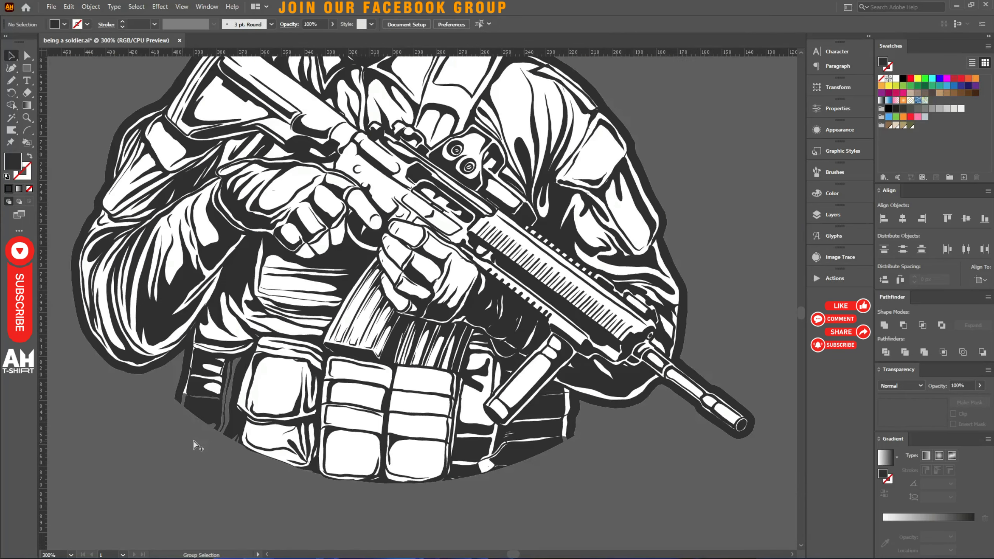
pyautogui.scroll(-2, 180, 439)
pyautogui.press('v')
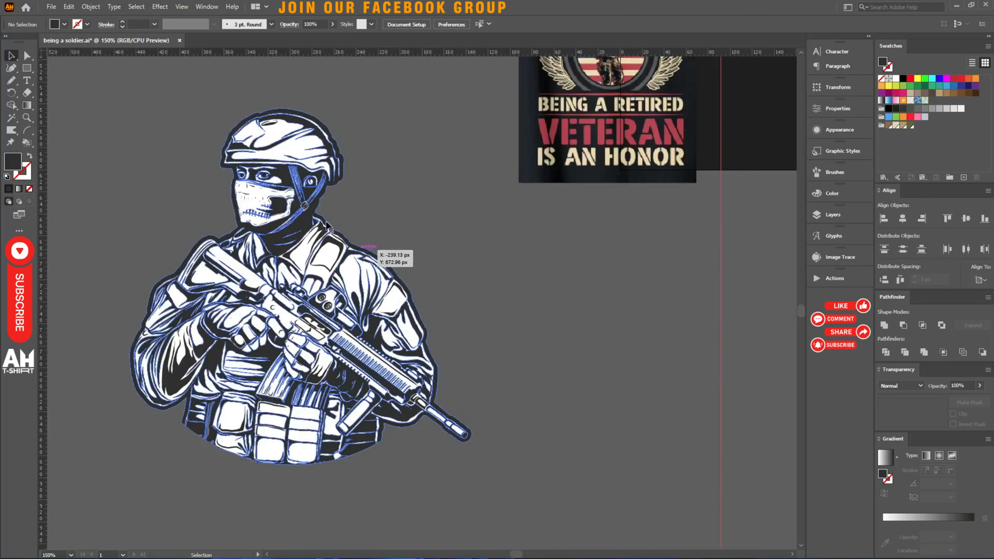
pyautogui.click(303, 206)
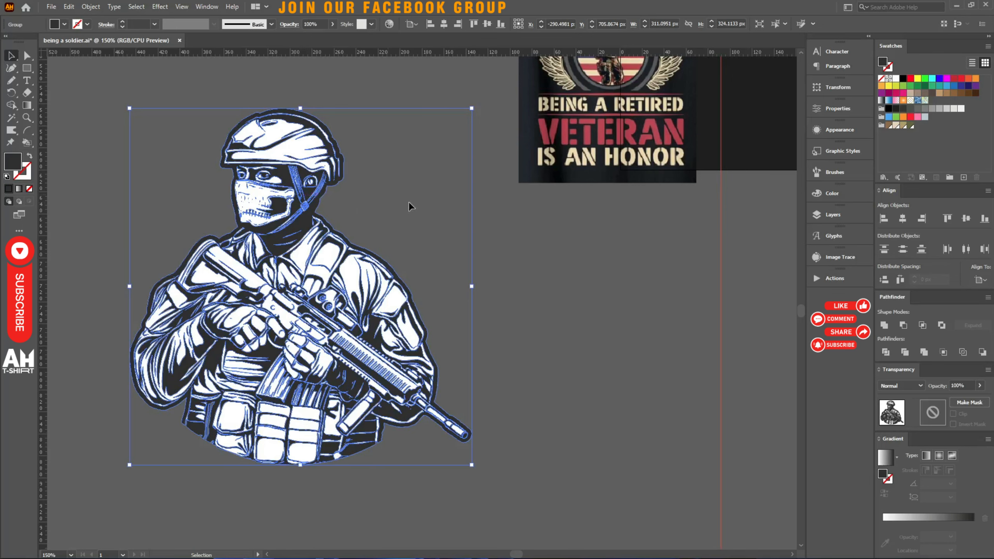
pyautogui.click(351, 207)
pyautogui.press('a')
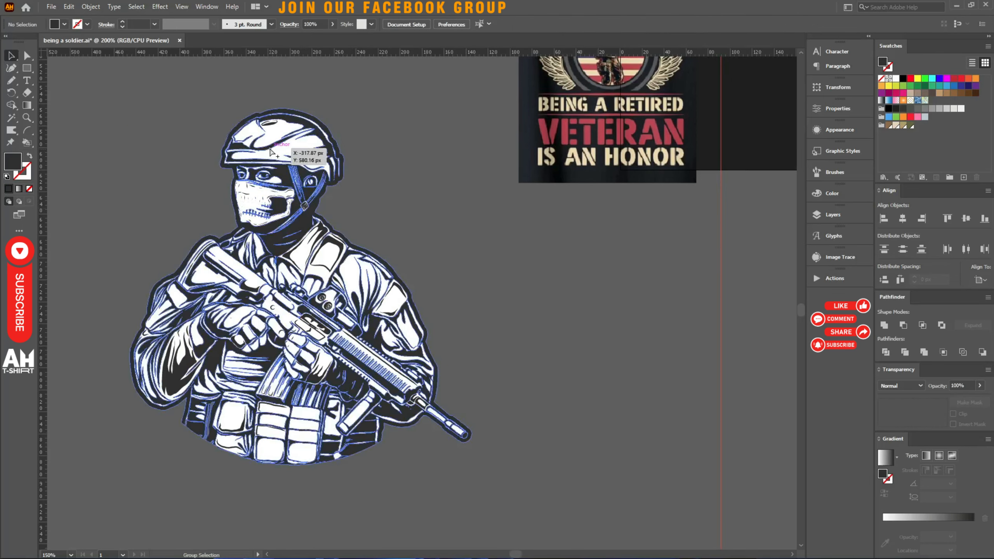
pyautogui.scroll(2, 269, 152)
pyautogui.press('v')
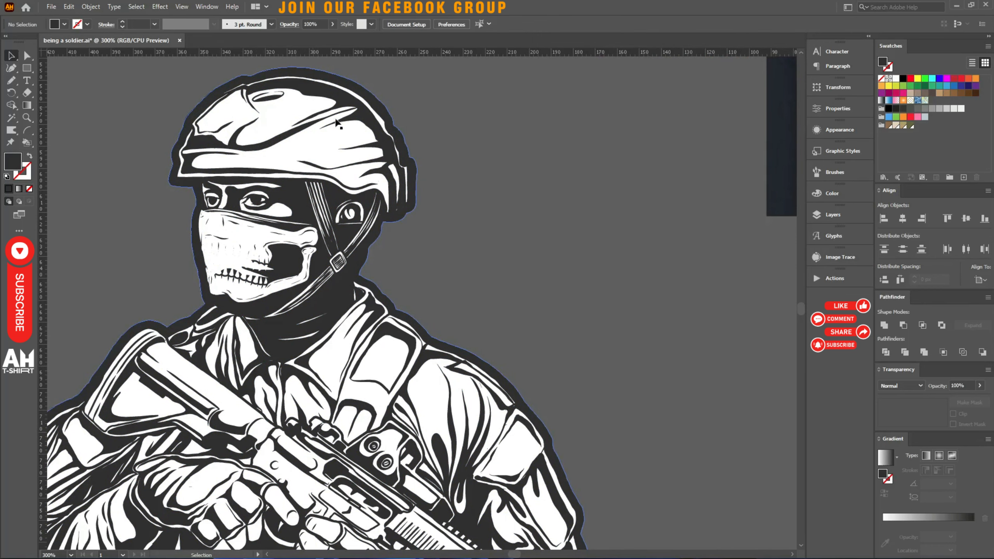
pyautogui.moveTo(499, 251); pyautogui.dragTo(565, 239)
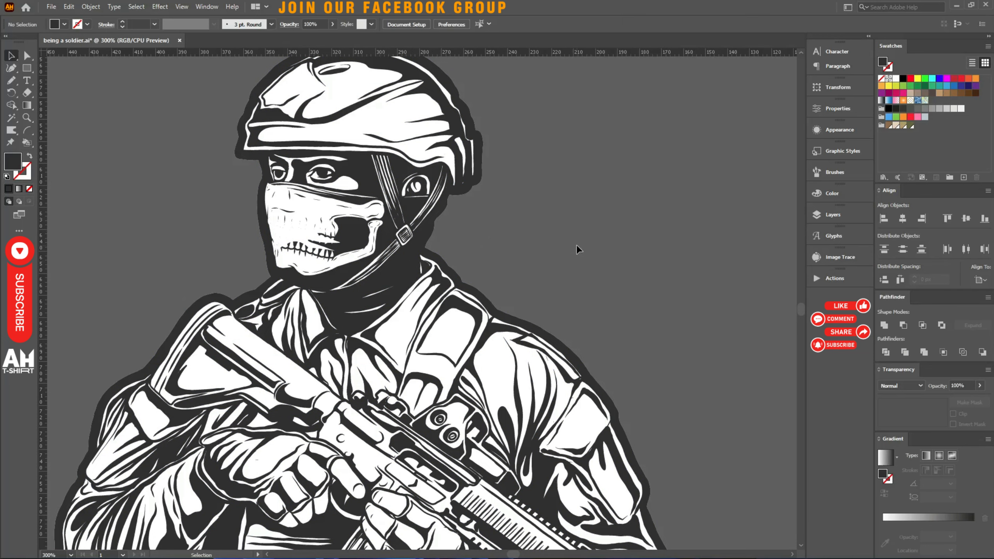
pyautogui.moveTo(481, 284); pyautogui.dragTo(523, 259)
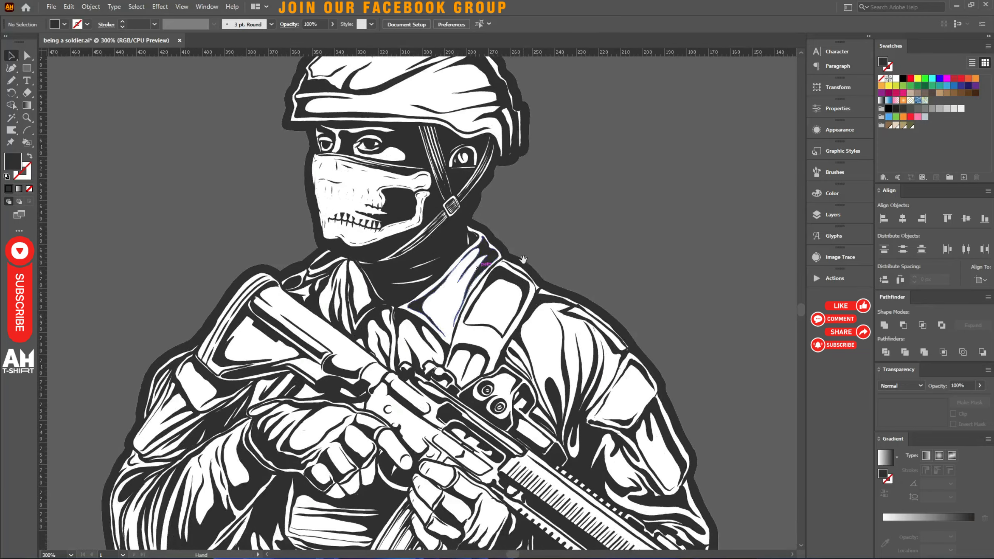
pyautogui.moveTo(699, 221); pyautogui.dragTo(633, 200)
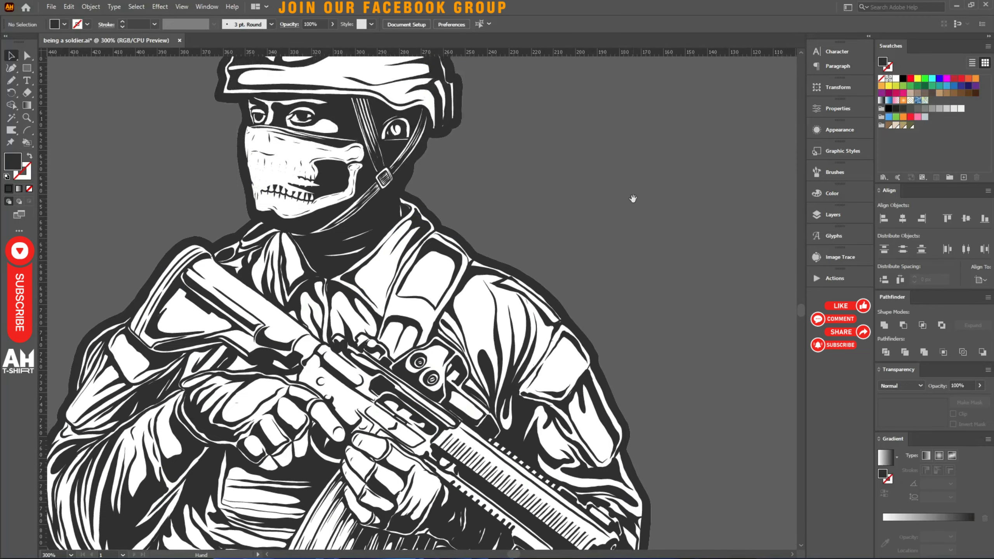
pyautogui.moveTo(509, 183); pyautogui.dragTo(511, 238)
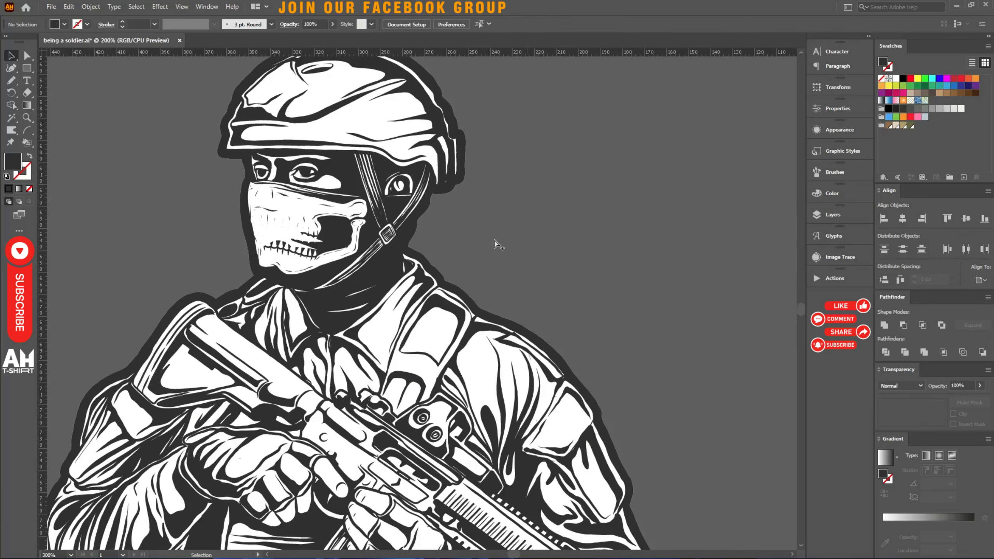
pyautogui.scroll(-1, 497, 245)
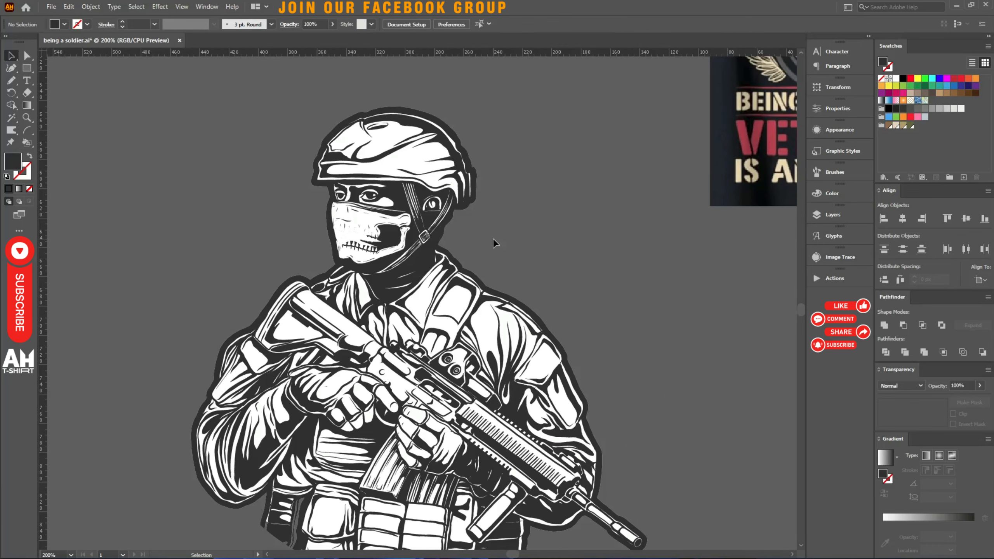
# Isolate the soldier group, select all its dark areas with the Magic Wand and delete them, keeping only the white shapes.
pyautogui.click(250, 378)
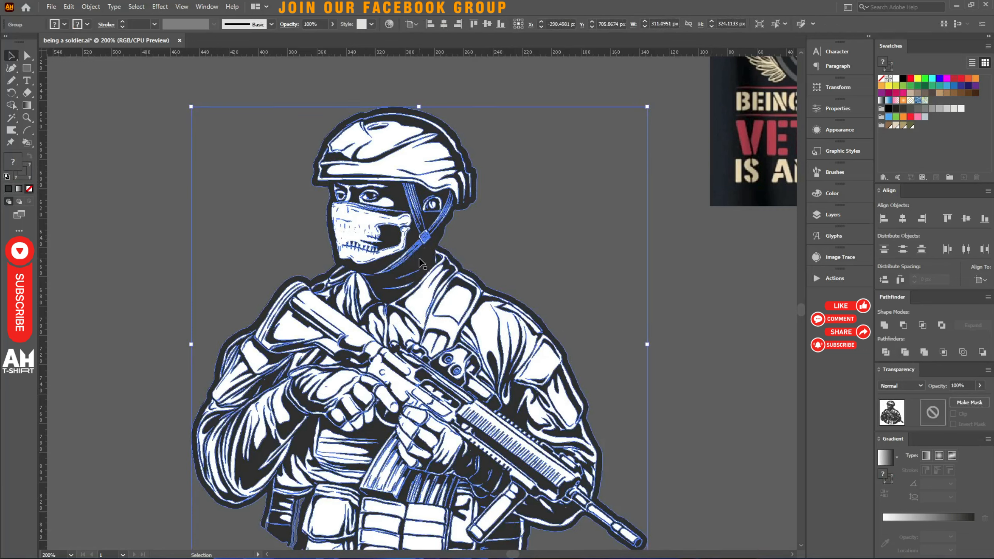
pyautogui.doubleClick(421, 264)
pyautogui.press('y')
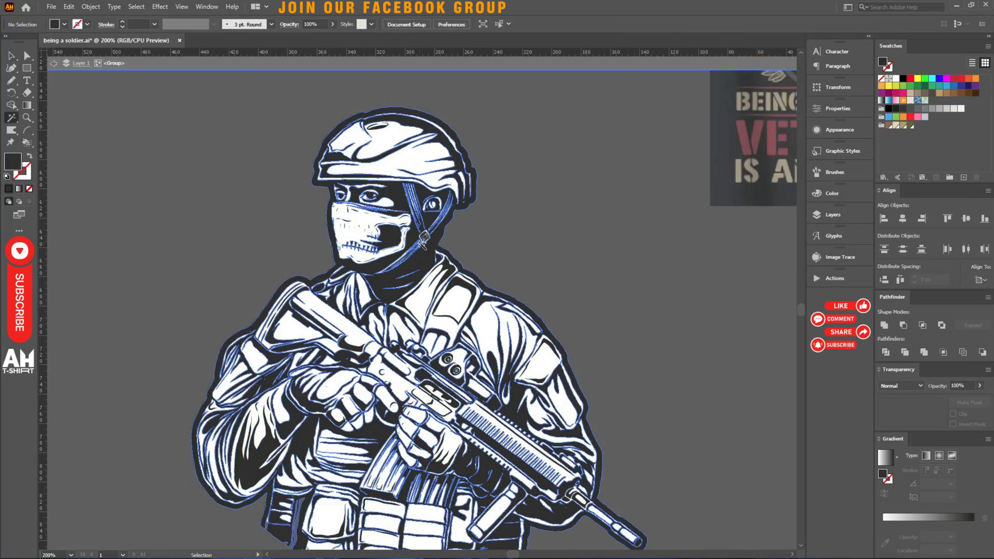
pyautogui.click(421, 259)
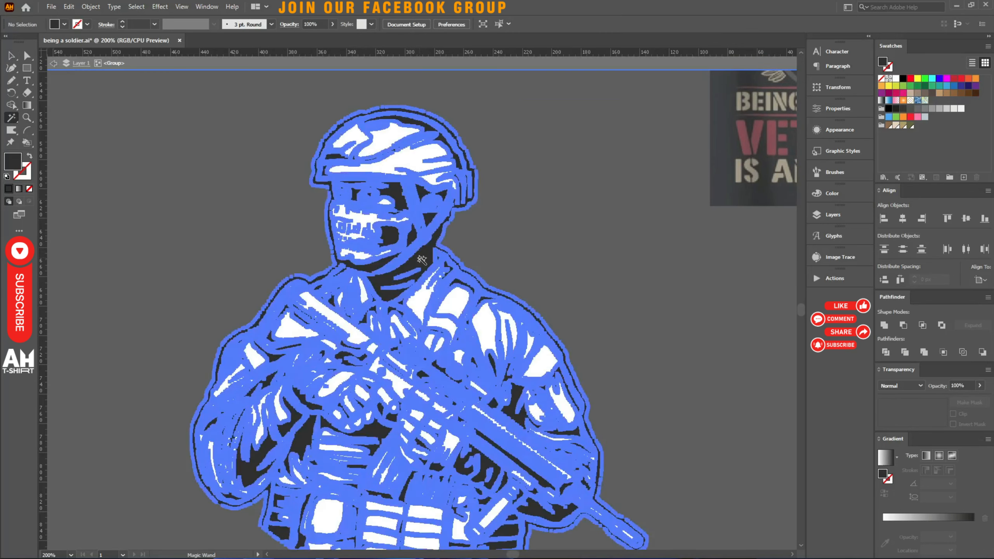
pyautogui.press('Delete')
pyautogui.press('v')
pyautogui.press('Escape')
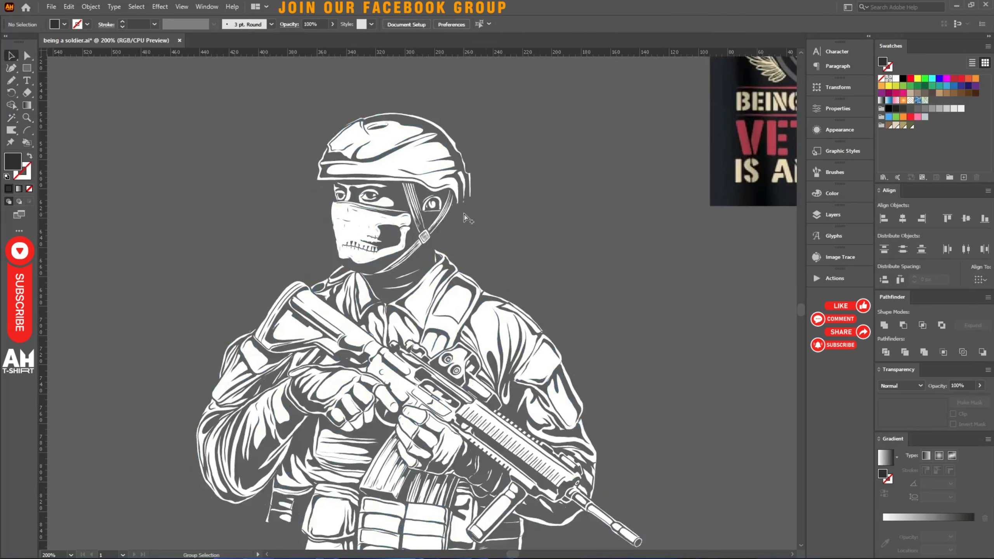
# Inside the white soldier group, draw a Pencil curve about 52 px wide beside the face, without fill or stroke.
pyautogui.scroll(-1, 467, 218)
pyautogui.click(462, 265)
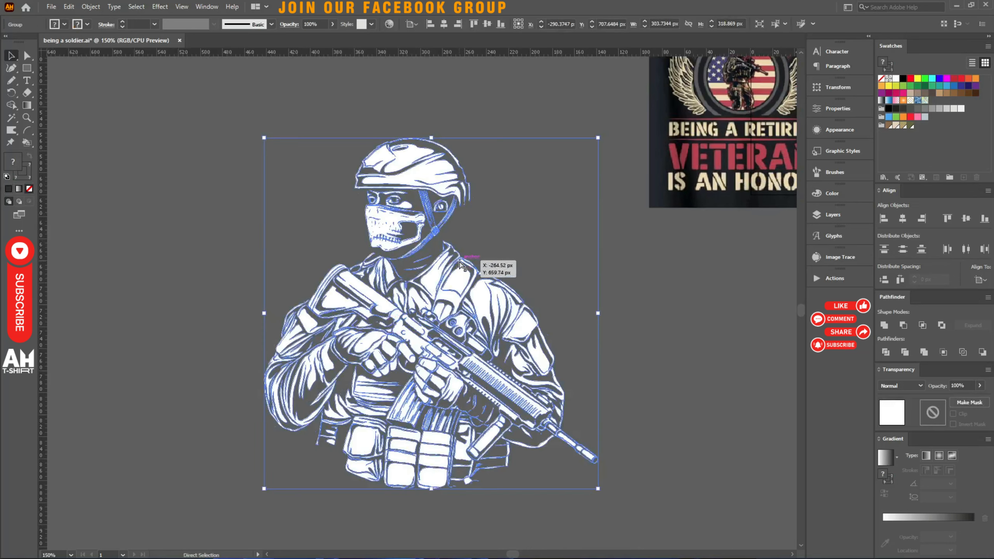
pyautogui.scroll(2, 461, 266)
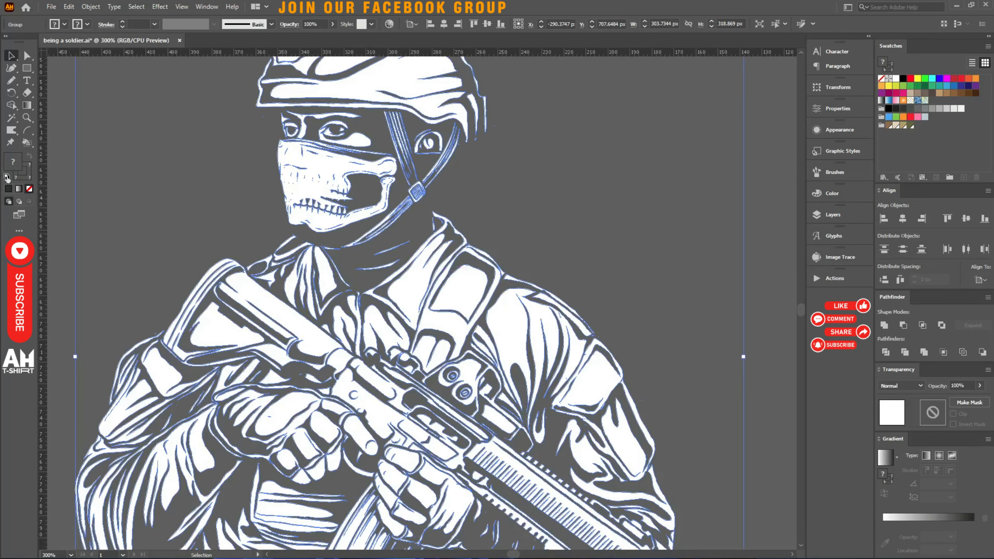
pyautogui.doubleClick(442, 223)
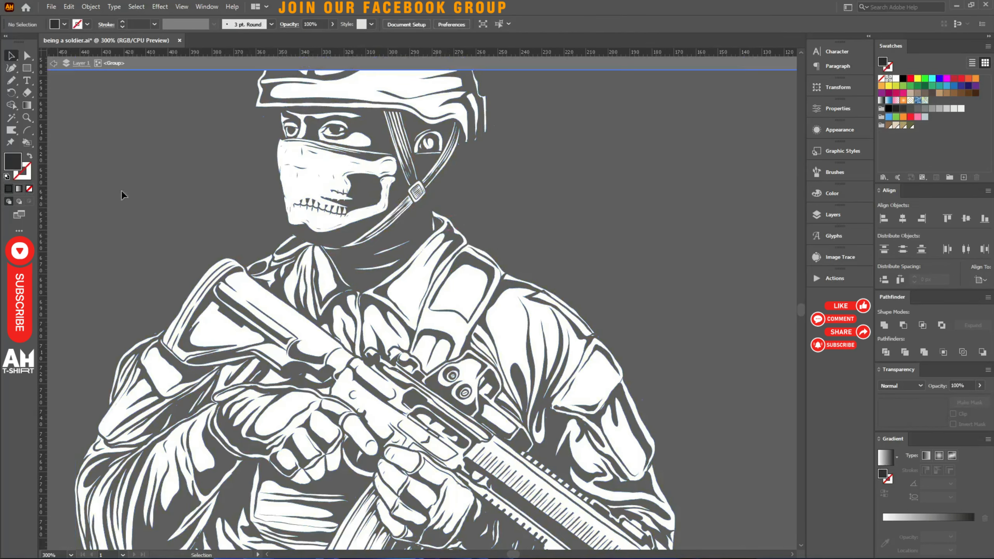
pyautogui.press('n')
pyautogui.moveTo(119, 237); pyautogui.dragTo(235, 122)
pyautogui.click(29, 188)
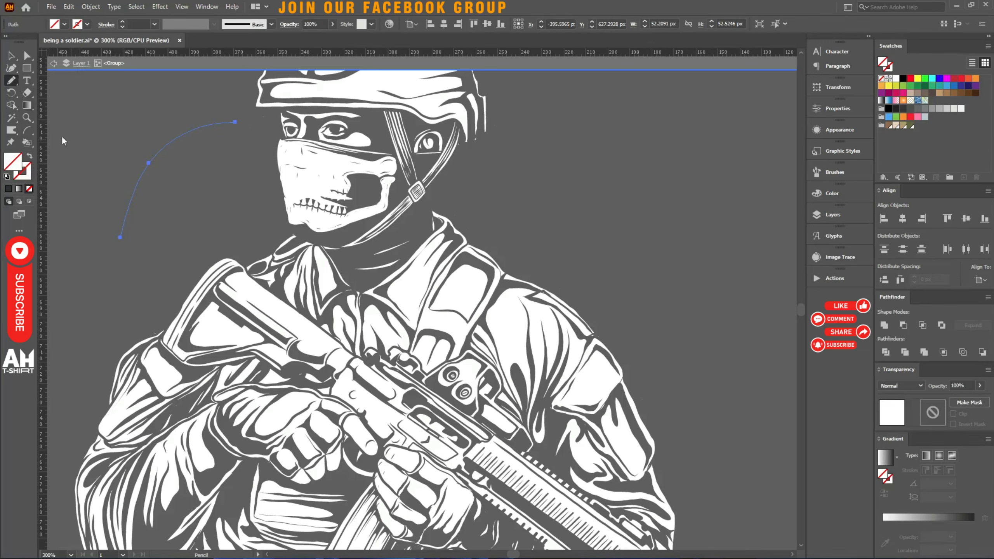
# Select every unfilled path in the soldier group with the Magic Wand, remove them all and leave the group deselected.
pyautogui.press('y')
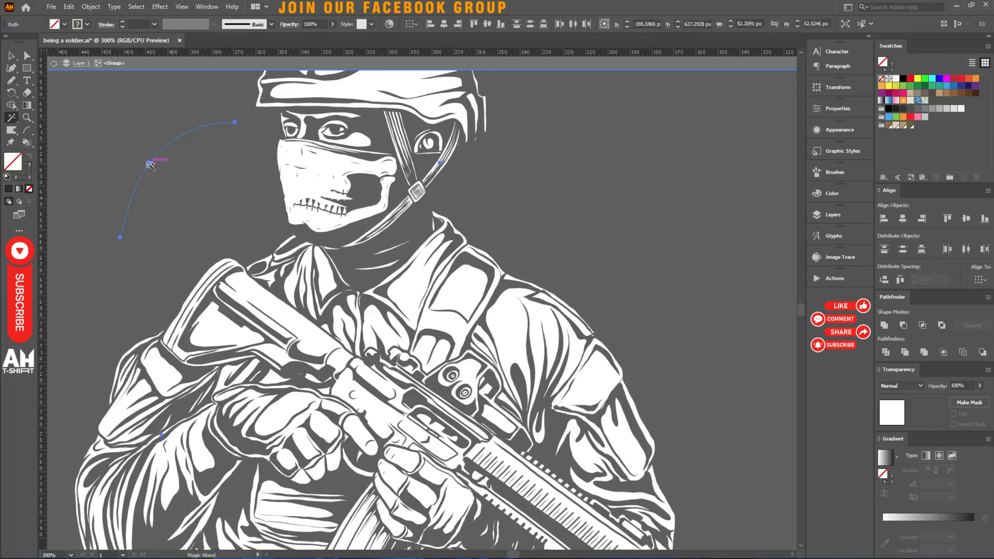
pyautogui.click(455, 152)
pyautogui.scroll(5, 454, 152)
pyautogui.press('v')
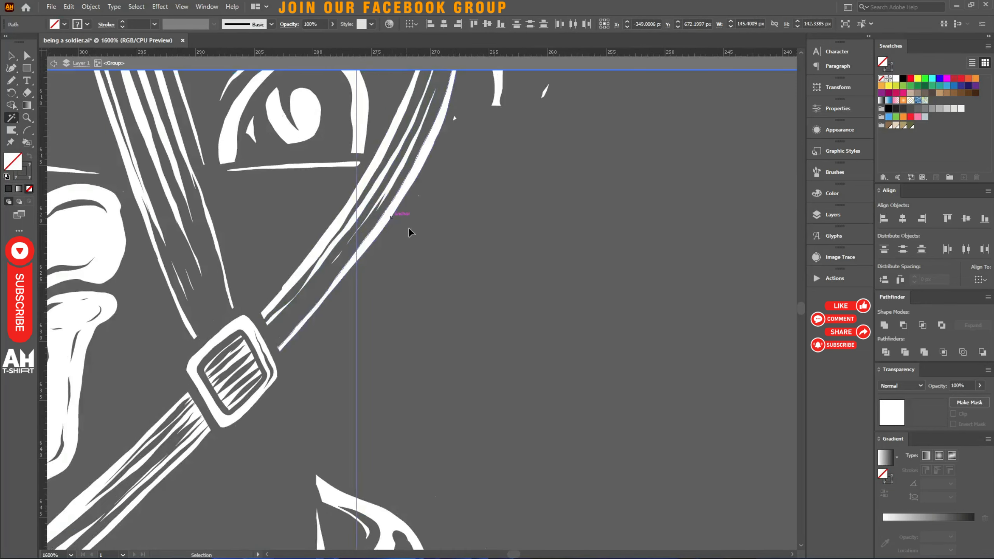
pyautogui.scroll(-2, 408, 227)
pyautogui.scroll(2, 203, 418)
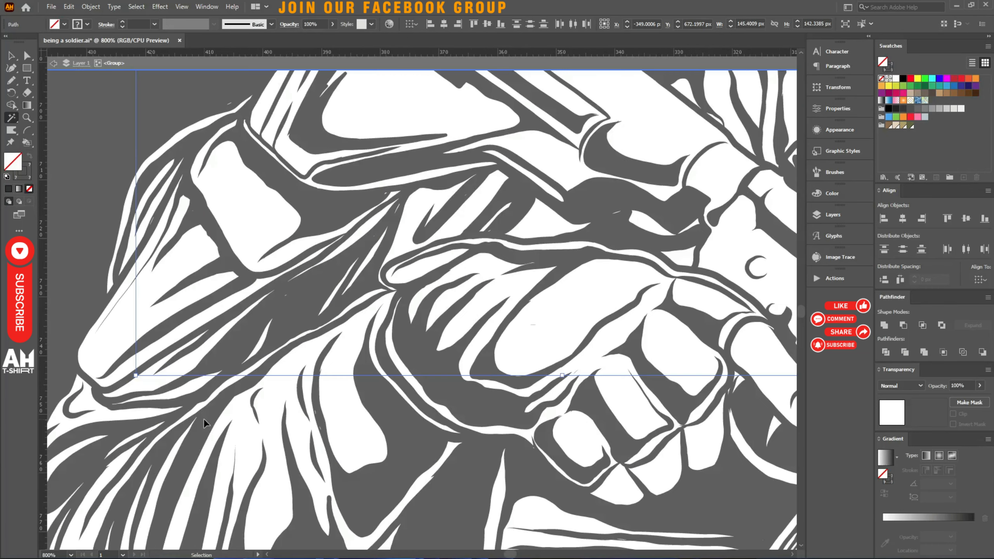
pyautogui.scroll(-4, 204, 418)
pyautogui.press('v')
pyautogui.scroll(2, 260, 336)
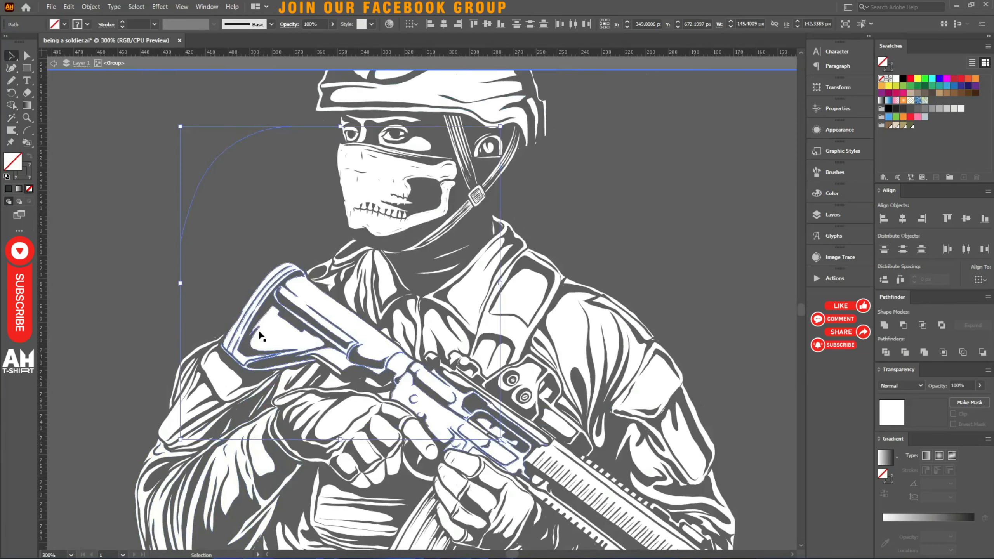
pyautogui.hotkey('ctrl', 'shift', 'a')
pyautogui.scroll(-3, 261, 334)
pyautogui.click(299, 362)
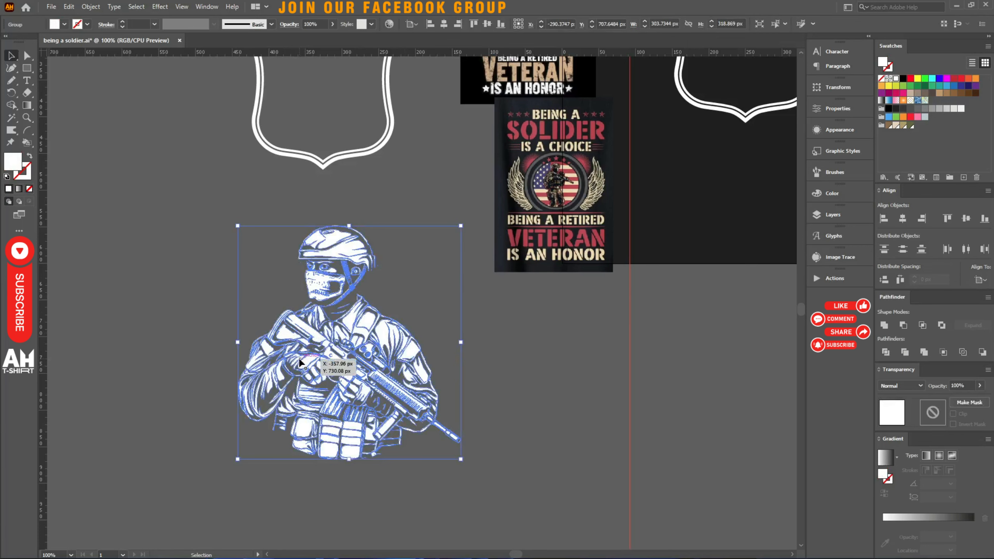
pyautogui.hotkey('ctrl', 'shift', 'a')
# Delete the white helmet and face shapes of the soldier using Direct Selection.
pyautogui.scroll(2, 352, 278)
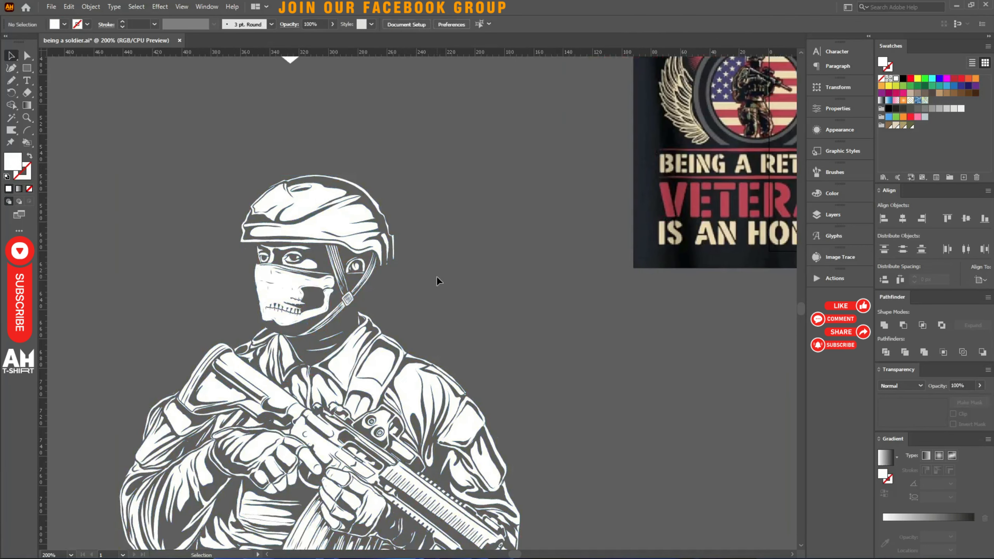
pyautogui.press('a')
pyautogui.scroll(1, 402, 277)
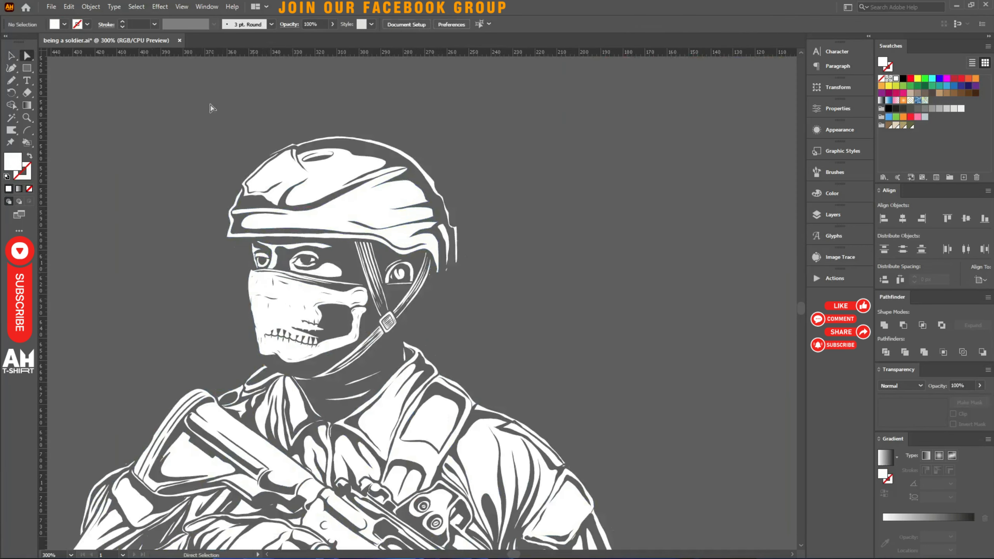
pyautogui.moveTo(519, 270); pyautogui.dragTo(496, 290)
pyautogui.press('Delete')
pyautogui.press('Delete')
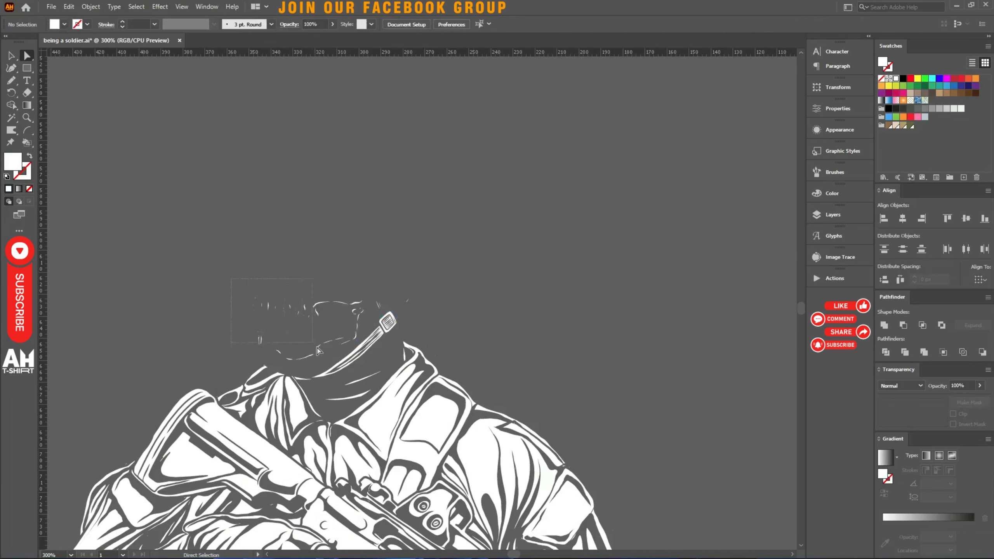
# Delete the remaining mask fragments, chin strap and buckle shapes above the soldier's collar.
pyautogui.click(338, 364)
pyautogui.press('Delete')
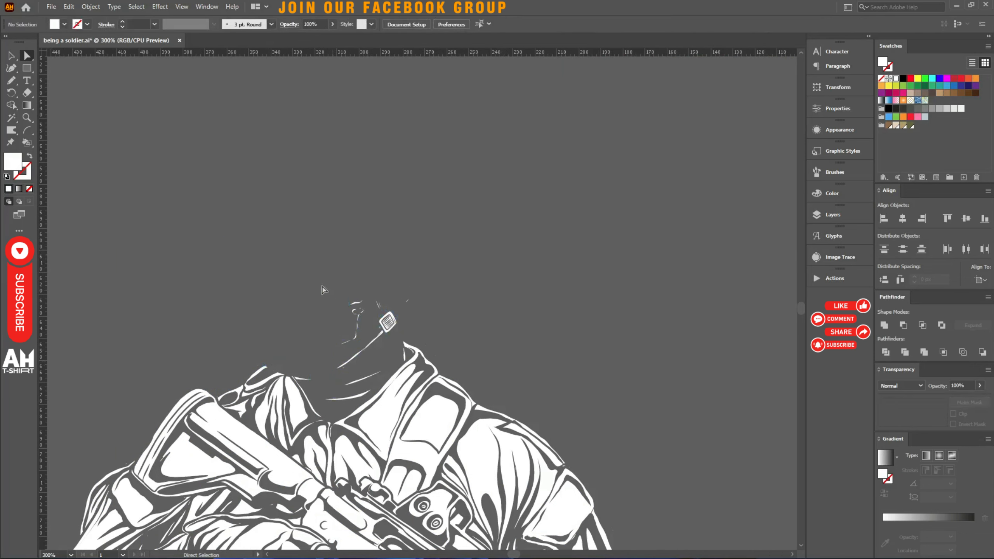
pyautogui.moveTo(425, 328); pyautogui.dragTo(424, 333)
pyautogui.press('Delete')
pyautogui.moveTo(340, 374); pyautogui.dragTo(338, 371)
pyautogui.press('Delete')
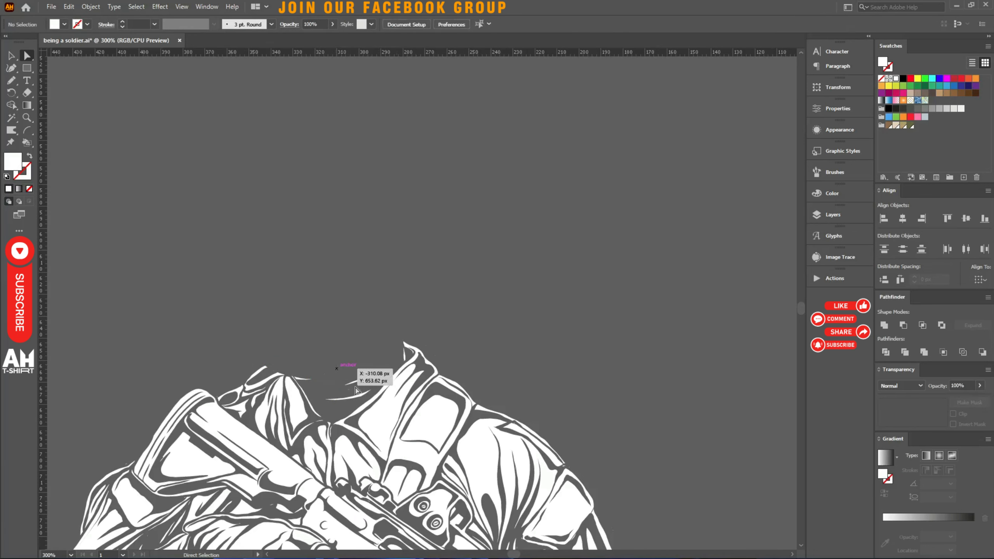
# Clear the leftover strokes in the neck opening and the thin line beside the left collar, keeping the collar itself.
pyautogui.scroll(3, 346, 405)
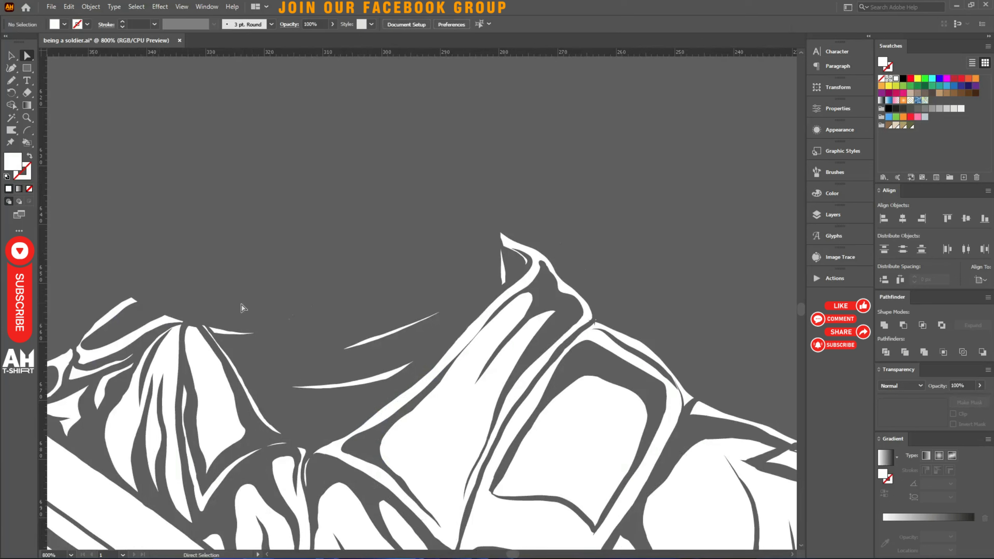
pyautogui.moveTo(316, 341); pyautogui.dragTo(319, 340)
pyautogui.press('Delete')
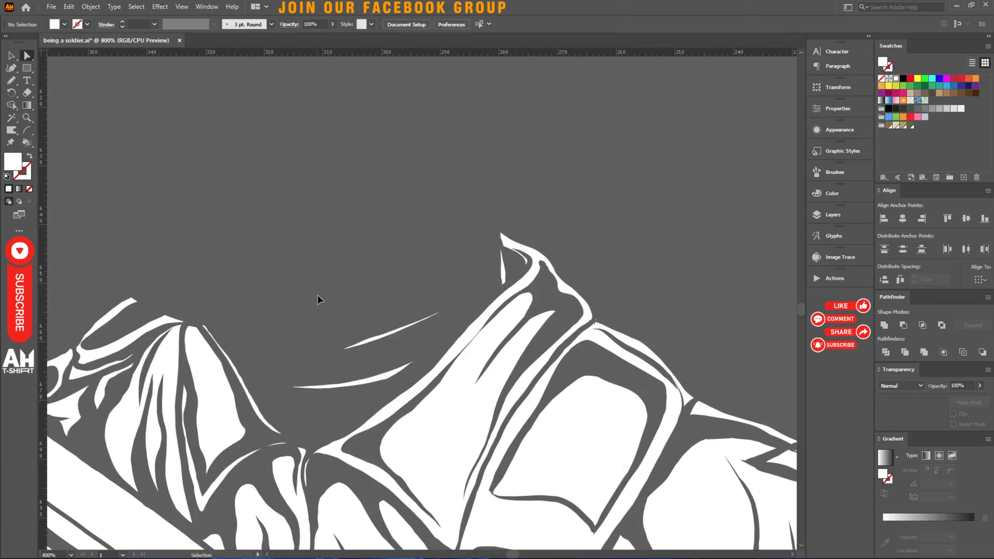
pyautogui.hotkey('ctrl', 'z')
pyautogui.click(356, 353)
pyautogui.moveTo(294, 380); pyautogui.dragTo(285, 386)
pyautogui.press('Delete')
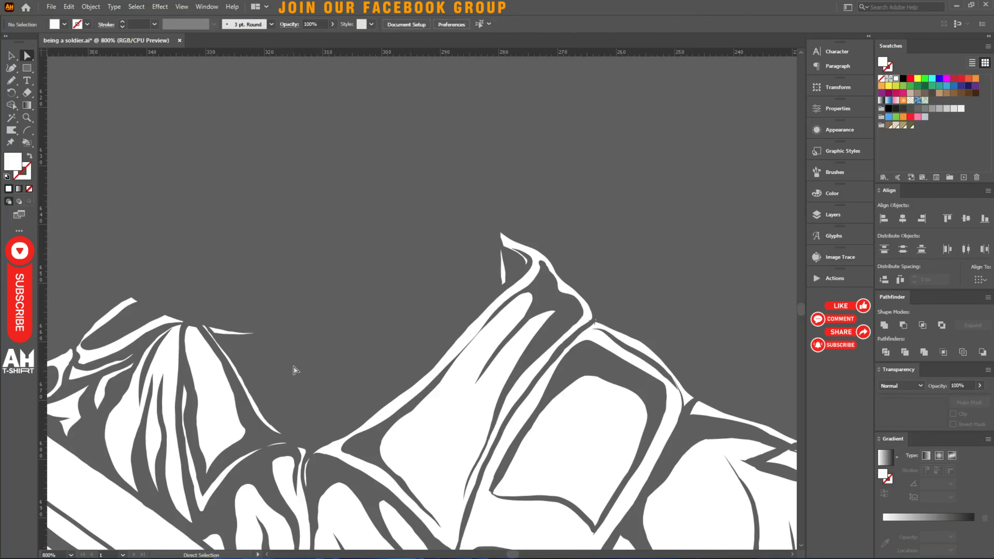
pyautogui.click(252, 341)
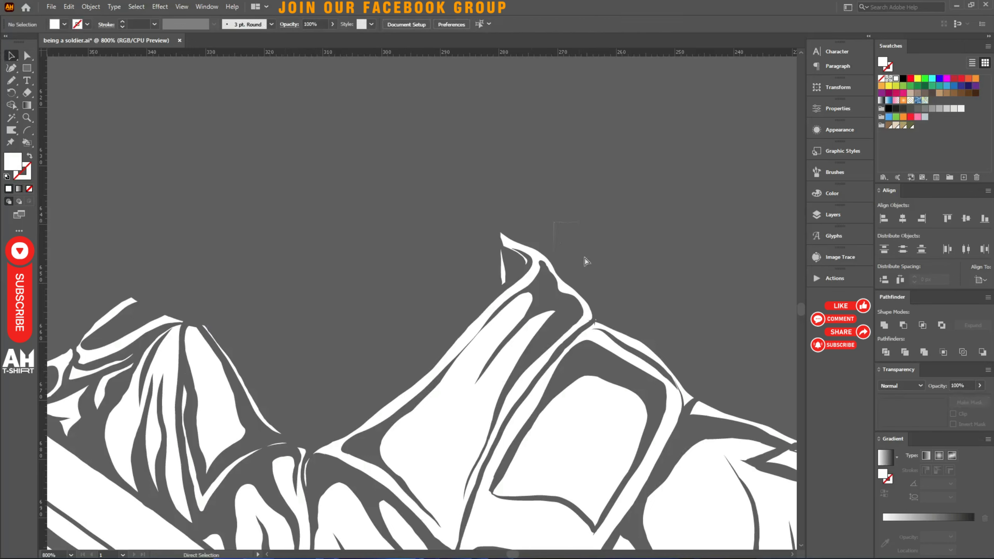
pyautogui.moveTo(586, 261); pyautogui.dragTo(589, 262)
pyautogui.press('Delete')
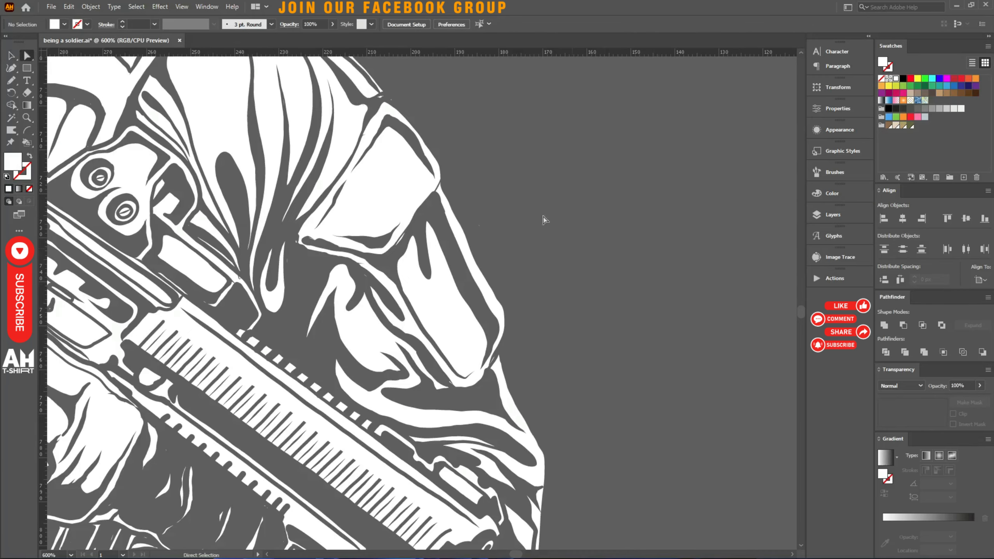
# Delete the stray specks beside the soldier's shoulder and beneath the front ammunition pouches.
pyautogui.click(474, 234)
pyautogui.press('Delete')
pyautogui.moveTo(473, 460); pyautogui.dragTo(580, 200)
pyautogui.moveTo(561, 412); pyautogui.dragTo(685, 319)
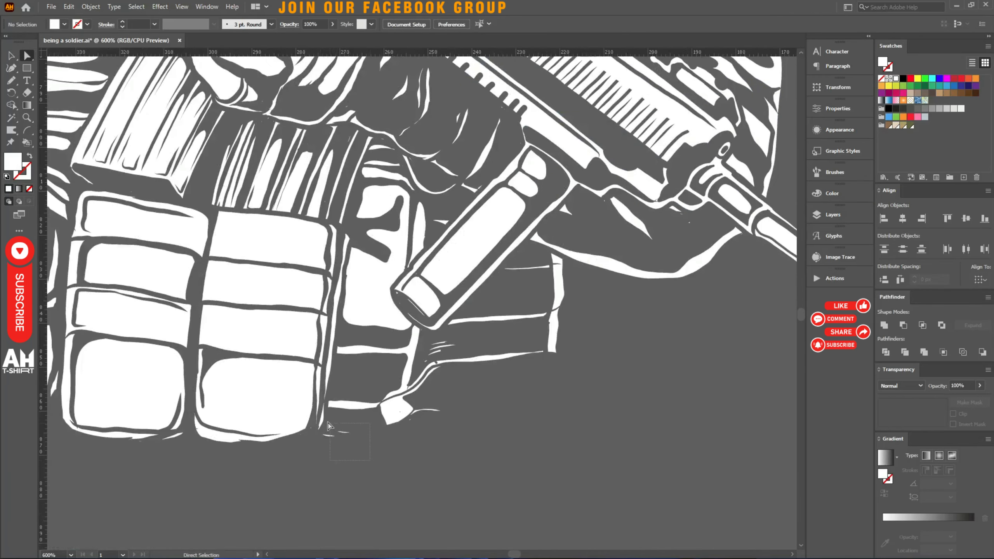
pyautogui.moveTo(328, 430); pyautogui.dragTo(328, 431)
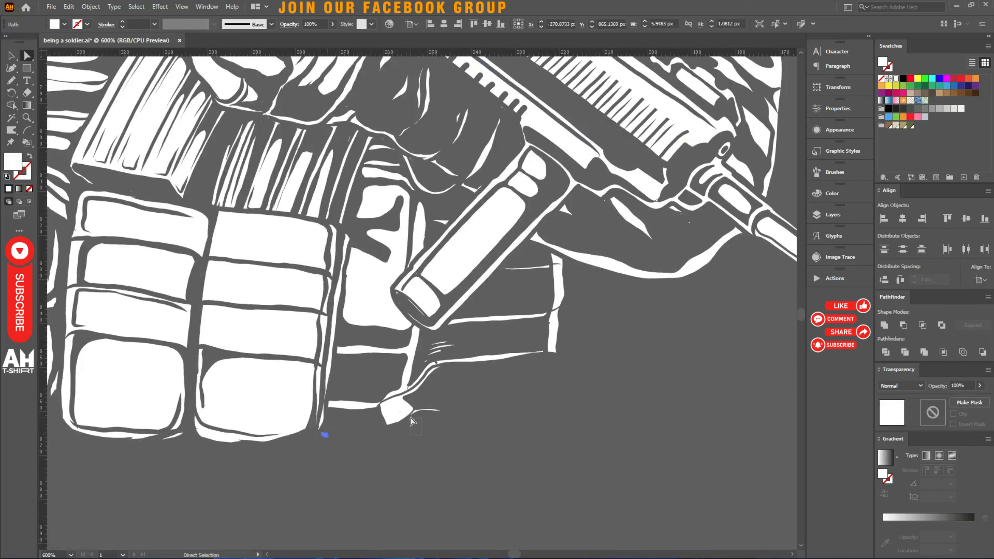
pyautogui.press('Delete')
# Delete the thin stray line beside the belt buckle, and undo the removal of the buckle shape itself.
pyautogui.moveTo(440, 410); pyautogui.dragTo(423, 424)
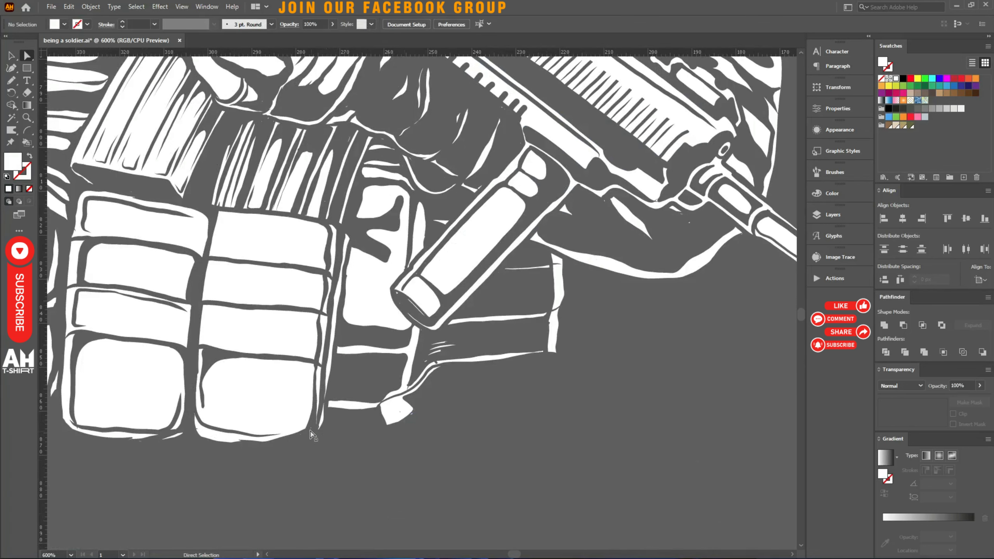
pyautogui.moveTo(312, 434); pyautogui.dragTo(301, 437)
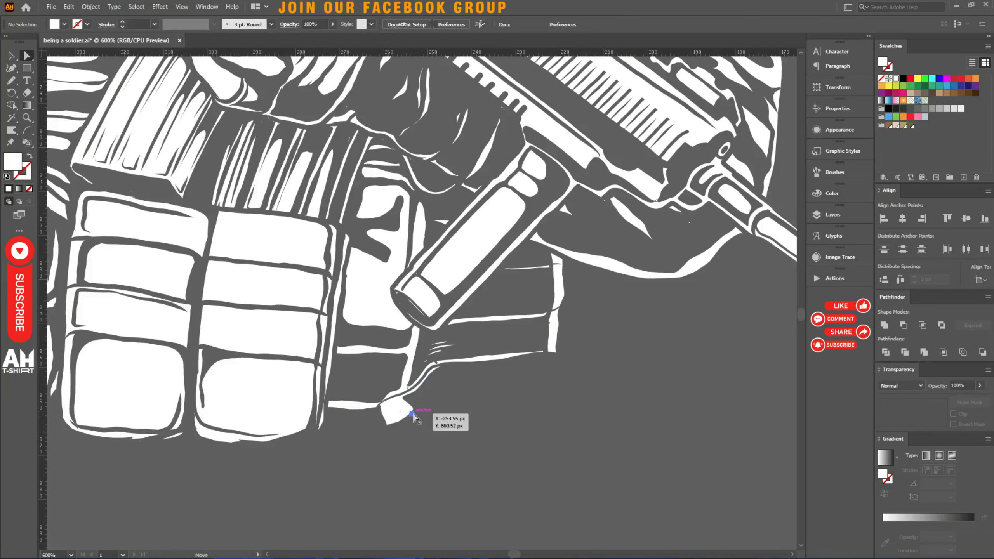
pyautogui.press('Delete')
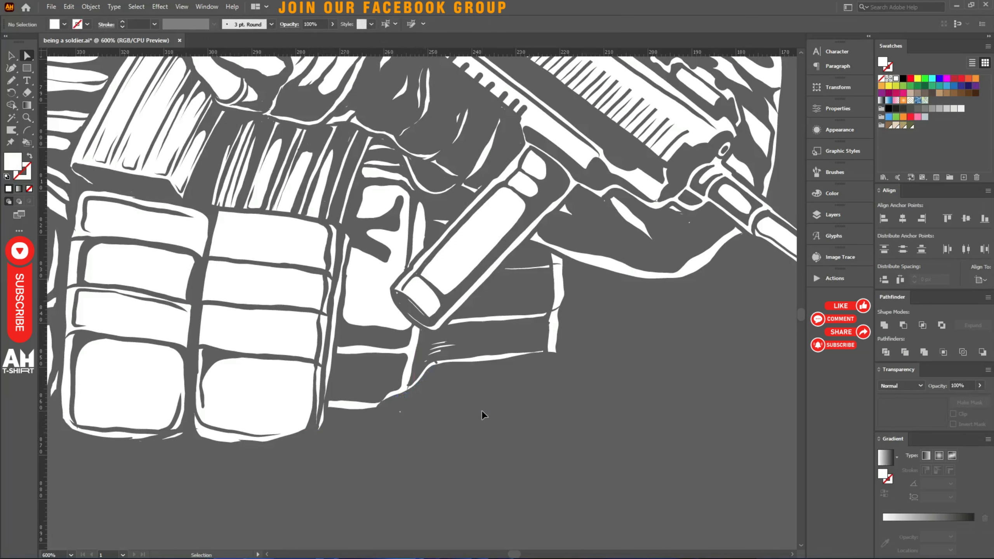
pyautogui.hotkey('ctrl', 'z')
pyautogui.press('Delete')
# Delete the stray specks beside the soldier's hip and above the shoulder, and save the file.
pyautogui.moveTo(194, 423); pyautogui.dragTo(597, 415)
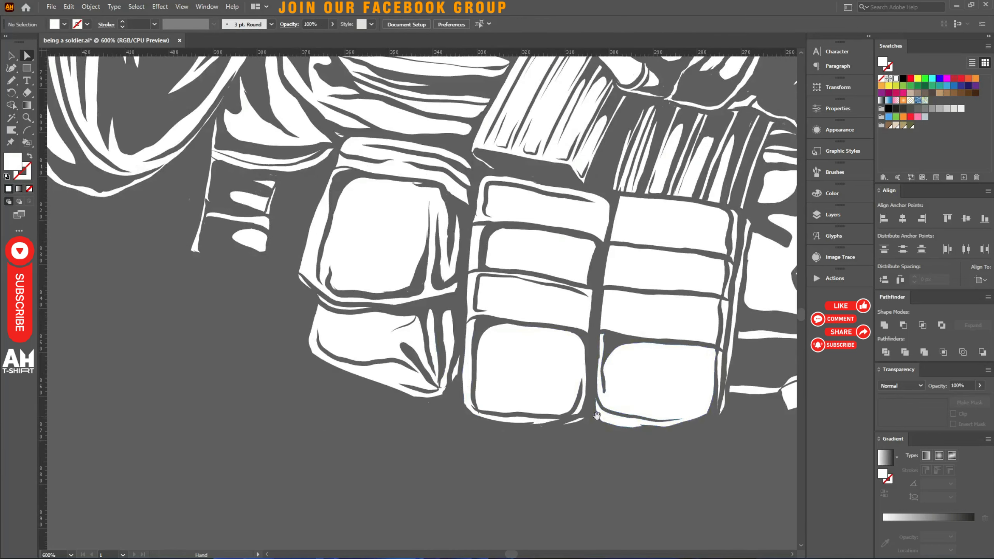
pyautogui.click(195, 203)
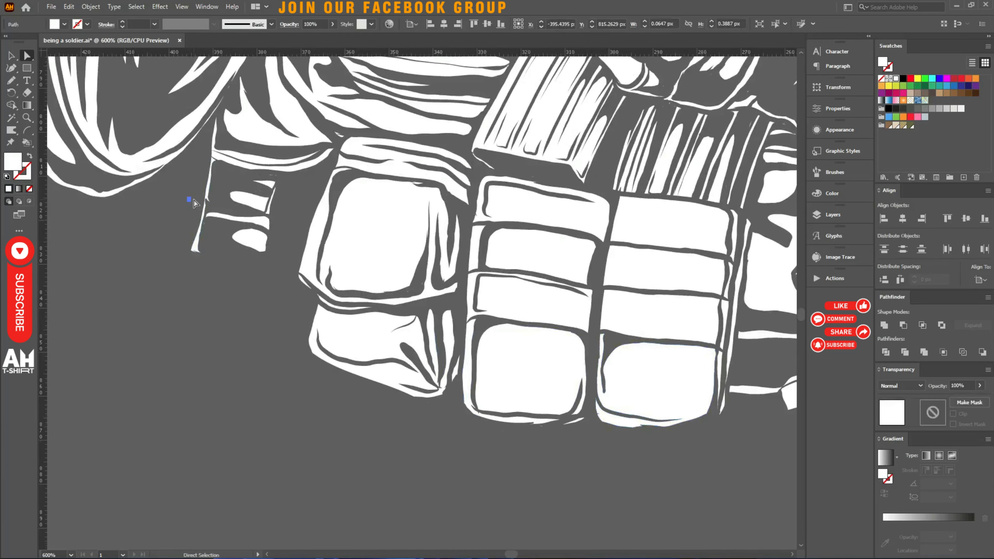
pyautogui.press('v')
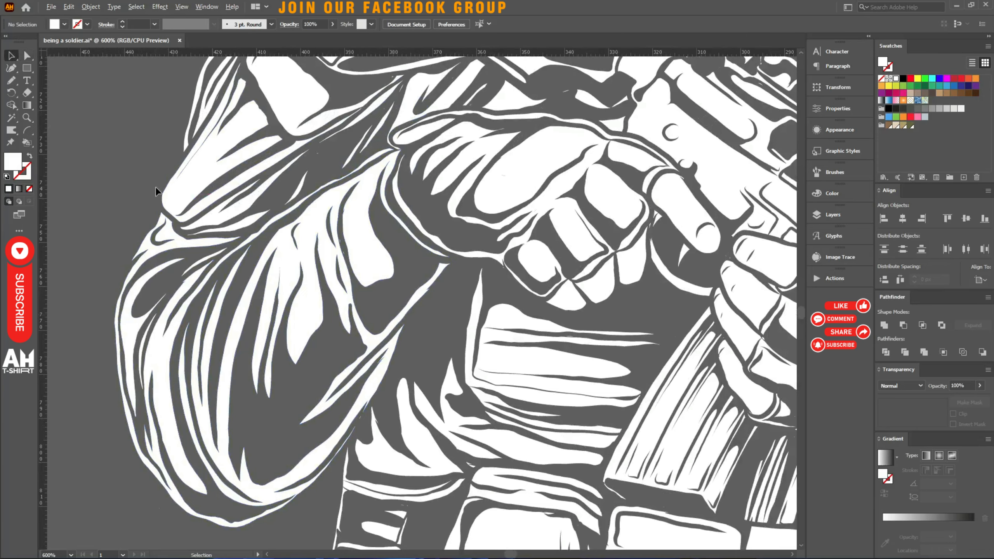
pyautogui.scroll(-2, 155, 191)
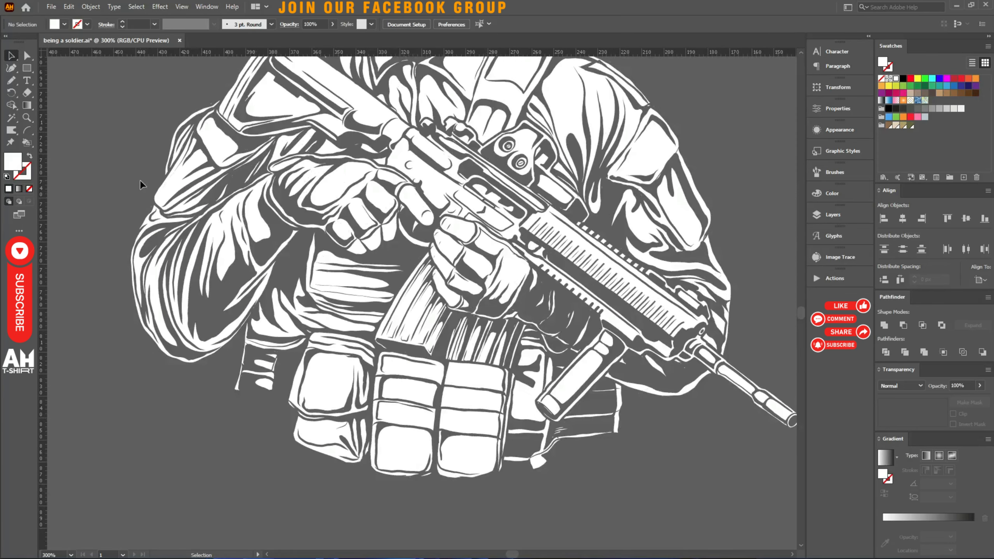
pyautogui.hotkey('ctrl', 'a')
pyautogui.hotkey('ctrl', '-')
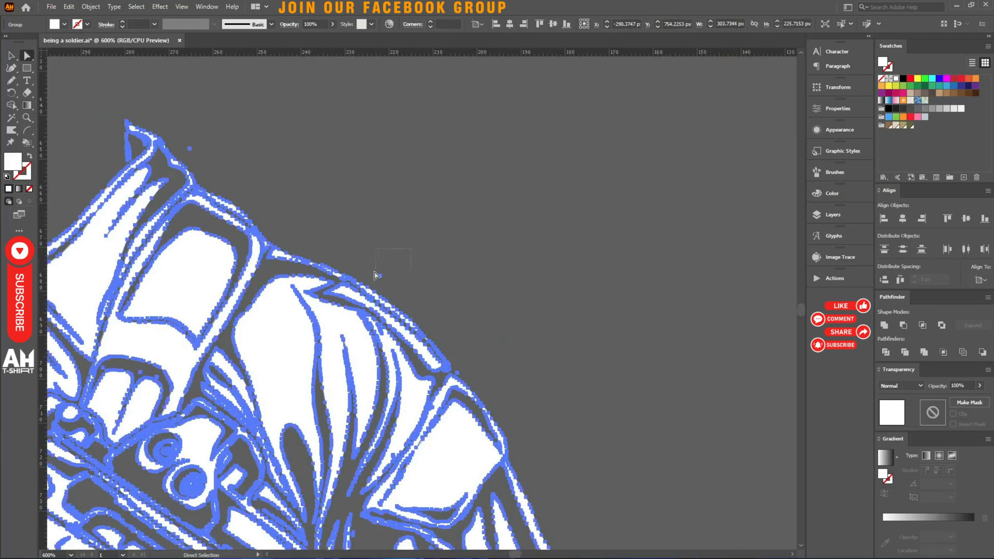
pyautogui.moveTo(410, 249); pyautogui.dragTo(373, 281)
pyautogui.press('Delete')
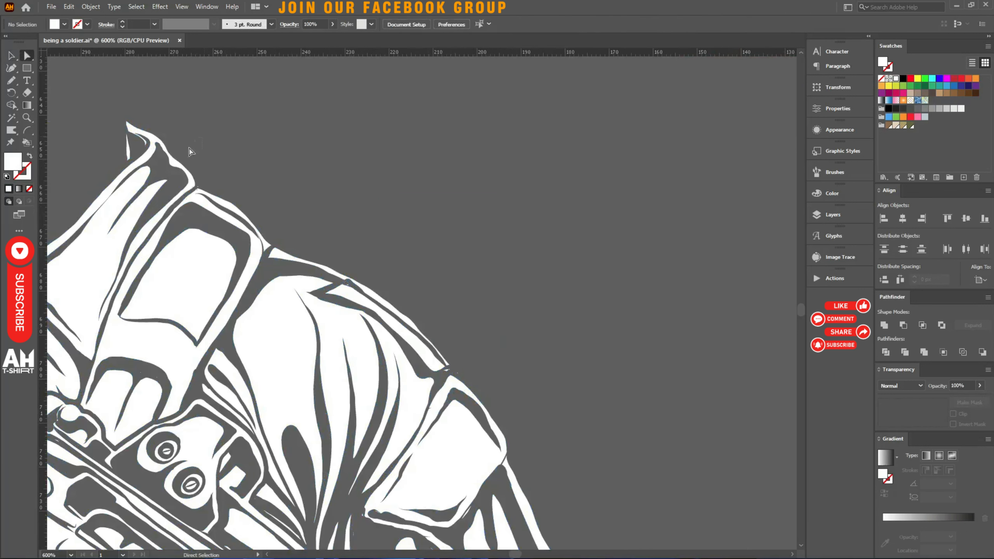
pyautogui.hotkey('ctrl', 's')
# Sketch a rough head and hat outline above the collar with the Paintbrush, and remove all the strokes.
pyautogui.scroll(-1, 657, 297)
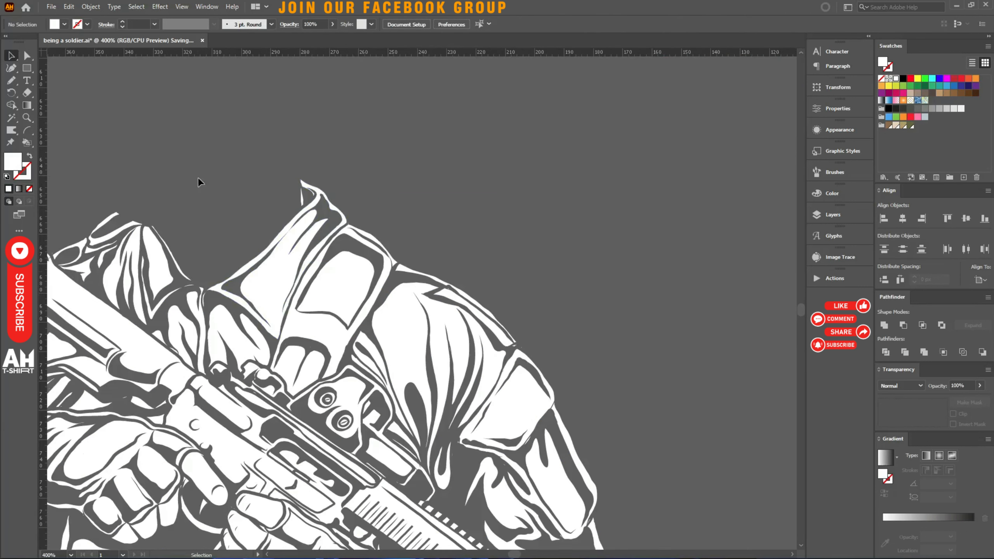
pyautogui.press('b')
pyautogui.scroll(6, 199, 151)
pyautogui.moveTo(201, 136)
pyautogui.mouseDown()
pyautogui.moveTo(199, 108)
pyautogui.moveTo(126, 129)
pyautogui.moveTo(255, 228)
pyautogui.mouseUp()
pyautogui.moveTo(432, 127)
pyautogui.mouseDown()
pyautogui.moveTo(168, 258)
pyautogui.moveTo(475, 117)
pyautogui.mouseUp()
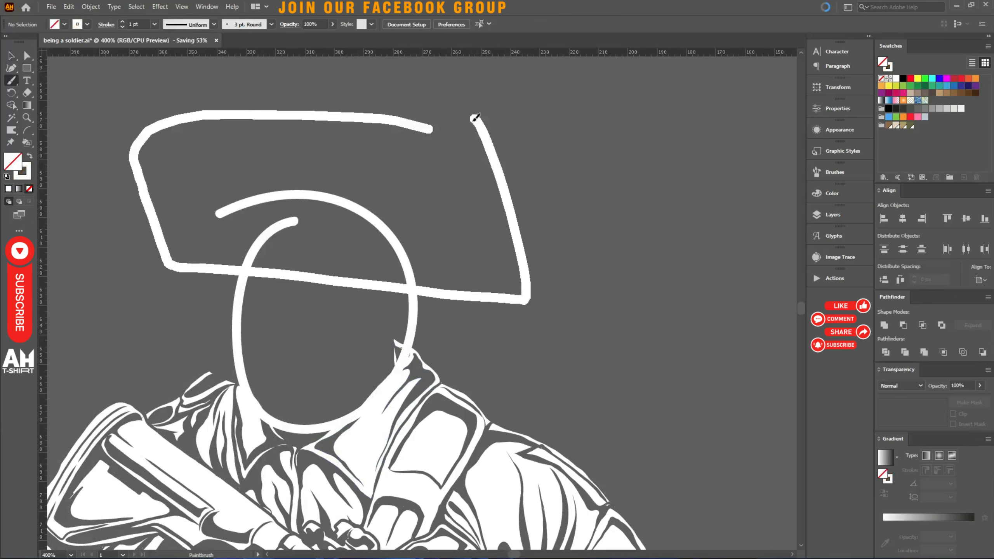
pyautogui.moveTo(170, 274)
pyautogui.mouseDown()
pyautogui.moveTo(467, 291)
pyautogui.moveTo(242, 301)
pyautogui.moveTo(217, 292)
pyautogui.mouseUp()
pyautogui.press('v')
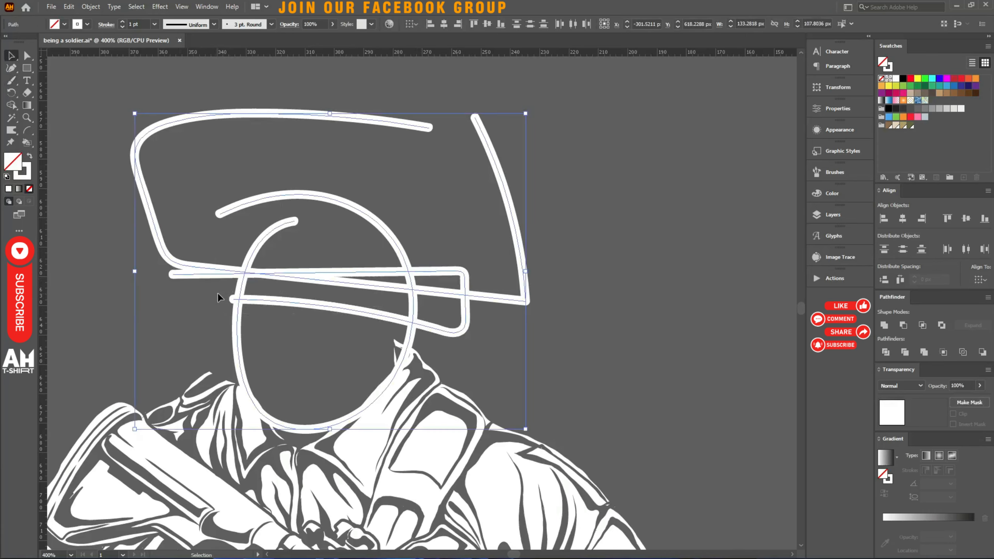
pyautogui.press('Delete')
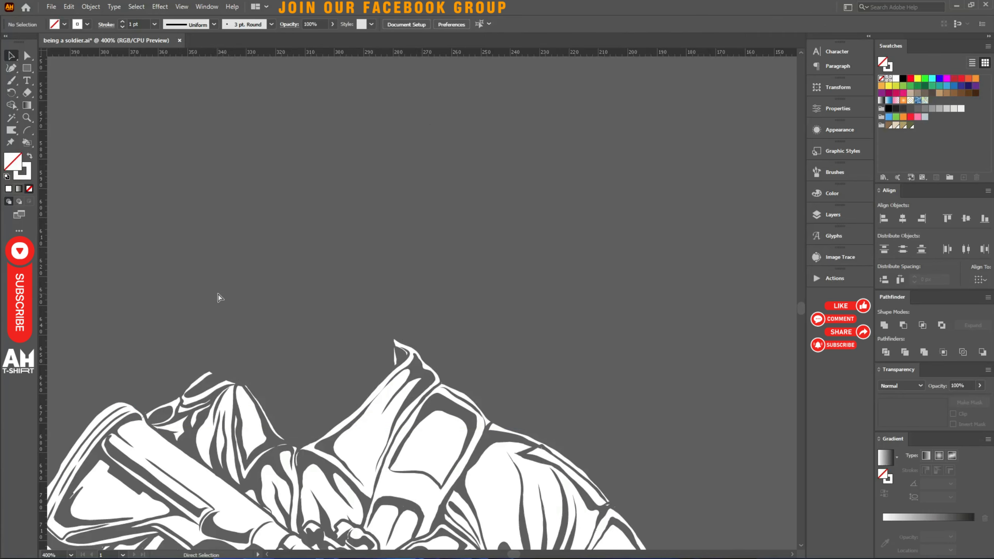
# Save the file, and switch to File Explorer to browse the T-Shirt Resourse folder.
pyautogui.hotkey('ctrl', 's')
pyautogui.rightClick(217, 292)
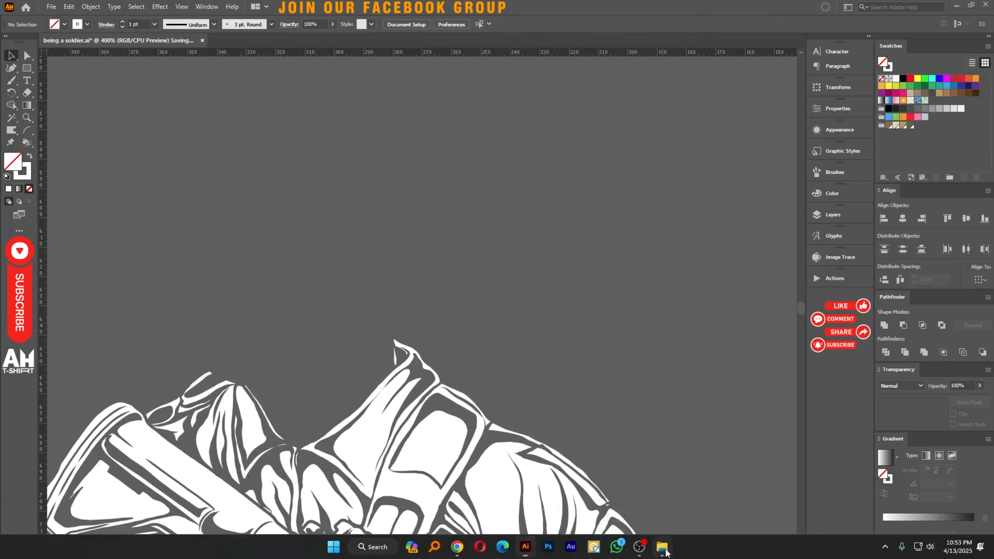
pyautogui.click(662, 548)
pyautogui.scroll(-3, 576, 343)
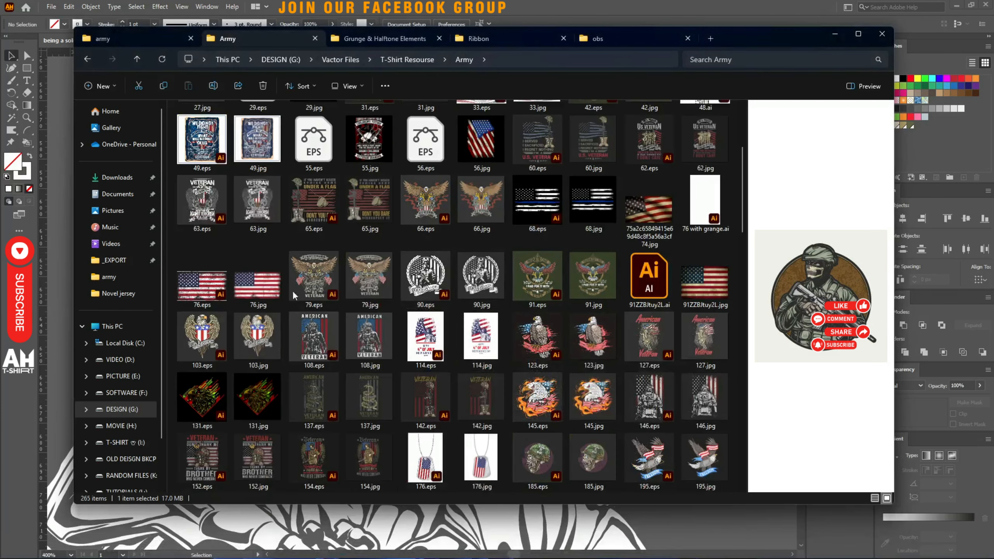
pyautogui.click(87, 59)
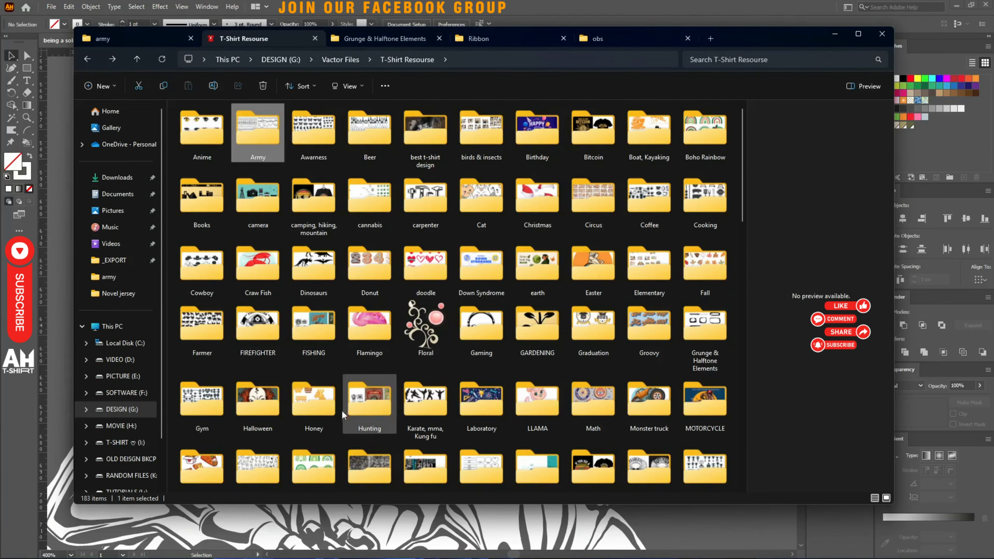
pyautogui.scroll(-2, 309, 451)
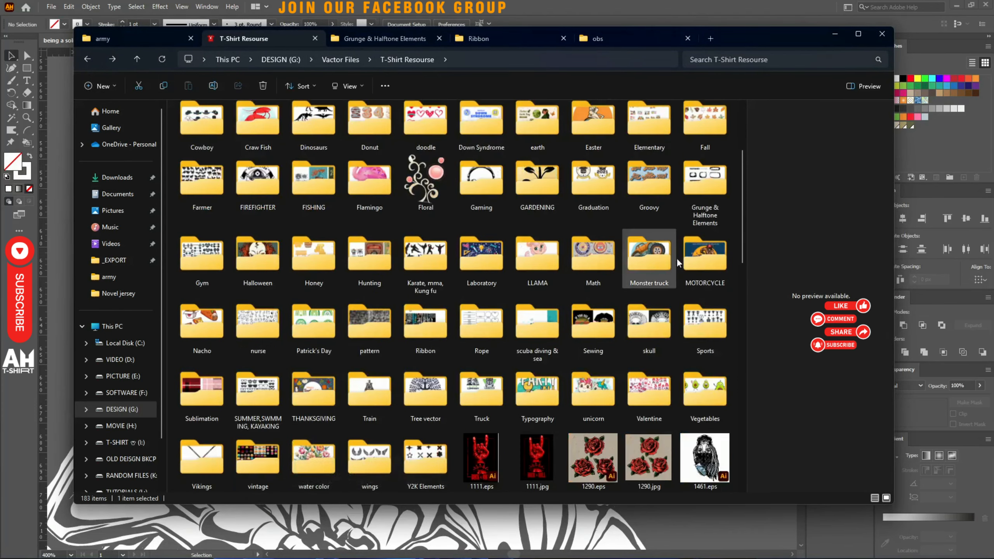
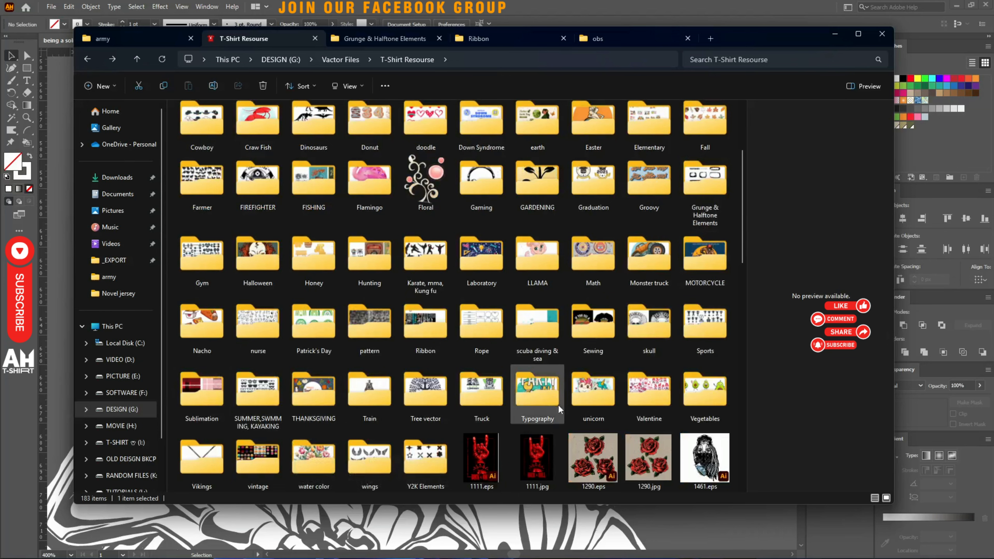
# Open the skull and wings folders in new File Explorer tabs, and return to the Army folder.
pyautogui.middleClick(648, 321)
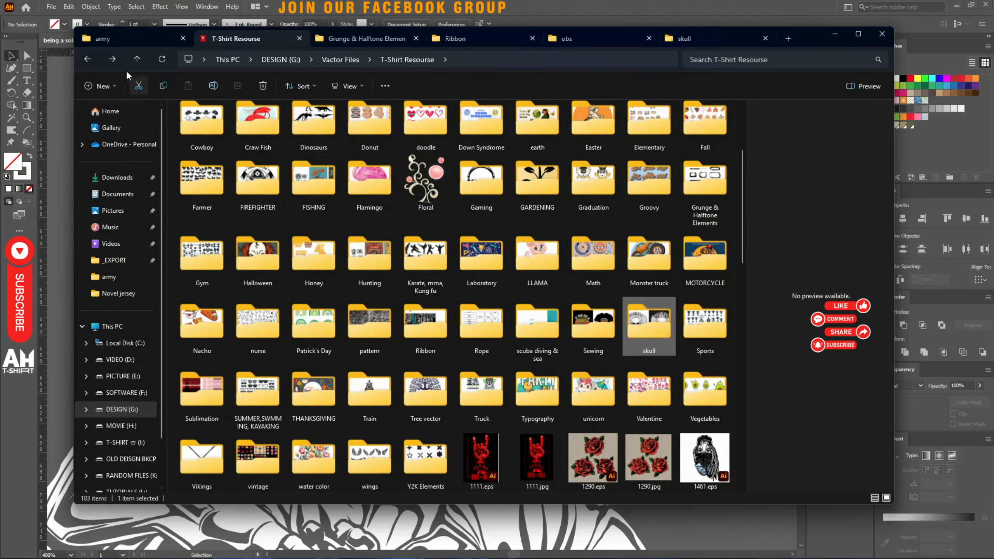
pyautogui.middleClick(385, 448)
pyautogui.scroll(2, 386, 449)
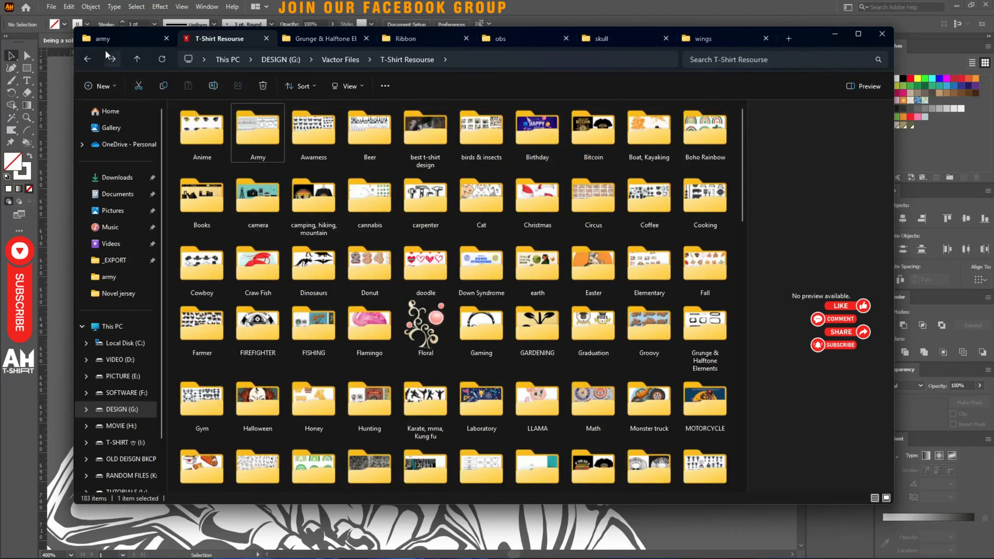
pyautogui.click(111, 59)
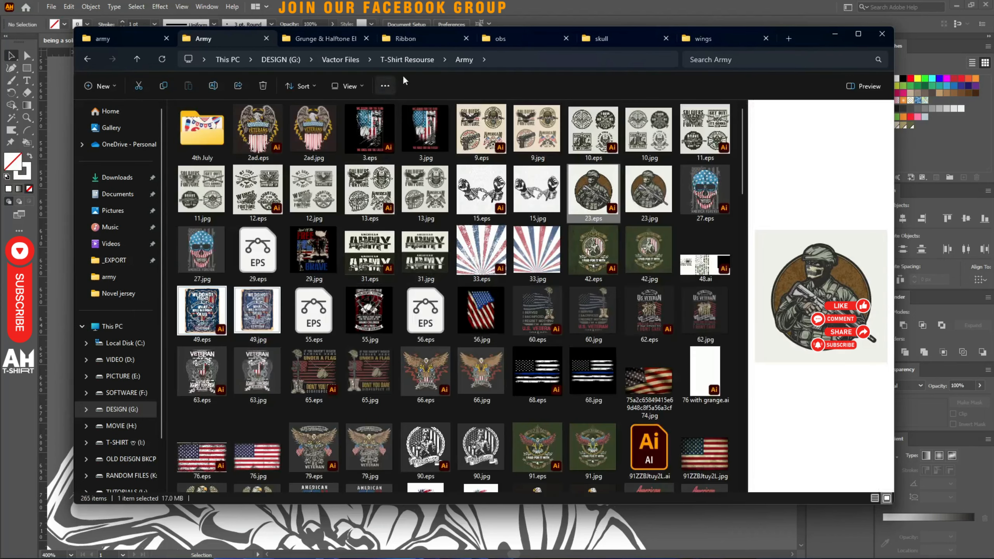
# Open 1268.eps from the skull folder in Illustrator and bring its skull into being a soldier.ai.
pyautogui.click(613, 40)
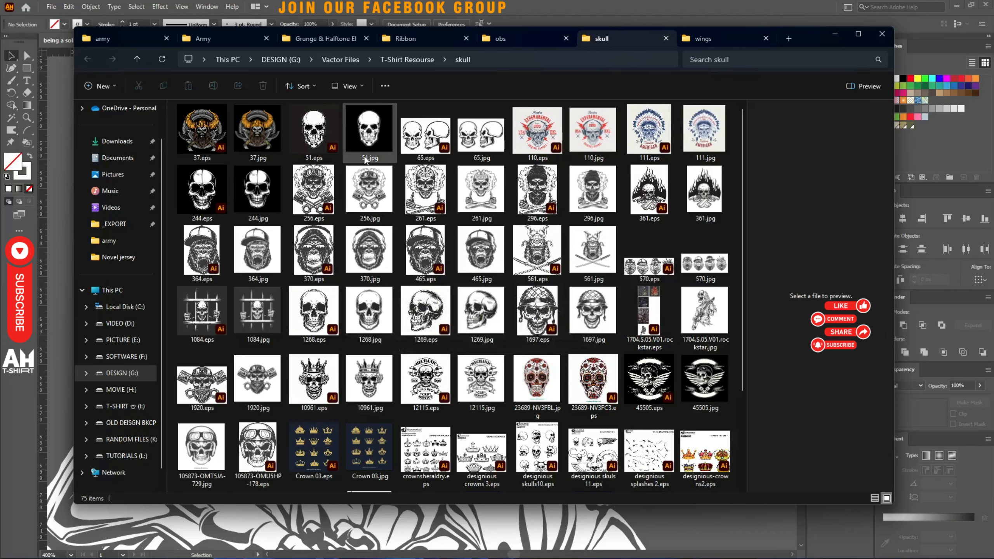
pyautogui.click(369, 130)
pyautogui.click(338, 332)
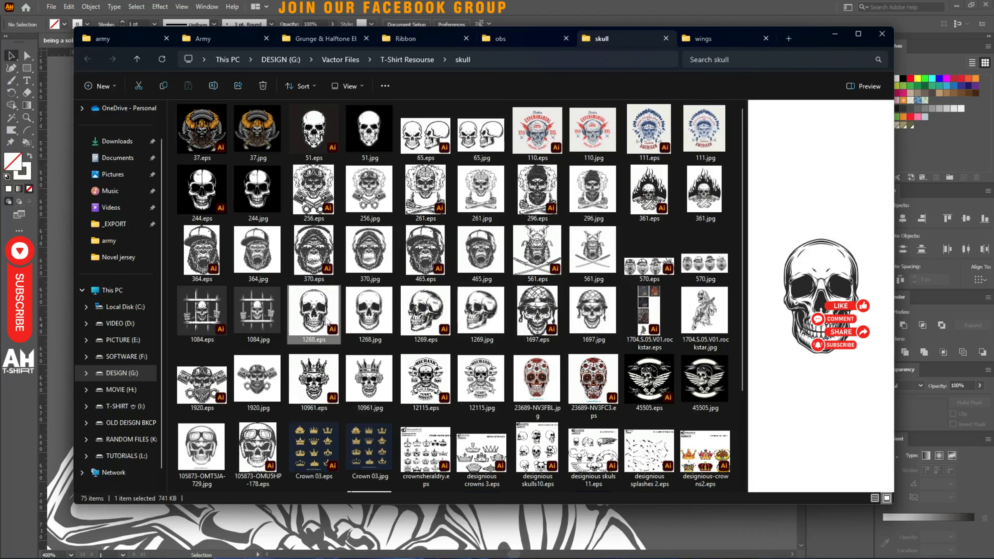
pyautogui.doubleClick(325, 319)
pyautogui.moveTo(382, 314); pyautogui.dragTo(175, 319)
pyautogui.moveTo(199, 329); pyautogui.dragTo(293, 292)
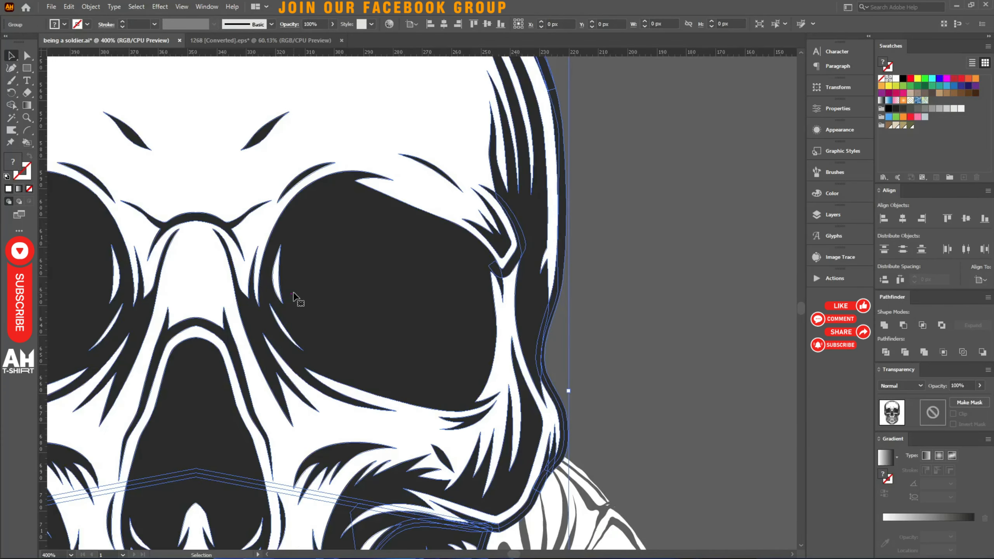
# Scale the skull down to about 54 × 82 px, place it above the headless soldier and deselect it.
pyautogui.scroll(-2, 352, 284)
pyautogui.moveTo(462, 336); pyautogui.dragTo(454, 178)
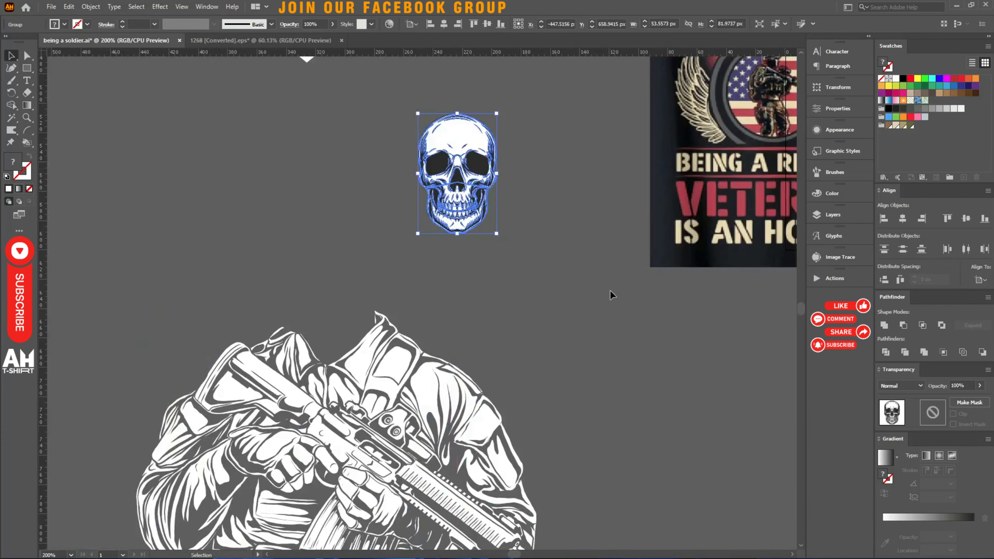
pyautogui.click(610, 291)
# Close the 1268 skull document without saving its changes.
pyautogui.click(304, 40)
pyautogui.hotkey('ctrl', 'w')
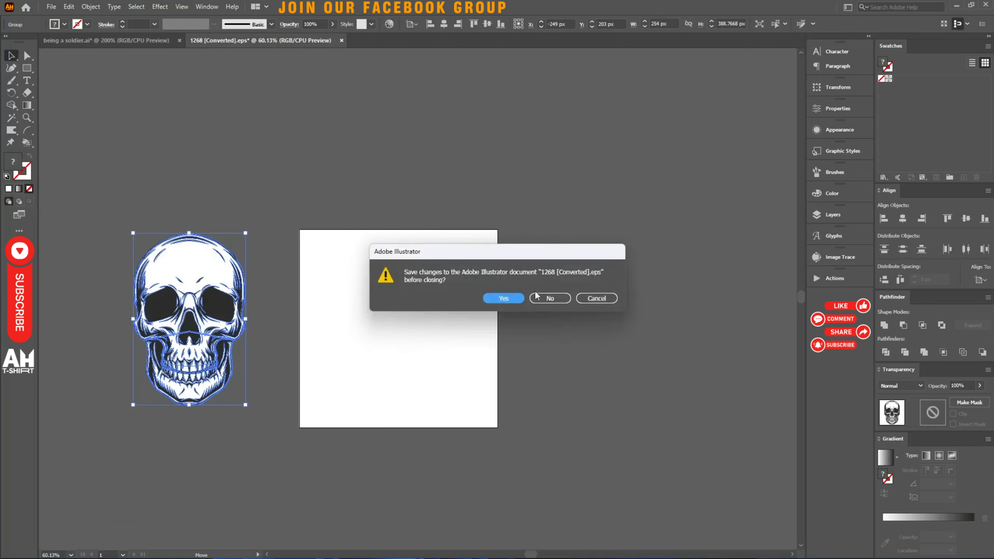
pyautogui.click(551, 299)
# Switch to File Explorer and look through the skull and Army folders for more artwork, previewing 9.jpg, 13.jpg and 12.jpg.
pyautogui.hotkey('alt', 'Tab')
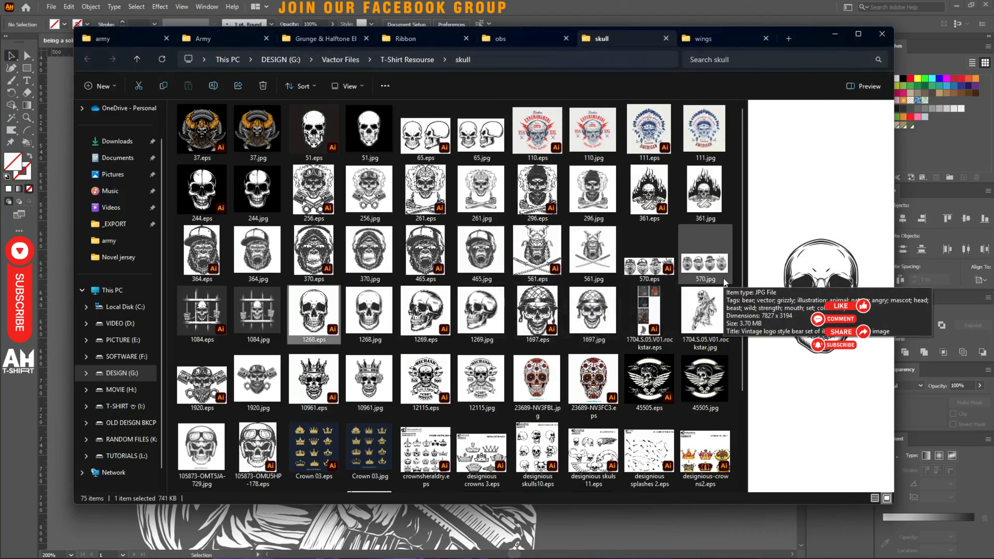
pyautogui.scroll(-3, 444, 336)
pyautogui.scroll(3, 445, 341)
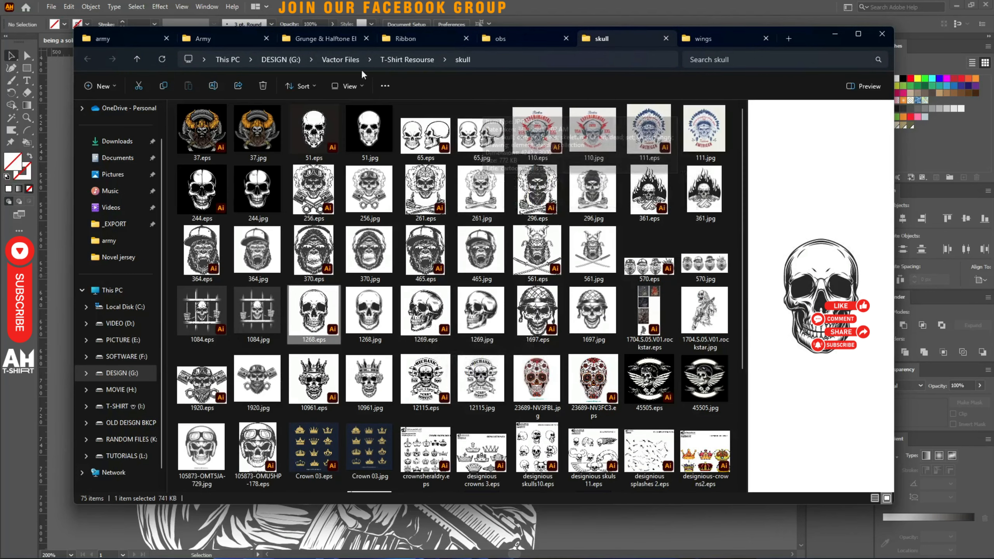
pyautogui.click(236, 40)
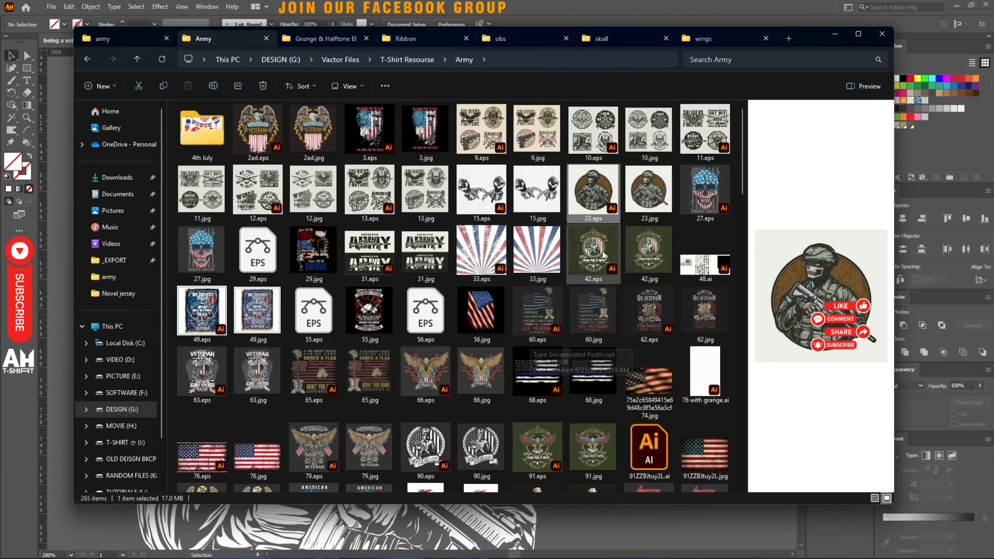
pyautogui.click(529, 134)
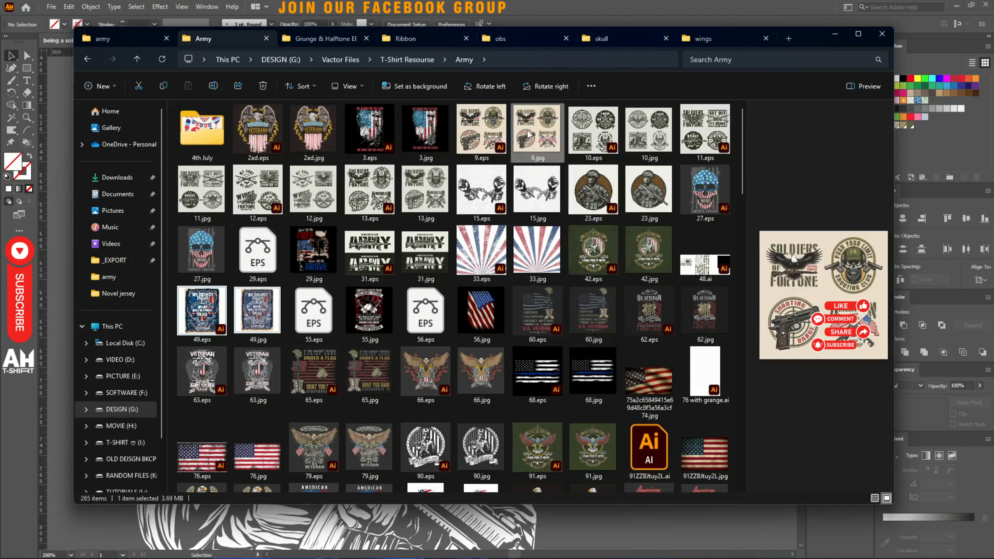
pyautogui.click(418, 199)
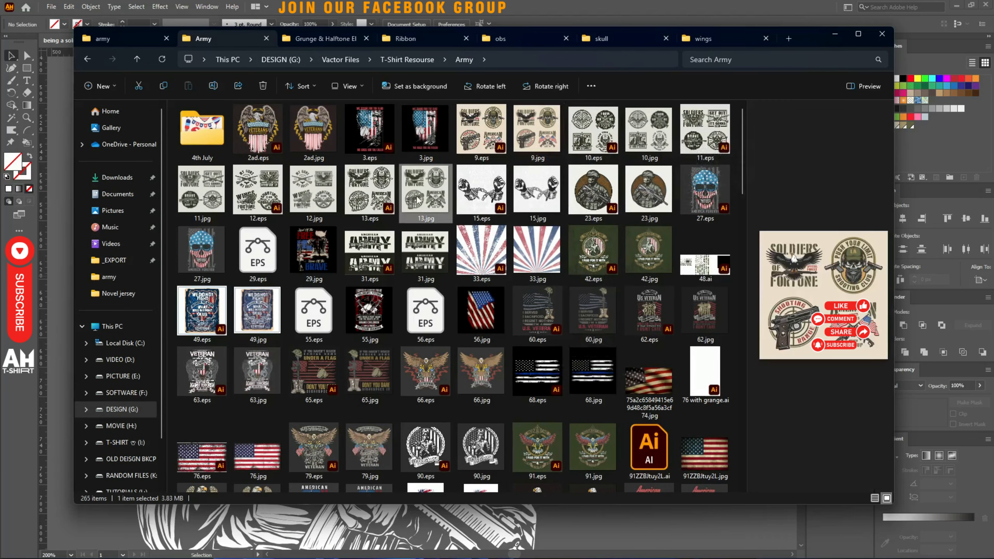
pyautogui.click(329, 200)
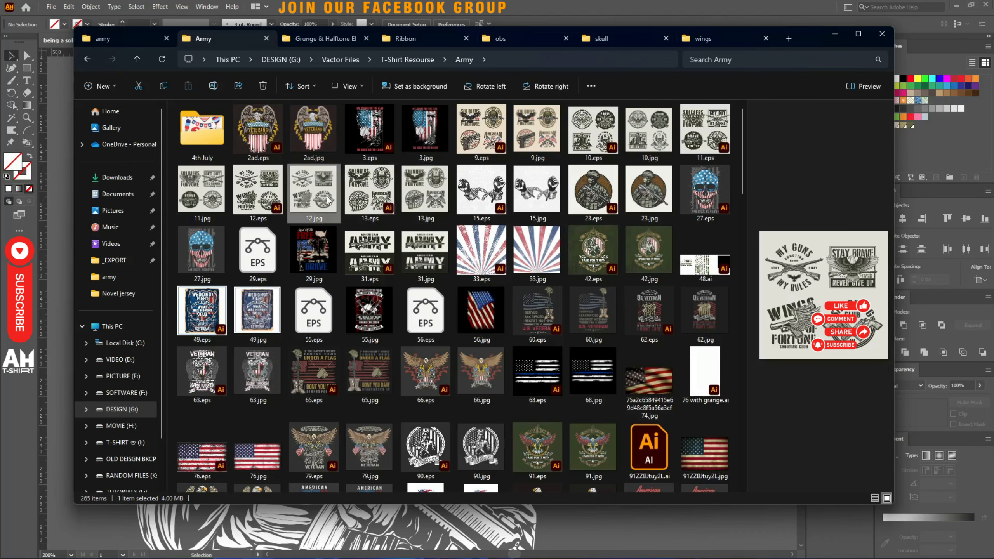
pyautogui.scroll(-5, 592, 357)
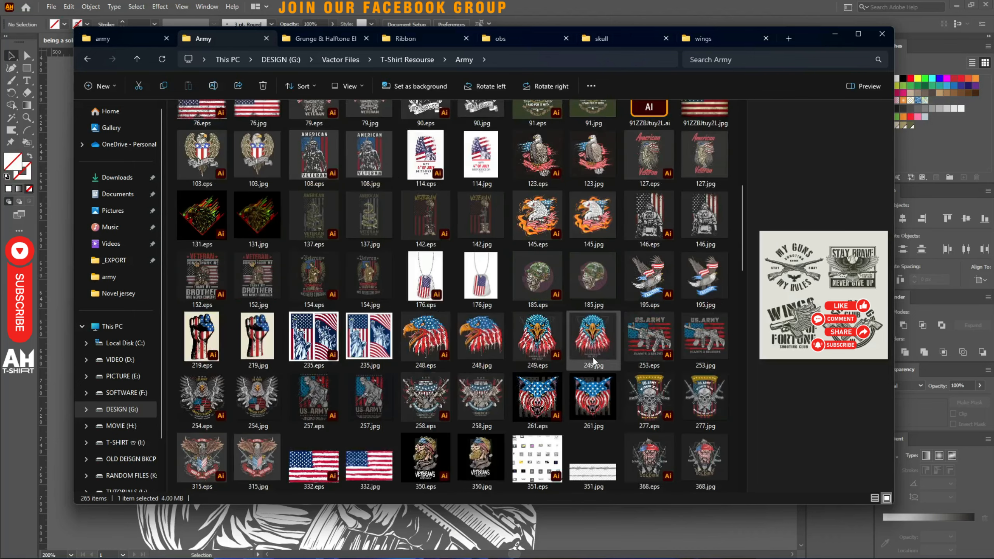
pyautogui.scroll(-3, 593, 358)
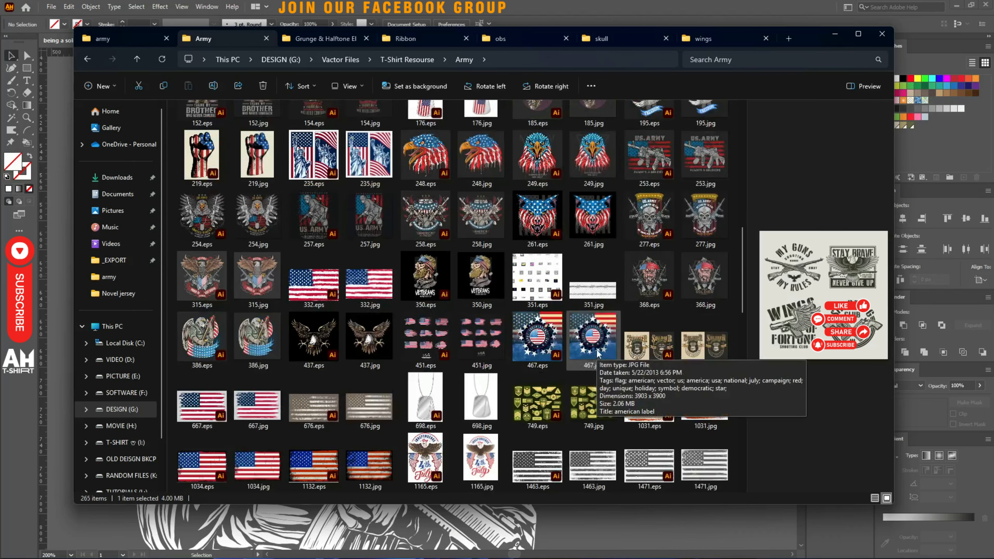
# Open 490.eps from the Army folder in Illustrator and bring the gorilla's green beret into being a soldier.ai.
pyautogui.click(661, 352)
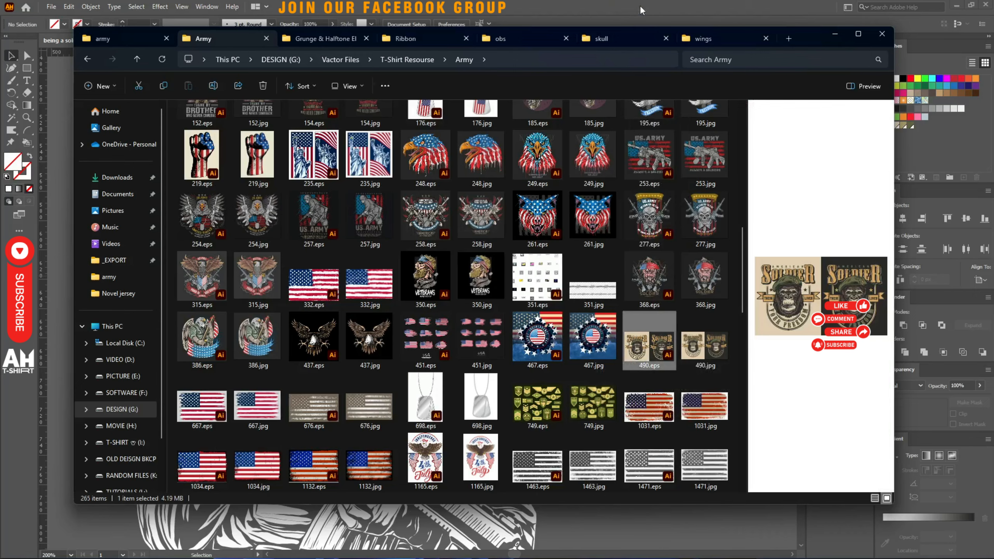
pyautogui.press('Return')
pyautogui.scroll(3, 204, 204)
pyautogui.click(640, 168)
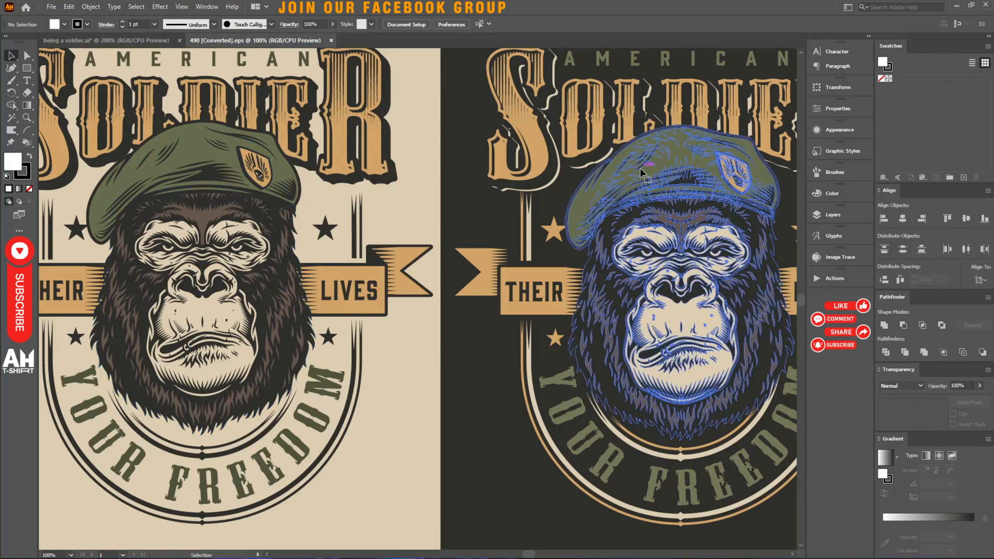
pyautogui.doubleClick(639, 168)
pyautogui.moveTo(640, 168); pyautogui.dragTo(473, 306)
pyautogui.click(557, 372)
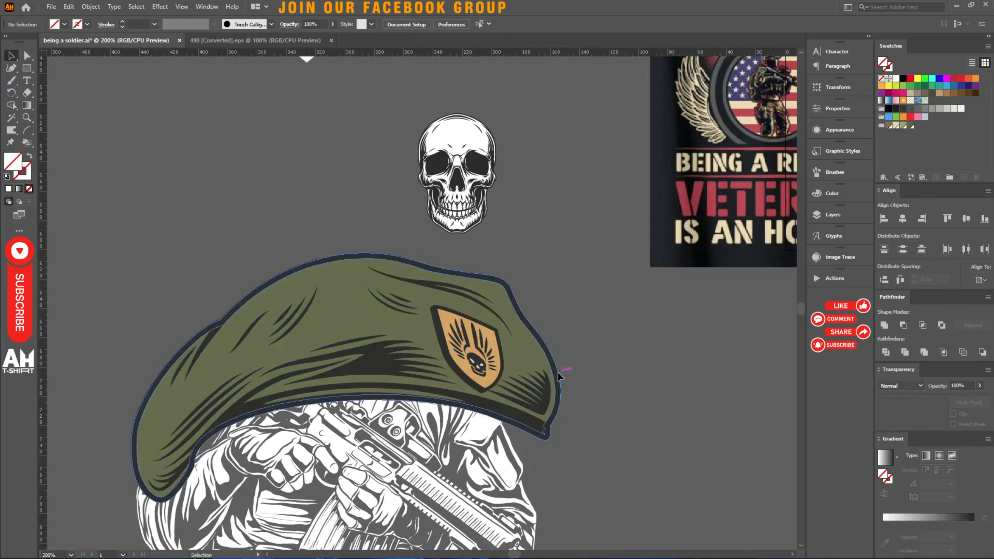
# Scale the beret down to about 129 × 75 px, place it above the skull and deselect it.
pyautogui.click(550, 376)
pyautogui.moveTo(560, 378); pyautogui.dragTo(329, 362)
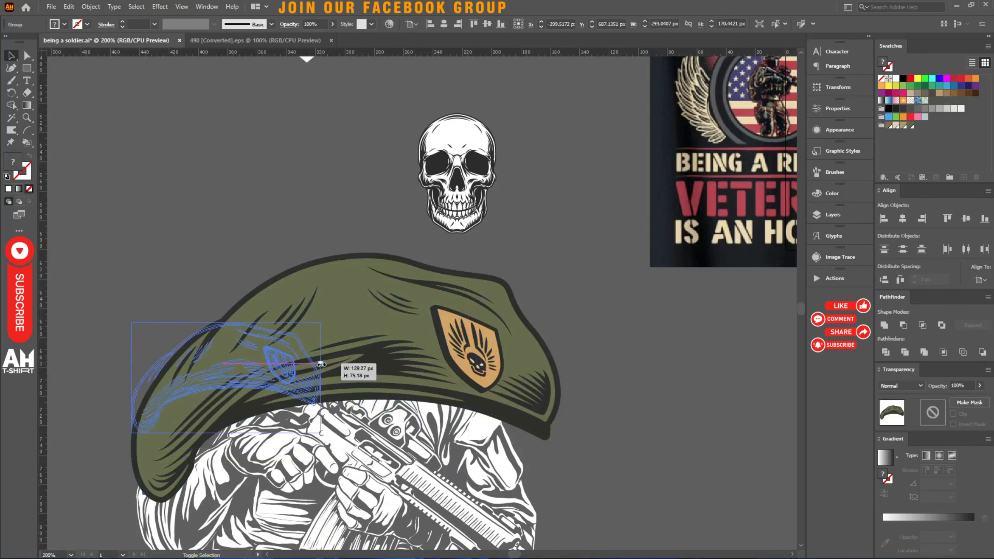
pyautogui.moveTo(267, 366); pyautogui.dragTo(443, 71)
pyautogui.click(556, 203)
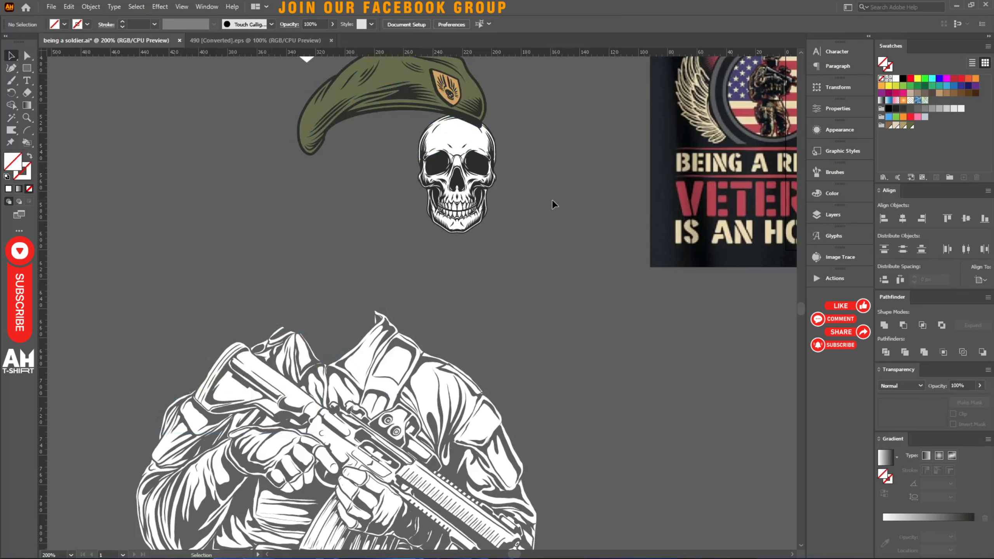
# Close the 490 document and open 13.eps from the Army folder in Illustrator.
pyautogui.click(249, 39)
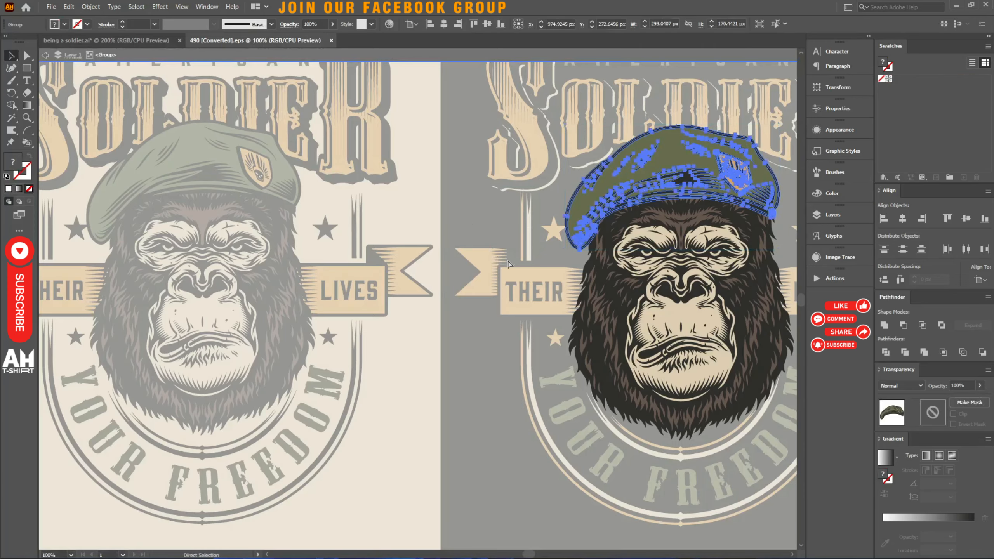
pyautogui.hotkey('ctrl', 'Tab')
pyautogui.click(638, 549)
pyautogui.scroll(3, 422, 322)
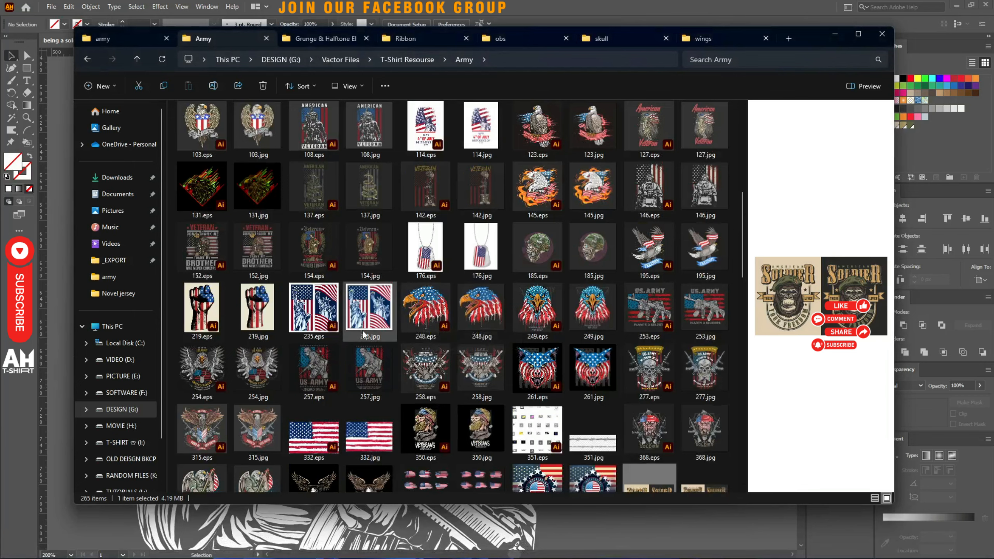
pyautogui.scroll(7, 365, 326)
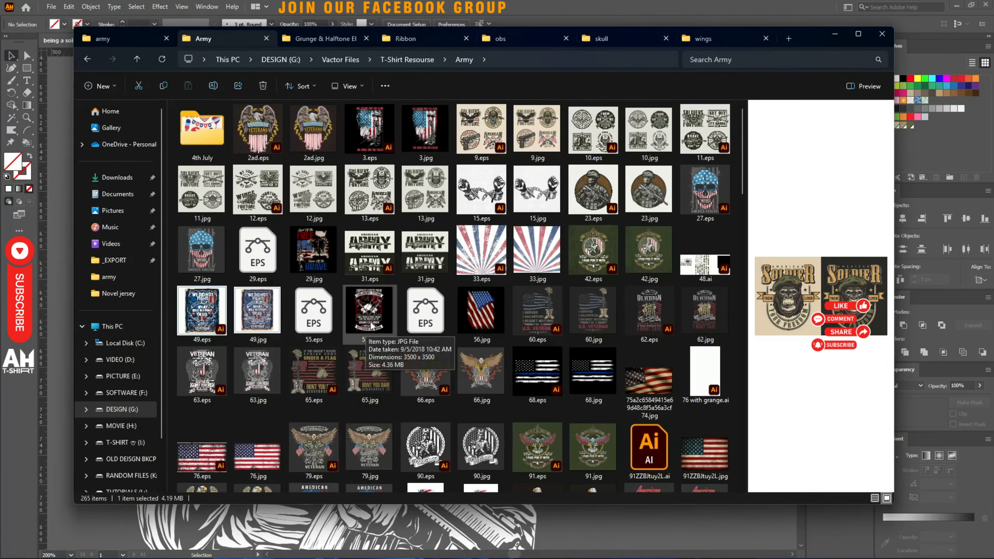
pyautogui.click(394, 190)
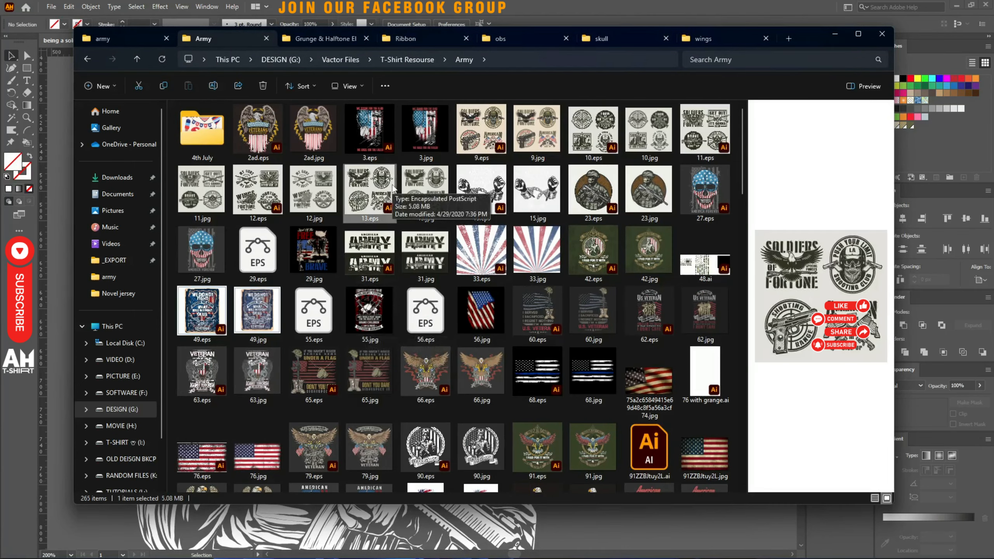
pyautogui.doubleClick(394, 193)
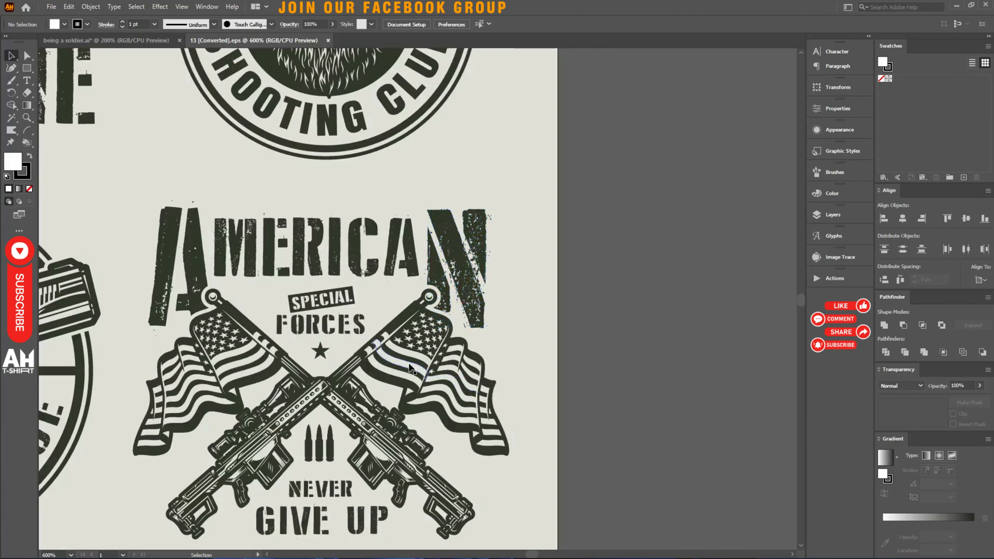
# Isolate one flag-bearing rifle in the American Special Forces badge and bring it into being a soldier.ai above the soldier.
pyautogui.click(409, 368)
pyautogui.doubleClick(408, 363)
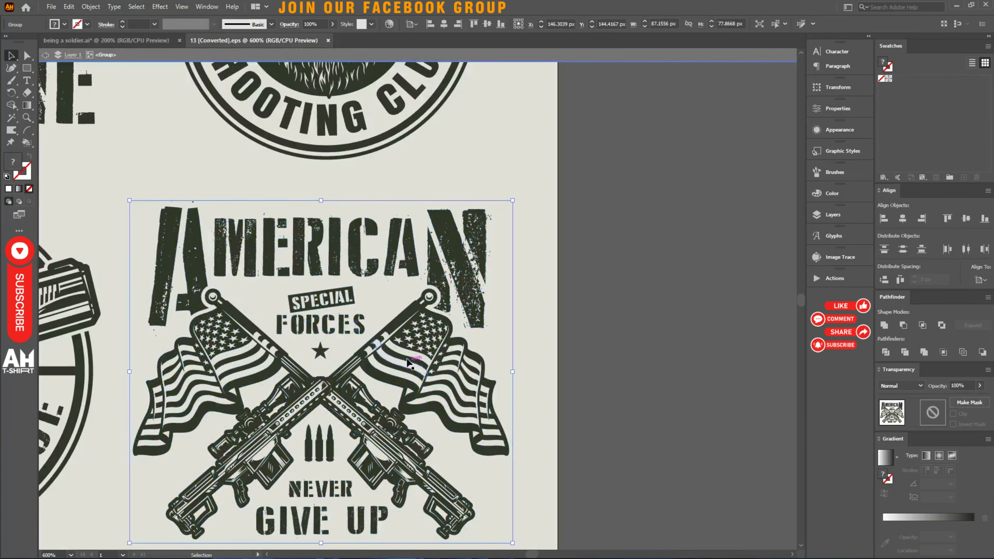
pyautogui.doubleClick(408, 359)
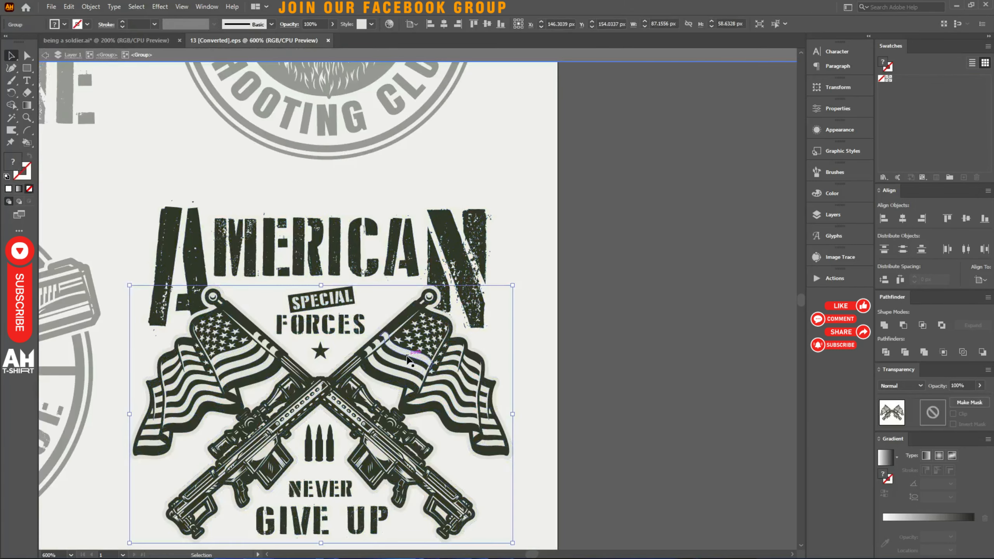
pyautogui.moveTo(407, 357); pyautogui.dragTo(160, 42)
pyautogui.moveTo(322, 279); pyautogui.dragTo(325, 274)
pyautogui.hotkey('ctrl', '-')
pyautogui.hotkey('ctrl', '-')
pyautogui.hotkey('ctrl', '-')
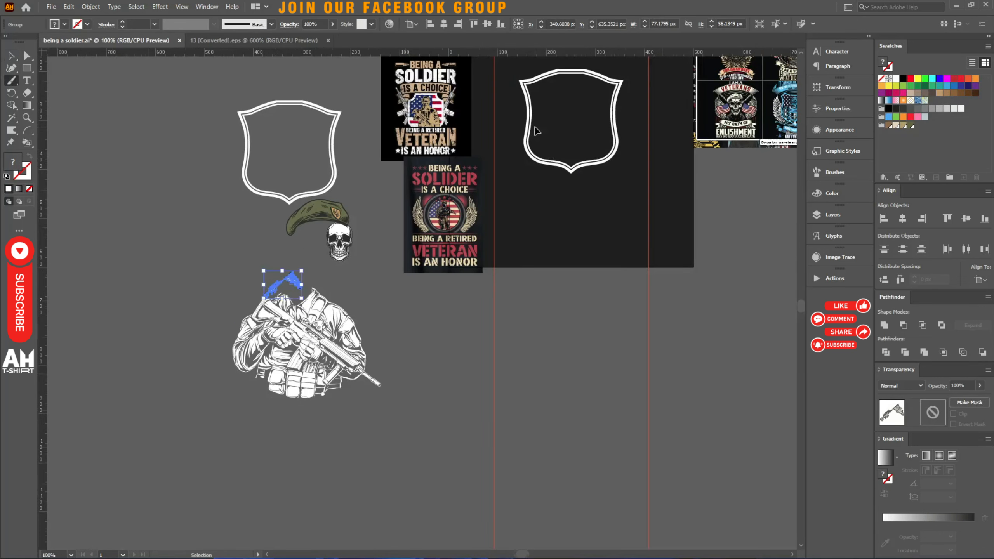
pyautogui.scroll(2, 536, 125)
pyautogui.press('b')
pyautogui.moveTo(443, 166)
pyautogui.mouseDown()
pyautogui.moveTo(614, 124)
pyautogui.moveTo(652, 196)
pyautogui.moveTo(440, 273)
pyautogui.moveTo(409, 148)
pyautogui.mouseUp()
pyautogui.hotkey('ctrl', 'z')
# Cut the American flag out of the rifle group, delete the rifle and paste the flag back on its own.
pyautogui.scroll(-3, 703, 250)
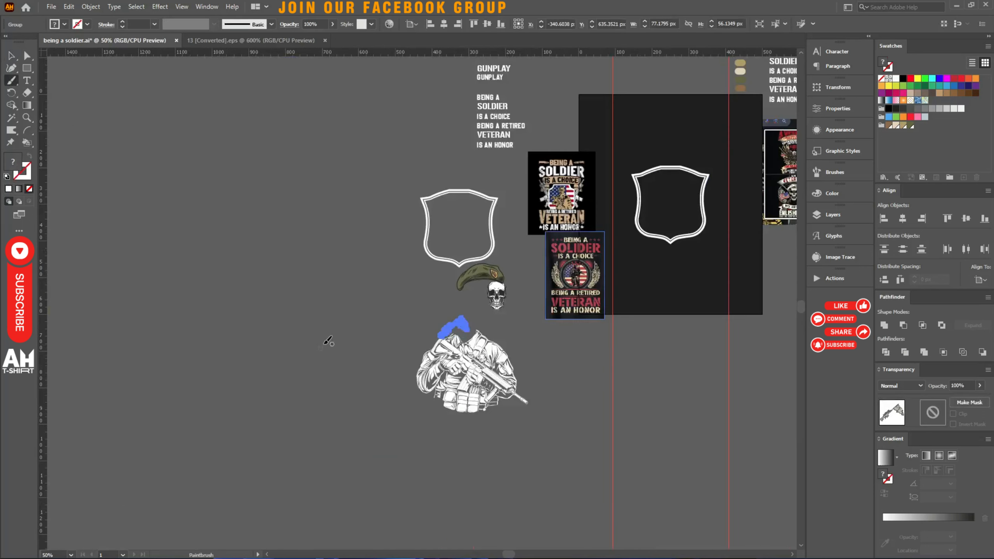
pyautogui.click(462, 320)
pyautogui.scroll(4, 461, 320)
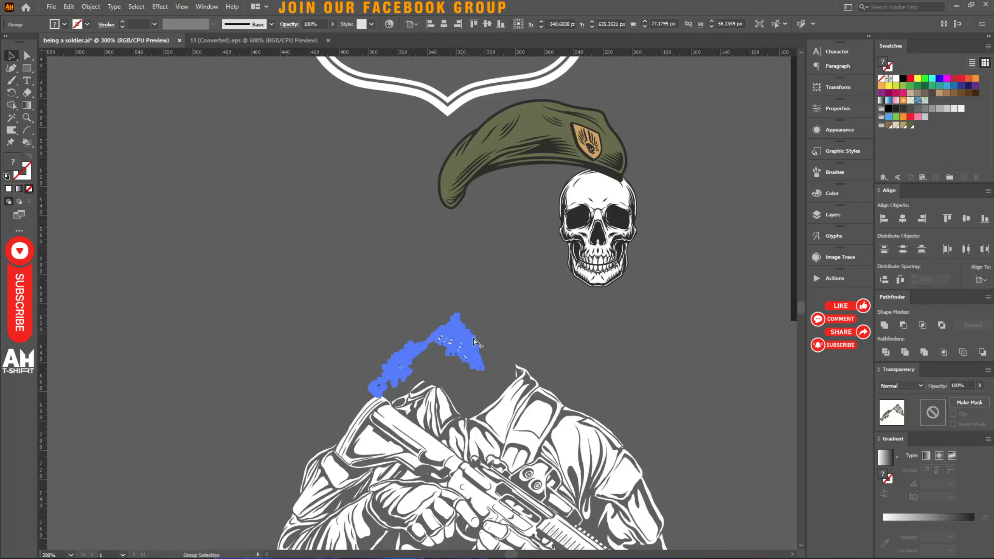
pyautogui.scroll(3, 497, 323)
pyautogui.press('v')
pyautogui.doubleClick(369, 325)
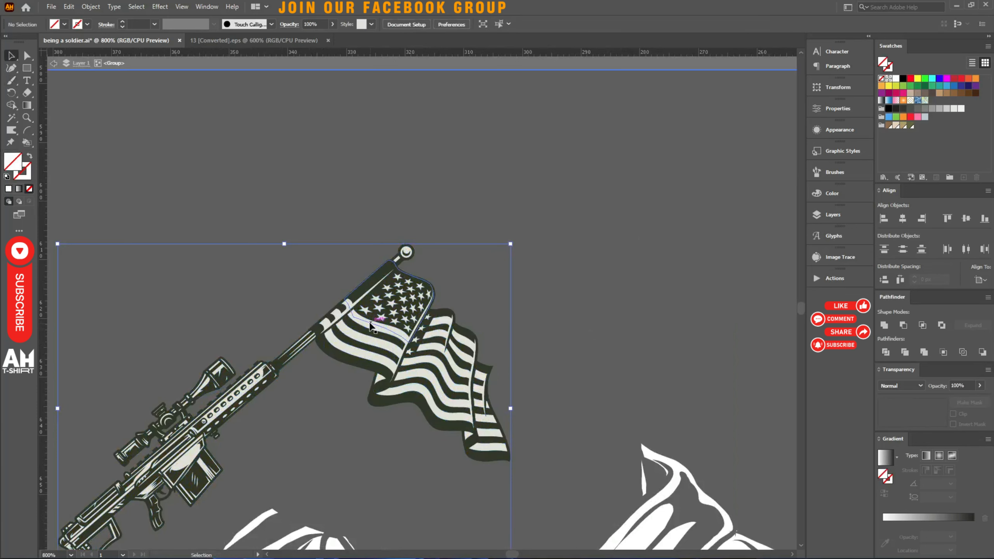
pyautogui.moveTo(369, 324); pyautogui.dragTo(558, 331)
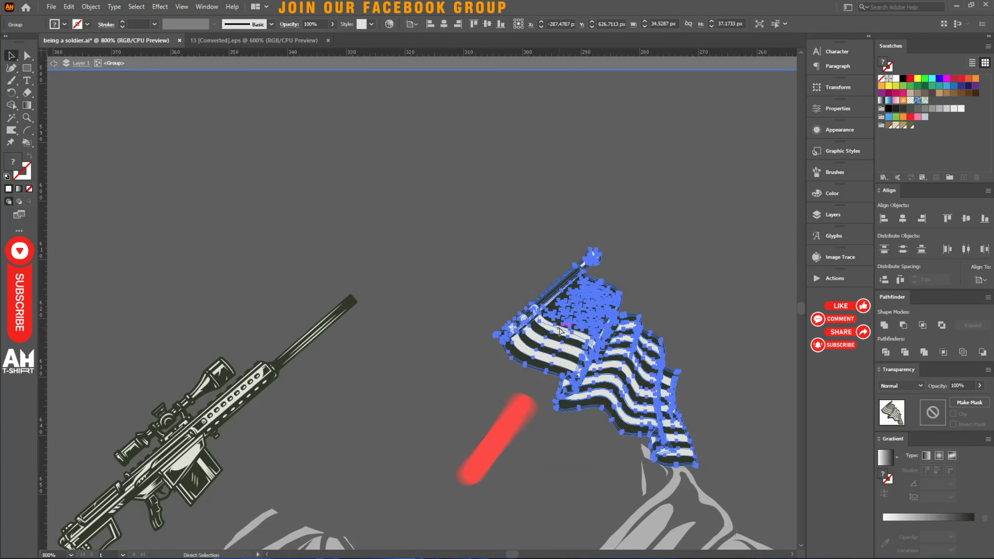
pyautogui.press('Delete')
pyautogui.press('Escape')
pyautogui.moveTo(247, 324); pyautogui.dragTo(399, 333)
pyautogui.press('Delete')
pyautogui.hotkey('ctrl', 'v')
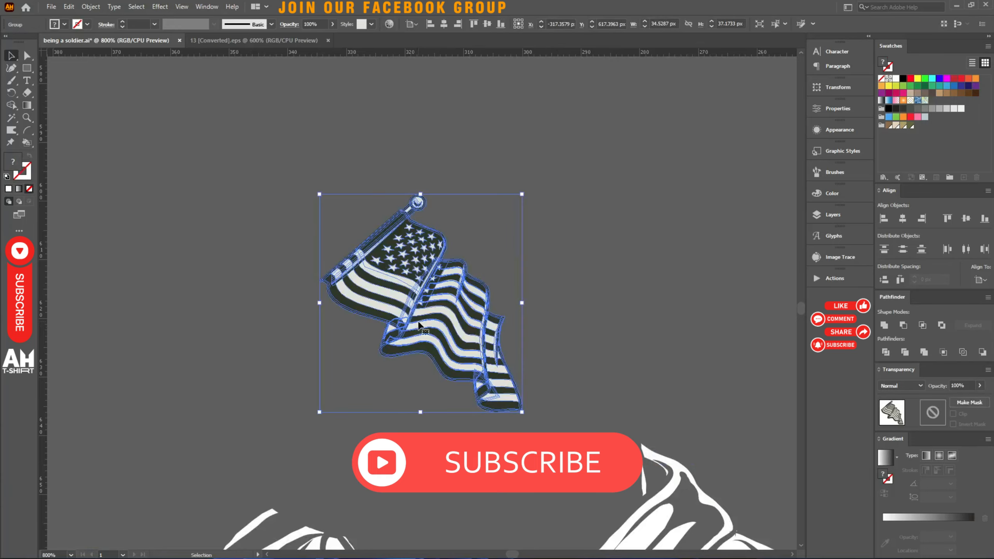
# Move the flag clear of the soldier to the empty canvas left of the beret and deselect it.
pyautogui.hotkey('ctrl', '-')
pyautogui.hotkey('ctrl', '-')
pyautogui.hotkey('ctrl', '-')
pyautogui.moveTo(421, 283); pyautogui.dragTo(130, 165)
pyautogui.click(393, 205)
pyautogui.moveTo(450, 236); pyautogui.dragTo(333, 302)
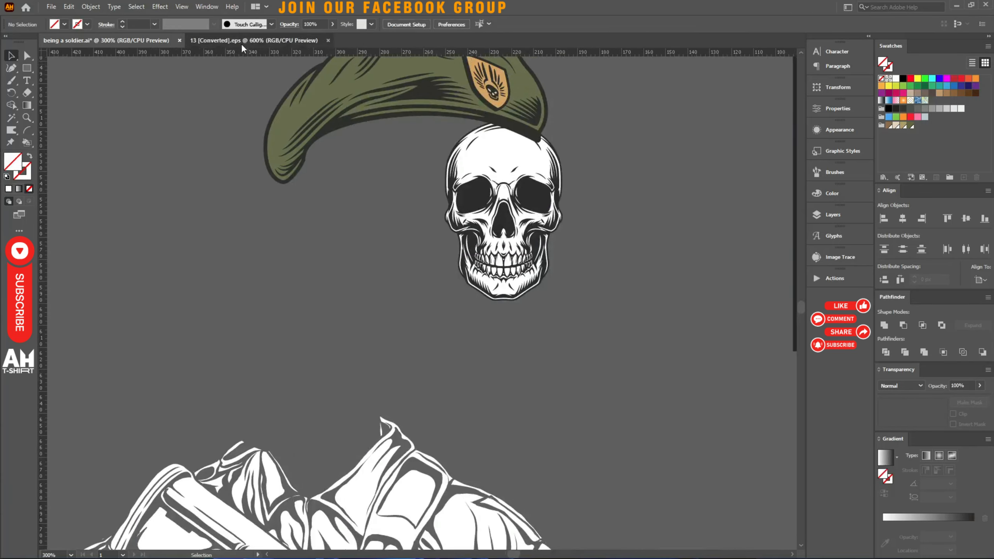
# Bring the star and three bullets from the 13 document's American badge into being a soldier.ai, left of the beret.
pyautogui.click(241, 41)
pyautogui.press('Escape')
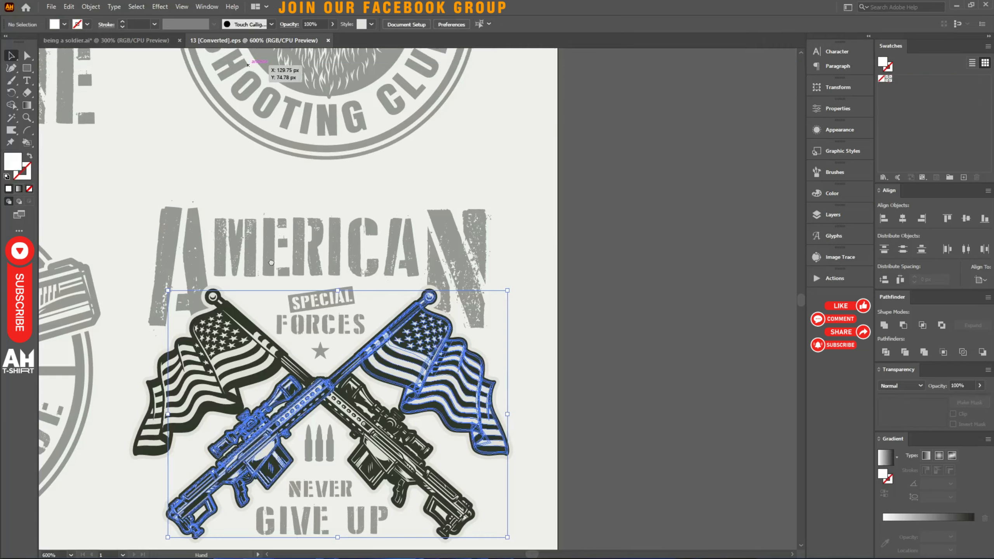
pyautogui.moveTo(282, 260); pyautogui.dragTo(338, 123)
pyautogui.scroll(3, 393, 321)
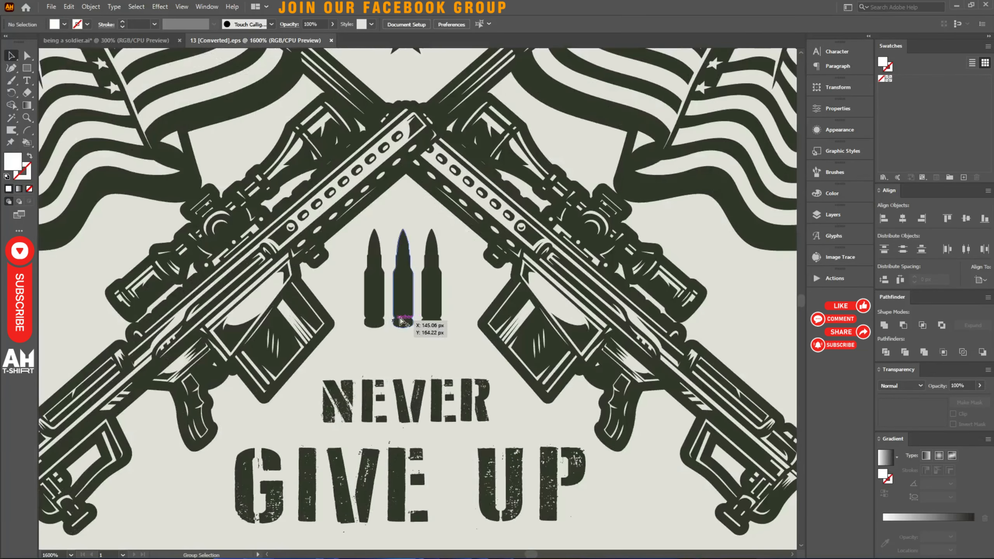
pyautogui.moveTo(407, 304); pyautogui.dragTo(93, 81)
pyautogui.moveTo(81, 40); pyautogui.dragTo(215, 204)
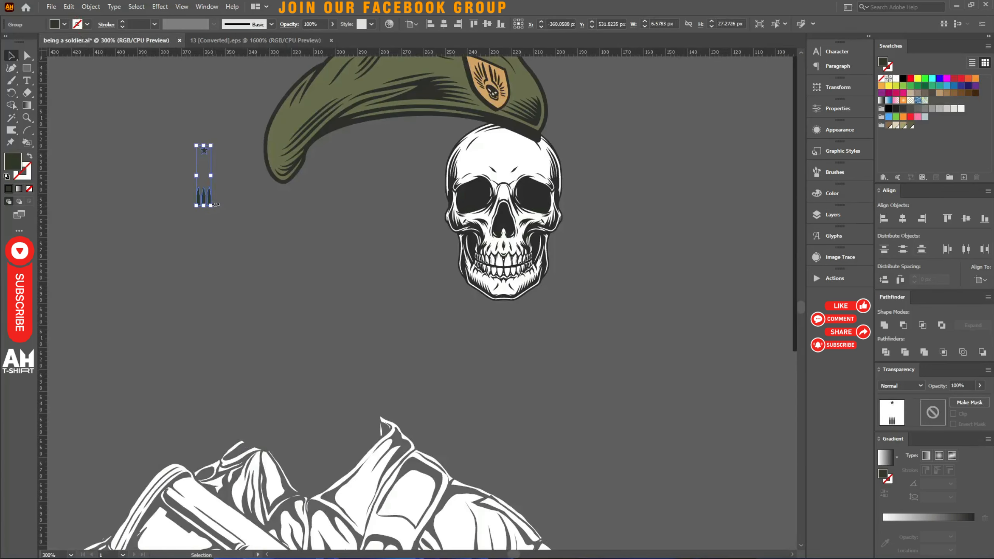
# Isolate the Push Your Limit badge in the 13 document and pull its bearded skull and right-hand pistol out of place.
pyautogui.click(225, 40)
pyautogui.scroll(-3, 379, 268)
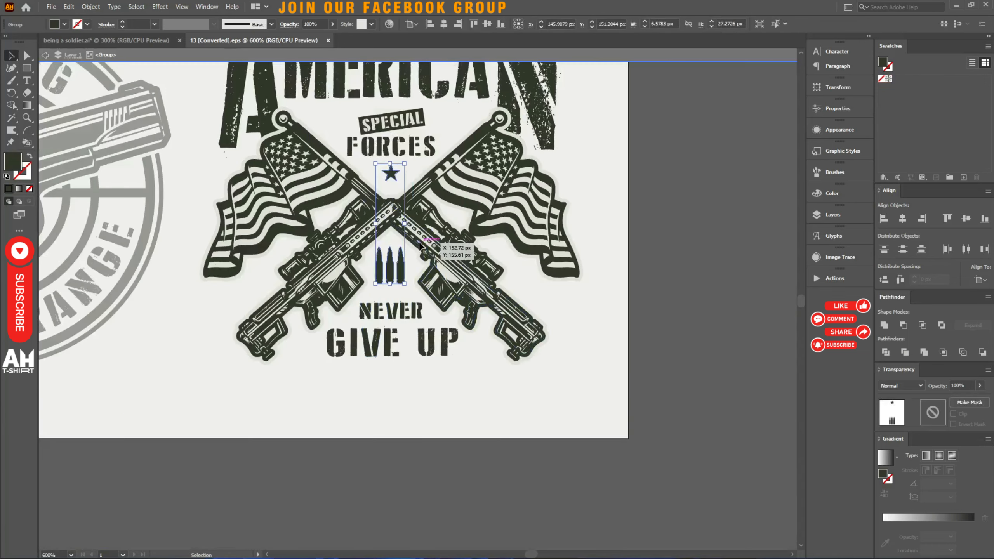
pyautogui.press('Escape')
pyautogui.click(637, 169)
pyautogui.scroll(5, 514, 192)
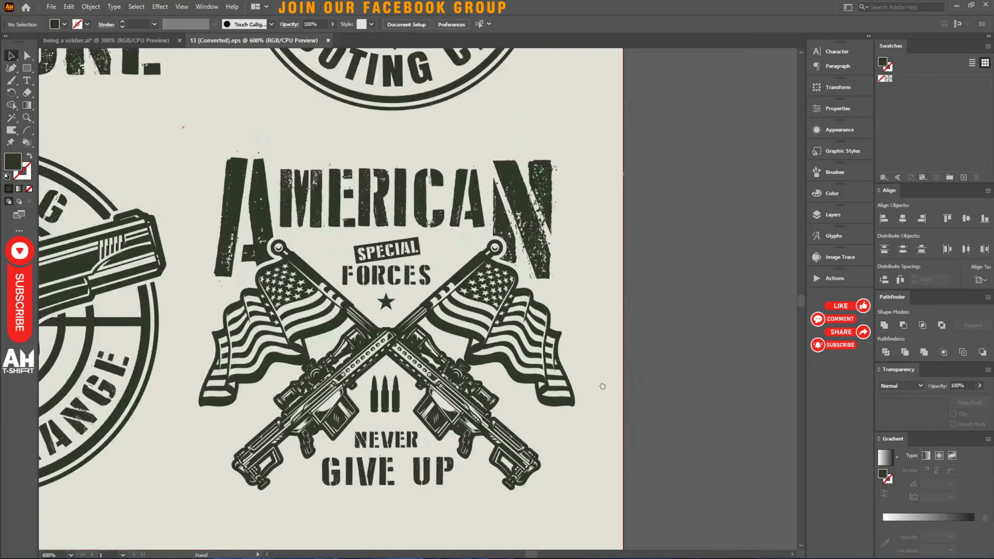
pyautogui.moveTo(515, 192); pyautogui.dragTo(527, 315)
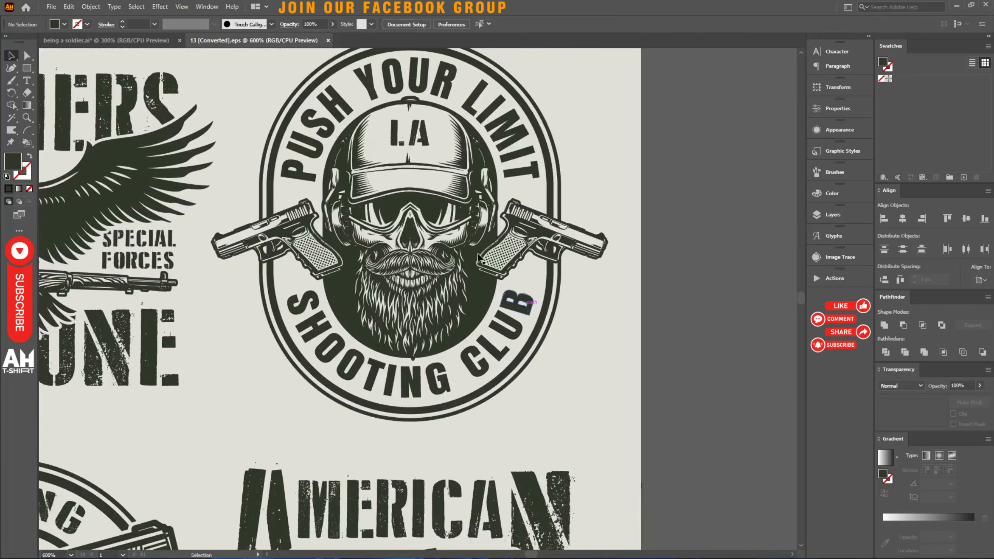
pyautogui.scroll(1, 478, 259)
pyautogui.click(500, 214)
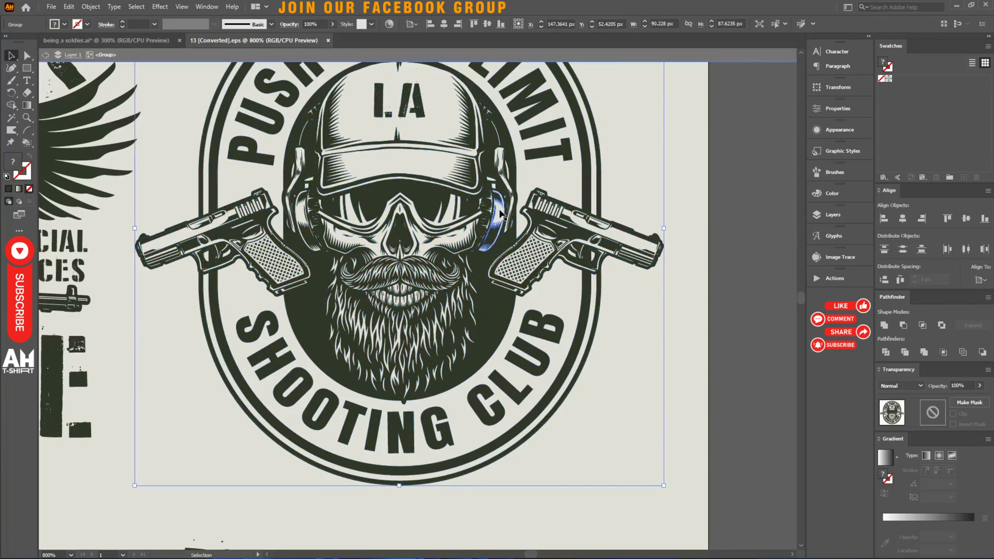
pyautogui.doubleClick(500, 215)
pyautogui.moveTo(428, 216); pyautogui.dragTo(454, 308)
pyautogui.doubleClick(541, 267)
pyautogui.doubleClick(395, 279)
# Close the 13 document without saving its changes and open 11.eps from the Army resource folder.
pyautogui.hotkey('ctrl', 'w')
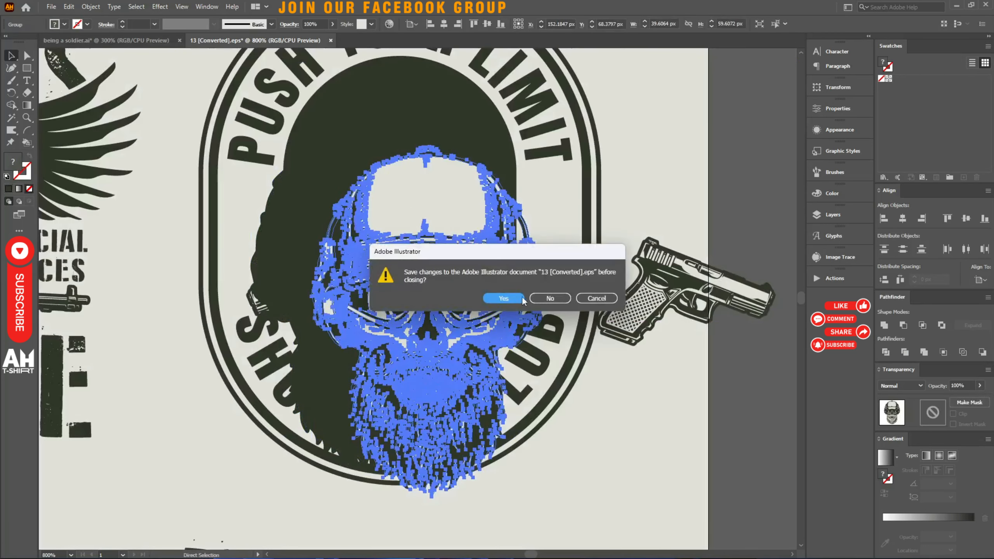
pyautogui.click(549, 300)
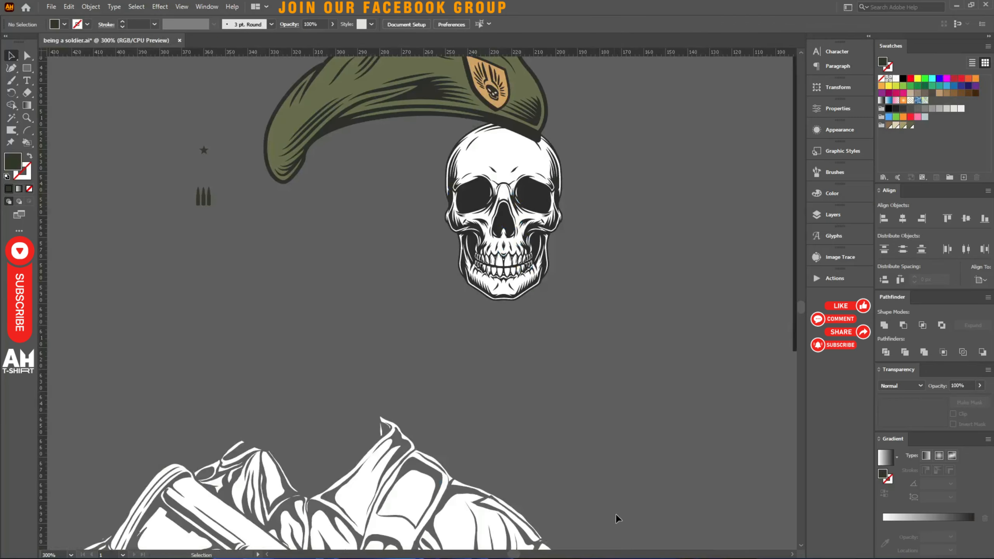
pyautogui.moveTo(623, 551)
pyautogui.click(660, 553)
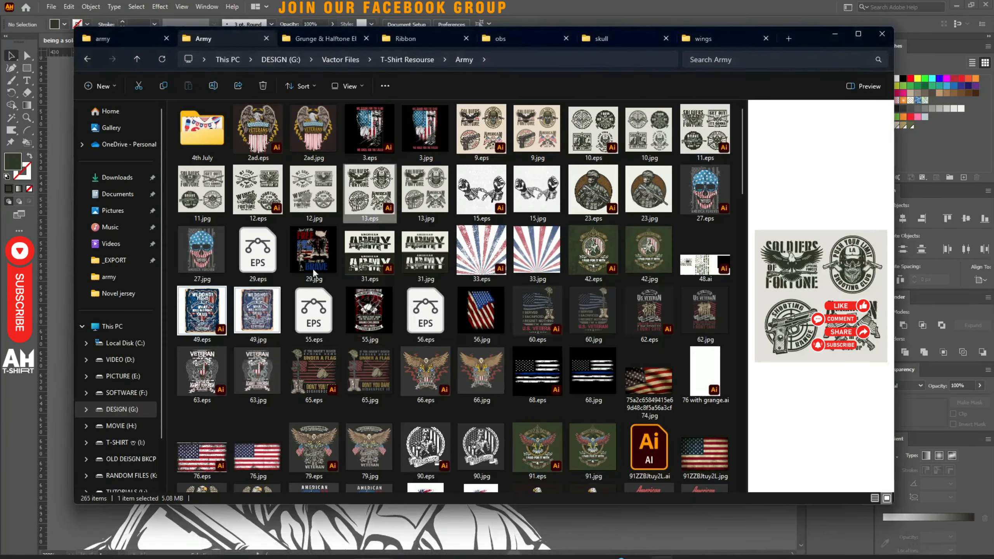
pyautogui.click(206, 190)
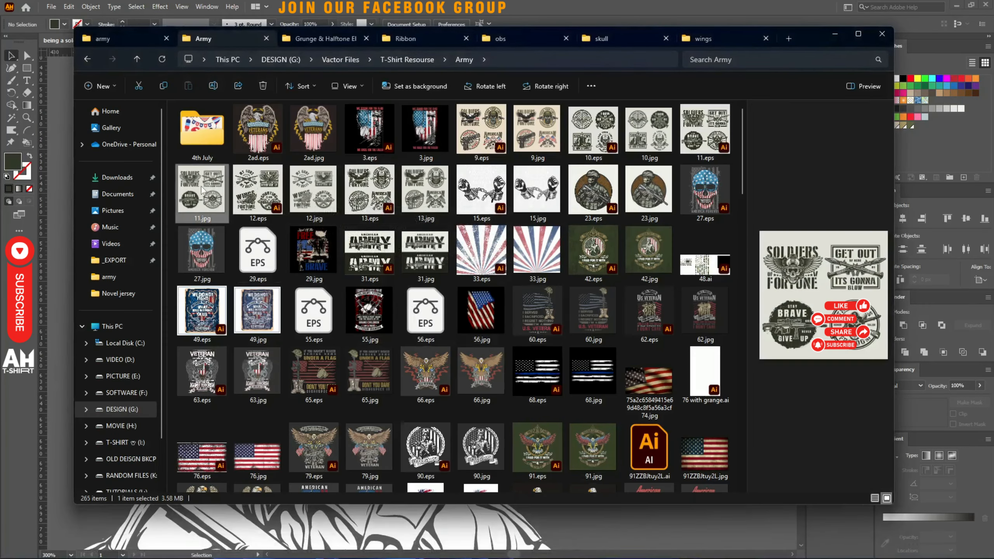
pyautogui.click(692, 143)
pyautogui.moveTo(691, 143); pyautogui.dragTo(610, 7)
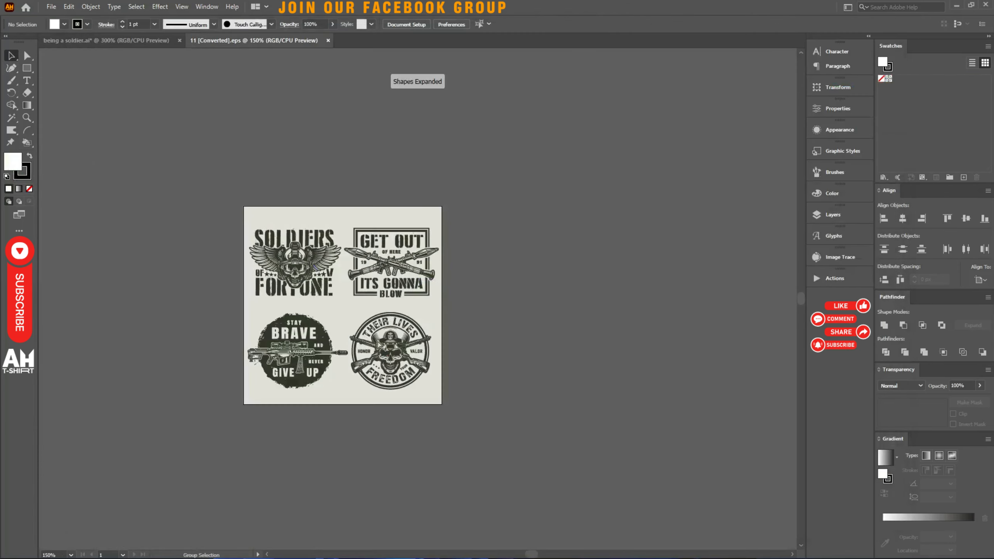
# Isolate the goggles of the Soldiers of Fortune winged skull and copy them into being a soldier.ai.
pyautogui.scroll(2, 380, 345)
pyautogui.scroll(2, 256, 231)
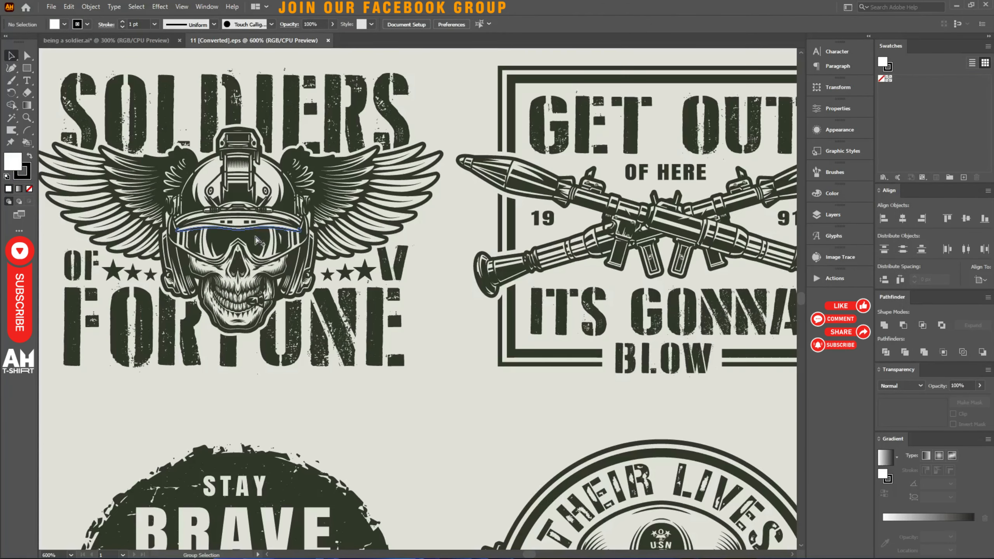
pyautogui.click(265, 250)
pyautogui.doubleClick(266, 251)
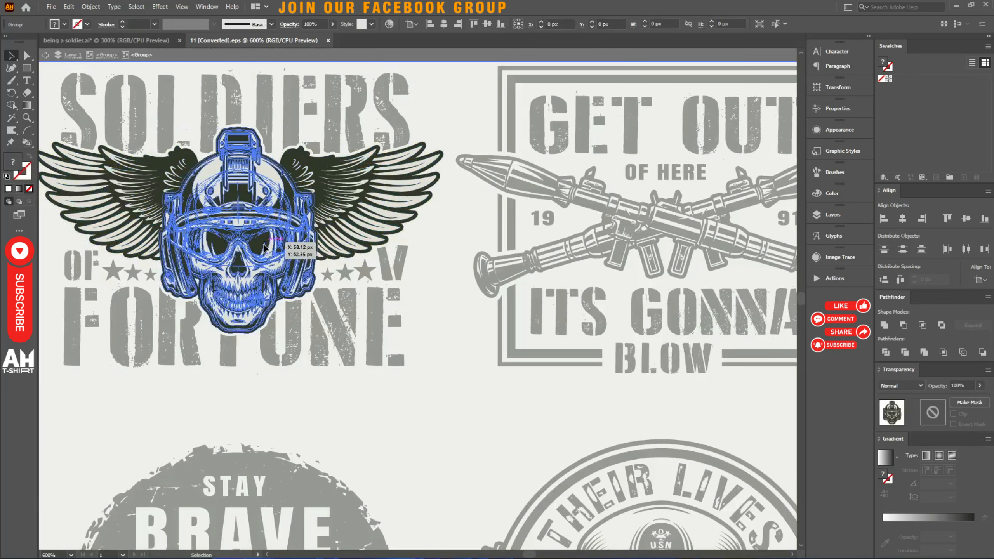
pyautogui.doubleClick(264, 249)
pyautogui.moveTo(265, 248); pyautogui.dragTo(299, 257)
pyautogui.click(373, 271)
pyautogui.scroll(4, 287, 250)
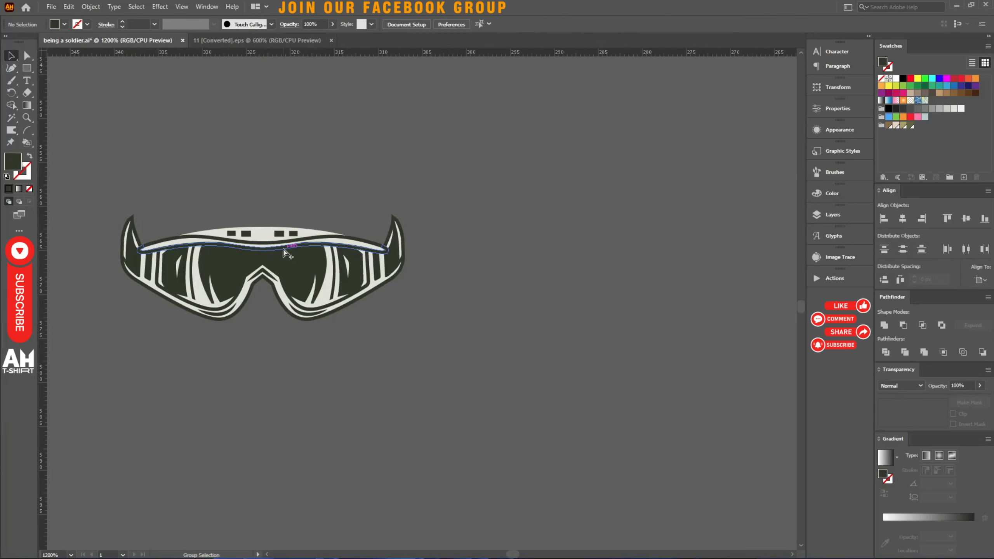
# Leave the isolated goggles group in the 11 document, look over its badges and close the document.
pyautogui.click(245, 39)
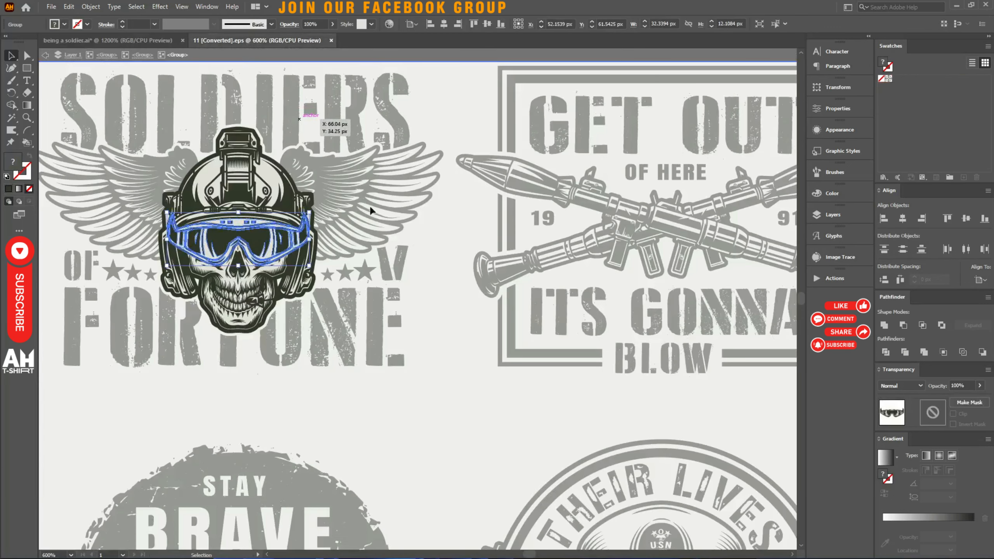
pyautogui.click(390, 219)
pyautogui.doubleClick(447, 372)
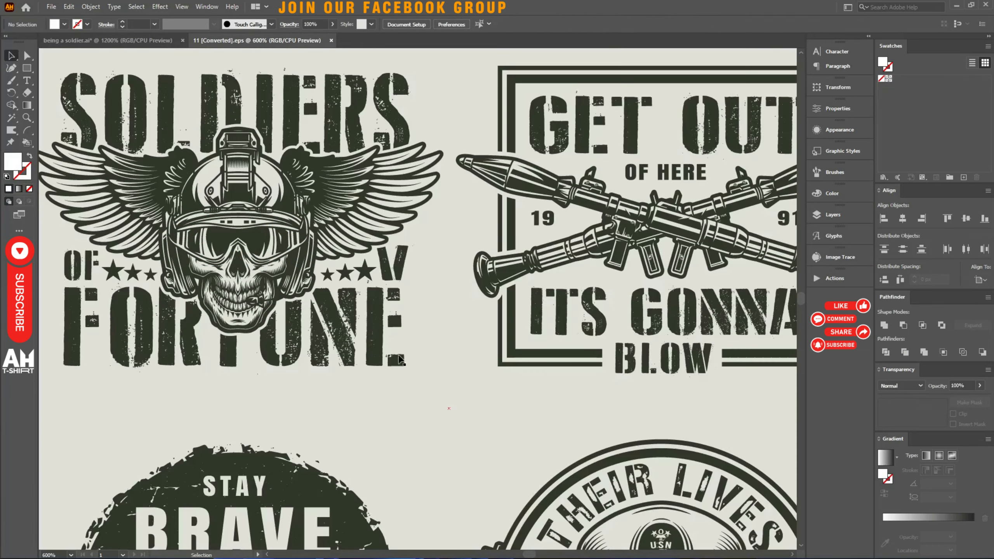
pyautogui.scroll(-2, 595, 400)
pyautogui.moveTo(486, 318); pyautogui.dragTo(520, 296)
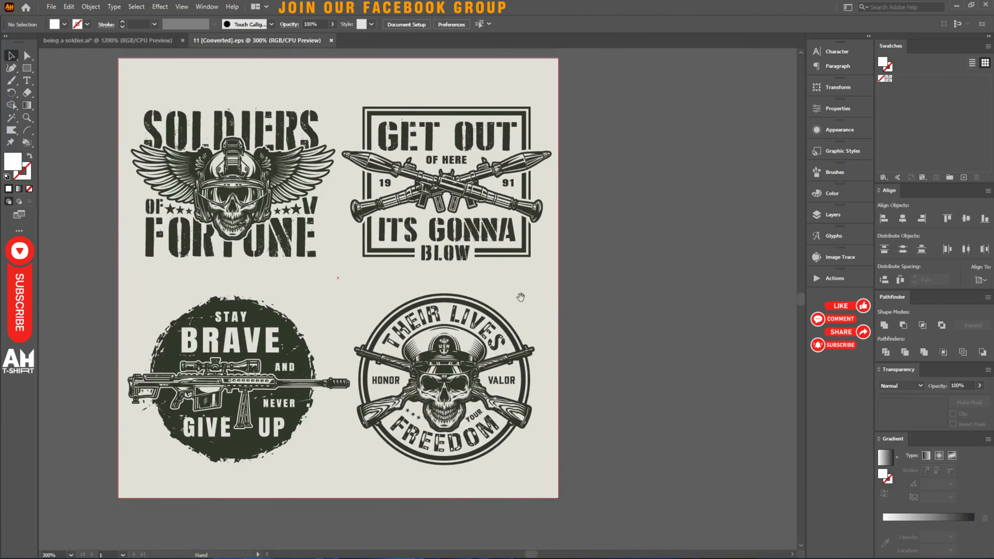
pyautogui.hotkey('ctrl', 'w')
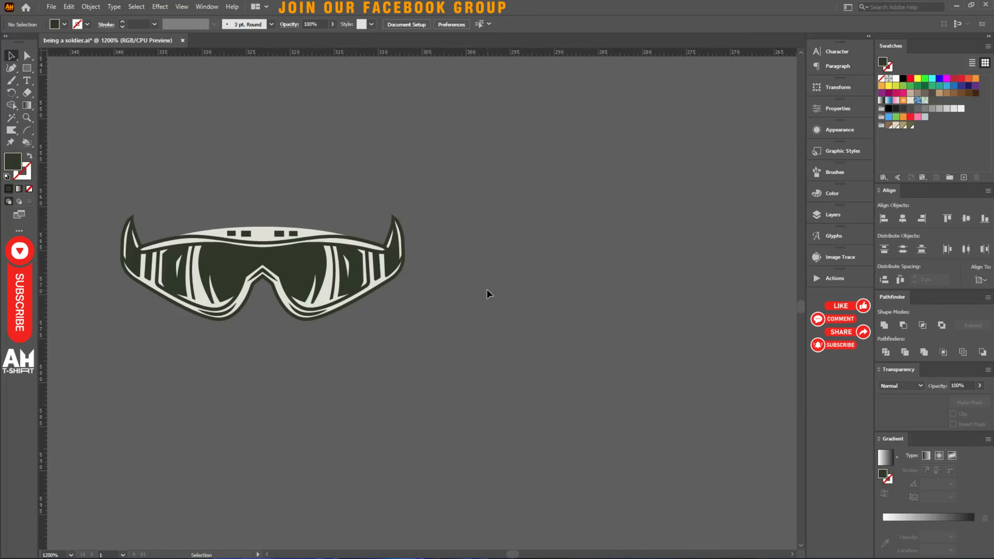
# Move the goggles closer to the skull and shift the skull down clear of the beret.
pyautogui.scroll(-2, 486, 289)
pyautogui.moveTo(486, 289); pyautogui.dragTo(311, 283)
pyautogui.moveTo(154, 266); pyautogui.dragTo(349, 308)
pyautogui.moveTo(554, 251); pyautogui.dragTo(392, 335)
pyautogui.moveTo(485, 247); pyautogui.dragTo(450, 305)
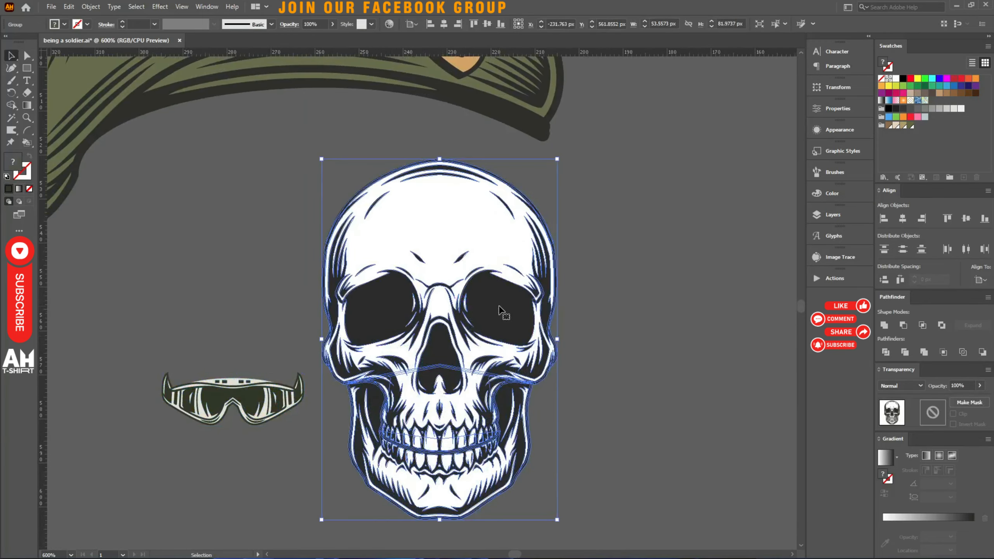
# Trim the skull artwork and delete all its dark areas inside the group, leaving only the white shapes.
pyautogui.click(906, 353)
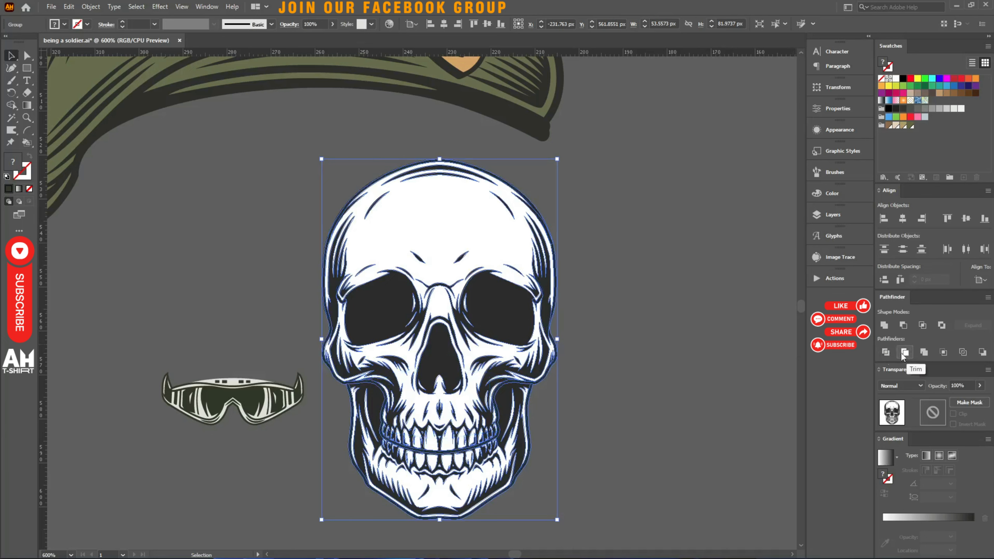
pyautogui.doubleClick(509, 309)
pyautogui.press('y')
pyautogui.click(506, 310)
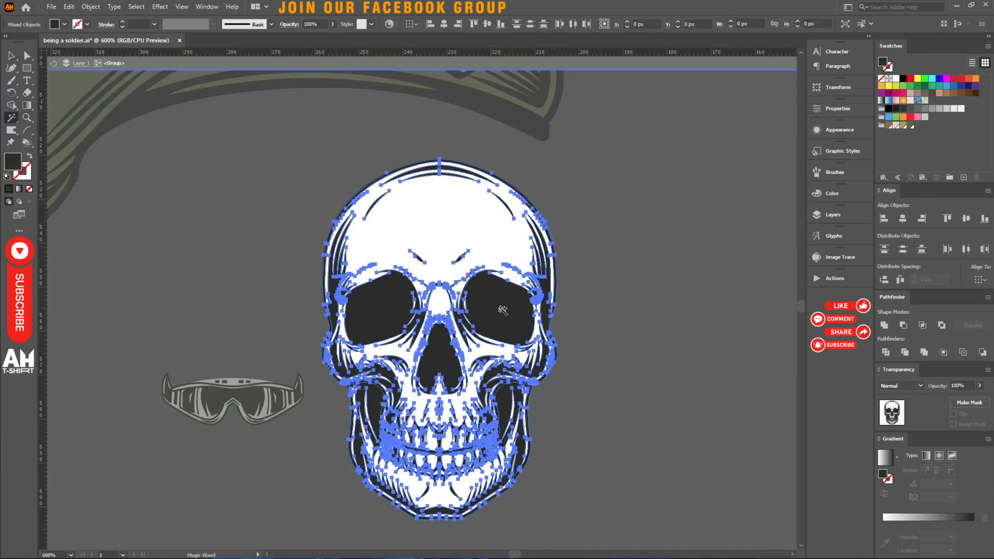
pyautogui.press('Delete')
pyautogui.press('Escape')
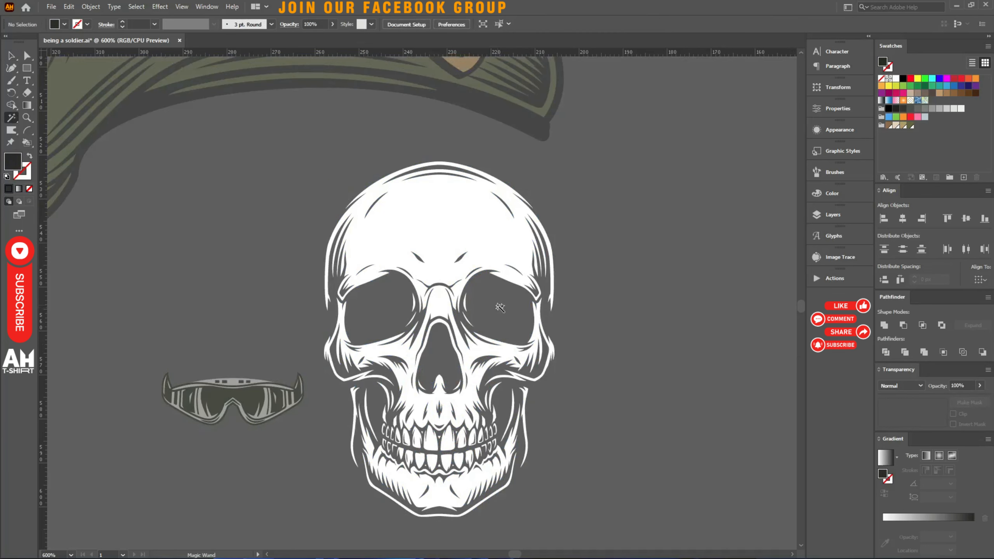
pyautogui.press('v')
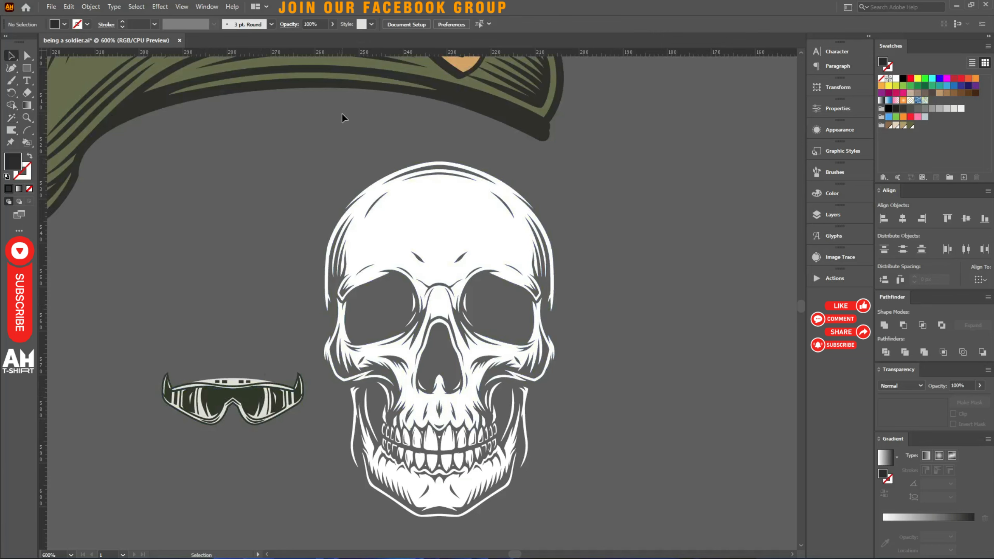
# Scale the beret down to about 73 by 42 px and place it above the skull.
pyautogui.moveTo(342, 113); pyautogui.dragTo(386, 249)
pyautogui.click(378, 190)
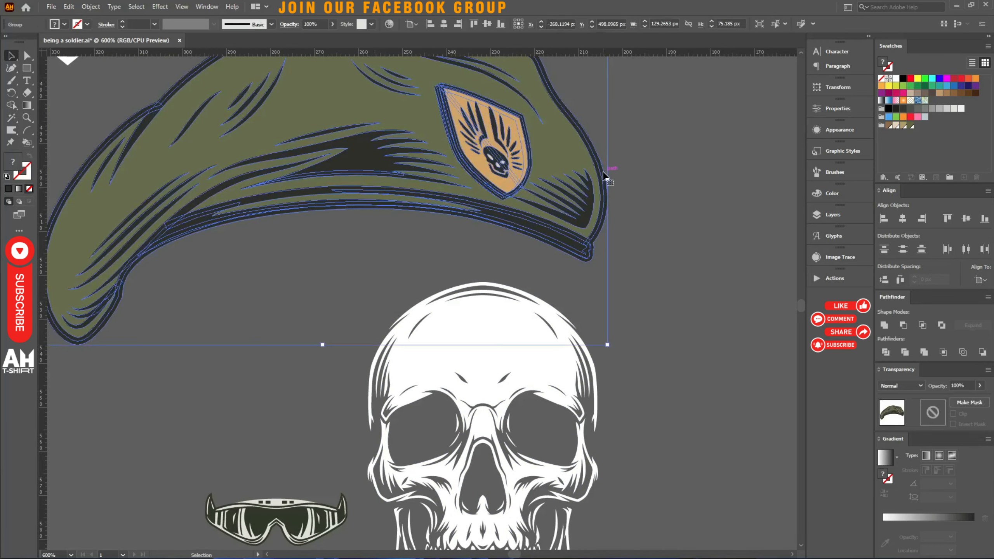
pyautogui.moveTo(604, 177); pyautogui.dragTo(359, 180)
pyautogui.moveTo(271, 165); pyautogui.dragTo(451, 192)
# Trim the beret artwork, delete all its dark areas inside the group and leave isolation.
pyautogui.click(904, 352)
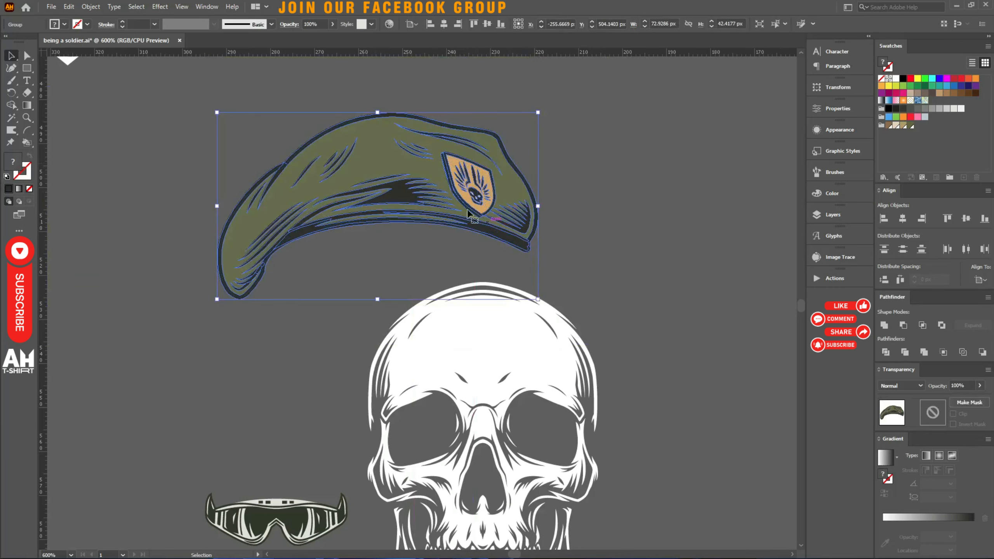
pyautogui.doubleClick(489, 236)
pyautogui.press('y')
pyautogui.click(500, 236)
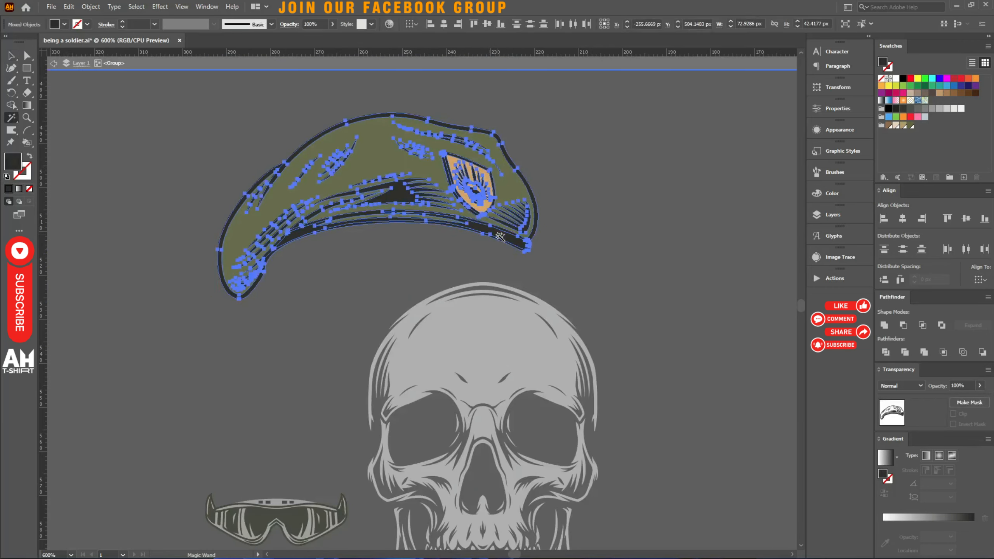
pyautogui.press('Delete')
pyautogui.press('v')
pyautogui.doubleClick(539, 229)
# Fill the whole beret, including its badge, with the orange-red swatch and deselect it.
pyautogui.scroll(1, 539, 229)
pyautogui.click(539, 229)
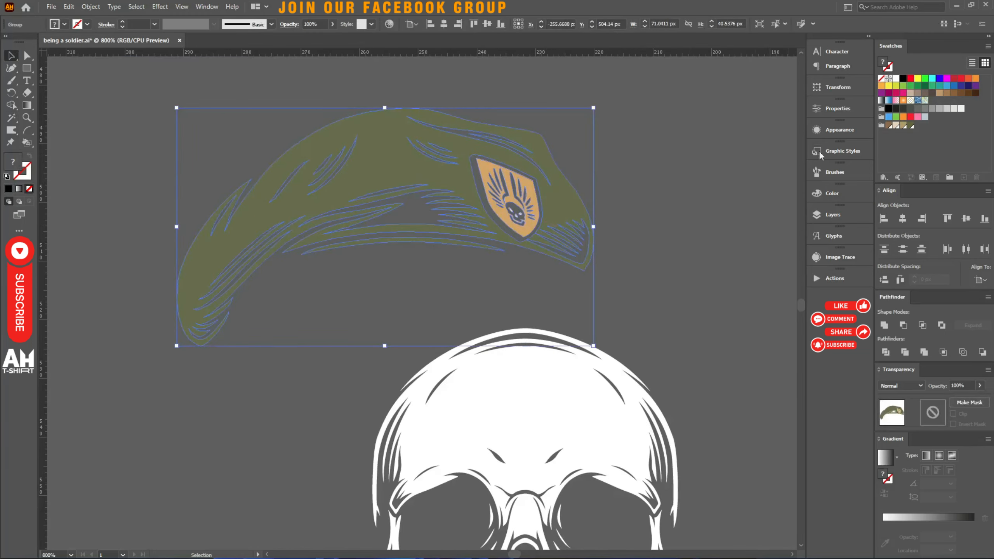
pyautogui.click(896, 80)
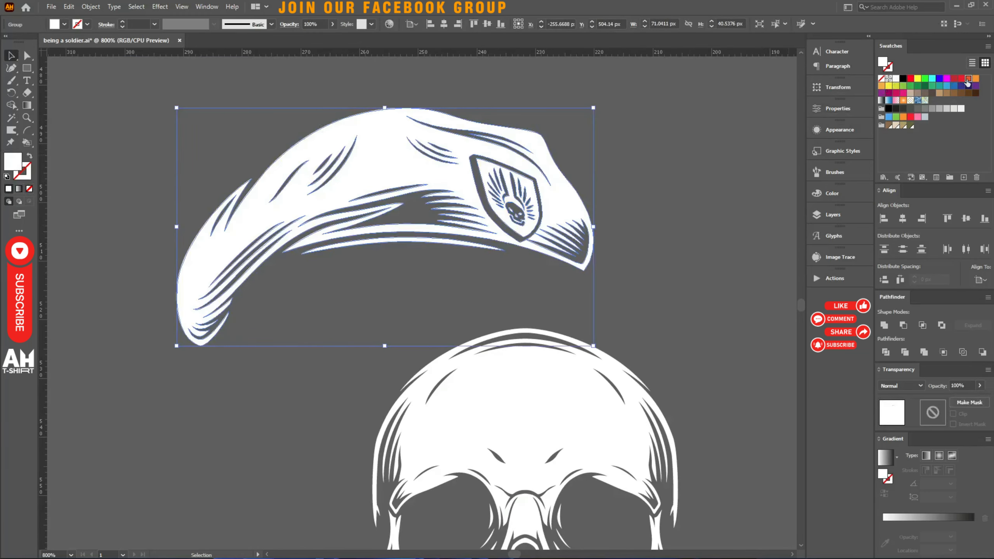
pyautogui.click(968, 79)
pyautogui.click(652, 165)
# Select the goggles group beside the skull.
pyautogui.scroll(-1, 533, 287)
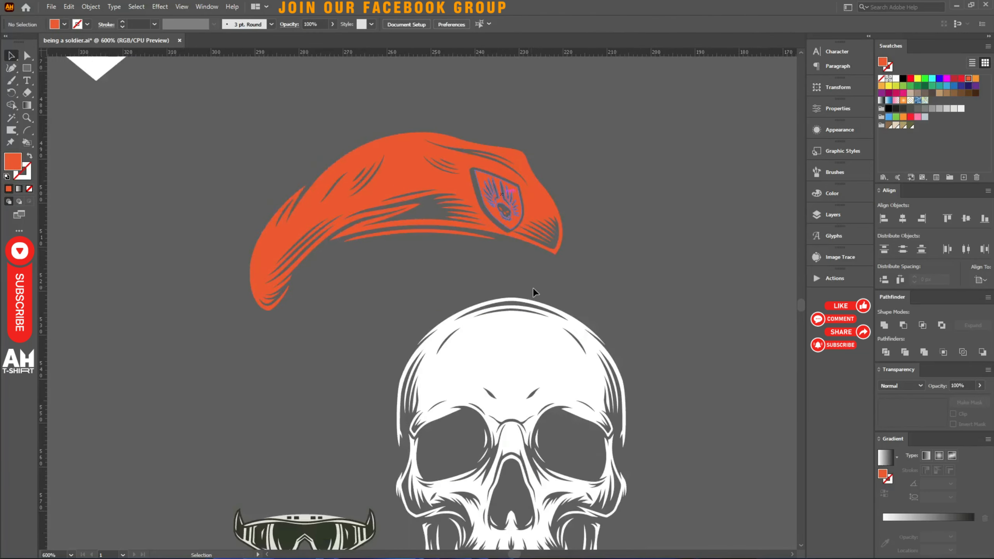
pyautogui.scroll(-3, 532, 288)
pyautogui.scroll(3, 258, 373)
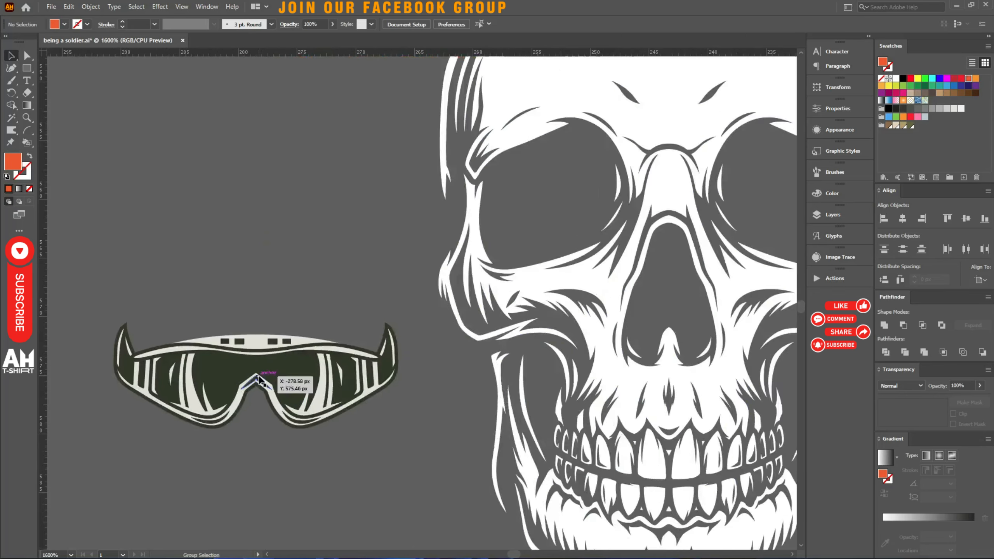
pyautogui.click(258, 378)
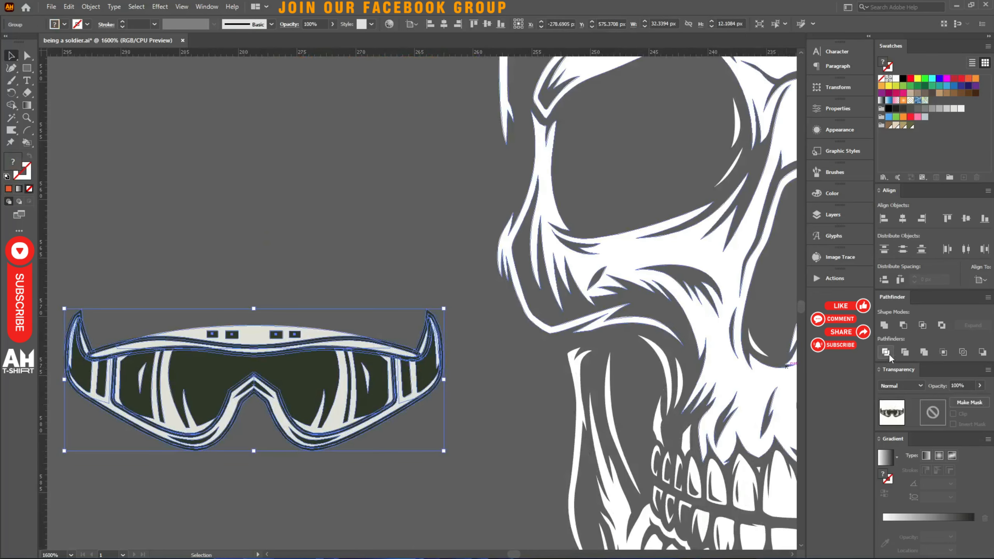
# Isolate the goggles group and delete all of its light-grey shapes, keeping only the dark green linework.
pyautogui.scroll(-1, 627, 368)
pyautogui.hscroll(-2, 627, 368)
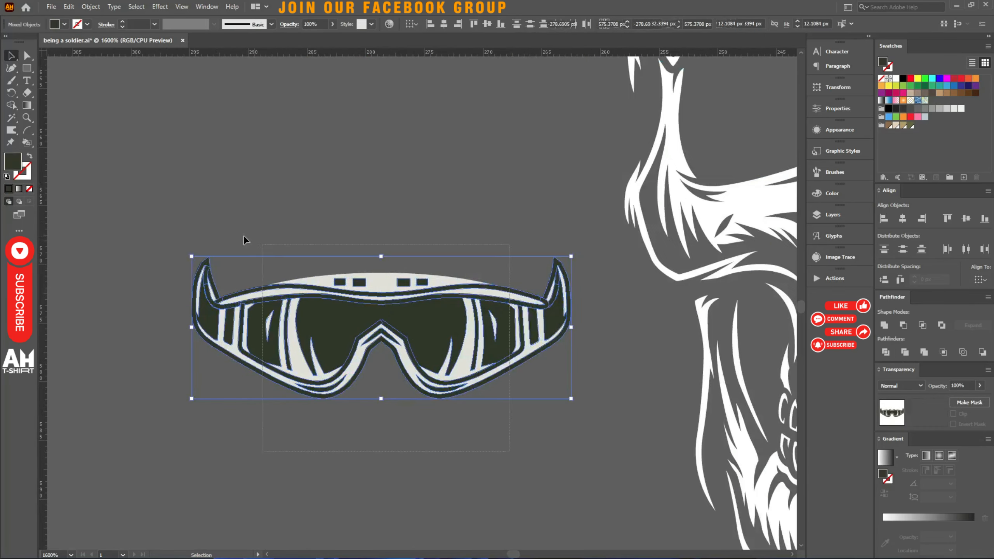
pyautogui.hotkey('ctrl', '=')
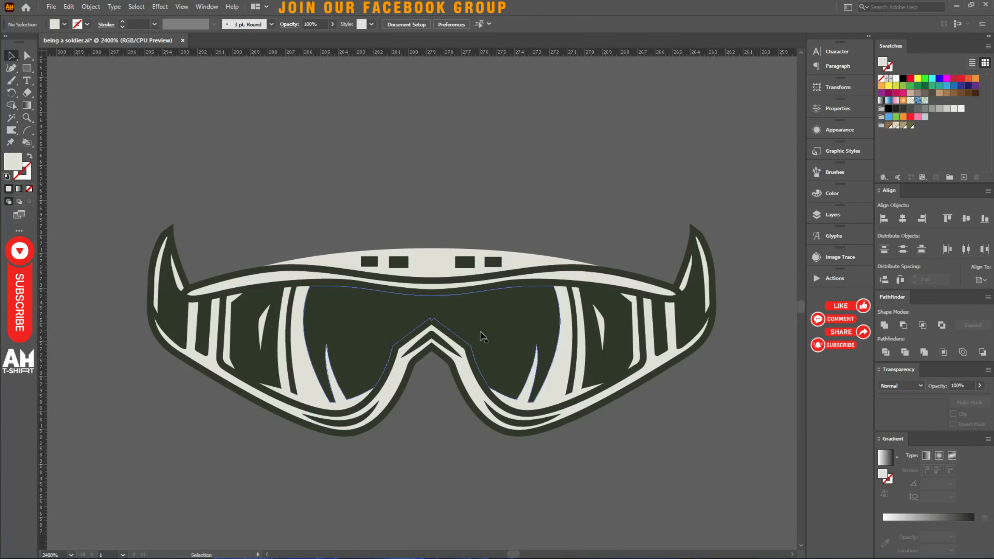
pyautogui.doubleClick(554, 371)
pyautogui.click(566, 383)
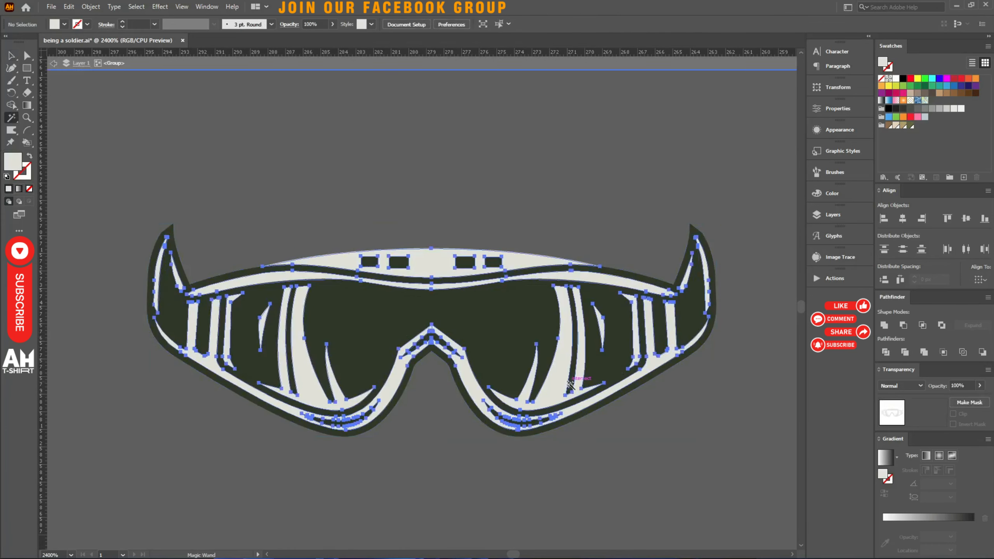
pyautogui.press('Delete')
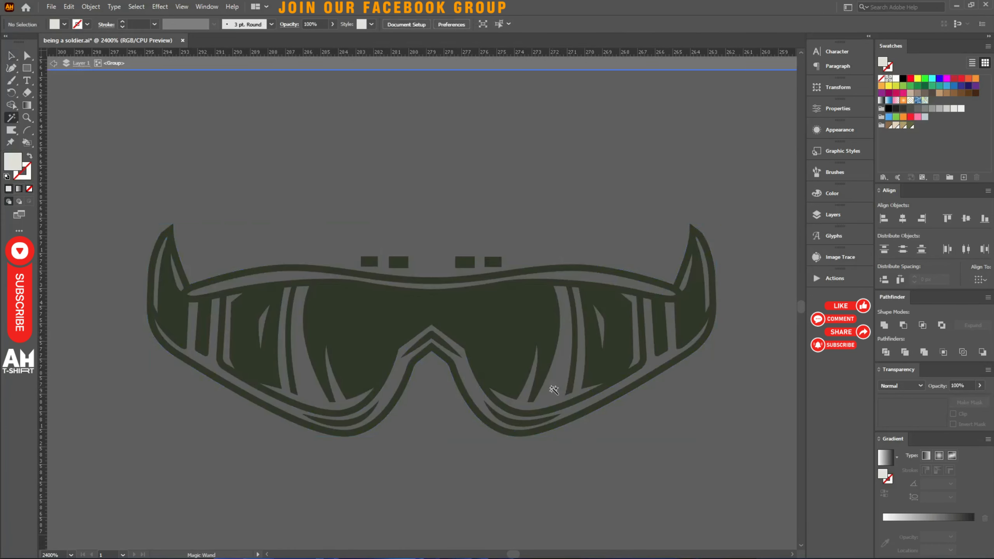
# Delete the four small dark rectangles above the goggles' frame and leave isolation mode.
pyautogui.press('v')
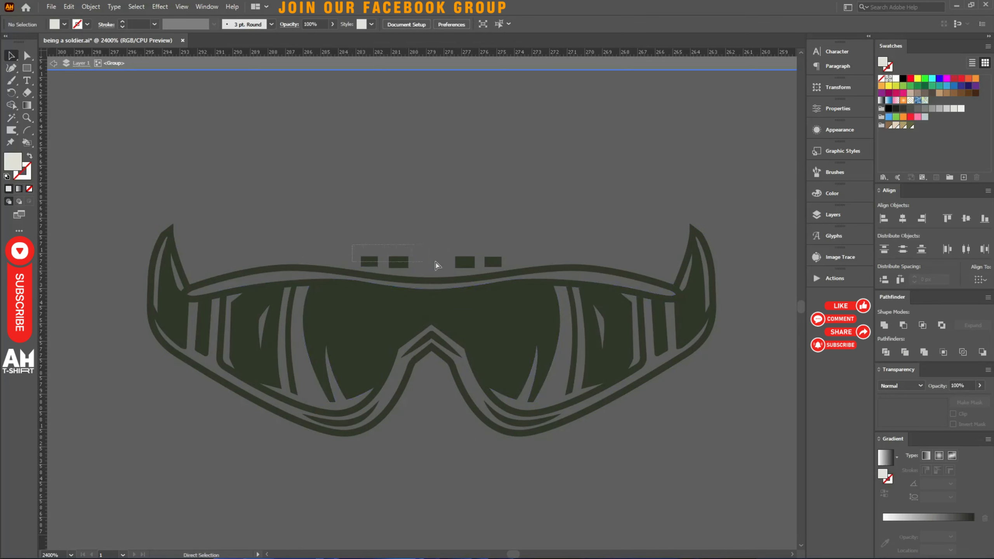
pyautogui.click(479, 266)
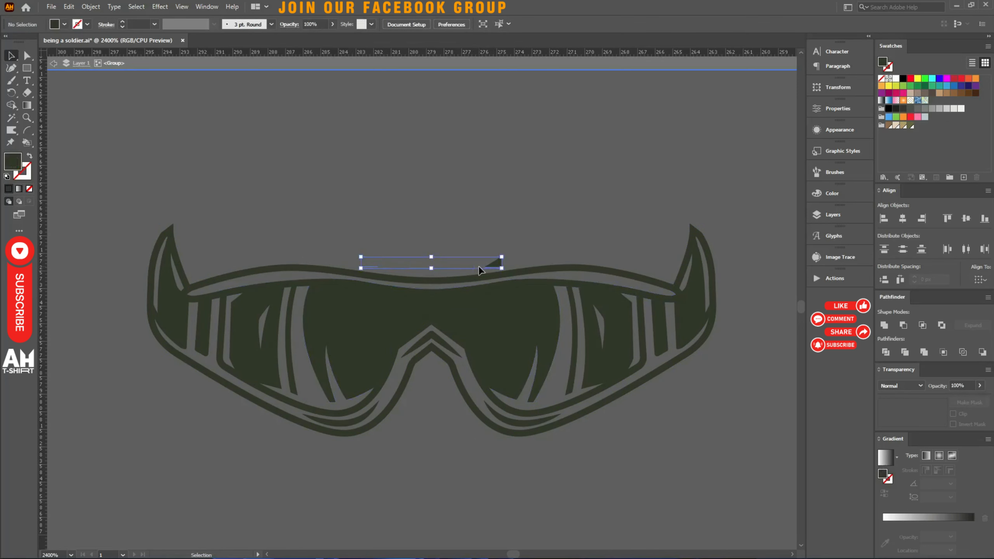
pyautogui.press('Delete')
pyautogui.press('Escape')
# Unite the goggles linework and offset its paths by 0.3 px with round joins.
pyautogui.click(475, 351)
pyautogui.press('a')
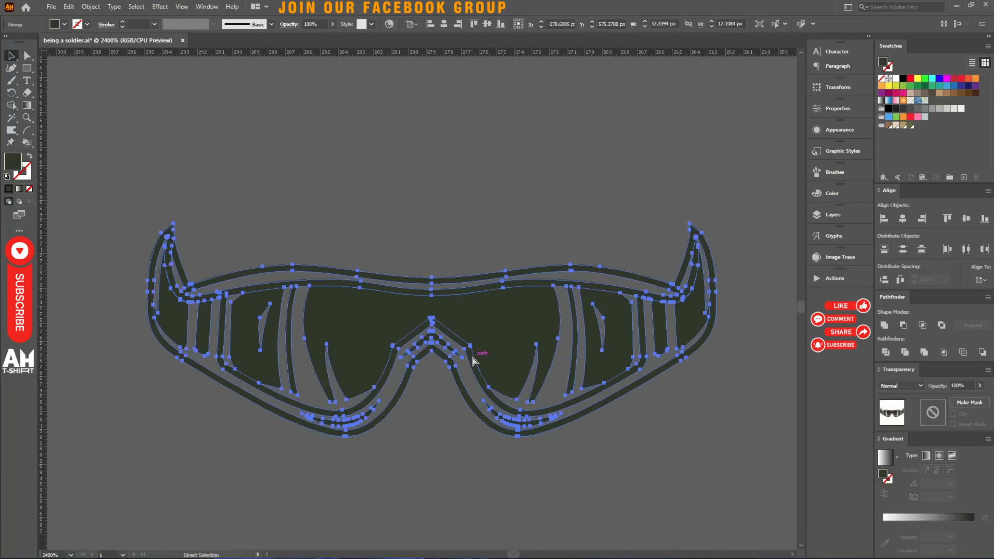
pyautogui.press('v')
pyautogui.click(884, 326)
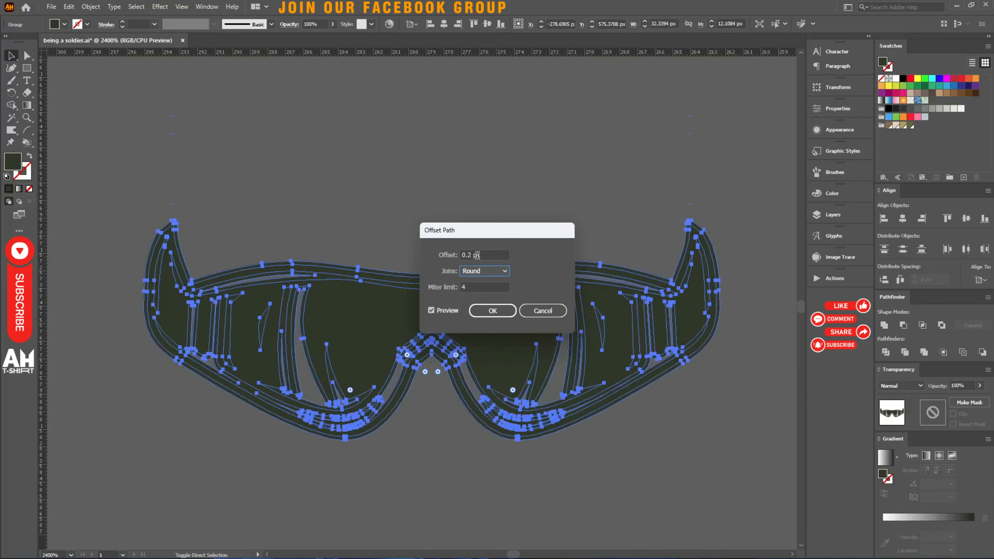
pyautogui.click(504, 311)
pyautogui.click(492, 310)
pyautogui.scroll(-3, 429, 278)
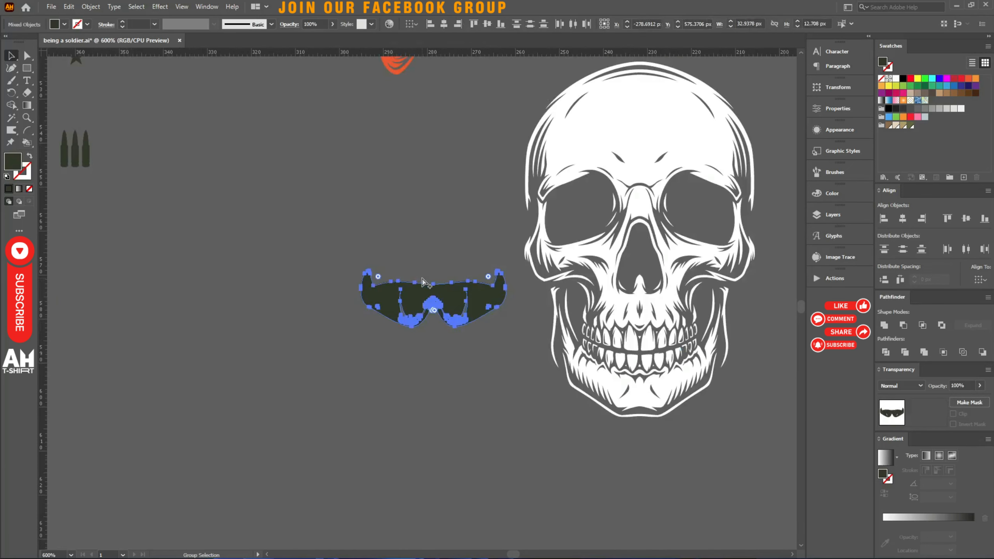
pyautogui.scroll(1, 429, 280)
pyautogui.click(429, 278)
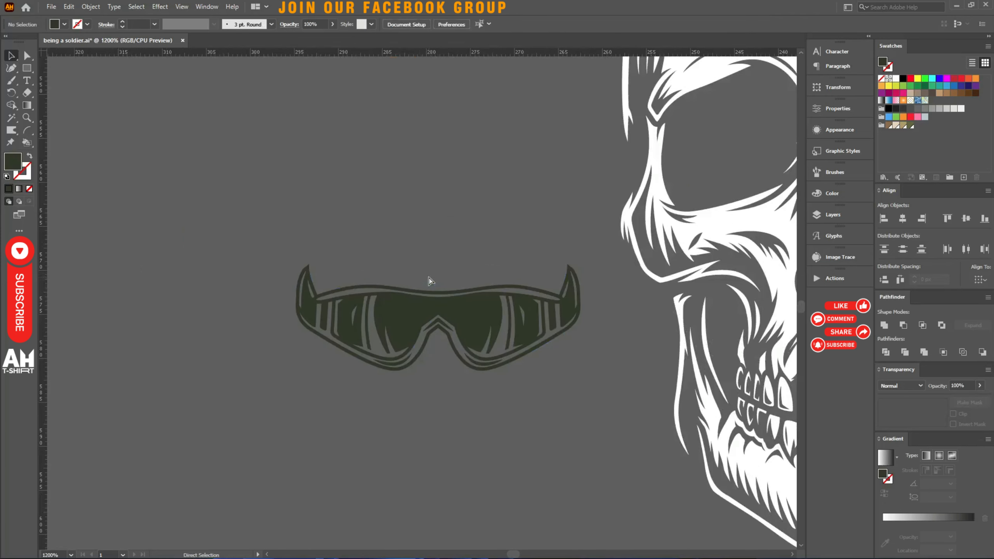
# Send the offset goggles shape to the back in dark red and unite its parts.
pyautogui.hotkey('ctrl', 'b')
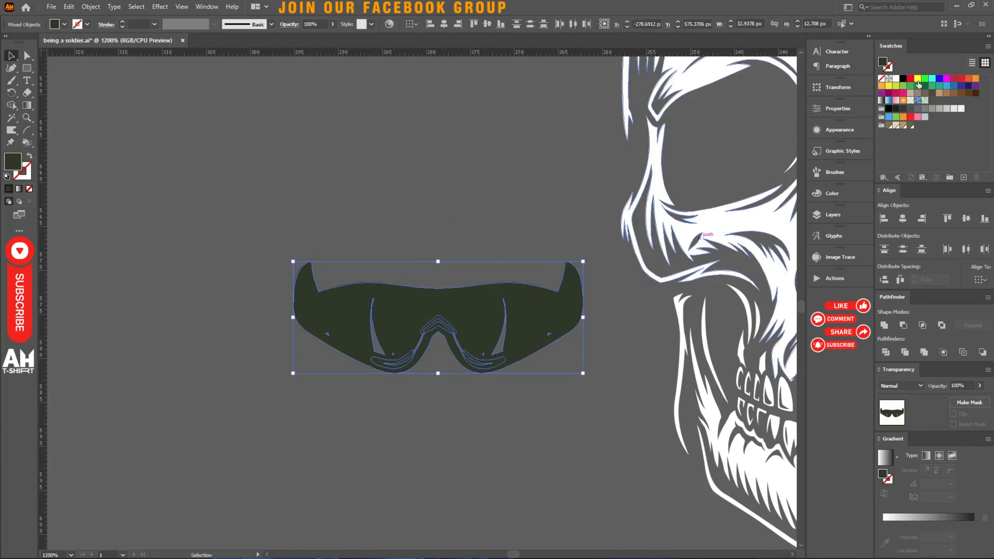
pyautogui.hotkey('ctrl', 'shift', '[')
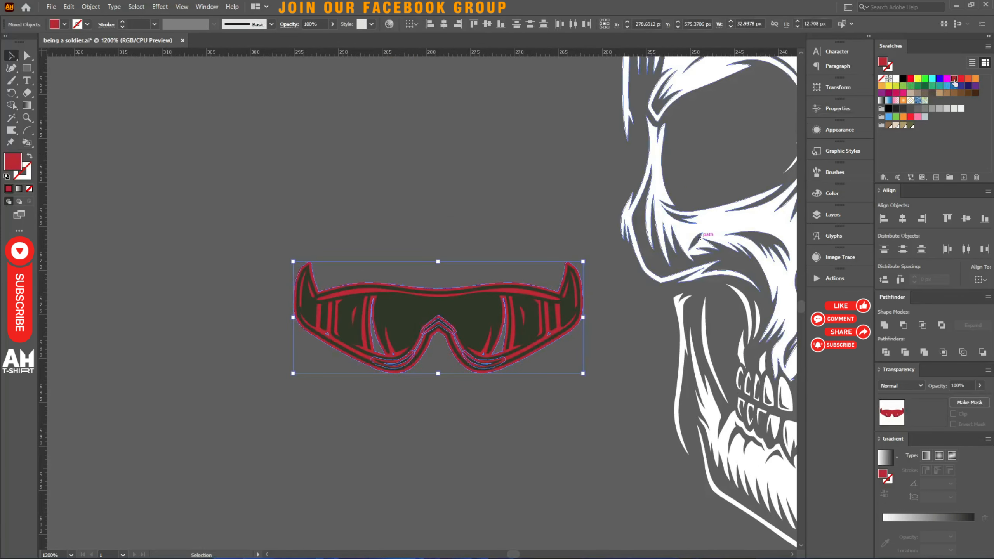
pyautogui.hotkey('ctrl', 'g')
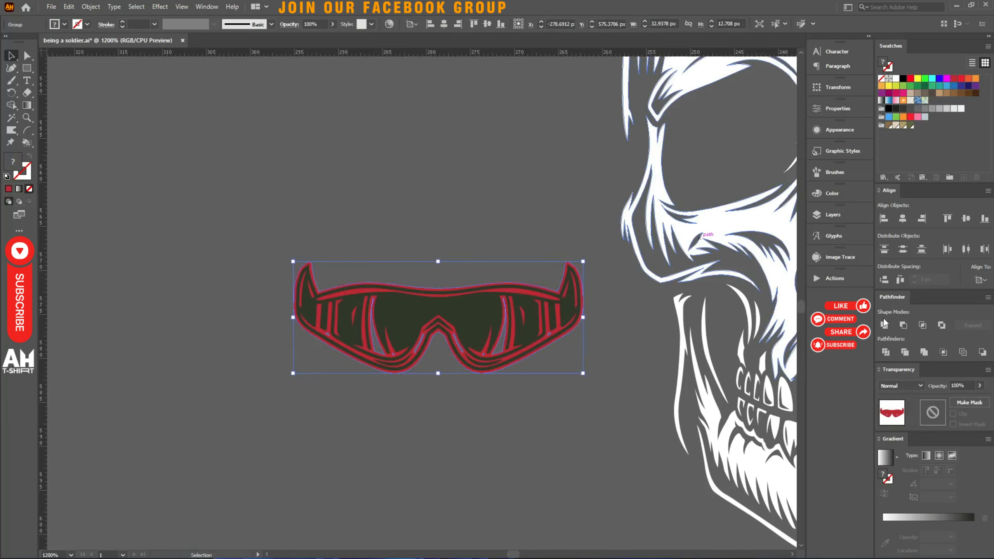
# Use the dark goggles linework in black as an unclipped opacity mask on the red goggles shape.
pyautogui.click(481, 315)
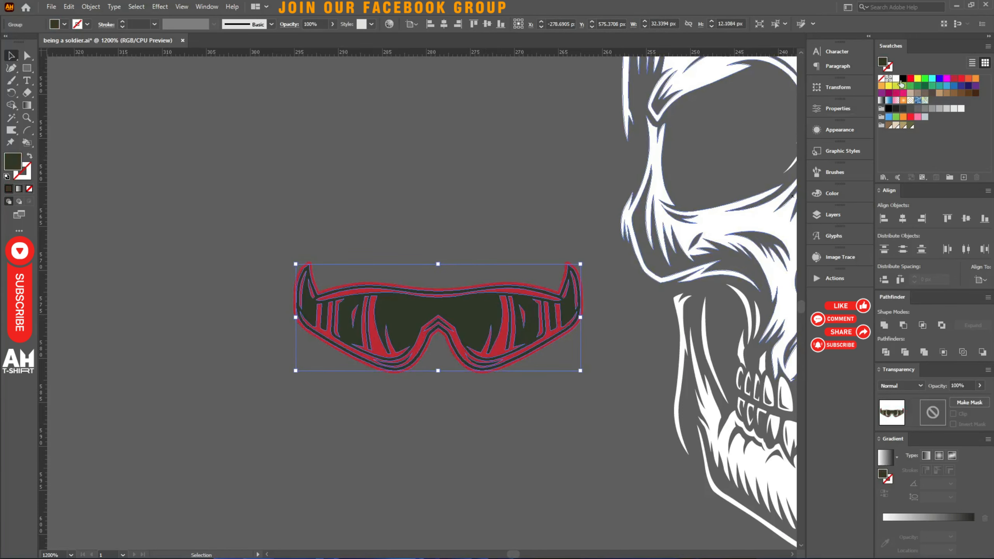
pyautogui.click(970, 402)
pyautogui.click(953, 414)
pyautogui.click(466, 434)
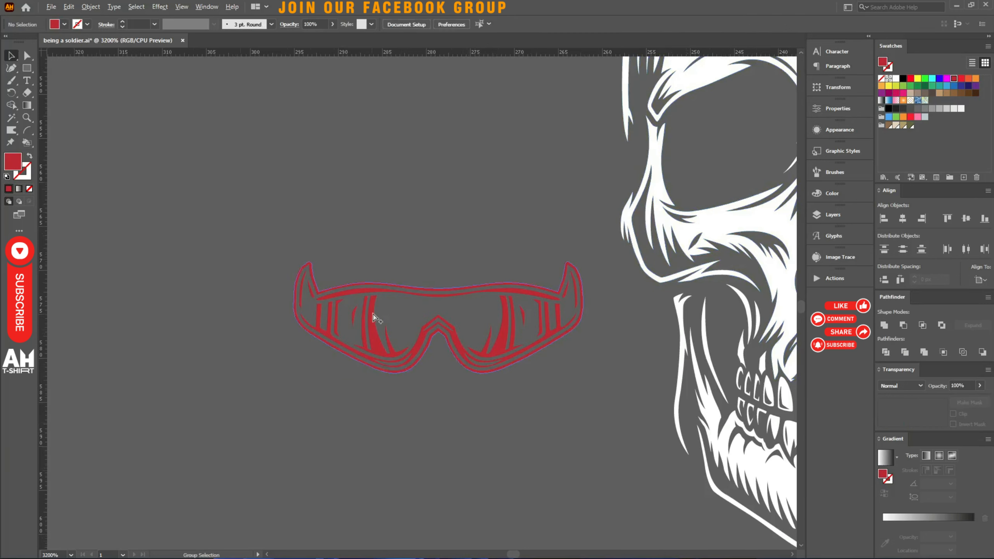
# Place the orange beret over the skull's head and scale it down proportionally to about 33.6 px wide.
pyautogui.scroll(3, 360, 336)
pyautogui.scroll(-1, 238, 300)
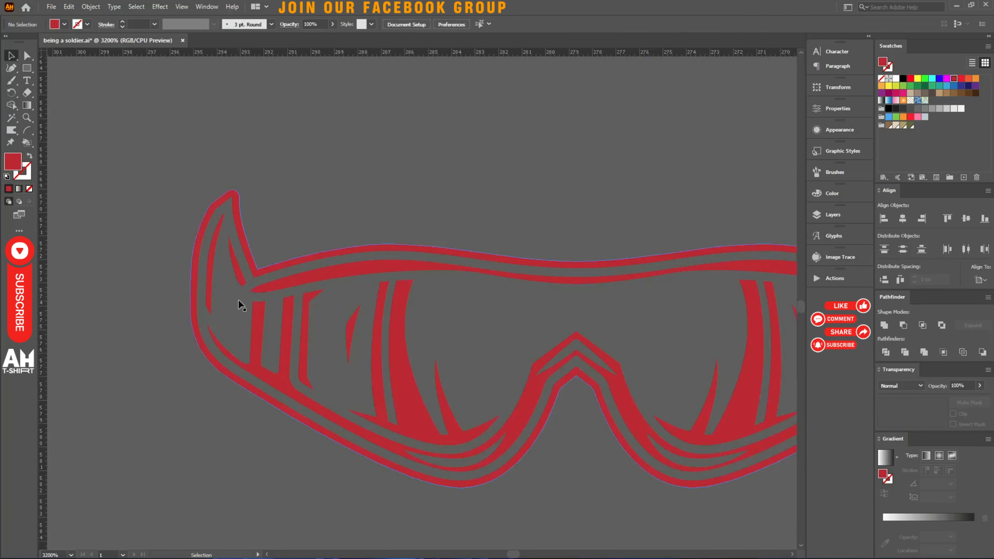
pyautogui.scroll(-3, 195, 311)
pyautogui.moveTo(501, 266); pyautogui.dragTo(272, 279)
pyautogui.scroll(-2, 272, 278)
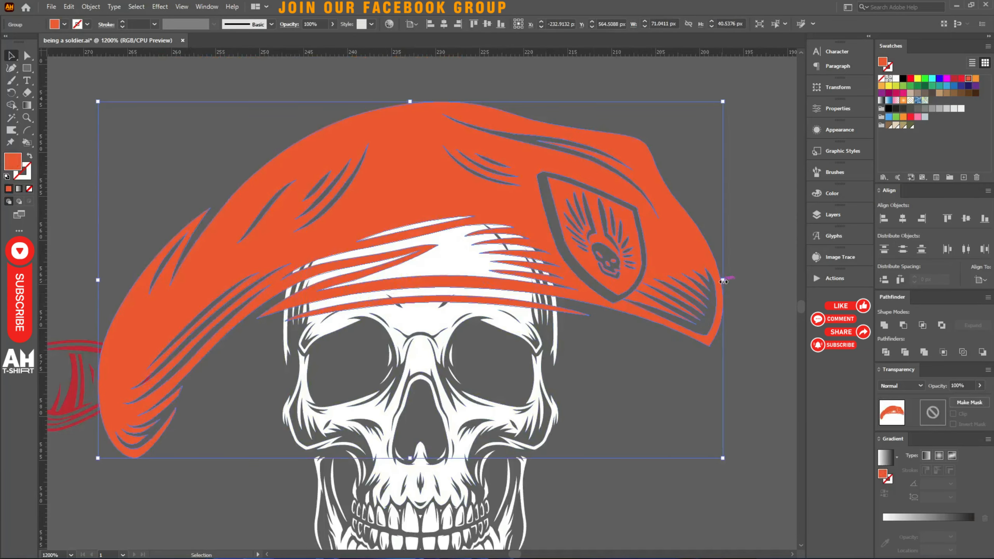
pyautogui.moveTo(723, 280); pyautogui.dragTo(558, 280)
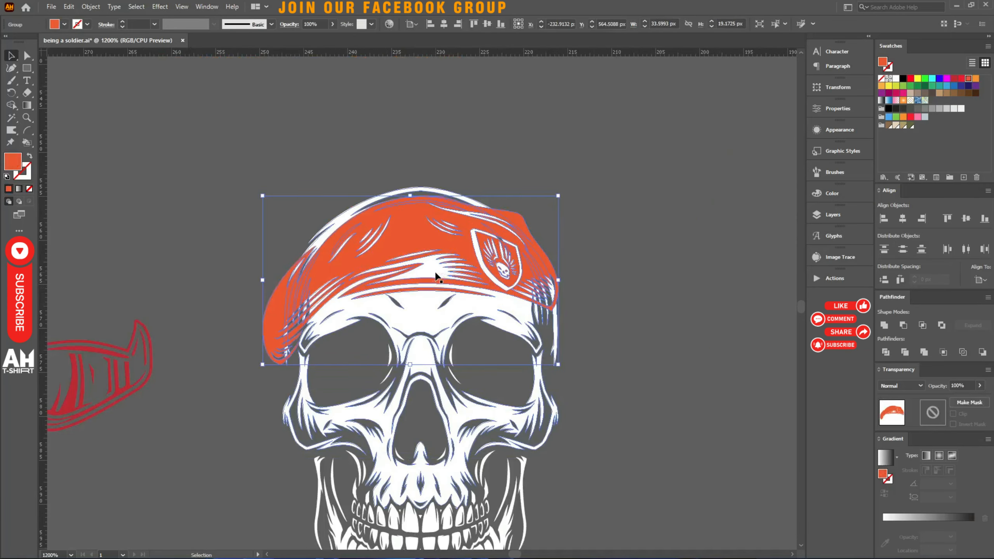
# Adjust the beret's position lower on the skull's forehead and resize it to about 34.4 by 20.2 px.
pyautogui.click(446, 276)
pyautogui.moveTo(447, 241); pyautogui.dragTo(452, 239)
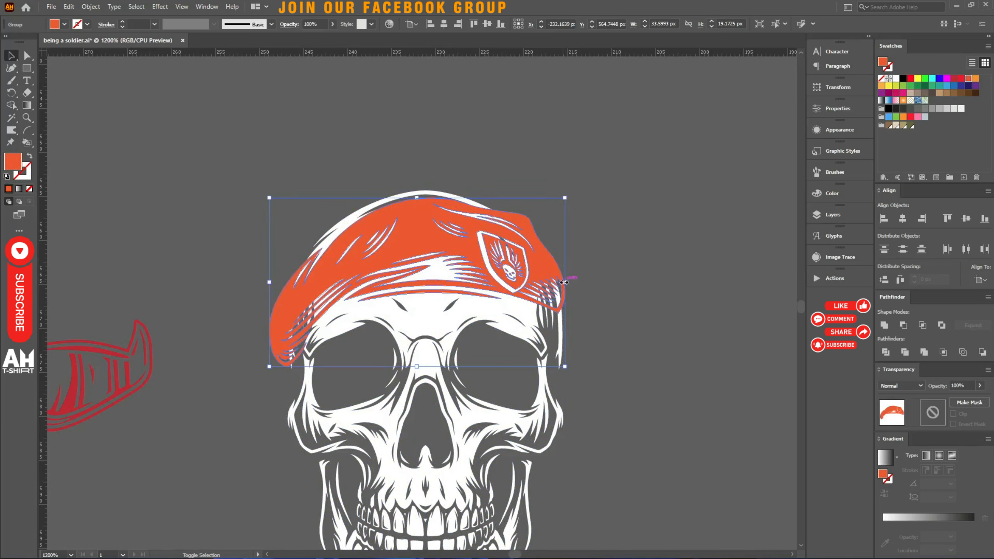
pyautogui.moveTo(565, 282); pyautogui.dragTo(569, 280)
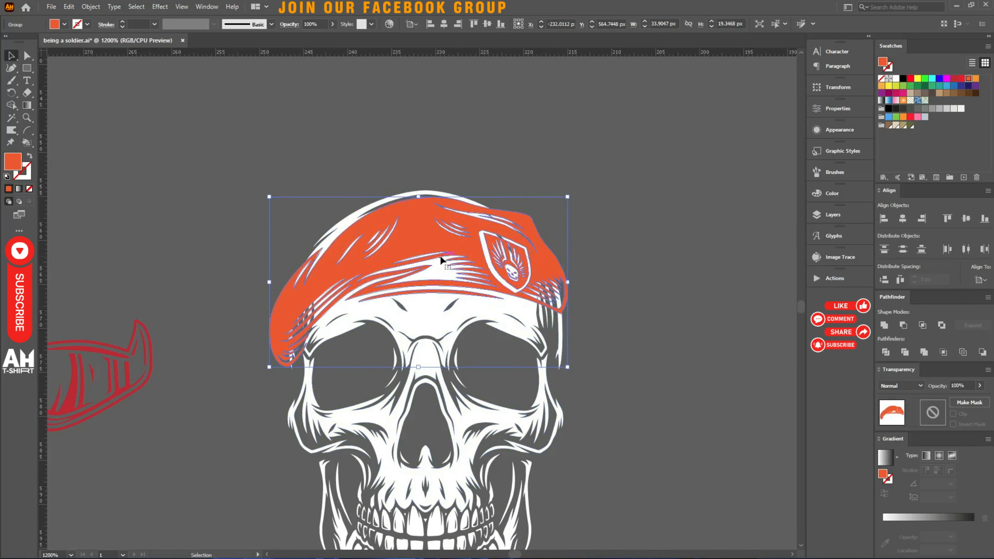
pyautogui.press('Down')
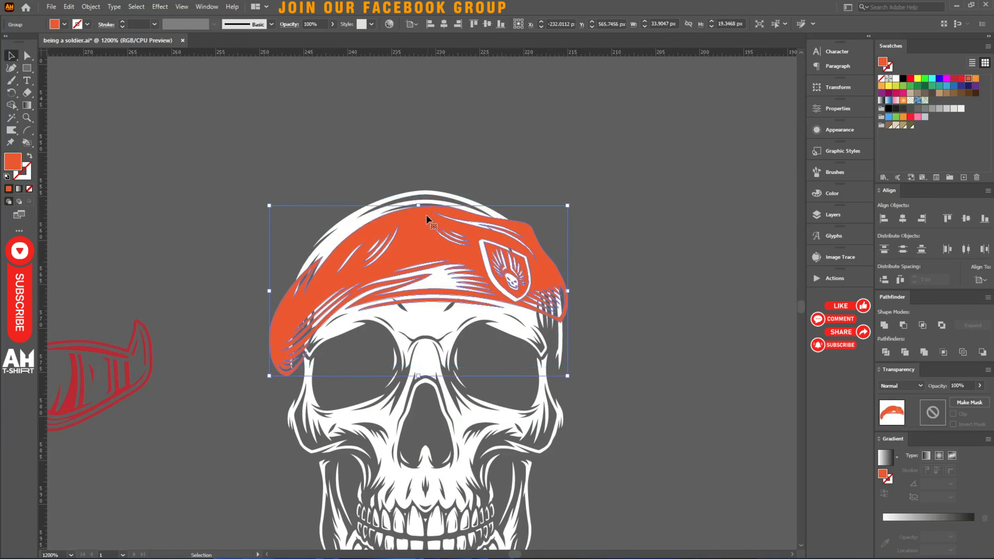
pyautogui.scroll(-5, 650, 244)
pyautogui.click(650, 245)
pyautogui.scroll(5, 588, 277)
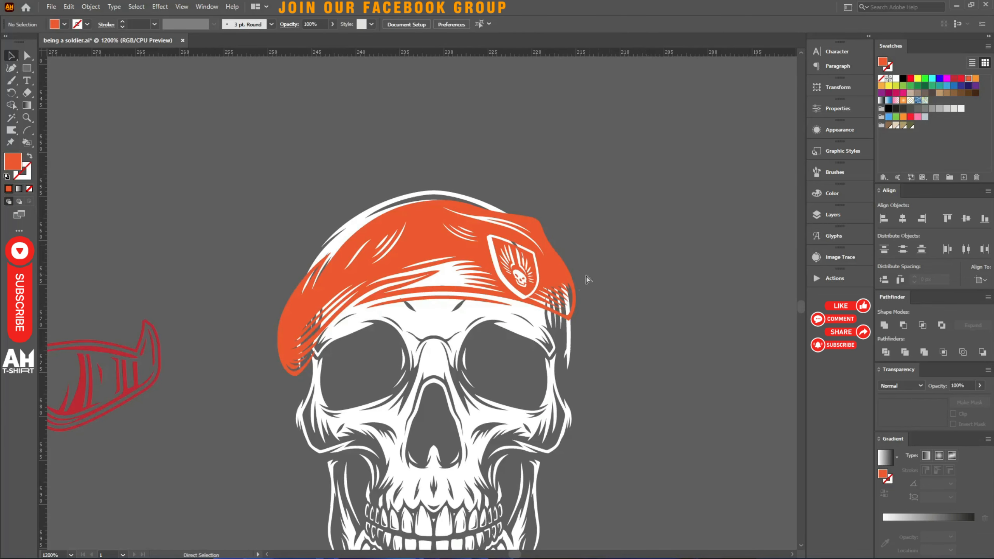
pyautogui.click(562, 302)
pyautogui.moveTo(580, 288); pyautogui.dragTo(581, 289)
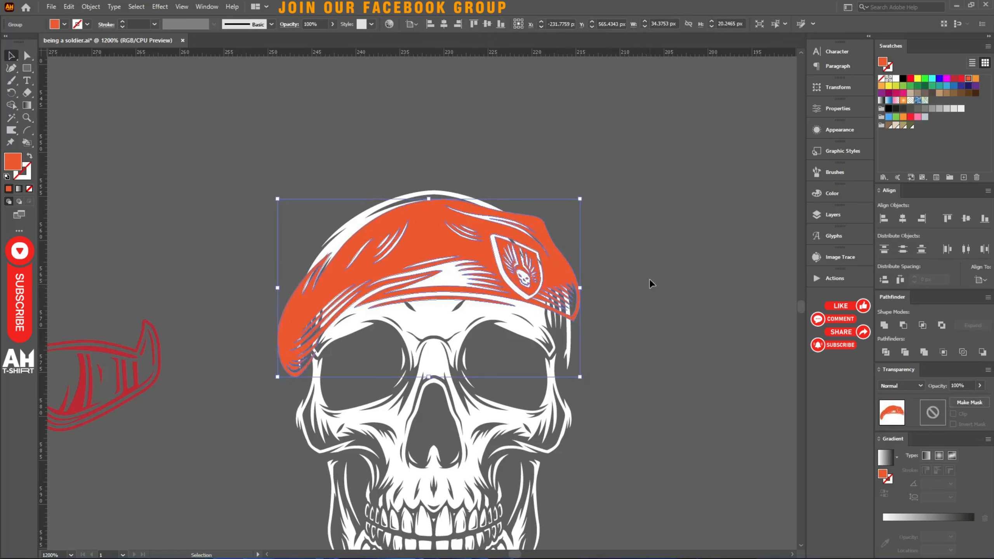
# Offset the beret's paths by 0.3 px with round joins.
pyautogui.press('a')
pyautogui.scroll(1, 563, 295)
pyautogui.hotkey('ctrl', 'alt', 'o')
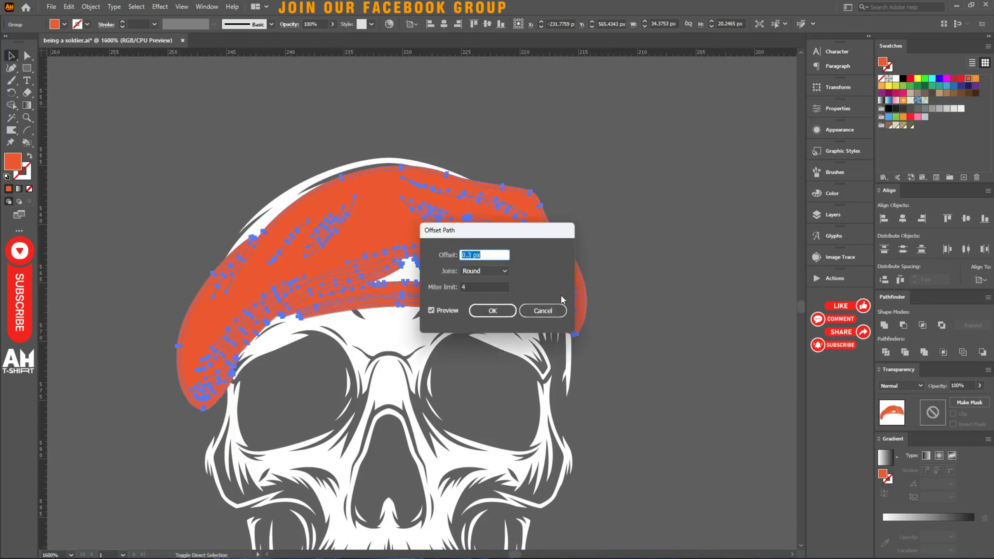
pyautogui.click(506, 310)
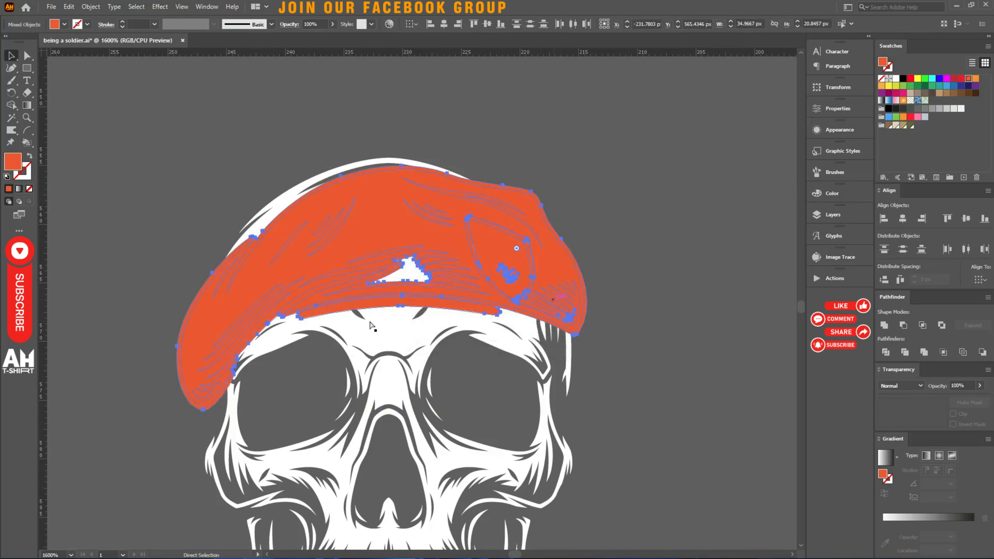
# Add an unclipped opacity mask to the skull and place the offset beret shape in it, filled black and united.
pyautogui.hotkey('ctrl', 'shift', '[')
pyautogui.press('v')
pyautogui.click(954, 402)
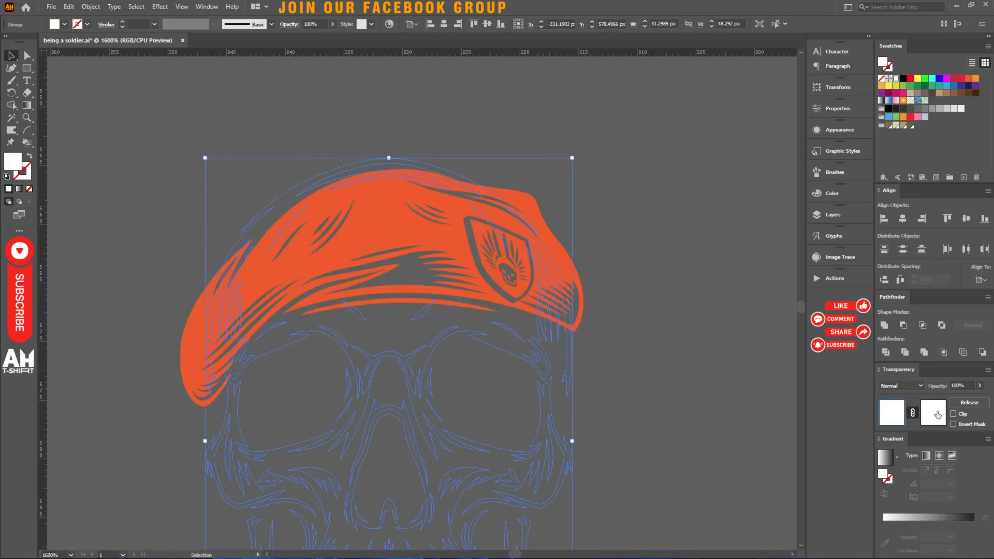
pyautogui.click(933, 412)
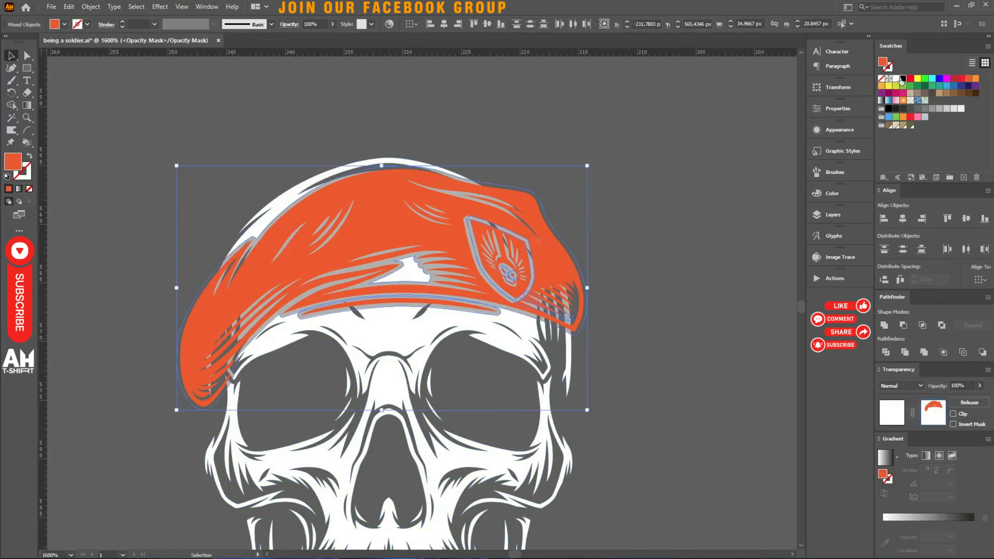
pyautogui.click(902, 79)
pyautogui.click(885, 326)
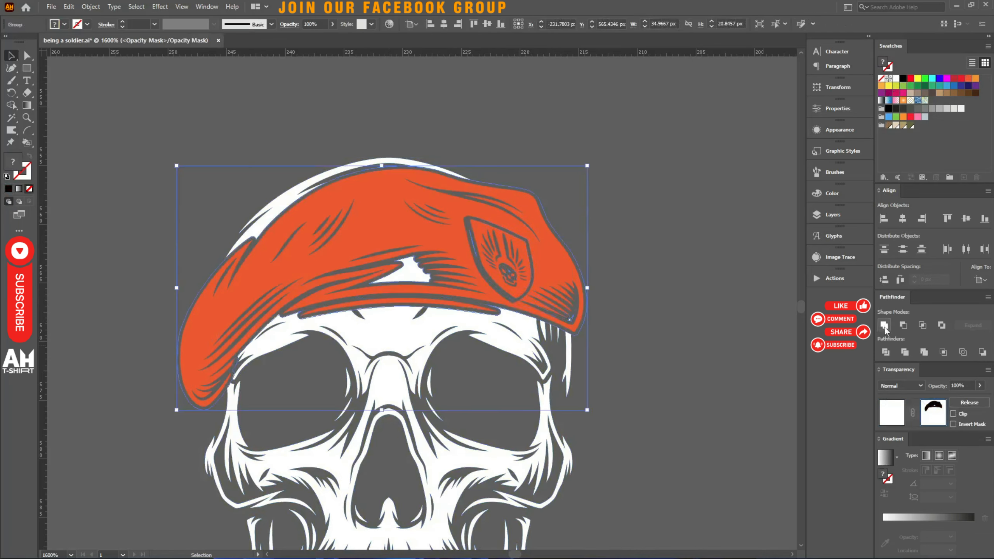
# Draw a black freehand Pencil shape about 34.7 by 13.1 px in the mask over the skull's crown, and return to the artwork.
pyautogui.click(719, 322)
pyautogui.press('n')
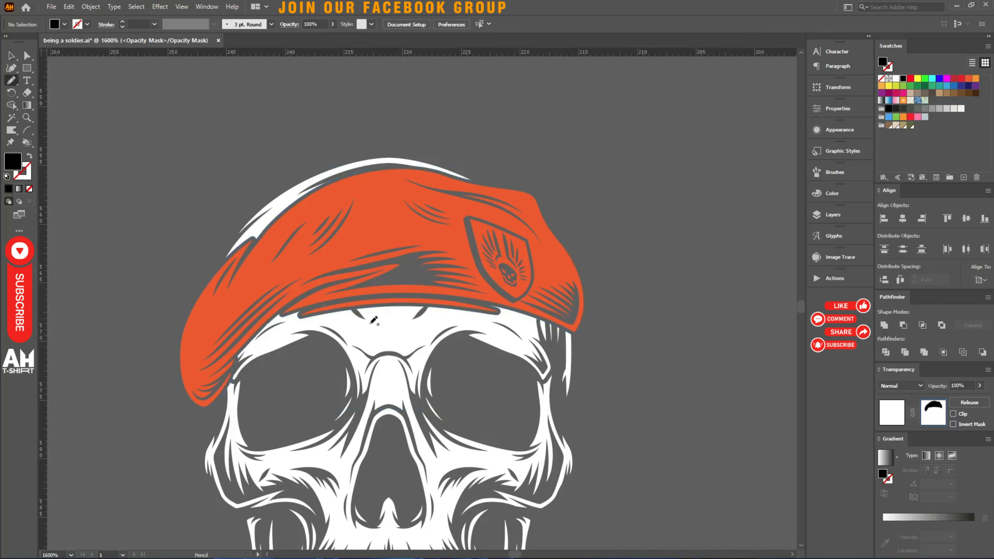
pyautogui.moveTo(390, 131)
pyautogui.mouseDown()
pyautogui.moveTo(163, 279)
pyautogui.moveTo(144, 206)
pyautogui.moveTo(392, 134)
pyautogui.mouseUp()
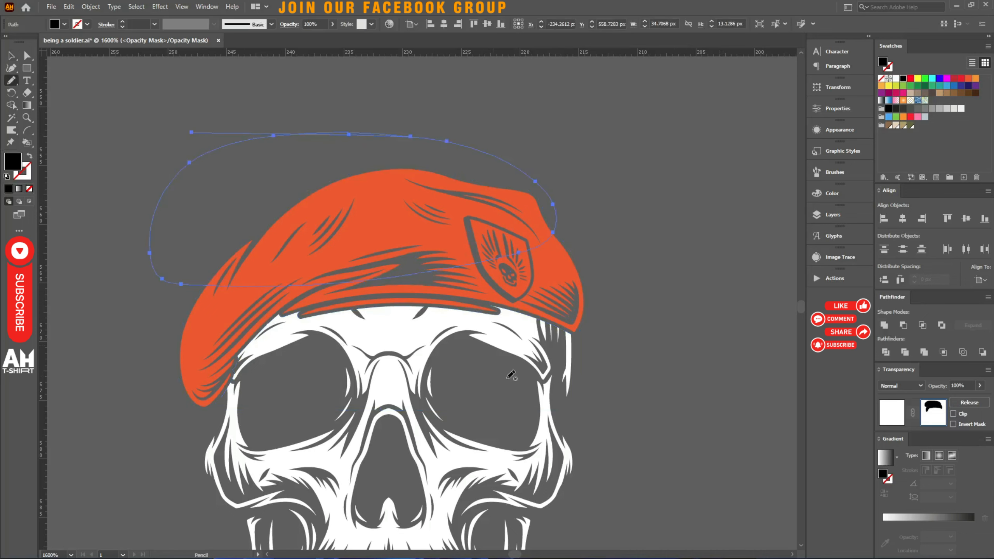
pyautogui.press('v')
pyautogui.click(891, 412)
pyautogui.click(692, 388)
# Move the red goggles onto the skull's eye sockets, scale them down proportionally and lower them over the nose bridge.
pyautogui.scroll(-3, 732, 277)
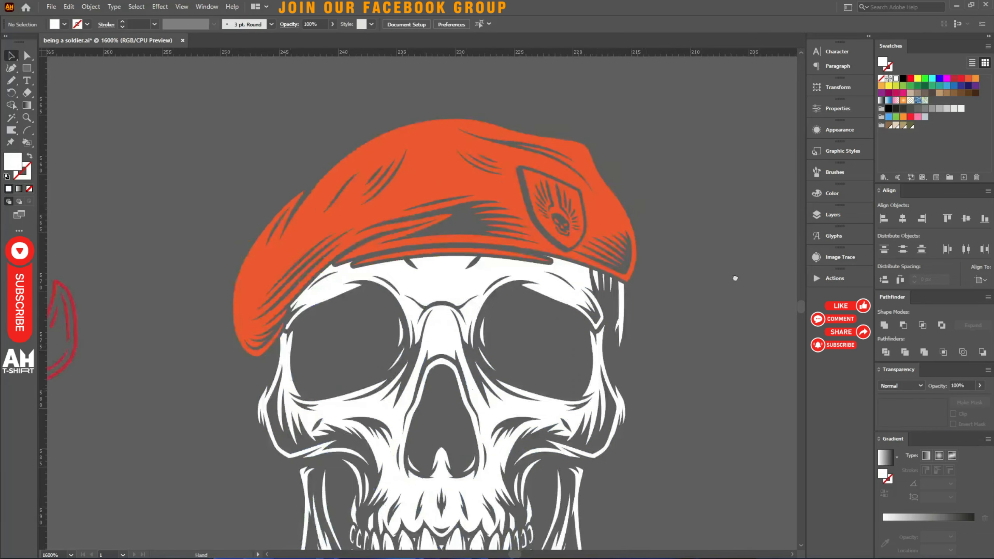
pyautogui.hscroll(-3, 153, 300)
pyautogui.moveTo(153, 302); pyautogui.dragTo(673, 249)
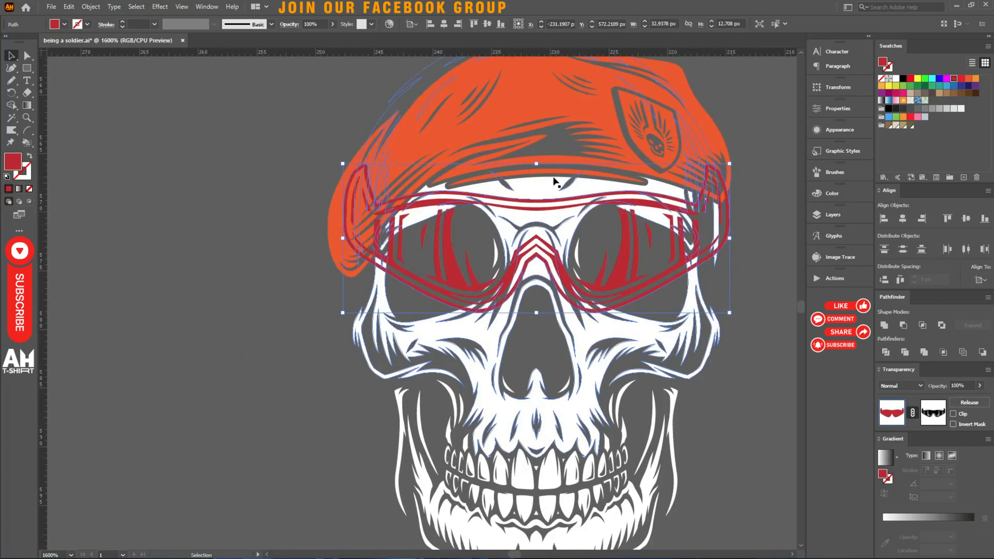
pyautogui.moveTo(536, 164); pyautogui.dragTo(537, 181)
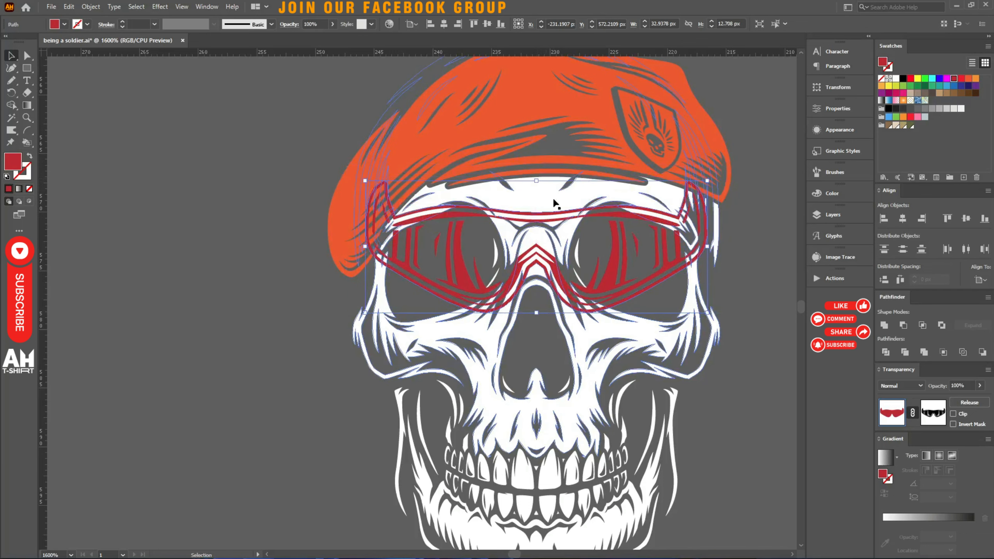
pyautogui.moveTo(602, 259); pyautogui.dragTo(604, 282)
pyautogui.click(193, 478)
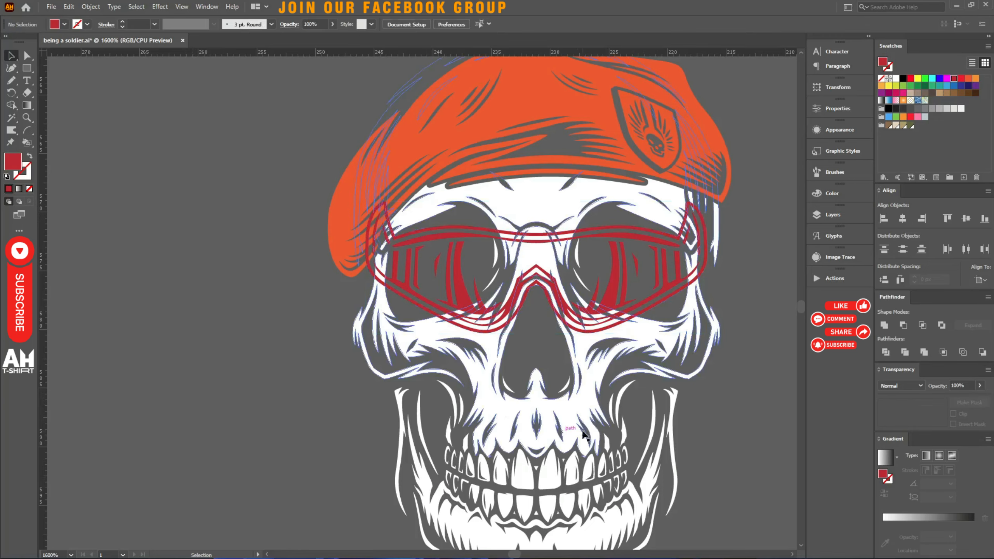
pyautogui.scroll(1, 665, 315)
pyautogui.scroll(1, 664, 315)
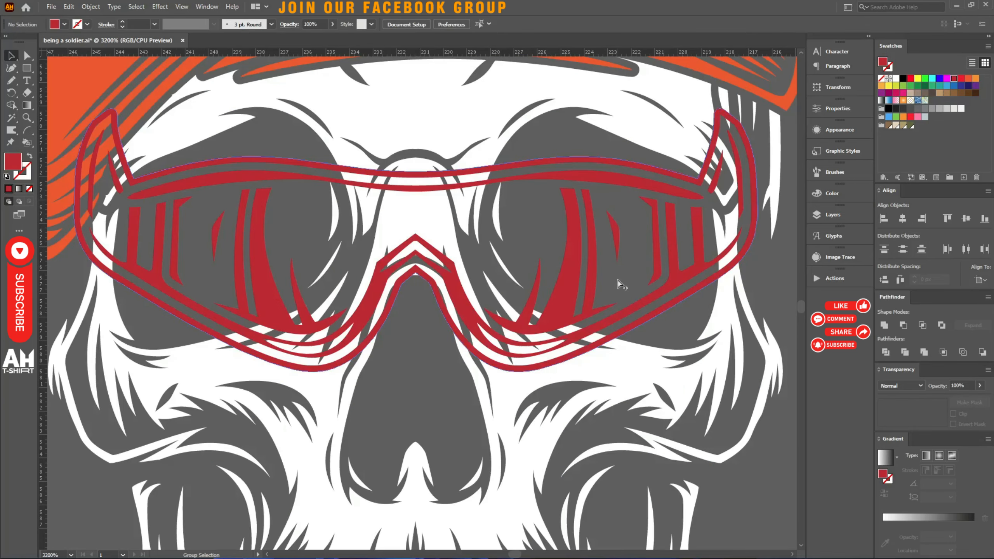
# Enlarge the goggles proportionally to about 32.6 by 12.6 px so they span the full width of the skull.
pyautogui.click(607, 292)
pyautogui.scroll(-2, 598, 299)
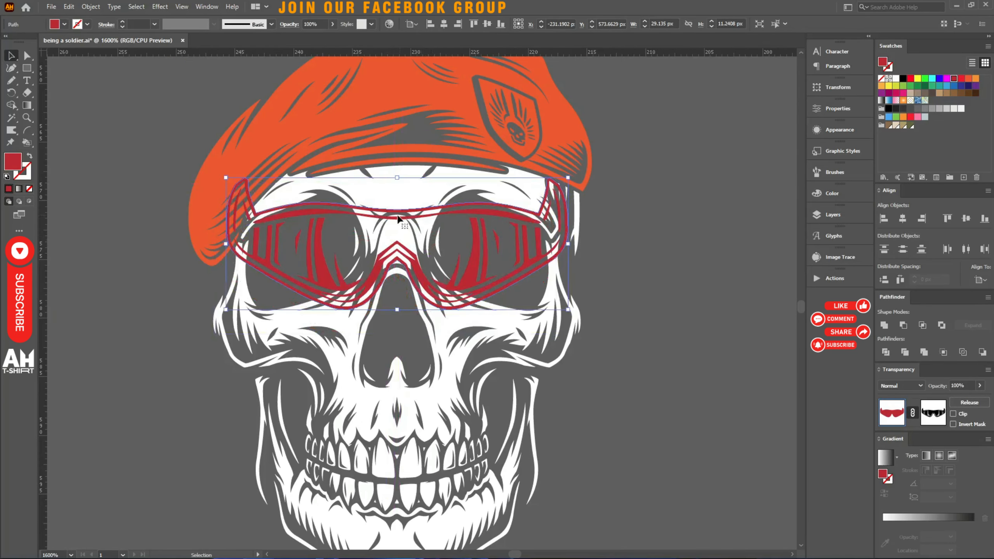
pyautogui.moveTo(397, 177); pyautogui.dragTo(396, 161)
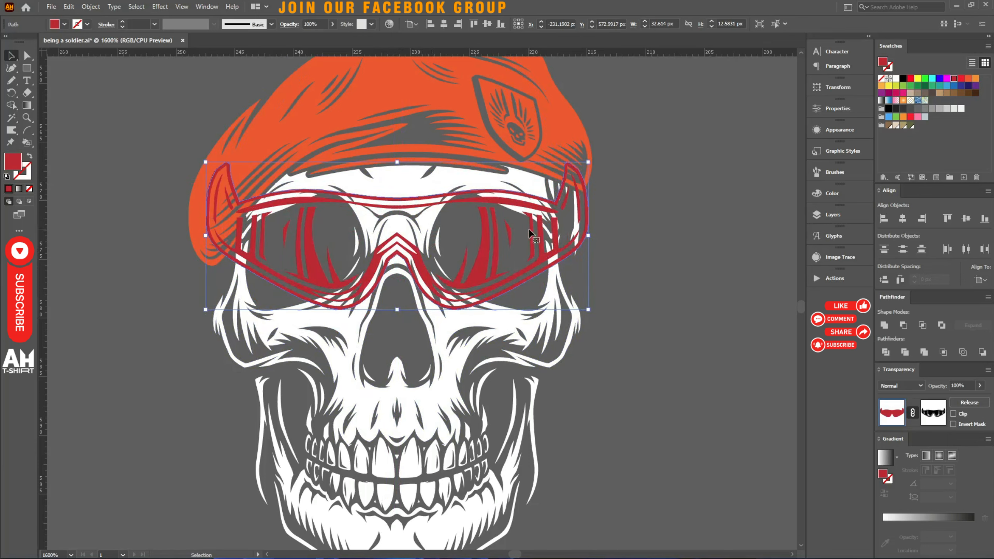
pyautogui.moveTo(628, 418); pyautogui.dragTo(480, 263)
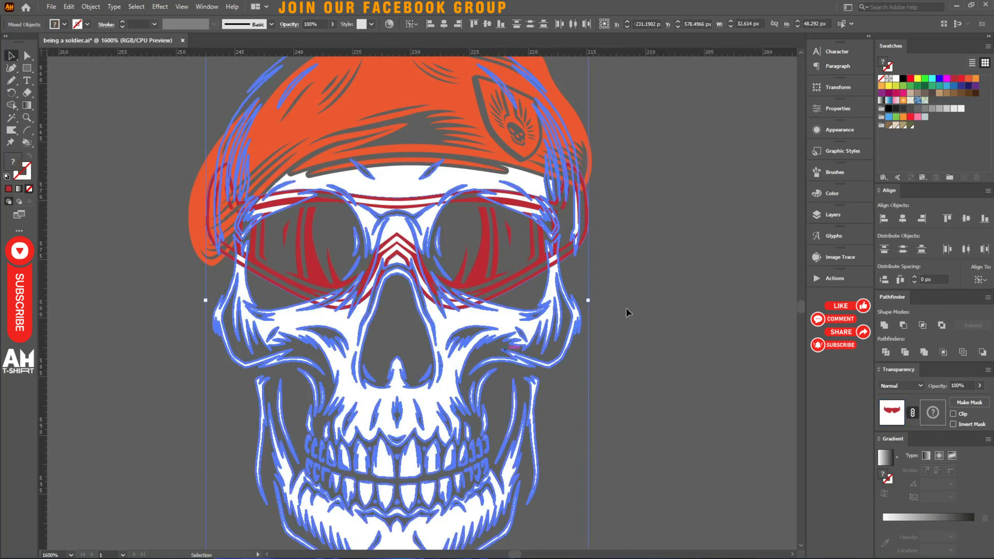
pyautogui.click(573, 284)
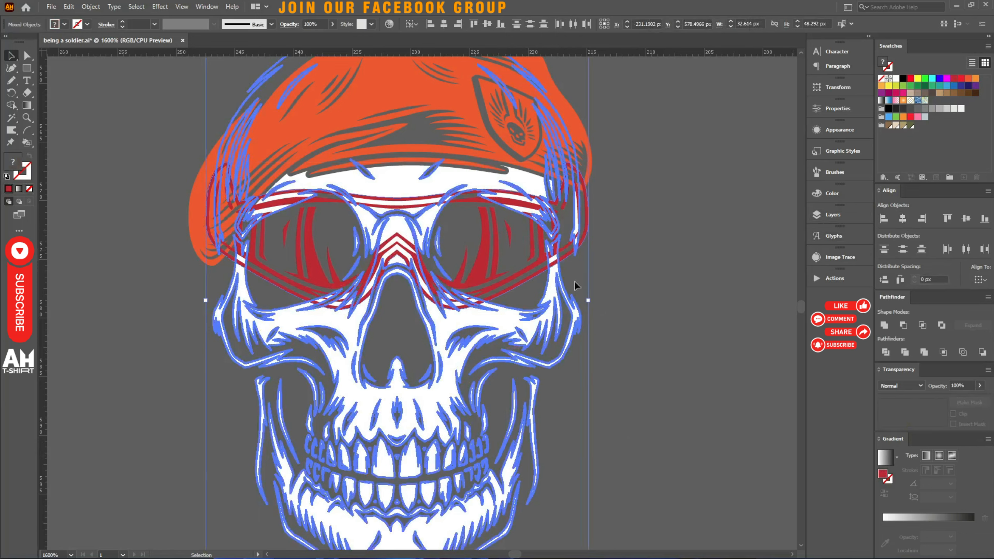
# Offset the goggles' outer outline by 0.3 px with round joins and cut the resulting shape.
pyautogui.press('a')
pyautogui.click(461, 281)
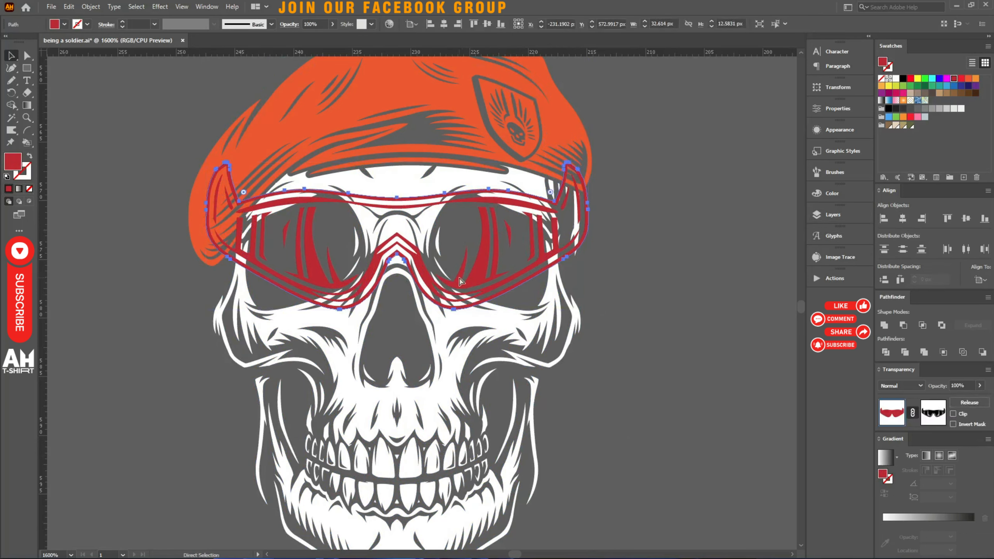
pyautogui.hotkey('alt', 'o')
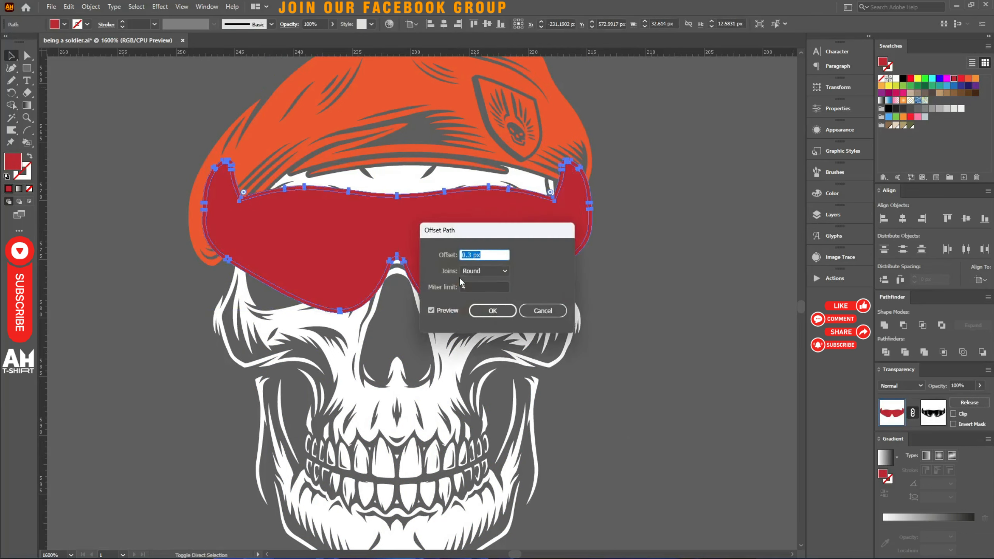
pyautogui.press('Return')
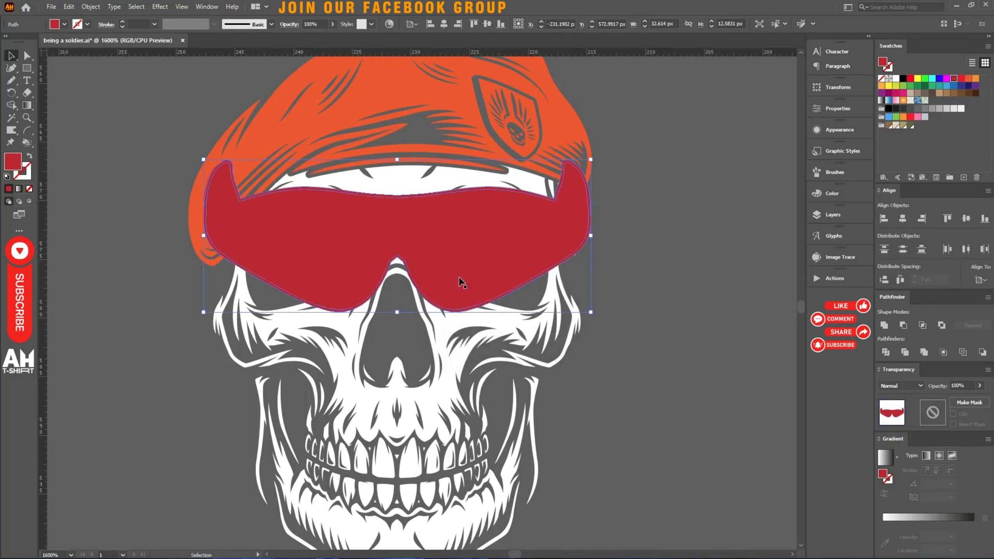
pyautogui.click(571, 372)
pyautogui.hotkey('ctrl', 'z')
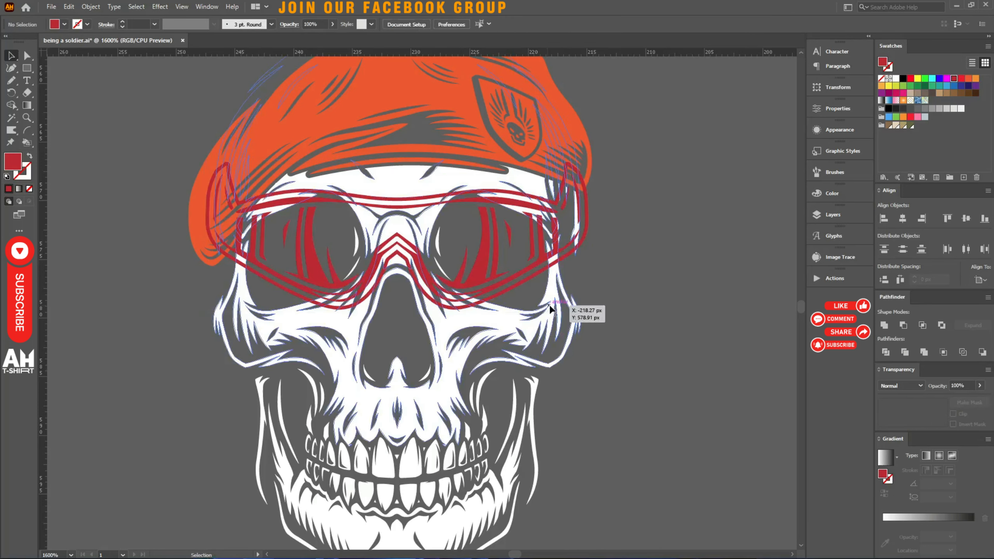
# Paste the offset goggles shape in place into the skull's opacity mask, fill it black and return to the artwork.
pyautogui.press('v')
pyautogui.click(558, 309)
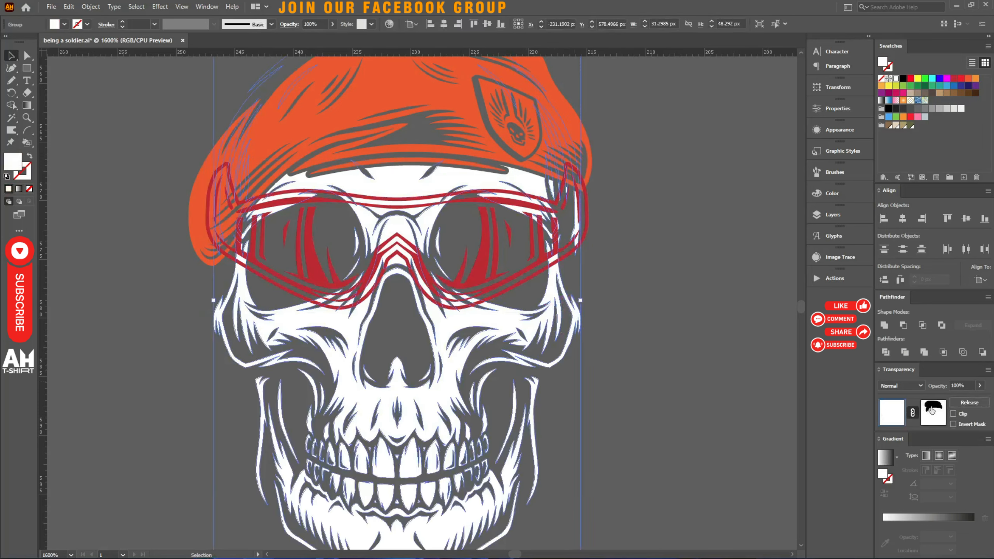
pyautogui.click(931, 409)
pyautogui.hotkey('ctrl', 'f')
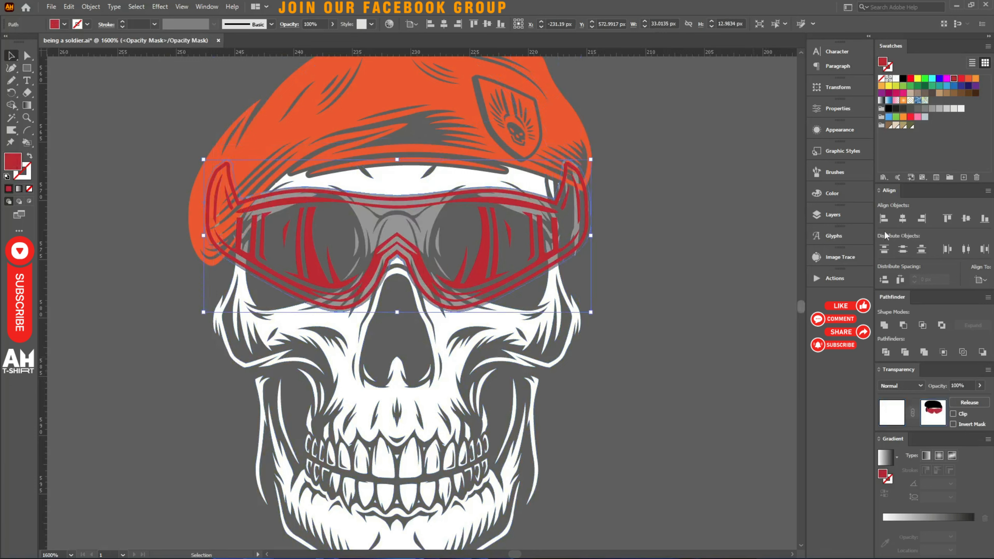
pyautogui.click(903, 79)
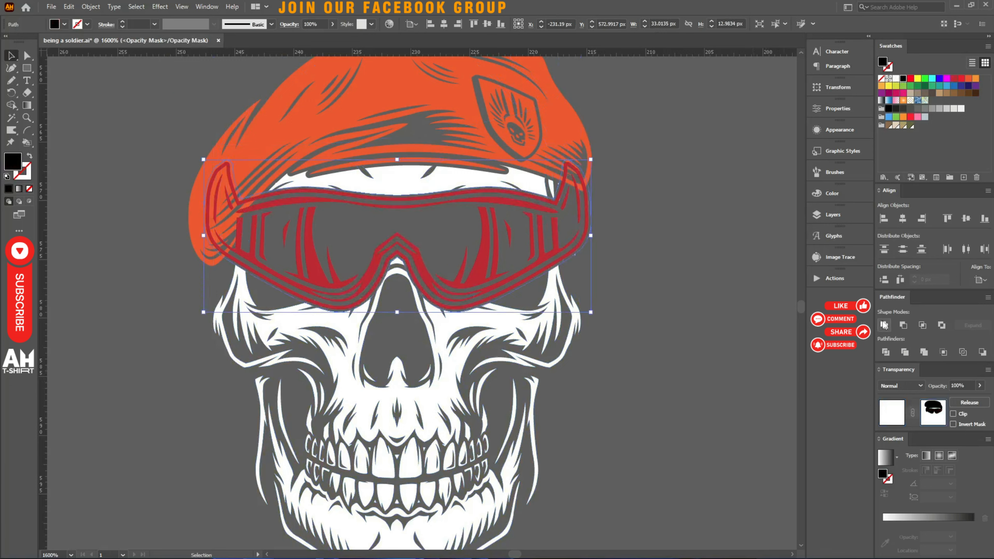
pyautogui.click(893, 422)
pyautogui.click(715, 372)
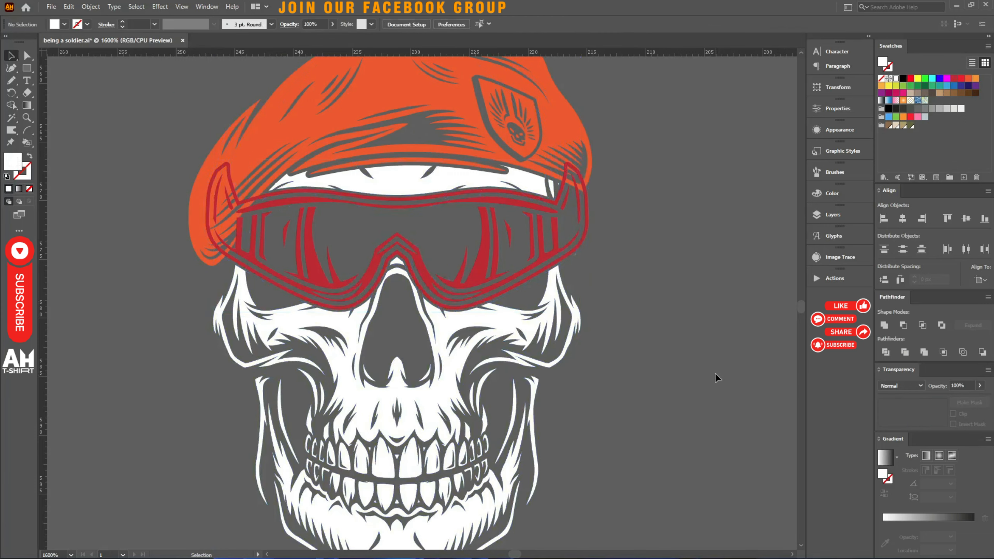
# Offset the orange beret's paths by 0.3 px with round joins.
pyautogui.scroll(4, 578, 273)
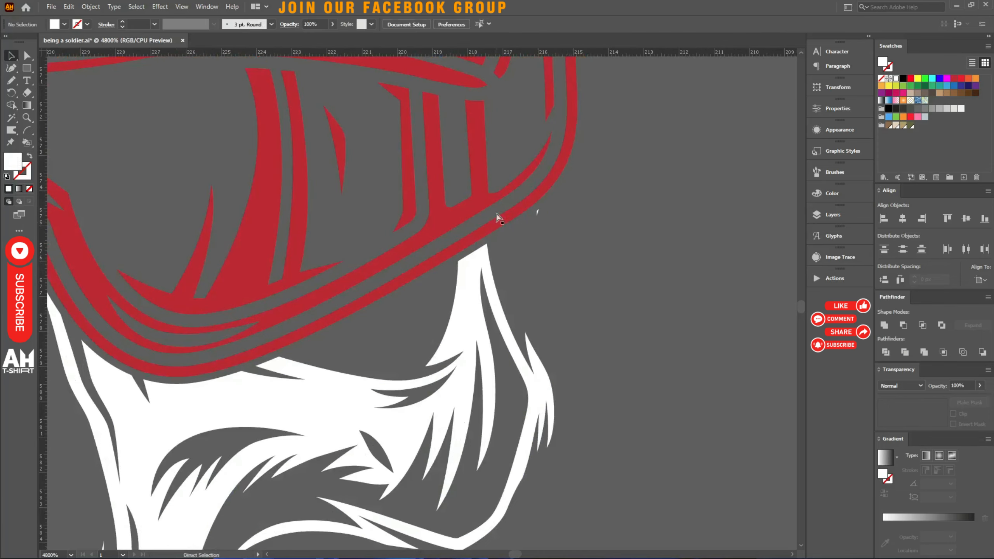
pyautogui.scroll(-2, 528, 224)
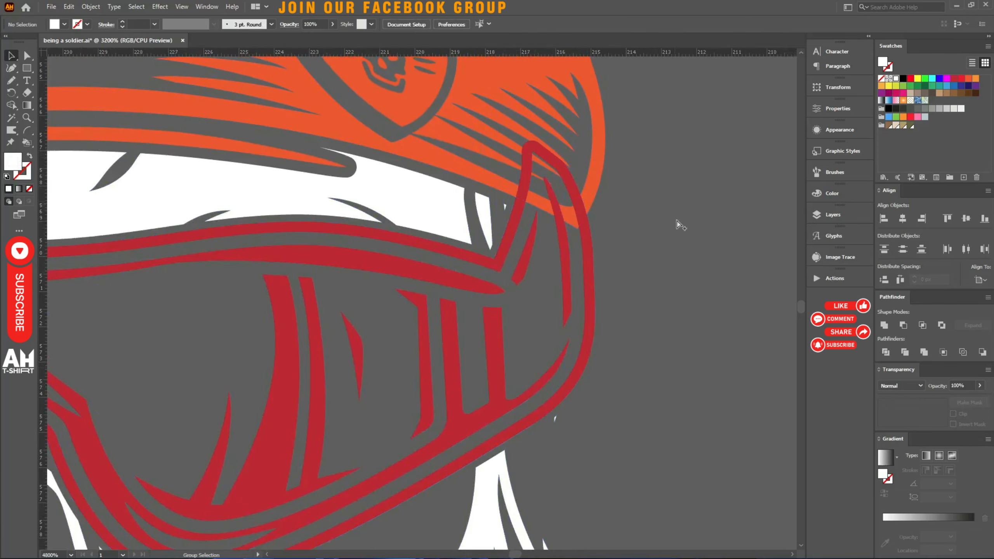
pyautogui.scroll(-2, 677, 222)
pyautogui.press('a')
pyautogui.moveTo(563, 224); pyautogui.dragTo(650, 228)
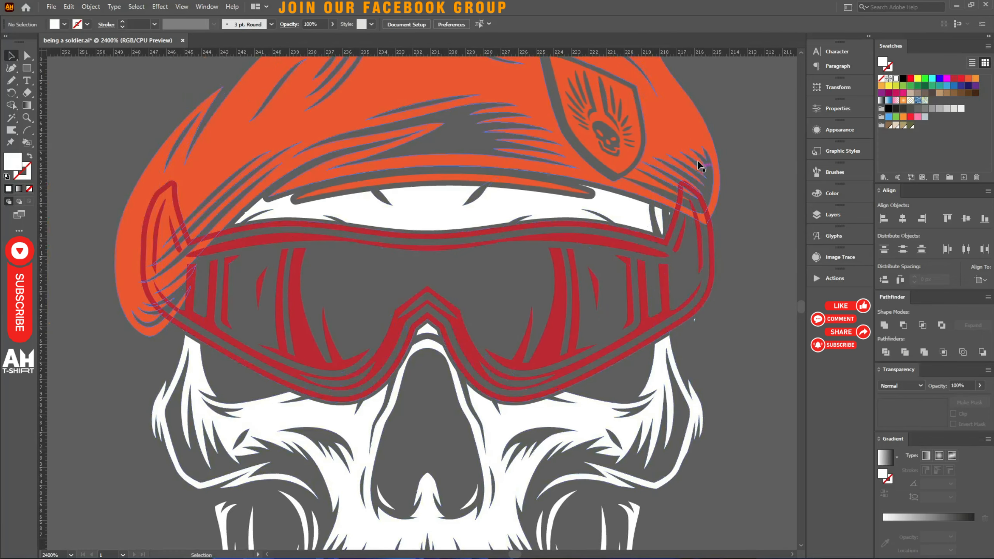
pyautogui.click(699, 138)
pyautogui.hotkey('ctrl', 'alt', 'o')
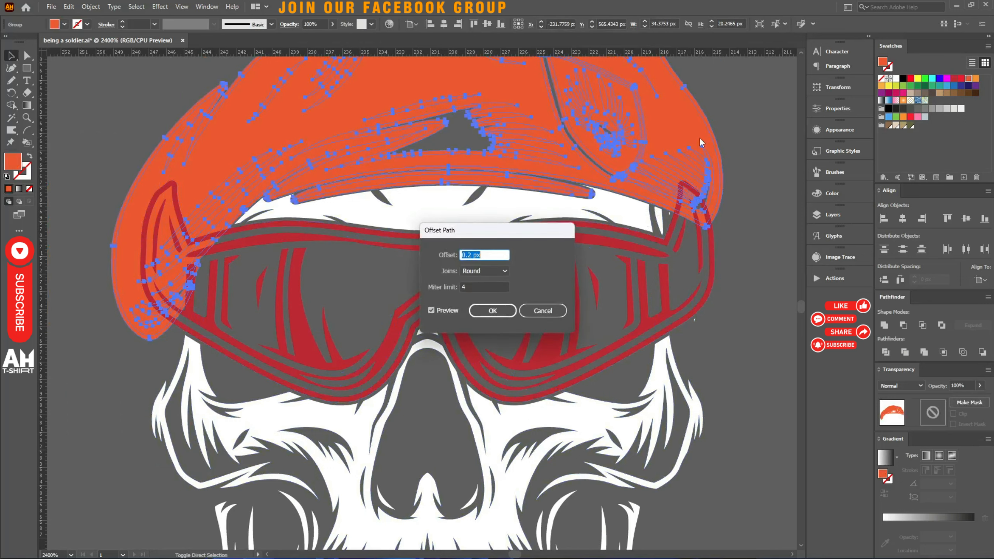
pyautogui.write('0.3')
pyautogui.press('Return')
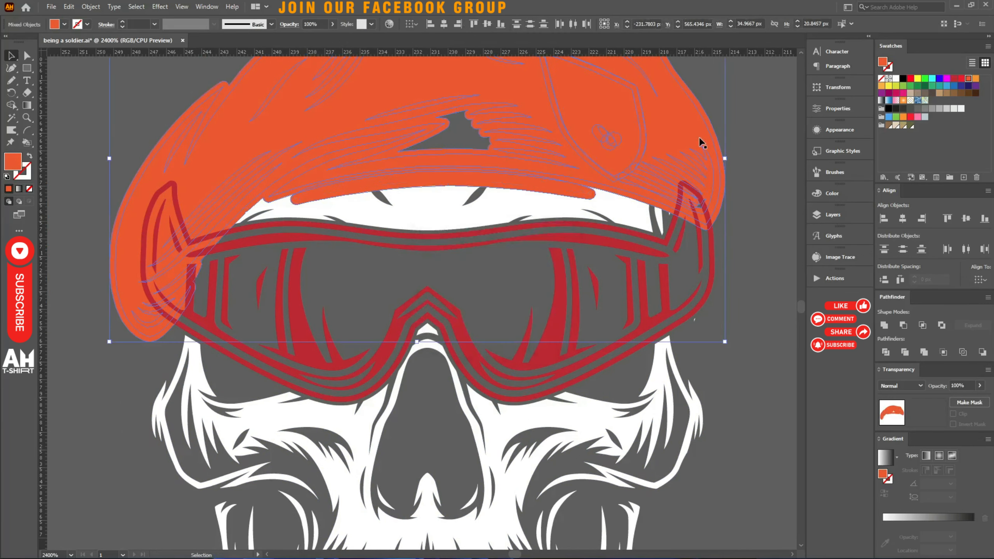
# Move the offset beret shape into the goggles' opacity mask, fill it black, unite it and return to the artwork.
pyautogui.press('v')
pyautogui.click(709, 253)
pyautogui.click(970, 403)
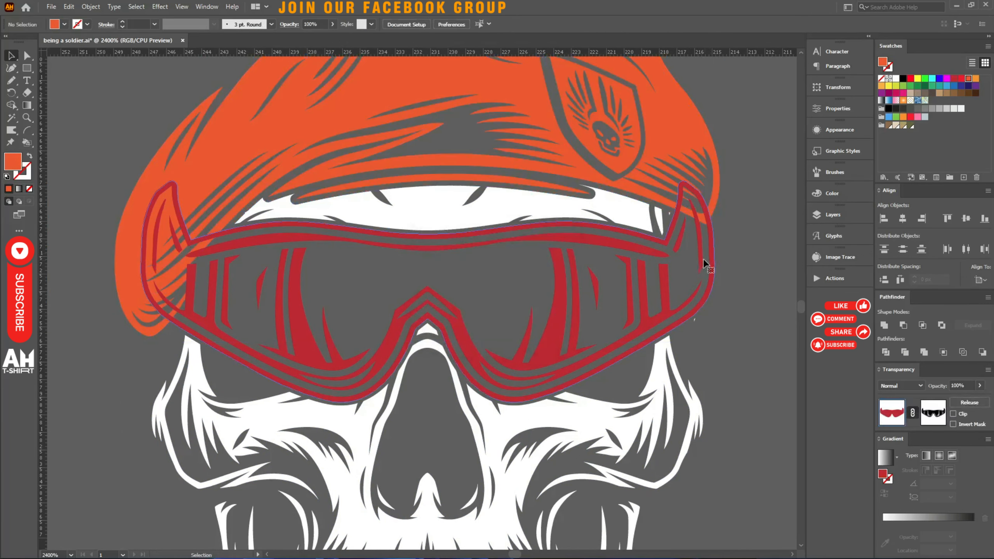
pyautogui.click(933, 412)
pyautogui.hotkey('ctrl', 'f')
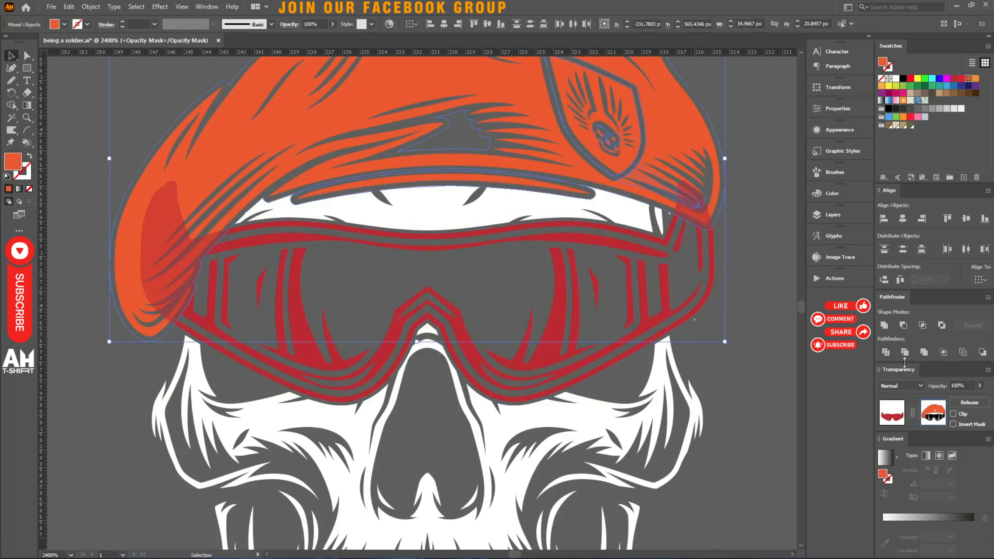
pyautogui.click(903, 79)
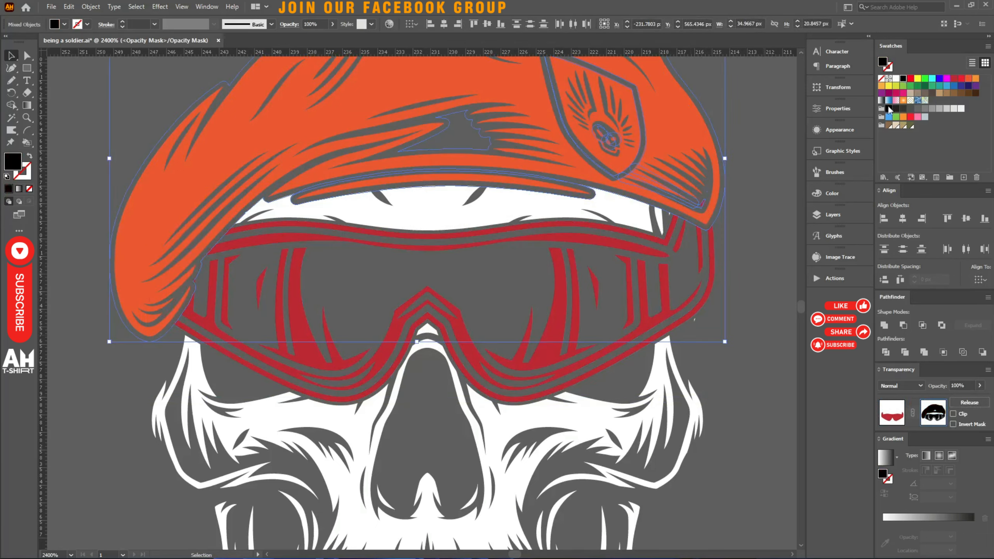
pyautogui.click(924, 352)
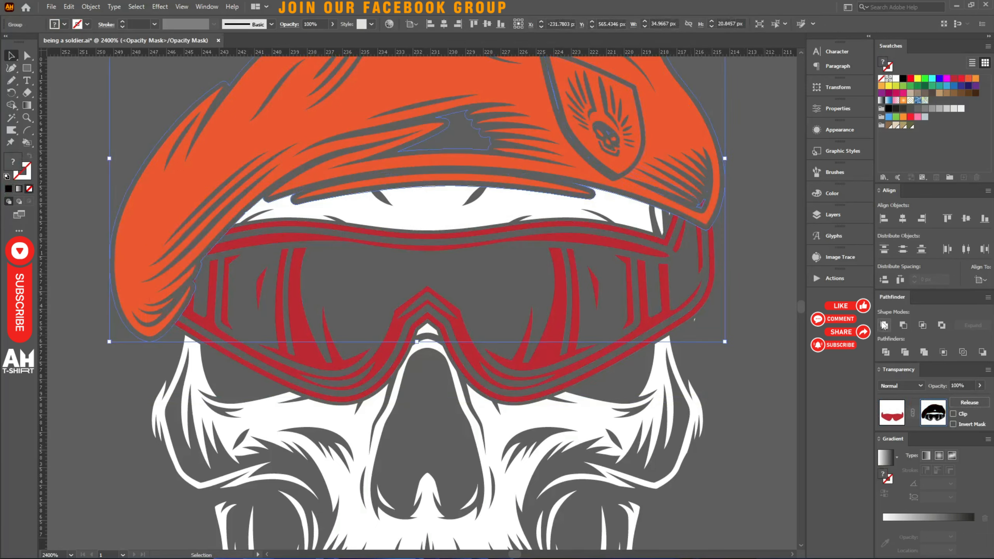
pyautogui.hotkey('ctrl', 'shift', 'a')
pyautogui.scroll(-3, 703, 238)
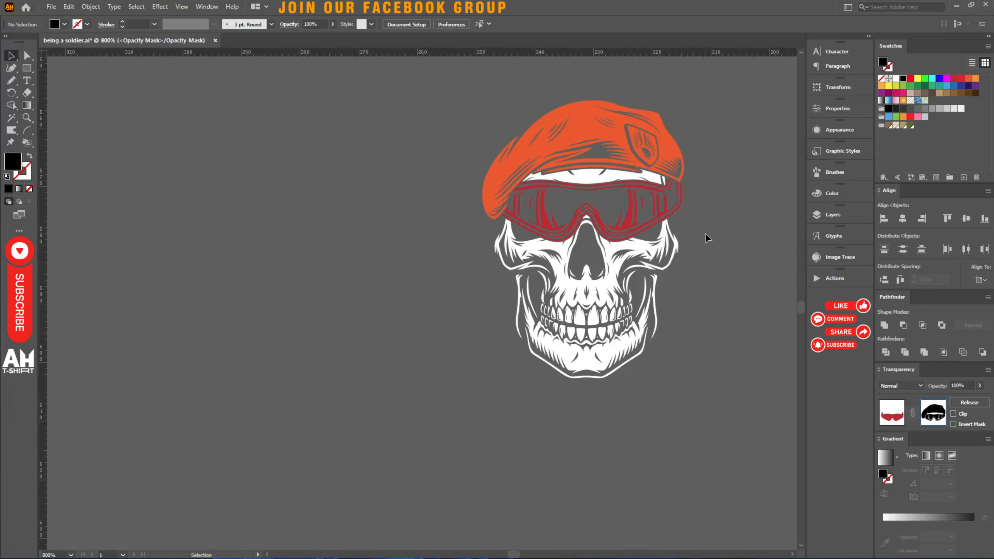
pyautogui.scroll(2, 654, 222)
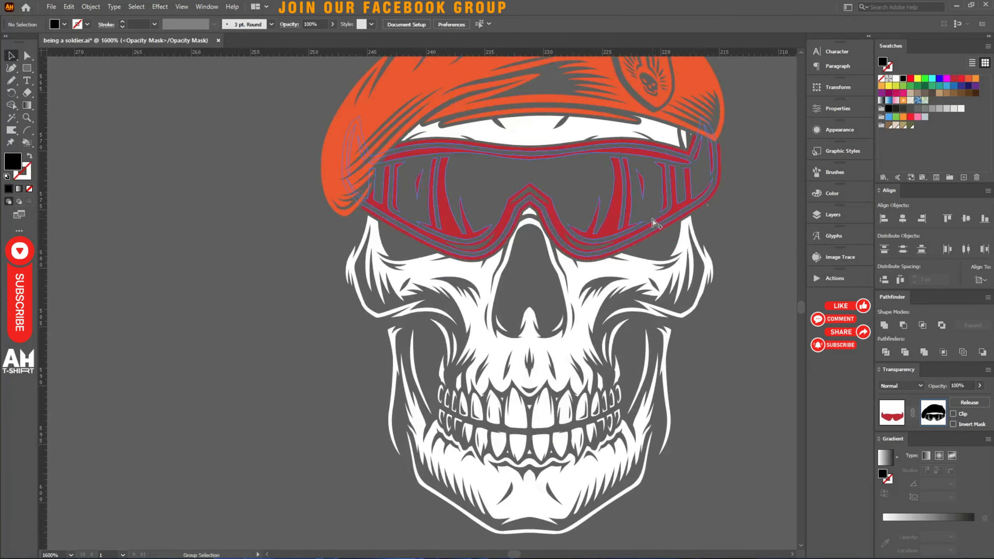
pyautogui.click(896, 410)
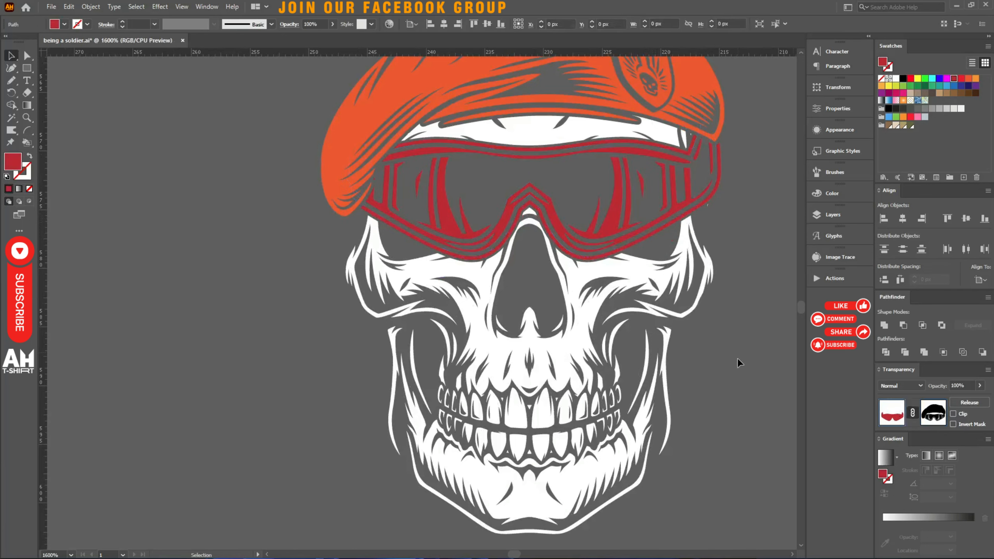
# Isolate the skull group and draw a white freehand Pencil shape about 5.3 by 3.9 px filling the socket gap below the right lens.
pyautogui.doubleClick(654, 279)
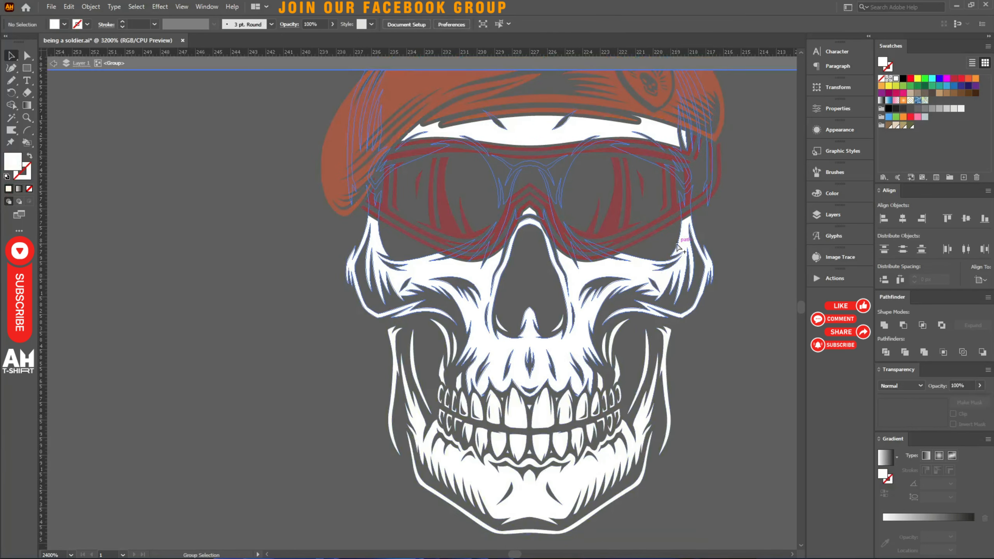
pyautogui.scroll(4, 688, 247)
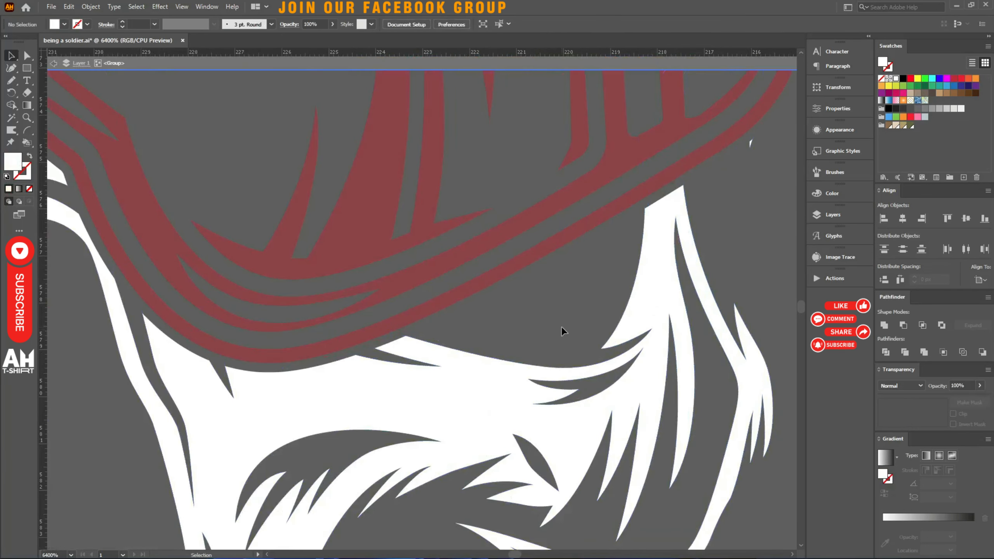
pyautogui.press('n')
pyautogui.moveTo(404, 338); pyautogui.dragTo(534, 262)
pyautogui.moveTo(652, 232)
pyautogui.mouseDown()
pyautogui.moveTo(637, 301)
pyautogui.moveTo(615, 334)
pyautogui.mouseUp()
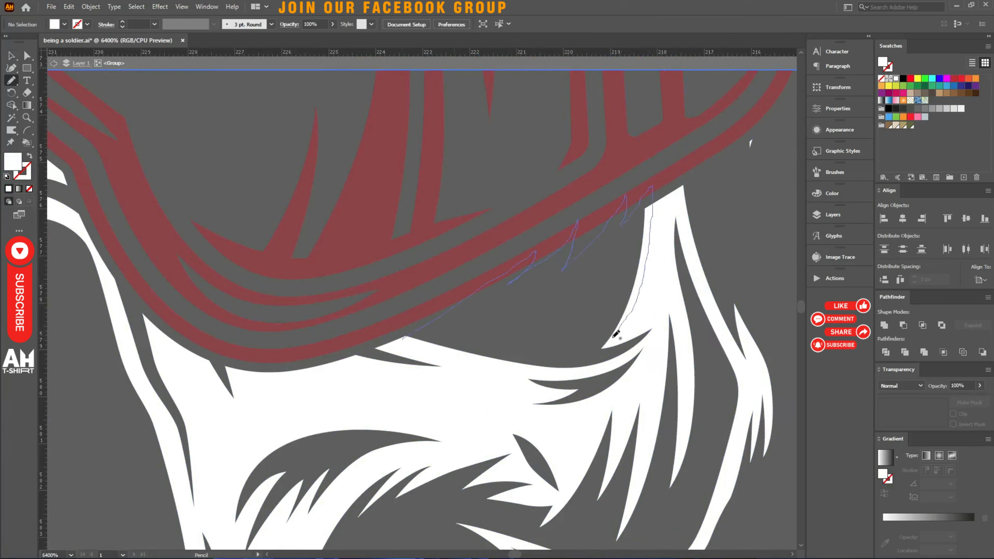
pyautogui.moveTo(519, 357)
pyautogui.mouseDown()
pyautogui.moveTo(467, 367)
pyautogui.moveTo(406, 347)
pyautogui.mouseUp()
# Draw a white Pencil shape about 6.2 by 3.9 px in the socket gap below the left lens and leave the group's isolation.
pyautogui.moveTo(86, 300)
pyautogui.mouseDown()
pyautogui.moveTo(361, 312)
pyautogui.moveTo(661, 251)
pyautogui.mouseUp()
pyautogui.moveTo(74, 187)
pyautogui.mouseDown()
pyautogui.moveTo(290, 242)
pyautogui.moveTo(269, 259)
pyautogui.mouseUp()
pyautogui.moveTo(237, 321)
pyautogui.mouseDown()
pyautogui.moveTo(257, 366)
pyautogui.moveTo(305, 384)
pyautogui.mouseUp()
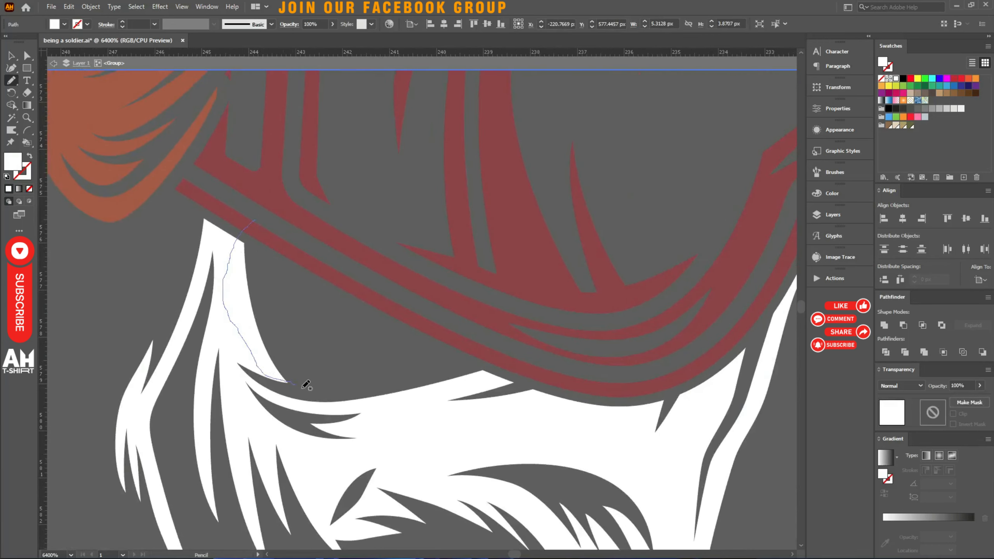
pyautogui.moveTo(371, 404)
pyautogui.mouseDown()
pyautogui.moveTo(443, 381)
pyautogui.moveTo(417, 399)
pyautogui.moveTo(460, 348)
pyautogui.mouseUp()
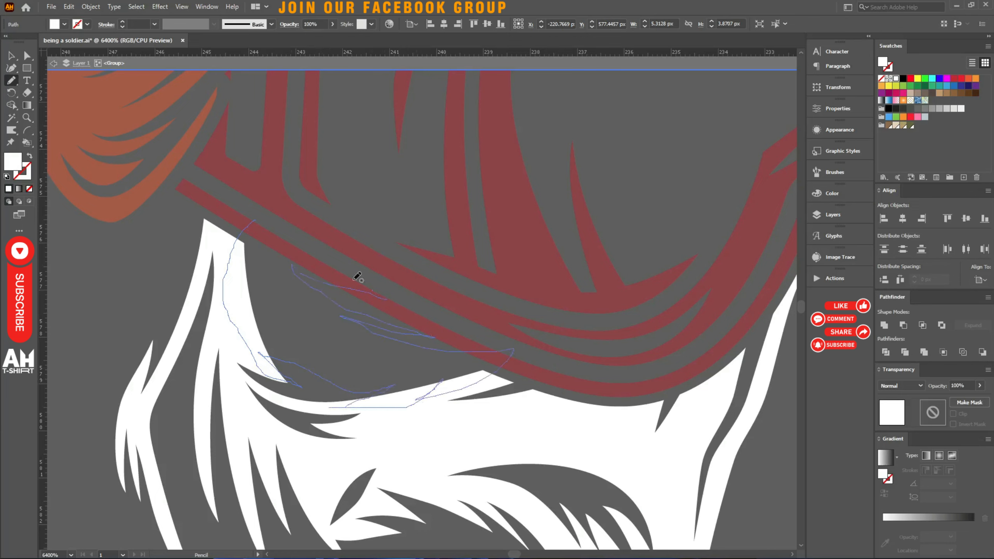
pyautogui.moveTo(255, 216); pyautogui.dragTo(255, 218)
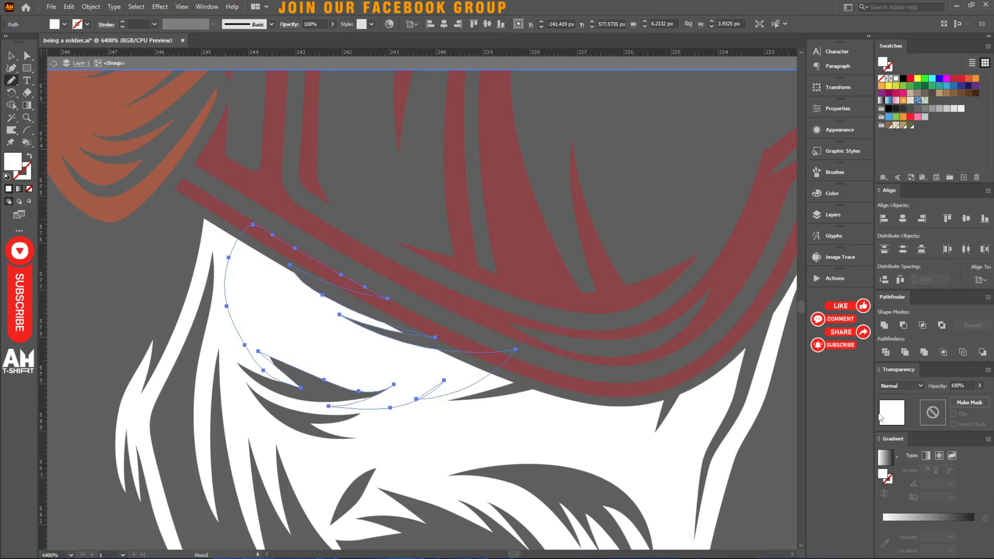
pyautogui.press('v')
pyautogui.click(113, 305)
pyautogui.doubleClick(113, 304)
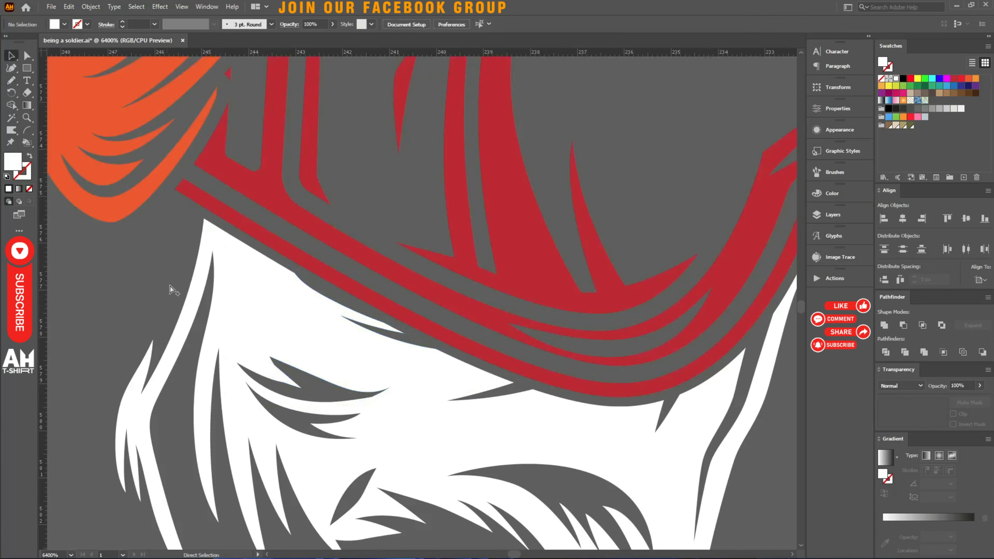
# Draw a black freehand Pencil shape in the skull's opacity mask over the stray white speck beside the goggles' right edge.
pyautogui.scroll(-5, 175, 289)
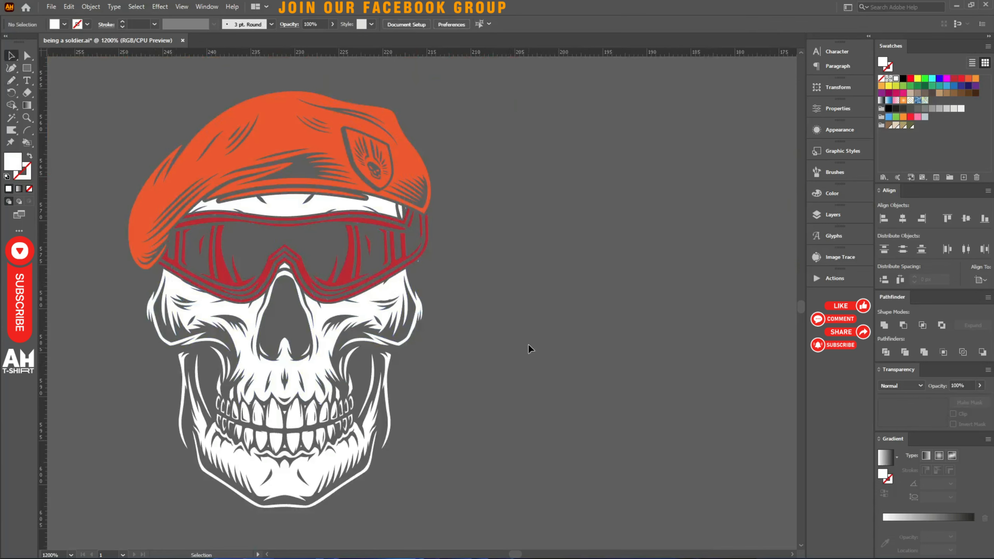
pyautogui.scroll(3, 432, 267)
pyautogui.click(304, 329)
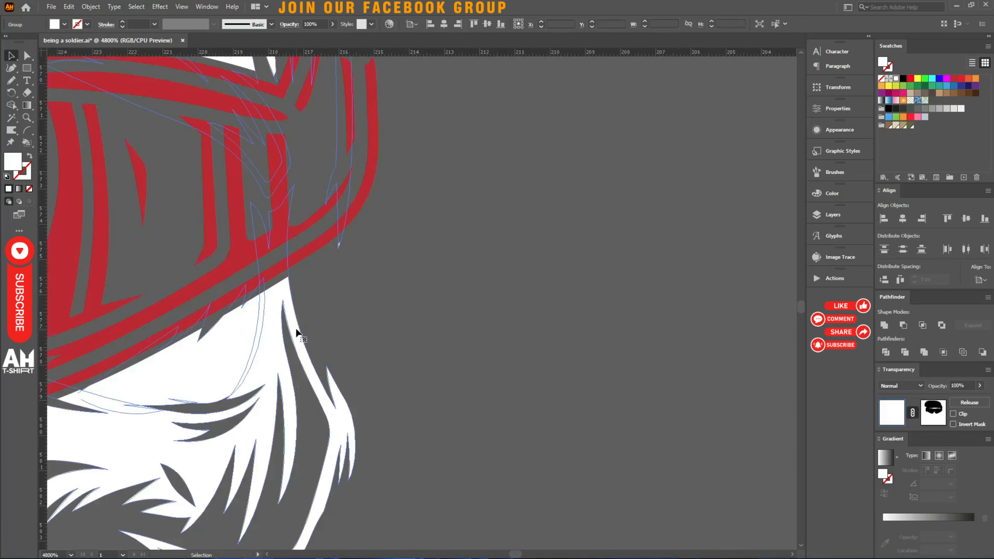
pyautogui.click(933, 412)
pyautogui.press('n')
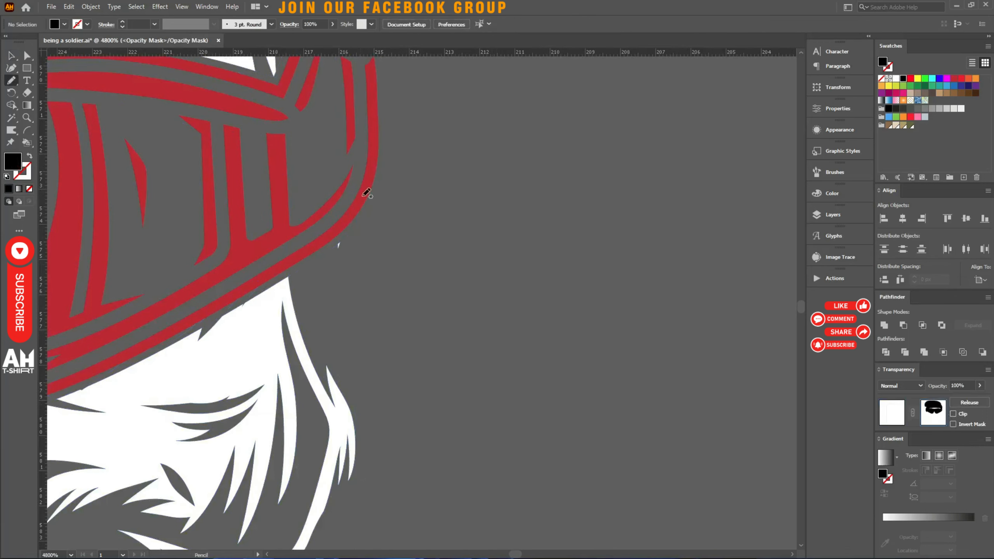
pyautogui.moveTo(299, 191); pyautogui.dragTo(406, 388)
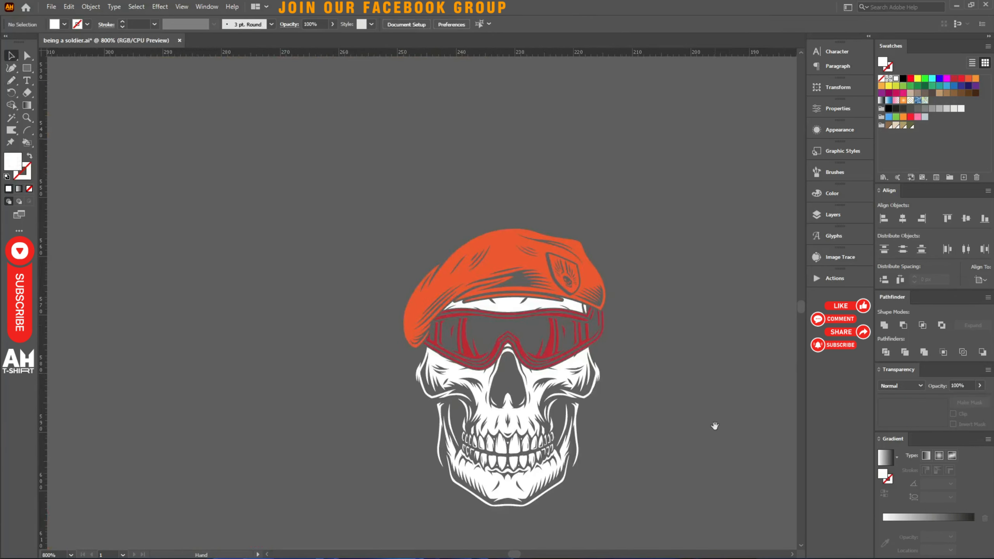
# Place the assembled beret-and-goggles skull on the soldier's neck and scale it to about 69.6 by 97.7 px.
pyautogui.moveTo(714, 425); pyautogui.dragTo(619, 337)
pyautogui.hotkey('ctrl', 'a')
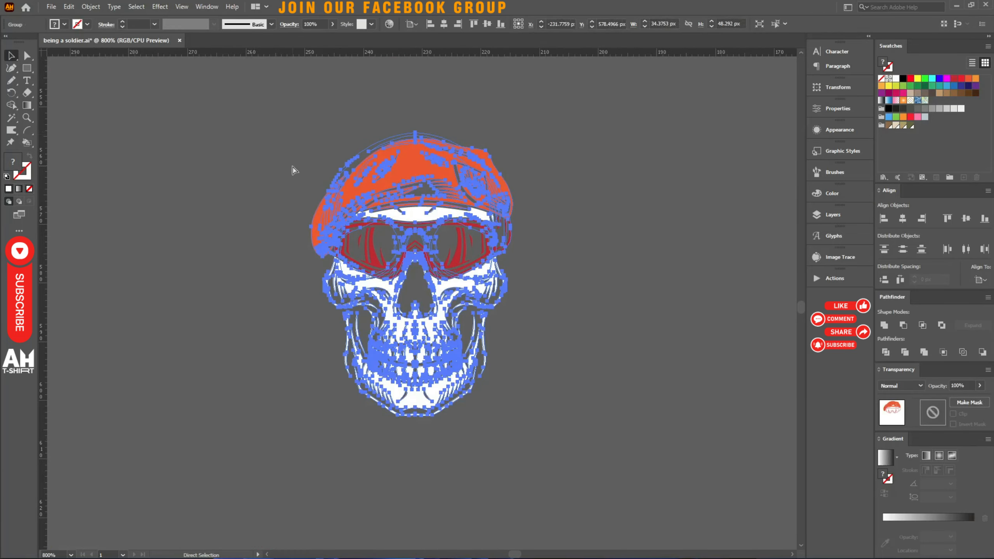
pyautogui.scroll(-4, 295, 171)
pyautogui.press('v')
pyautogui.moveTo(310, 193); pyautogui.dragTo(204, 281)
pyautogui.scroll(1, 172, 274)
pyautogui.moveTo(234, 228); pyautogui.dragTo(234, 121)
pyautogui.moveTo(248, 187); pyautogui.dragTo(283, 186)
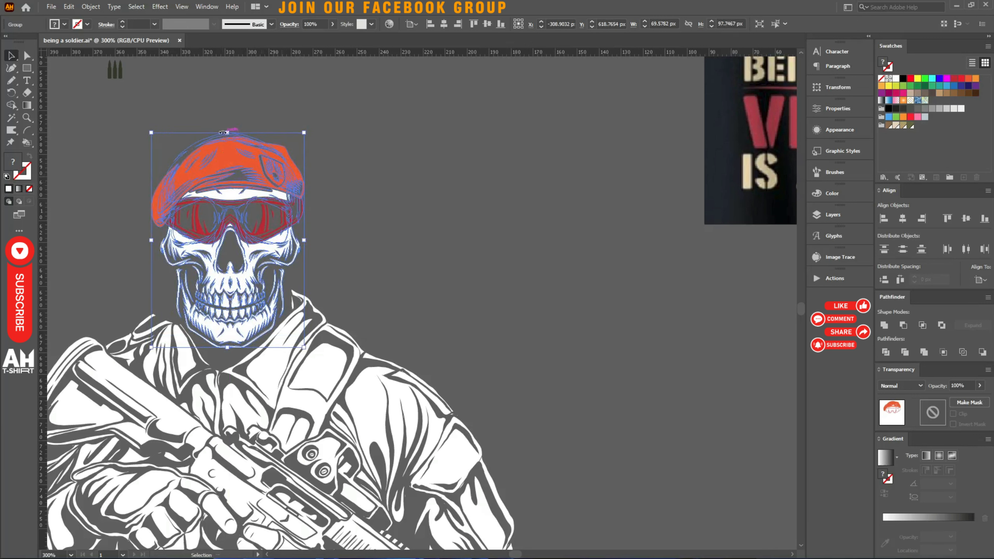
# Fine-tune the skull's position over the soldier's collar to about X -309.6, Y 617.8 px.
pyautogui.click(457, 135)
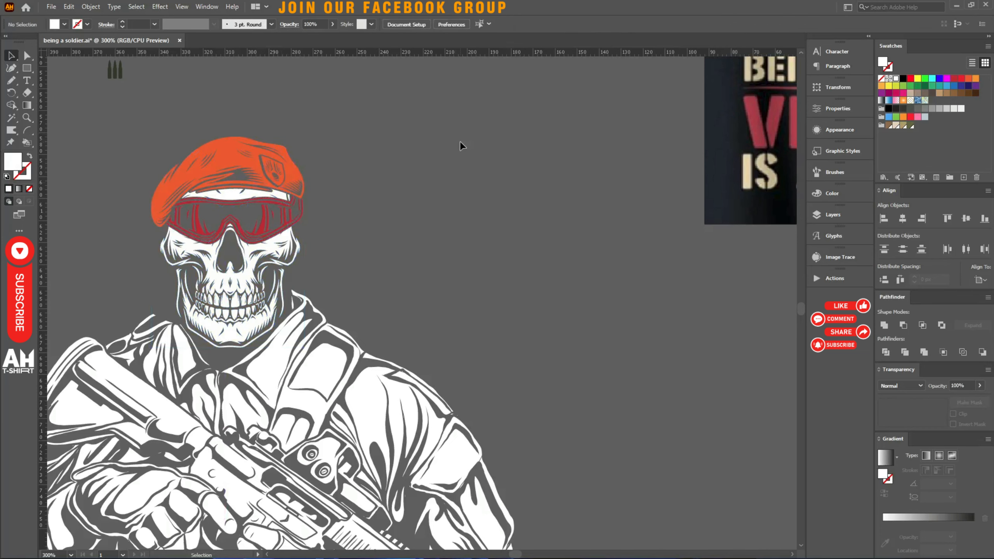
pyautogui.hotkey('ctrl', '-')
pyautogui.click(377, 182)
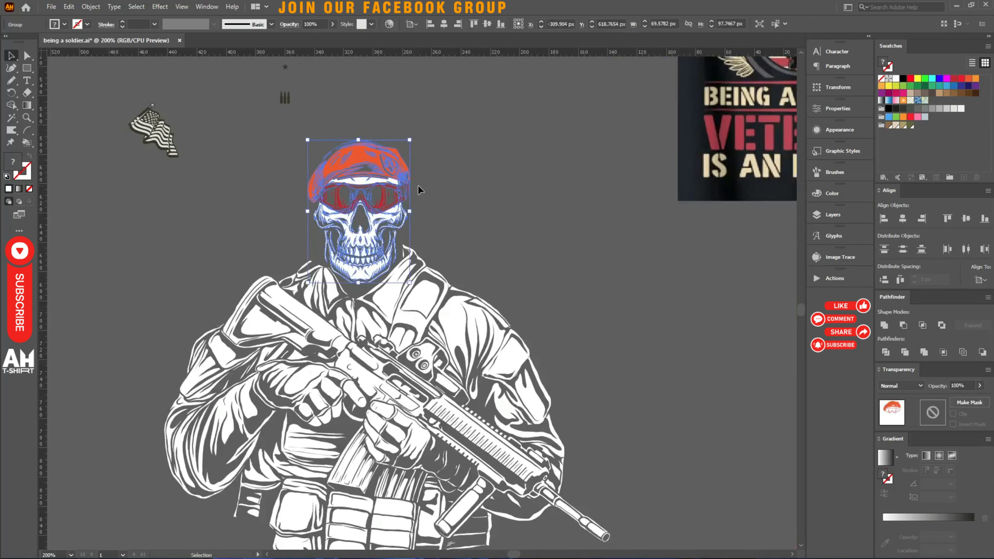
pyautogui.click(569, 225)
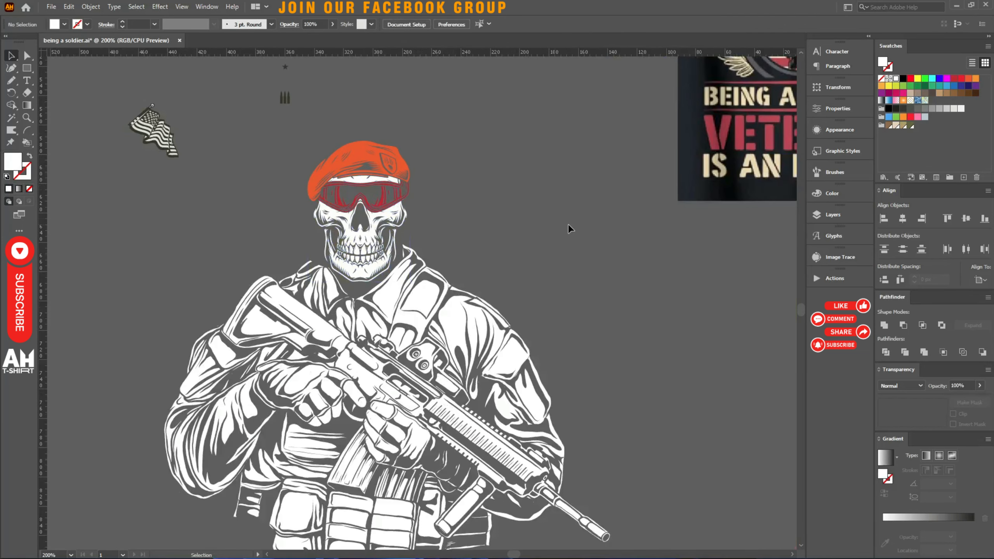
pyautogui.scroll(-2, 568, 227)
pyautogui.scroll(9, 490, 230)
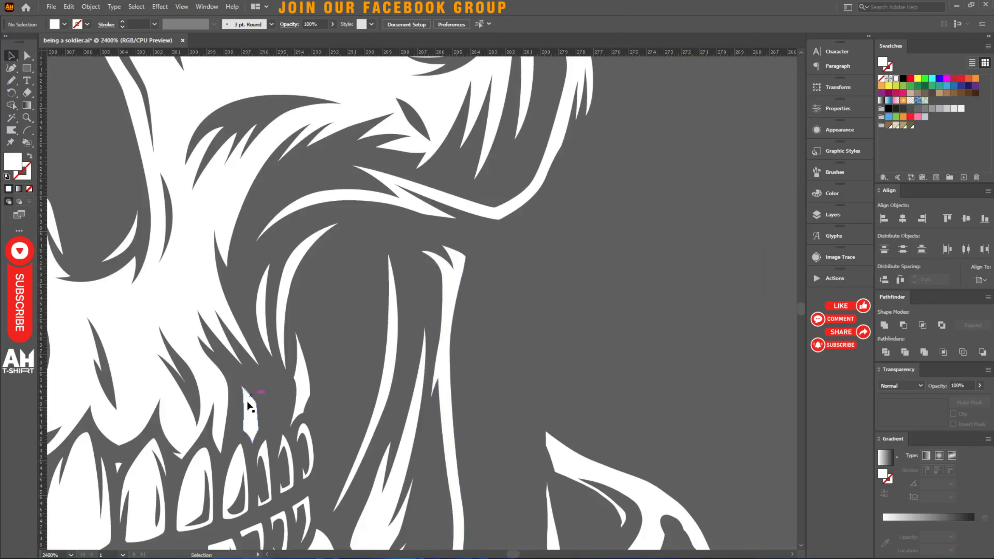
pyautogui.scroll(-6, 441, 362)
pyautogui.hscroll(-3, 284, 391)
pyautogui.moveTo(309, 374); pyautogui.dragTo(312, 370)
pyautogui.scroll(-5, 242, 306)
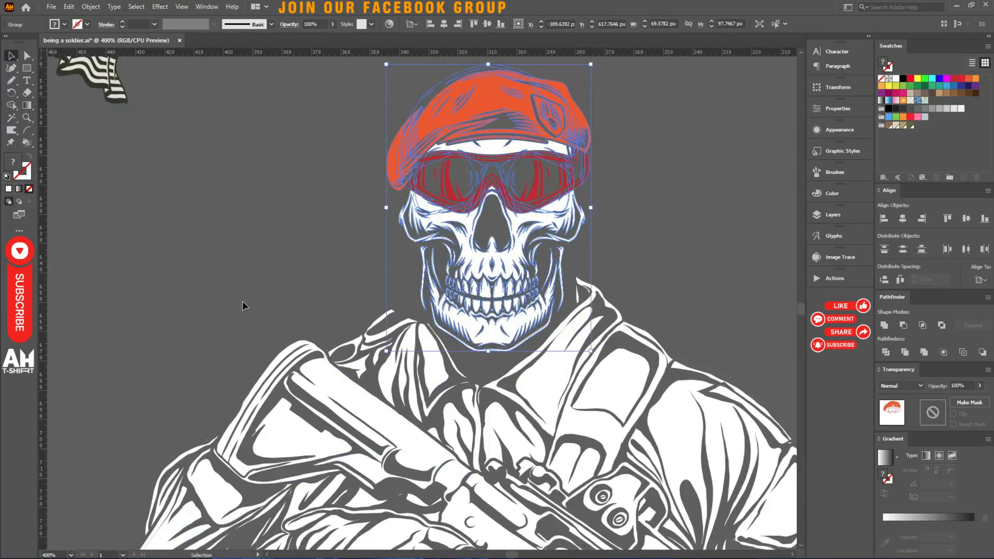
pyautogui.click(242, 306)
# Draw a white Pencil shape about 8.5 by 4.6 px extending the collar strip to the left edge of the skull's jaw.
pyautogui.scroll(2, 465, 325)
pyautogui.scroll(1, 464, 326)
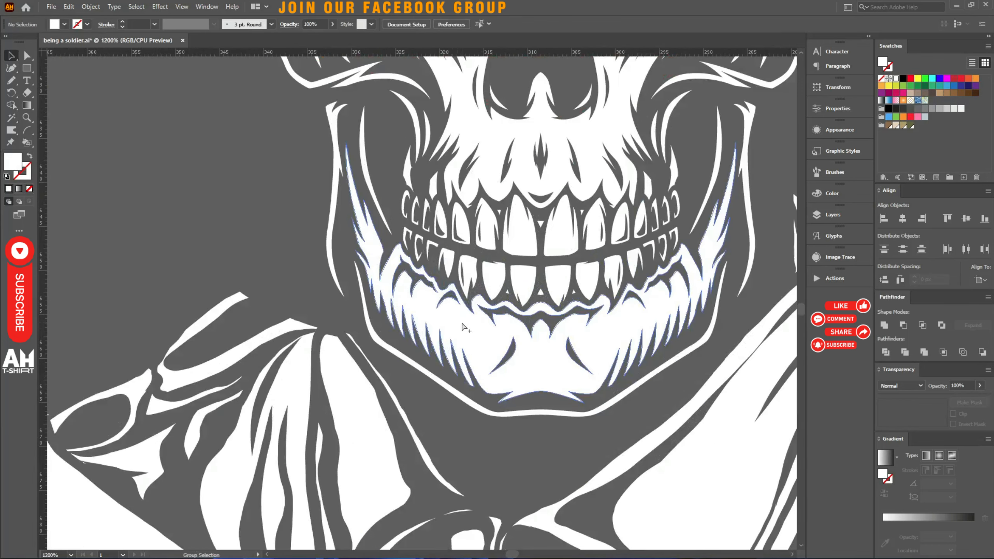
pyautogui.scroll(2, 243, 284)
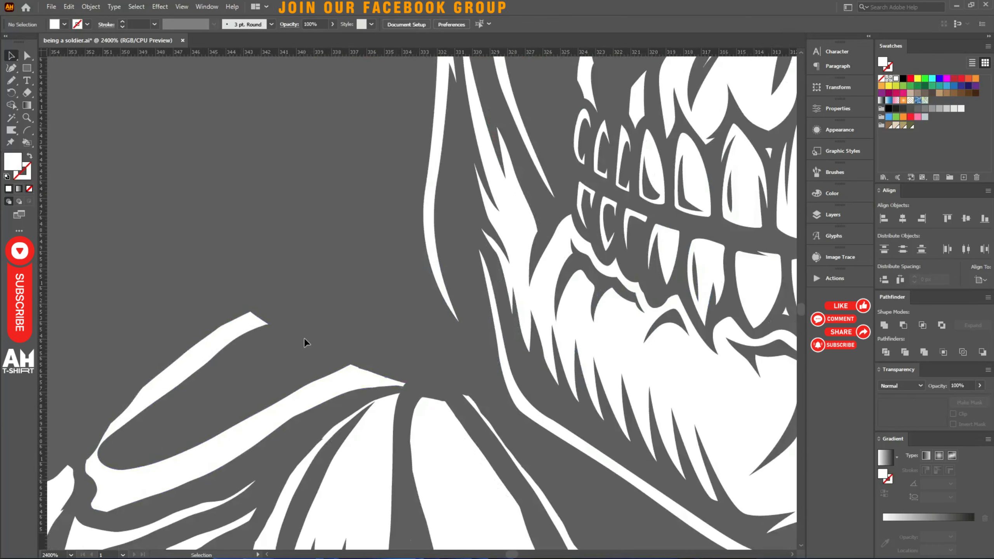
pyautogui.press('n')
pyautogui.moveTo(251, 302); pyautogui.dragTo(253, 309)
pyautogui.hotkey('ctrl', 'z')
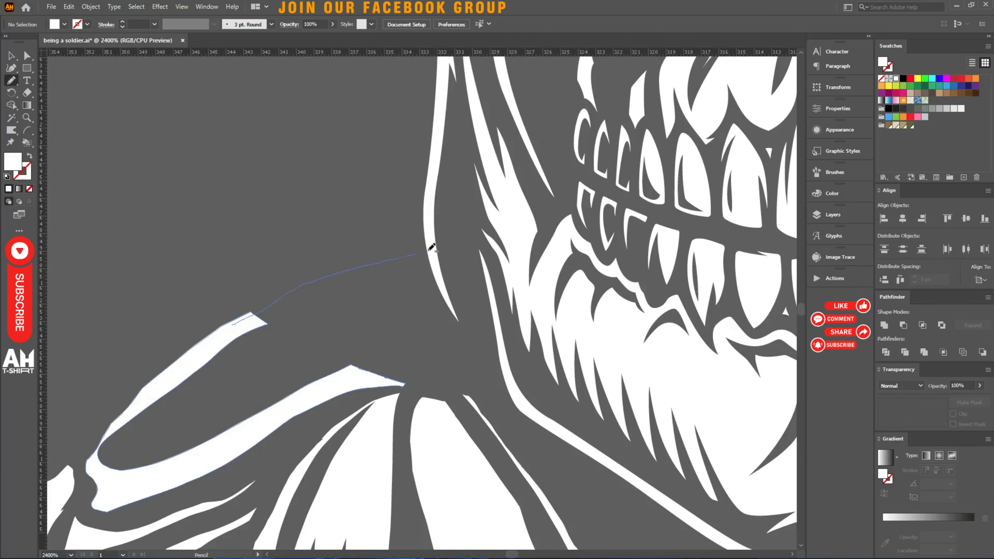
pyautogui.moveTo(330, 377); pyautogui.dragTo(264, 323)
# Draw a white Pencil shape about 7 by 2.7 px bridging the right collar tip and the skull's jaw.
pyautogui.moveTo(566, 340); pyautogui.dragTo(138, 257)
pyautogui.moveTo(515, 298); pyautogui.dragTo(111, 407)
pyautogui.moveTo(386, 248); pyautogui.dragTo(412, 351)
pyautogui.moveTo(382, 191); pyautogui.dragTo(461, 192)
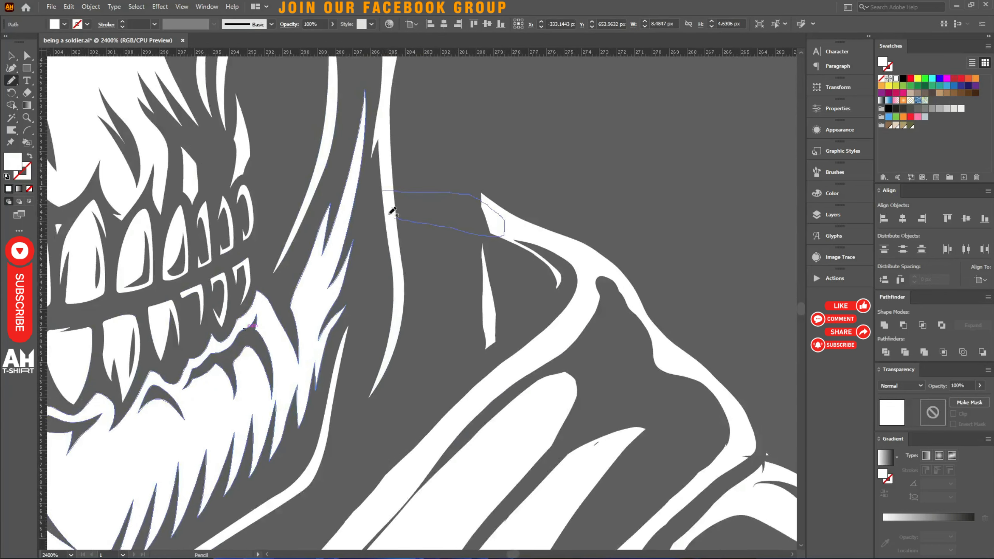
pyautogui.moveTo(387, 196); pyautogui.dragTo(384, 200)
pyautogui.press('v')
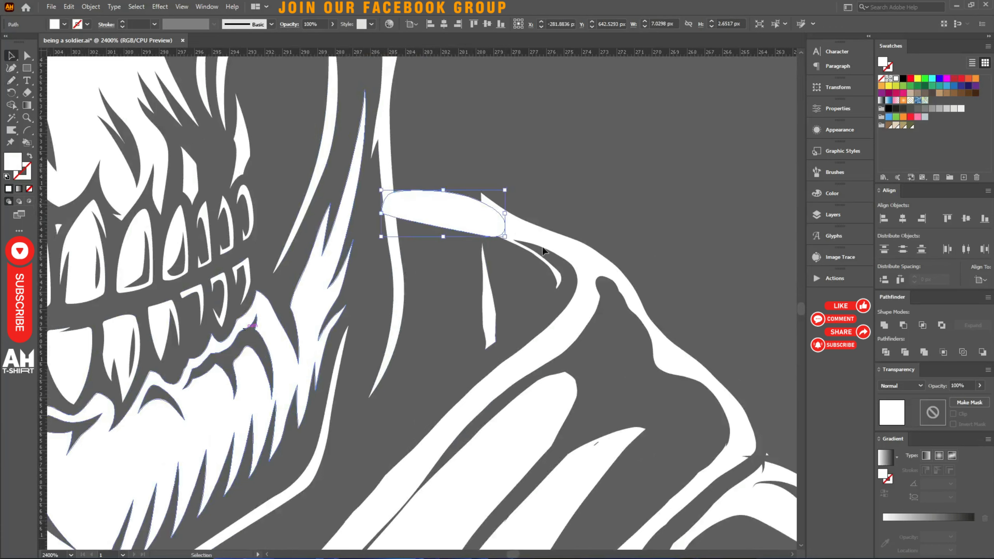
# Group the soldier's body artwork with the two new collar pieces, leaving the skull out.
pyautogui.keyDown('alt'); pyautogui.scroll(-4, 681, 213); pyautogui.keyUp('alt')
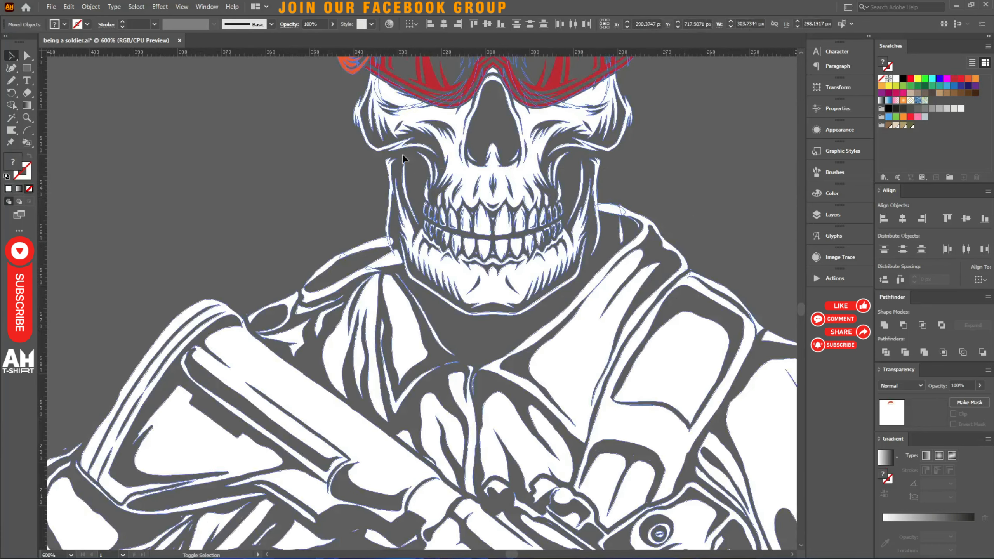
pyautogui.hotkey('ctrl', 'a')
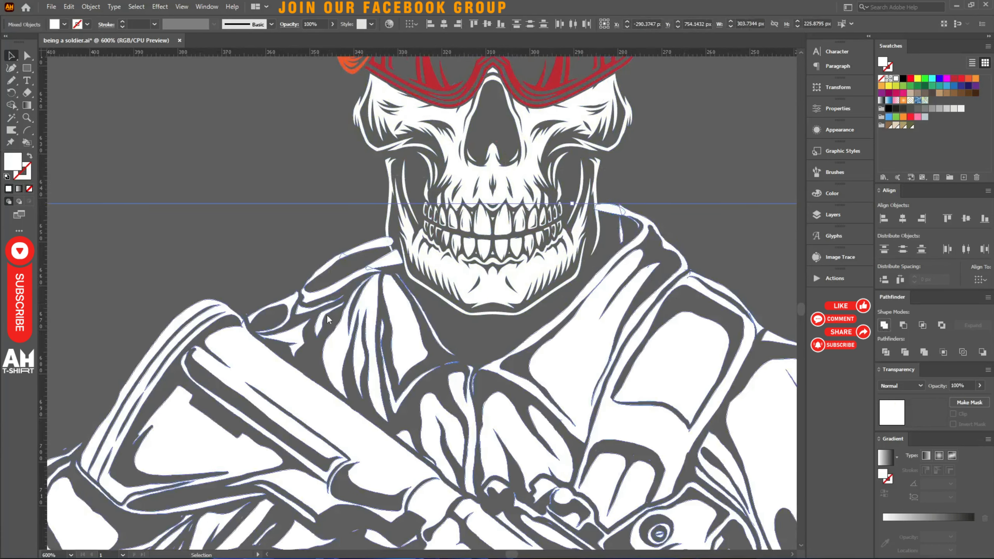
pyautogui.hotkey('ctrl', 'g')
# Offset the skull group's paths by 1 px with round joins and cut the offset copies.
pyautogui.keyDown('alt'); pyautogui.scroll(-2, 330, 302); pyautogui.keyUp('alt')
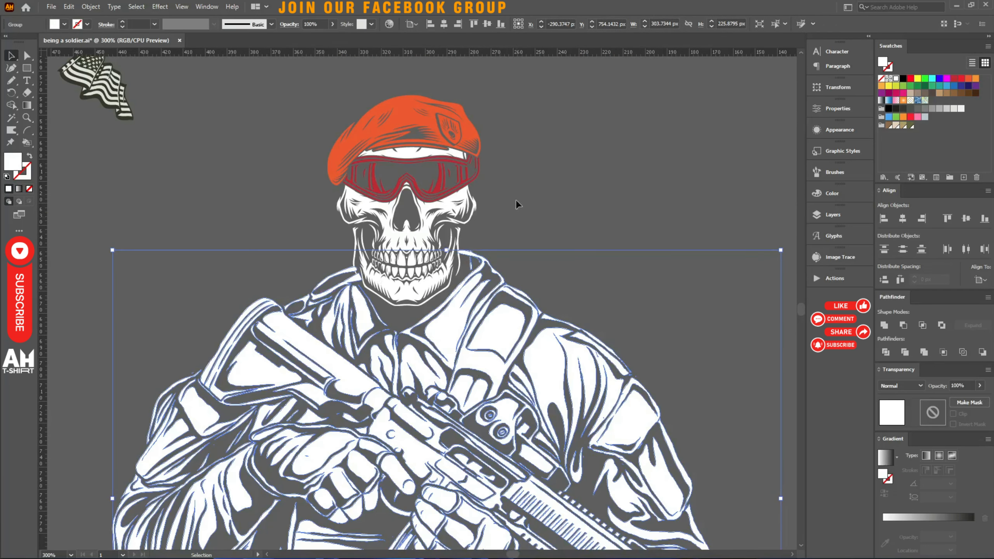
pyautogui.click(403, 200)
pyautogui.hotkey('ctrl', 'alt', 'o')
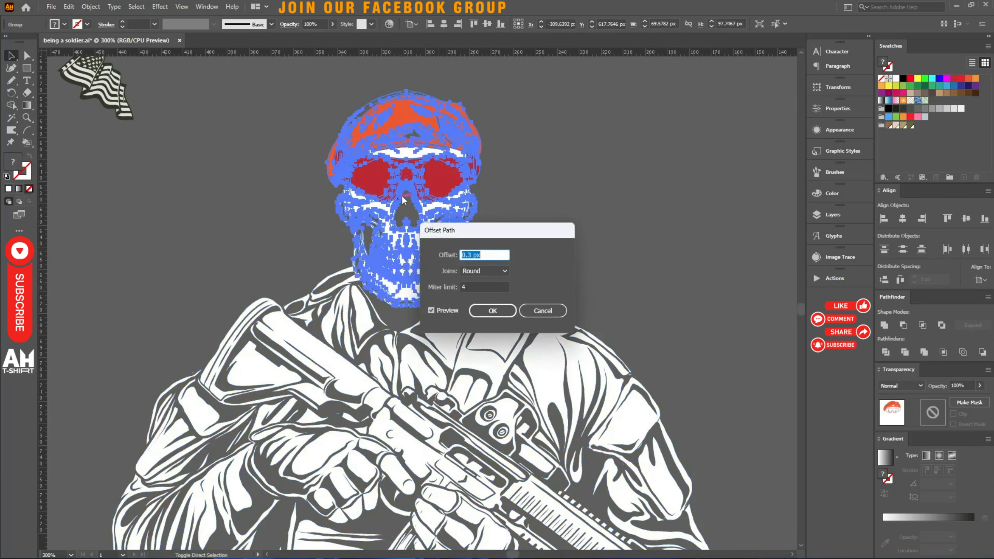
pyautogui.press('Return')
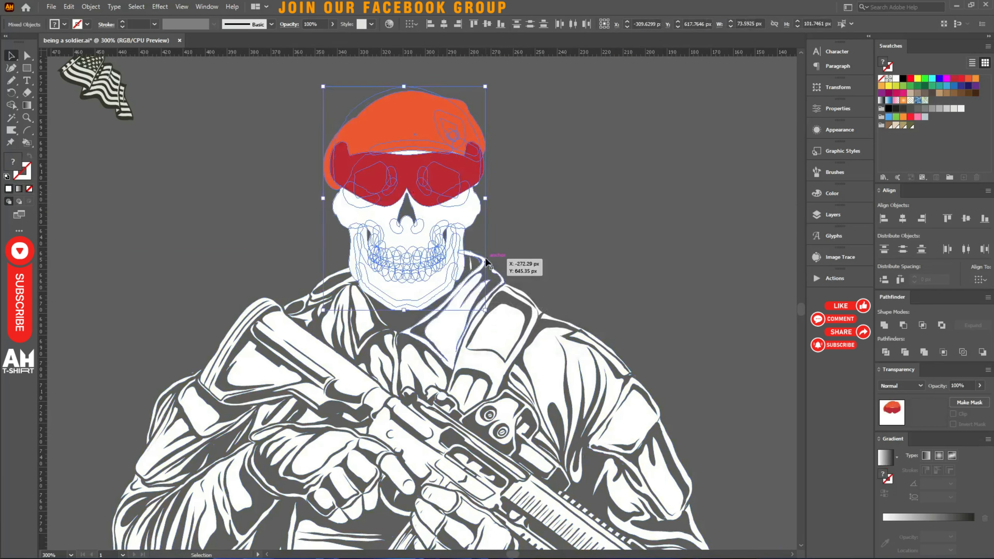
pyautogui.hotkey('ctrl', 'alt', 'o')
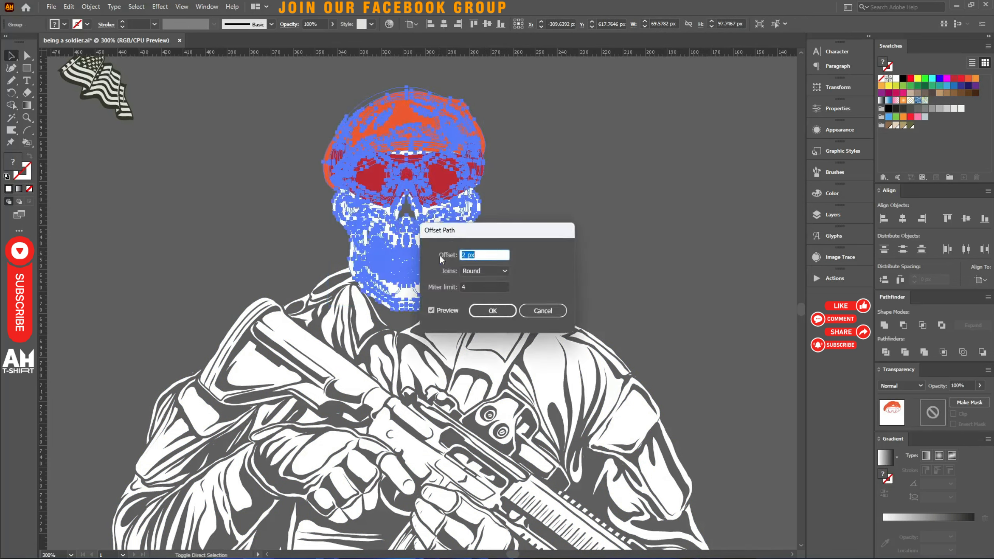
pyautogui.write('1')
pyautogui.press('Return')
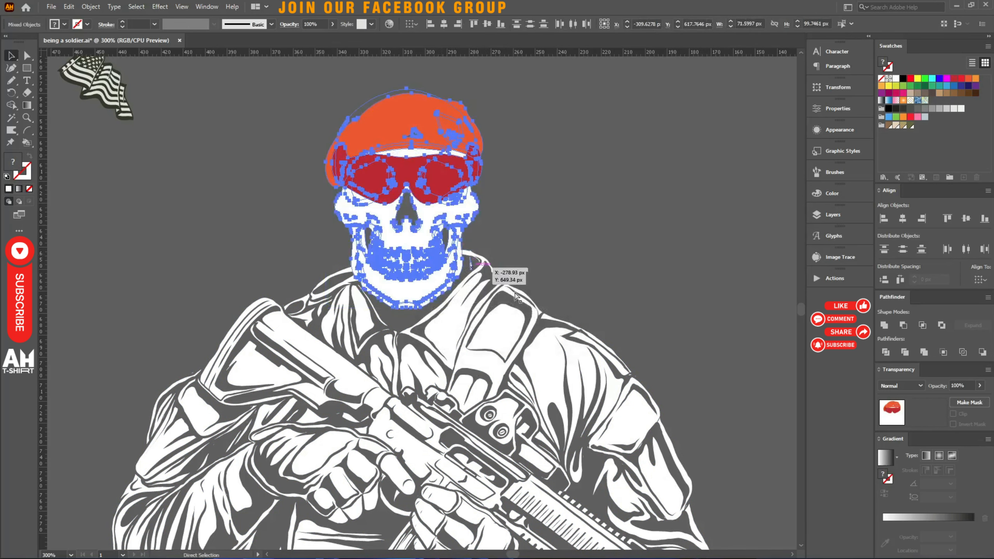
pyautogui.click(592, 272)
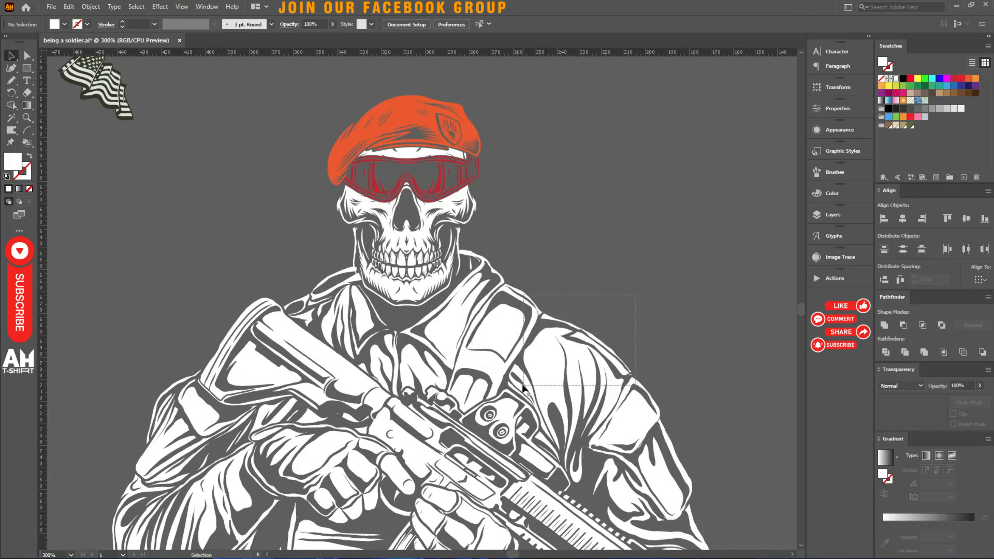
# Make an opacity mask on the soldier's body group with Clip off and paste the offset skull shapes in place inside it.
pyautogui.moveTo(523, 388); pyautogui.dragTo(524, 390)
pyautogui.click(961, 402)
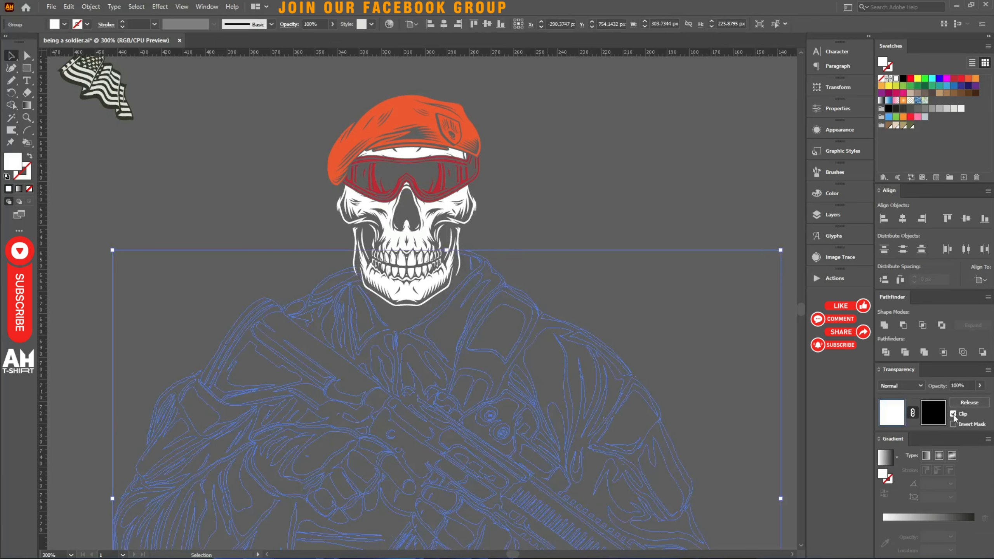
pyautogui.click(933, 411)
pyautogui.hotkey('ctrl', 'f')
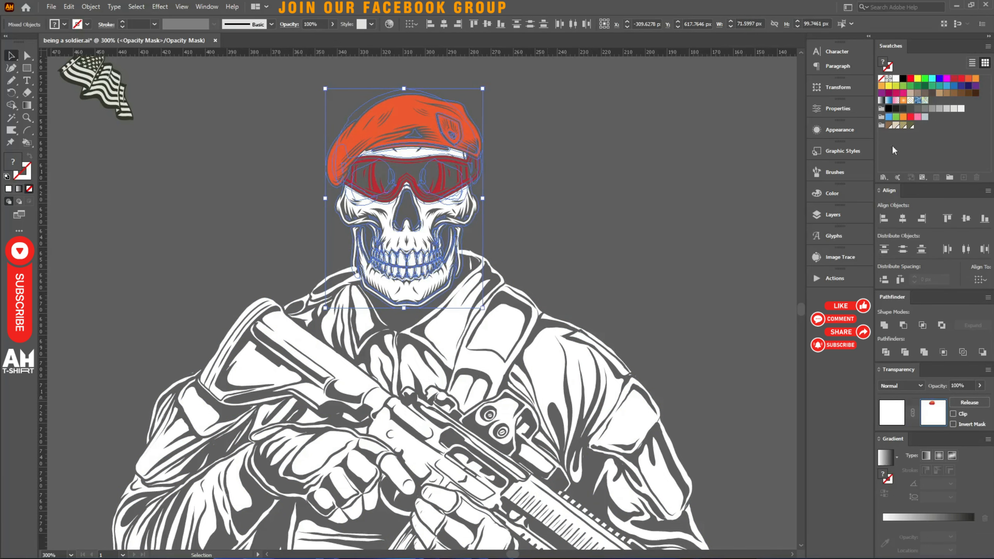
# Fill the pasted skull shapes black, unite them into one shape and return from the mask to the artwork.
pyautogui.click(902, 78)
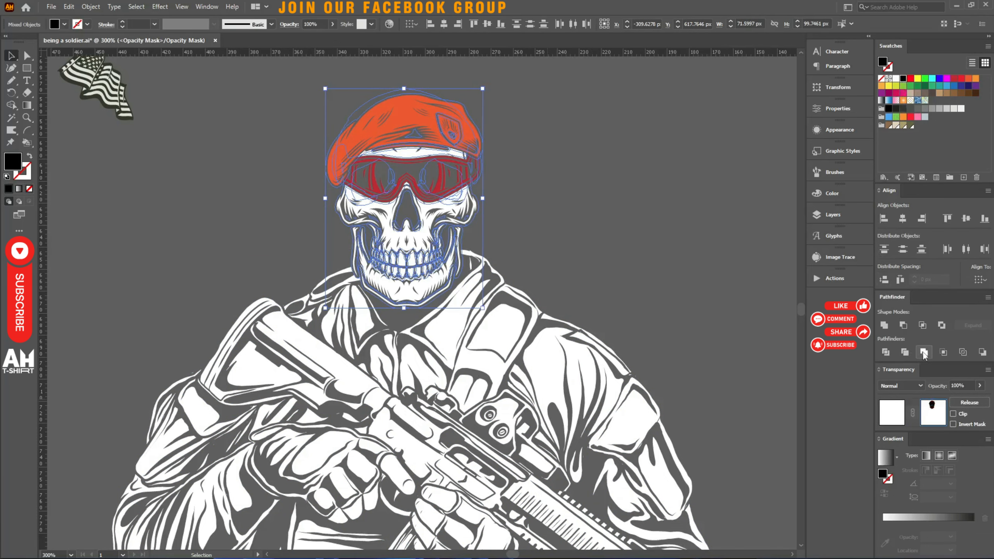
pyautogui.click(884, 325)
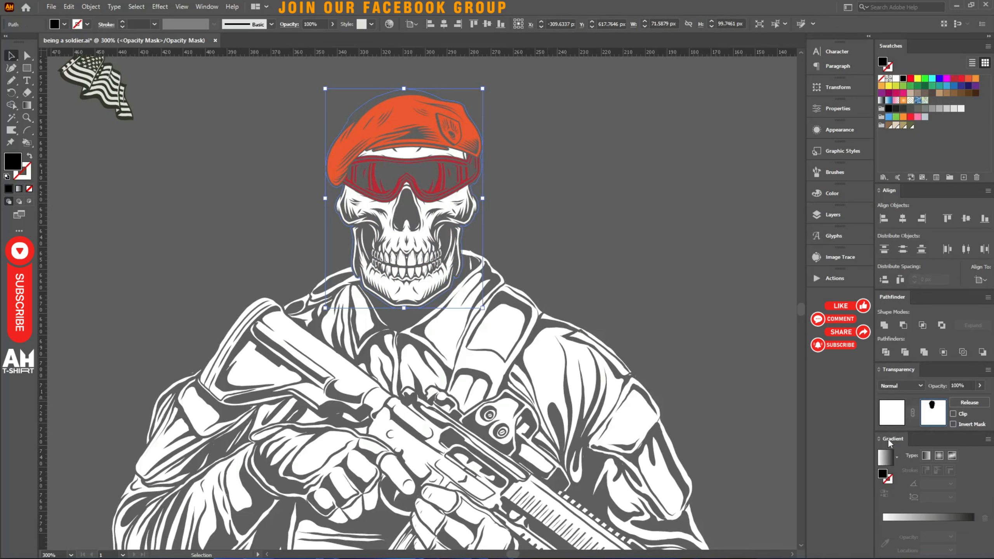
pyautogui.click(890, 421)
pyautogui.click(519, 229)
pyautogui.hotkey('ctrl', '-')
pyautogui.hotkey('ctrl', '-')
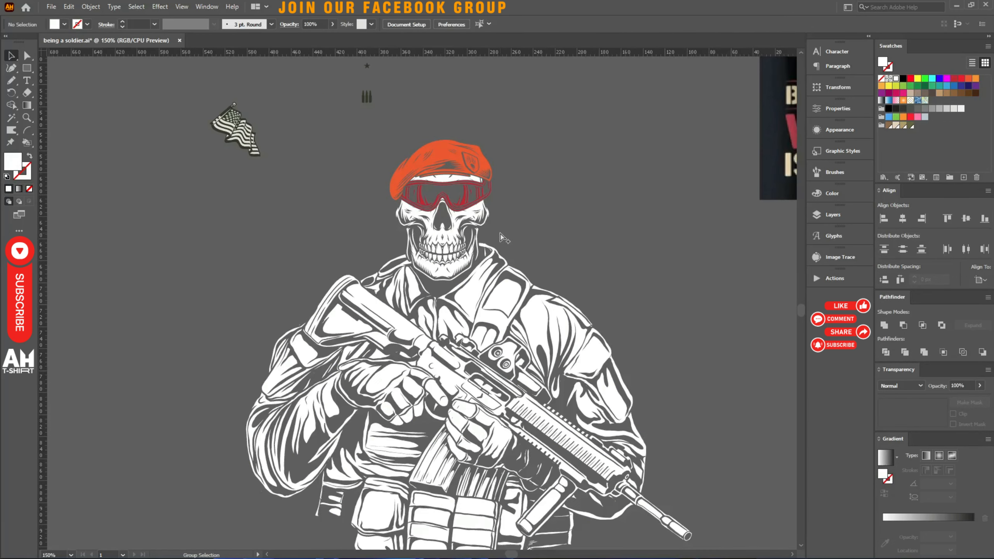
pyautogui.scroll(-1, 504, 238)
pyautogui.moveTo(638, 289); pyautogui.dragTo(509, 275)
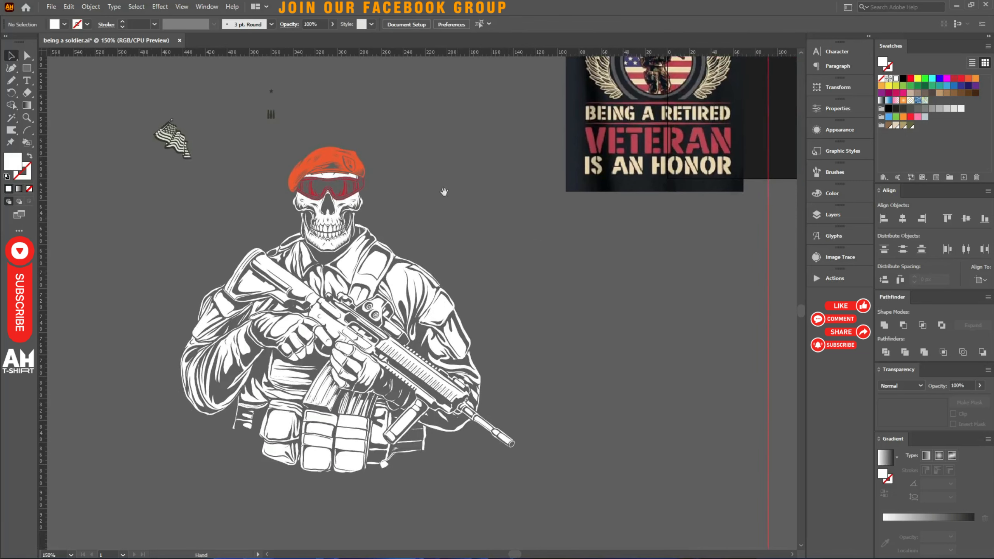
# Fill the whole soldier artwork, including beret and goggles, with white and move it onto the shield on the artboard.
pyautogui.click(281, 370)
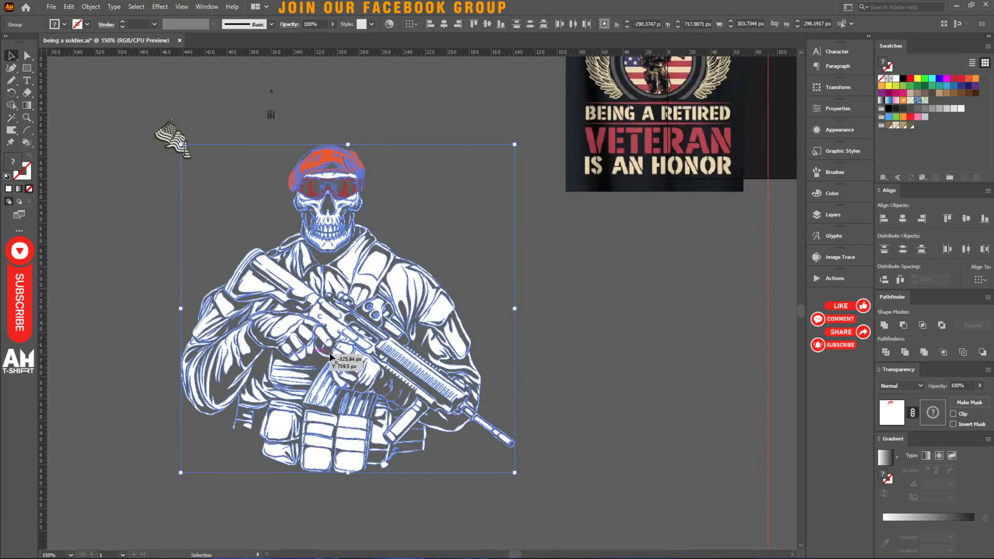
pyautogui.click(896, 80)
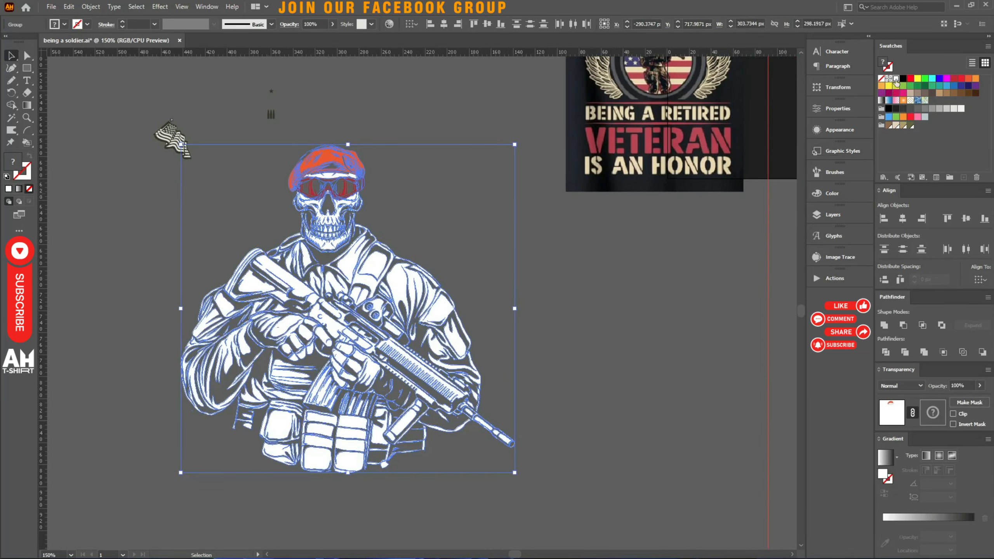
pyautogui.click(613, 293)
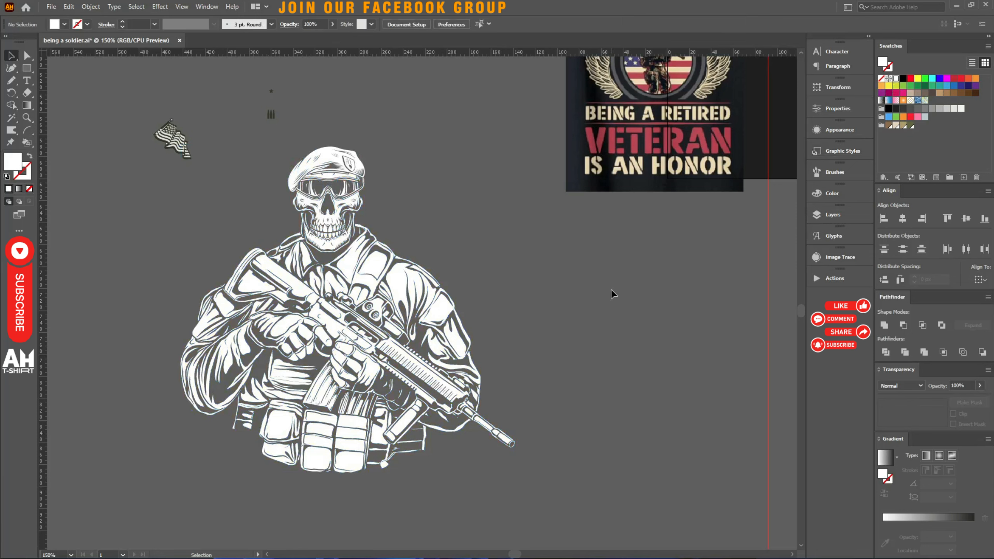
pyautogui.scroll(-3, 293, 447)
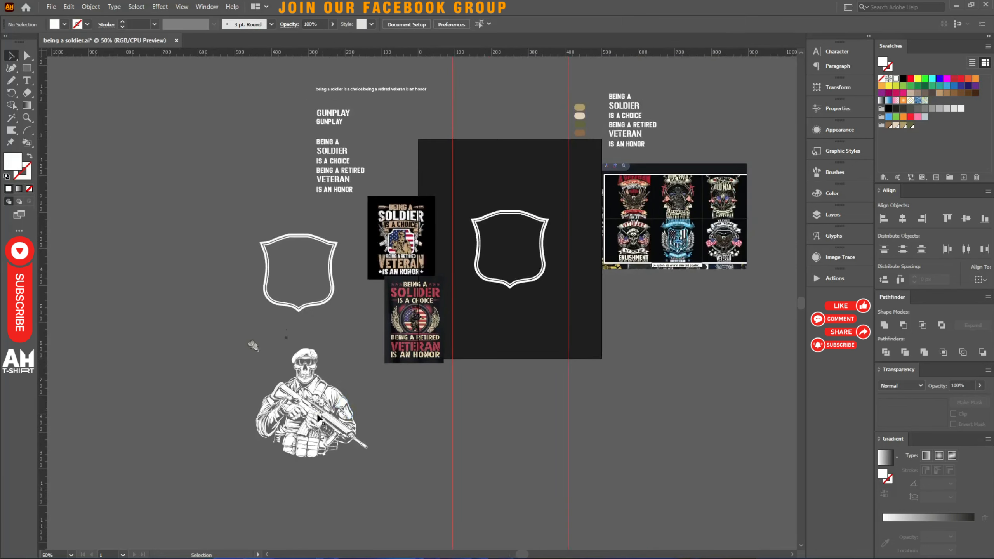
pyautogui.moveTo(316, 418); pyautogui.dragTo(506, 281)
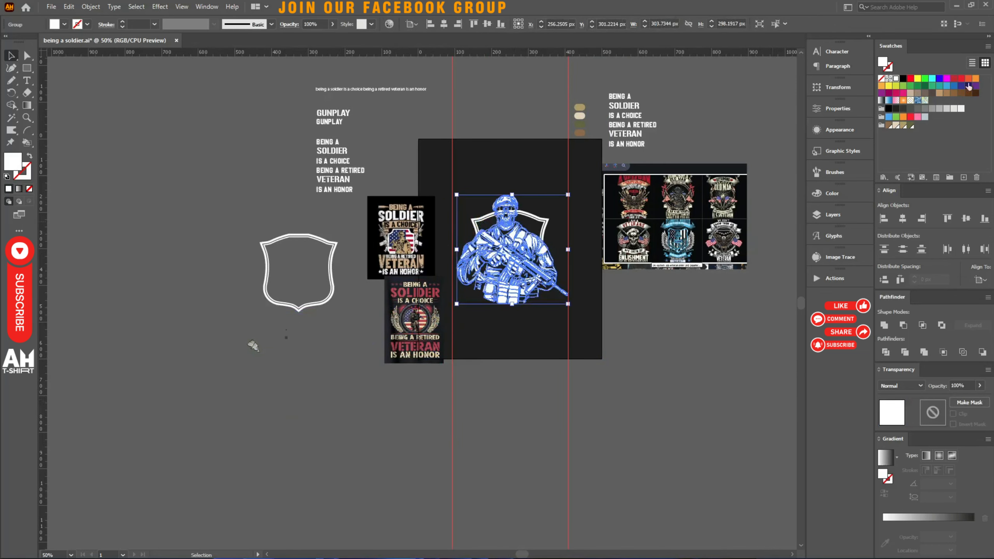
# Recolour the soldier artwork orange and save the document.
pyautogui.click(967, 84)
pyautogui.hotkey('ctrl', '=')
pyautogui.hotkey('ctrl', '=')
pyautogui.hotkey('ctrl', '=')
pyautogui.hotkey('ctrl', 'shift', 'a')
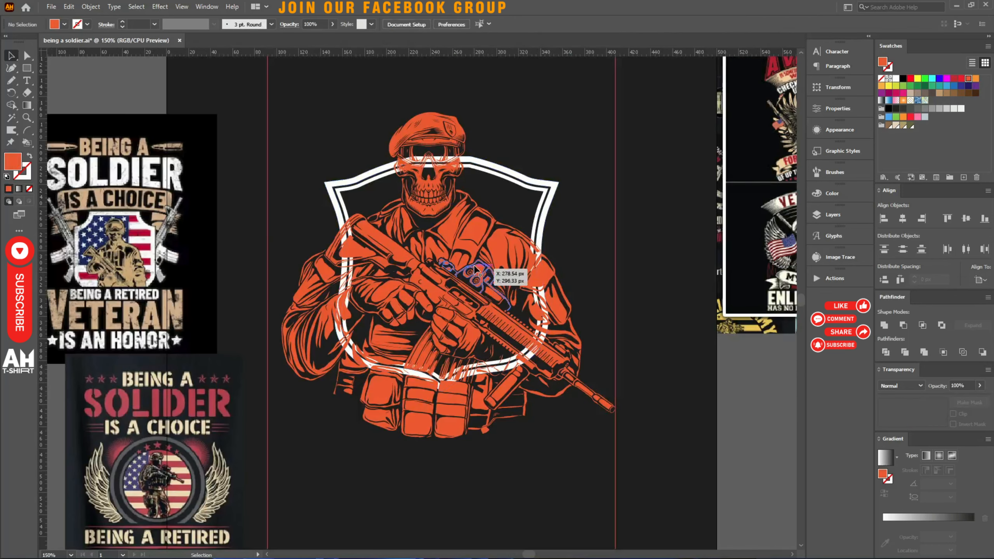
pyautogui.hotkey('ctrl', 's')
# Scale the soldier down proportionally to about 208 by 205 px and centre it horizontally over the shield.
pyautogui.click(480, 266)
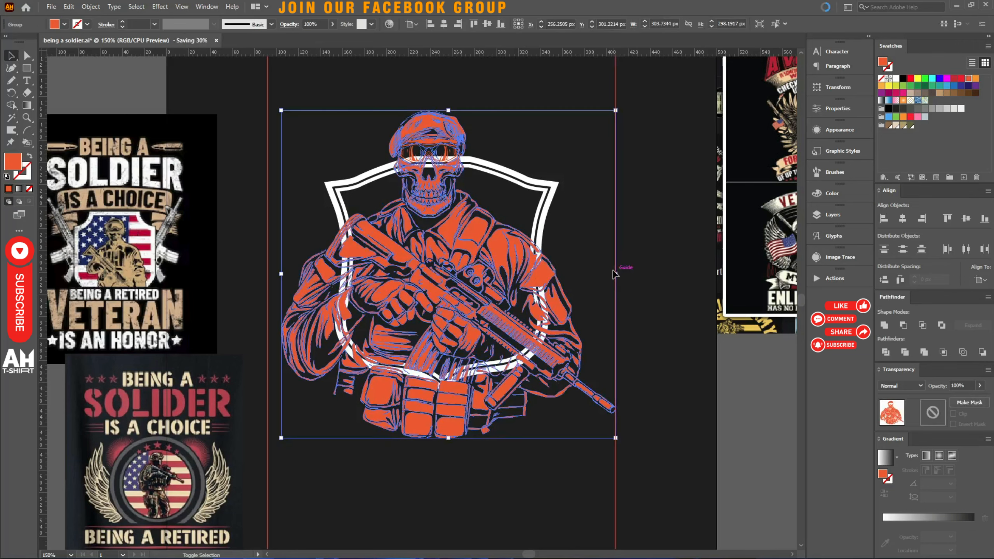
pyautogui.moveTo(614, 274); pyautogui.dragTo(563, 274)
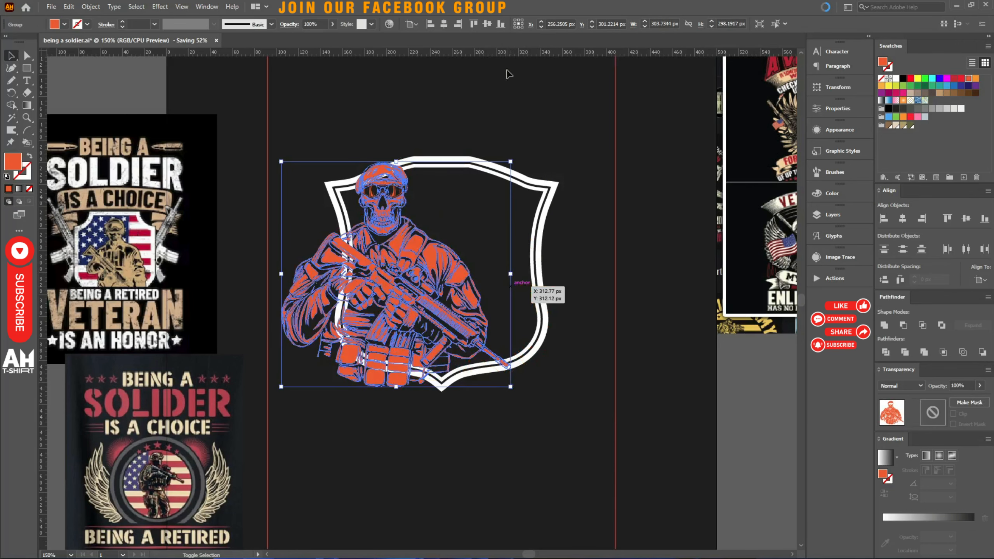
pyautogui.click(443, 24)
pyautogui.scroll(1, 501, 203)
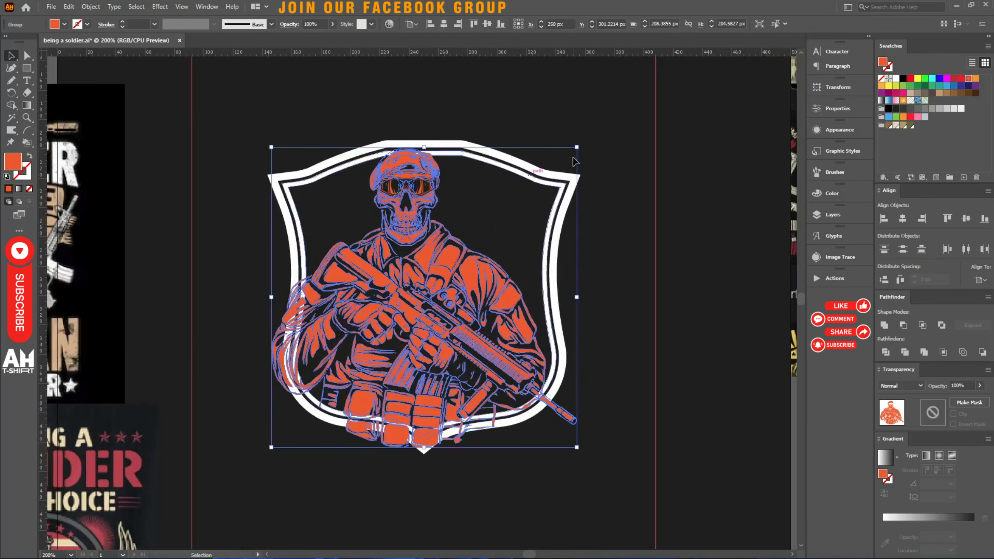
# Enlarge the soldier proportionally to about 215 by 211 px and nudge it up about 5 px over the shield.
pyautogui.moveTo(578, 148); pyautogui.dragTo(593, 133)
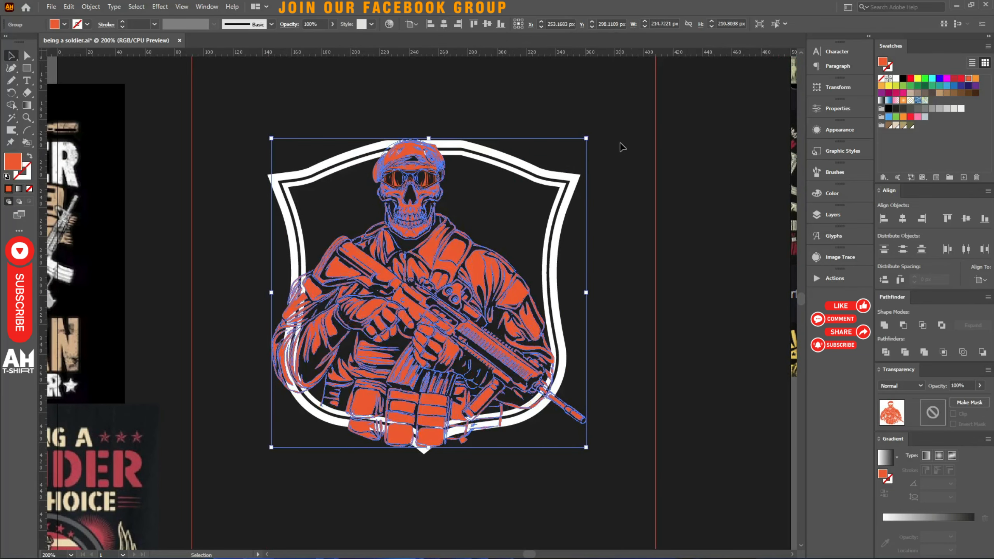
pyautogui.scroll(2, 618, 147)
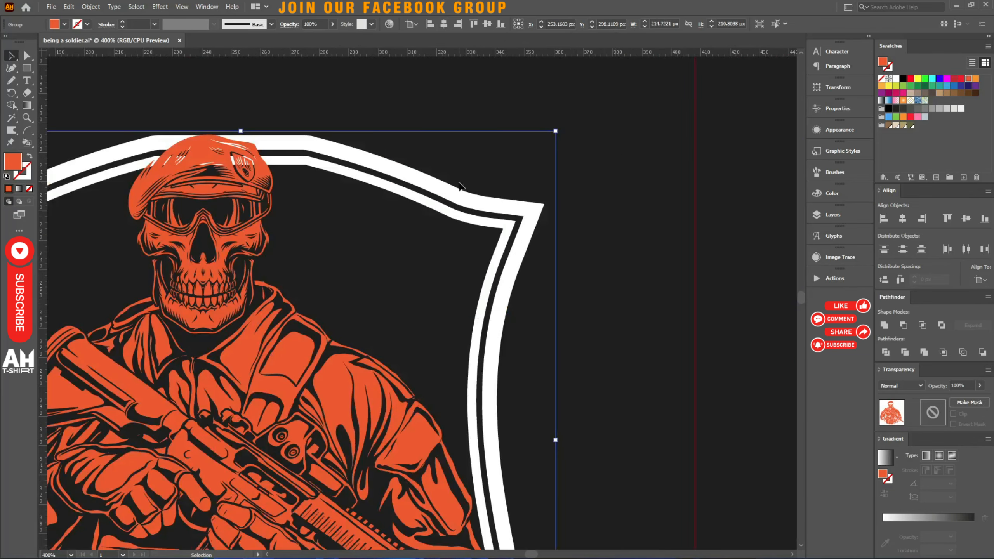
pyautogui.scroll(-1, 609, 229)
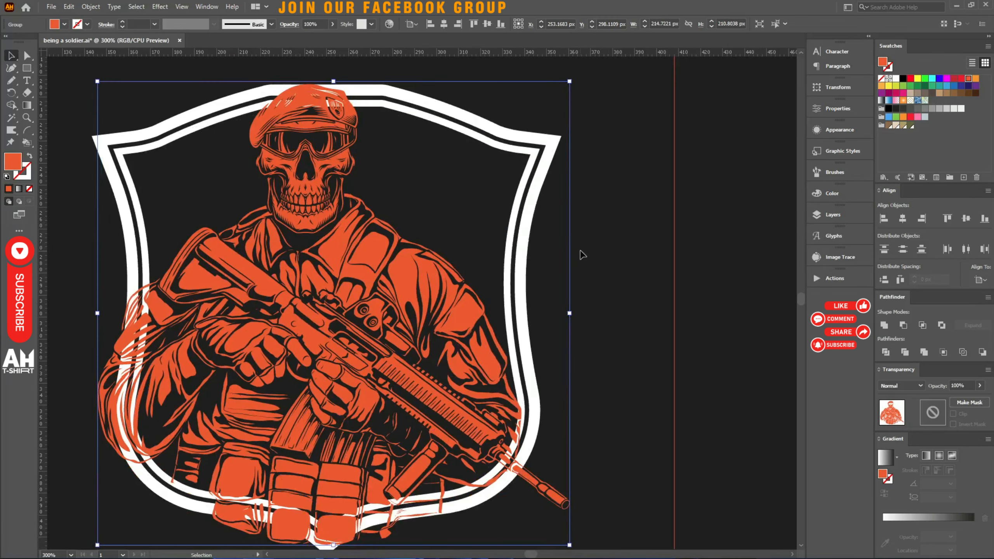
pyautogui.press('Up')
pyautogui.press('Up')
pyautogui.press('Up')
pyautogui.press('Up')
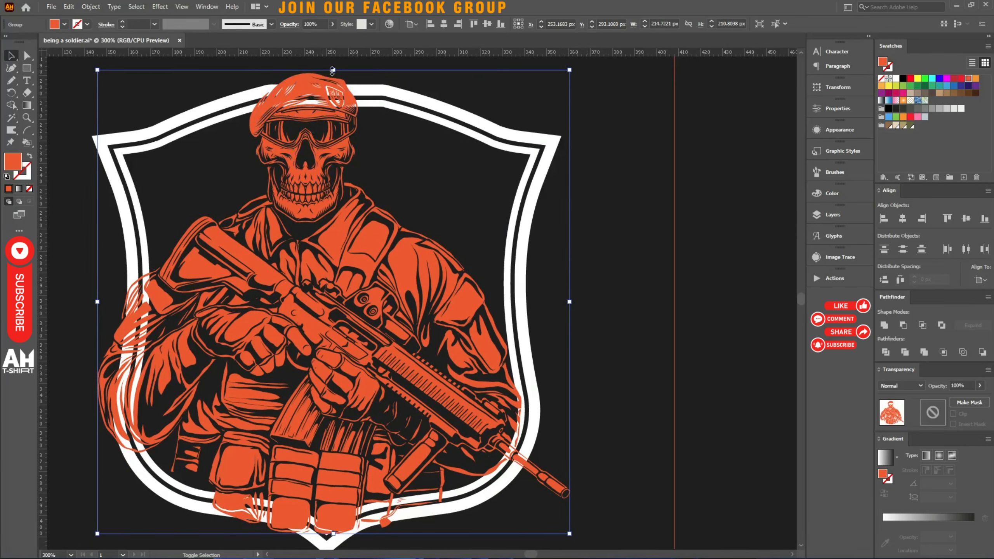
# Scale the soldier down to about 209 by 205 px and shift it about 3 px to the right over the shield.
pyautogui.moveTo(333, 70); pyautogui.dragTo(338, 83)
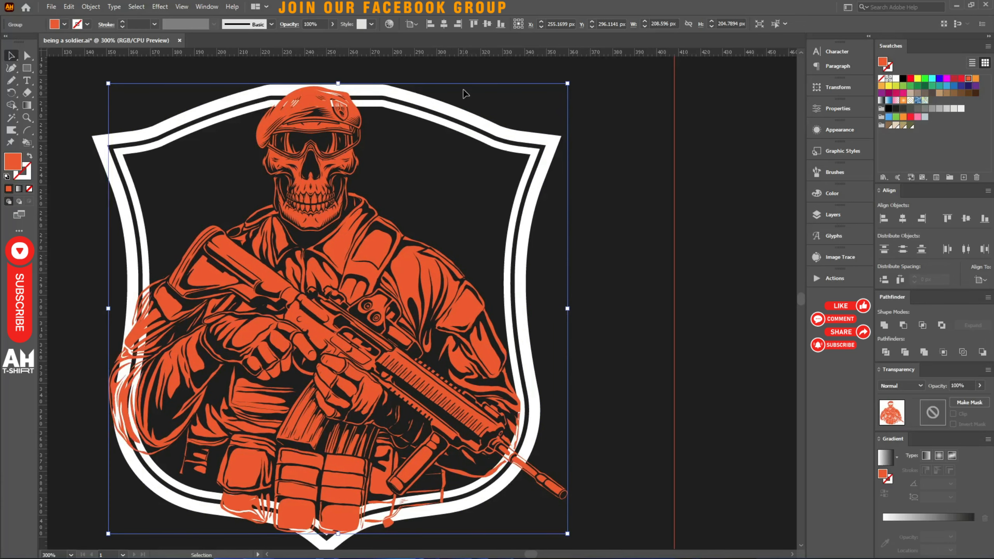
pyautogui.click(649, 258)
pyautogui.scroll(-4, 646, 238)
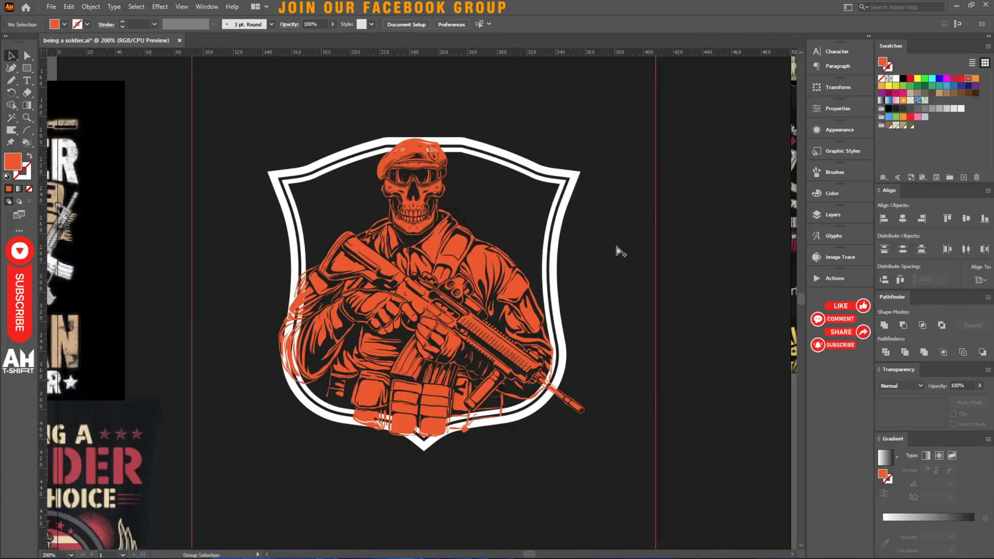
pyautogui.scroll(2, 587, 249)
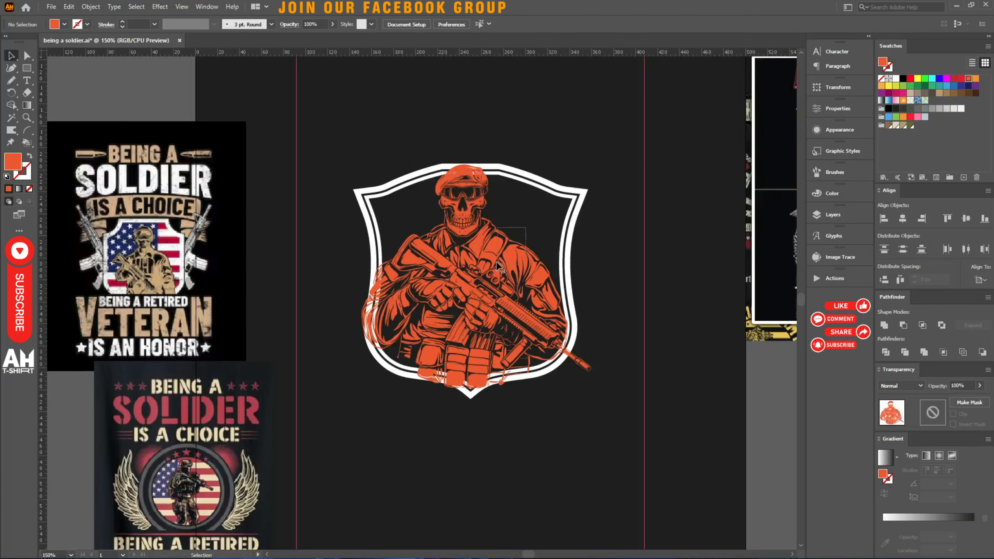
pyautogui.moveTo(489, 264); pyautogui.dragTo(491, 266)
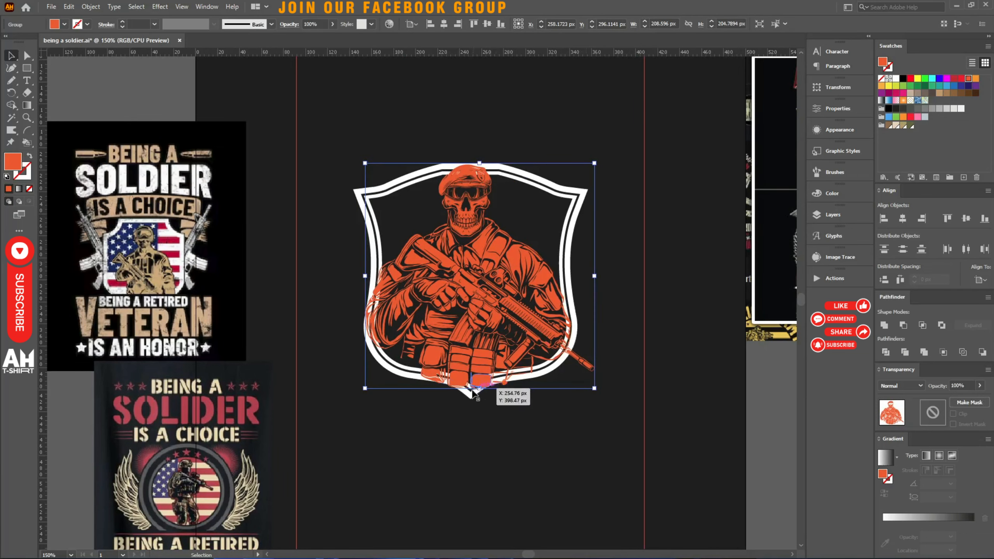
pyautogui.moveTo(479, 388); pyautogui.dragTo(477, 390)
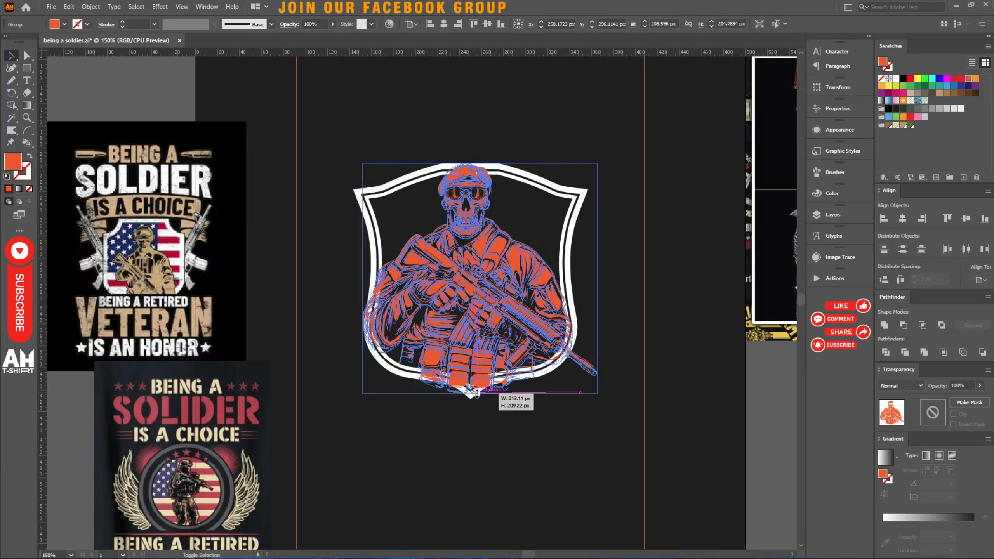
pyautogui.click(538, 428)
pyautogui.scroll(2, 542, 395)
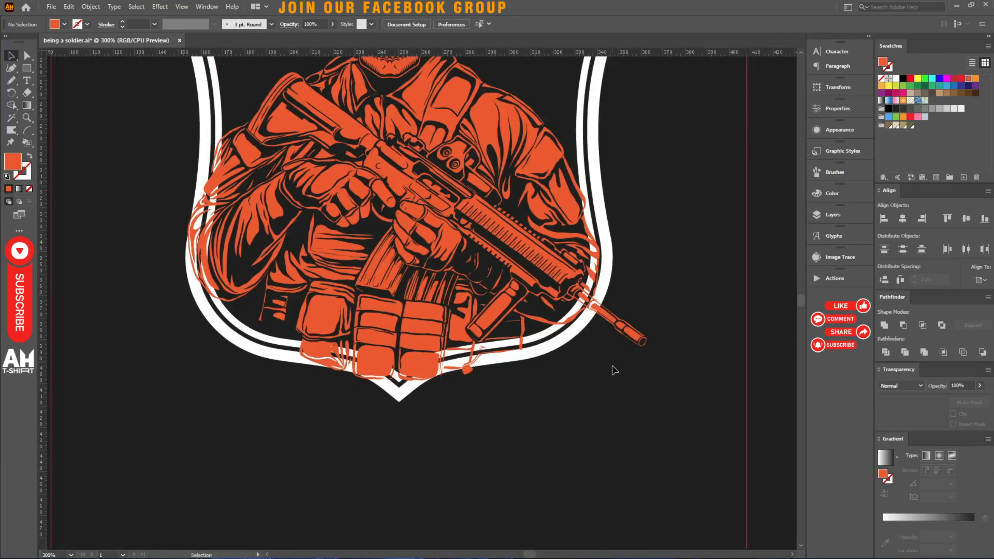
pyautogui.press('b')
pyautogui.click(953, 89)
pyautogui.scroll(1, 621, 243)
pyautogui.hscroll(2, 621, 243)
pyautogui.moveTo(616, 176)
pyautogui.mouseDown()
pyautogui.moveTo(455, 424)
pyautogui.moveTo(593, 161)
pyautogui.mouseUp()
pyautogui.scroll(2, 393, 241)
pyautogui.hscroll(-1, 393, 241)
pyautogui.moveTo(475, 492)
pyautogui.mouseDown()
pyautogui.moveTo(425, 337)
pyautogui.moveTo(210, 178)
pyautogui.moveTo(371, 522)
pyautogui.moveTo(492, 406)
pyautogui.mouseUp()
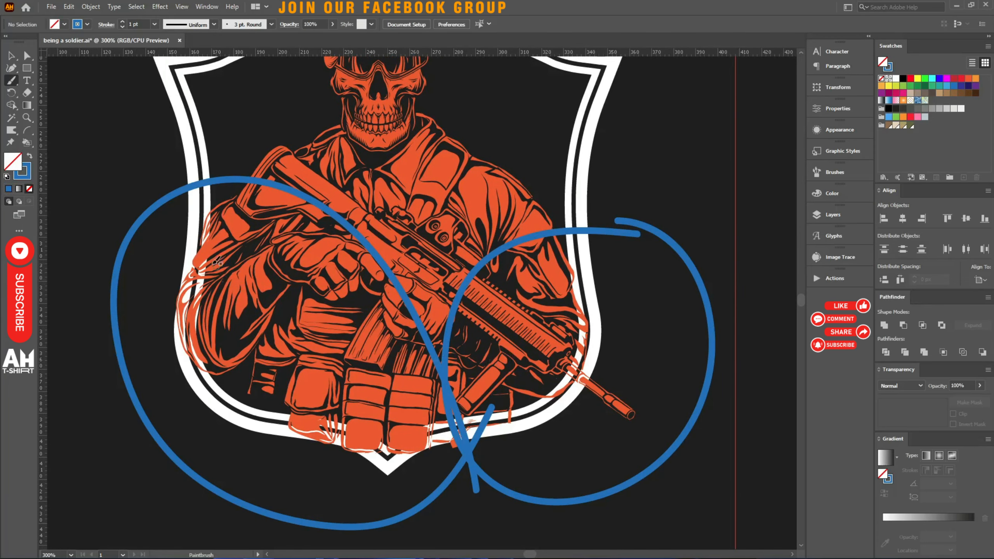
pyautogui.moveTo(156, 137)
pyautogui.mouseDown()
pyautogui.moveTo(146, 127)
pyautogui.moveTo(225, 96)
pyautogui.mouseUp()
pyautogui.scroll(3, 348, 201)
pyautogui.hscroll(1, 348, 202)
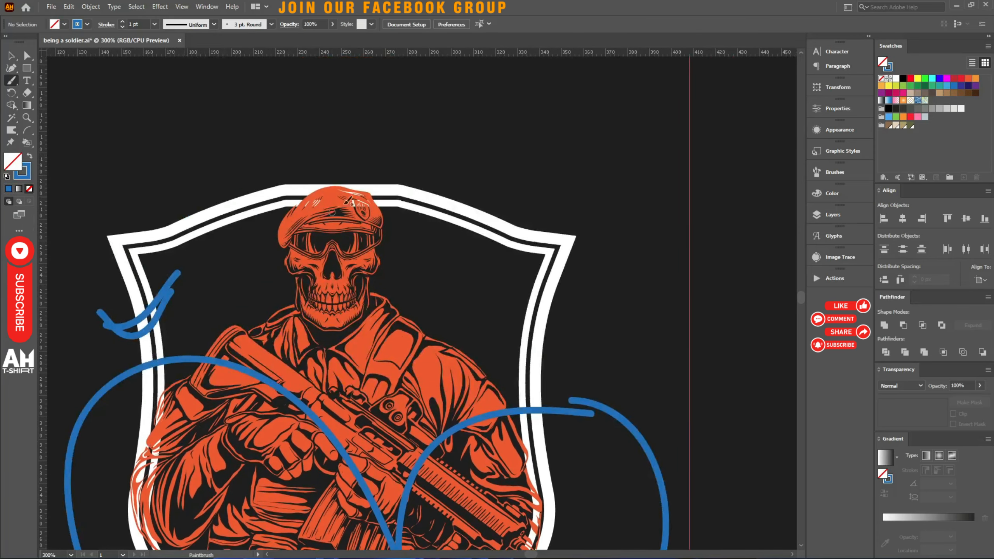
pyautogui.moveTo(320, 163)
pyautogui.mouseDown()
pyautogui.moveTo(444, 151)
pyautogui.moveTo(287, 142)
pyautogui.mouseUp()
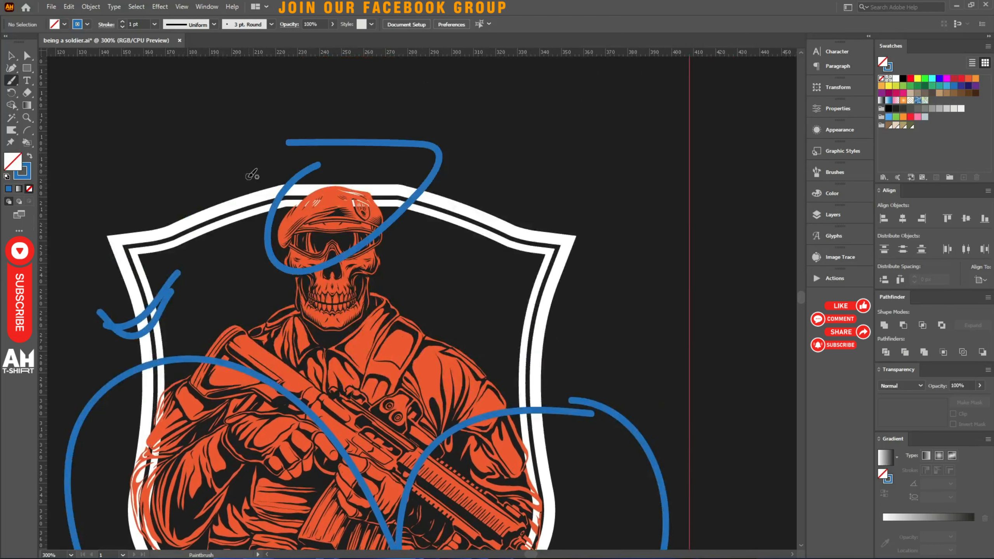
pyautogui.hotkey('ctrl', 'z')
pyautogui.hotkey('ctrl', 'z')
pyautogui.hotkey('ctrl', 'z')
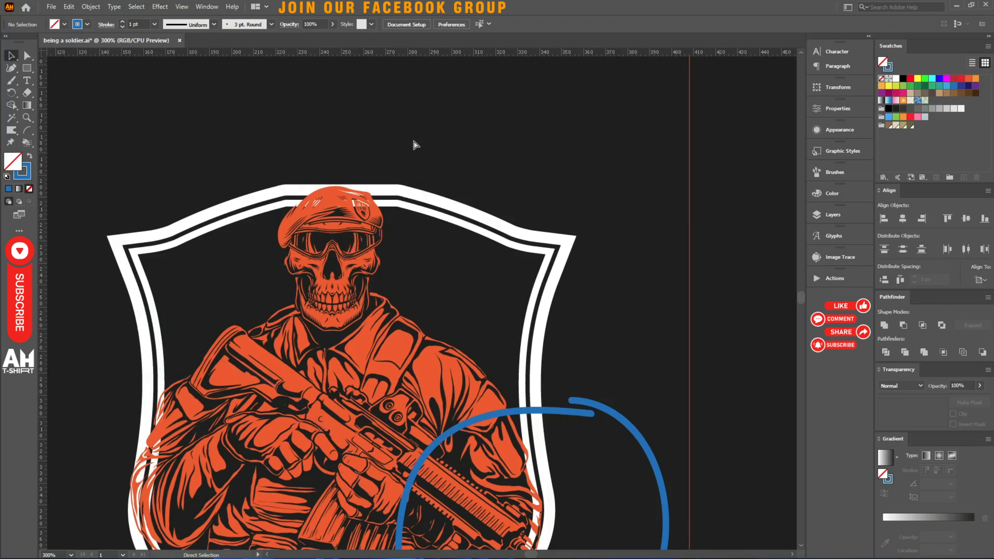
pyautogui.hotkey('ctrl', 'z')
pyautogui.scroll(-3, 450, 130)
pyautogui.hscroll(-1, 450, 130)
pyautogui.hotkey('shift', 'x')
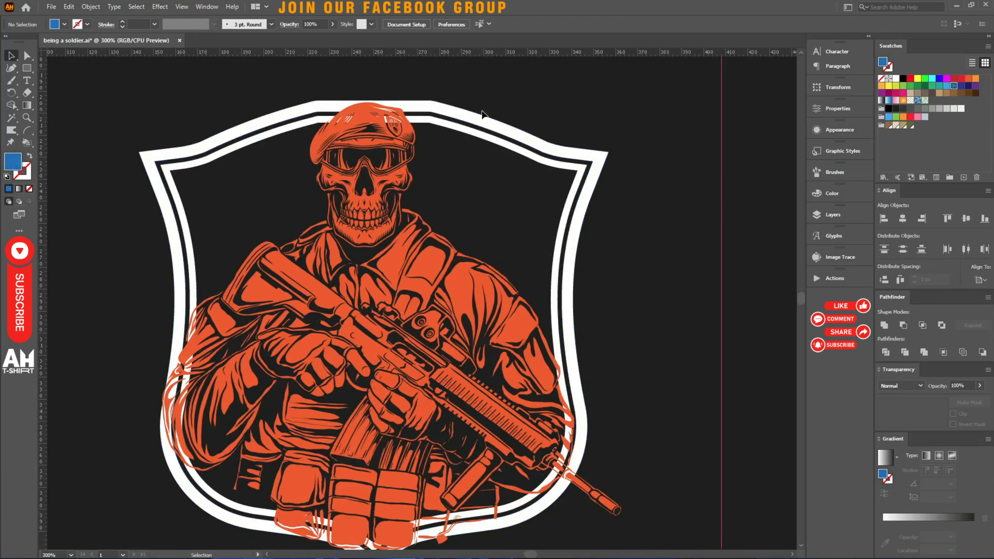
pyautogui.scroll(-2, 482, 114)
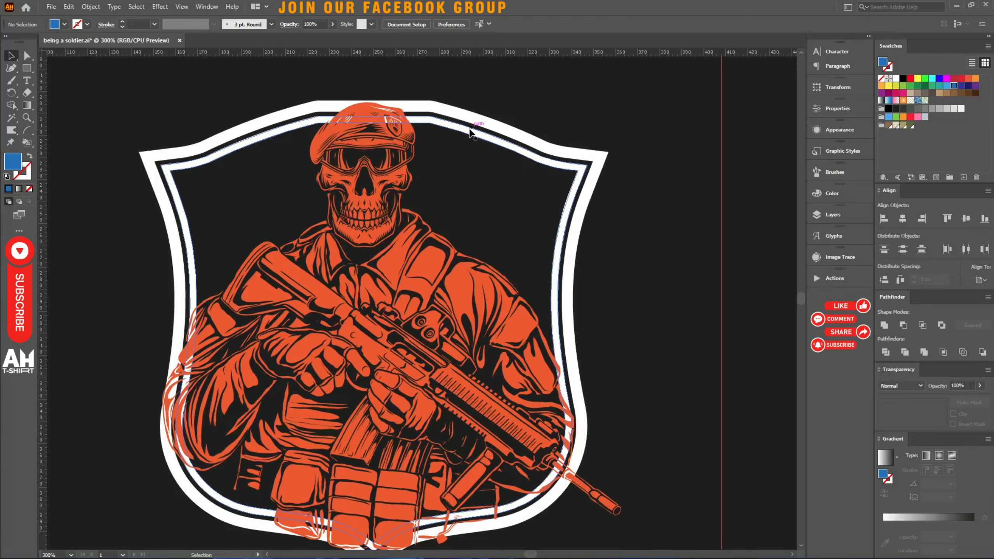
pyautogui.hscroll(-1, 482, 114)
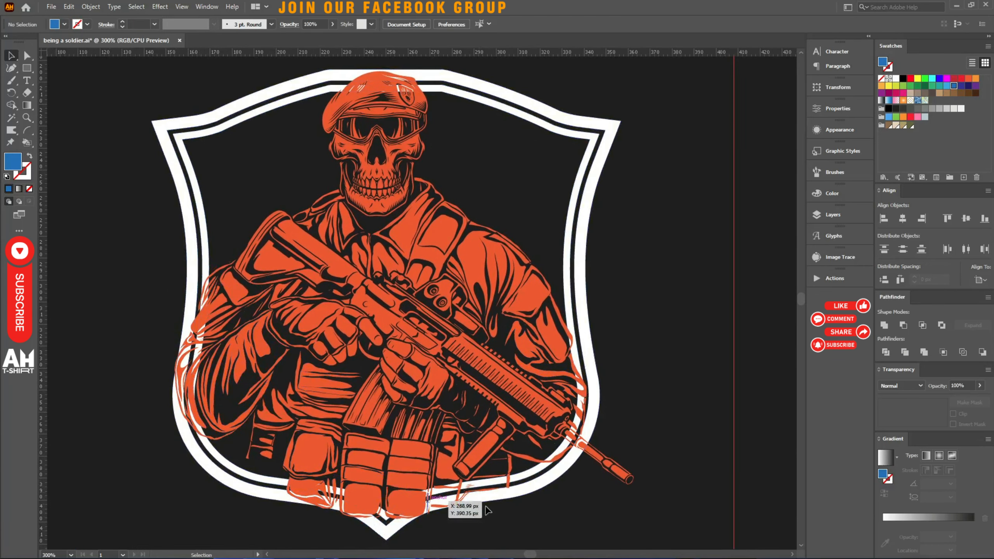
# Offset the white shield's outline by 1.6 px with round joins and cut the resulting outline from the artwork.
pyautogui.click(585, 253)
pyautogui.press('a')
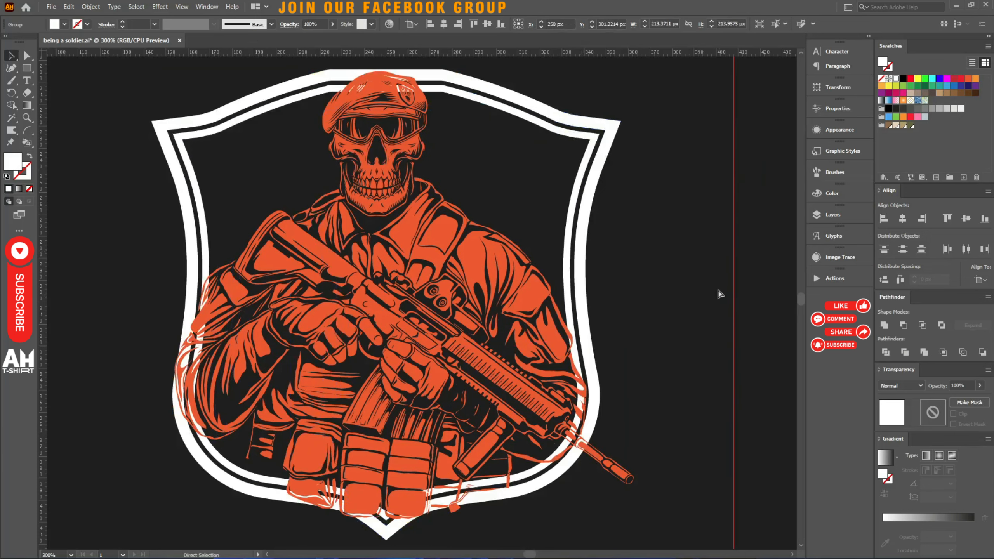
pyautogui.hotkey('alt', 'o')
pyautogui.press('p')
pyautogui.press('o')
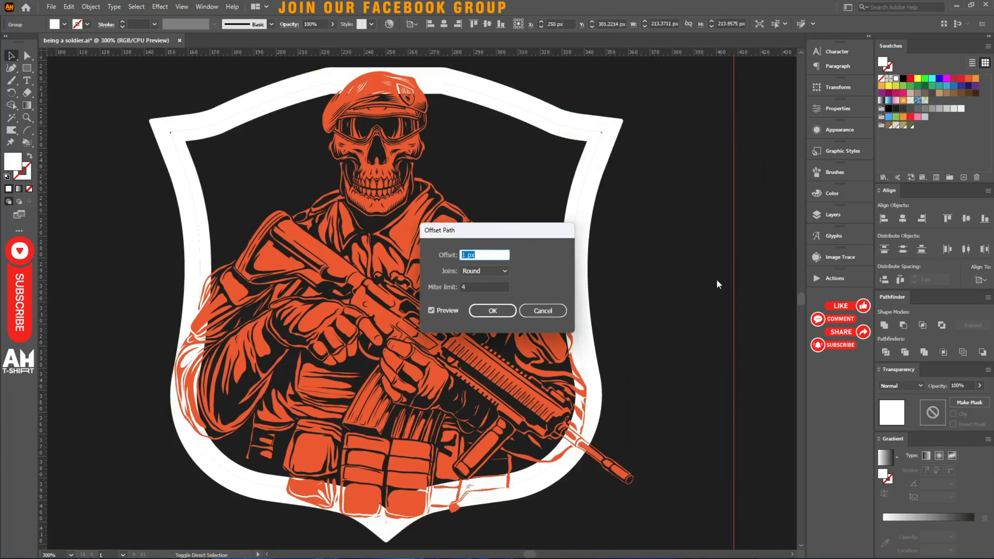
pyautogui.press('Return')
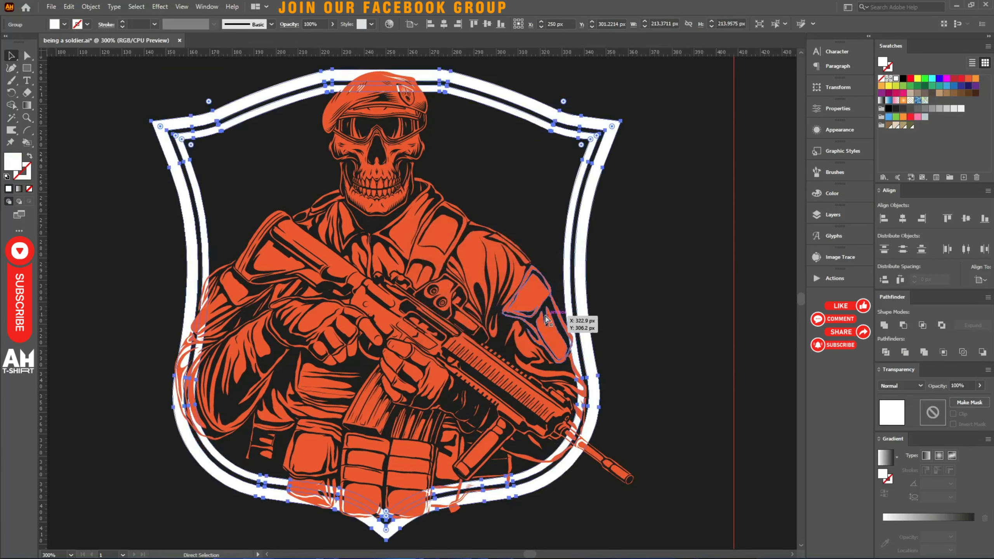
pyautogui.hotkey('alt', 'o')
pyautogui.press('p')
pyautogui.press('o')
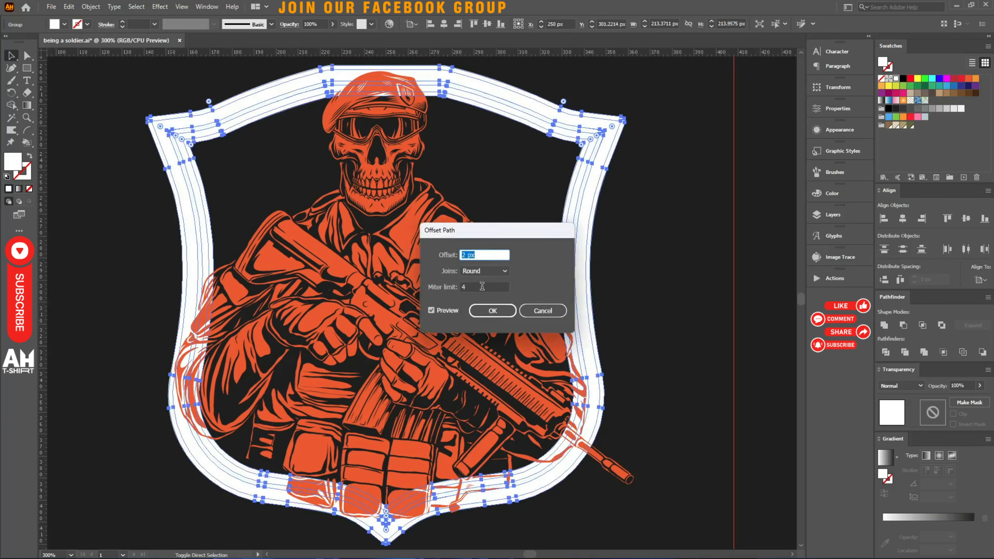
pyautogui.write('1.5')
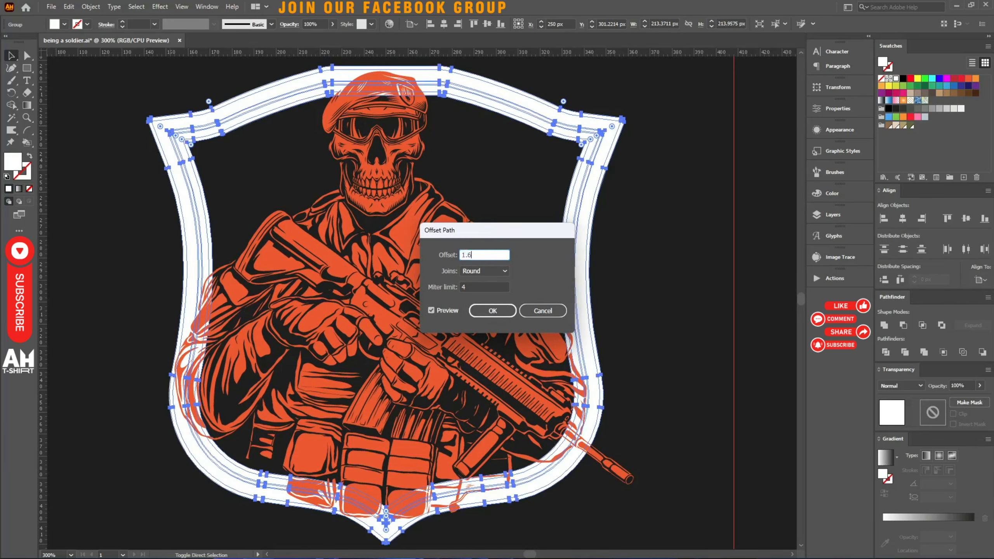
pyautogui.press('Return')
pyautogui.hotkey('ctrl', 'shift', 'a')
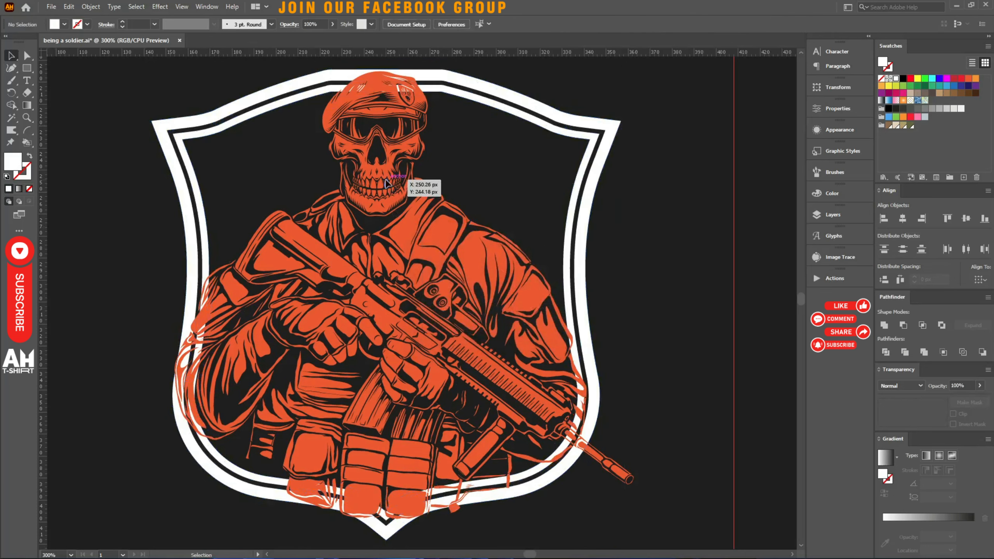
# Give the soldier an opacity mask with Clip off and fill the offset shield outline pasted into it black.
pyautogui.click(387, 183)
pyautogui.click(969, 403)
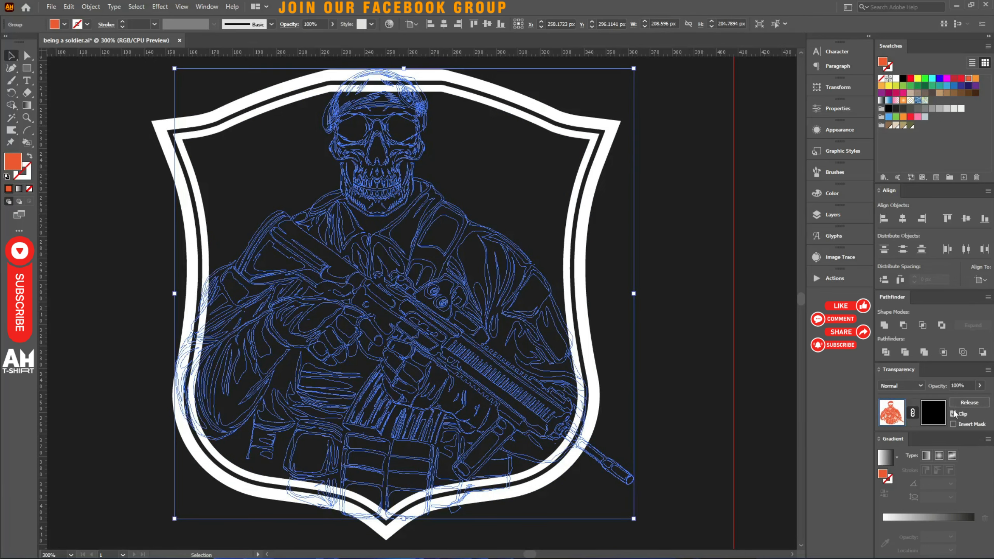
pyautogui.click(953, 413)
pyautogui.click(933, 412)
pyautogui.click(895, 78)
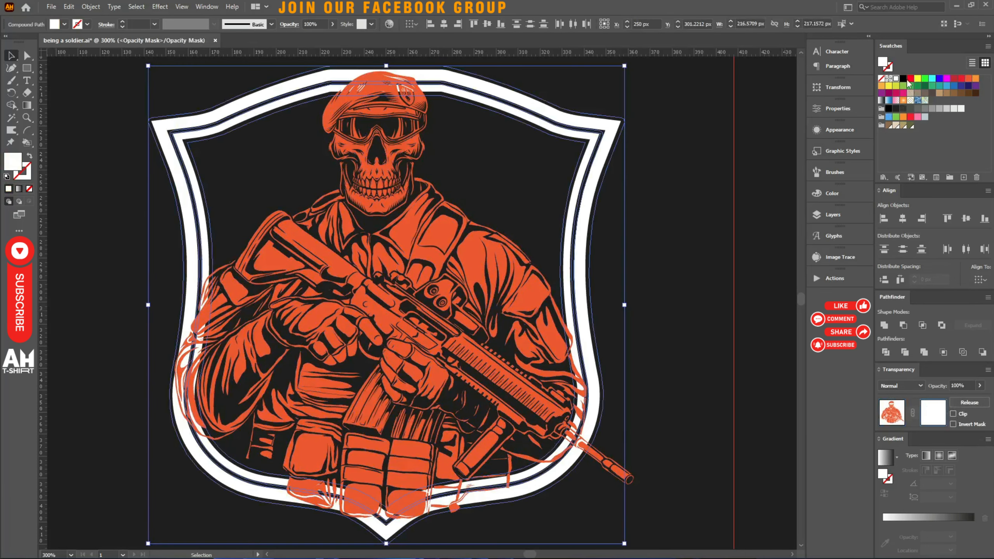
pyautogui.click(902, 80)
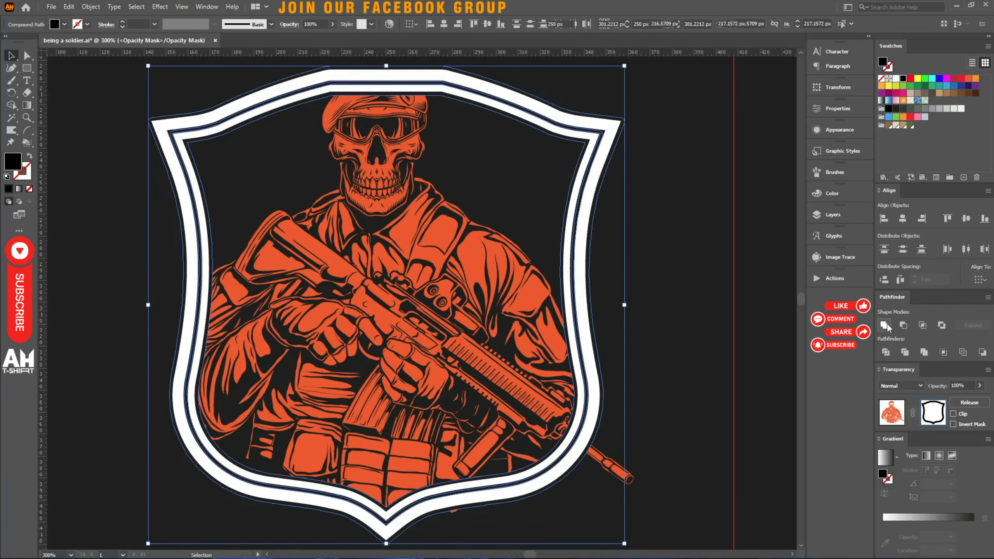
pyautogui.click(302, 346)
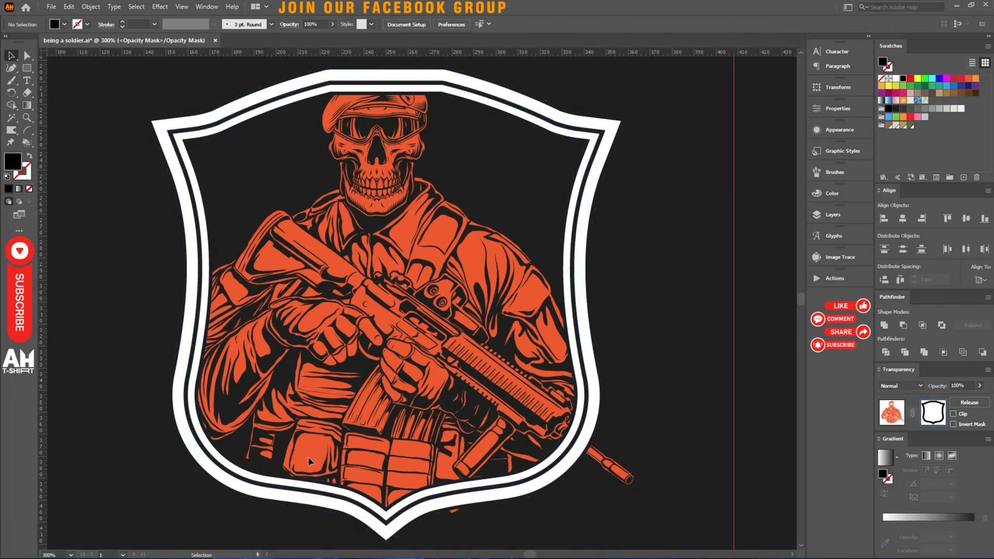
# Erase a cut across the mask outline at the shield's upper-left edge.
pyautogui.scroll(3, 454, 305)
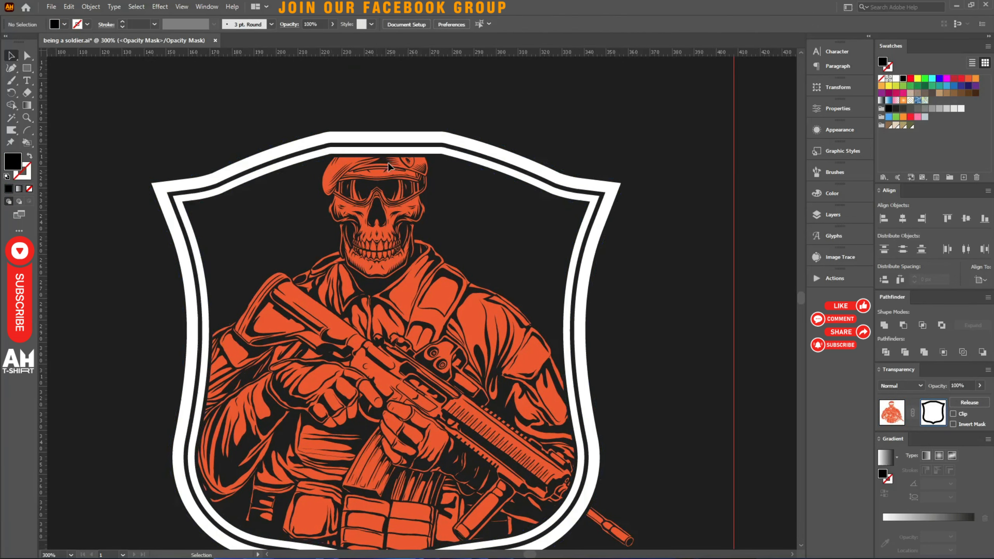
pyautogui.moveTo(541, 397); pyautogui.dragTo(497, 324)
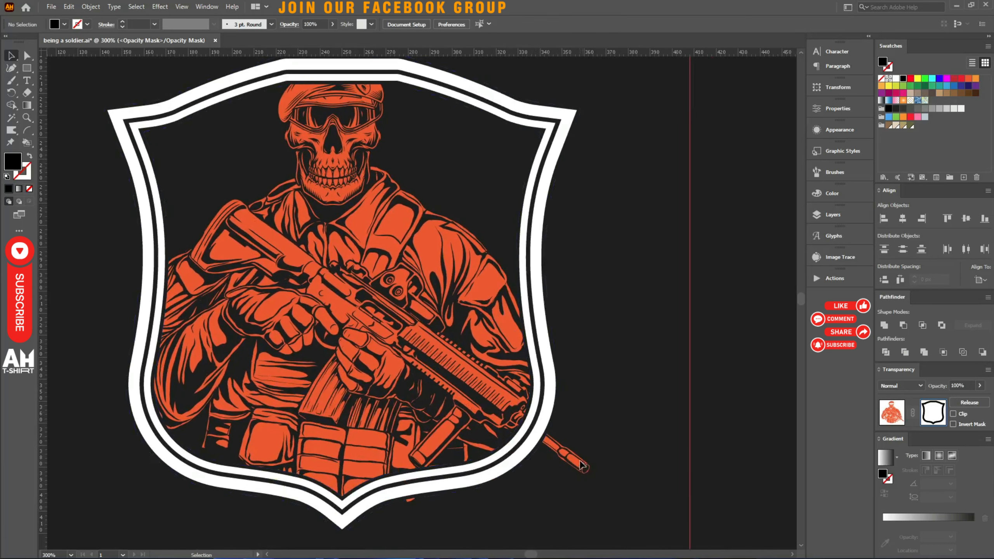
pyautogui.scroll(1, 607, 441)
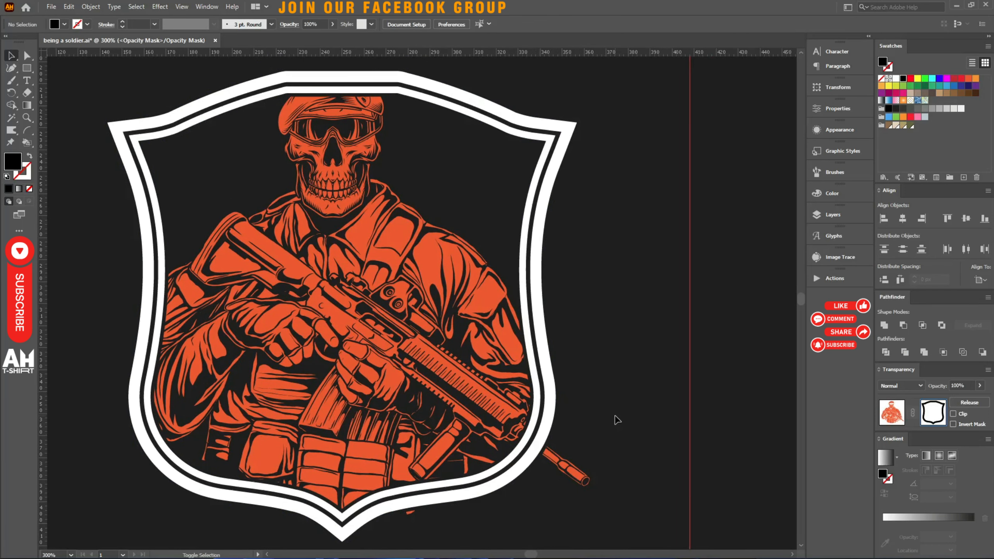
pyautogui.hotkey('shift', 'e')
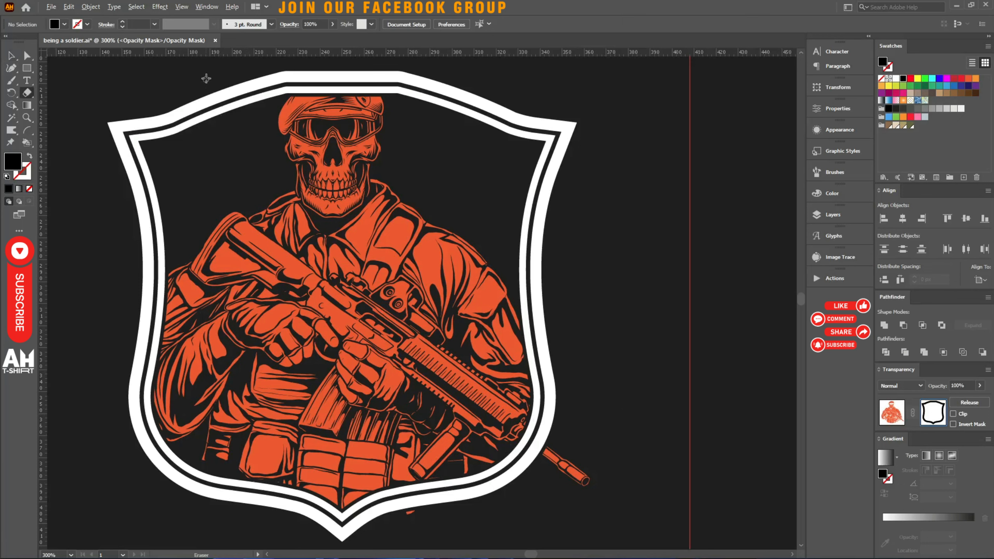
pyautogui.moveTo(206, 78); pyautogui.dragTo(220, 146)
pyautogui.scroll(-3, 412, 378)
pyautogui.hscroll(3, 411, 378)
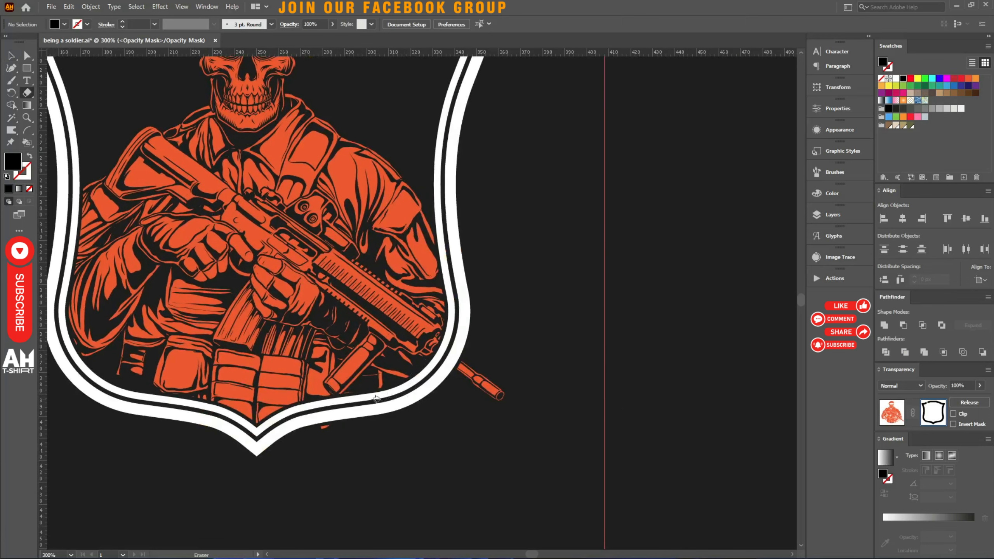
# Fill the mask outline grey and erase a second cut across it at the shield's lower-right curve, below the rifle barrel.
pyautogui.moveTo(365, 391); pyautogui.dragTo(400, 481)
pyautogui.hotkey('ctrl', 'a')
pyautogui.scroll(1, 402, 391)
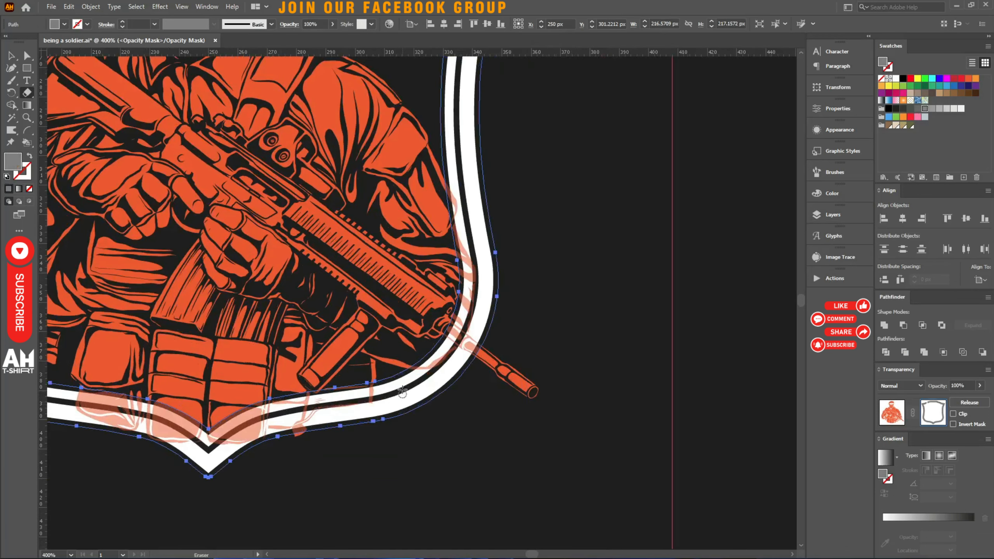
pyautogui.moveTo(389, 370); pyautogui.dragTo(460, 463)
# Delete the mask outline segment running between the two cuts over the shield's top and right side.
pyautogui.press('v')
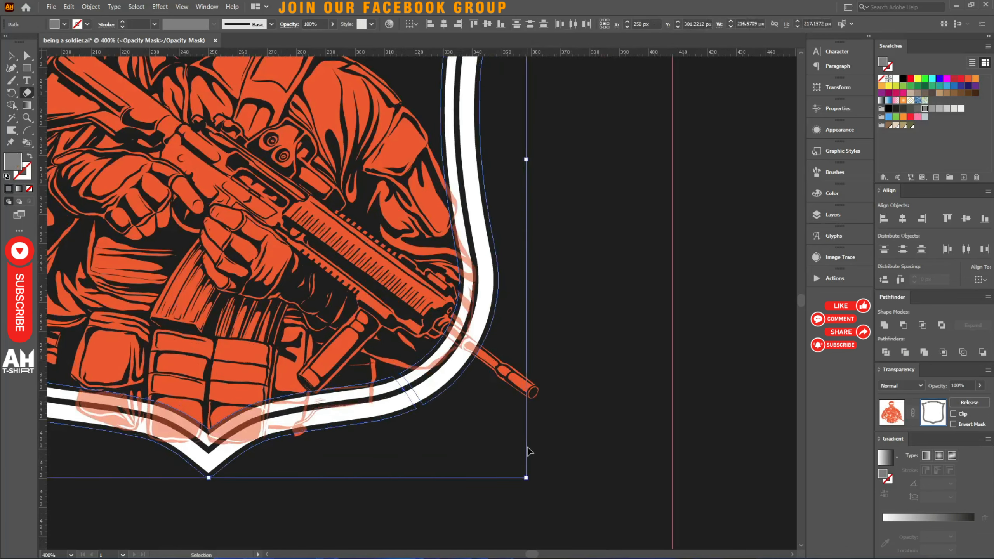
pyautogui.scroll(-1, 529, 451)
pyautogui.scroll(3, 529, 450)
pyautogui.click(529, 446)
pyautogui.moveTo(481, 197); pyautogui.dragTo(632, 201)
pyautogui.press('Delete')
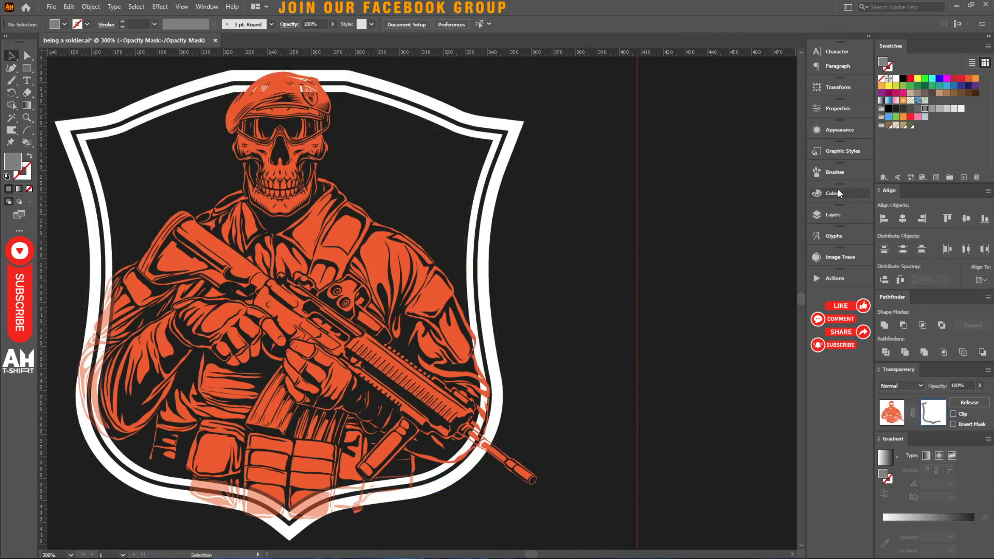
# Fill the remaining mask outline black and return to the artwork.
pyautogui.hotkey('ctrl', 'a')
pyautogui.click(891, 412)
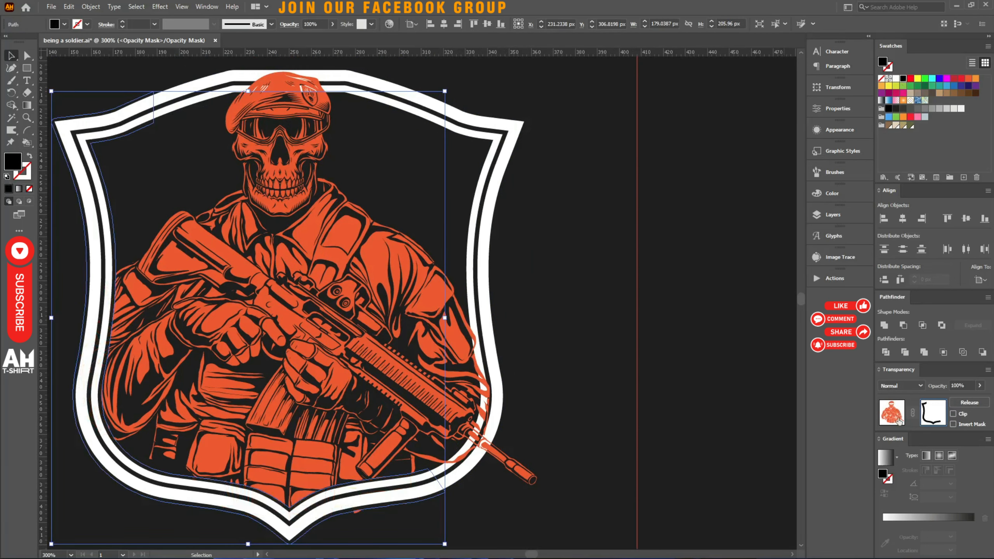
pyautogui.press('a')
pyautogui.click(642, 390)
# Hide the stray orange scrap below the shield's bottom edge by drawing over it with the Pencil tool in the soldier's opacity mask.
pyautogui.scroll(-1, 607, 393)
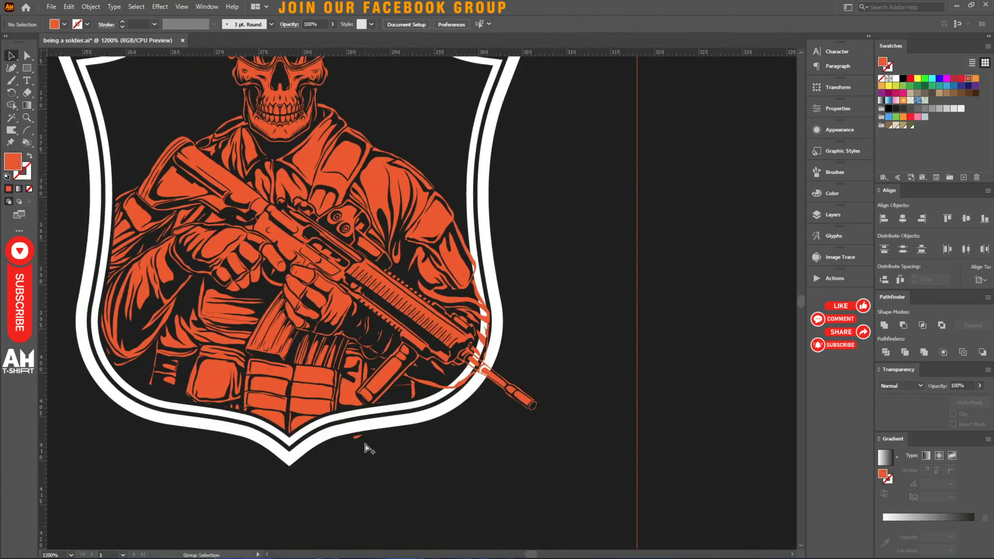
pyautogui.scroll(4, 364, 442)
pyautogui.press('v')
pyautogui.click(315, 337)
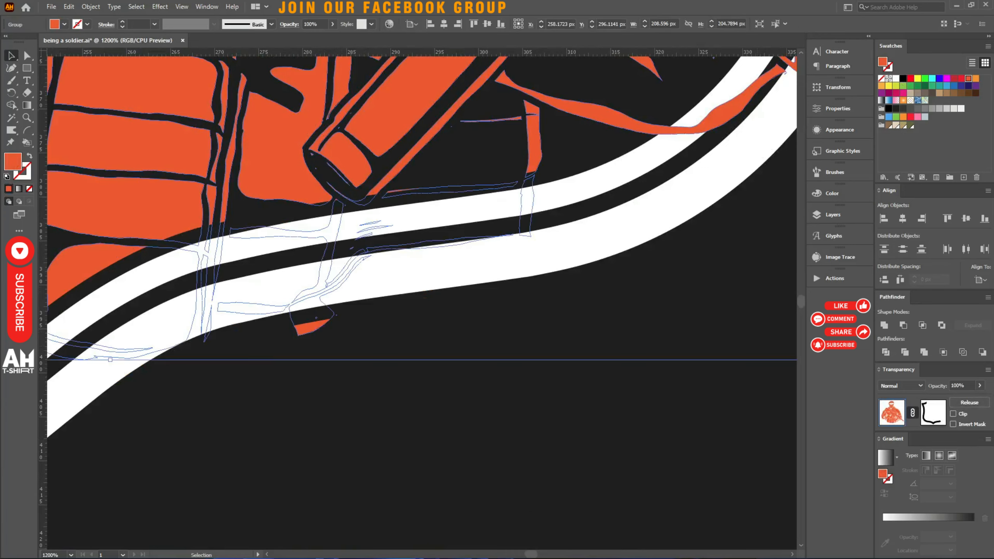
pyautogui.click(941, 410)
pyautogui.press('n')
pyautogui.moveTo(371, 281); pyautogui.dragTo(405, 270)
pyautogui.click(891, 411)
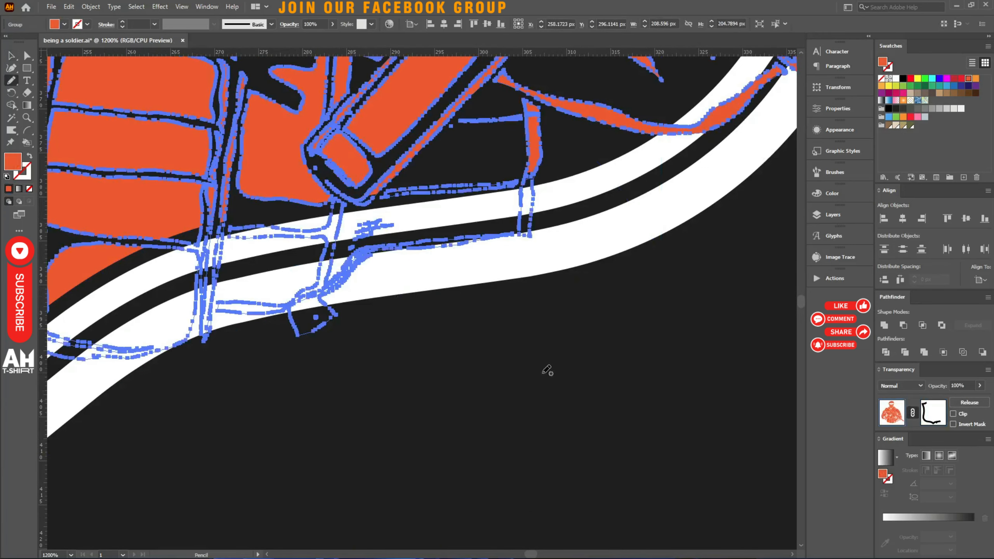
pyautogui.scroll(-2, 500, 376)
pyautogui.press('v')
pyautogui.click(470, 377)
pyautogui.scroll(-1, 471, 376)
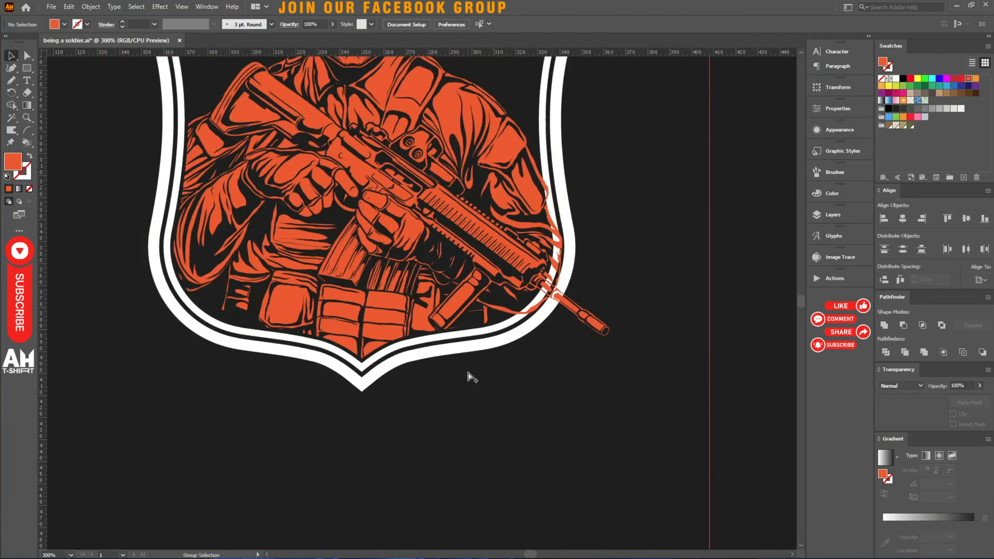
# Offset the soldier's paths by 1.6 px with round joins and cut the offset copy out of the artwork.
pyautogui.moveTo(664, 200); pyautogui.dragTo(573, 362)
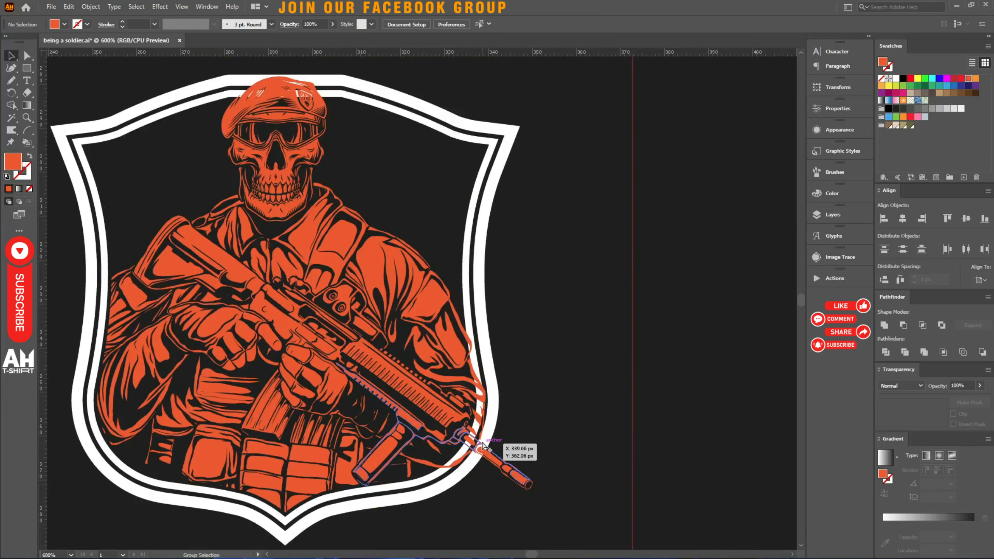
pyautogui.scroll(4, 510, 427)
pyautogui.scroll(-3, 513, 413)
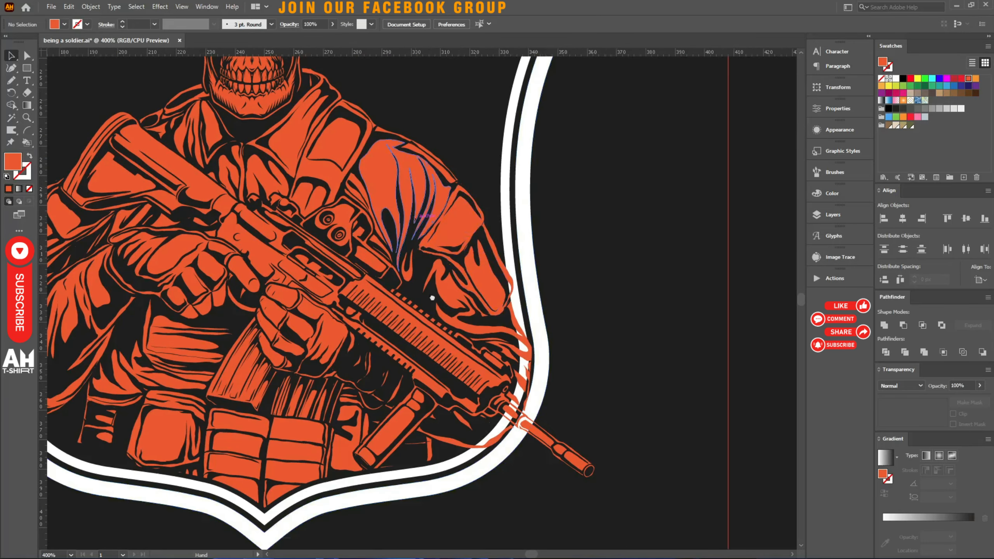
pyautogui.moveTo(413, 144); pyautogui.dragTo(432, 365)
pyautogui.click(372, 377)
pyautogui.press('a')
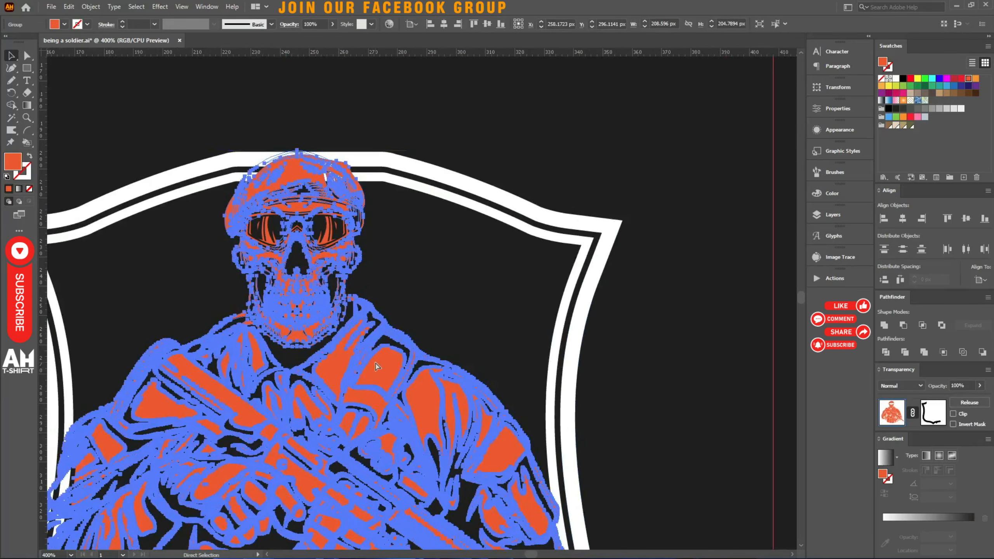
pyautogui.hotkey('ctrl', 'shift', 'o')
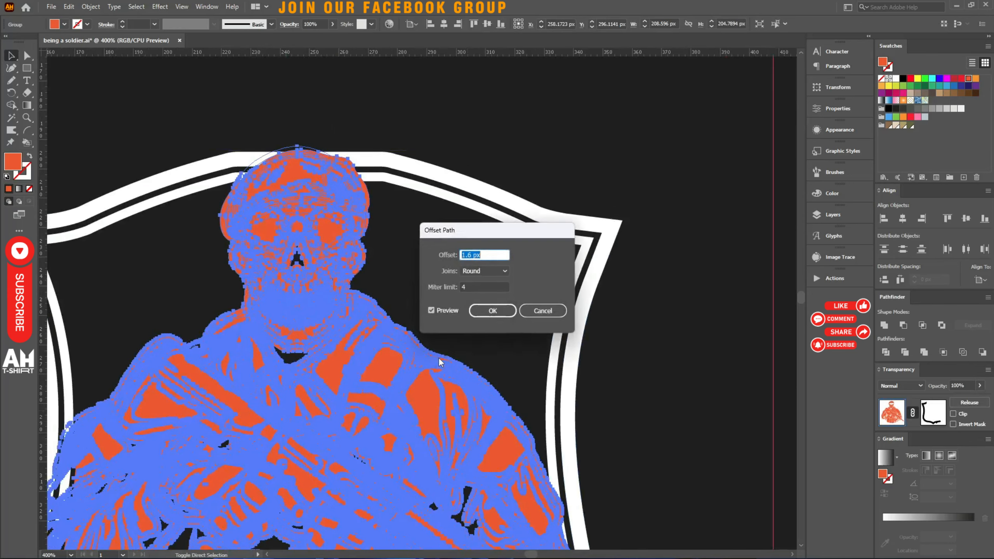
pyautogui.click(493, 311)
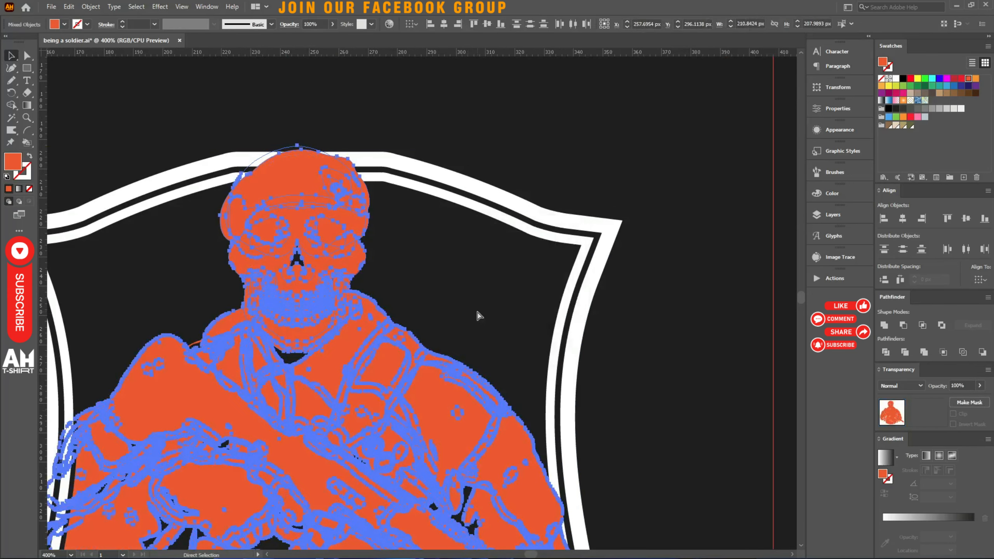
pyautogui.hotkey('ctrl', 'shift', 'a')
# Give the white shield group an opacity mask with Clip off and open the mask for editing.
pyautogui.moveTo(477, 314); pyautogui.dragTo(347, 36)
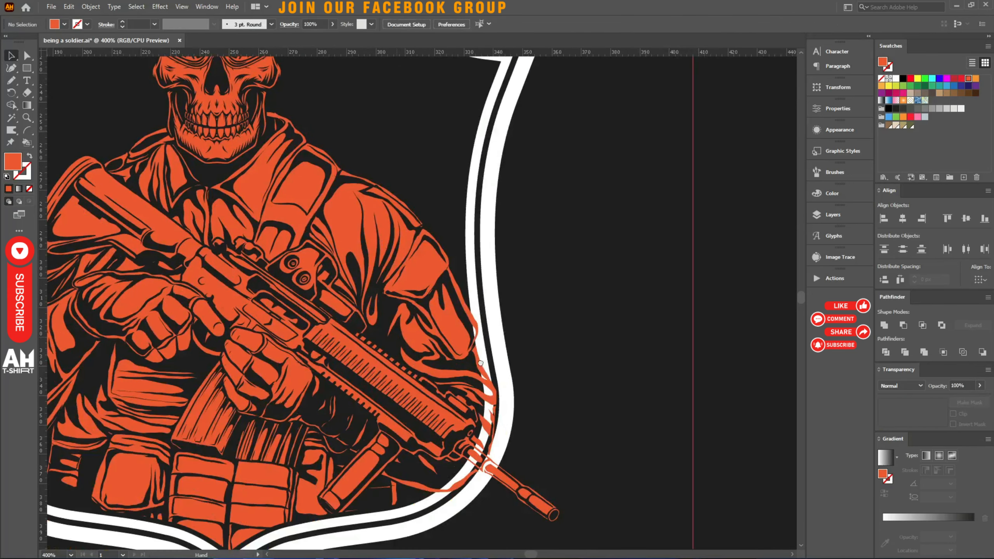
pyautogui.click(497, 355)
pyautogui.scroll(-2, 585, 340)
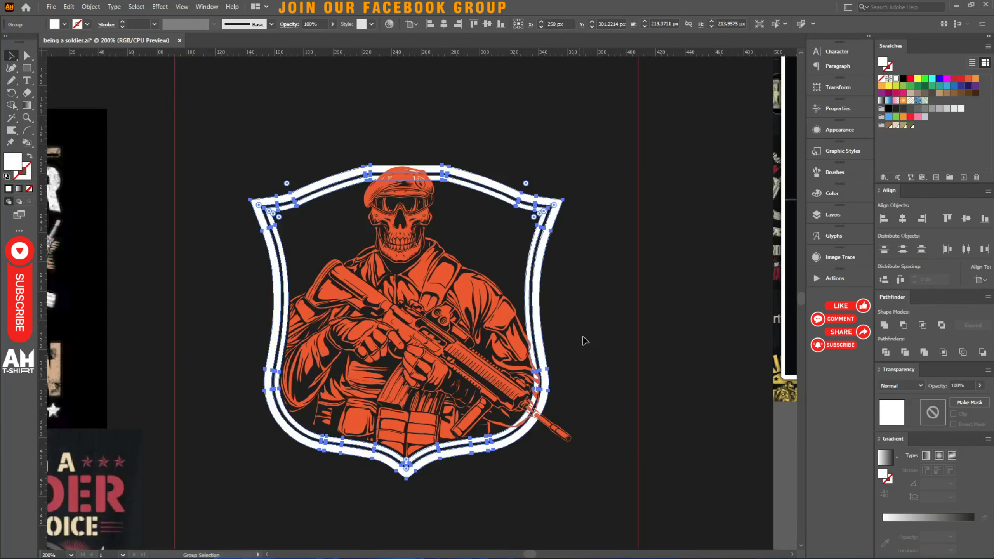
pyautogui.scroll(1, 585, 339)
pyautogui.click(966, 402)
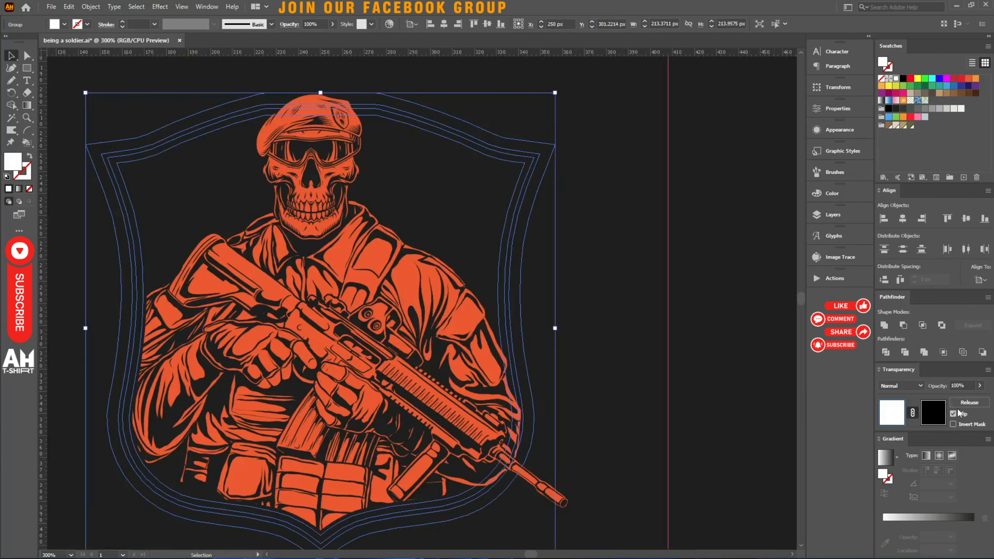
pyautogui.click(957, 413)
pyautogui.click(933, 414)
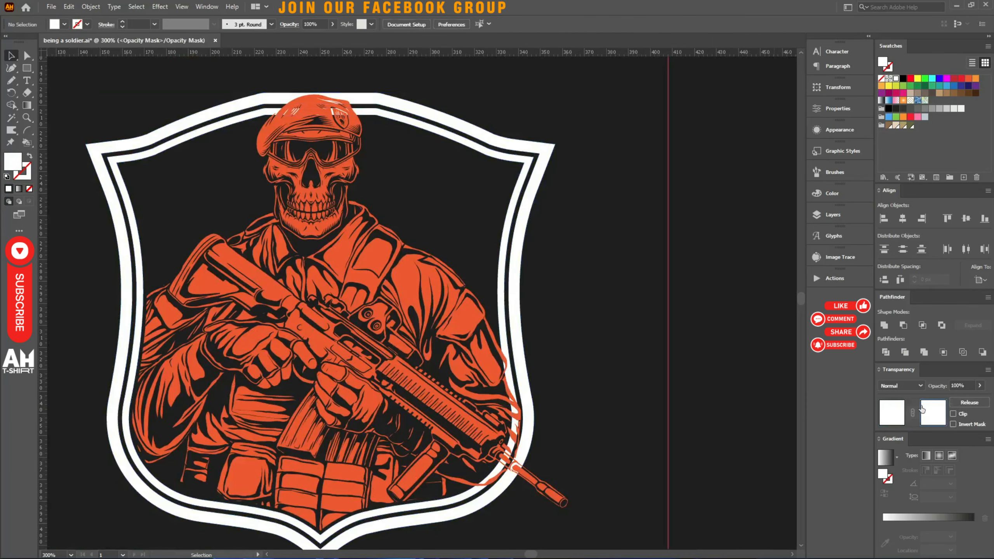
# Paste the soldier offset in place into the shield's mask, fill it black and unite it into one silhouette.
pyautogui.hotkey('ctrl', 'f')
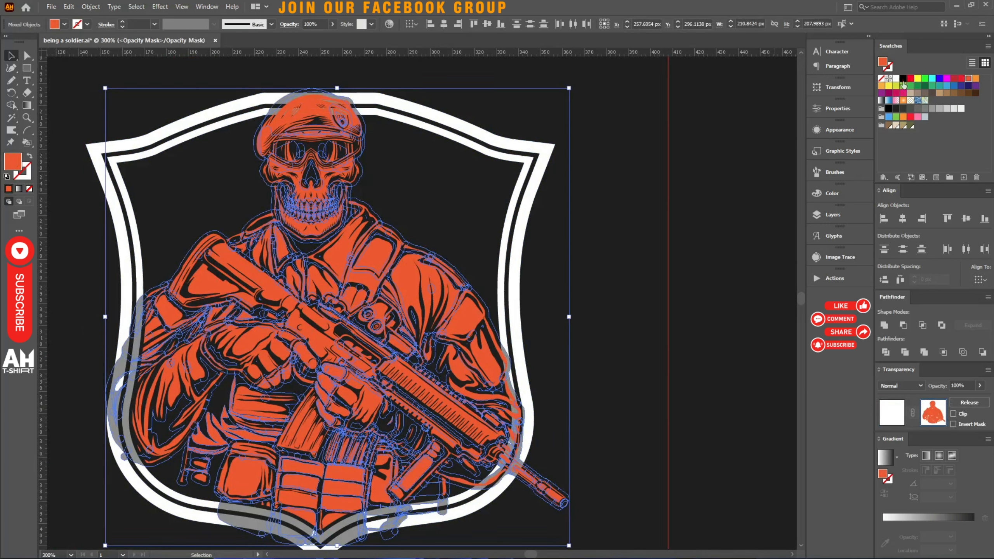
pyautogui.click(902, 79)
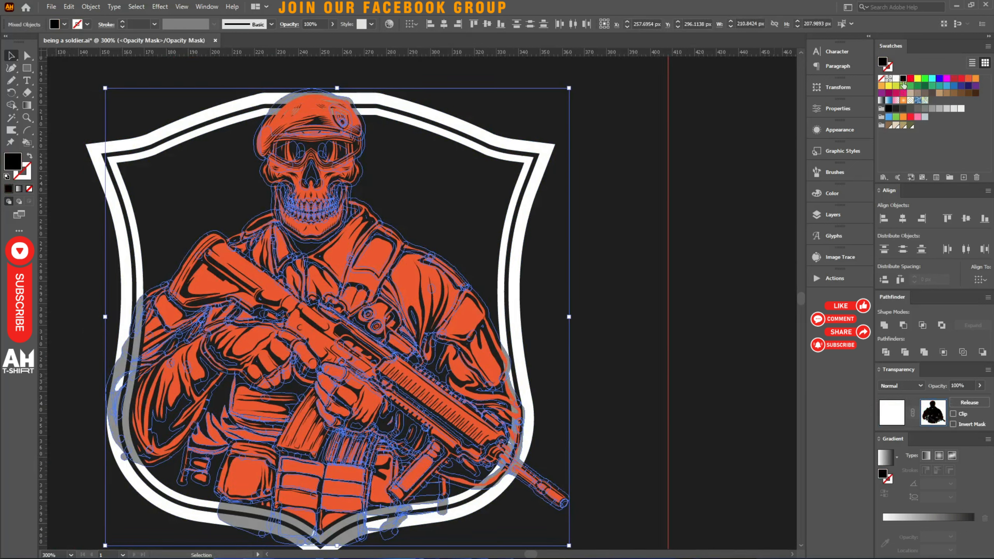
pyautogui.click(883, 325)
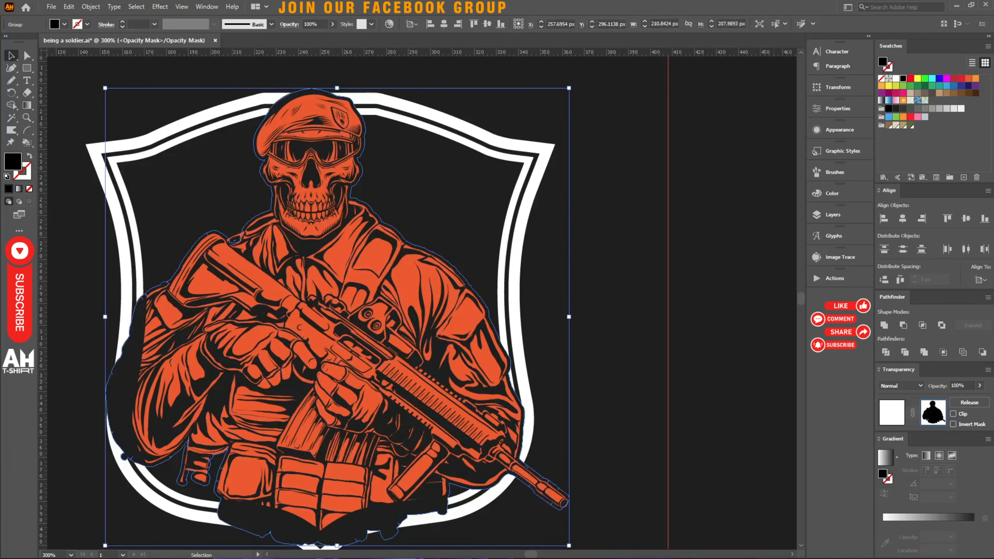
# Erase a cut through the mask silhouette from below the rifle's foregrip up to the shoulder beside the shield's right side.
pyautogui.hotkey('shift', 'e')
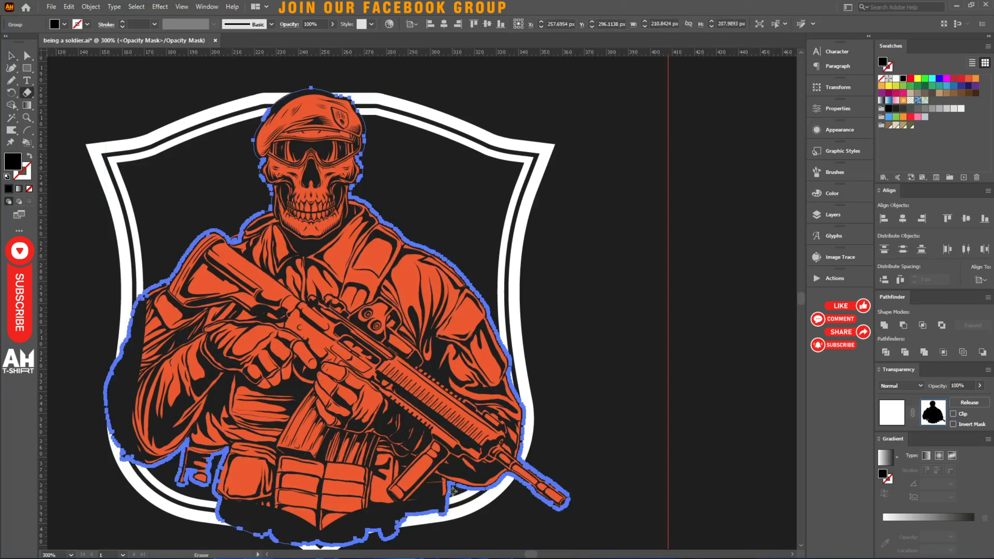
pyautogui.moveTo(453, 491); pyautogui.dragTo(488, 269)
pyautogui.press('v')
pyautogui.moveTo(335, 278)
pyautogui.mouseDown()
pyautogui.moveTo(251, 321)
pyautogui.moveTo(231, 372)
pyautogui.mouseUp()
pyautogui.hotkey('ctrl', 'z')
pyautogui.press('a')
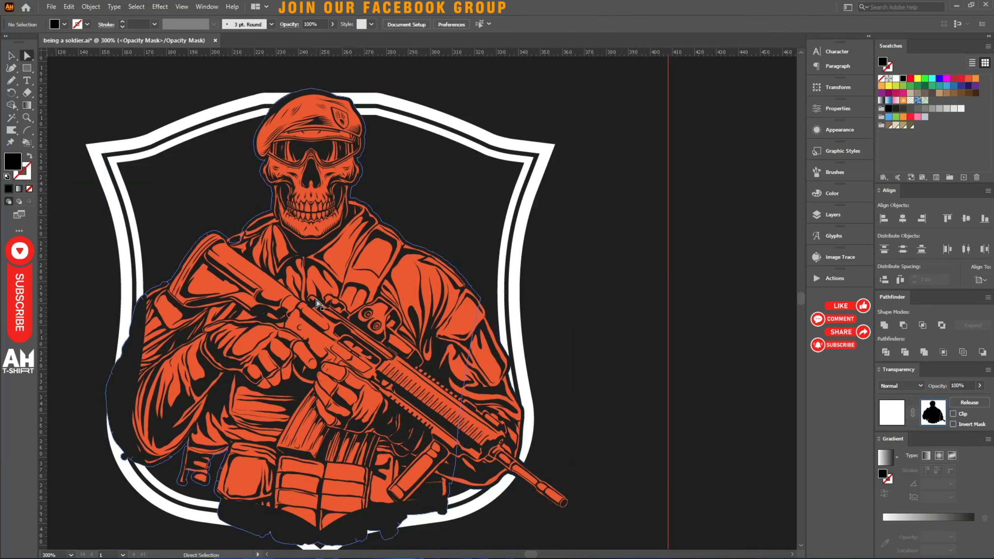
pyautogui.moveTo(344, 254); pyautogui.dragTo(217, 293)
pyautogui.press('Delete')
pyautogui.hotkey('ctrl', 'z')
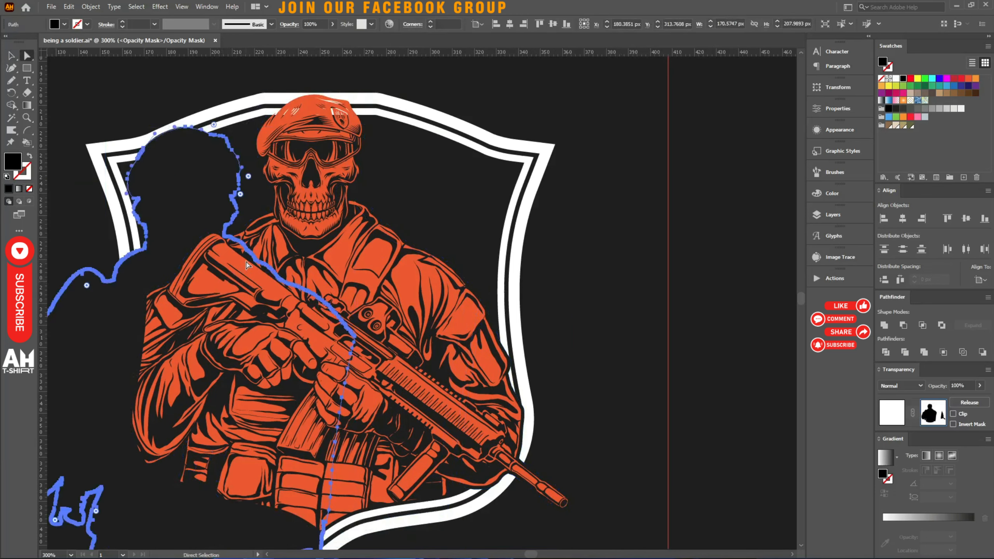
pyautogui.hotkey('ctrl', 'z')
# Erase a second cut across the mask silhouette below the goggles and delete the body piece between the two cuts.
pyautogui.hotkey('shift', 'e')
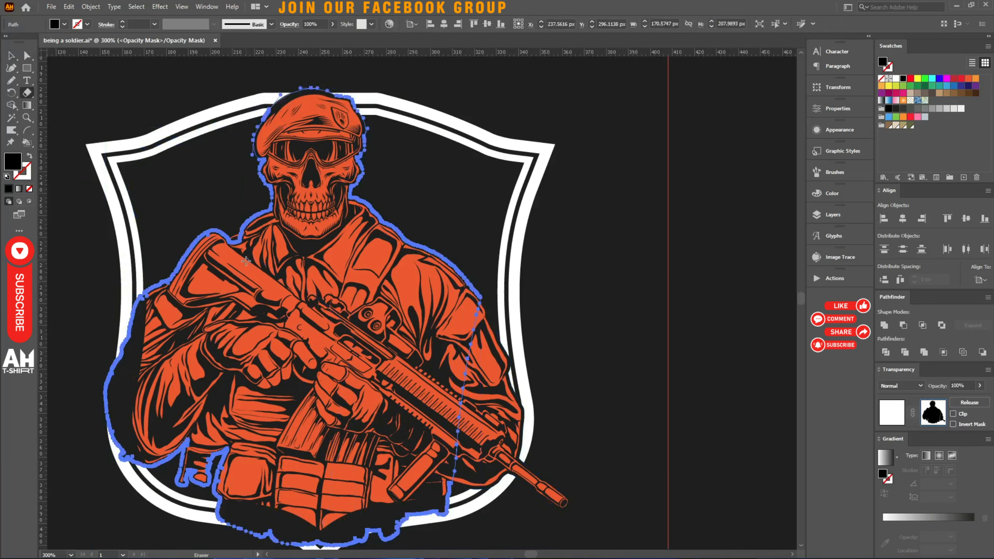
pyautogui.moveTo(221, 173); pyautogui.dragTo(446, 151)
pyautogui.press('a')
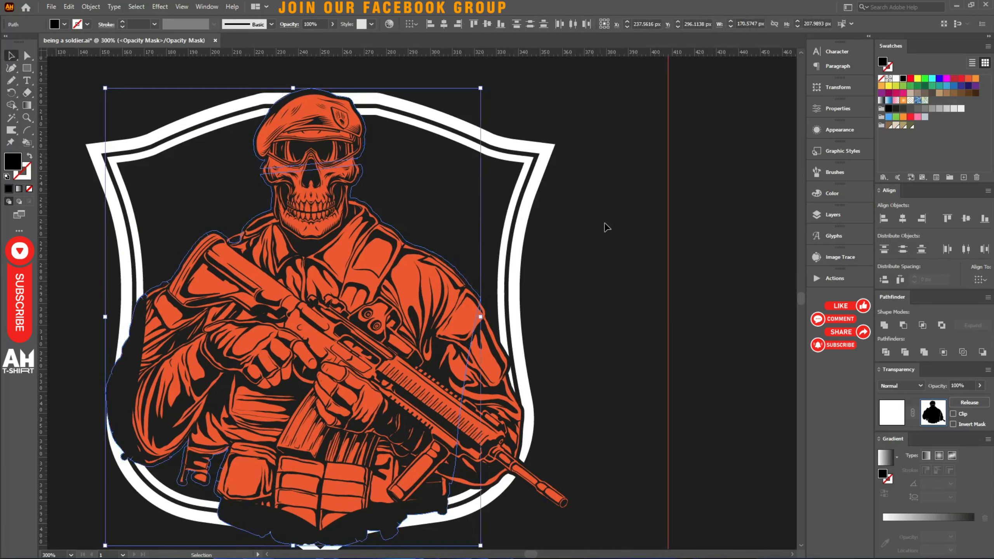
pyautogui.click(507, 273)
pyautogui.click(231, 311)
pyautogui.press('Delete')
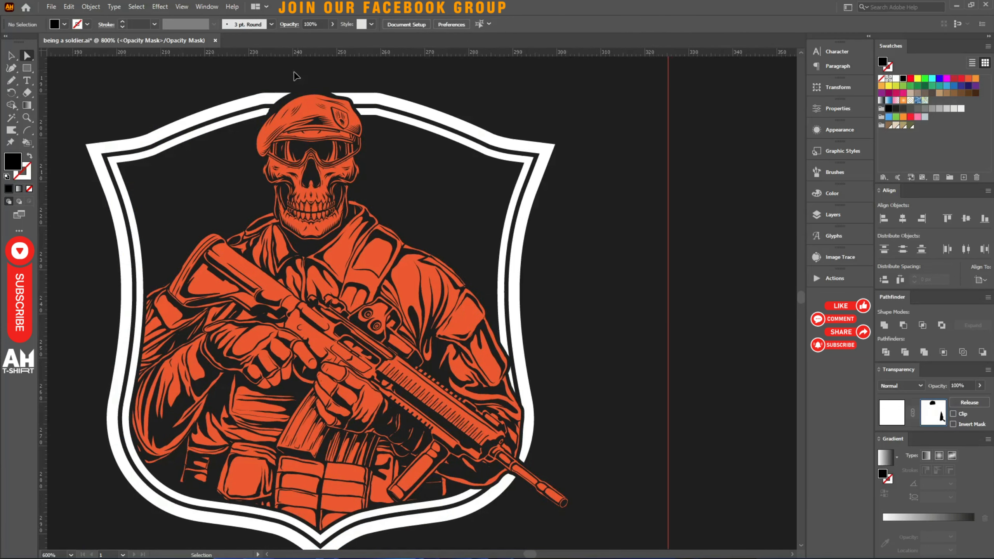
# Scale the beret piece of the mask down to about 49.3 by 35.3 px and return to the artwork.
pyautogui.scroll(4, 297, 75)
pyautogui.click(311, 105)
pyautogui.press('v')
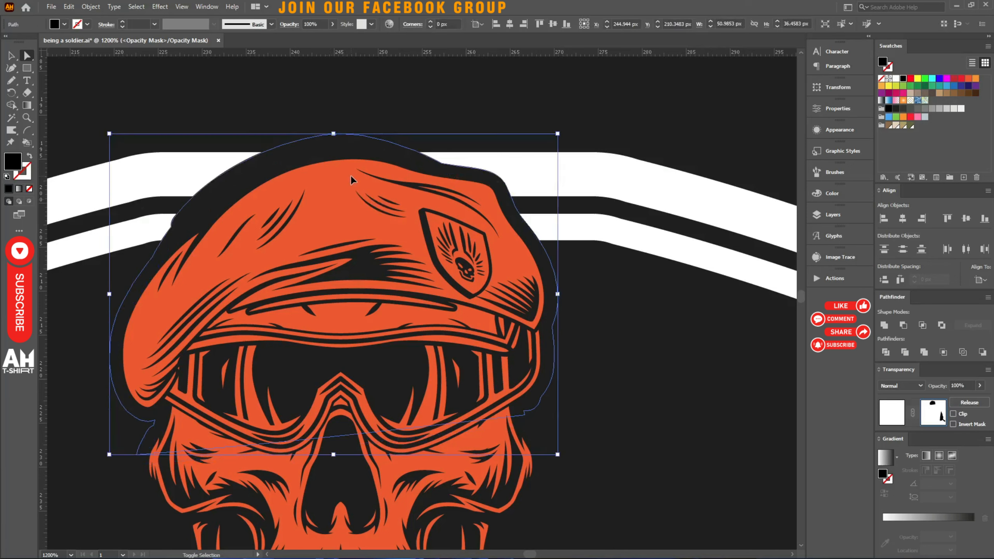
pyautogui.press('v')
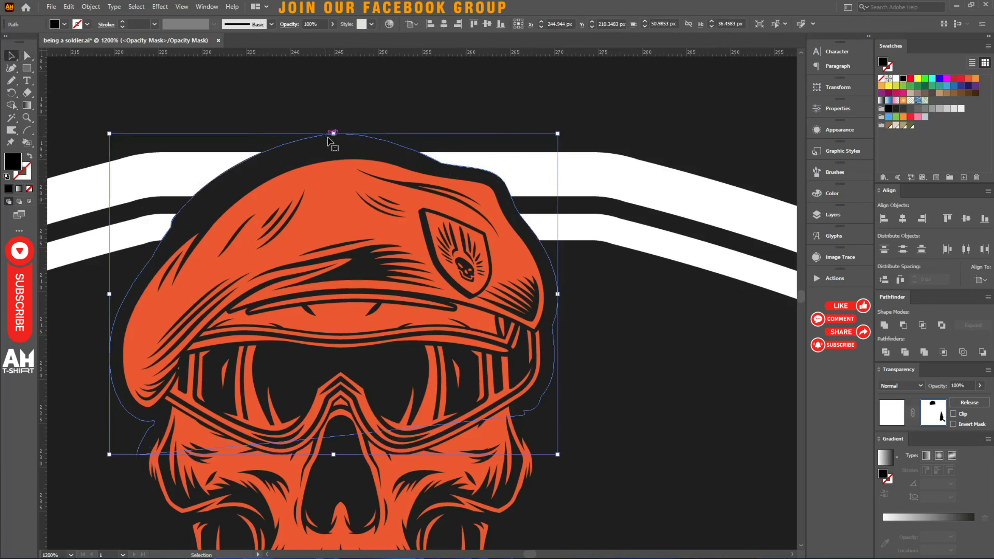
pyautogui.moveTo(332, 136); pyautogui.dragTo(336, 139)
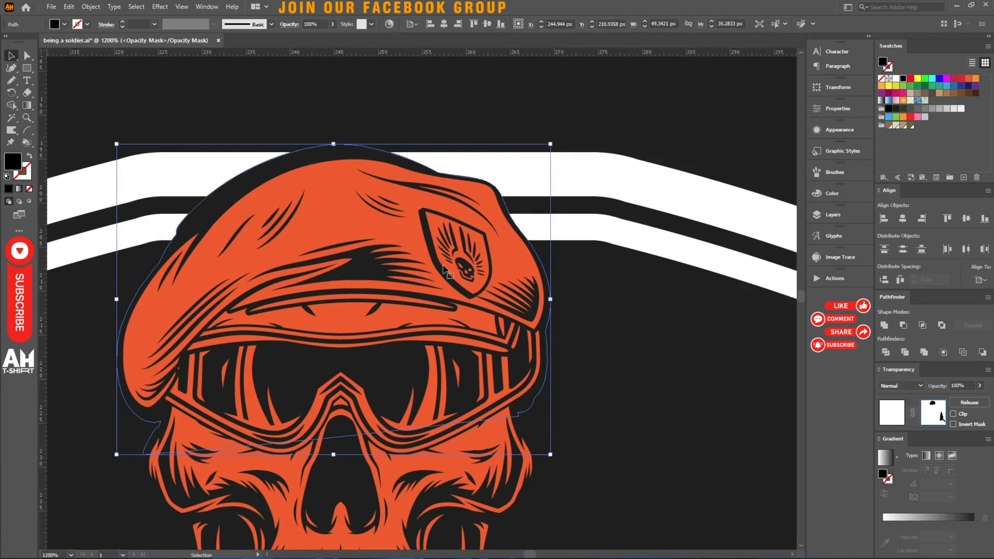
pyautogui.click(885, 409)
# Examine the masked shield and soldier up close and beside the reference designs.
pyautogui.hotkey('ctrl', '0')
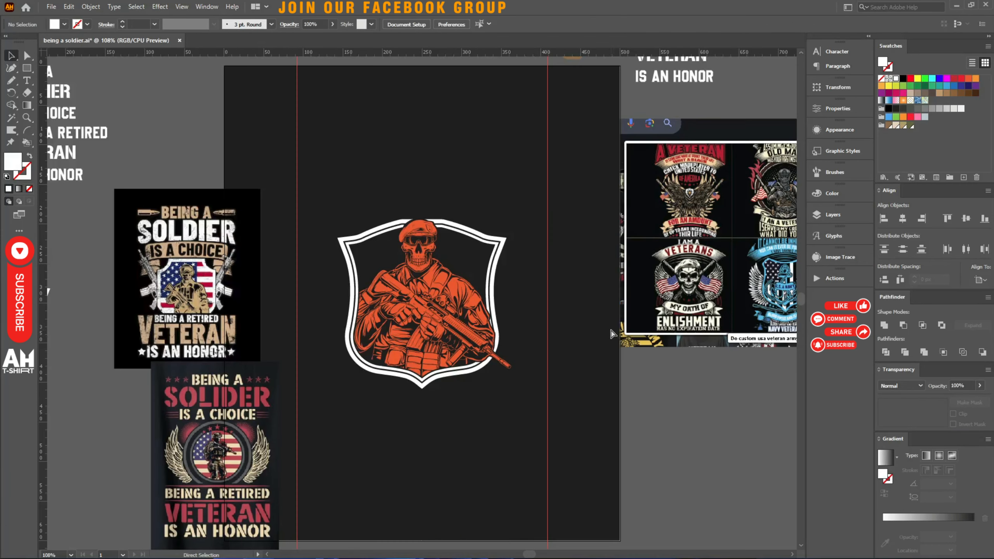
pyautogui.scroll(1, 437, 266)
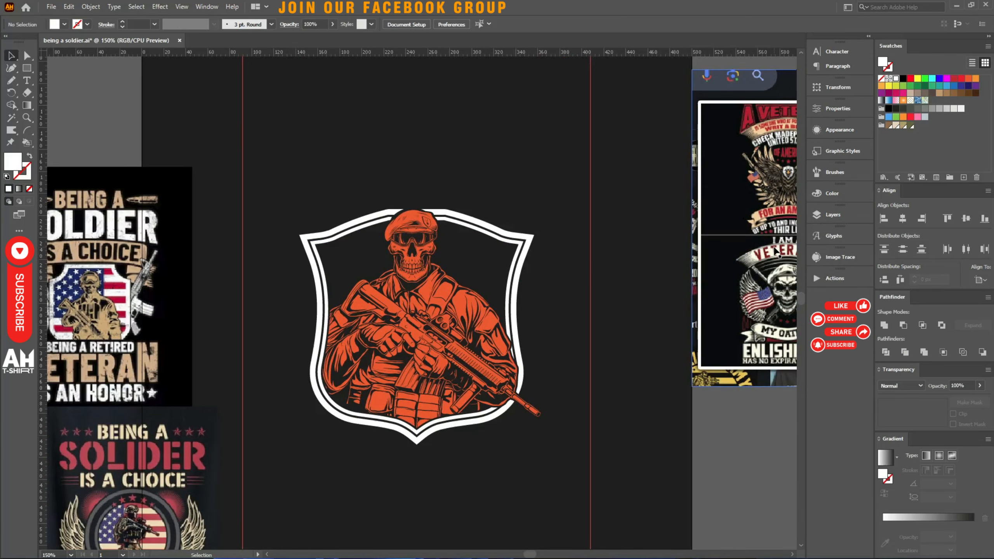
pyautogui.scroll(1, 441, 246)
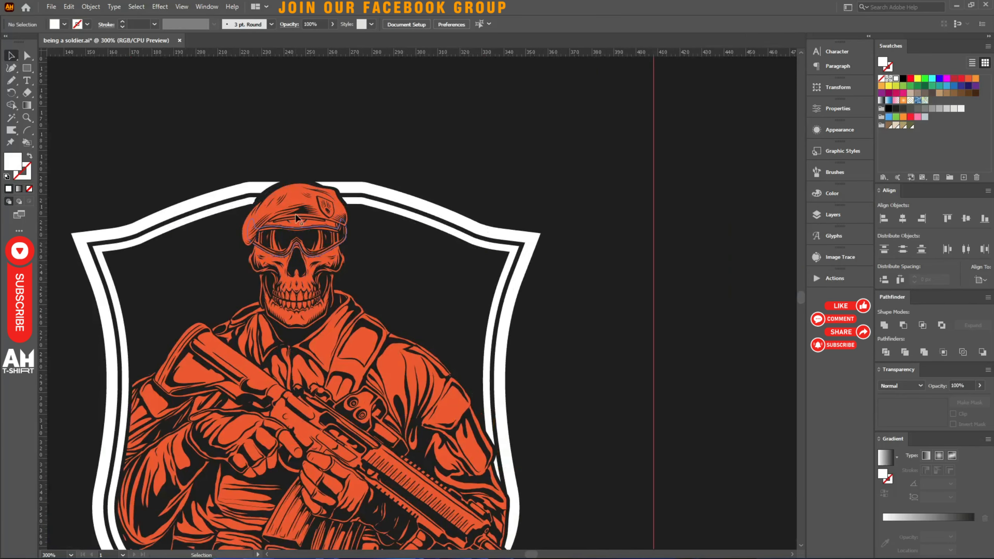
pyautogui.scroll(1, 432, 109)
pyautogui.scroll(-3, 617, 293)
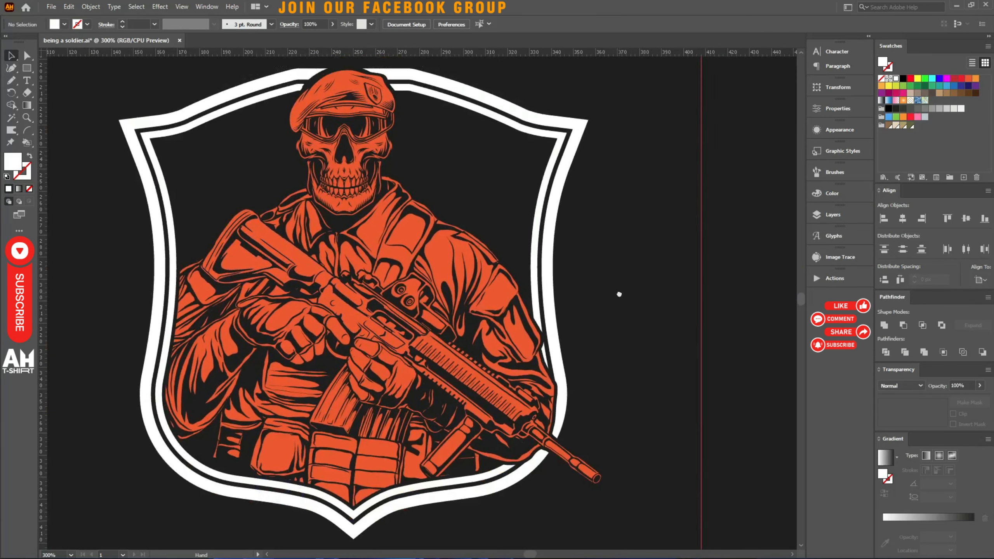
pyautogui.scroll(-3, 487, 309)
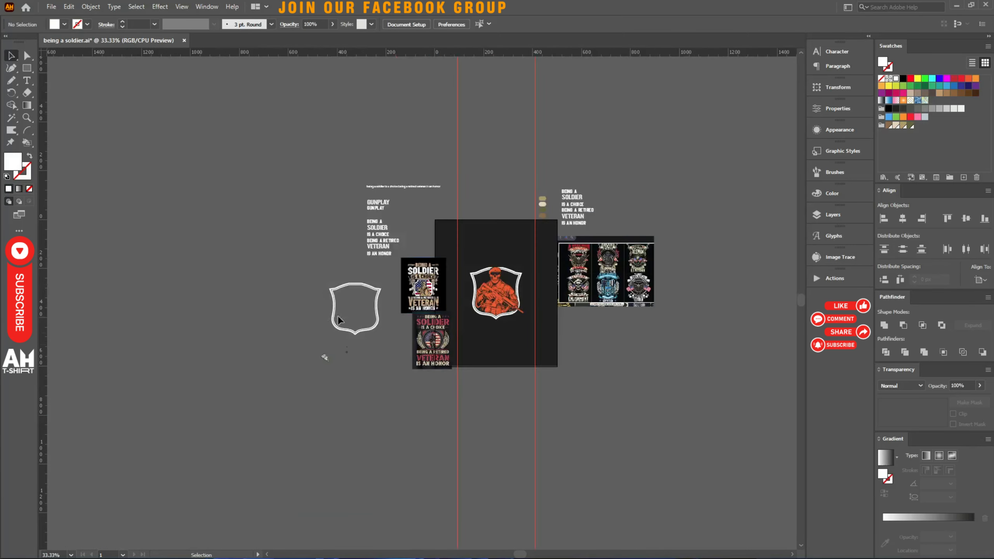
# Try an enlarged American flag graphic beside the shield and delete it.
pyautogui.click(521, 312)
pyautogui.scroll(4, 525, 313)
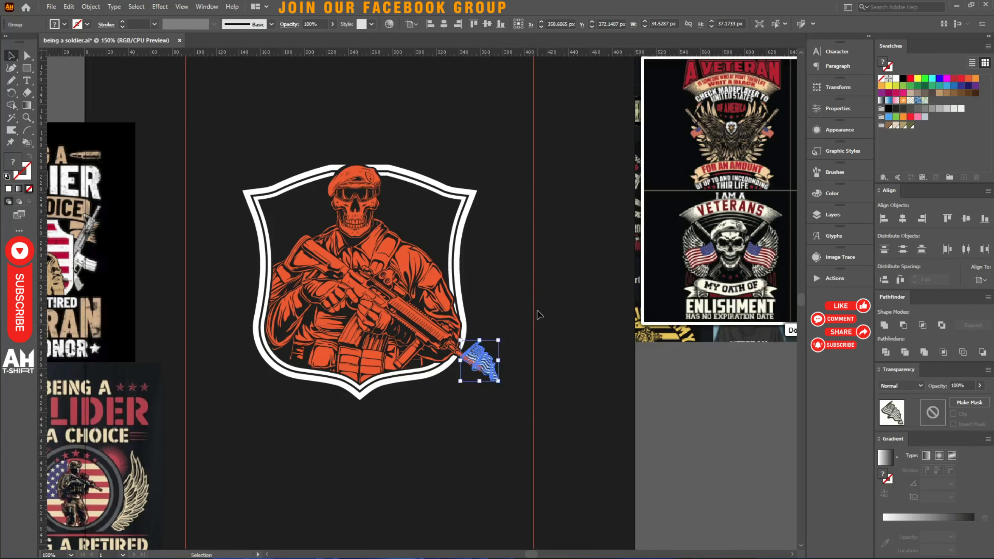
pyautogui.moveTo(503, 362); pyautogui.dragTo(534, 360)
pyautogui.moveTo(461, 360); pyautogui.dragTo(330, 361)
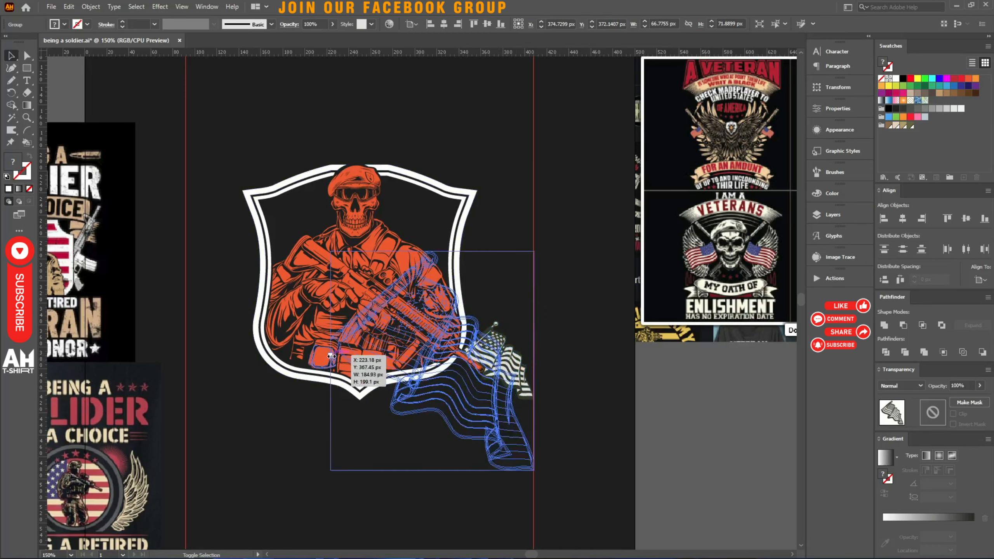
pyautogui.moveTo(466, 411); pyautogui.dragTo(650, 472)
pyautogui.press('Delete')
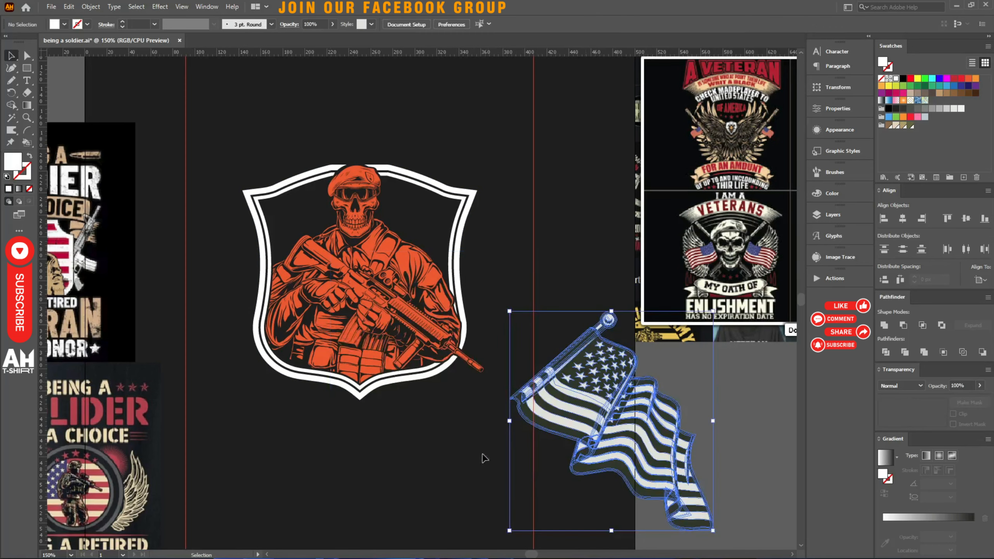
# Look through the Army resource folder for a flag graphic, previewing 65.jpg, 68.jpg, 142.jpg and 152.jpg.
pyautogui.click(661, 547)
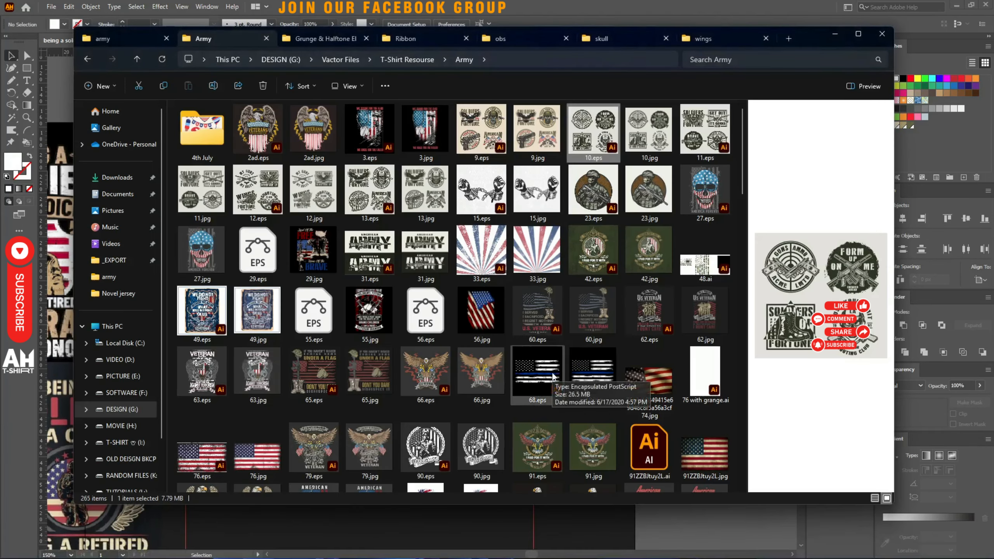
pyautogui.scroll(-3, 552, 377)
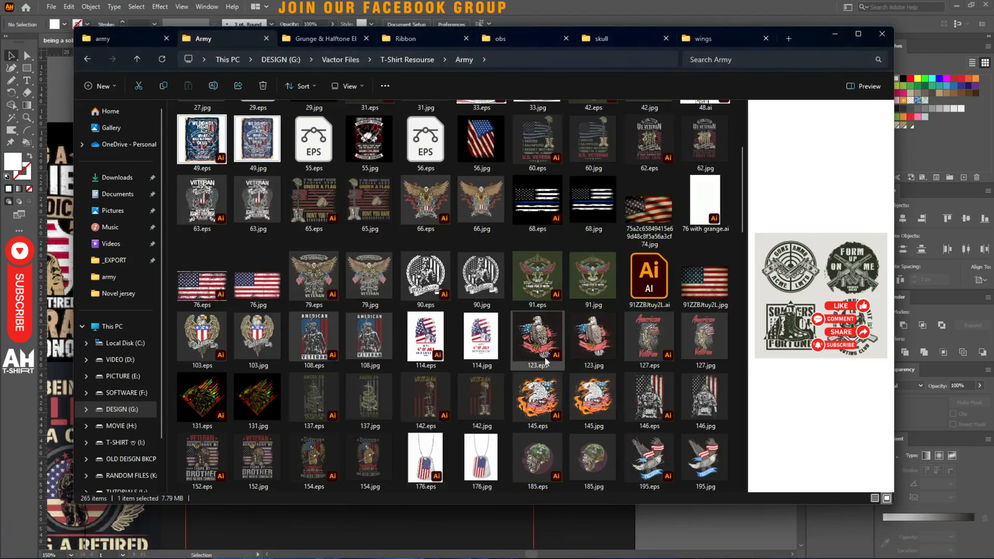
pyautogui.click(370, 214)
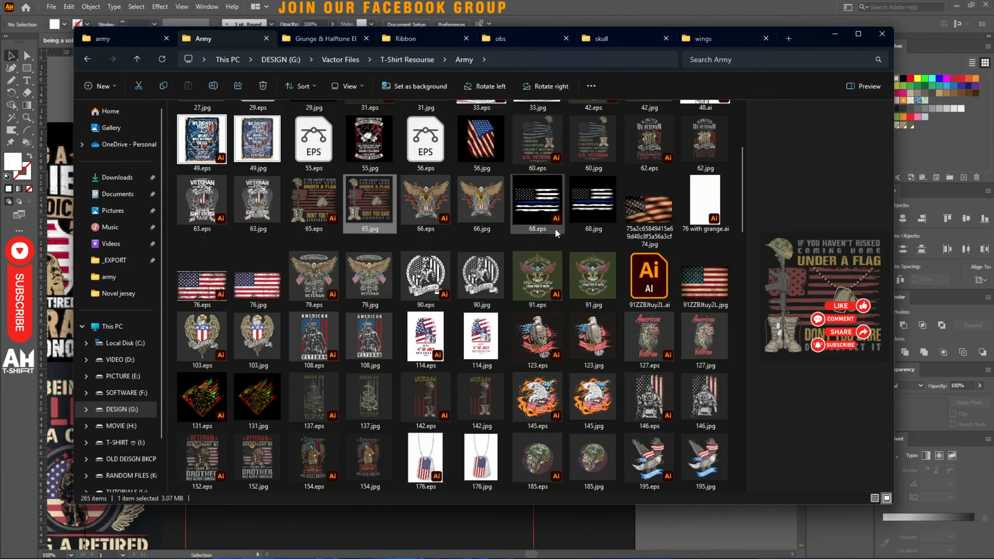
pyautogui.click(541, 202)
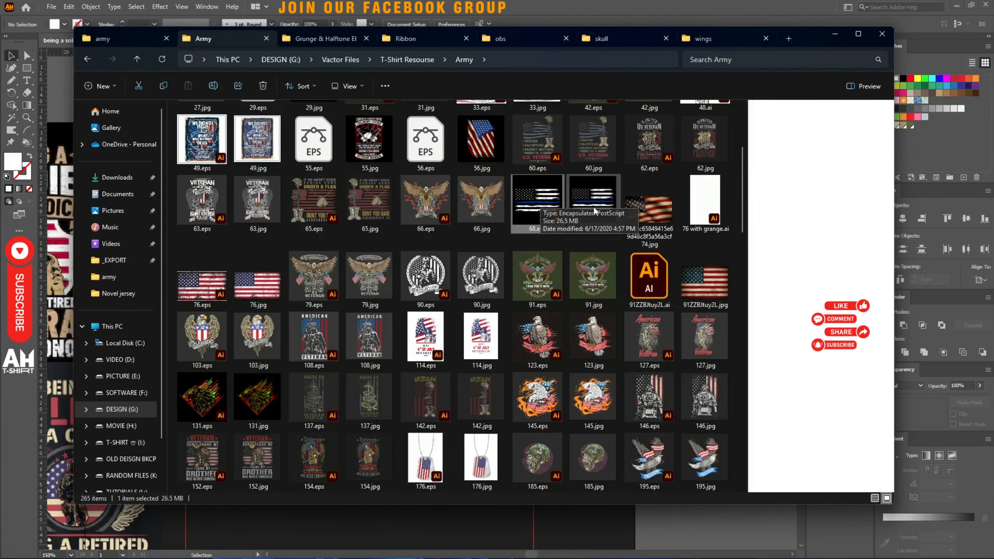
pyautogui.click(587, 218)
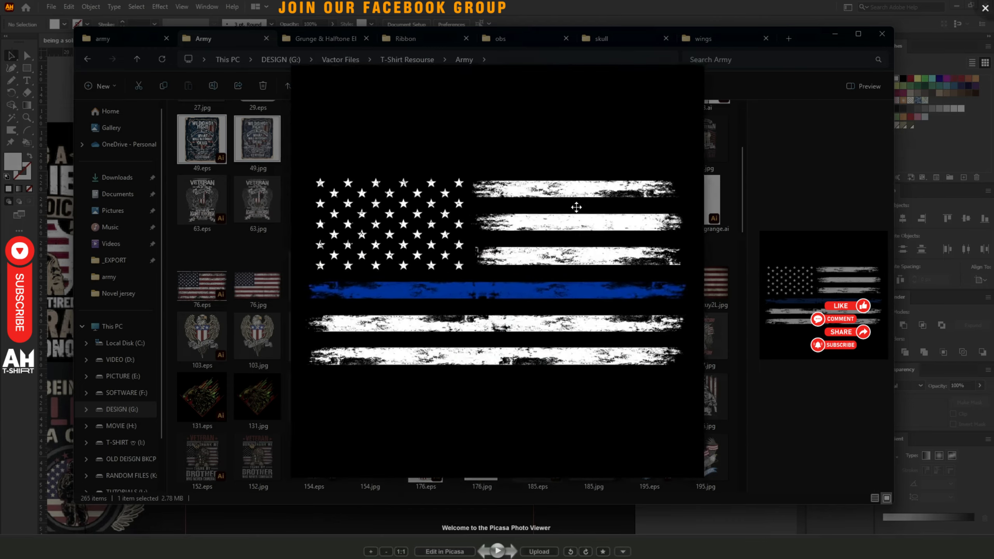
pyautogui.press('Escape')
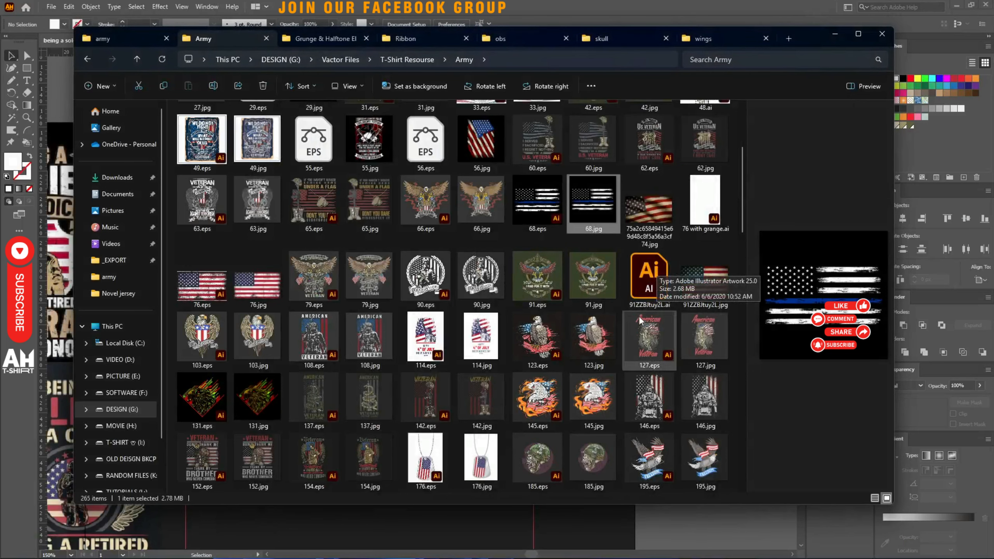
pyautogui.click(474, 400)
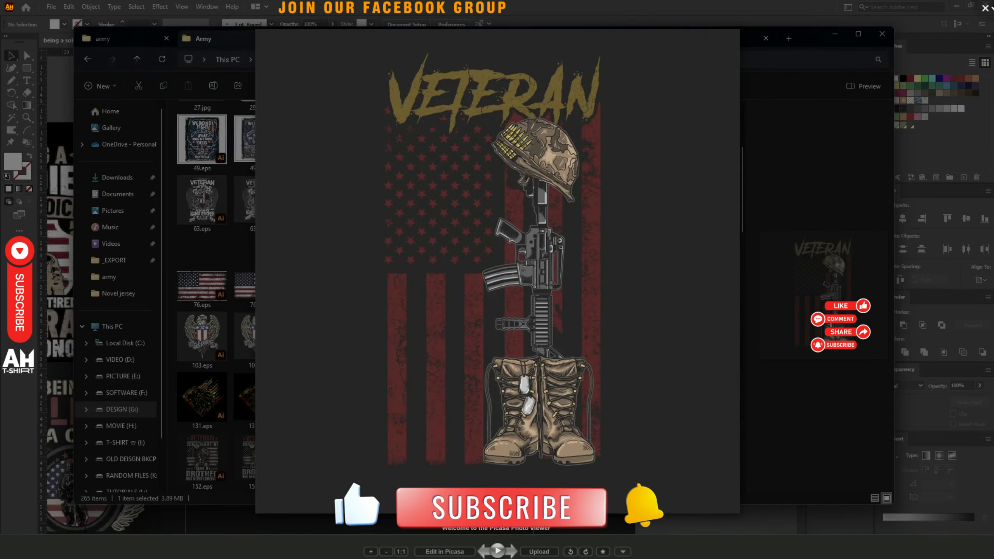
pyautogui.press('Escape')
pyautogui.click(261, 450)
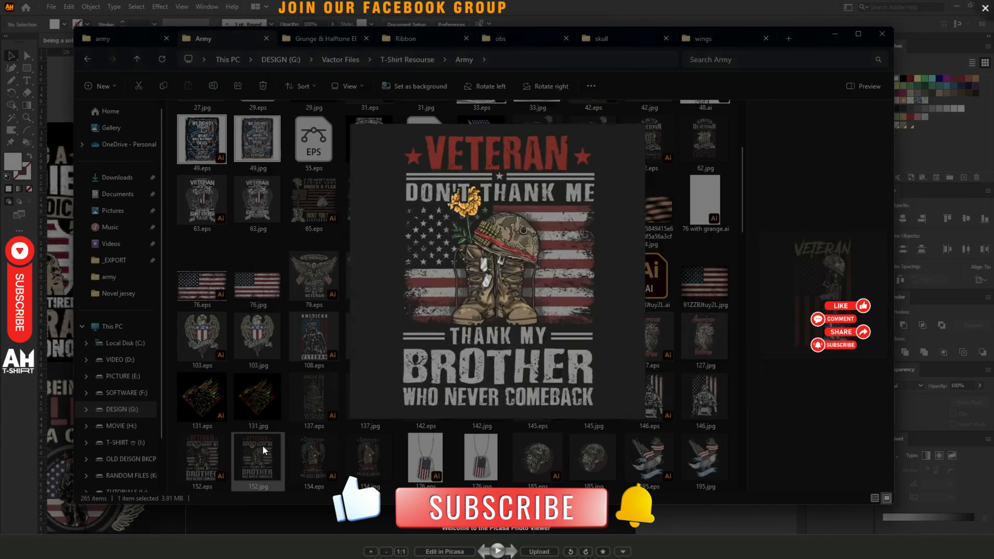
pyautogui.press('Escape')
# Compare further flag and veteran artwork in the Army folder, including 676.eps, 154.eps, 146.eps and 68.eps.
pyautogui.scroll(-10, 313, 352)
pyautogui.click(314, 372)
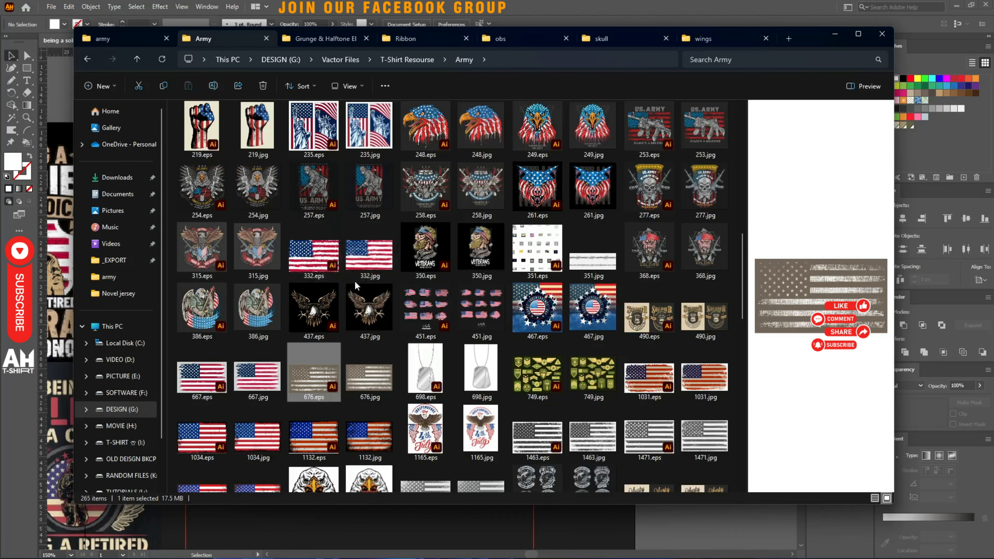
pyautogui.scroll(3, 354, 280)
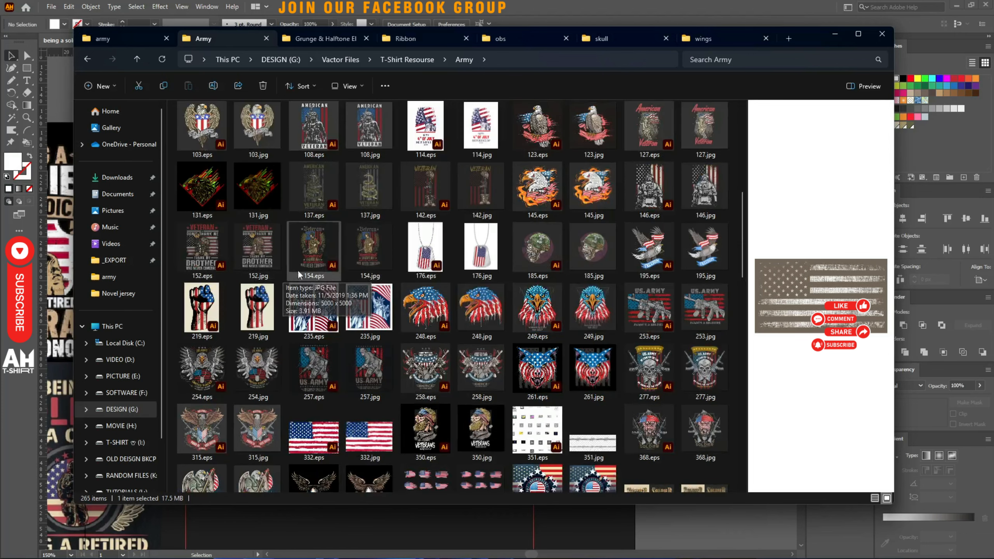
pyautogui.click(306, 262)
pyautogui.click(641, 194)
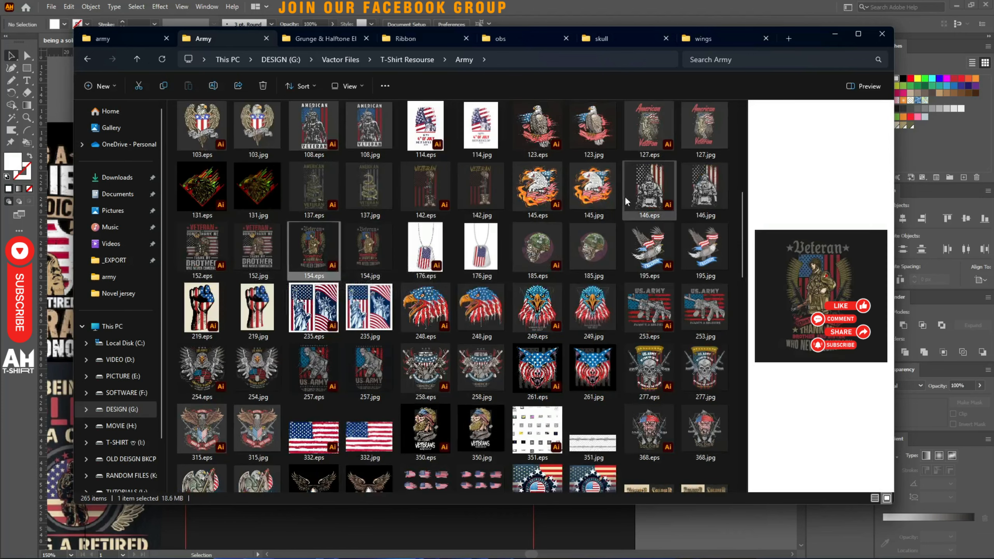
pyautogui.scroll(3, 656, 210)
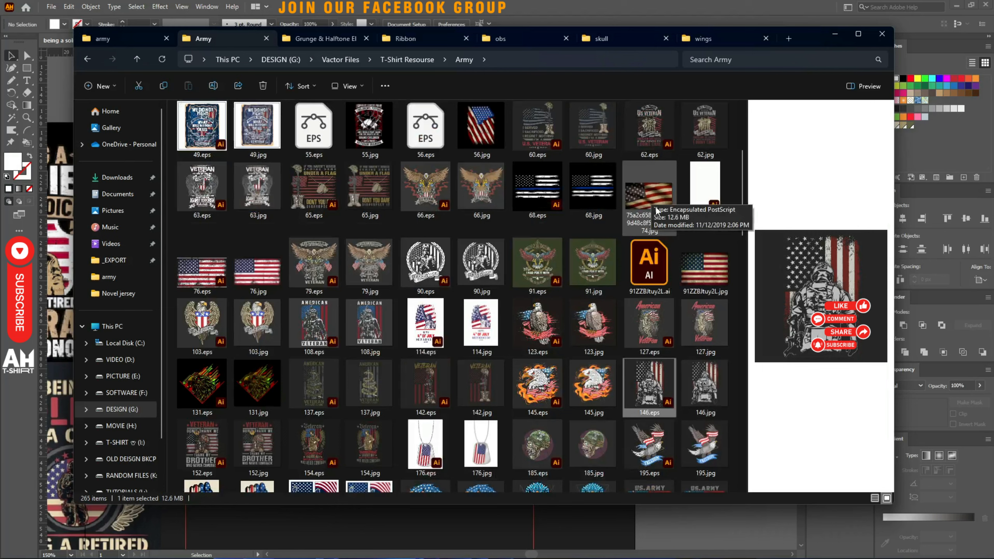
pyautogui.click(534, 211)
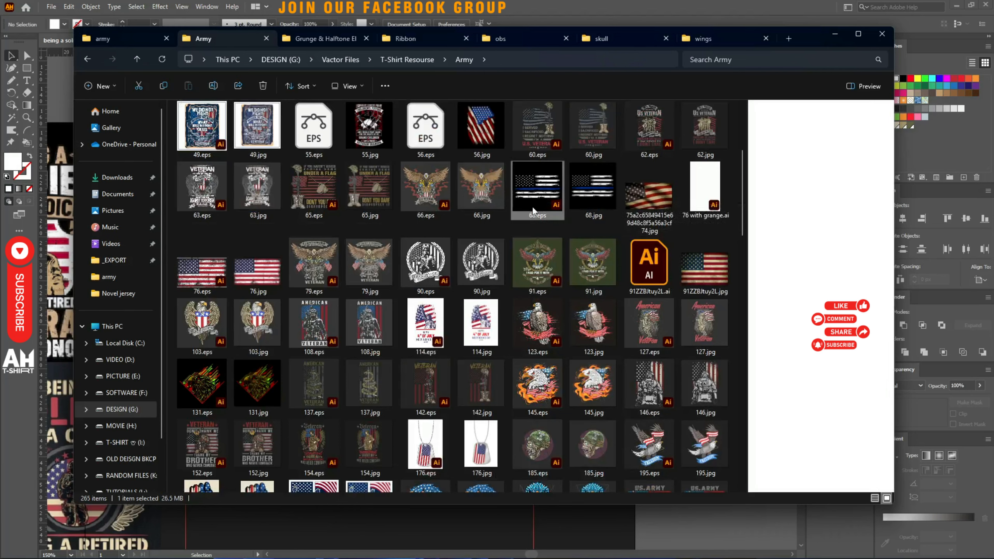
# Open 60.eps from the Army folder and bring its distressed waving flag into the being a soldier.ai artwork.
pyautogui.click(531, 148)
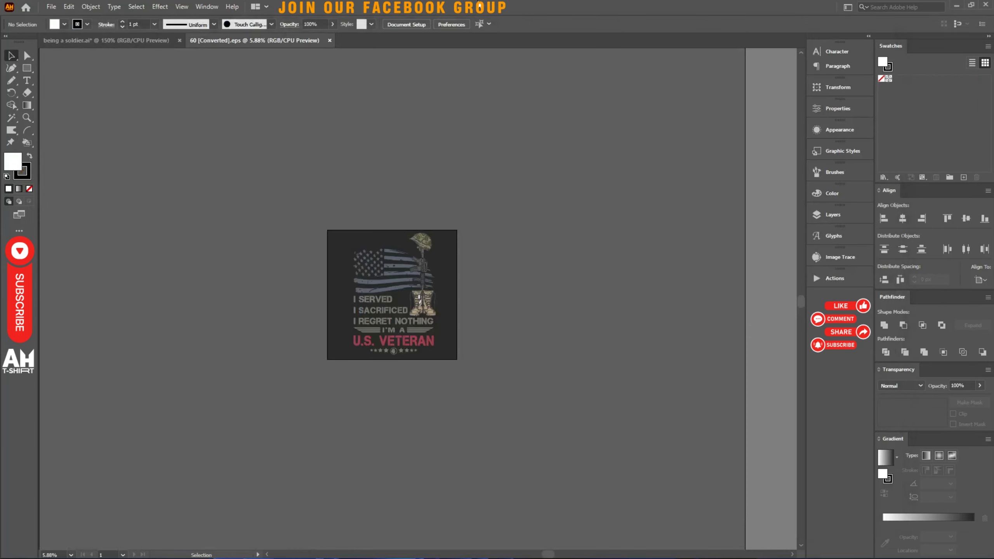
pyautogui.click(377, 274)
pyautogui.scroll(3, 377, 274)
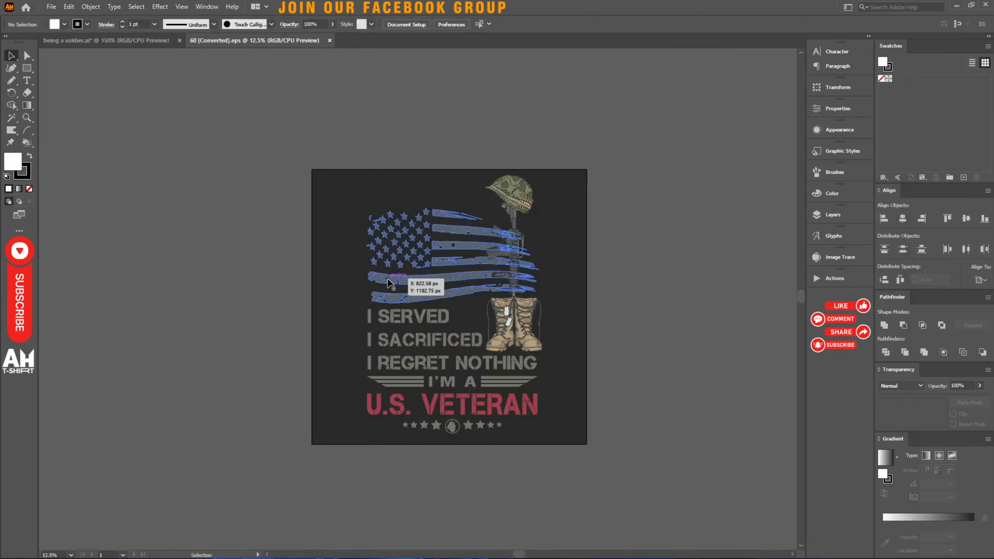
pyautogui.click(257, 280)
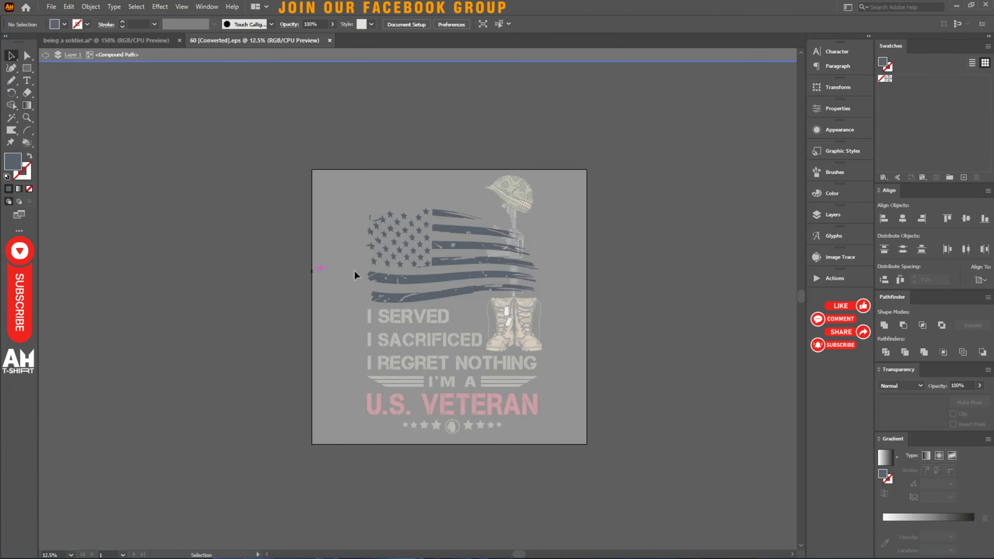
pyautogui.doubleClick(236, 234)
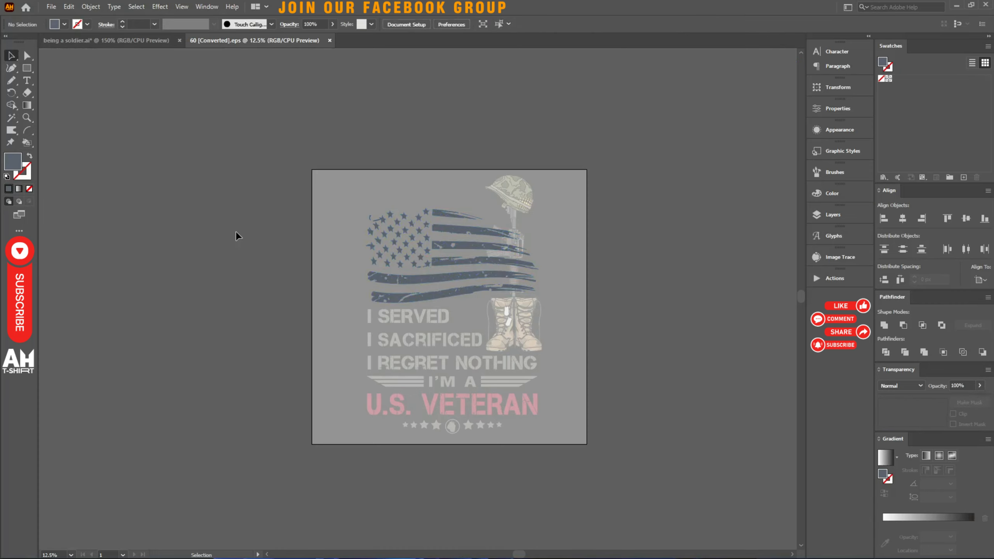
pyautogui.moveTo(445, 219); pyautogui.dragTo(391, 235)
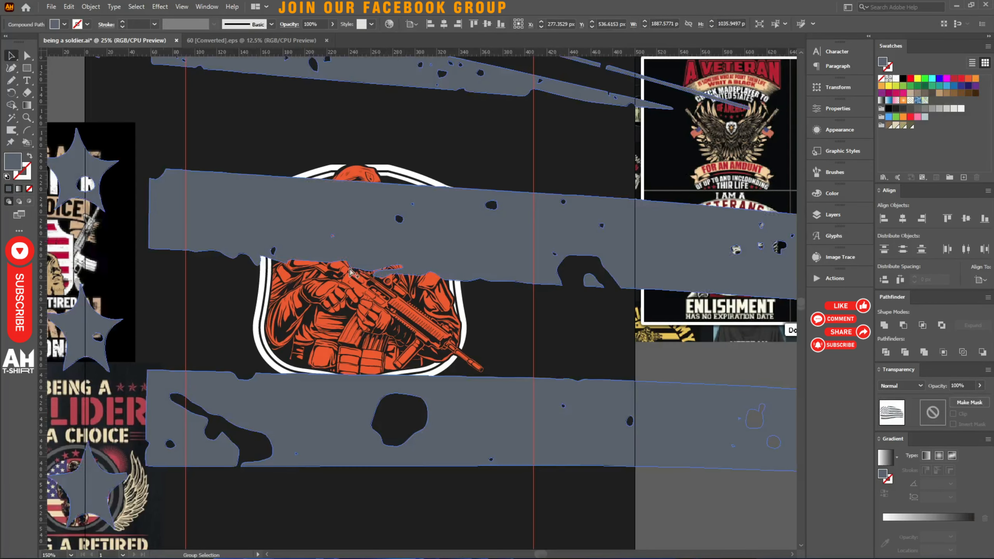
# Scale the pasted flag down to about 229.7 by 120.4 px beside the soldier and fill it with blue.
pyautogui.scroll(-5, 352, 270)
pyautogui.moveTo(533, 408); pyautogui.dragTo(335, 253)
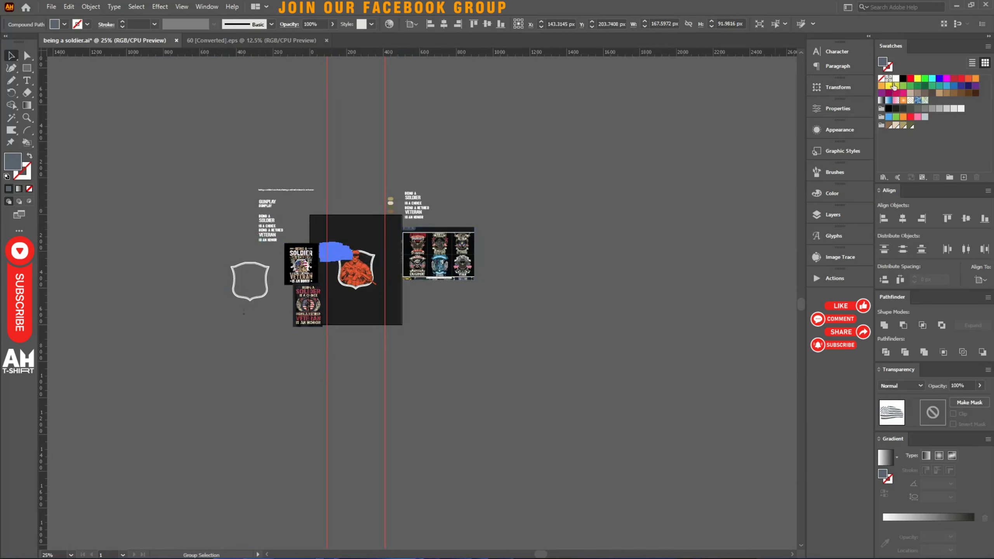
pyautogui.click(895, 79)
pyautogui.scroll(5, 351, 267)
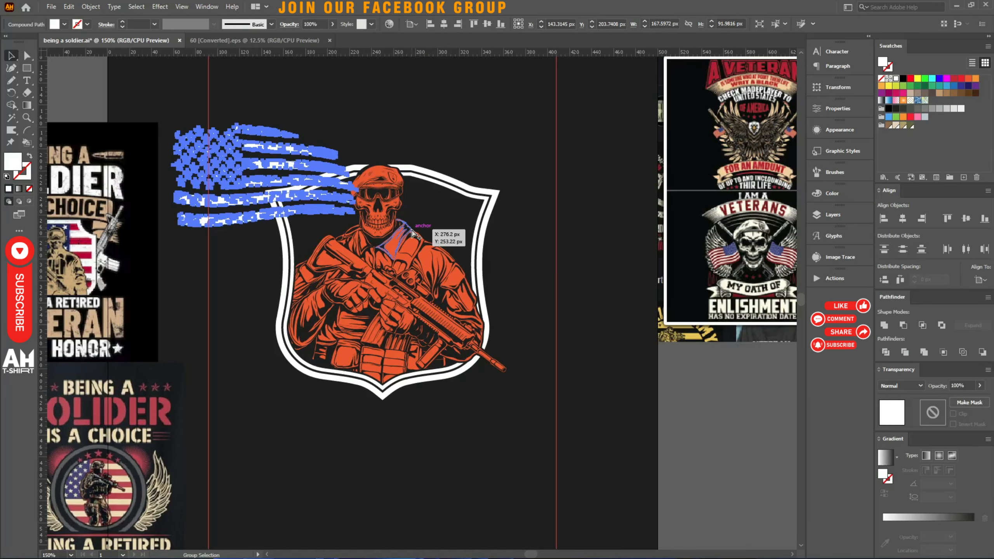
pyautogui.moveTo(432, 231); pyautogui.dragTo(426, 258)
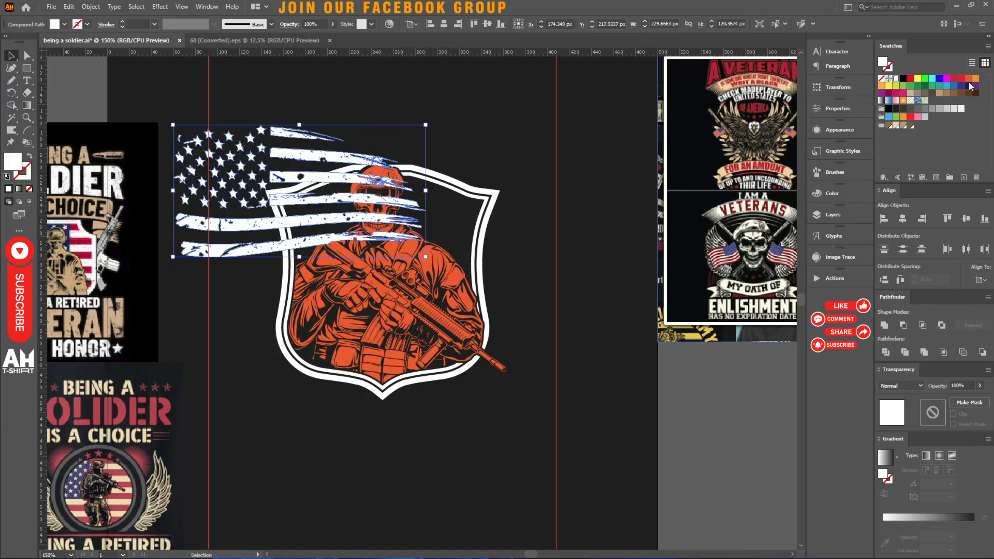
pyautogui.click(968, 80)
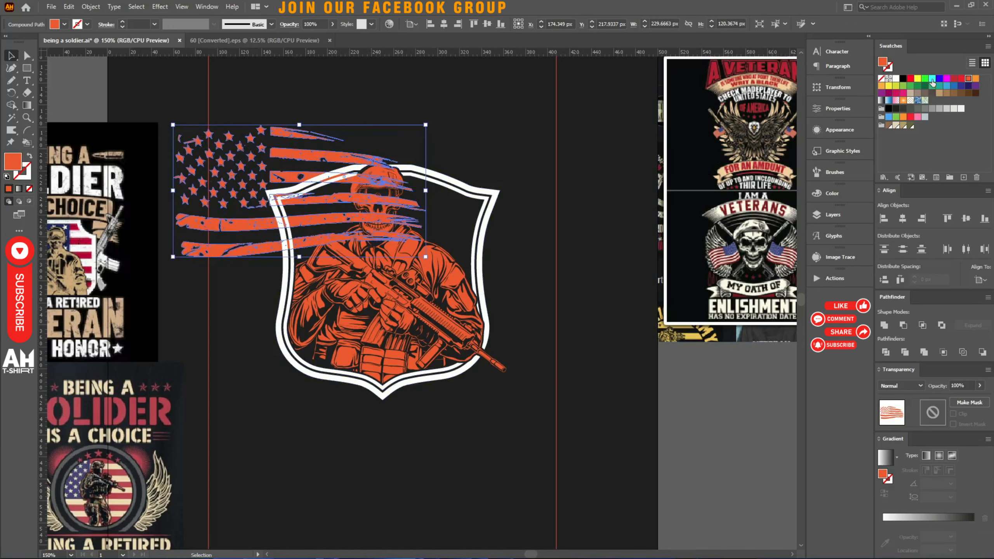
pyautogui.click(939, 78)
# Place the blue flag behind the soldier and shield and stretch it to about 236.1 by 149.9 px.
pyautogui.scroll(1, 563, 137)
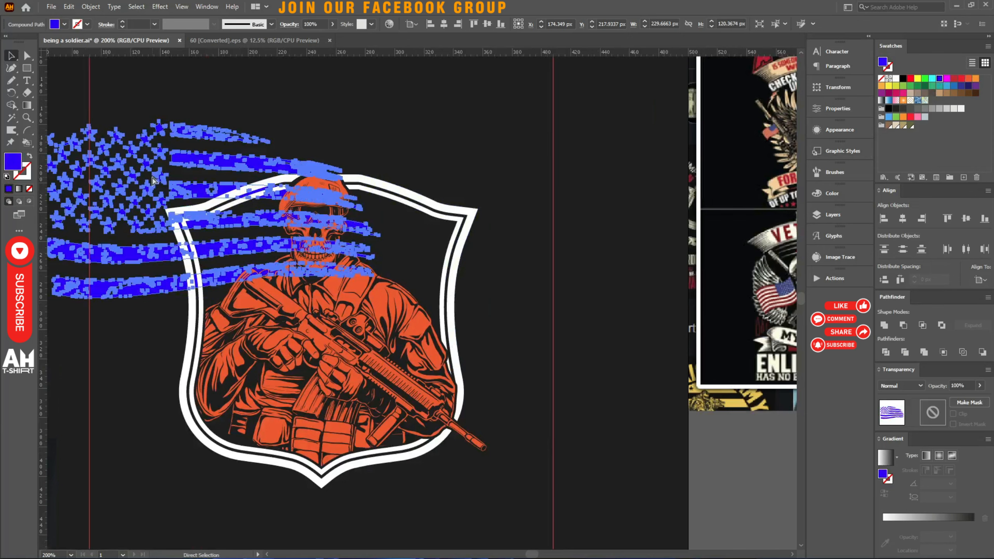
pyautogui.moveTo(135, 179); pyautogui.dragTo(255, 219)
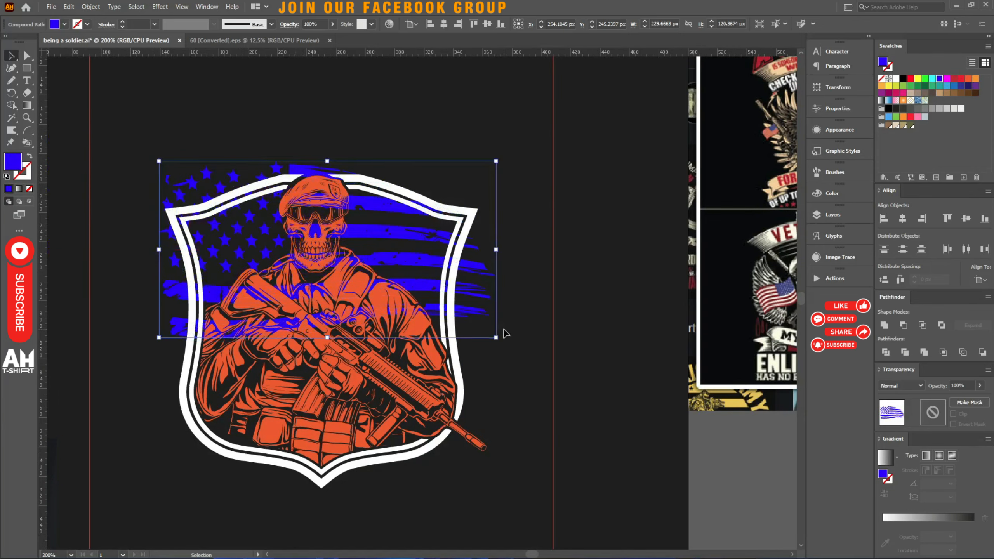
pyautogui.moveTo(498, 339); pyautogui.dragTo(505, 380)
pyautogui.moveTo(476, 325); pyautogui.dragTo(479, 315)
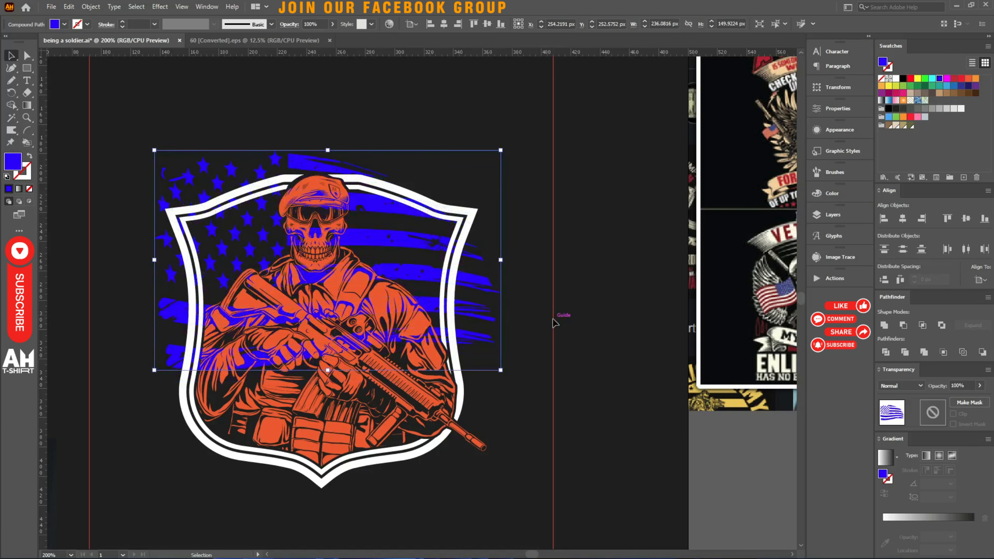
pyautogui.click(537, 304)
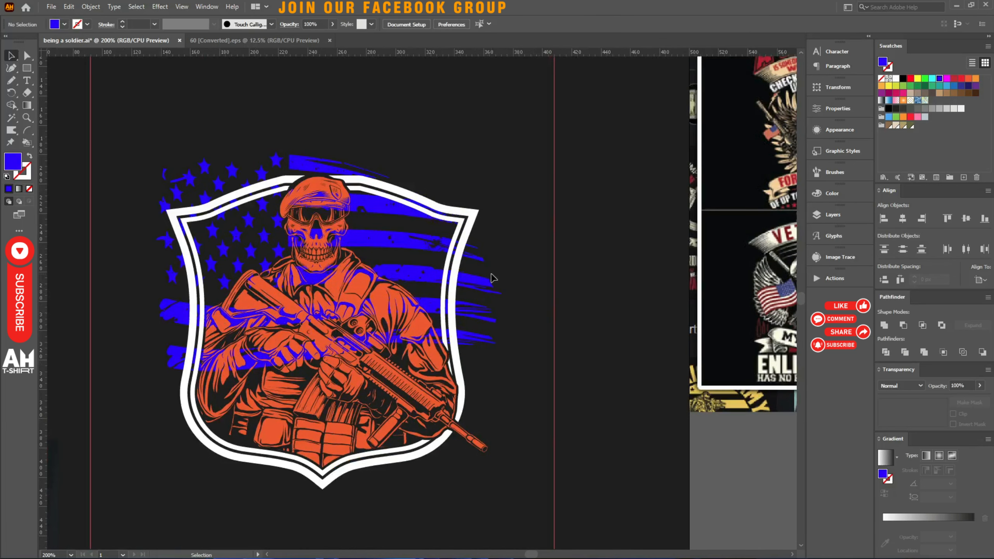
# Offset the shield's path by 1.6 px with round joins and cut the resulting outline to the clipboard.
pyautogui.click(469, 213)
pyautogui.hotkey('ctrl', 'shift', 'o')
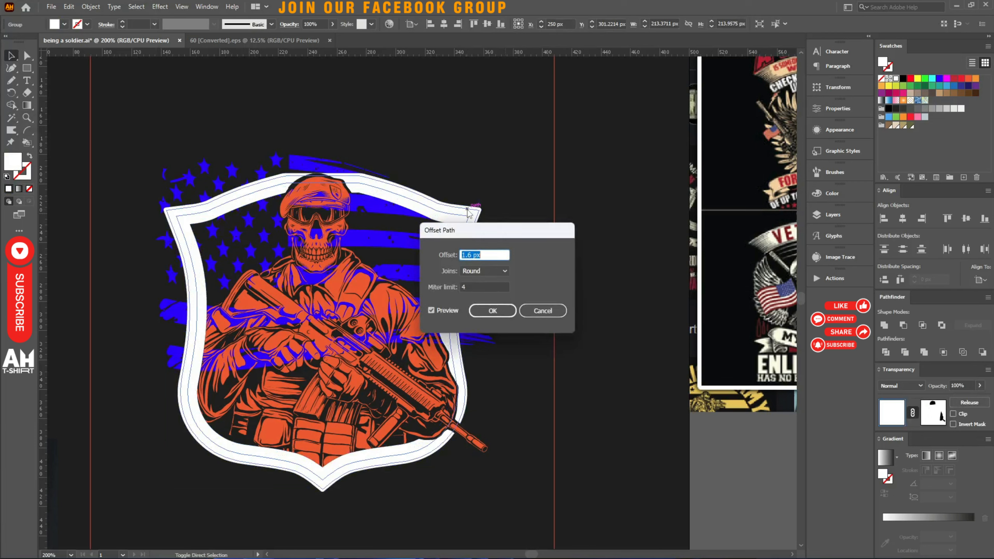
pyautogui.press('Return')
pyautogui.hotkey('ctrl', 'x')
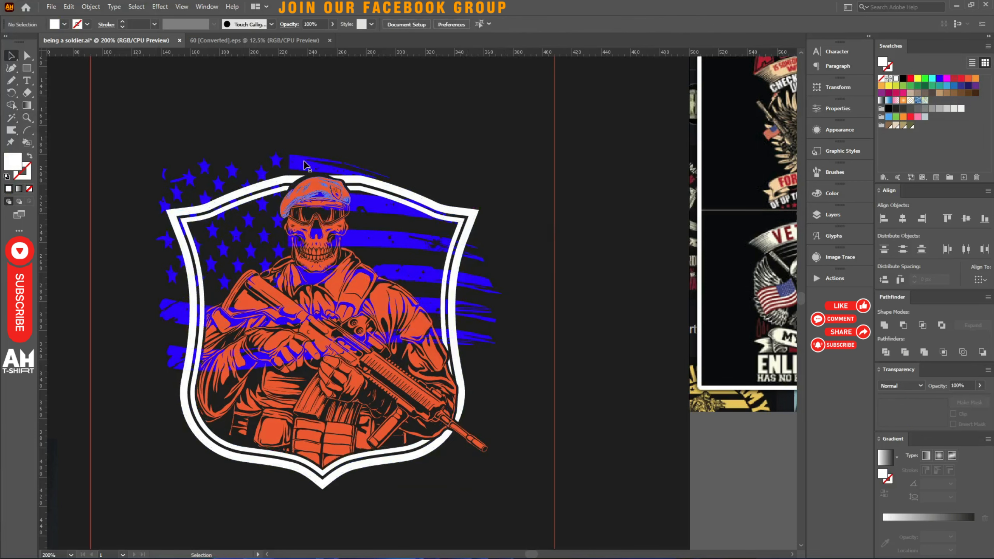
# Make a non-clipping opacity mask on the flag, paste the offset shield outline in place inside it and fill it black.
pyautogui.click(305, 165)
pyautogui.click(969, 402)
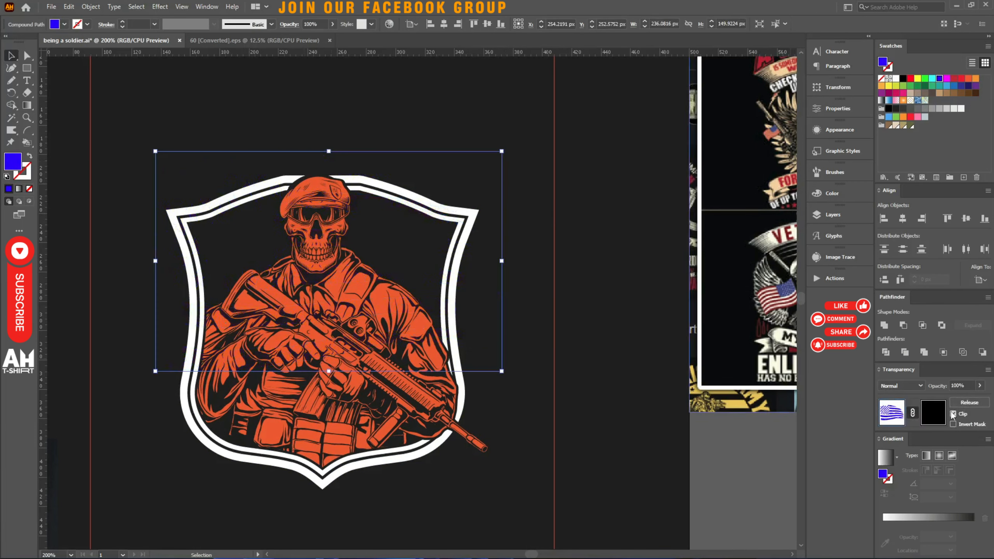
pyautogui.click(953, 413)
pyautogui.click(934, 413)
pyautogui.hotkey('ctrl', 'f')
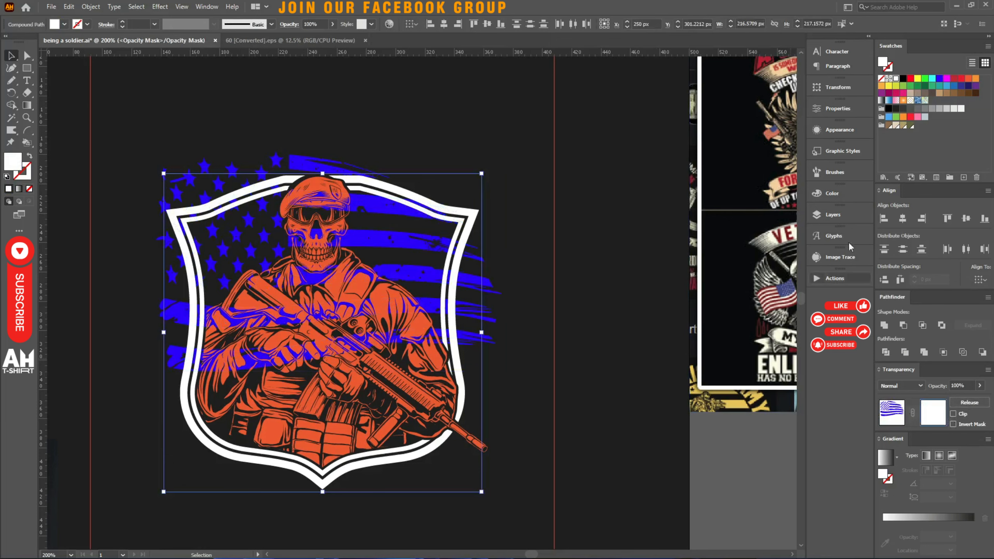
pyautogui.click(903, 79)
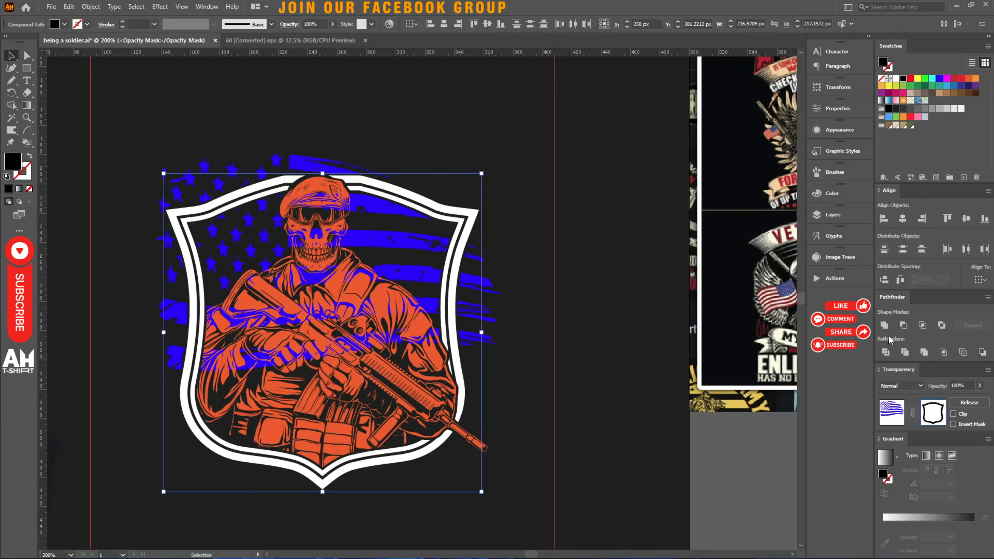
pyautogui.click(627, 266)
# Draw a filled black freehand shape, about 51.1 by 108.4 px, in the flag's opacity mask over the stripes extending beyond the shield's right edge.
pyautogui.scroll(1, 454, 242)
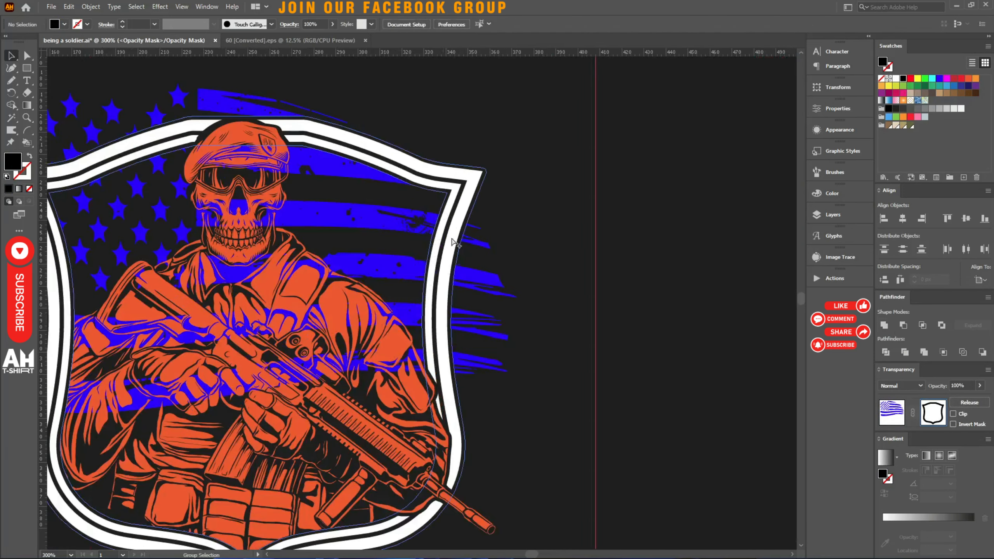
pyautogui.press('n')
pyautogui.moveTo(538, 171); pyautogui.dragTo(477, 190)
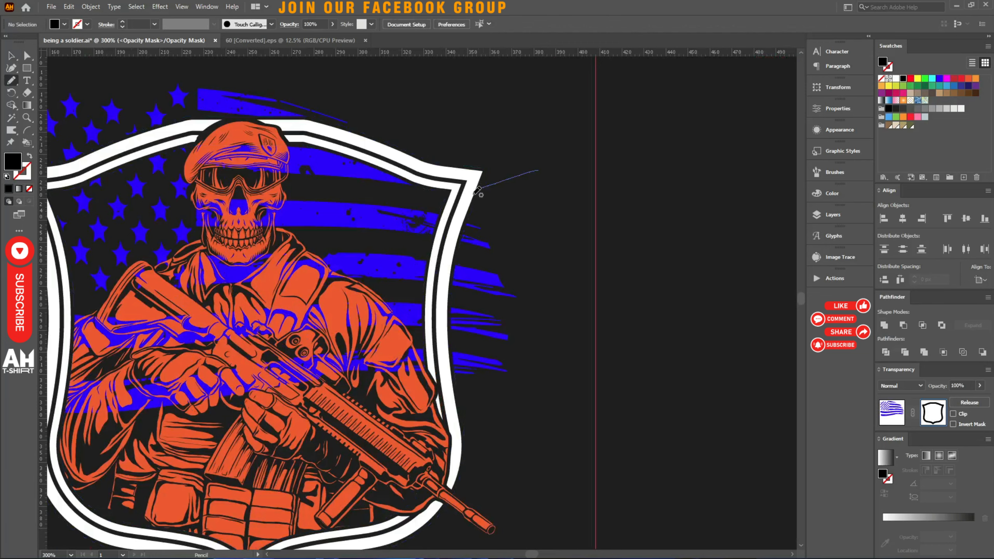
pyautogui.moveTo(450, 360)
pyautogui.mouseDown()
pyautogui.moveTo(547, 233)
pyautogui.moveTo(539, 172)
pyautogui.mouseUp()
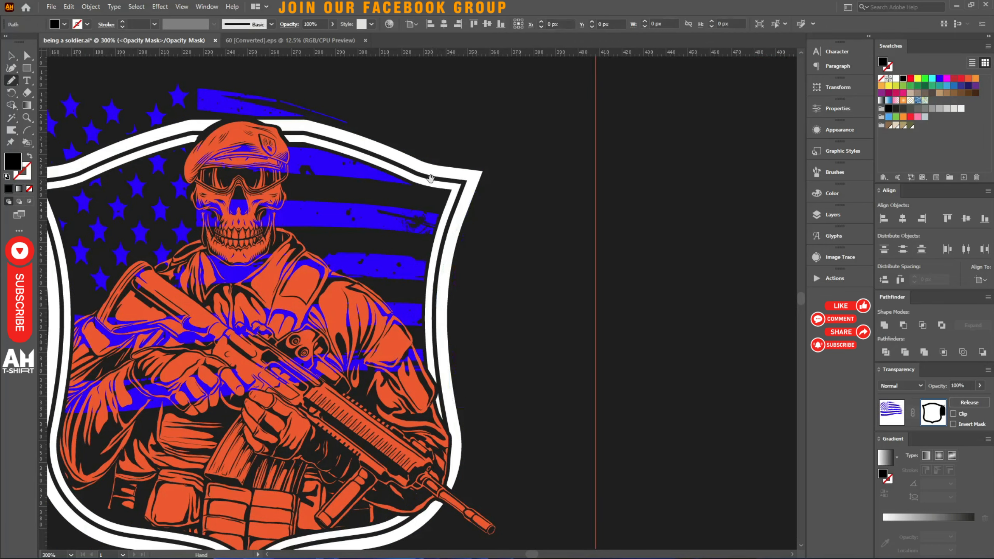
# Draw more black freehand shapes in the mask over the flag parts above and left of the shield, and return to editing the artwork.
pyautogui.scroll(3, 645, 314)
pyautogui.hscroll(-5, 646, 314)
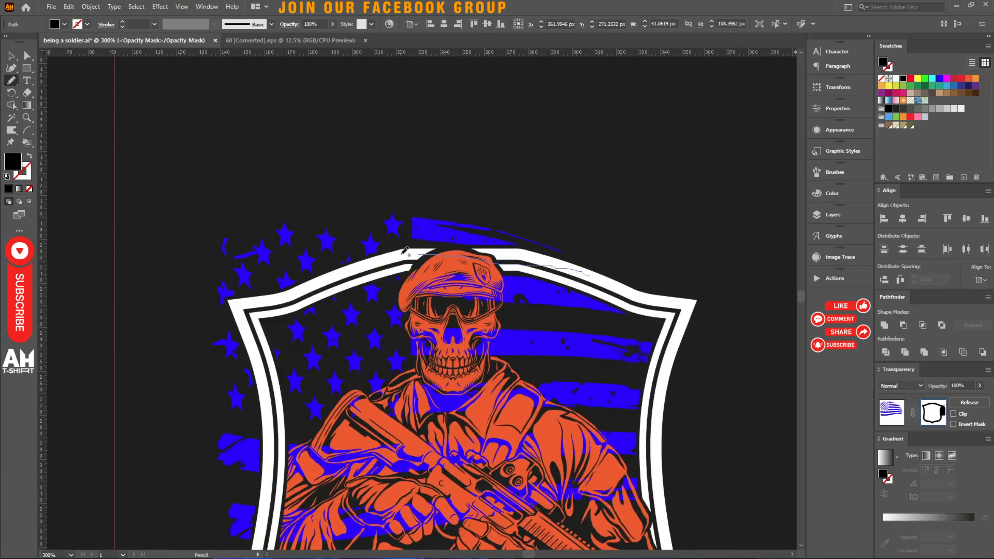
pyautogui.moveTo(253, 298)
pyautogui.mouseDown()
pyautogui.moveTo(239, 192)
pyautogui.moveTo(611, 246)
pyautogui.mouseUp()
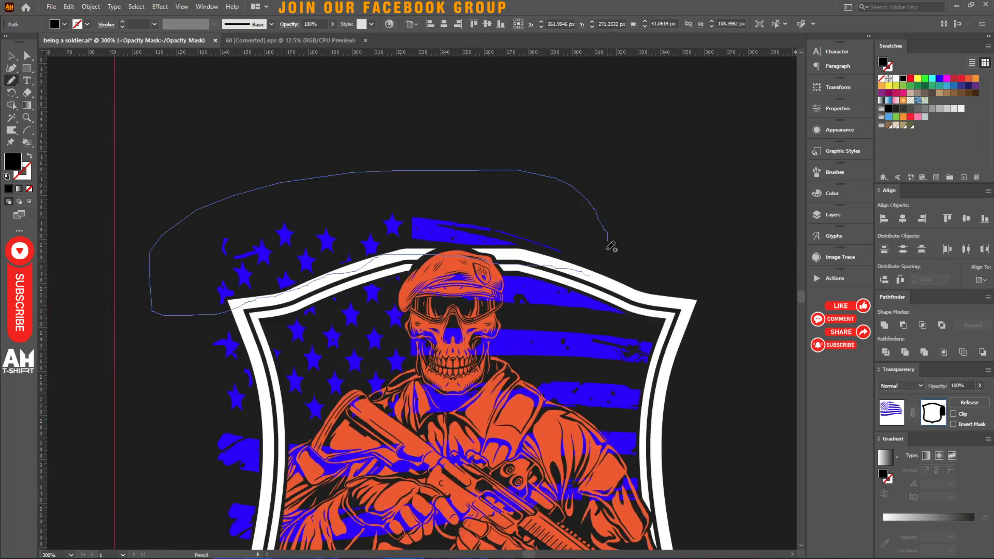
pyautogui.scroll(-5, 599, 288)
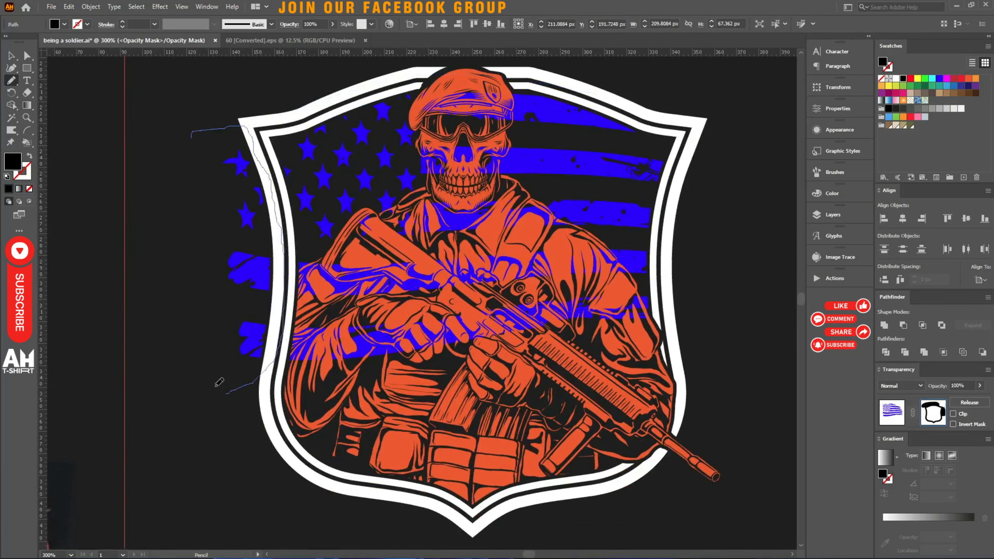
pyautogui.moveTo(218, 381); pyautogui.dragTo(192, 141)
pyautogui.click(890, 410)
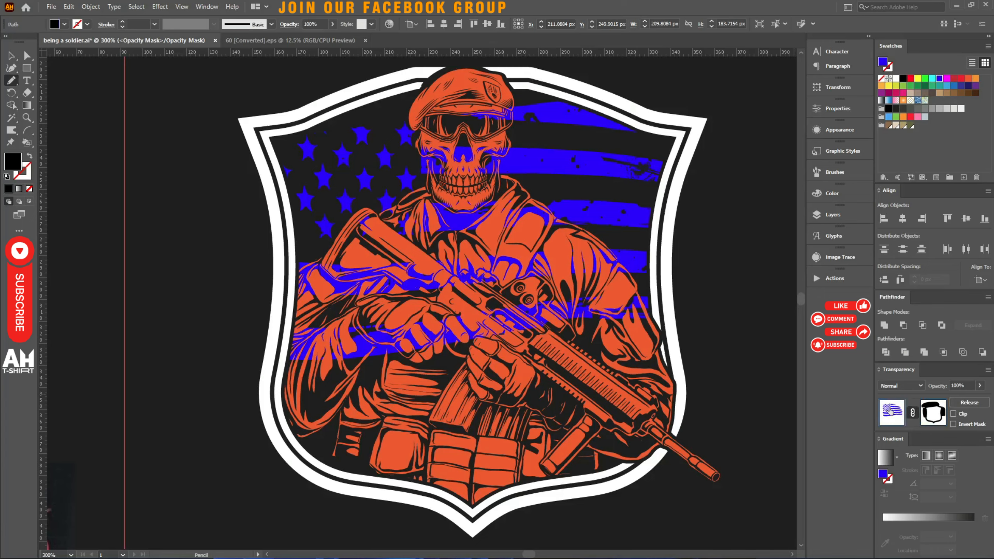
# Offset the skull soldier's path by 1.6 px with round joins and cut the resulting outline to the clipboard.
pyautogui.press('v')
pyautogui.scroll(1, 610, 203)
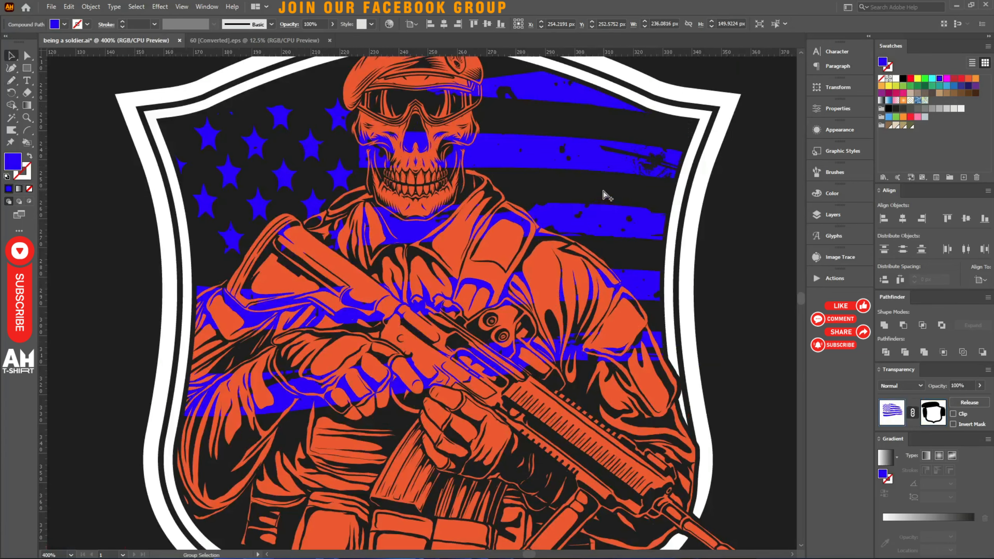
pyautogui.scroll(-1, 603, 195)
pyautogui.click(417, 412)
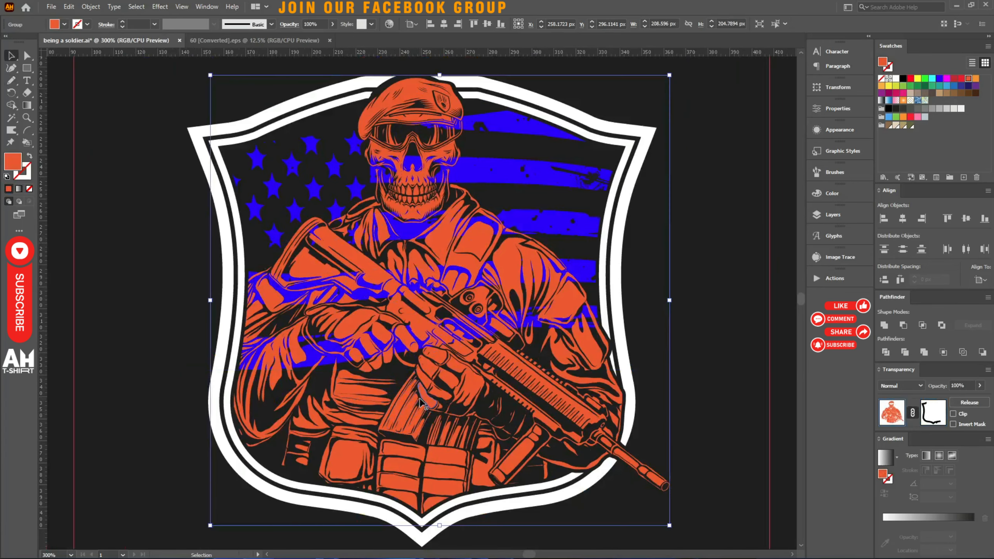
pyautogui.hotkey('ctrl', 'shift', 'a')
pyautogui.hotkey('ctrl', 'alt', 'o')
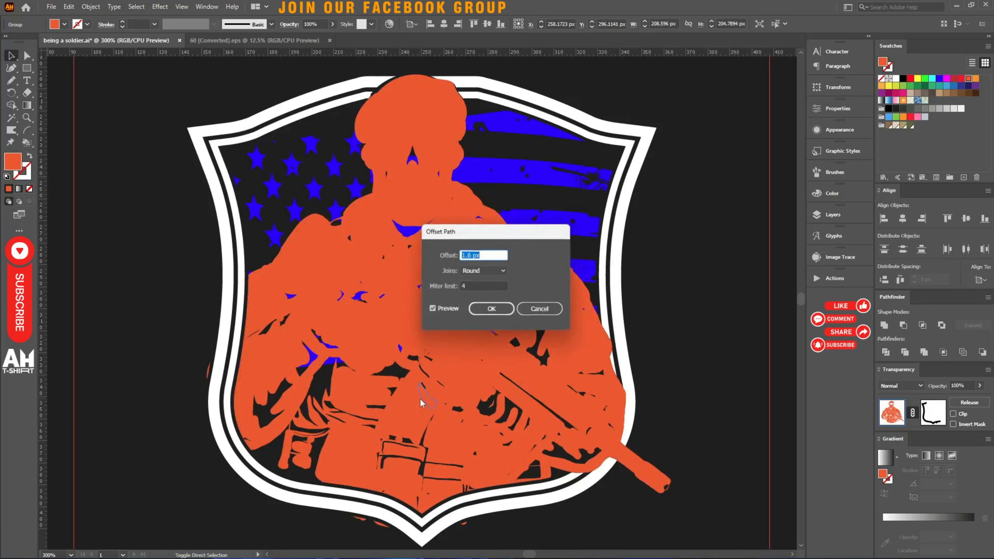
pyautogui.press('Return')
pyautogui.press('Delete')
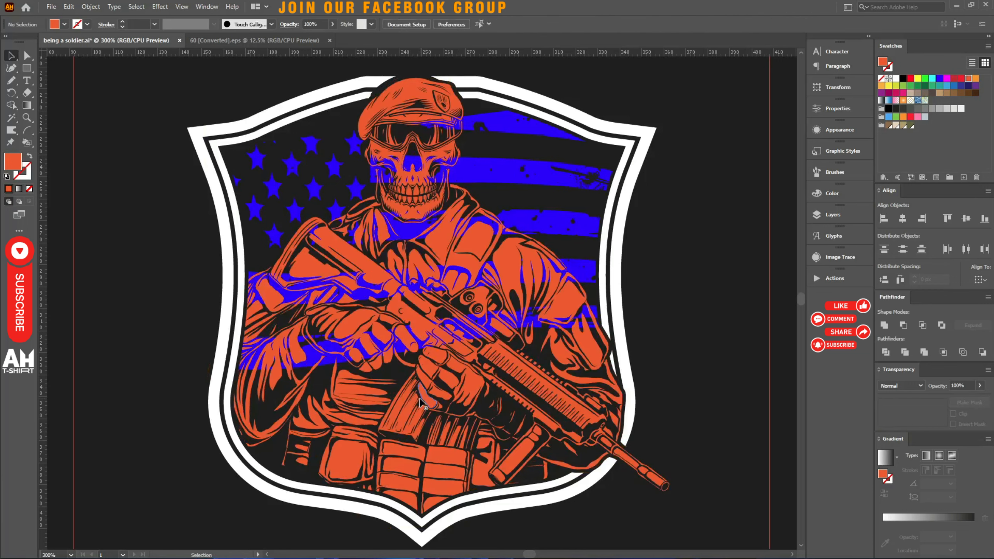
# Paste the soldier's offset outline in place inside the flag's opacity mask, fill it solid black, and return to editing the artwork.
pyautogui.click(559, 181)
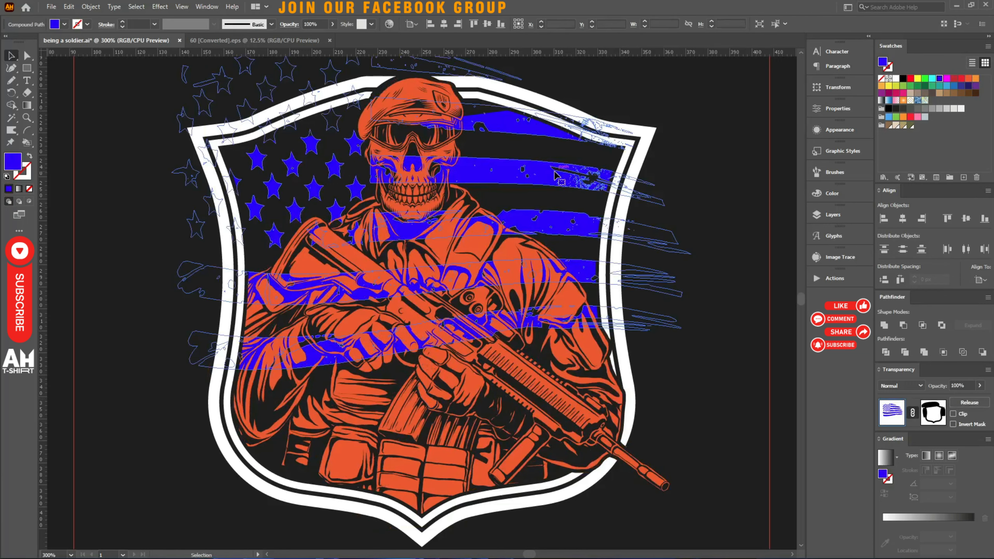
pyautogui.click(929, 413)
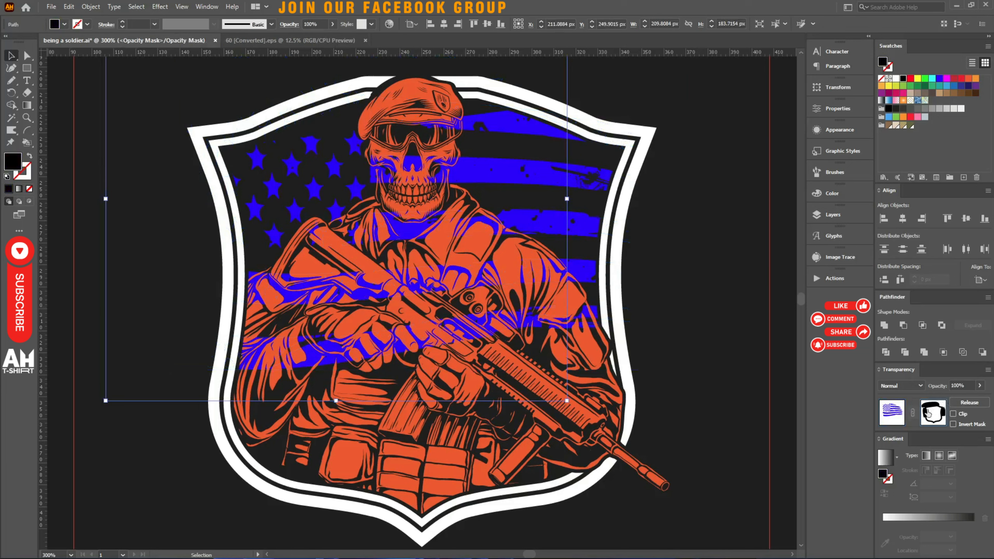
pyautogui.hotkey('ctrl', 'f')
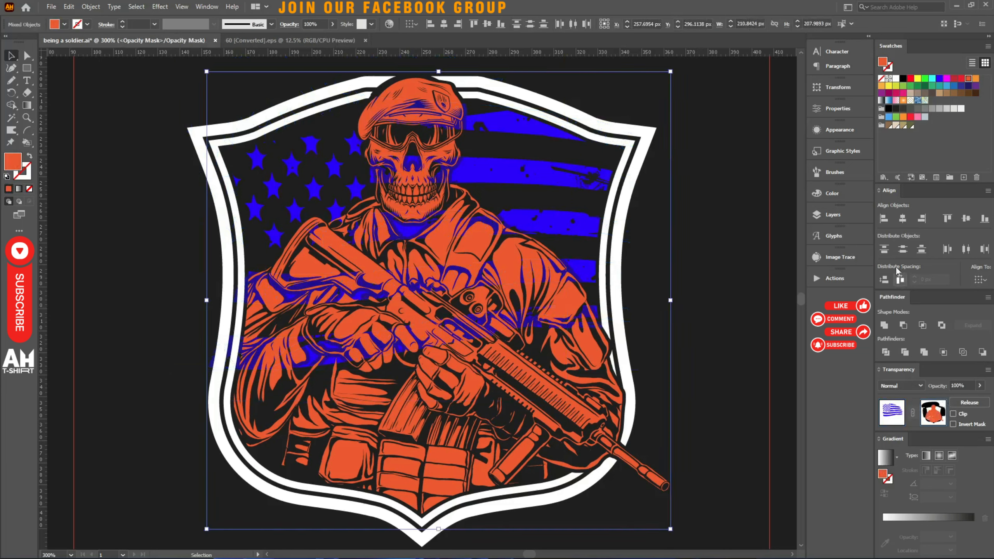
pyautogui.click(903, 80)
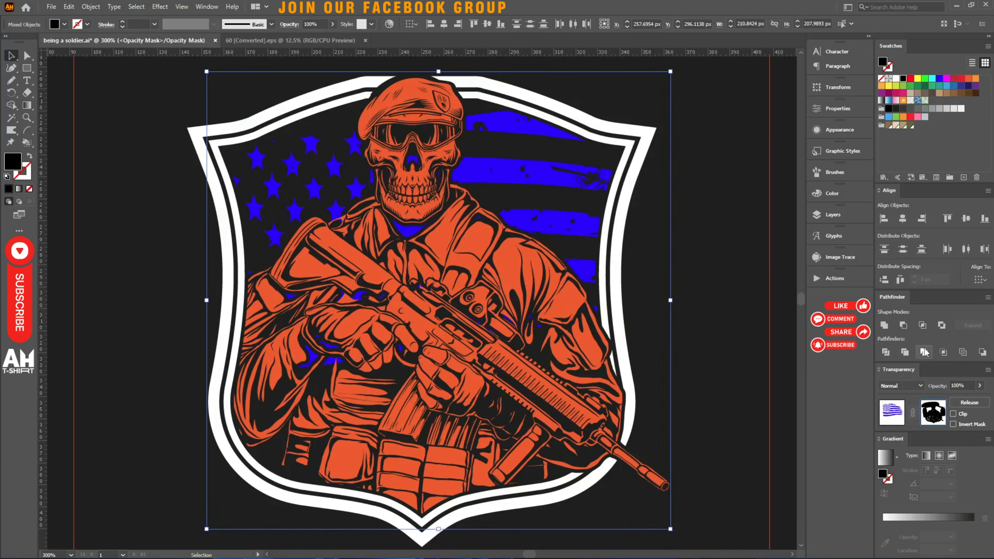
pyautogui.click(888, 413)
pyautogui.click(705, 402)
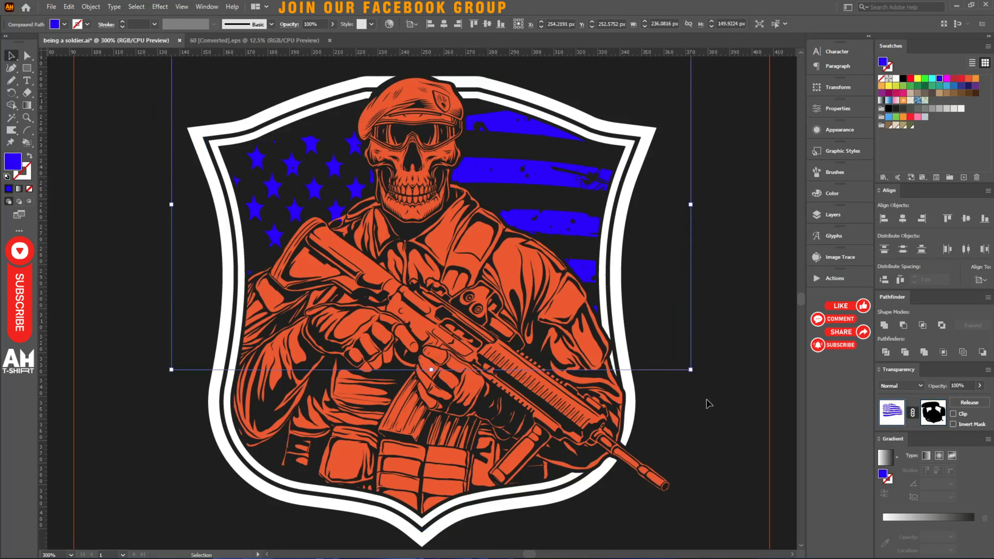
pyautogui.hotkey('ctrl', '-')
pyautogui.moveTo(688, 494); pyautogui.dragTo(292, 147)
pyautogui.press('v')
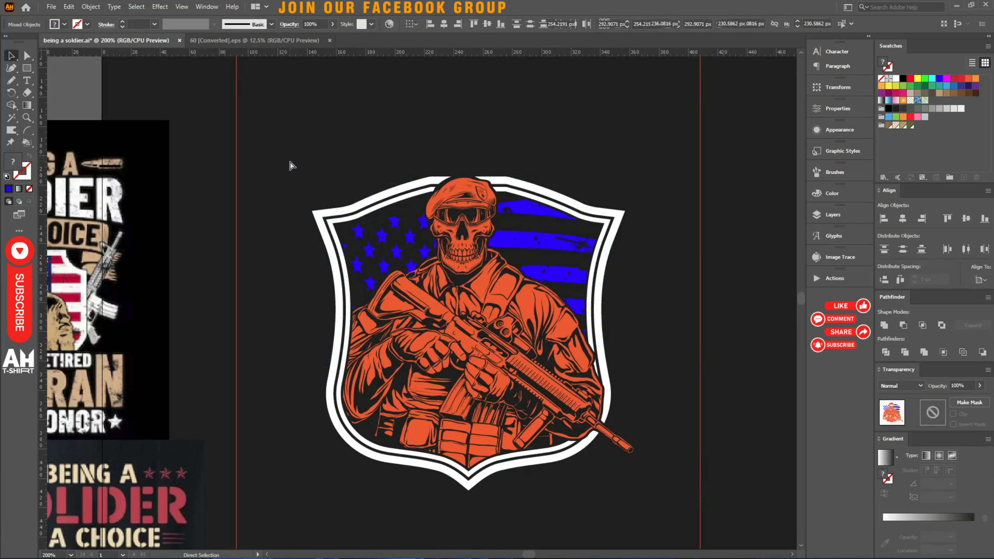
pyautogui.click(287, 177)
pyautogui.moveTo(709, 333); pyautogui.dragTo(446, 271)
pyautogui.moveTo(552, 337); pyautogui.dragTo(587, 293)
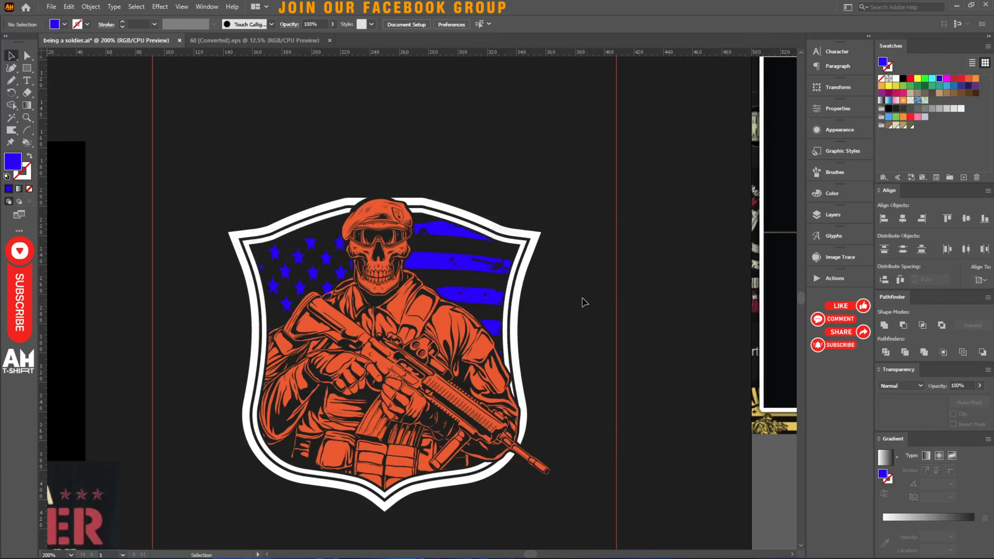
# Switch to File Explorer and view the reference designs 65.jpg and 60.jpg in the Army folder.
pyautogui.click(657, 547)
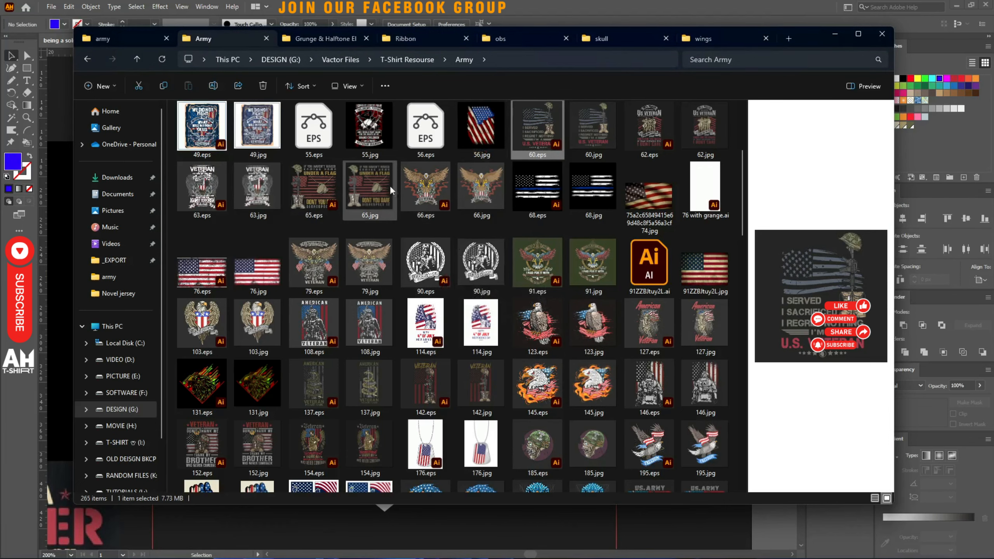
pyautogui.click(355, 192)
pyautogui.press('space')
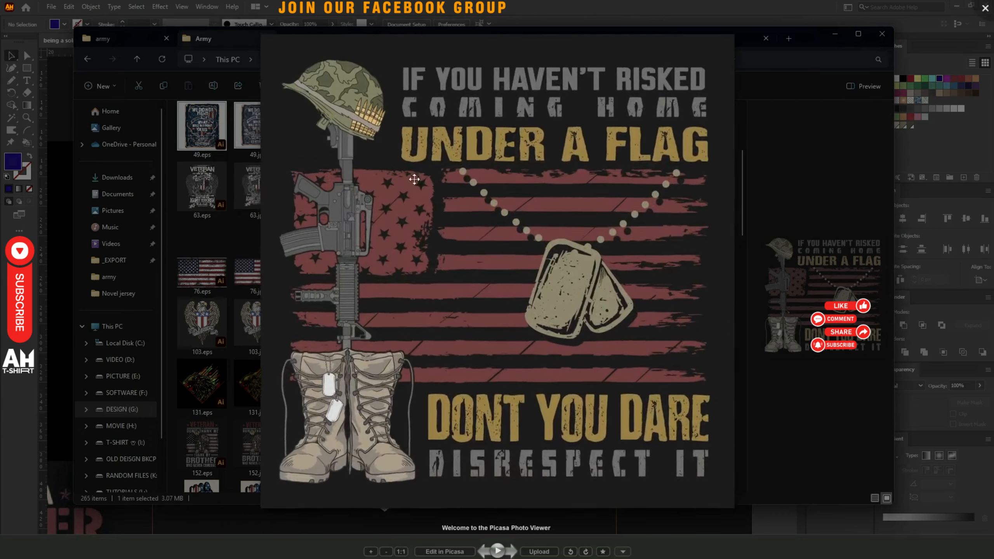
pyautogui.press('space')
pyautogui.doubleClick(577, 142)
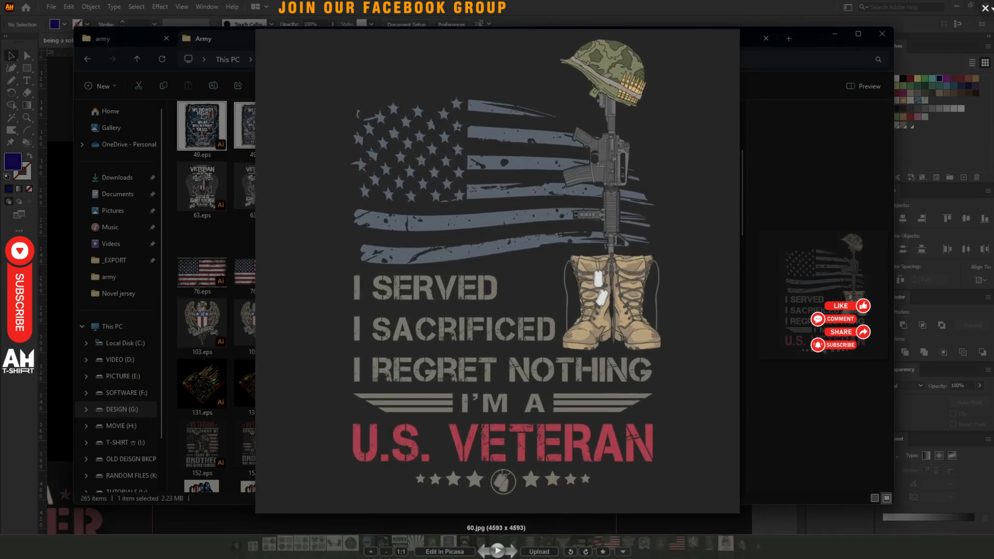
pyautogui.click(985, 7)
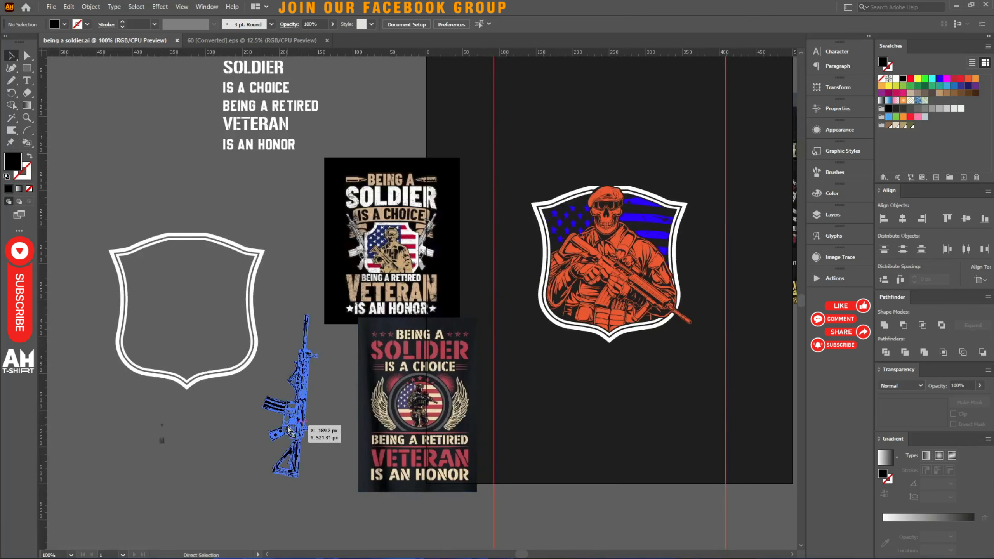
# Enlarge the star-and-bullets group to about 50.5 by 209.4 px above the spare shield, and move the black rifle to the artboard's lower right corner.
pyautogui.click(161, 439)
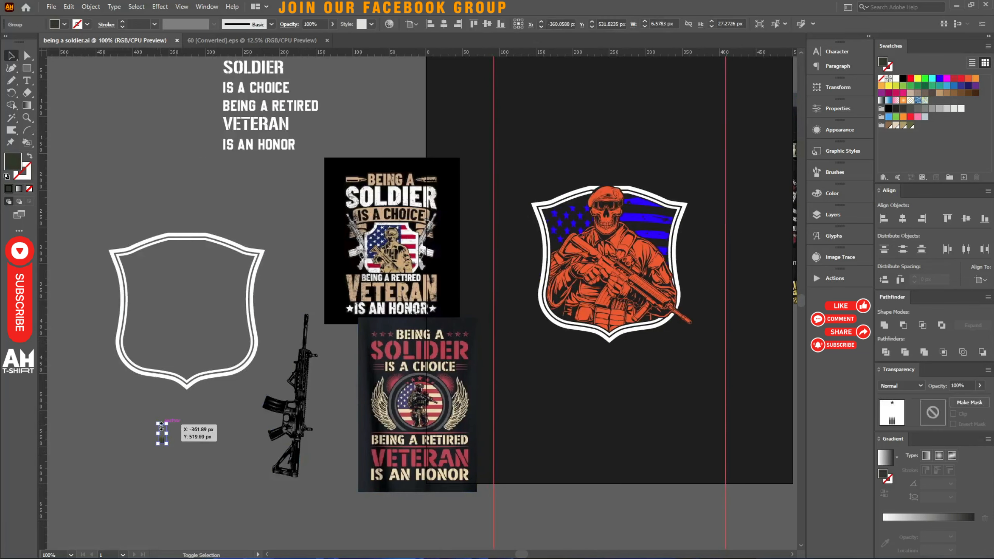
pyautogui.moveTo(161, 423); pyautogui.dragTo(122, 102)
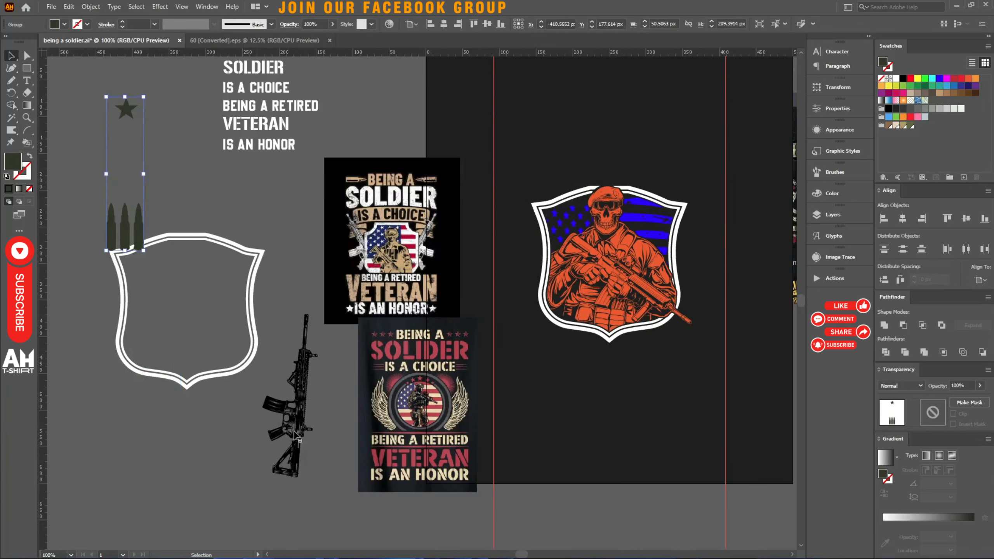
pyautogui.moveTo(296, 441); pyautogui.dragTo(710, 386)
pyautogui.moveTo(696, 414); pyautogui.dragTo(339, 332)
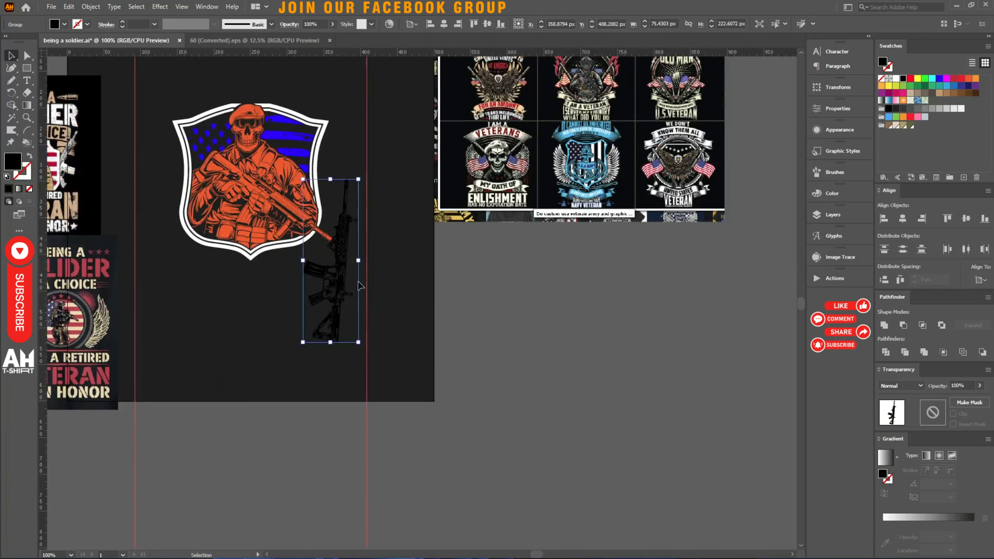
pyautogui.hscroll(-1, 360, 279)
pyautogui.scroll(1, 359, 277)
pyautogui.moveTo(360, 266); pyautogui.dragTo(452, 361)
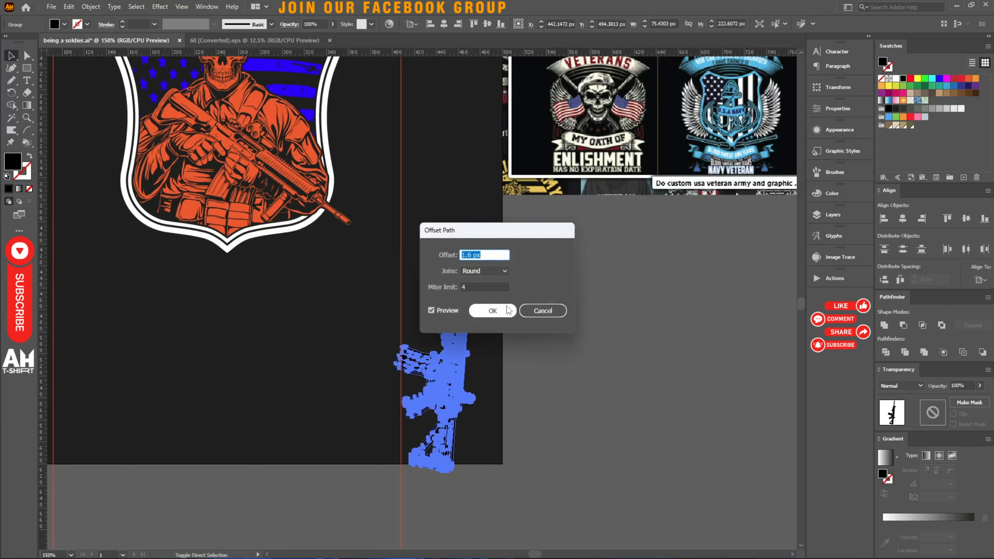
# Offset the rifle's path by 1.6 px with round joins and fill the resulting outline with white.
pyautogui.click(492, 310)
pyautogui.press('a')
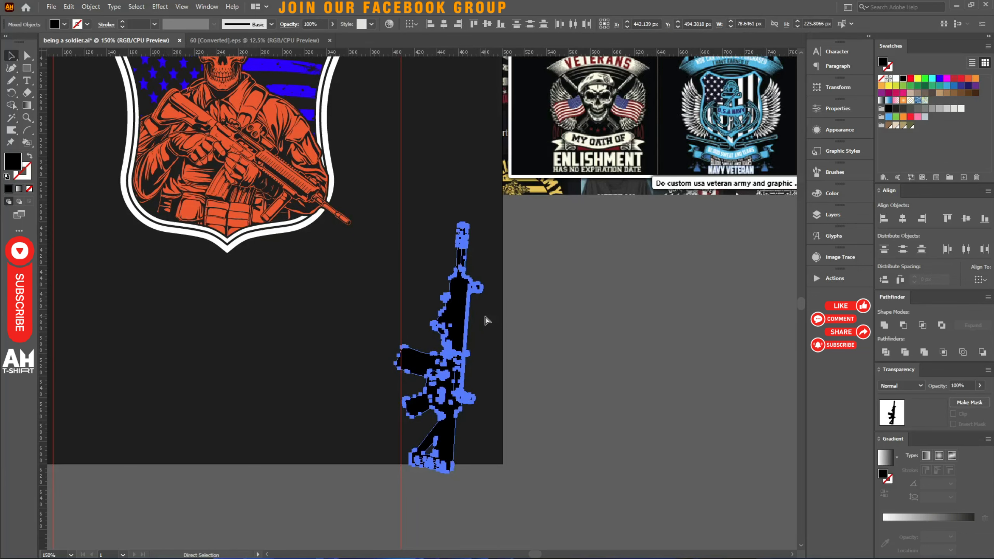
pyautogui.click(487, 320)
pyautogui.keyDown('alt'); pyautogui.click(463, 364); pyautogui.keyUp('alt')
pyautogui.keyDown('alt'); pyautogui.click(464, 364); pyautogui.keyUp('alt')
pyautogui.scroll(1, 464, 364)
pyautogui.press('v')
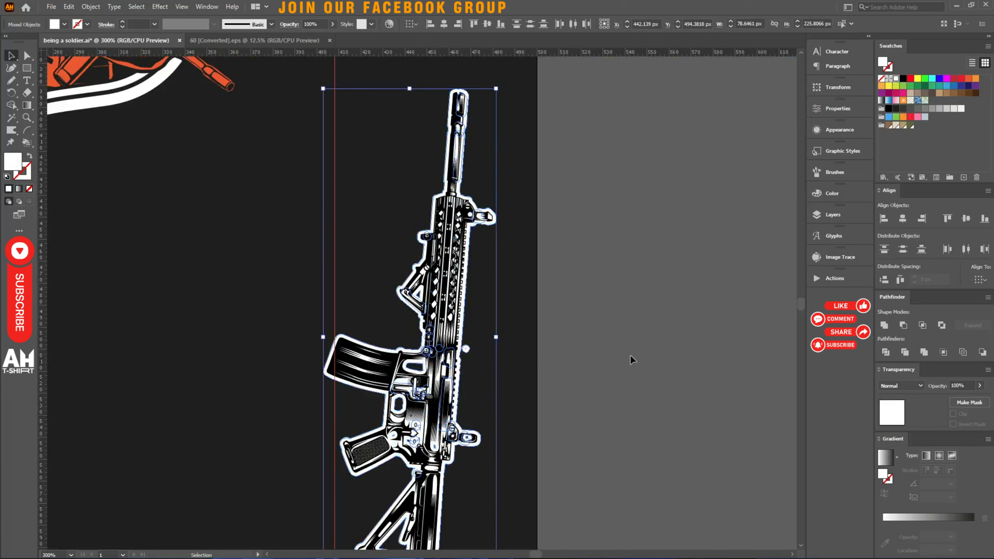
# Merge the rifle's white outline shapes with Pathfinder and fill the merged outline with cyan.
pyautogui.click(924, 357)
pyautogui.scroll(-2, 616, 282)
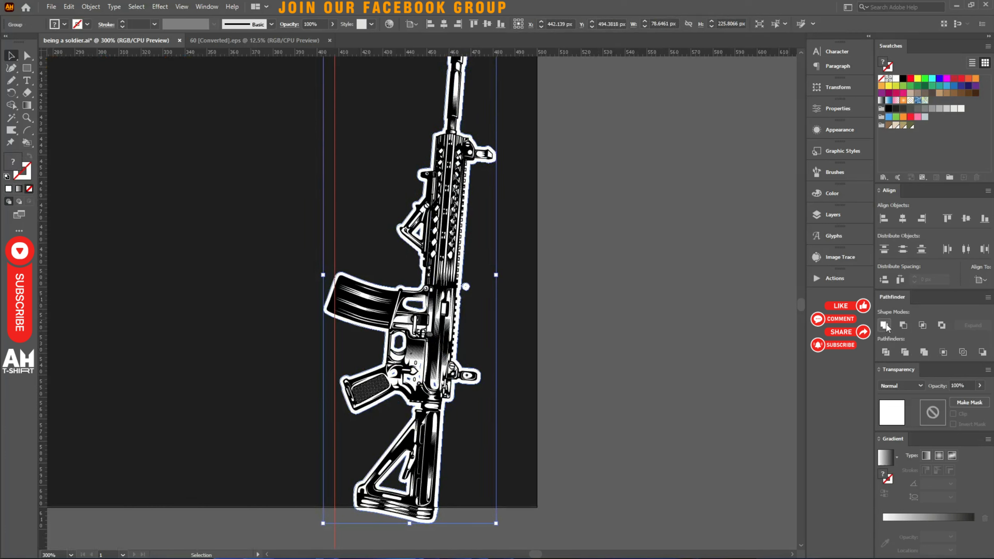
pyautogui.press('a')
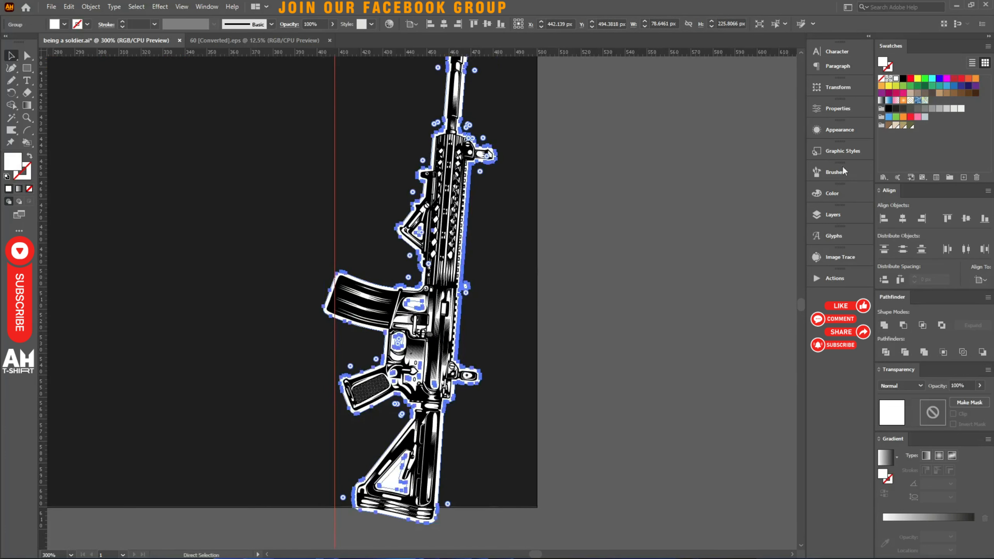
pyautogui.press('v')
pyautogui.click(932, 79)
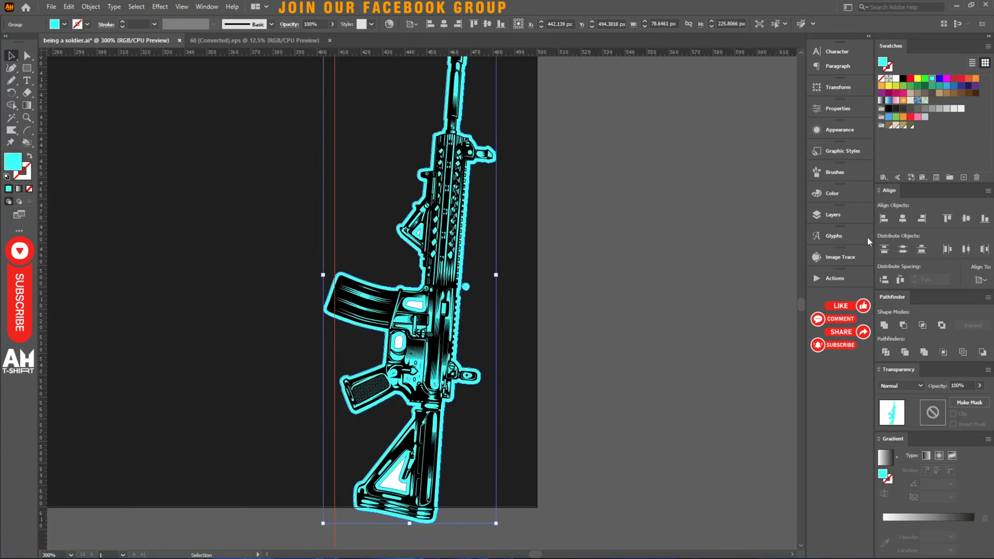
# Cut out the white areas inside the rifle's receiver, foregrip and stock openings with the Shape Builder.
pyautogui.scroll(2, 466, 338)
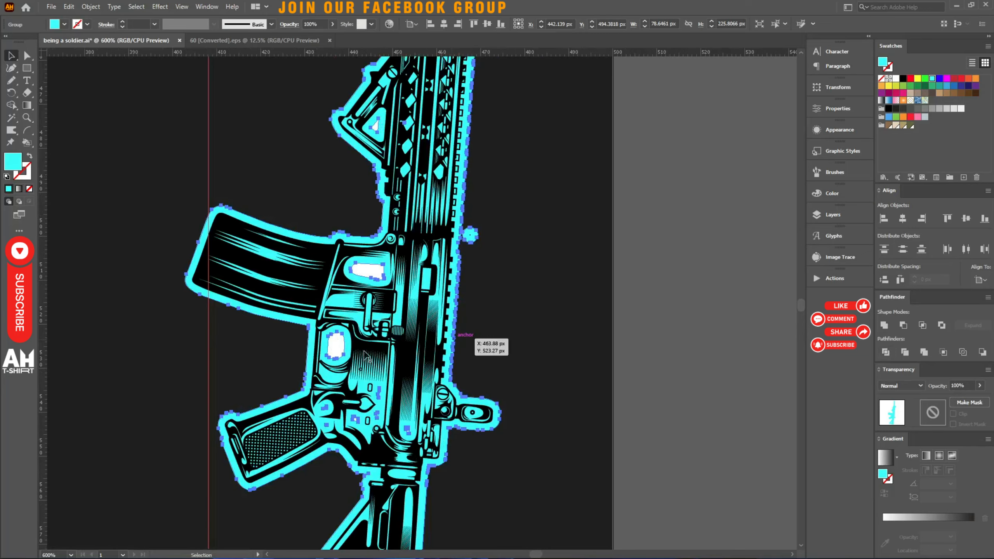
pyautogui.scroll(2, 322, 368)
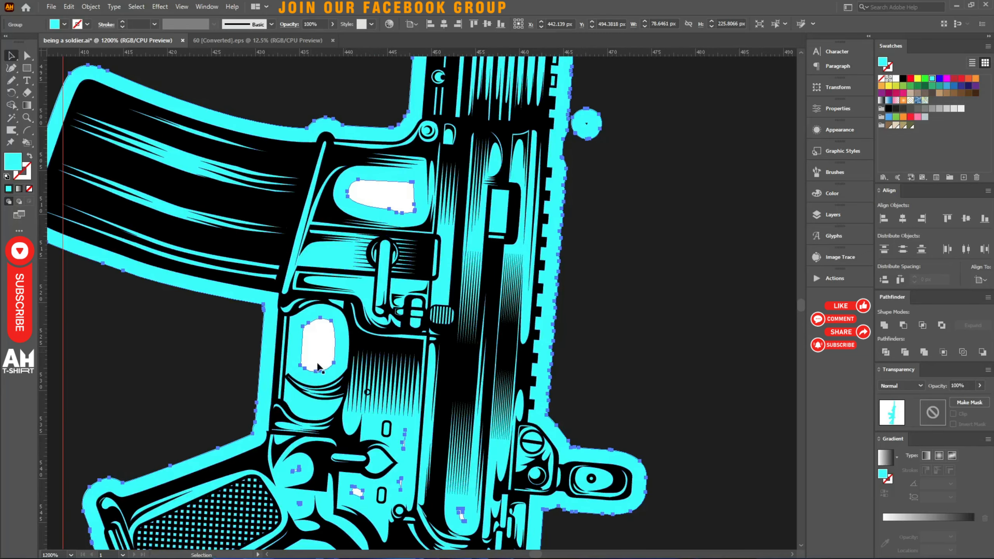
pyautogui.hotkey('shift', 'm')
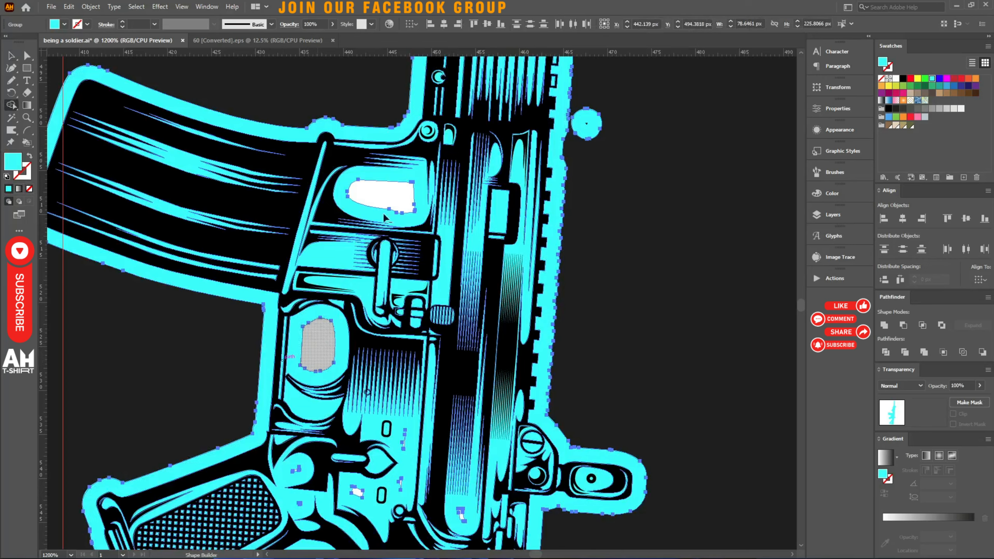
pyautogui.scroll(-2, 543, 213)
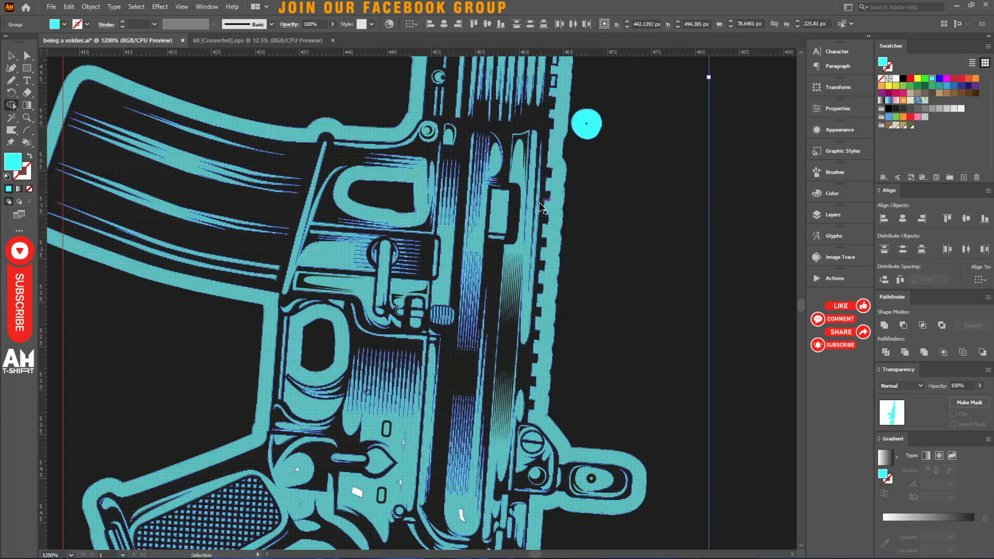
pyautogui.scroll(5, 543, 214)
pyautogui.scroll(2, 405, 241)
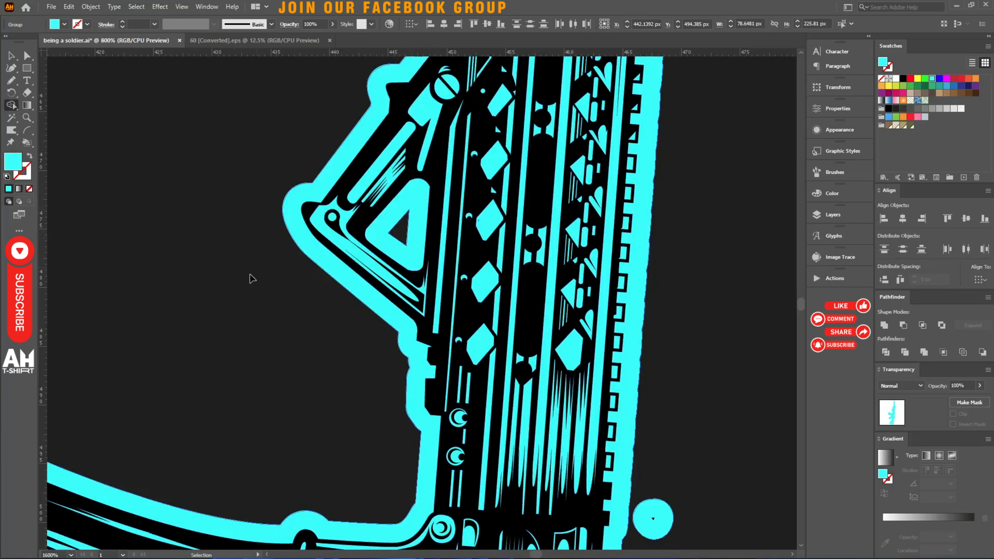
pyautogui.scroll(-3, 251, 277)
pyautogui.moveTo(486, 311); pyautogui.dragTo(452, 378)
pyautogui.scroll(-8, 452, 378)
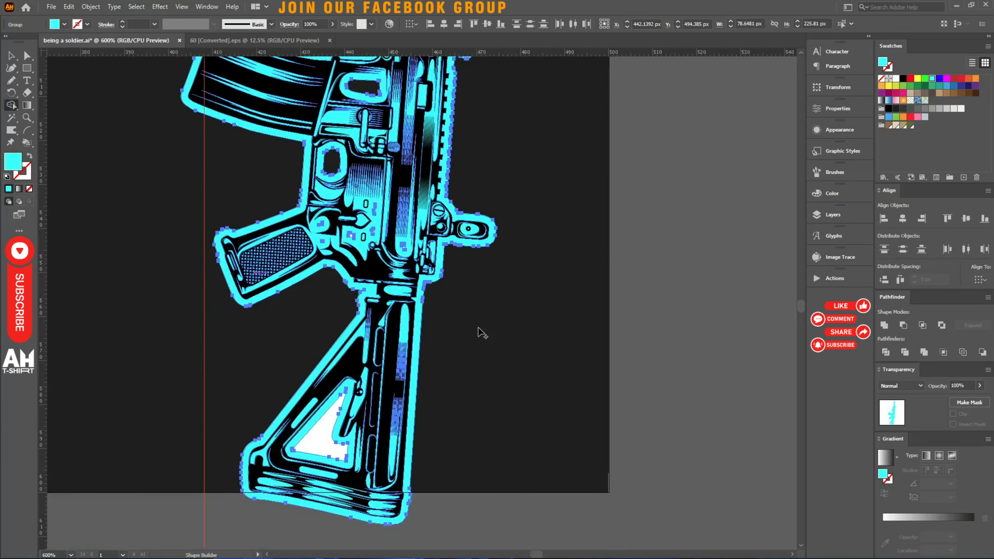
pyautogui.keyDown('alt'); pyautogui.click(361, 451); pyautogui.keyUp('alt')
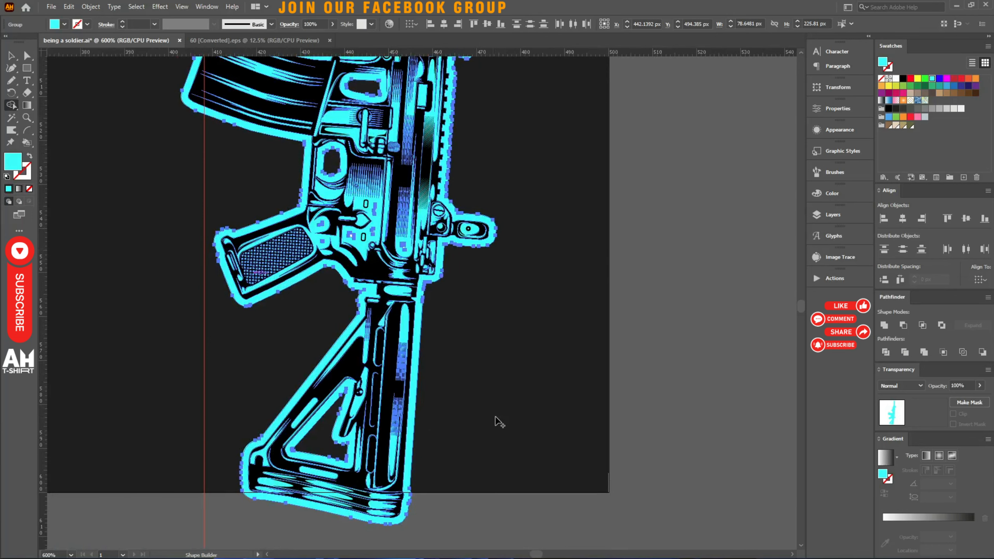
pyautogui.press('v')
pyautogui.click(505, 397)
# Delete the stray cyan circle beside the rifle's receiver.
pyautogui.moveTo(543, 156); pyautogui.dragTo(491, 372)
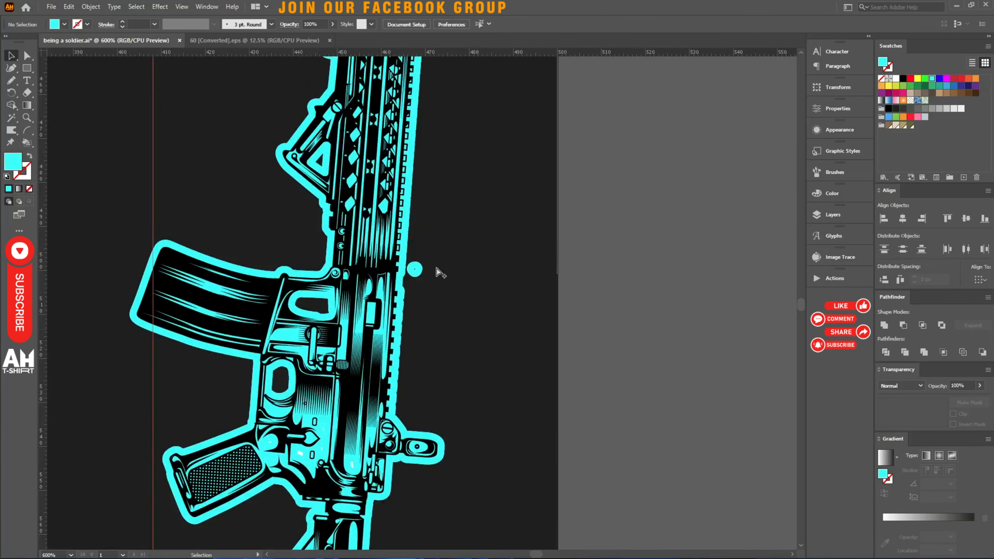
pyautogui.scroll(2, 435, 268)
pyautogui.scroll(2, 453, 251)
pyautogui.moveTo(453, 247); pyautogui.dragTo(389, 272)
pyautogui.press('Delete')
pyautogui.press('v')
pyautogui.press('Delete')
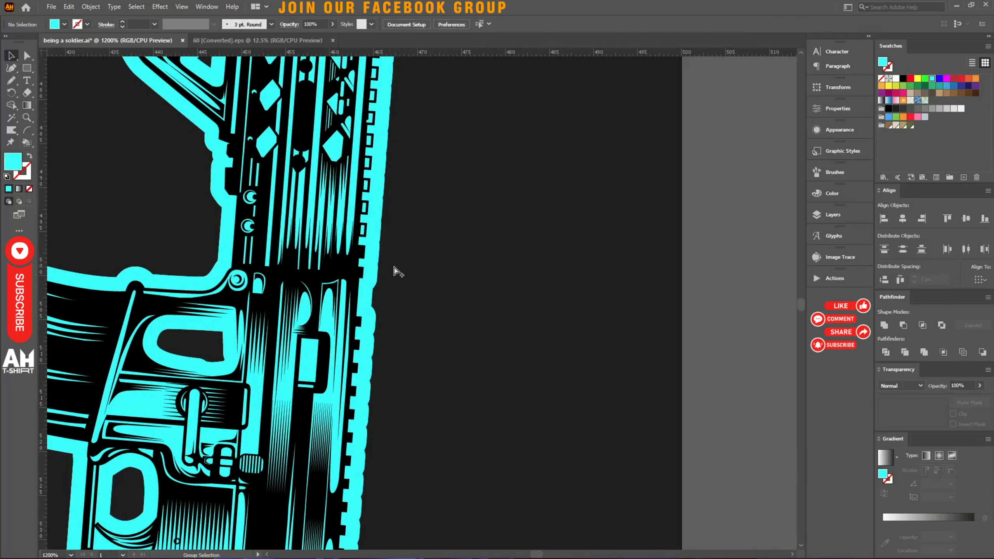
# Fill the rifle's outline with white and apply the black rifle to it as an opacity mask with Clip off.
pyautogui.scroll(-4, 431, 255)
pyautogui.moveTo(389, 319); pyautogui.dragTo(370, 292)
pyautogui.click(369, 292)
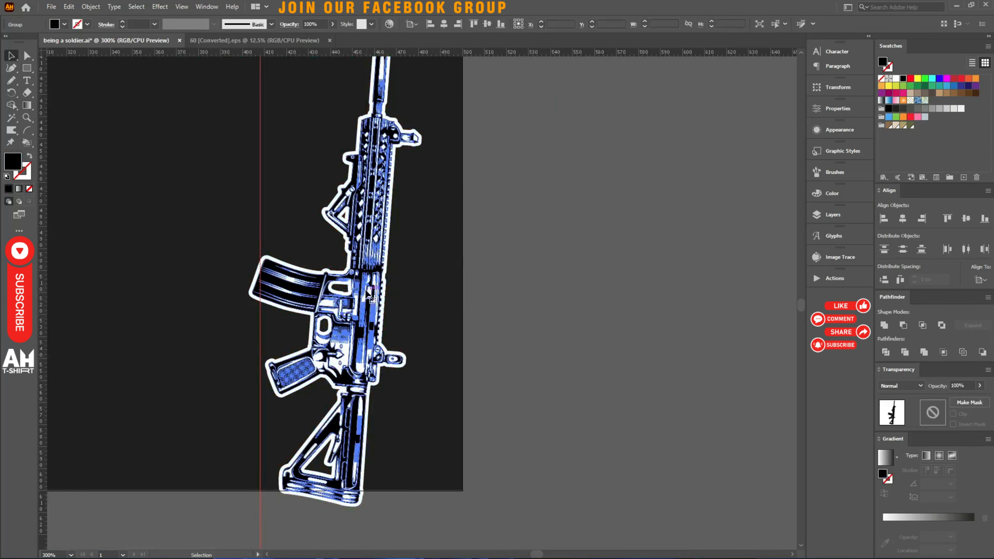
pyautogui.hotkey('ctrl', 'a')
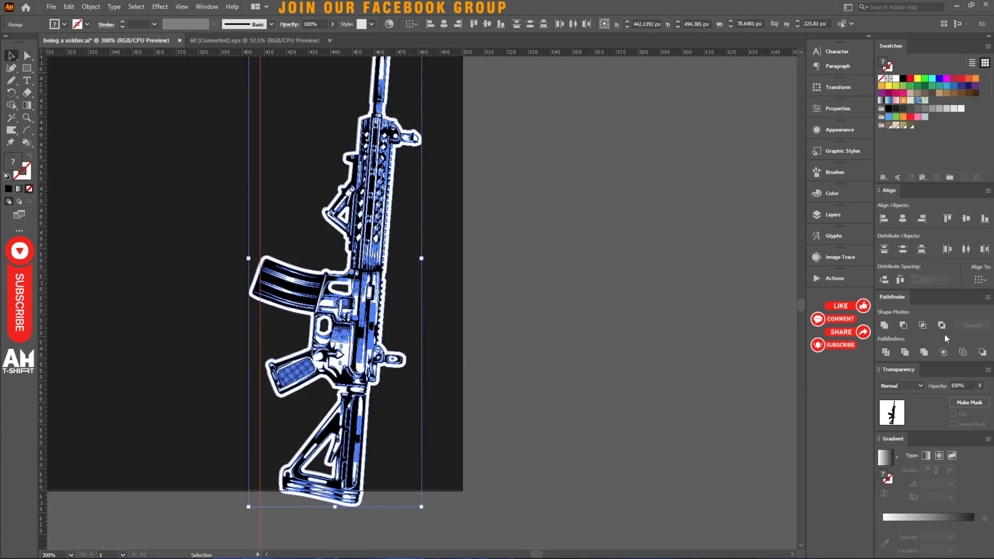
pyautogui.click(965, 402)
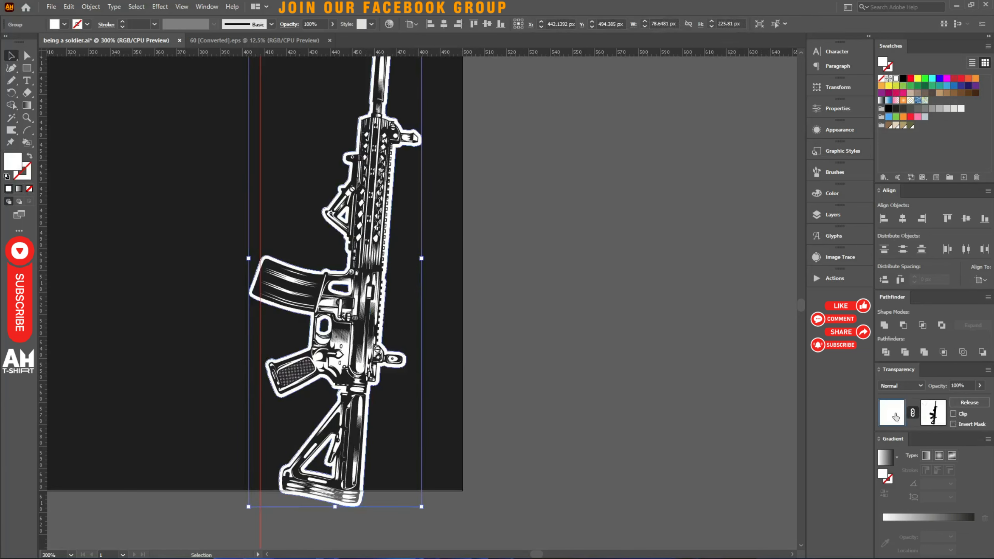
pyautogui.click(589, 341)
# Move the masked rifle off the artboard, below the reference design images.
pyautogui.scroll(-1, 590, 341)
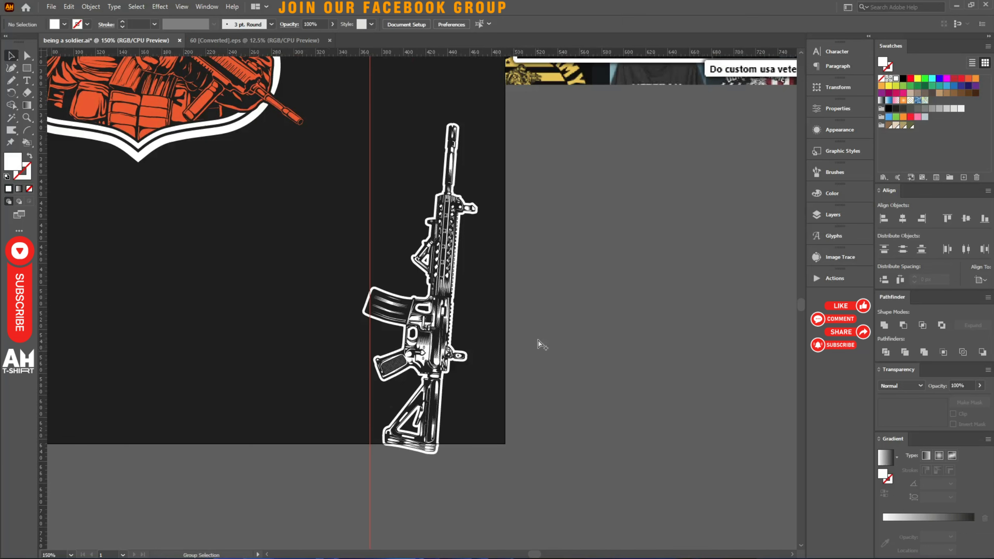
pyautogui.scroll(-1, 535, 342)
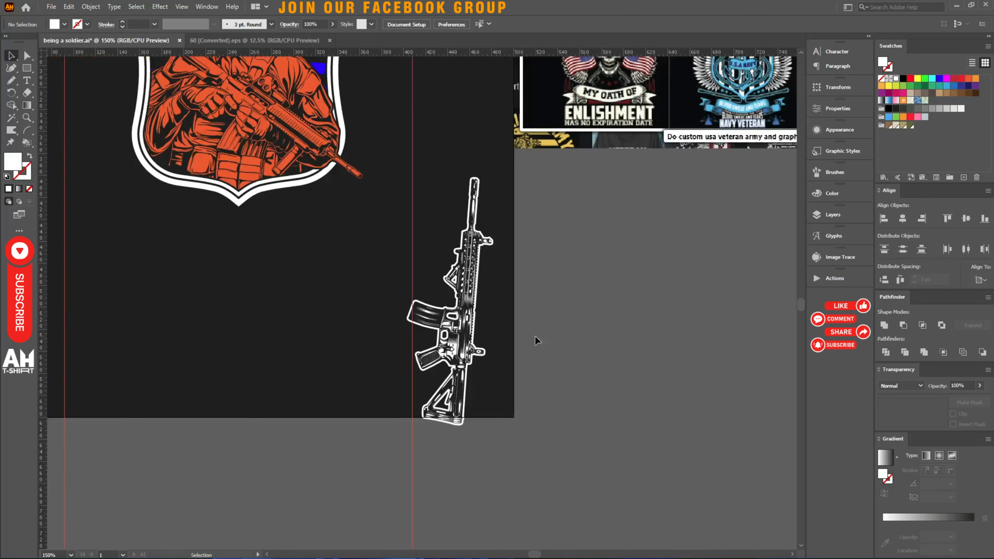
pyautogui.scroll(2, 469, 323)
pyautogui.moveTo(466, 322); pyautogui.dragTo(614, 308)
pyautogui.scroll(1, 415, 284)
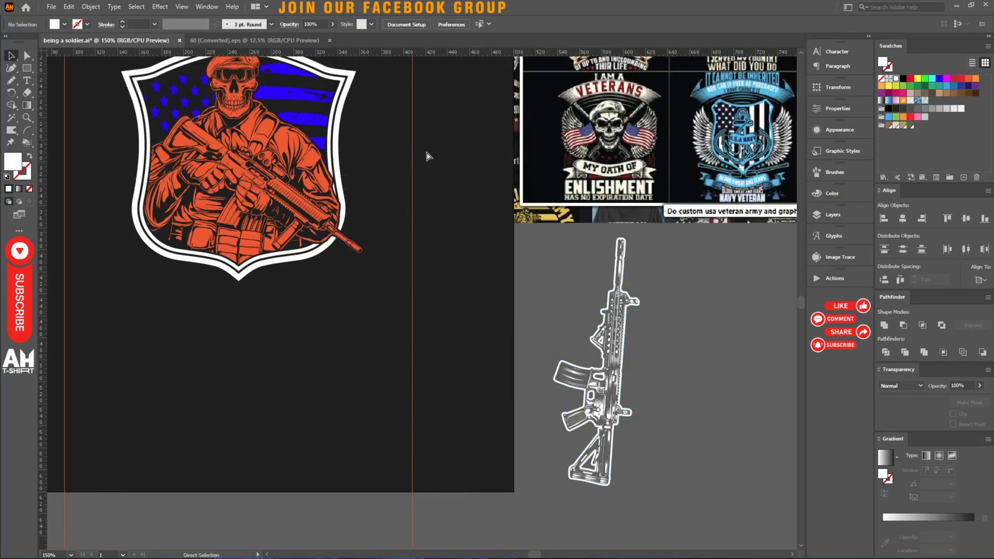
# Open the ribbon artwork 20965222.eps from the Ribbon folder in File Explorer.
pyautogui.scroll(4, 450, 266)
pyautogui.hotkey('alt', 'Tab')
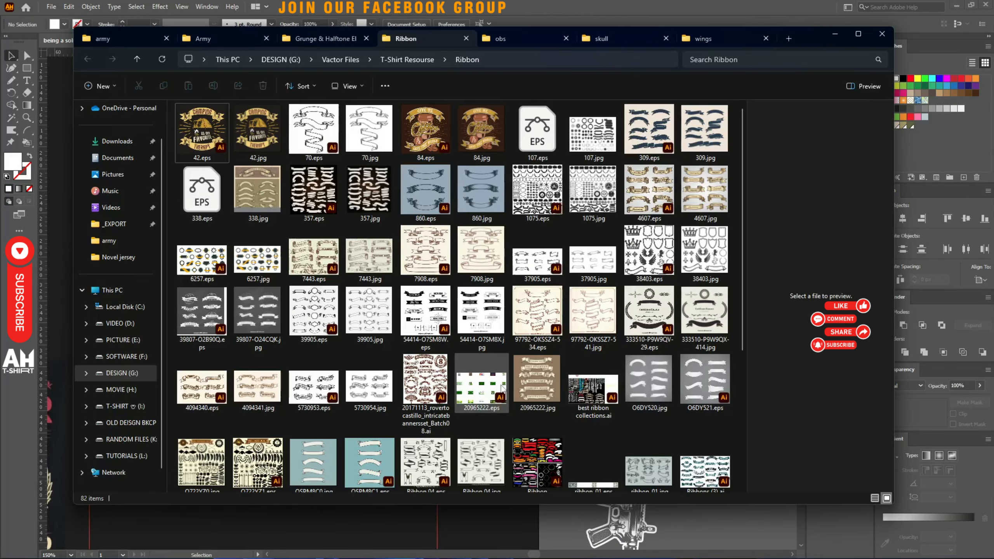
pyautogui.click(495, 386)
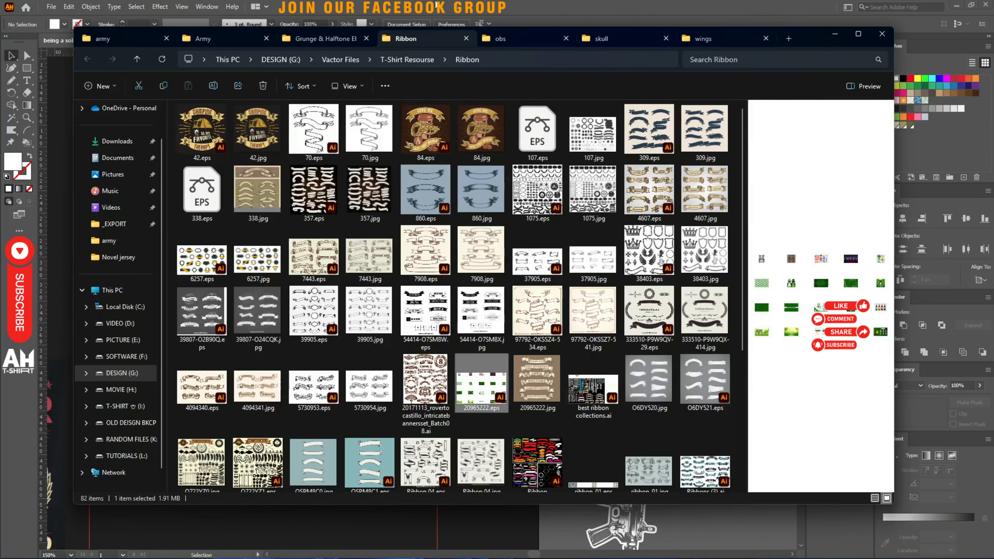
pyautogui.press('Return')
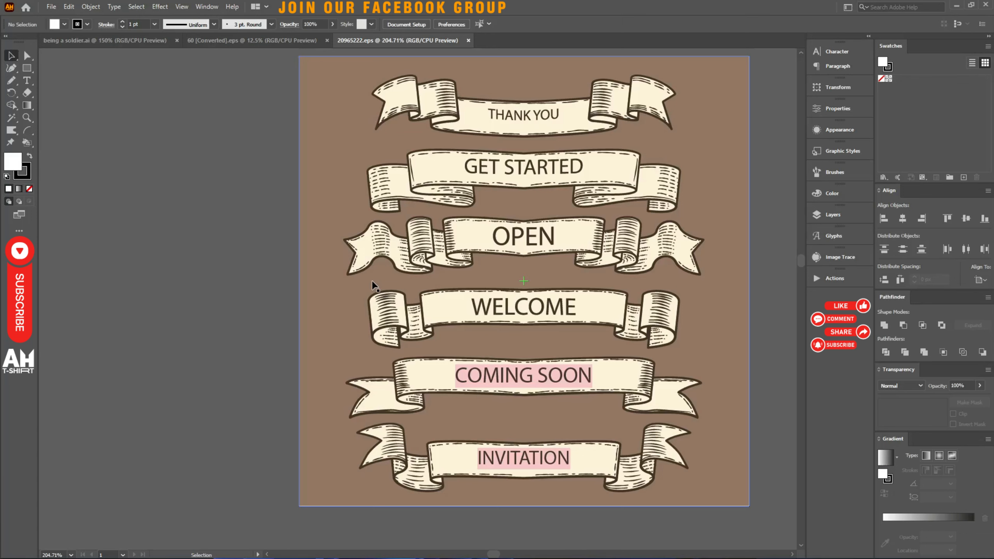
# Isolate the ribbon group and copy its first and fourth ribbons into being a soldier.ai.
pyautogui.doubleClick(451, 108)
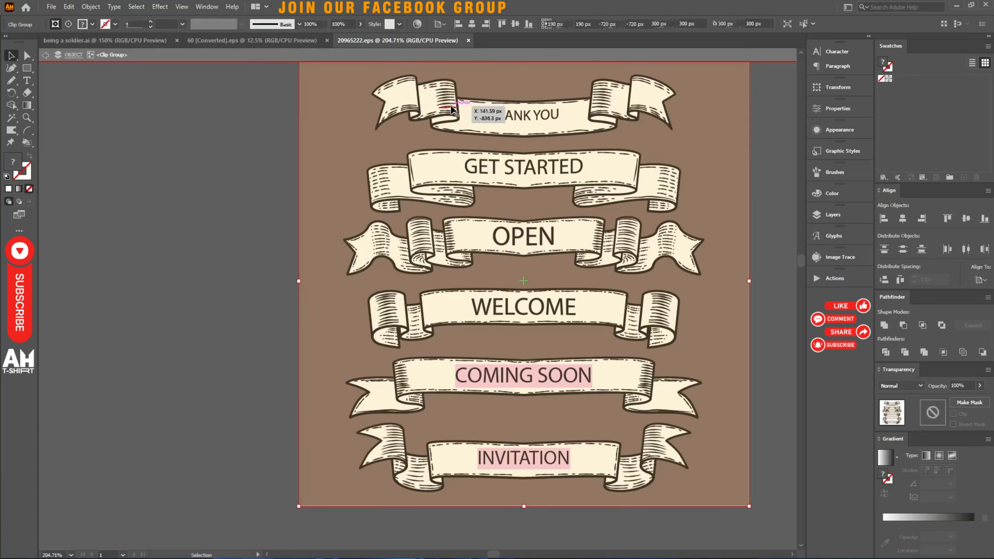
pyautogui.doubleClick(449, 105)
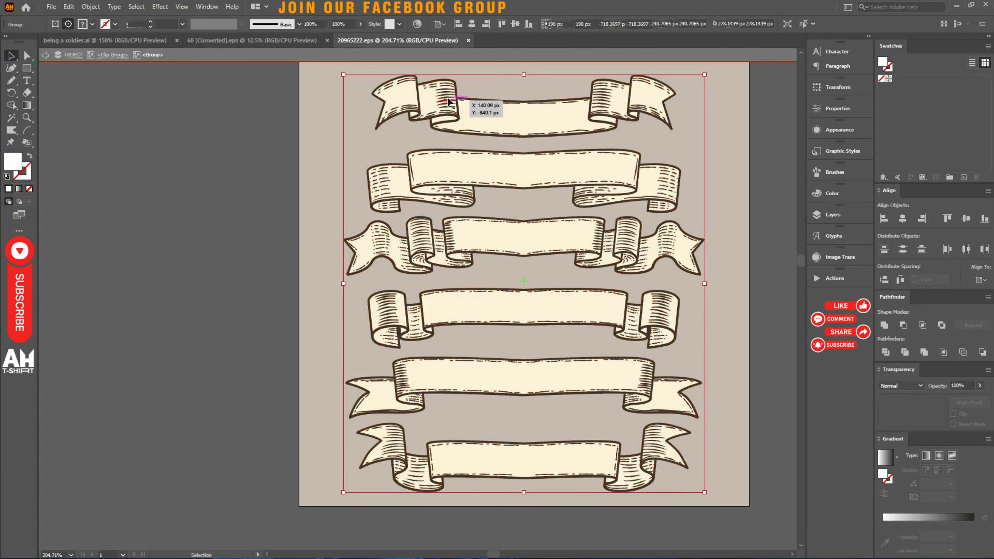
pyautogui.click(449, 102)
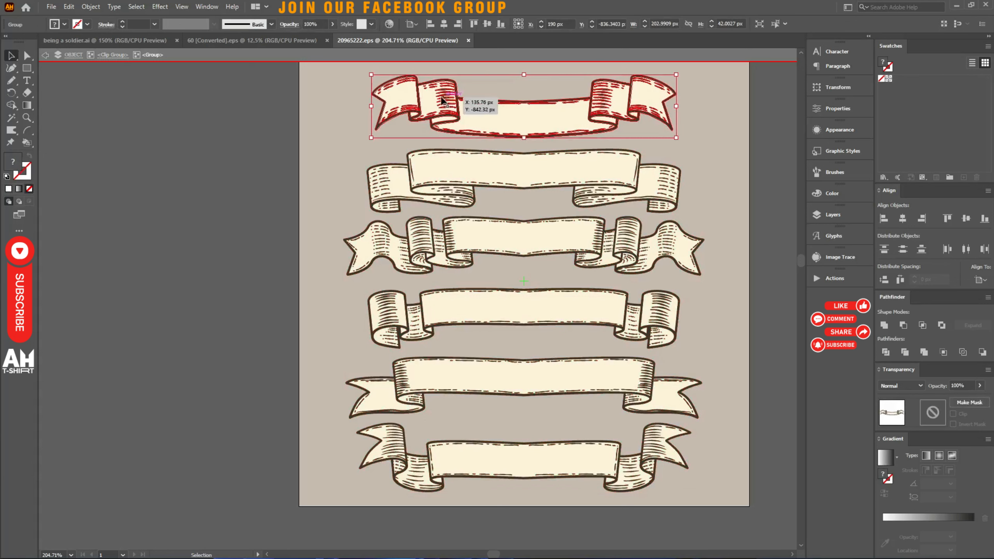
pyautogui.keyDown('shift'); pyautogui.click(446, 292); pyautogui.keyUp('shift')
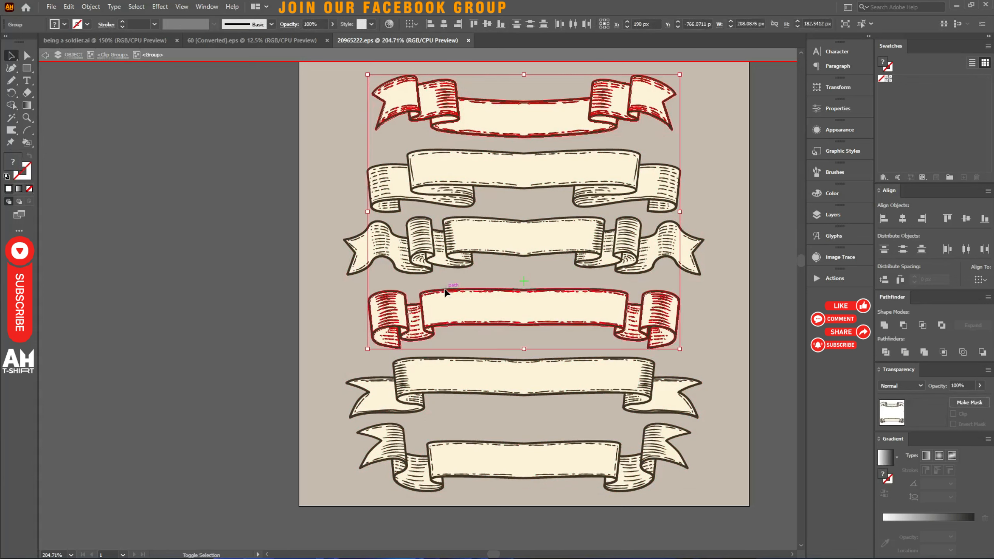
pyautogui.moveTo(444, 292); pyautogui.dragTo(121, 45)
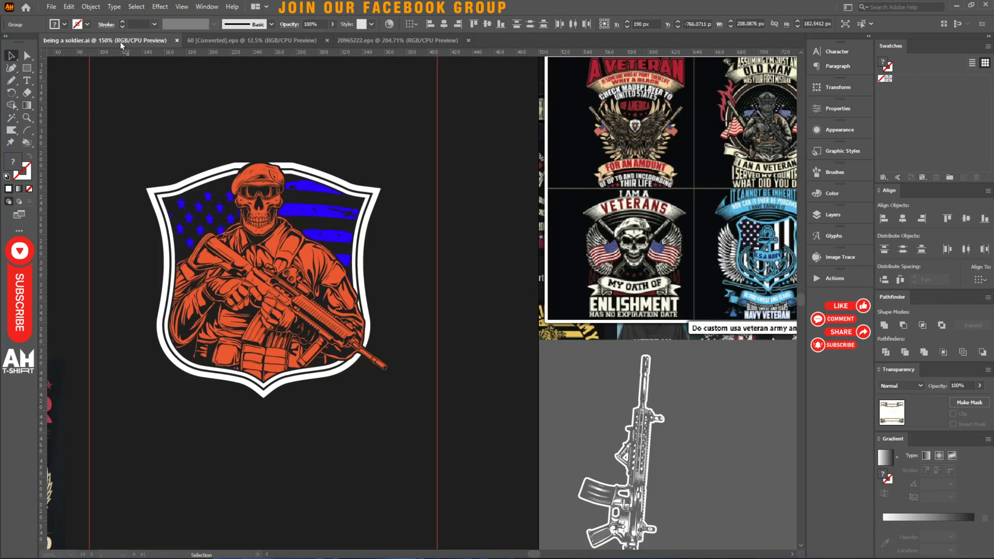
pyautogui.moveTo(327, 293); pyautogui.dragTo(327, 294)
# Move the two pasted ribbons below the soldier shield.
pyautogui.hotkey('ctrl', '-')
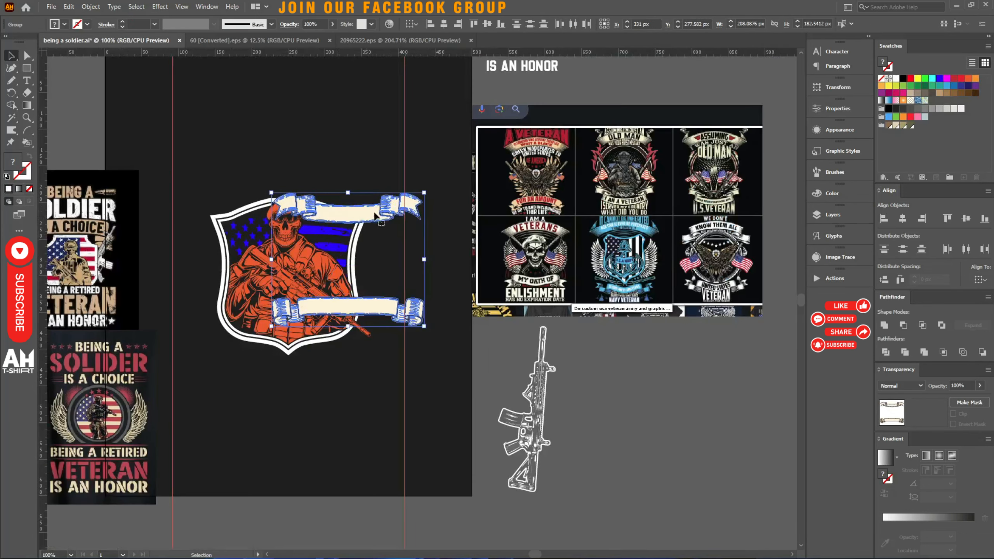
pyautogui.moveTo(377, 218); pyautogui.dragTo(353, 411)
pyautogui.click(478, 436)
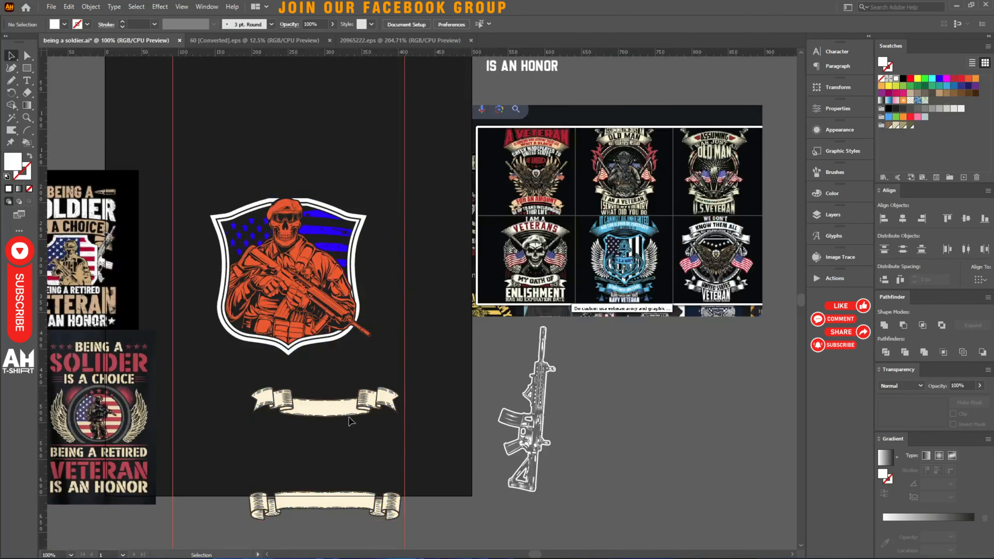
# Flip the swallow-tailed ribbon vertically so it arches upward, and delete its cream fill shapes.
pyautogui.click(351, 415)
pyautogui.moveTo(411, 402); pyautogui.dragTo(301, 411)
pyautogui.scroll(3, 300, 411)
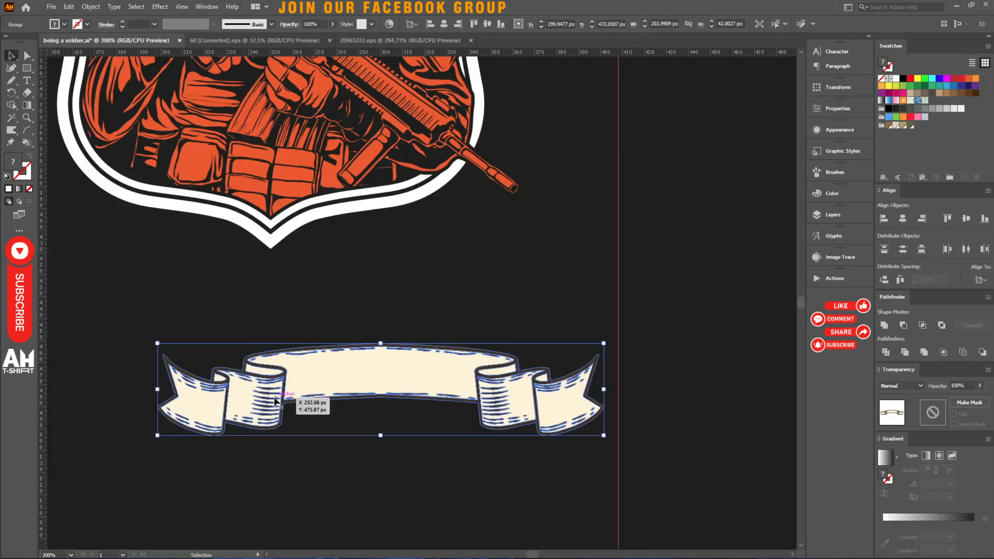
pyautogui.press('y')
pyautogui.click(313, 366)
pyautogui.press('Delete')
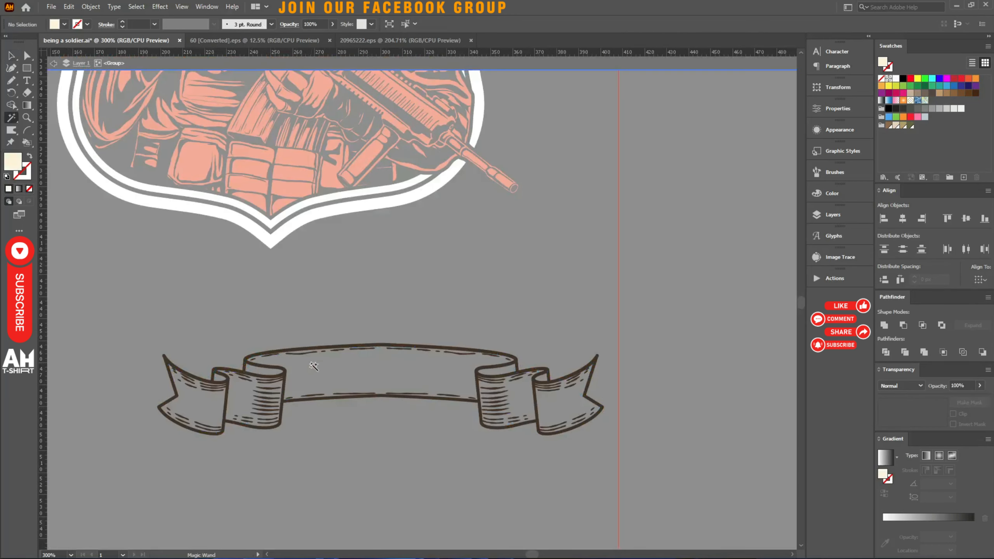
# Fill the arched ribbon's line art with black and offset its path by 1.6 px with round joins.
pyautogui.press('v')
pyautogui.moveTo(342, 295); pyautogui.dragTo(416, 398)
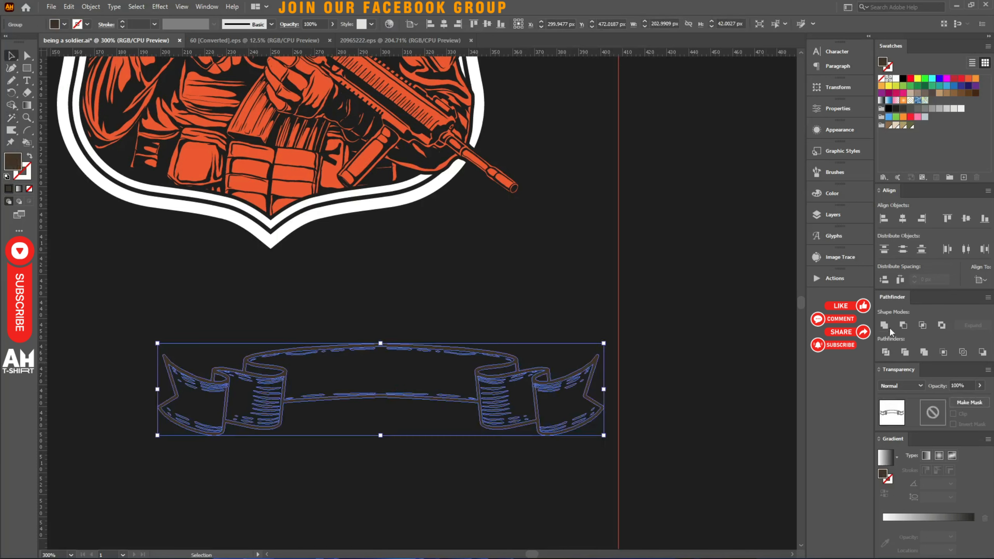
pyautogui.click(904, 79)
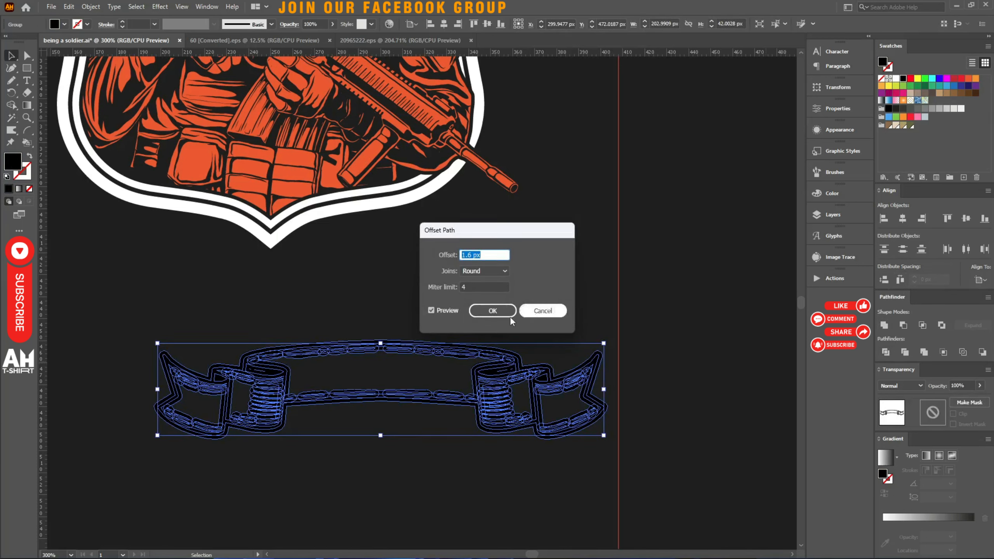
pyautogui.click(490, 311)
# Merge the ribbon's offset into one solid silhouette, fill it with white and send it behind the line art.
pyautogui.click(923, 352)
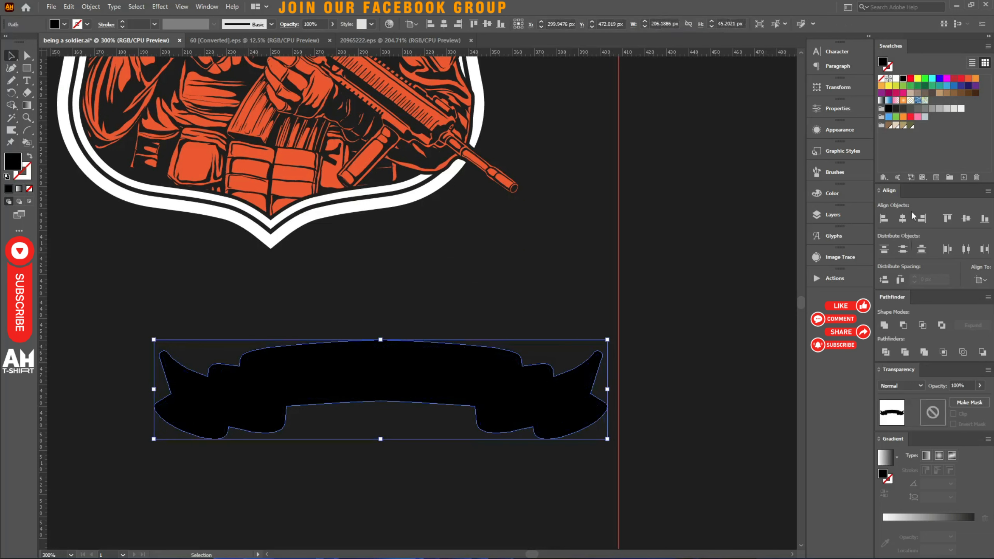
pyautogui.click(896, 80)
pyautogui.hotkey('ctrl', 'shift', '[')
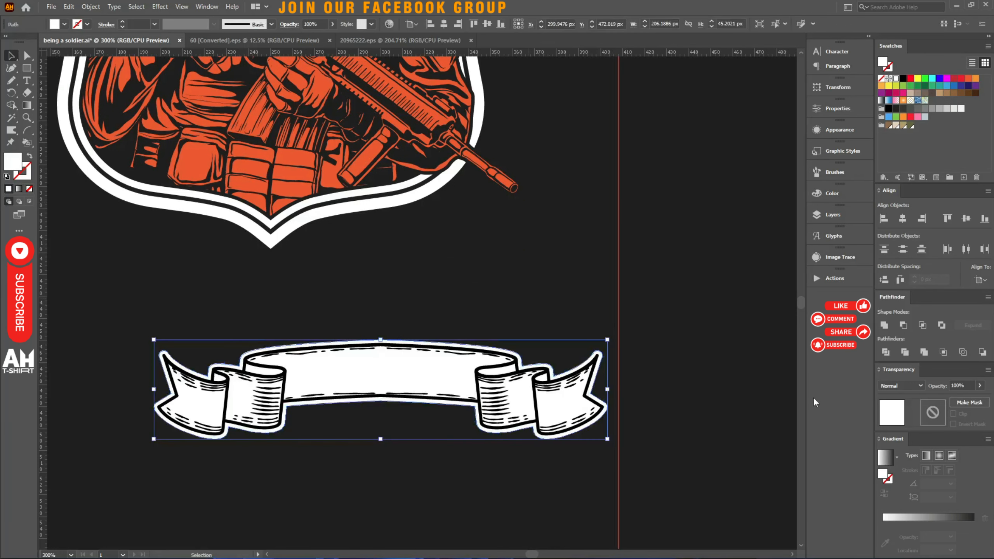
# Apply the black ribbon line art to the white silhouette as an opacity mask with Clip off.
pyautogui.moveTo(632, 347); pyautogui.dragTo(563, 401)
pyautogui.click(969, 403)
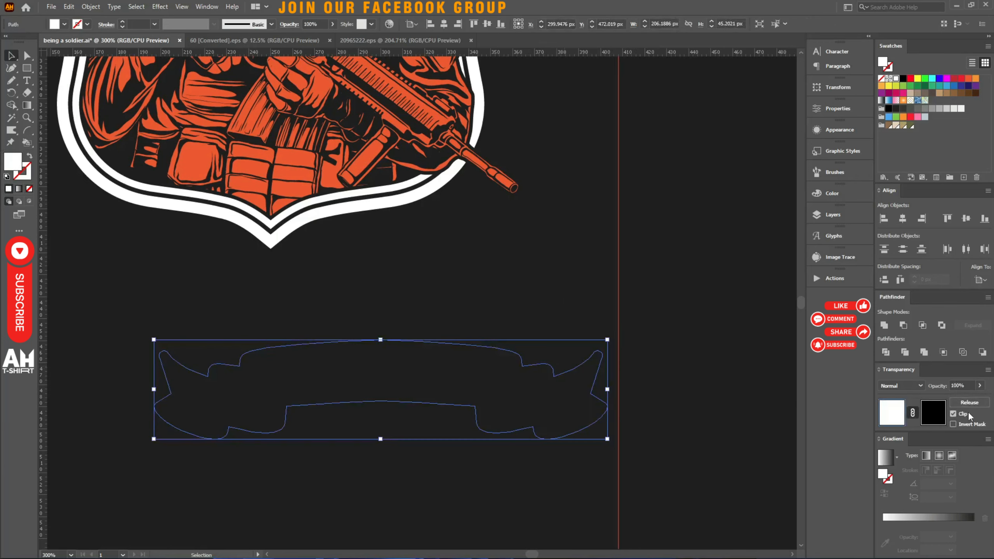
pyautogui.click(953, 414)
pyautogui.click(735, 410)
# Place the masked ribbon across the soldier's chest, centred at about X 252, Y 269 px, and switch to the 20965222.eps document.
pyautogui.scroll(-1, 288, 450)
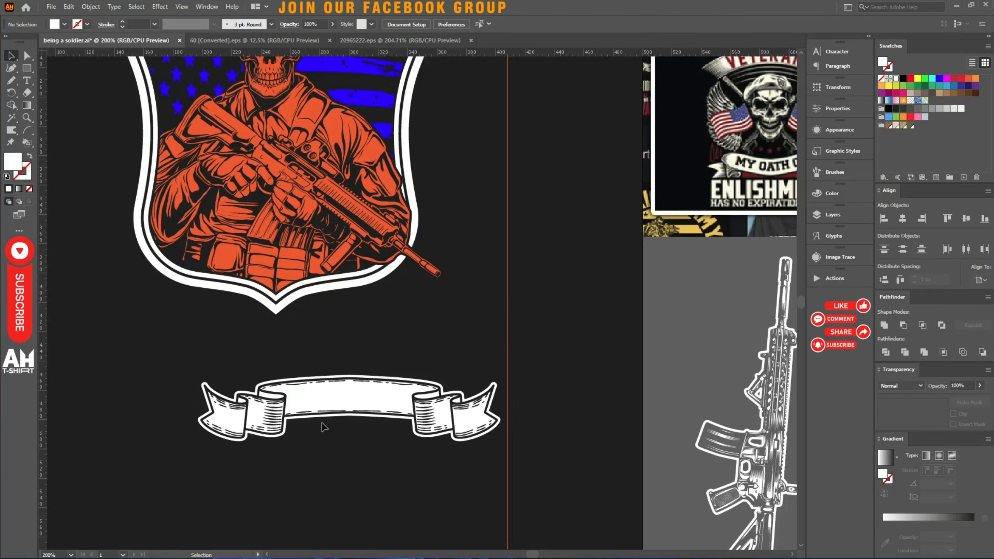
pyautogui.moveTo(324, 426); pyautogui.dragTo(255, 129)
pyautogui.scroll(5, 352, 176)
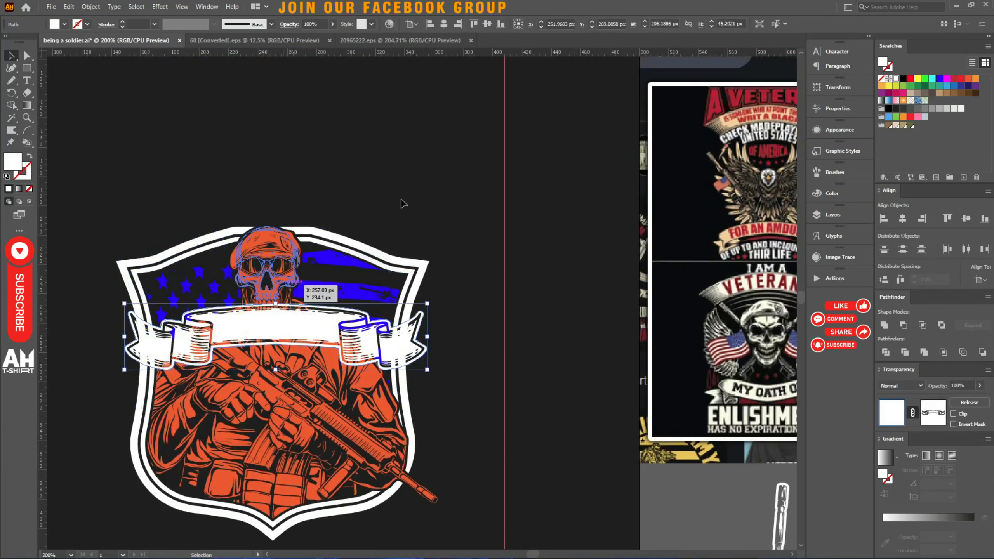
pyautogui.click(430, 40)
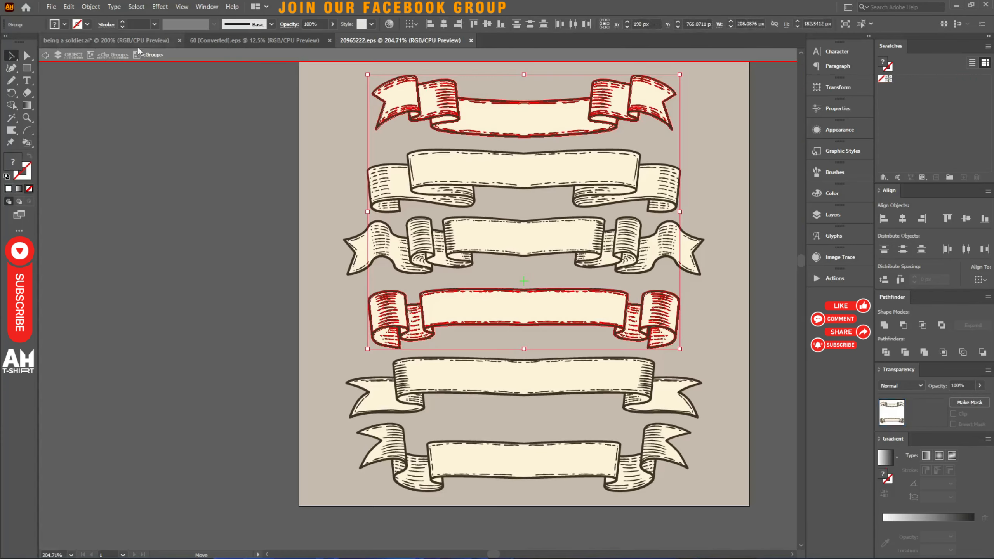
# In the being a soldier.ai document, centre the arched ribbon above the shield at about 316 × 69 px, Y 183 px, and fill it blue.
pyautogui.click(120, 41)
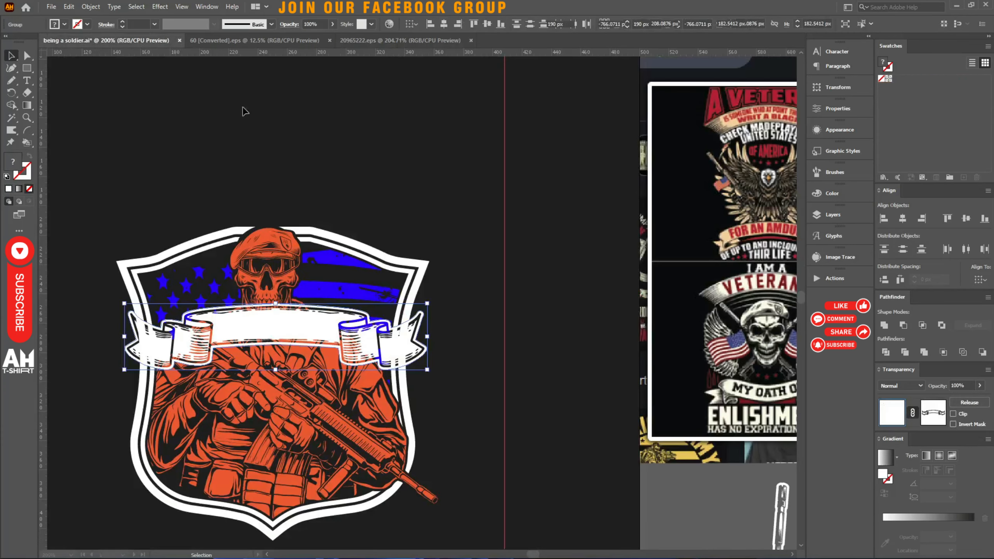
pyautogui.click(443, 25)
pyautogui.moveTo(428, 335); pyautogui.dragTo(453, 217)
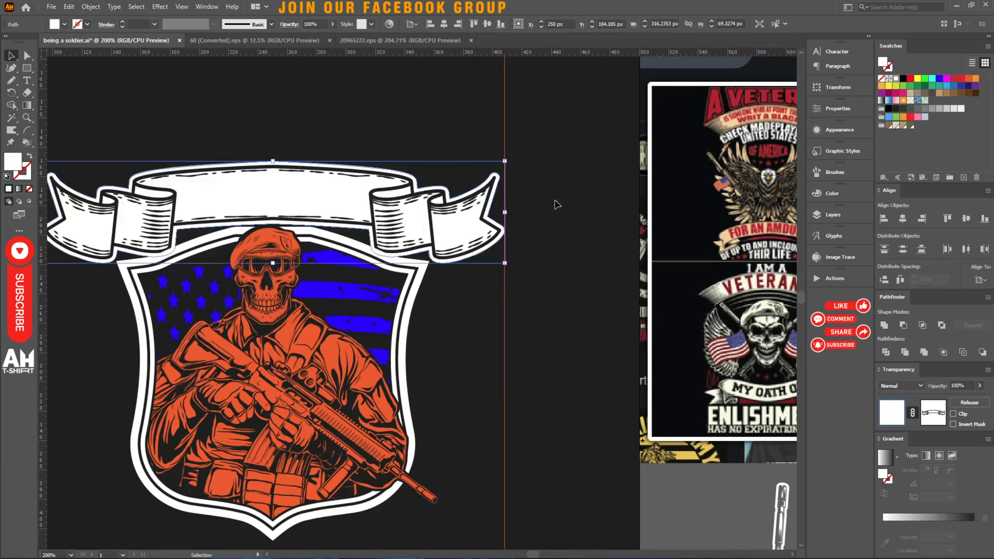
pyautogui.press('Up')
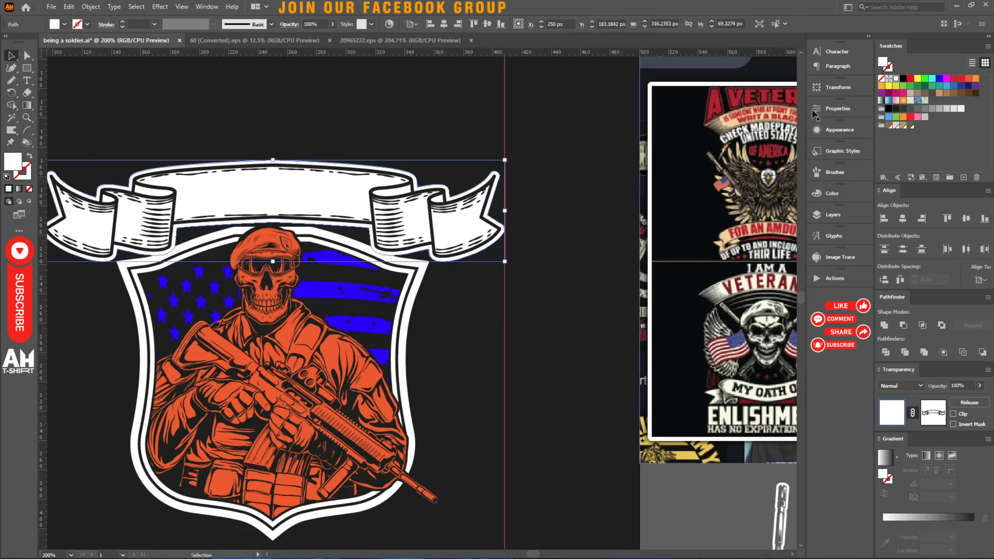
pyautogui.click(955, 87)
pyautogui.scroll(-2, 554, 328)
pyautogui.hscroll(-3, 554, 328)
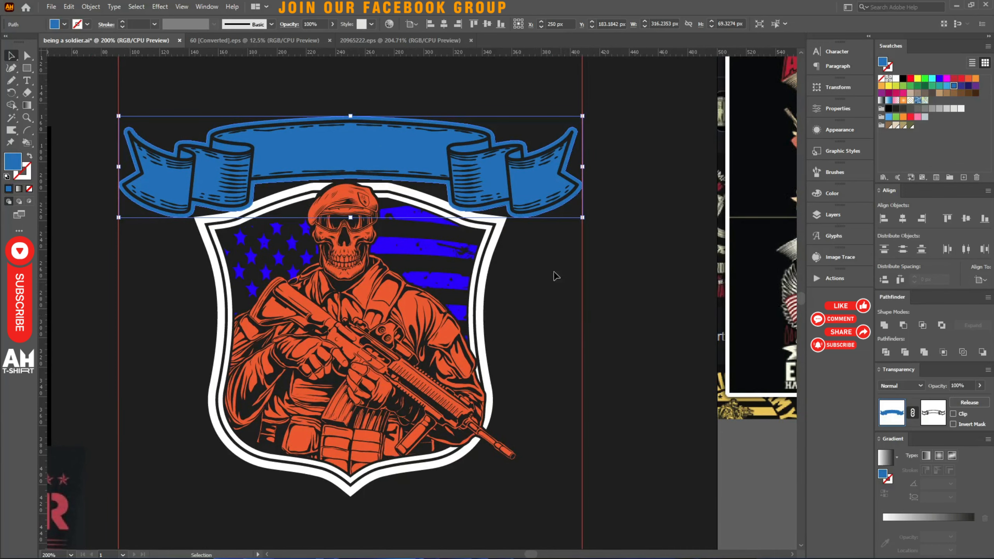
# Offset the path of the white shield border outward by about 1.6 px inside its group.
pyautogui.scroll(2, 225, 198)
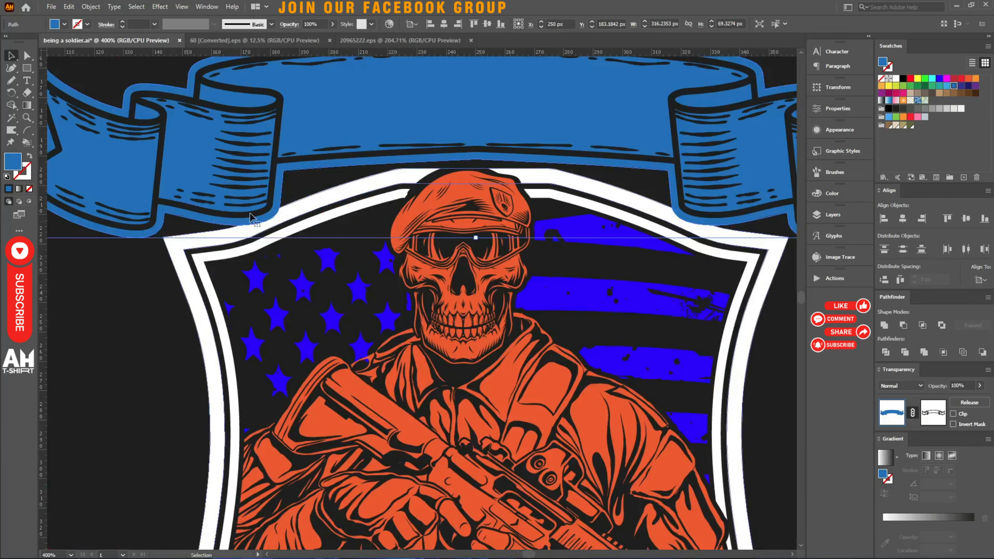
pyautogui.click(281, 213)
pyautogui.doubleClick(316, 207)
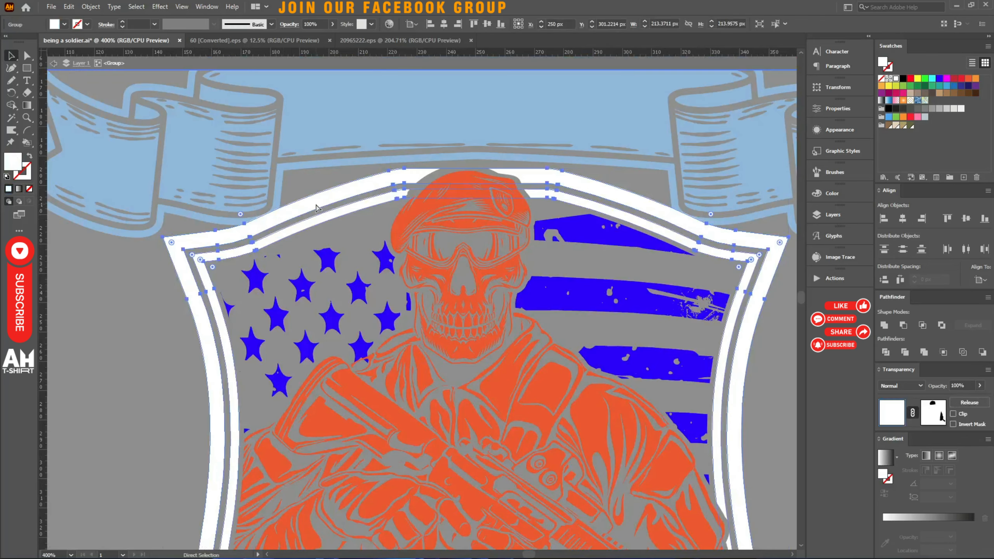
pyautogui.hotkey('ctrl', 'alt', 'o')
pyautogui.press('Return')
pyautogui.press('Escape')
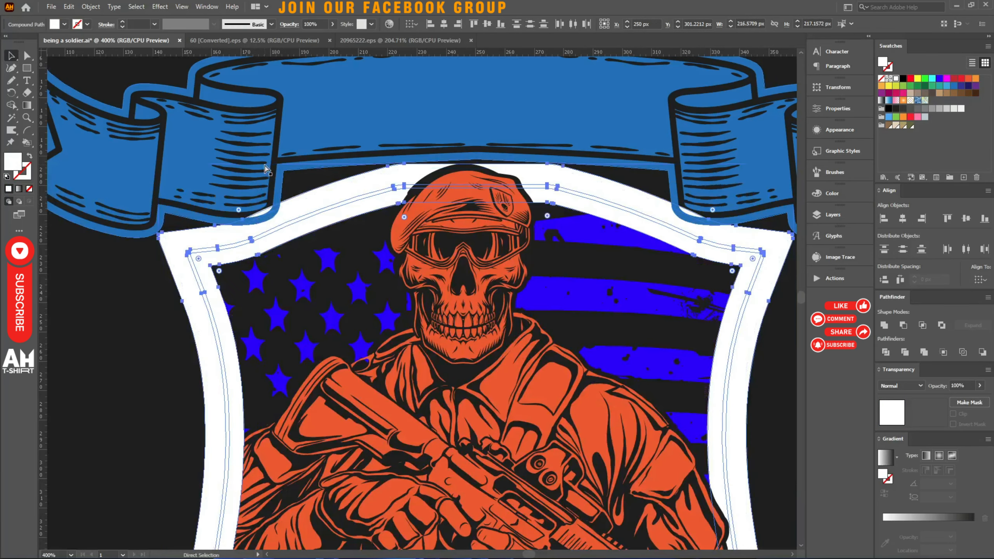
# Move the offset shield border in place into the blue ribbon's opacity mask and fill it with black.
pyautogui.click(264, 167)
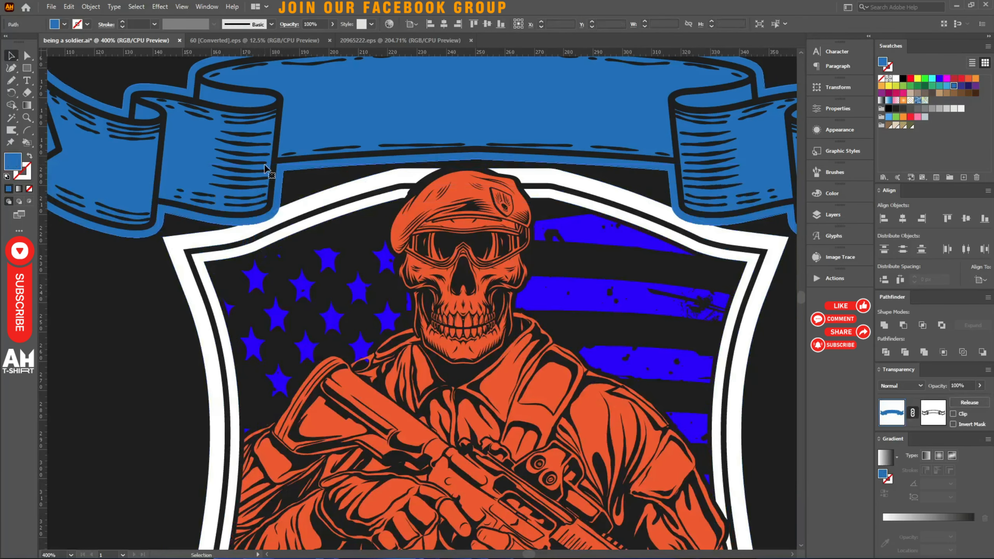
pyautogui.click(925, 414)
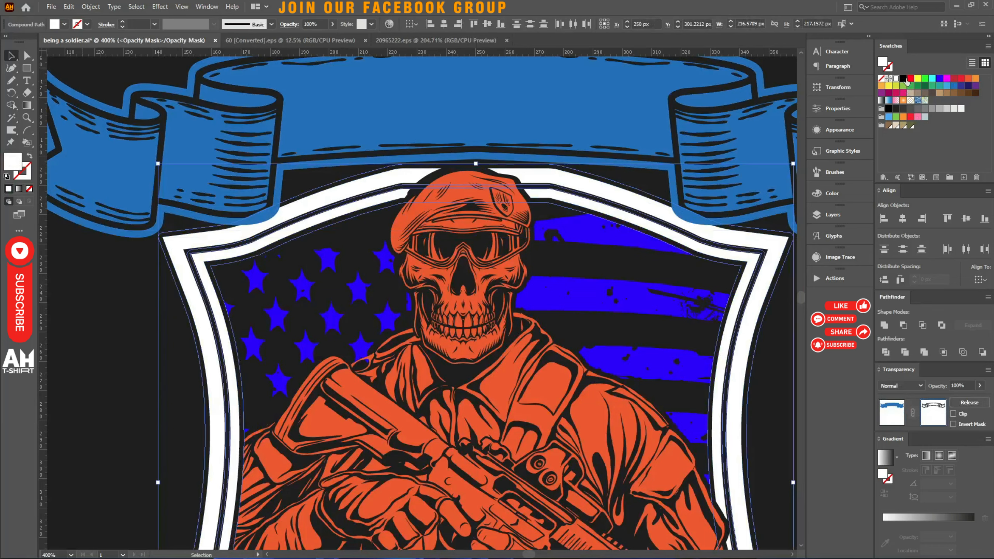
pyautogui.click(903, 78)
pyautogui.hotkey('ctrl', '-')
pyautogui.hotkey('ctrl', '-')
pyautogui.scroll(-1, 740, 333)
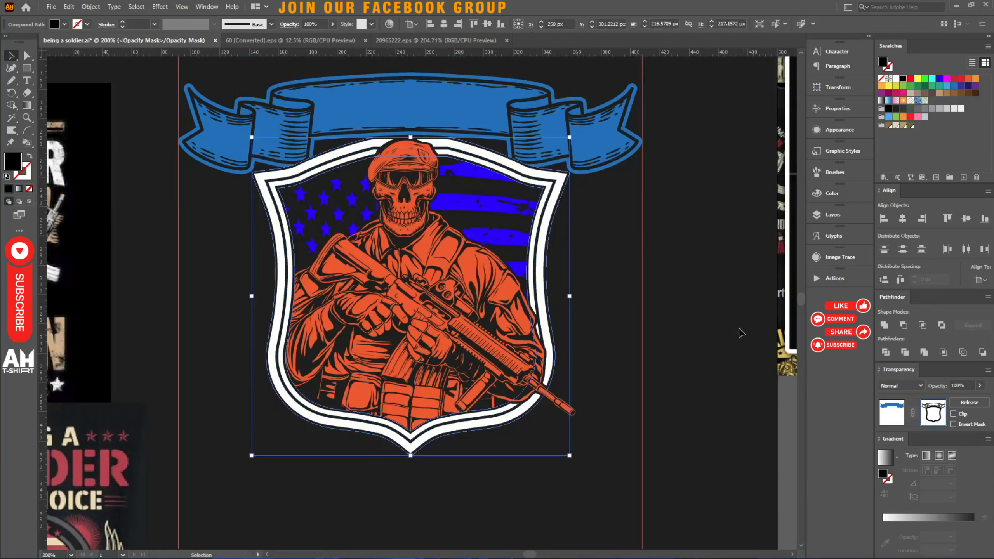
# Erase the lower part of the black shield shape below the ribbon and return from mask editing to the artwork.
pyautogui.hotkey('shift', 'e')
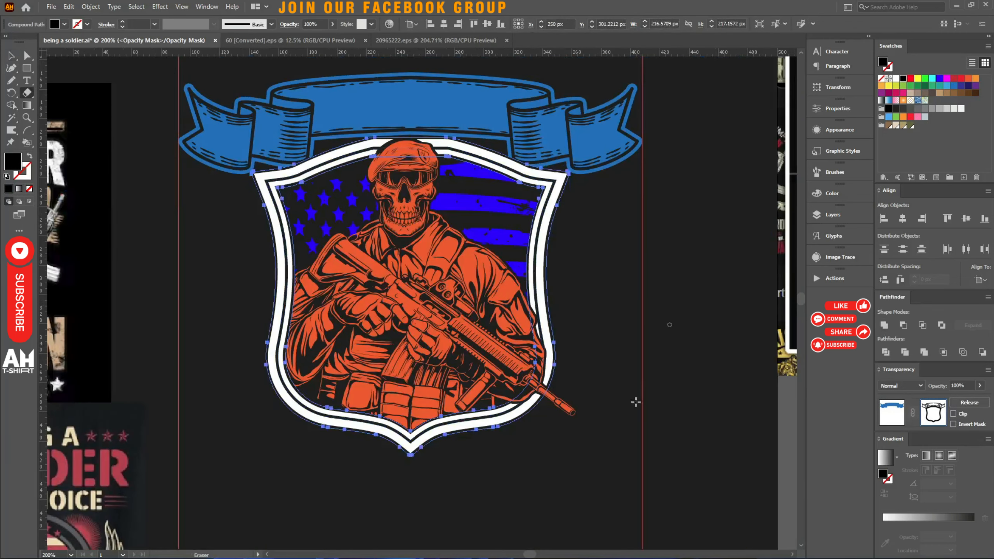
pyautogui.moveTo(620, 516)
pyautogui.mouseDown()
pyautogui.moveTo(255, 328)
pyautogui.moveTo(221, 204)
pyautogui.mouseUp()
pyautogui.press('v')
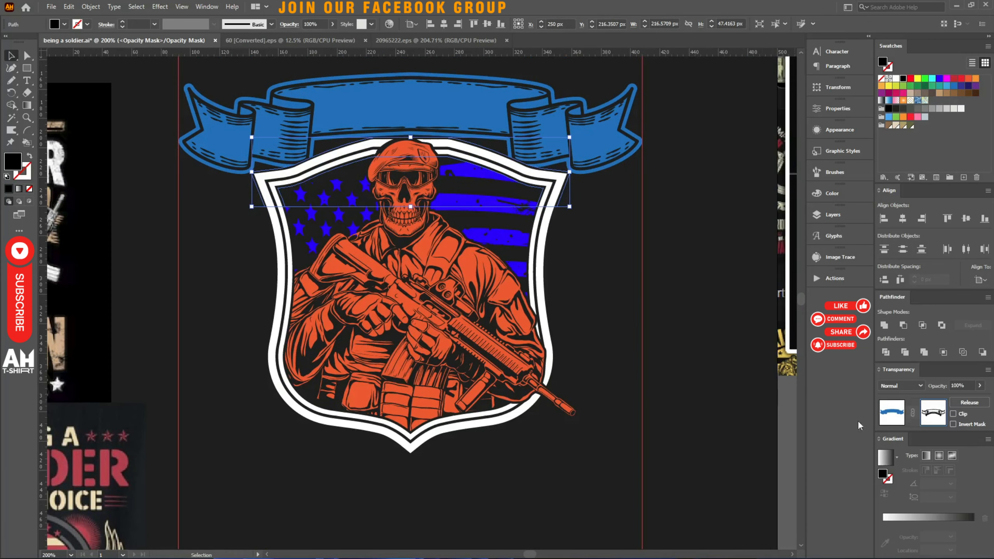
pyautogui.click(889, 416)
pyautogui.click(632, 327)
# Rotate the cream ribbon below the shield by 180° and centre it horizontally on the artboard at X 250 px.
pyautogui.scroll(5, 617, 215)
pyautogui.hscroll(3, 616, 216)
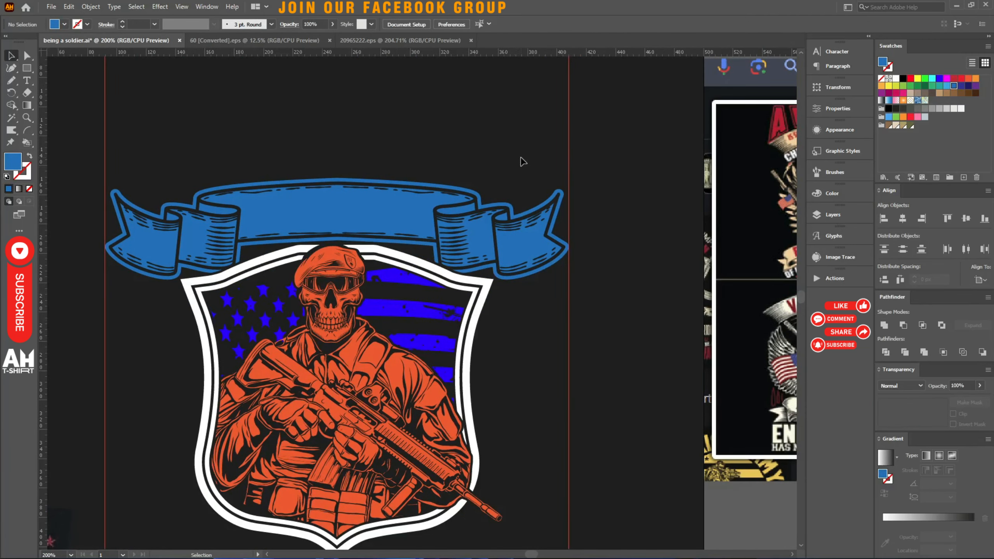
pyautogui.scroll(-8, 509, 233)
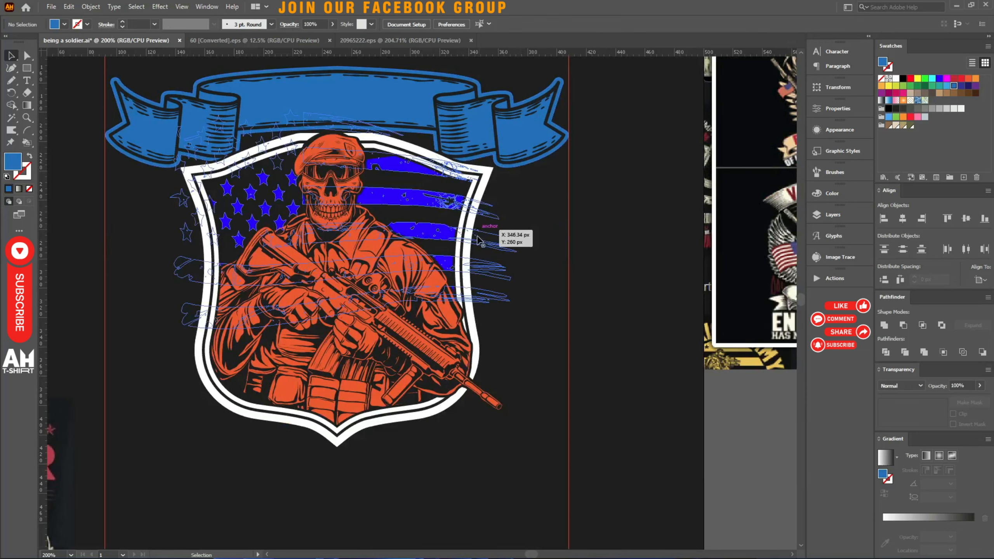
pyautogui.hscroll(2, 441, 155)
pyautogui.moveTo(404, 411); pyautogui.dragTo(377, 199)
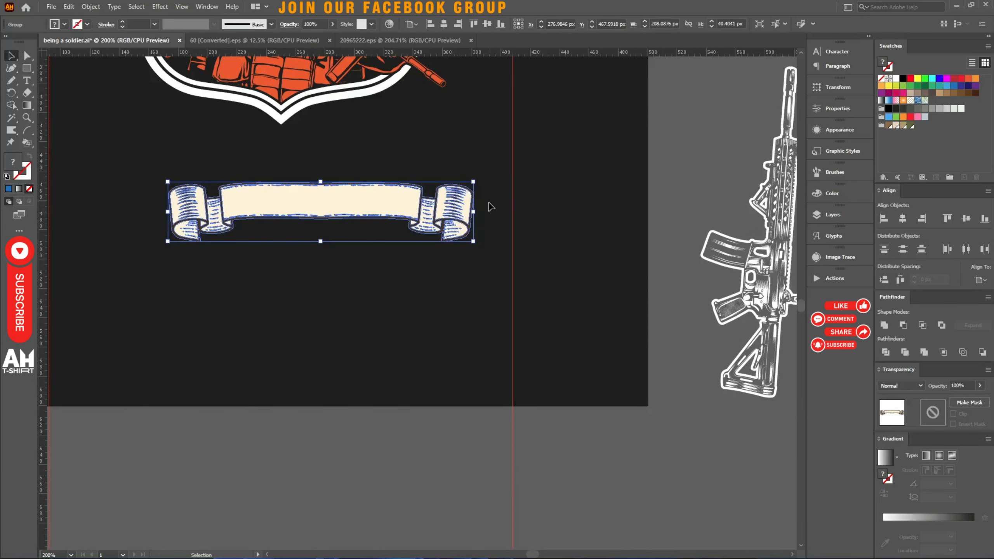
pyautogui.moveTo(479, 212); pyautogui.dragTo(193, 218)
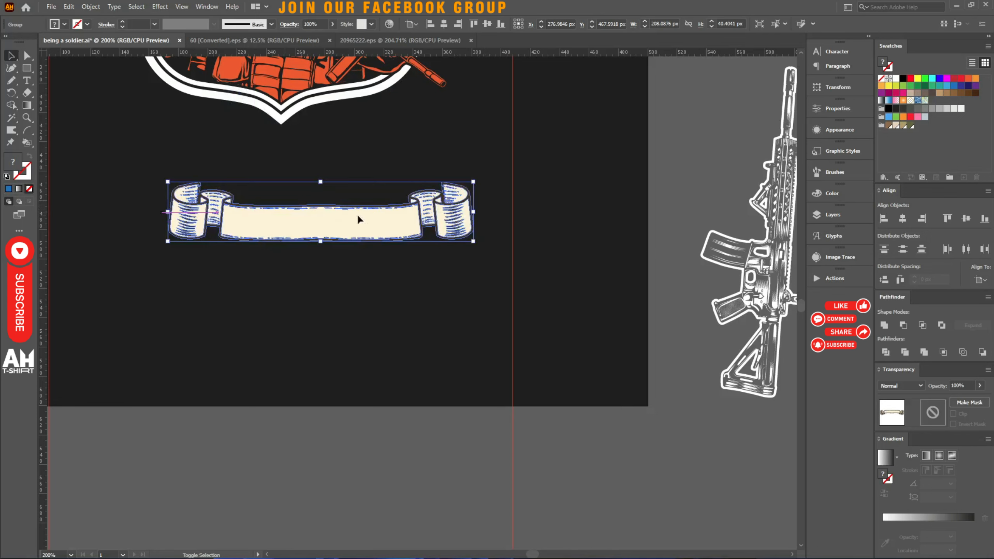
pyautogui.click(443, 25)
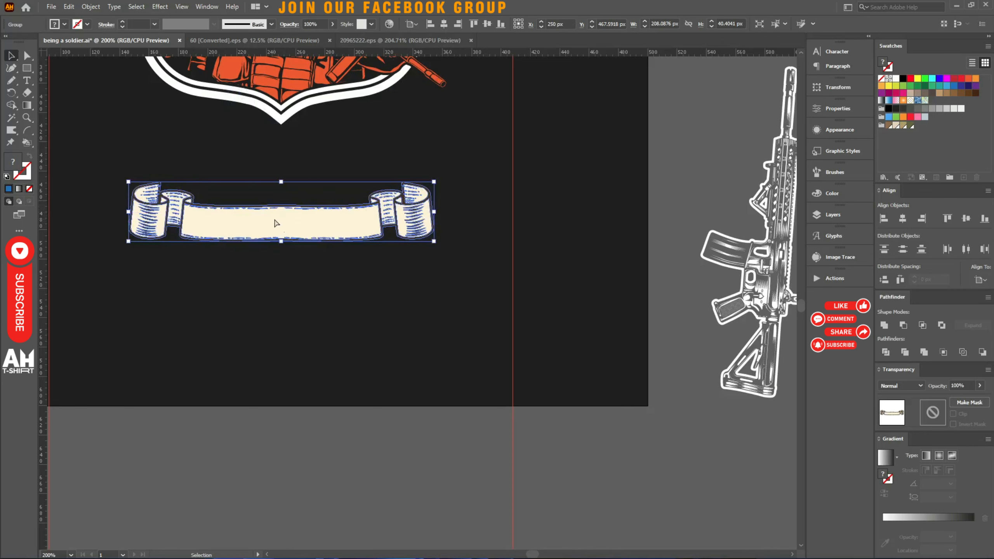
# Warp the cream ribbon with a horizontal Arc at a bend of -21%.
pyautogui.keyDown('shift'); pyautogui.click(277, 223); pyautogui.keyUp('shift')
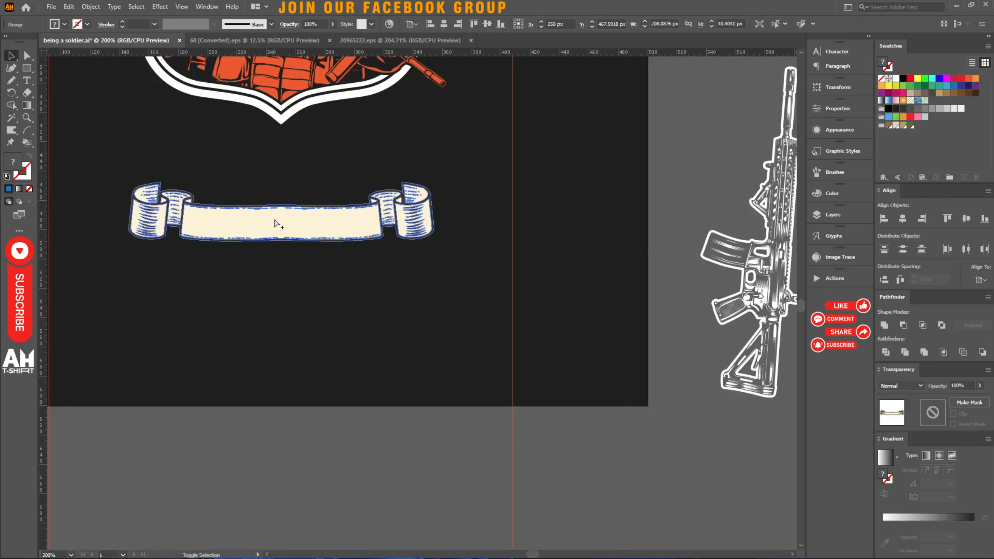
pyautogui.hotkey('alt', 'shift', 'ctrl', 'w')
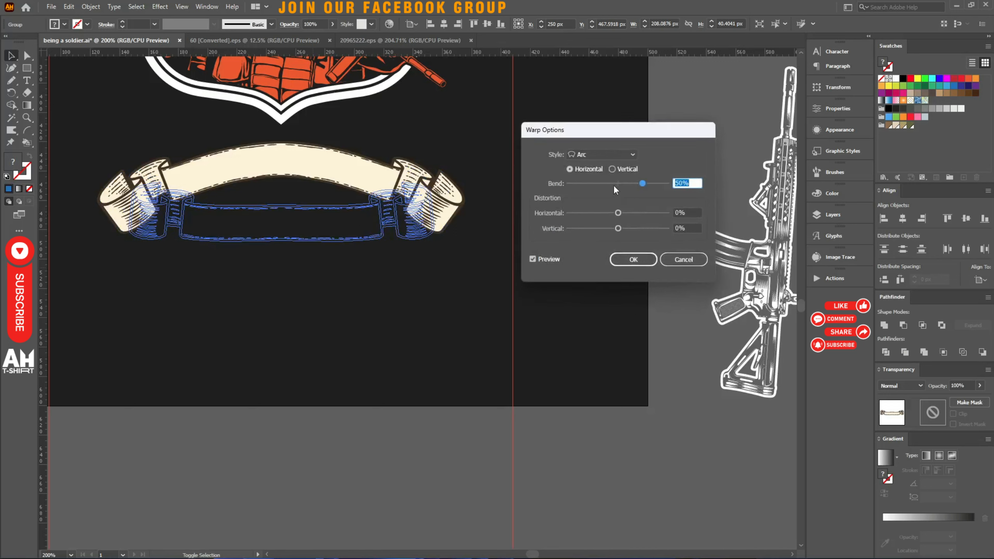
pyautogui.write('-9')
pyautogui.press('Down')
pyautogui.press('Down')
pyautogui.press('Down')
pyautogui.press('Down')
pyautogui.press('Down')
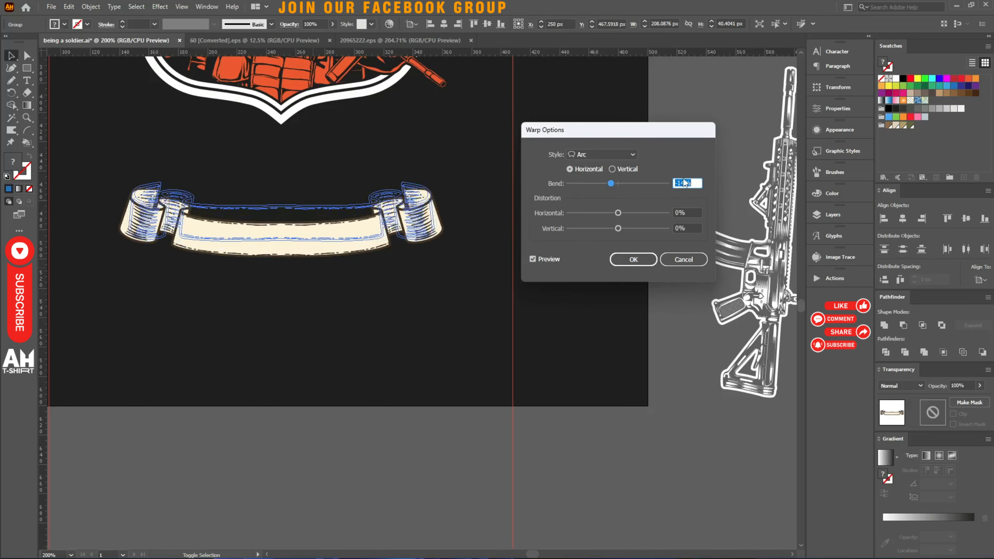
pyautogui.press('Down')
pyautogui.press('Down')
pyautogui.press('Down')
pyautogui.press('Down')
pyautogui.press('Down')
pyautogui.press('Down')
pyautogui.press('Down')
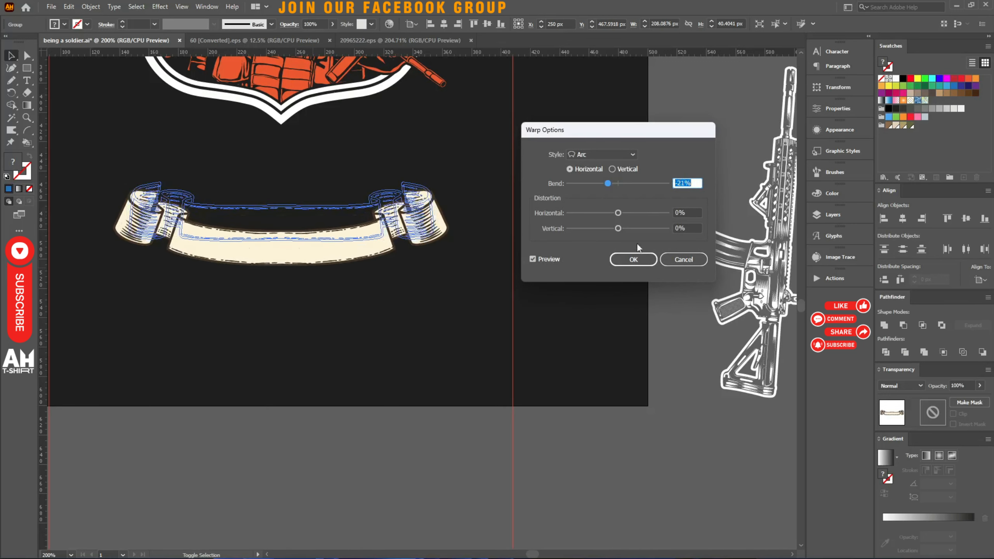
pyautogui.click(634, 260)
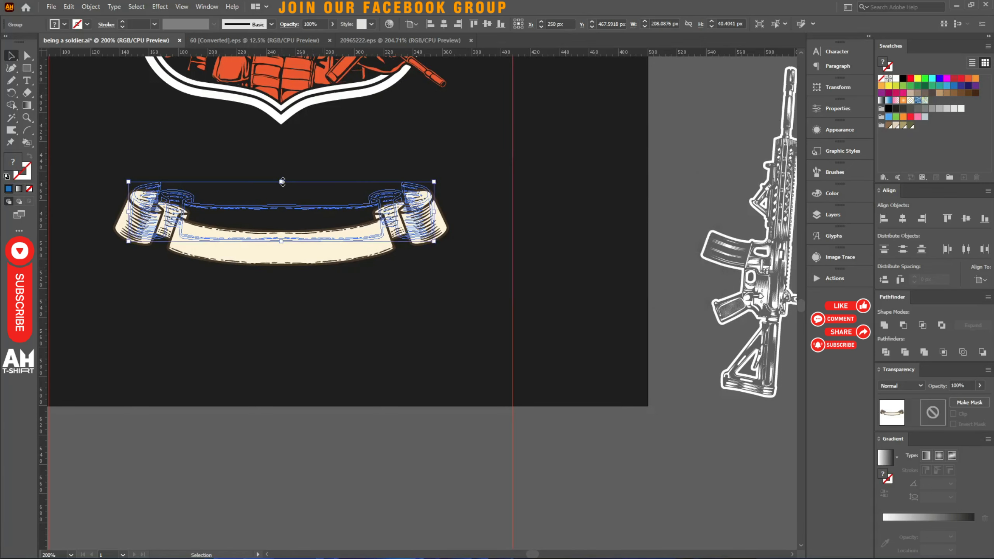
# Stretch the warped ribbon's height slightly to about 42.5 px and expand the warp into editable paths.
pyautogui.moveTo(281, 181); pyautogui.dragTo(281, 178)
pyautogui.press('a')
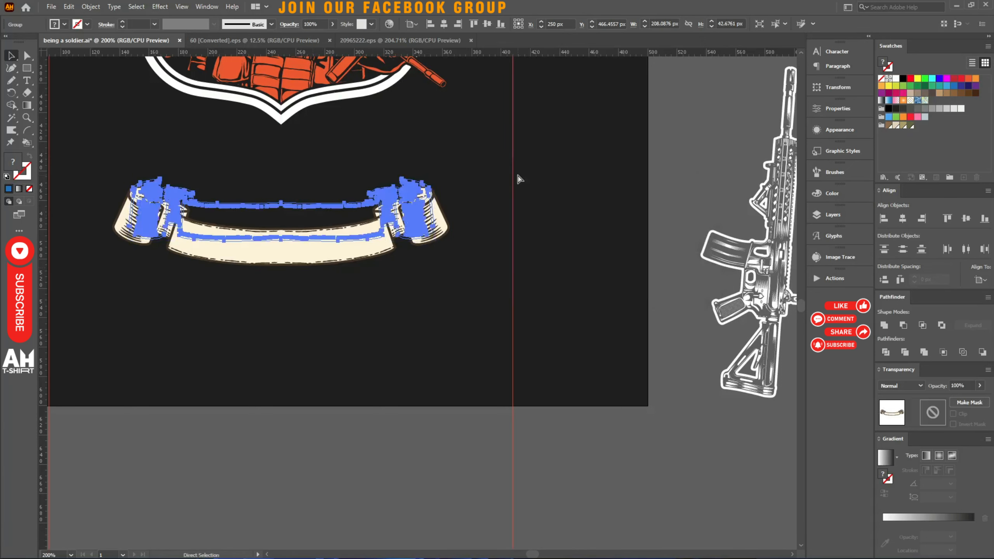
pyautogui.press('v')
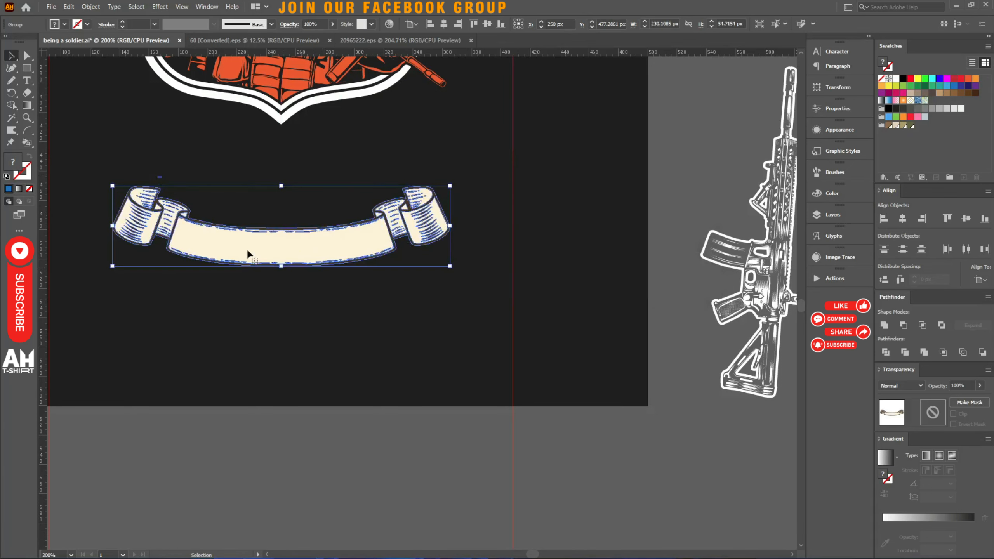
# Isolate the curved ribbon group and delete all its cream fill shapes, keeping only the dark line art.
pyautogui.doubleClick(249, 253)
pyautogui.press('y')
pyautogui.click(248, 251)
pyautogui.press('Delete')
pyautogui.press('Escape')
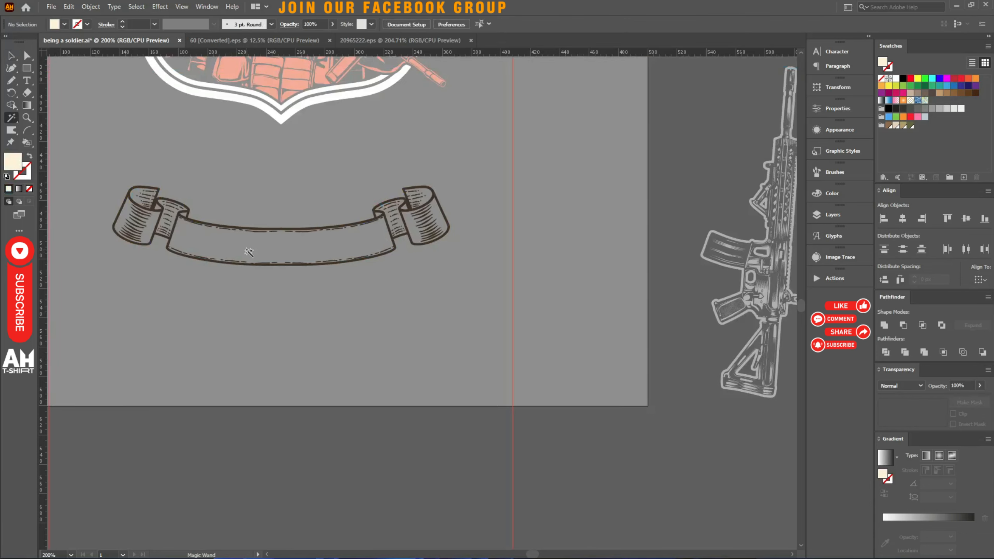
# Recolor the ribbon banner line art black and offset its paths by 1.6 px with round joins.
pyautogui.press('v')
pyautogui.moveTo(235, 206); pyautogui.dragTo(325, 289)
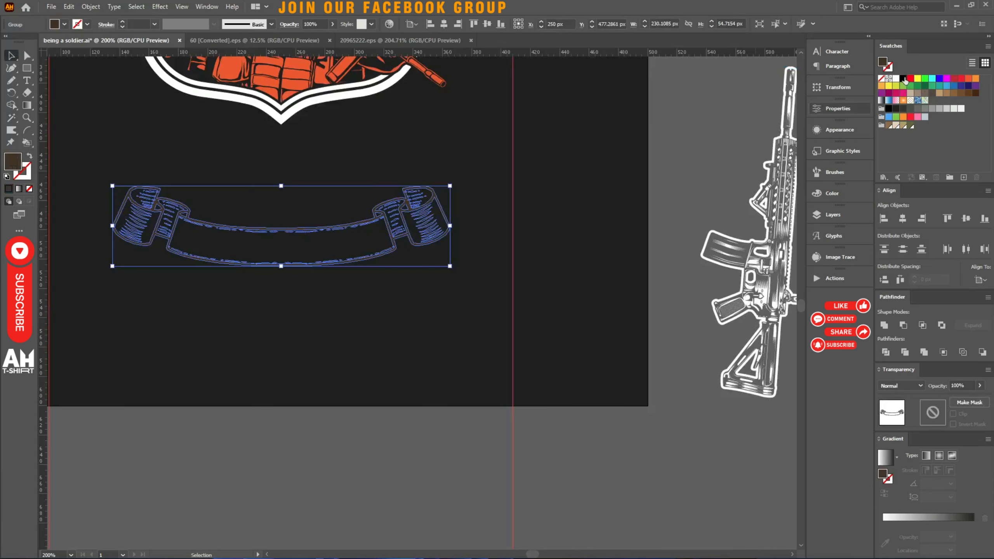
pyautogui.click(903, 79)
pyautogui.hotkey('alt', 'o')
pyautogui.press('Return')
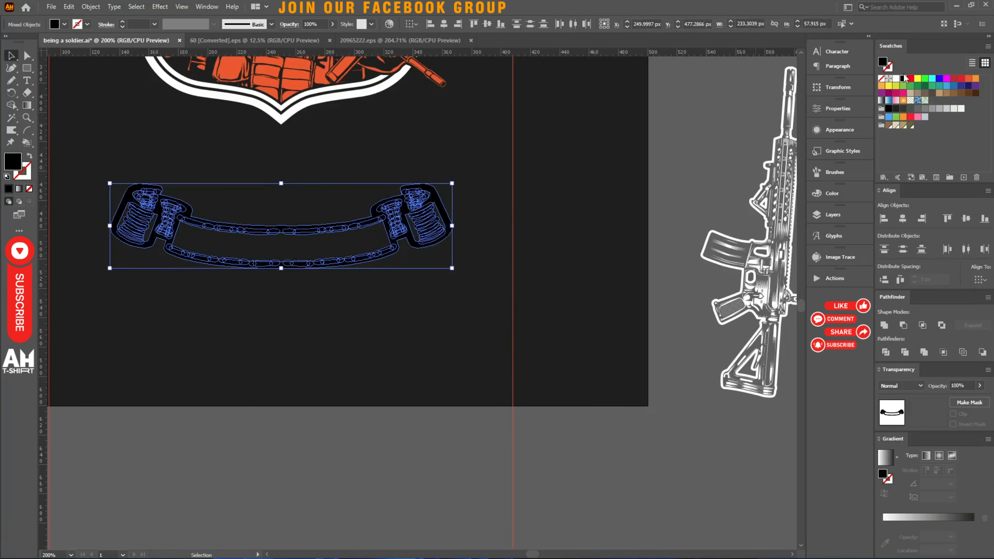
# Place the offset paths behind the banner line art and unite them into one solid white silhouette.
pyautogui.hotkey('ctrl', 'x')
pyautogui.hotkey('ctrl', 'b')
pyautogui.click(884, 325)
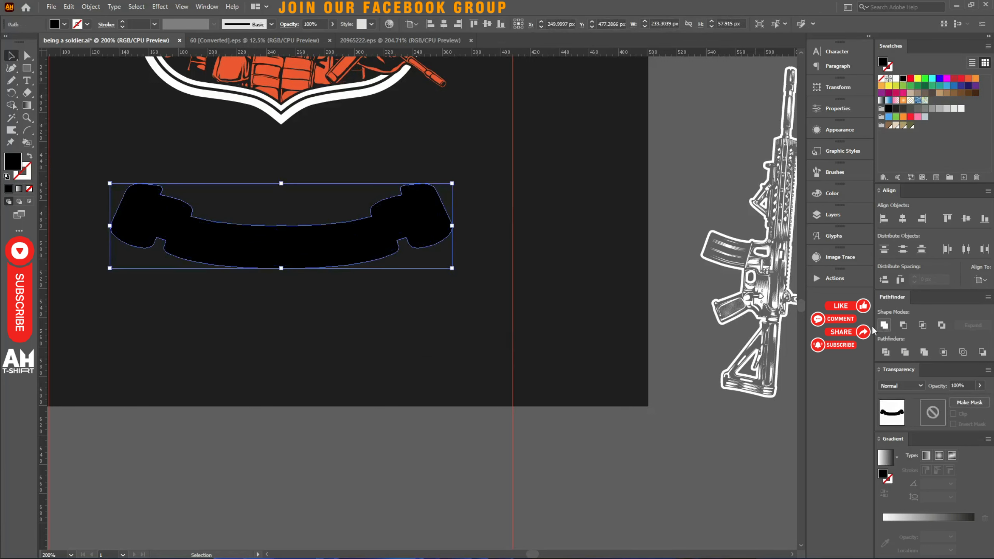
pyautogui.click(896, 79)
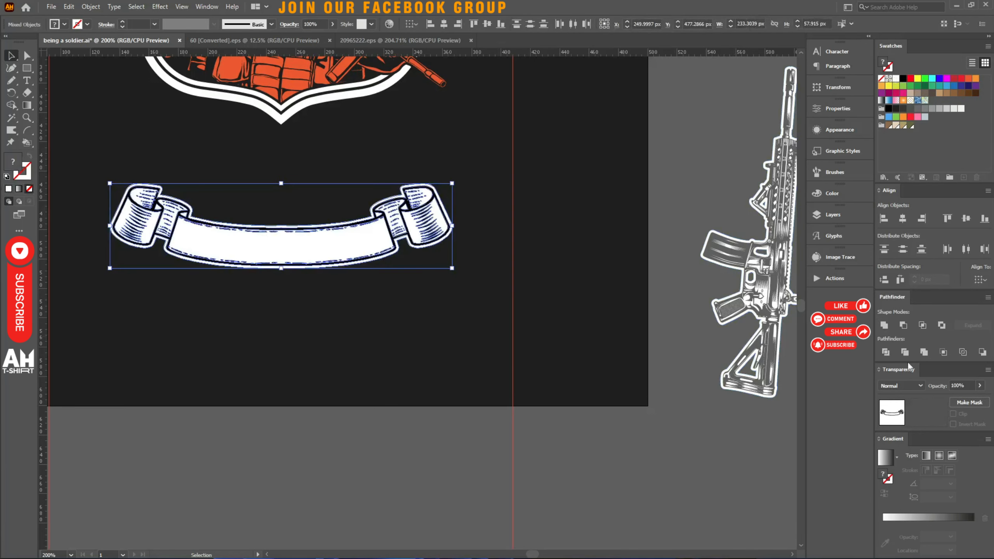
# Make an opacity mask from the banner artwork with clipping off, and centre the banner horizontally on the artboard.
pyautogui.click(969, 402)
pyautogui.click(958, 418)
pyautogui.moveTo(396, 317); pyautogui.dragTo(278, 184)
pyautogui.click(443, 25)
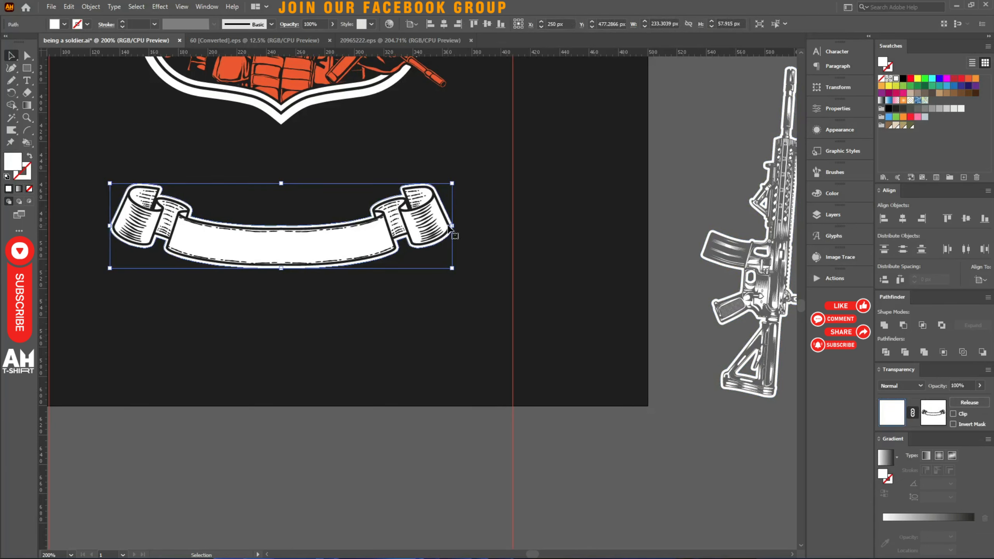
# Scale the banner proportionally to about 316 px wide between the vertical guides and move it up over the shield's lower tip.
pyautogui.moveTo(451, 225); pyautogui.dragTo(513, 226)
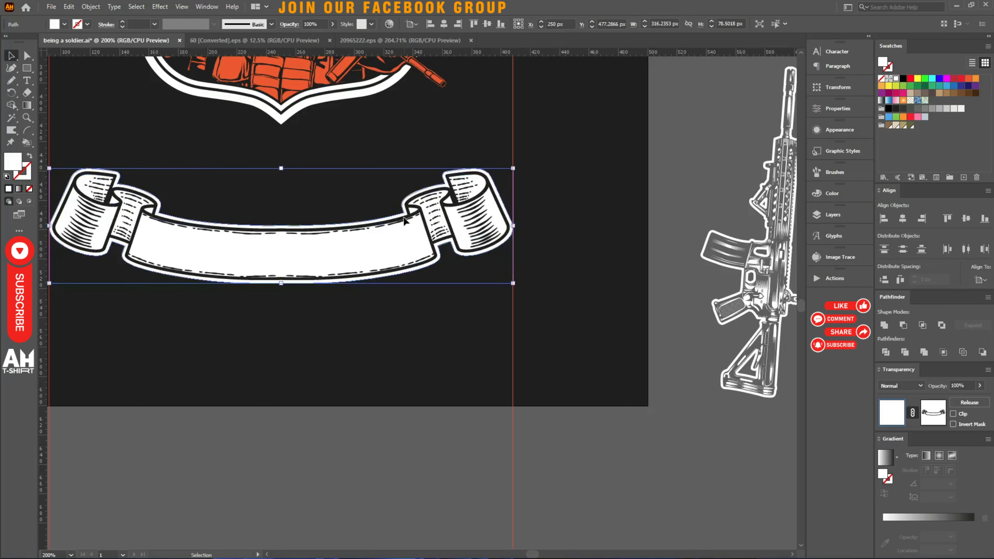
pyautogui.moveTo(404, 221); pyautogui.dragTo(408, 111)
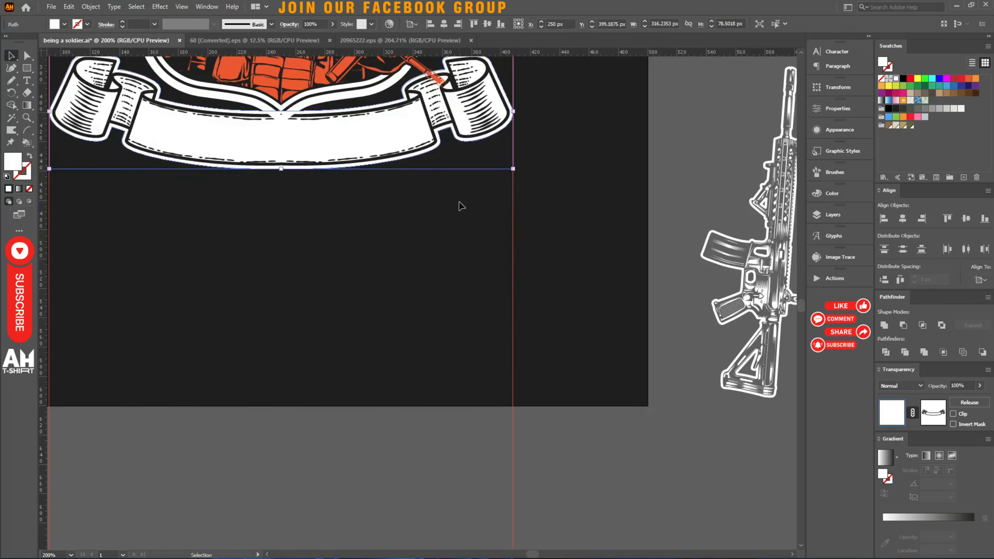
# Offset the banner's outline by 1.6 px with round joins and cut the enlarged outline from the artwork.
pyautogui.scroll(3, 321, 118)
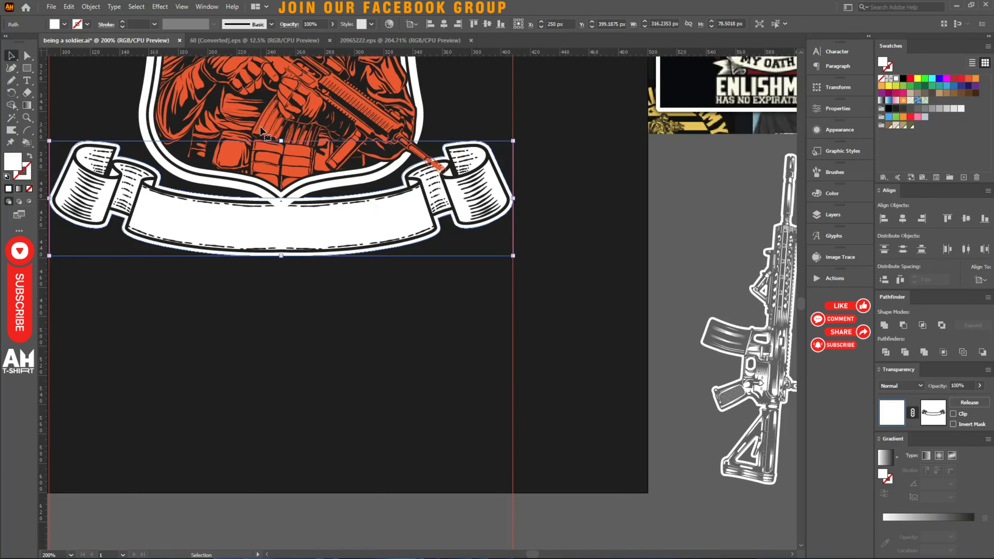
pyautogui.hotkey('ctrl', 'shift', 'o')
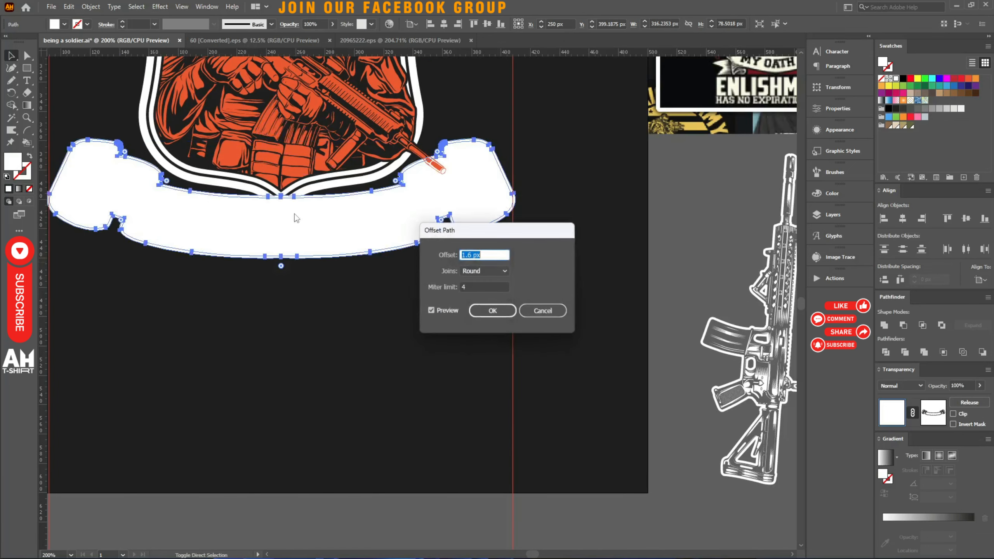
pyautogui.press('Return')
pyautogui.hotkey('ctrl', 'shift', '[')
pyautogui.hotkey('ctrl', 'shift', 'a')
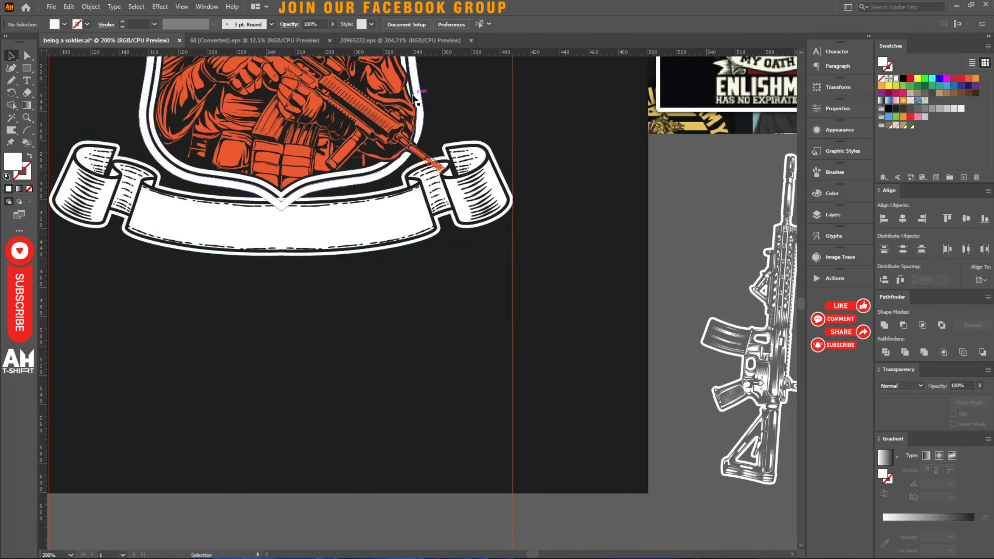
# Paste the enlarged banner outline in place into the shield frame's opacity mask and fill it black.
pyautogui.click(414, 98)
pyautogui.doubleClick(415, 98)
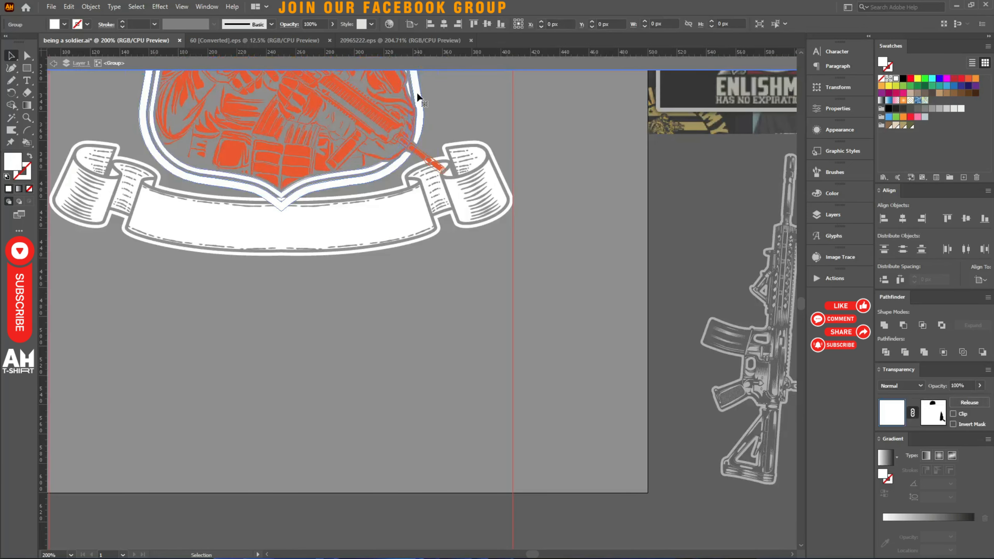
pyautogui.click(932, 413)
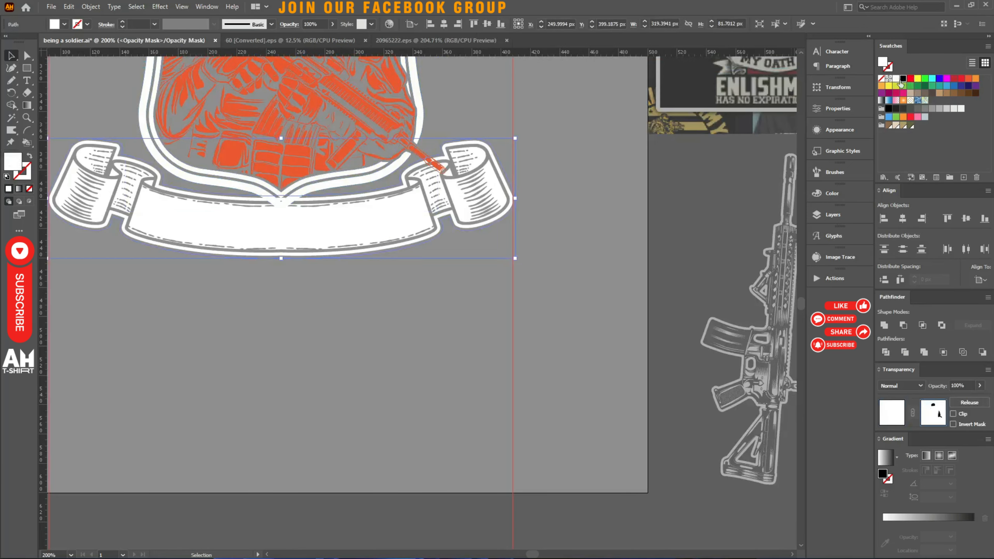
pyautogui.click(902, 78)
pyautogui.click(478, 285)
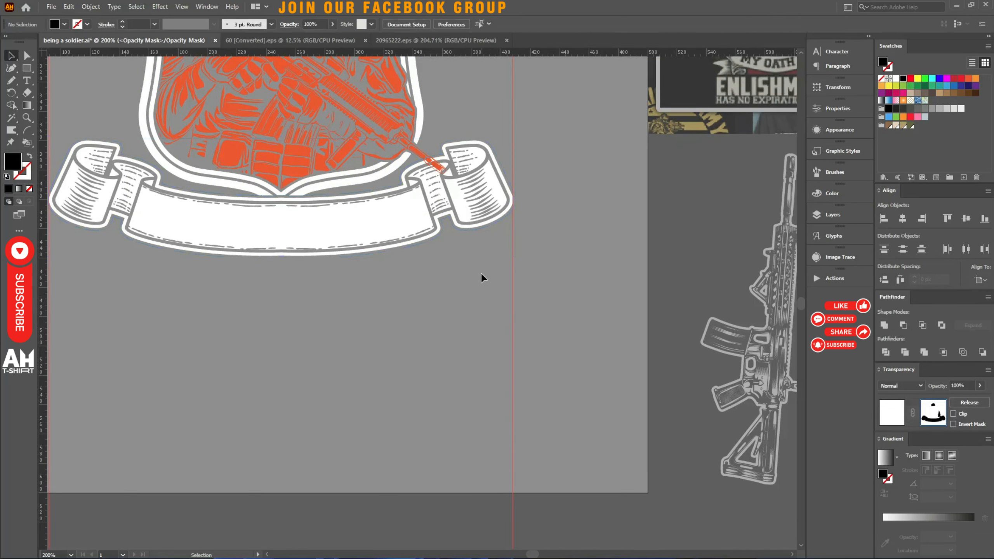
pyautogui.scroll(2, 481, 274)
pyautogui.click(891, 415)
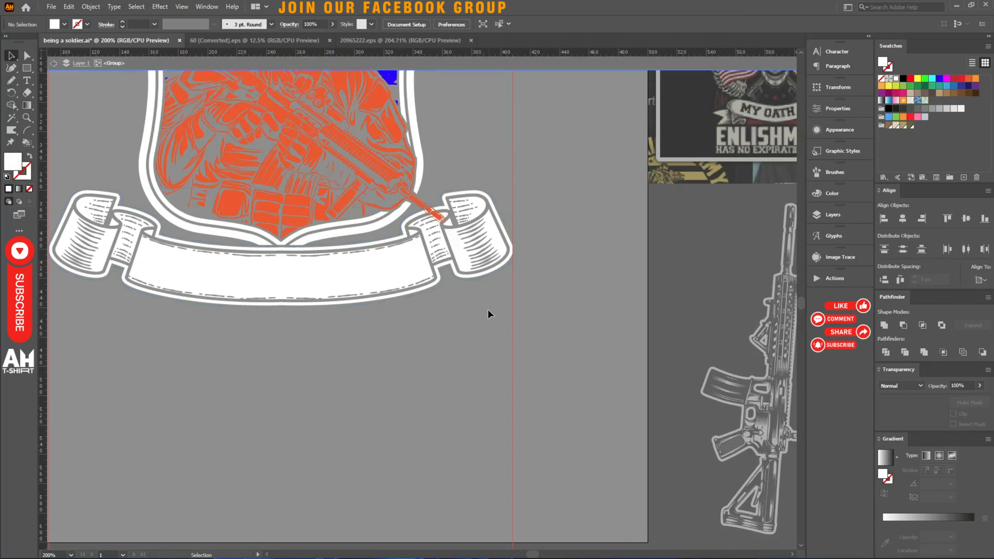
# Isolate the shield frame group and open its opacity mask for editing.
pyautogui.scroll(2, 428, 192)
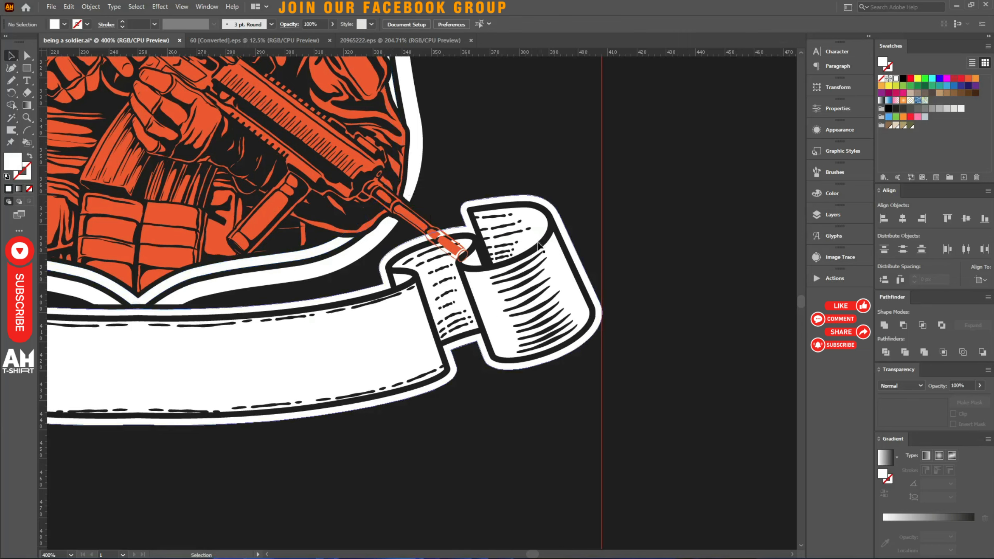
pyautogui.click(595, 288)
pyautogui.click(563, 147)
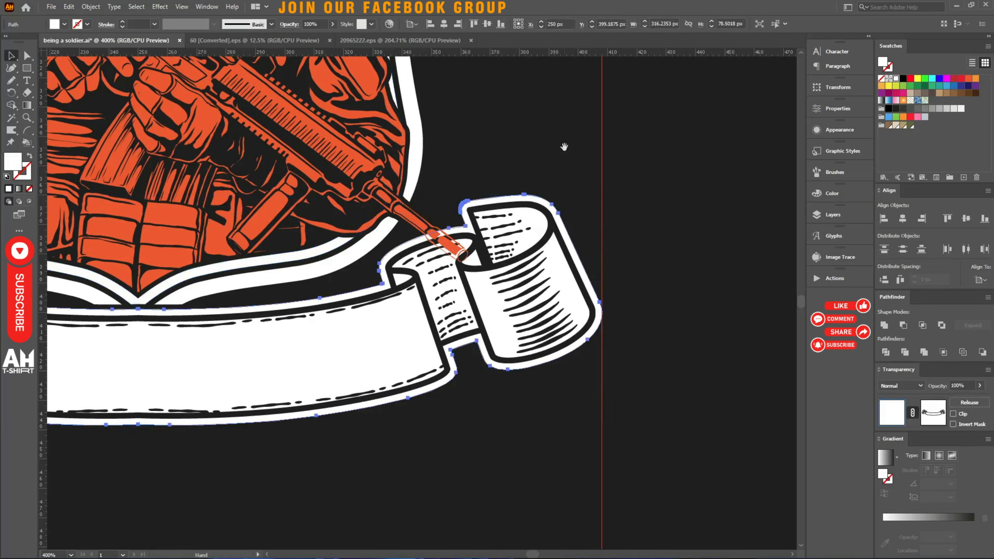
pyautogui.scroll(-1, 590, 276)
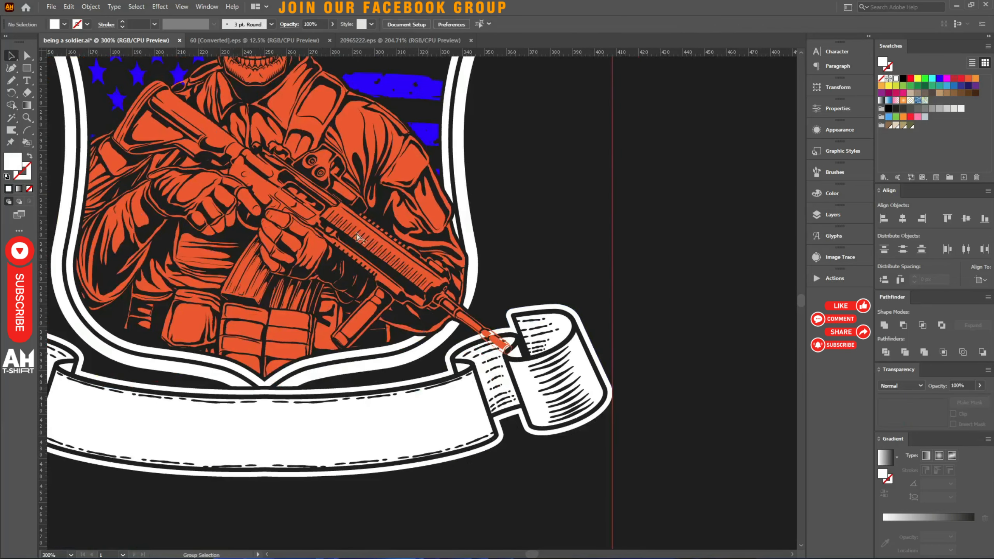
pyautogui.doubleClick(445, 155)
pyautogui.click(459, 159)
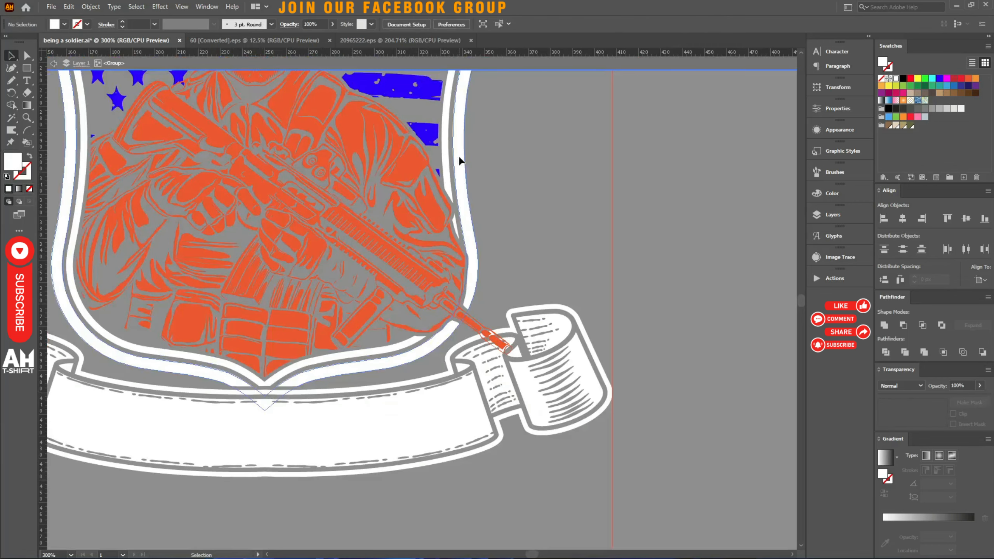
pyautogui.click(933, 416)
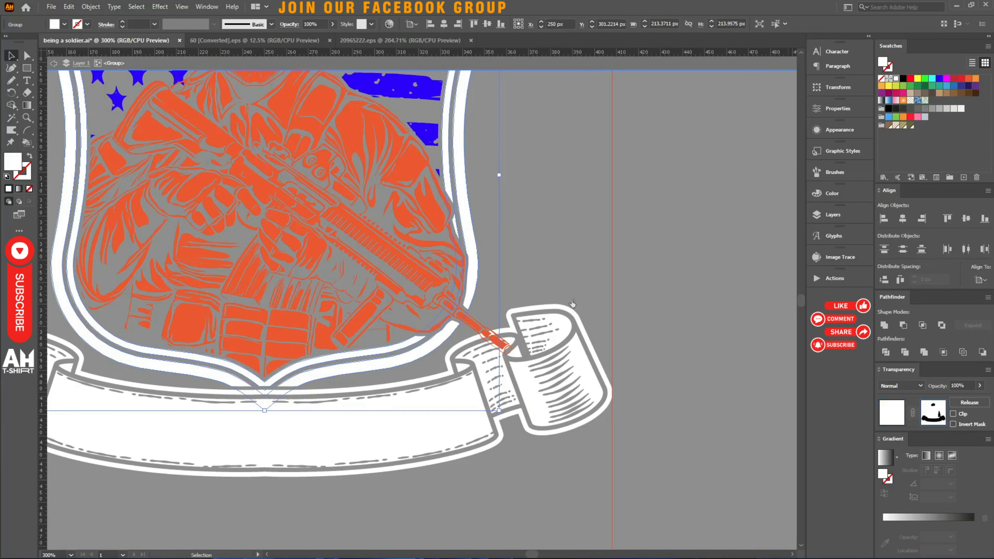
# Copy the black cutout path around the soldier's arm and rifle barrel from the shield's mask, then exit the mask.
pyautogui.click(433, 268)
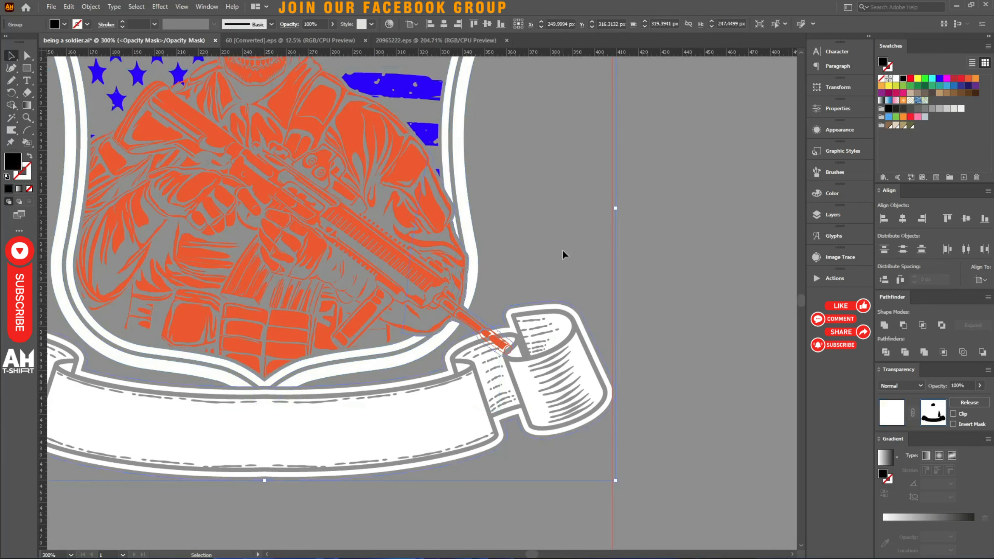
pyautogui.click(562, 250)
pyautogui.press('a')
pyautogui.click(427, 269)
pyautogui.press('v')
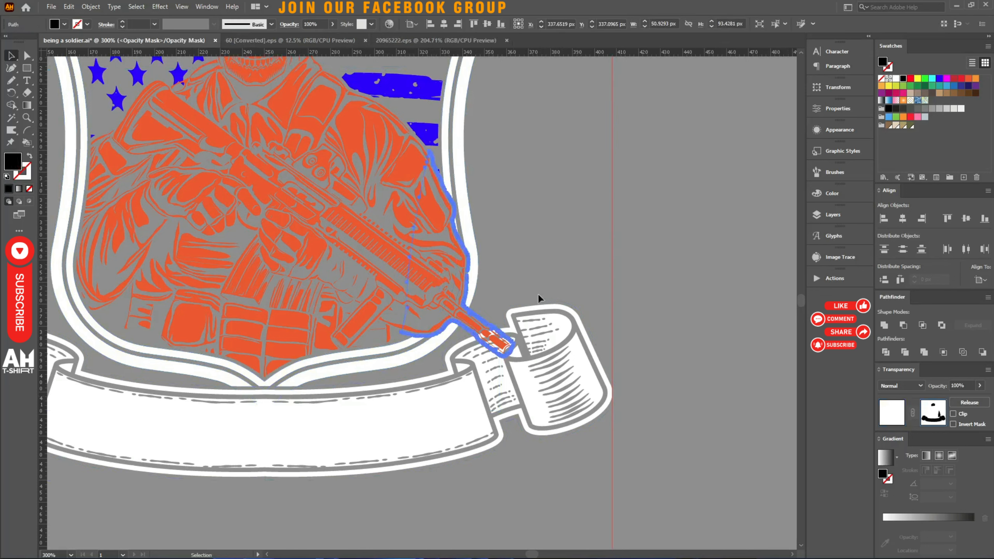
pyautogui.click(891, 412)
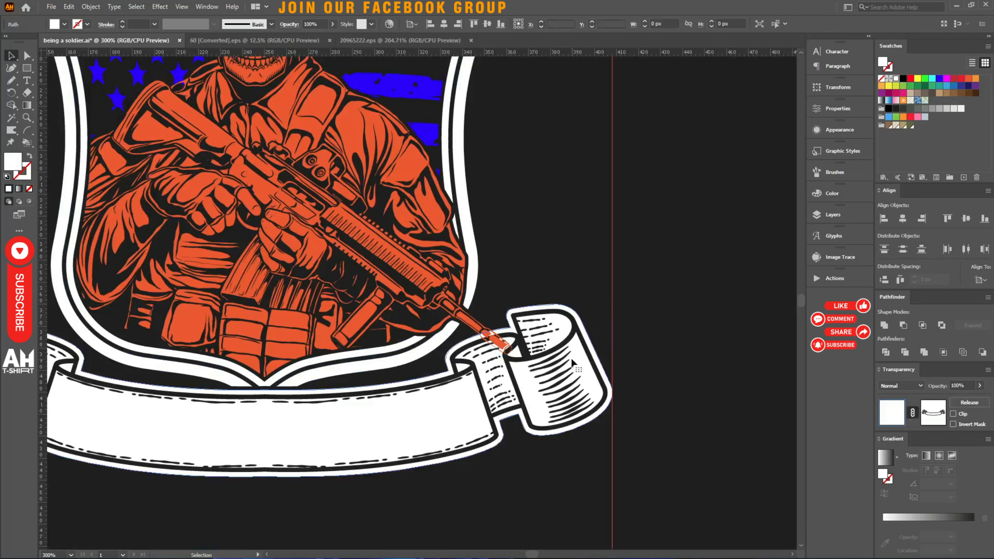
# Paste the rifle barrel cutout path in place into the lower banner's opacity mask and return to the artwork.
pyautogui.click(933, 409)
pyautogui.hotkey('ctrl', 'f')
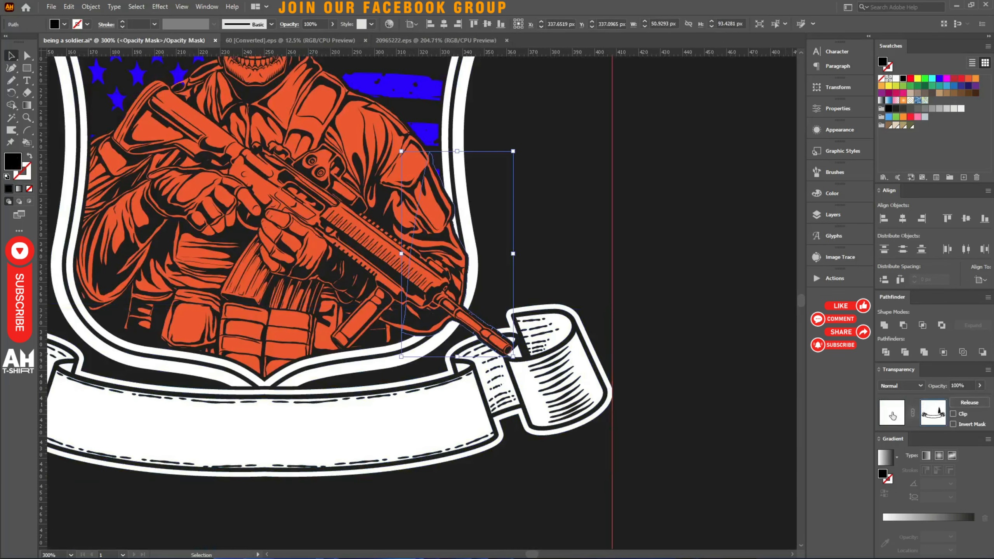
pyautogui.click(892, 414)
pyautogui.click(630, 285)
# Examine the overlaps between the lower banner, the shield tip and the rifle barrel.
pyautogui.scroll(-2, 631, 286)
pyautogui.moveTo(651, 226); pyautogui.dragTo(577, 288)
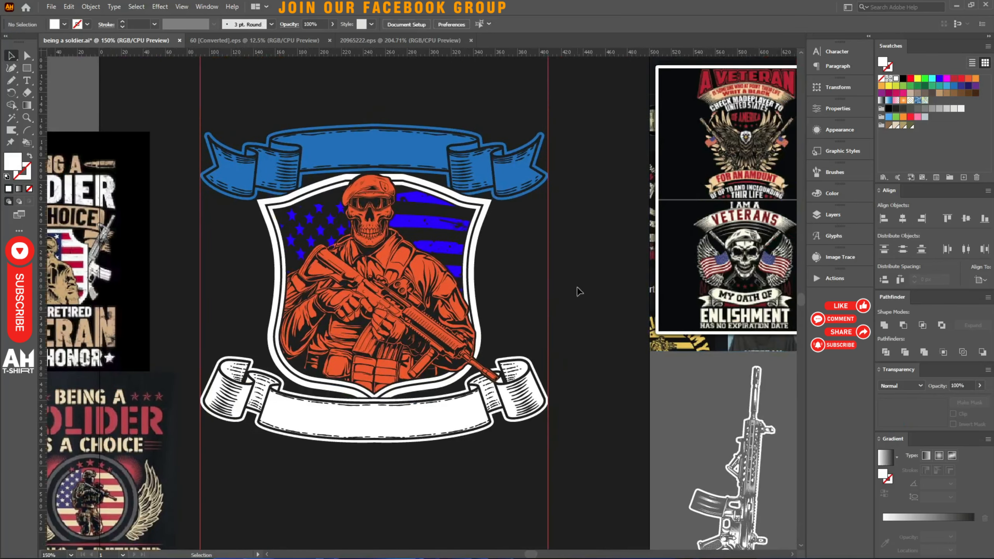
pyautogui.scroll(4, 391, 415)
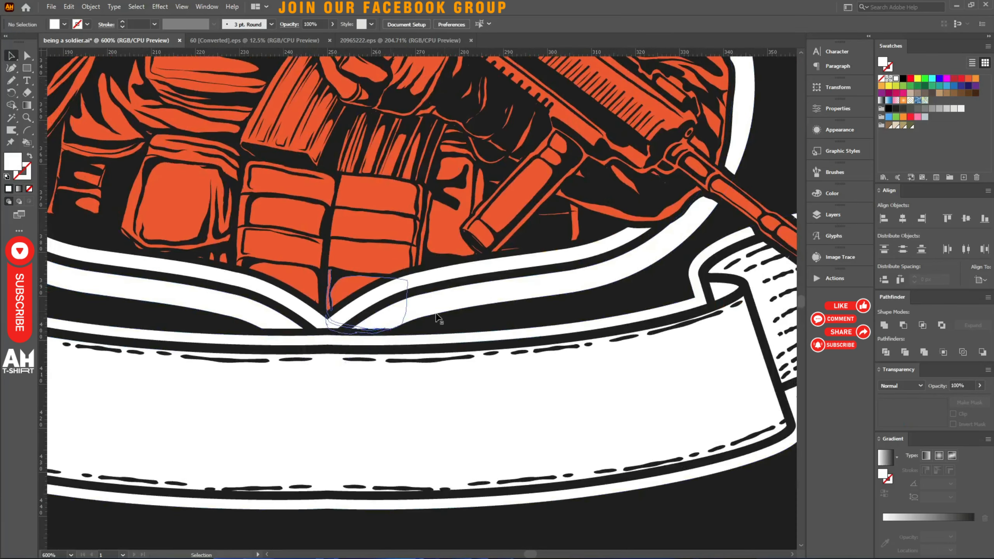
pyautogui.moveTo(470, 291); pyautogui.dragTo(231, 339)
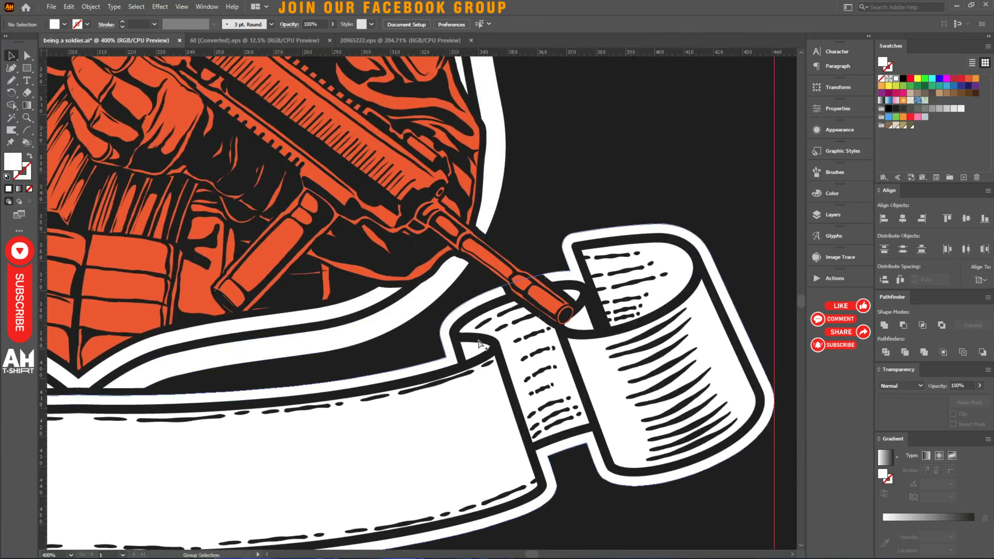
pyautogui.scroll(-2, 593, 331)
pyautogui.scroll(1, 503, 372)
pyautogui.scroll(-1, 502, 372)
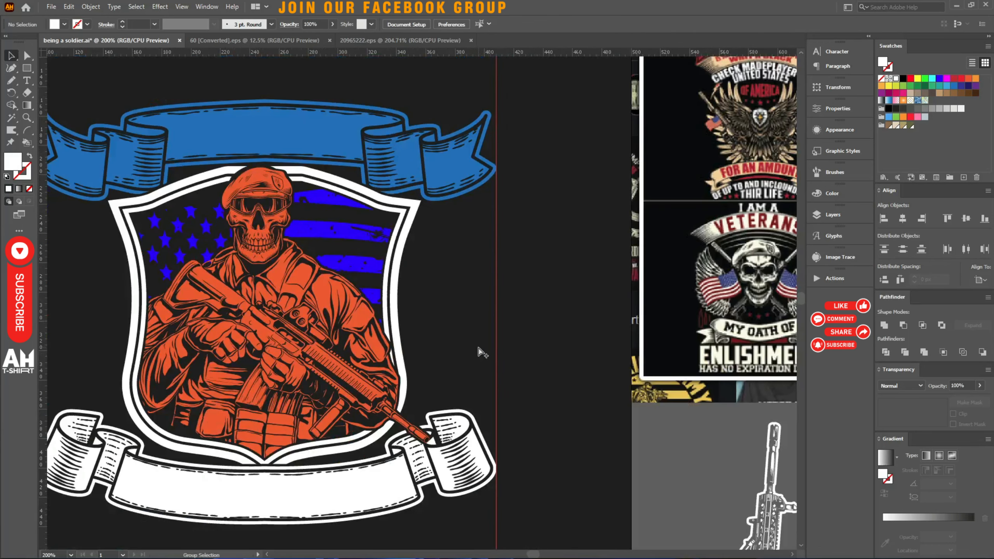
# Move the separate upright rifle beside the shield and align its right edge with the lower banner's right edge.
pyautogui.moveTo(781, 485); pyautogui.dragTo(477, 185)
pyautogui.keyDown('shift'); pyautogui.click(476, 429); pyautogui.keyUp('shift')
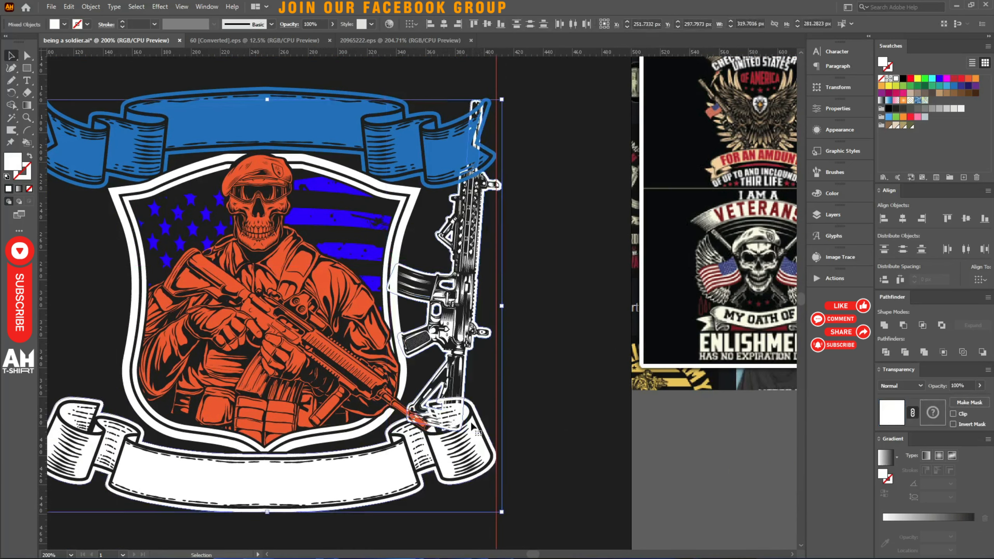
pyautogui.click(922, 218)
pyautogui.click(548, 288)
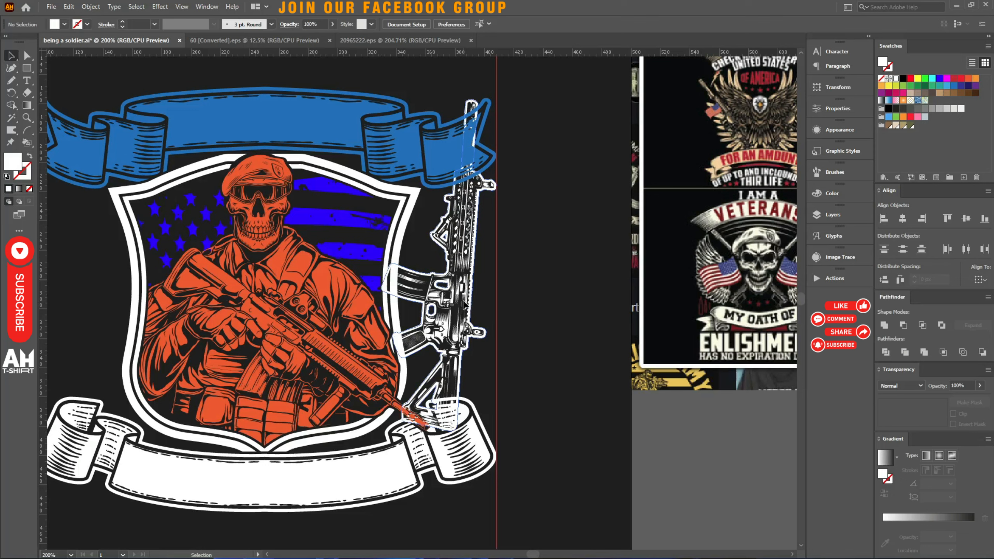
# Raise the upright rifle slightly to about Y 258 px and fill it green.
pyautogui.moveTo(463, 302); pyautogui.dragTo(467, 289)
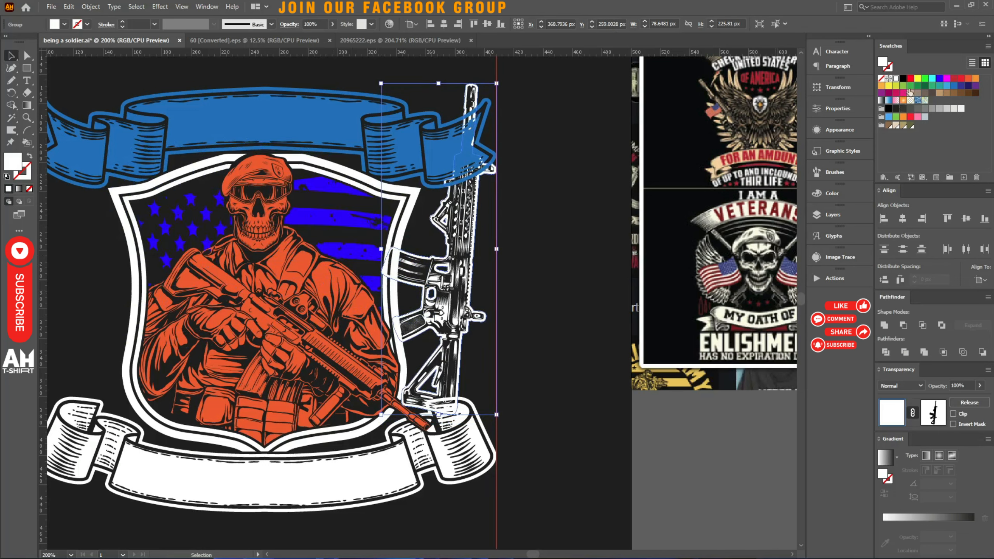
pyautogui.click(918, 86)
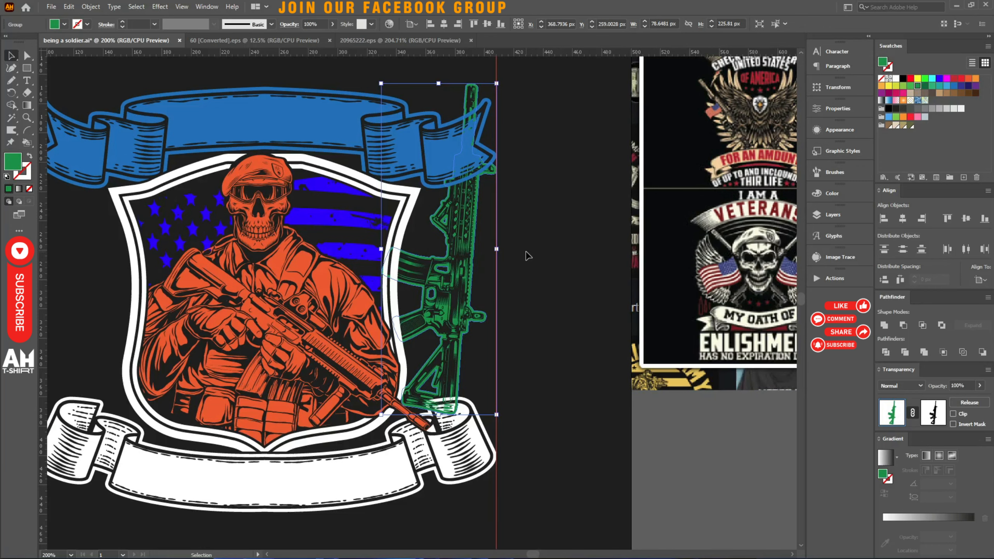
pyautogui.press('a')
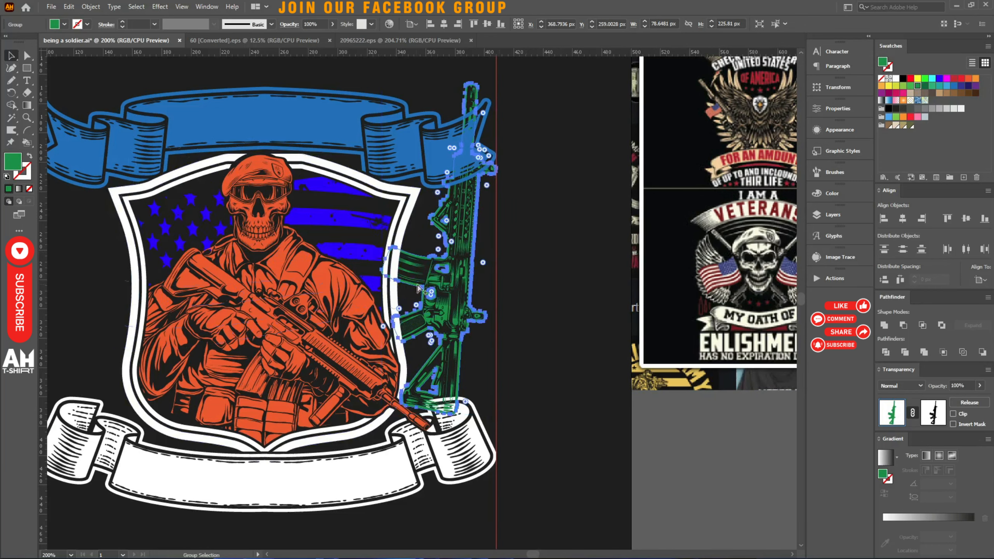
pyautogui.scroll(1, 445, 274)
pyautogui.press('v')
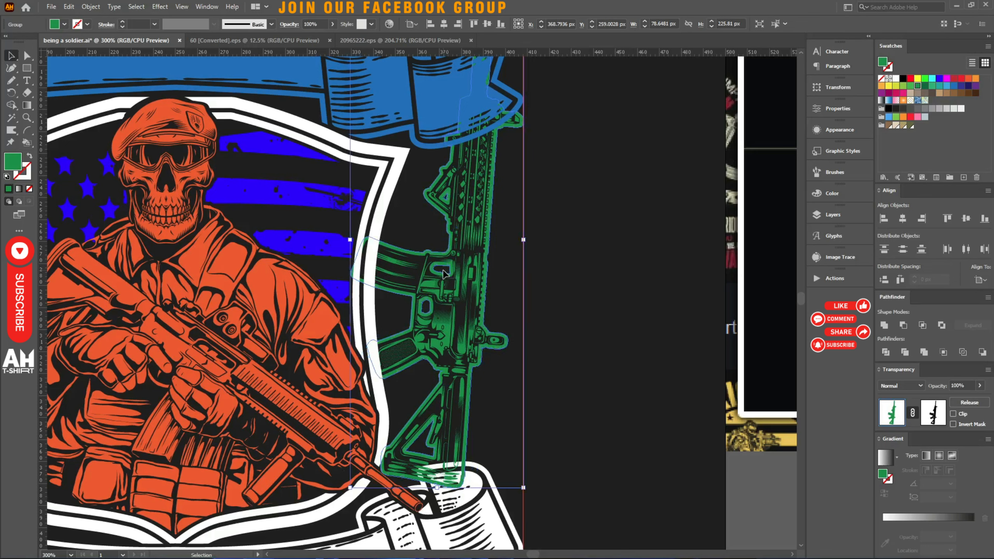
pyautogui.press('Up')
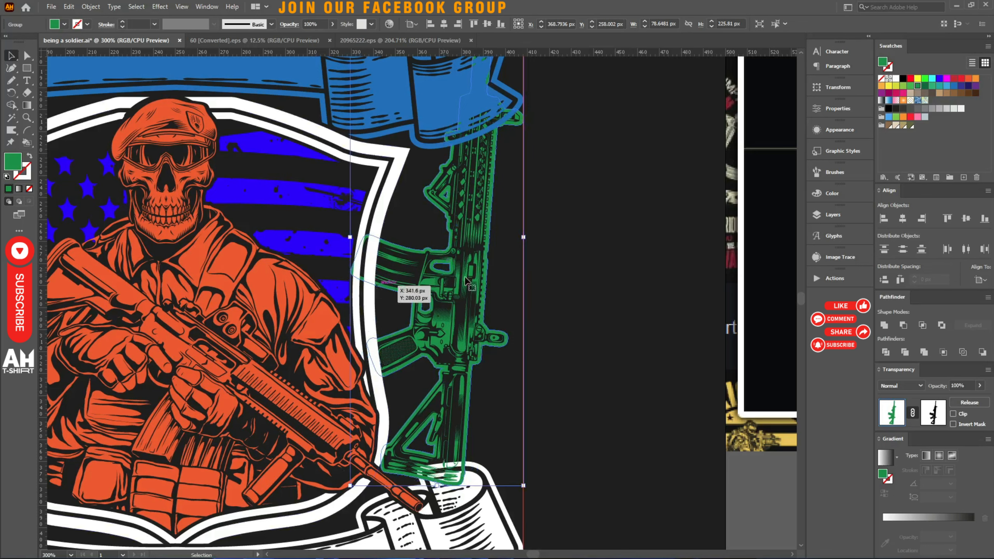
pyautogui.press('ctrl')
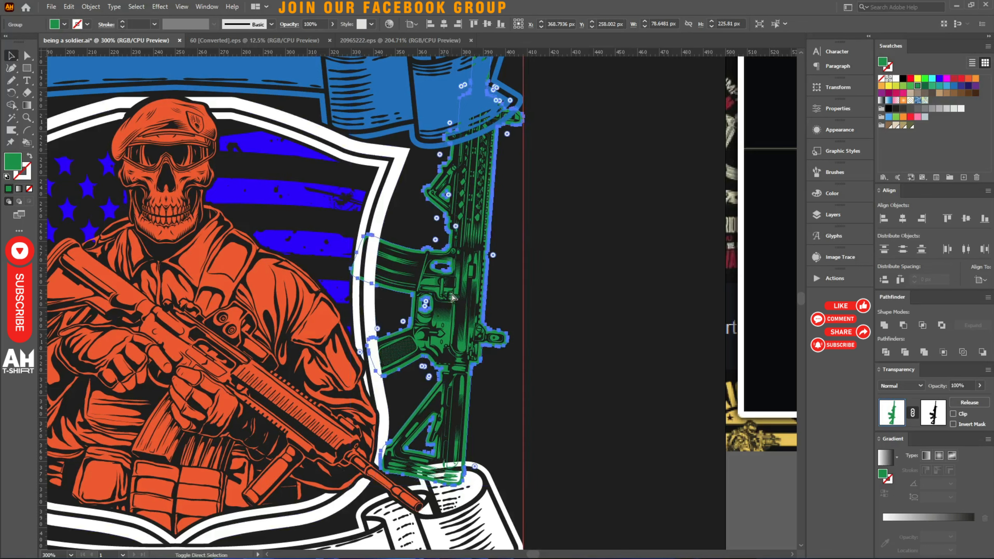
# Create an offset path around the green upright rifle's outline and cut the offset copy.
pyautogui.hotkey('alt', 'o')
pyautogui.press('p')
pyautogui.press('o')
pyautogui.press('Return')
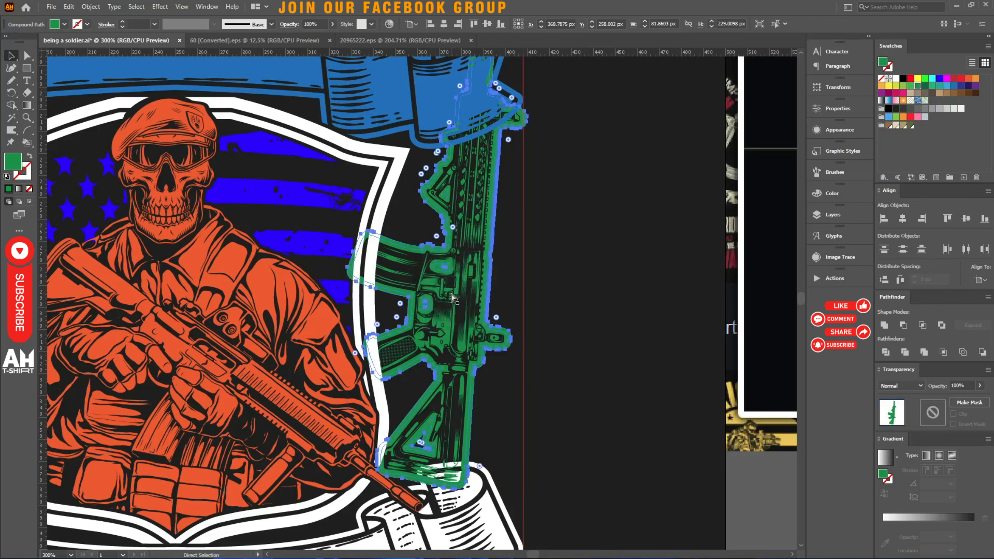
# Add an opacity mask to the soldier and shield group with Clip turned off.
pyautogui.click(391, 232)
pyautogui.click(385, 217)
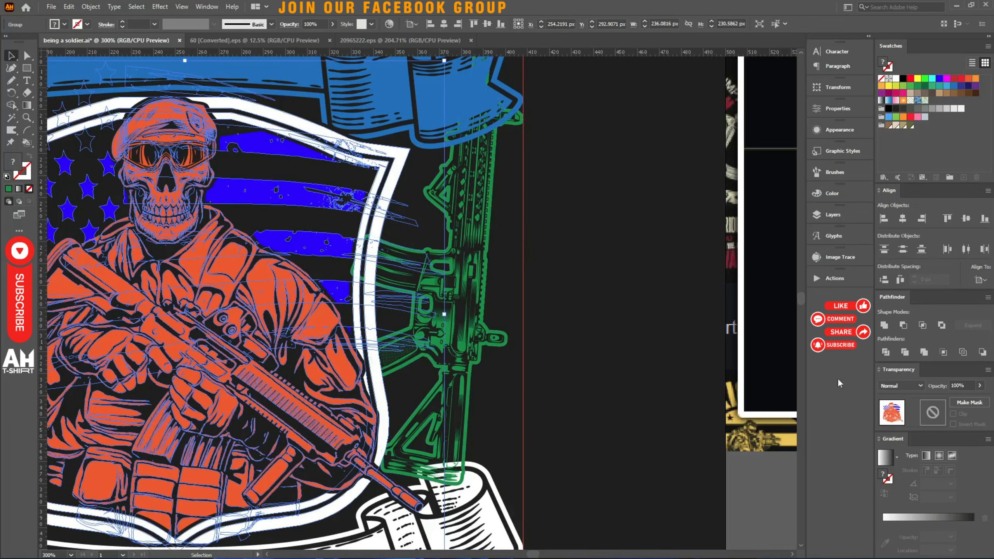
pyautogui.click(964, 403)
pyautogui.click(952, 414)
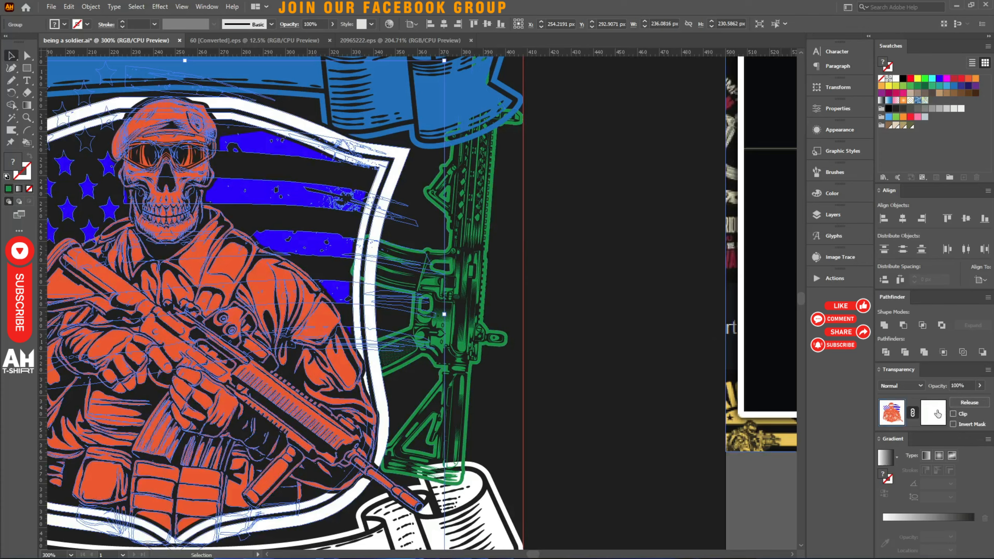
# Paste the rifle's offset outline in place inside the soldier group's opacity mask, fill it black, unite it and return to the artwork.
pyautogui.click(933, 412)
pyautogui.hotkey('ctrl', 'f')
pyautogui.click(902, 83)
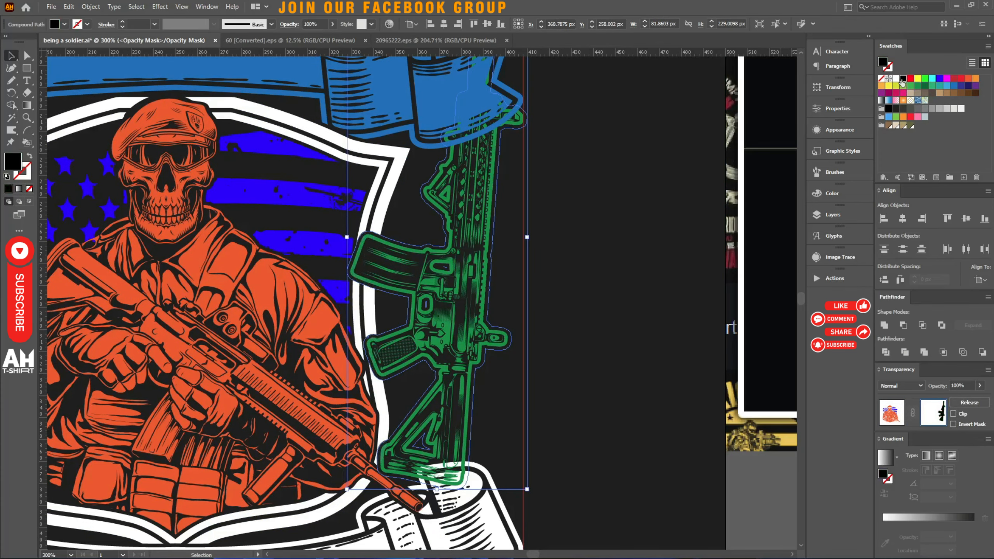
pyautogui.click(884, 324)
pyautogui.click(890, 422)
# In the soldier group's opacity mask, erase the edge of the rifle cutout that overlaps the soldier's gun barrel, and return to the artwork.
pyautogui.scroll(3, 381, 476)
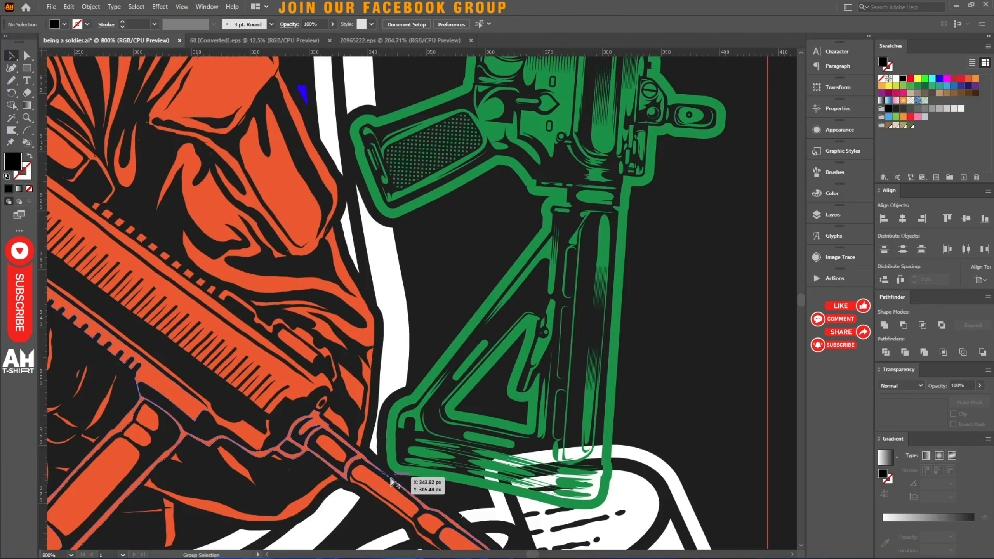
pyautogui.click(399, 386)
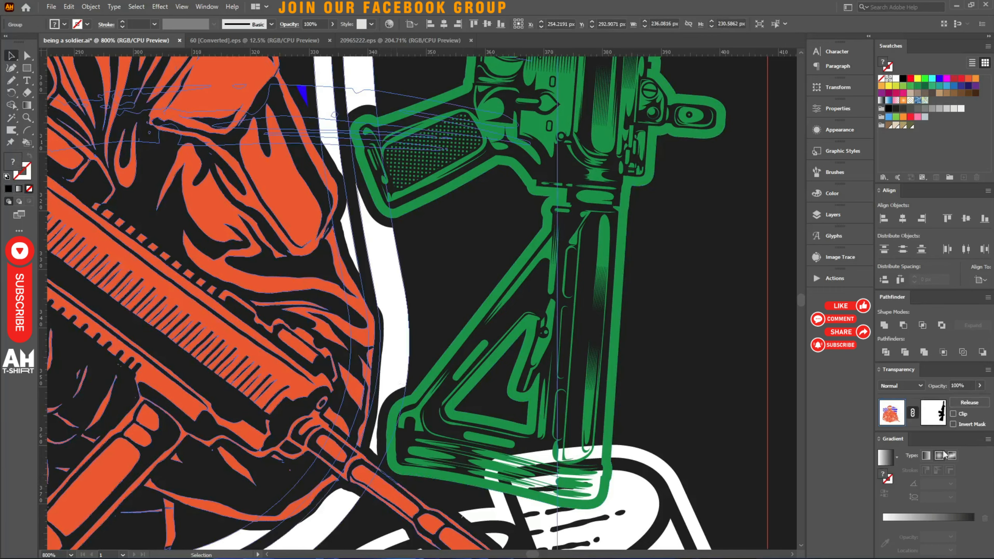
pyautogui.click(931, 412)
pyautogui.scroll(-1, 421, 450)
pyautogui.hotkey('shift', 'e')
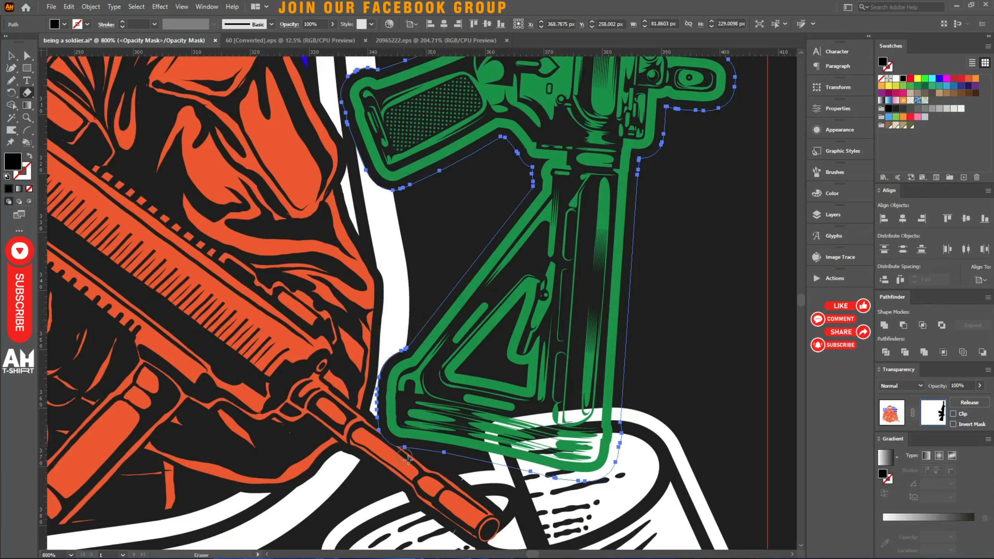
pyautogui.moveTo(408, 460)
pyautogui.mouseDown()
pyautogui.moveTo(351, 428)
pyautogui.moveTo(417, 465)
pyautogui.mouseUp()
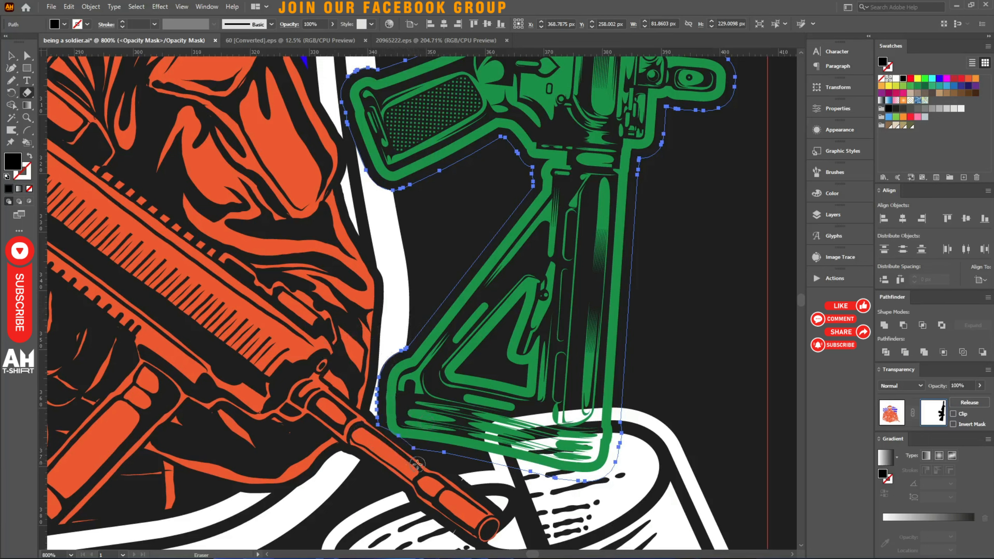
pyautogui.click(887, 410)
pyautogui.press('v')
pyautogui.click(789, 438)
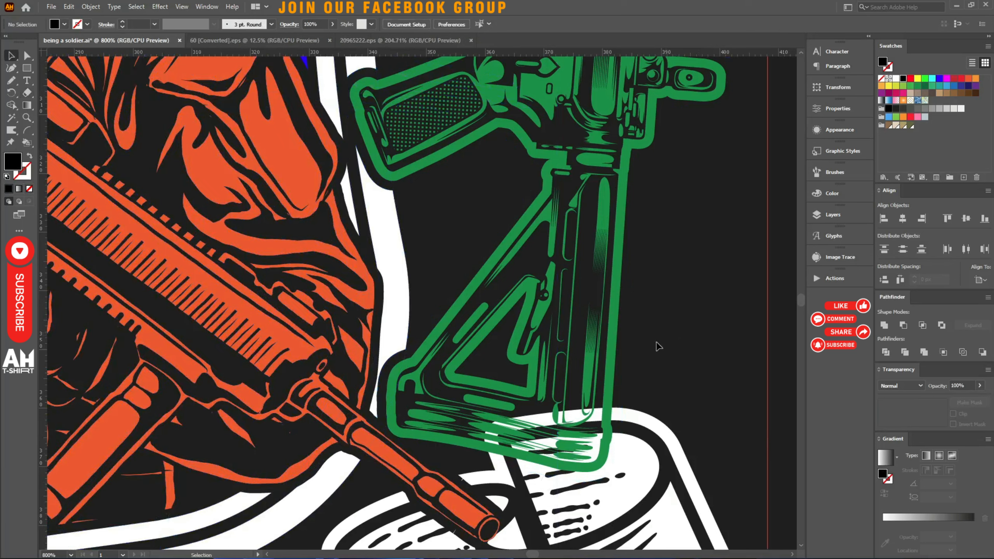
# Create an offset path around the lower banner's outline and cut the offset copy.
pyautogui.scroll(-4, 668, 405)
pyautogui.press('a')
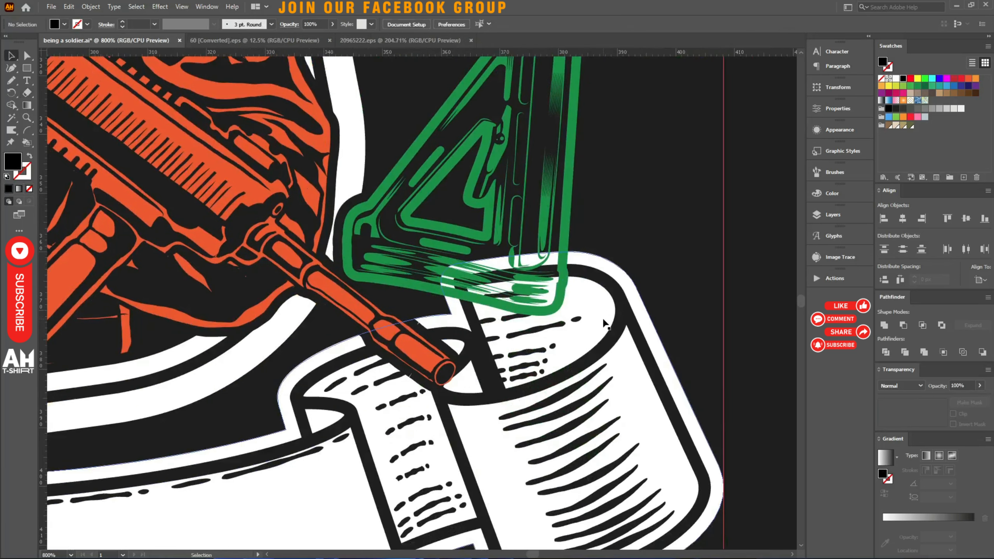
pyautogui.click(601, 318)
pyautogui.hotkey('alt', 'o')
pyautogui.press('p')
pyautogui.press('o')
pyautogui.press('Return')
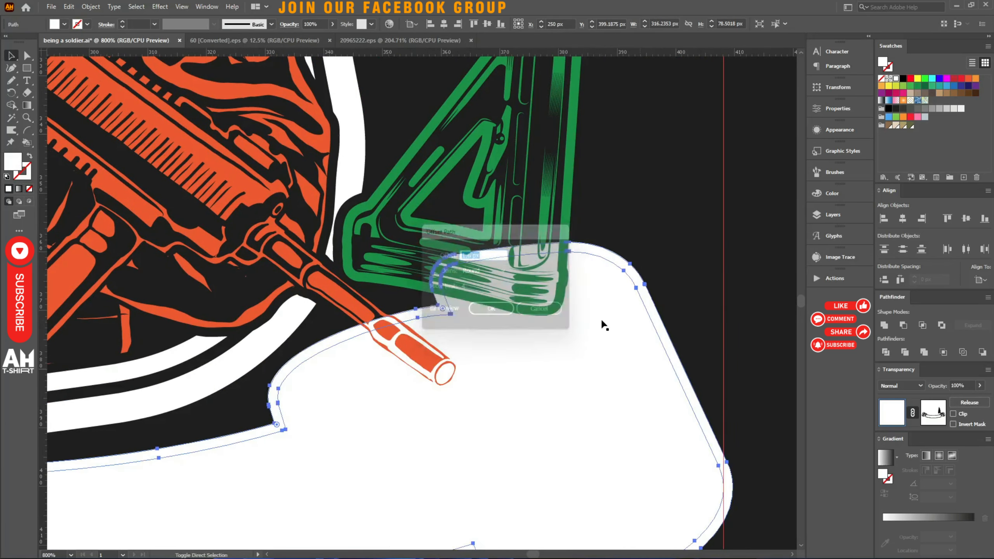
pyautogui.press('v')
pyautogui.hotkey('ctrl', 'shift', 'a')
pyautogui.hotkey('ctrl', 'shift', '[')
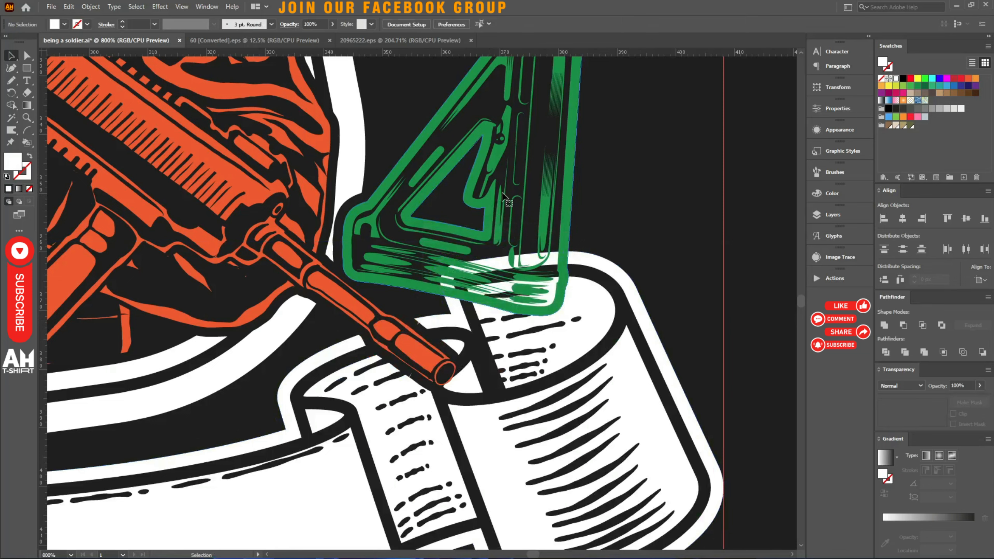
# Paste the banner's offset outline in place inside the upright rifle's opacity mask, fill it black and return to the artwork.
pyautogui.click(504, 198)
pyautogui.click(936, 415)
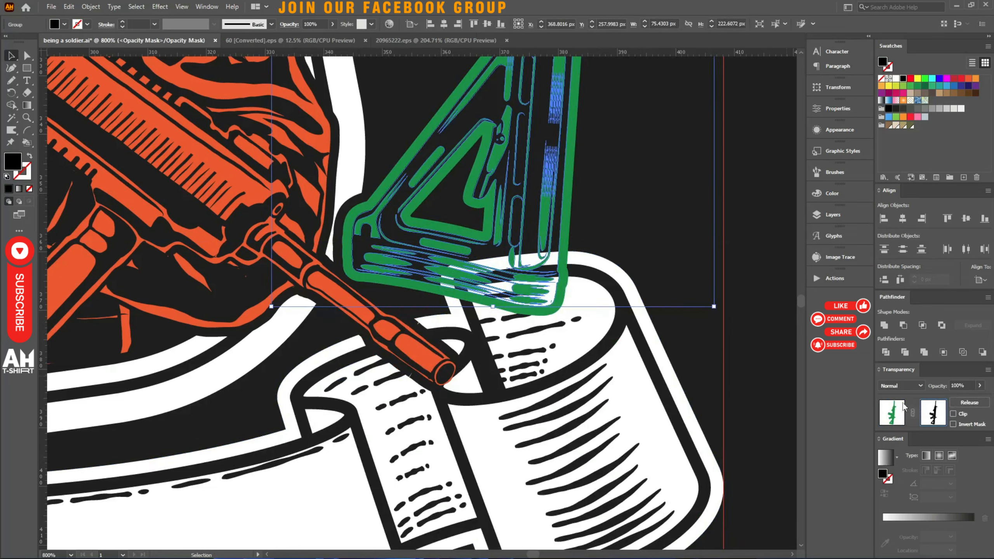
pyautogui.click(903, 78)
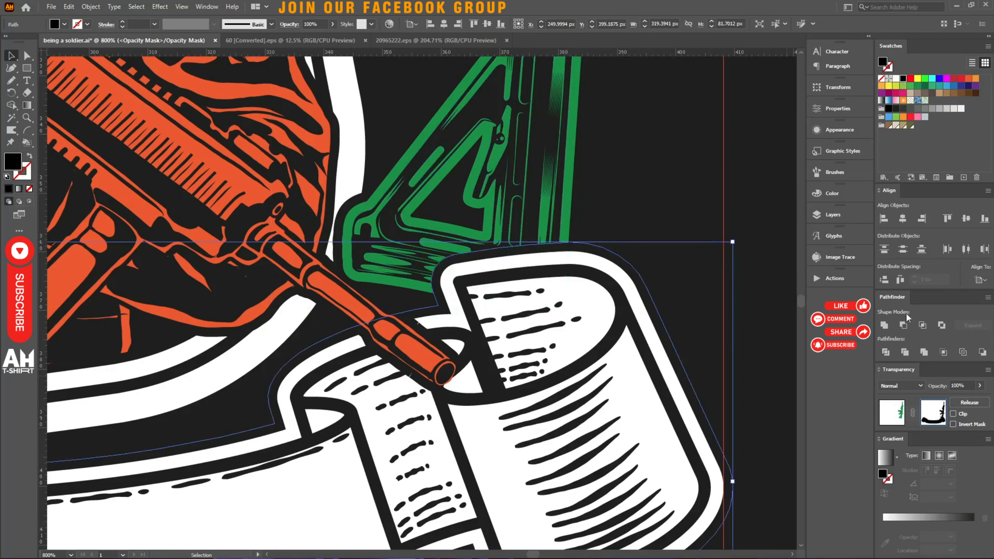
pyautogui.click(893, 409)
pyautogui.click(660, 195)
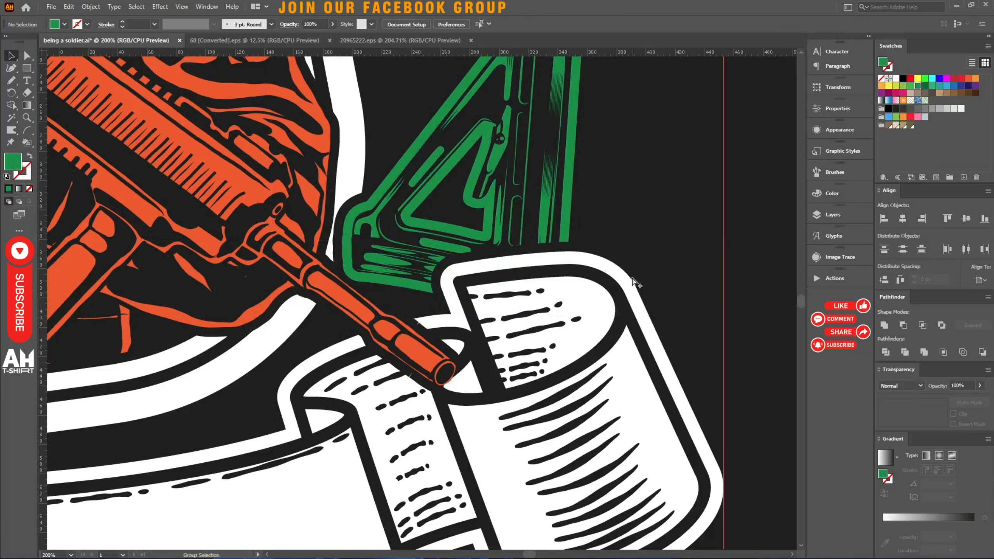
# Offset the upright rifle's outline again and cut the resulting path for reuse on the blue upper banner.
pyautogui.hotkey('ctrl', '0')
pyautogui.scroll(3, 630, 317)
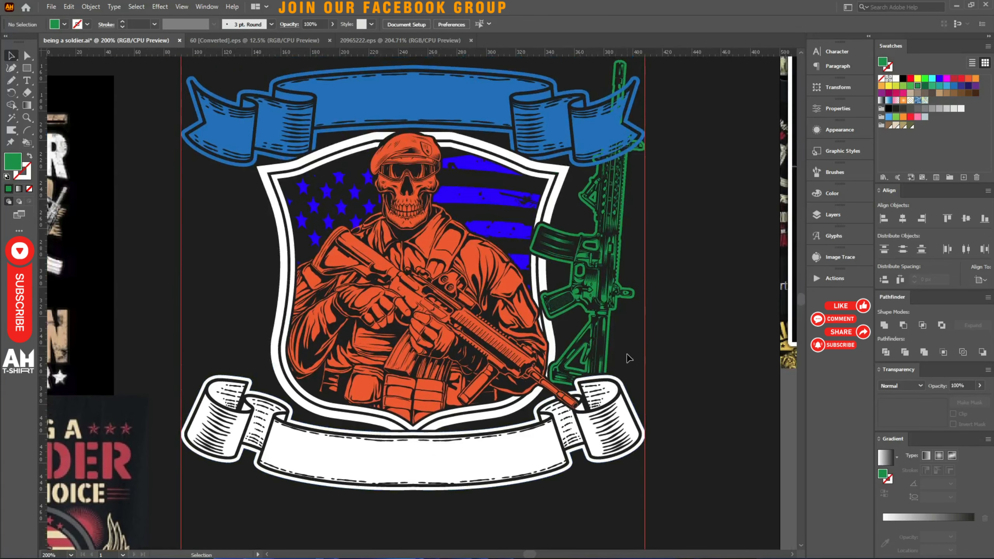
pyautogui.scroll(3, 629, 358)
pyautogui.hscroll(2, 629, 358)
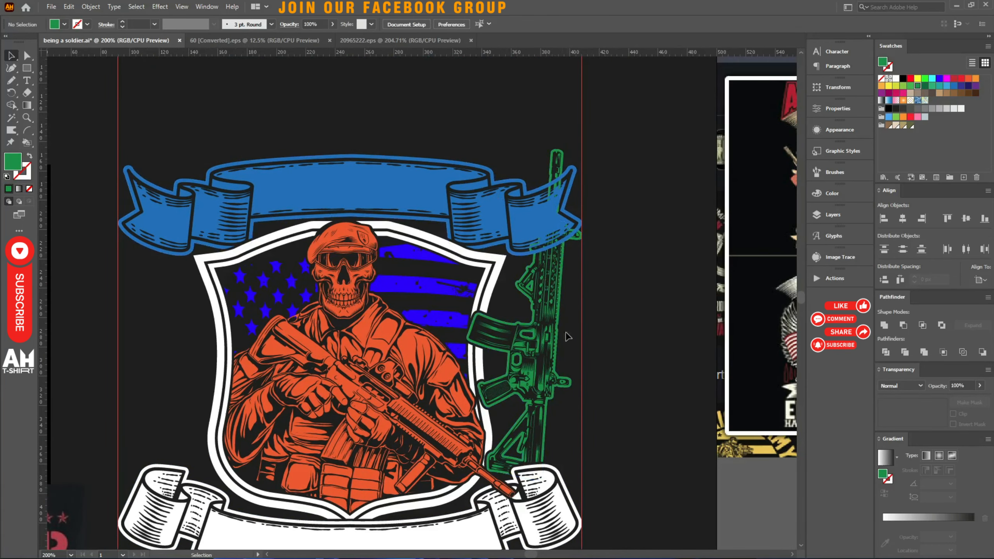
pyautogui.click(561, 316)
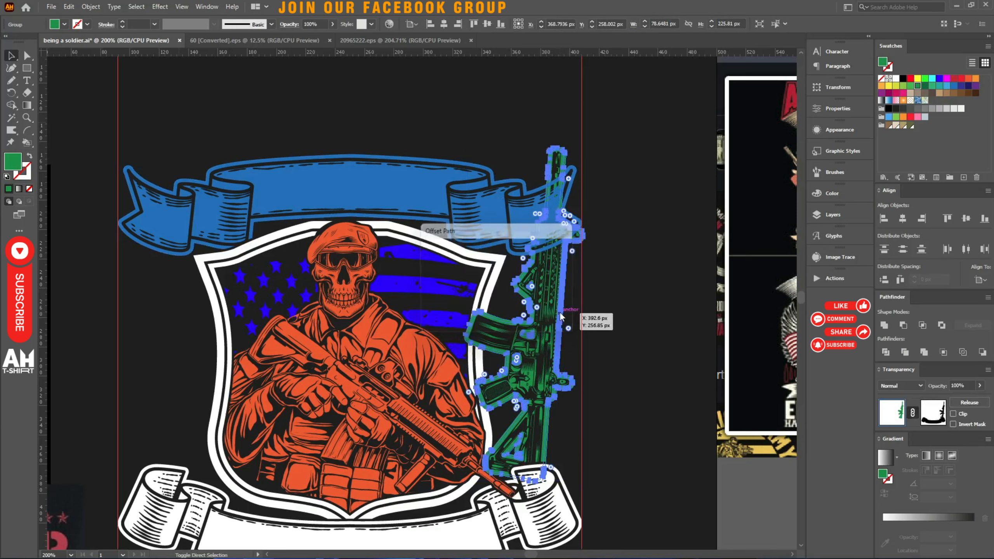
# Paste the rifle's offset outline in place inside the blue upper banner's opacity mask, fill it black and return to the artwork.
pyautogui.click(511, 215)
pyautogui.click(505, 205)
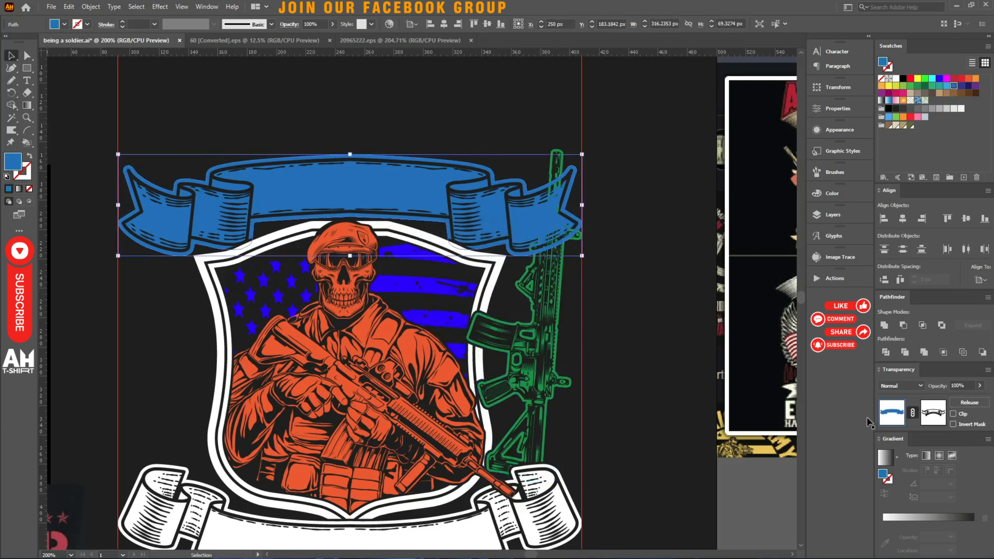
pyautogui.click(935, 411)
pyautogui.hotkey('ctrl', 'f')
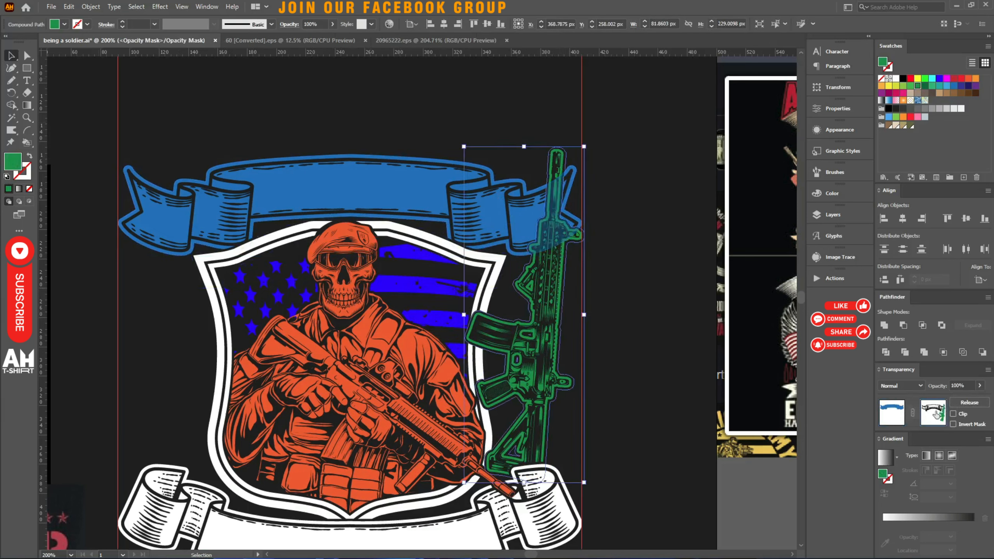
pyautogui.click(903, 79)
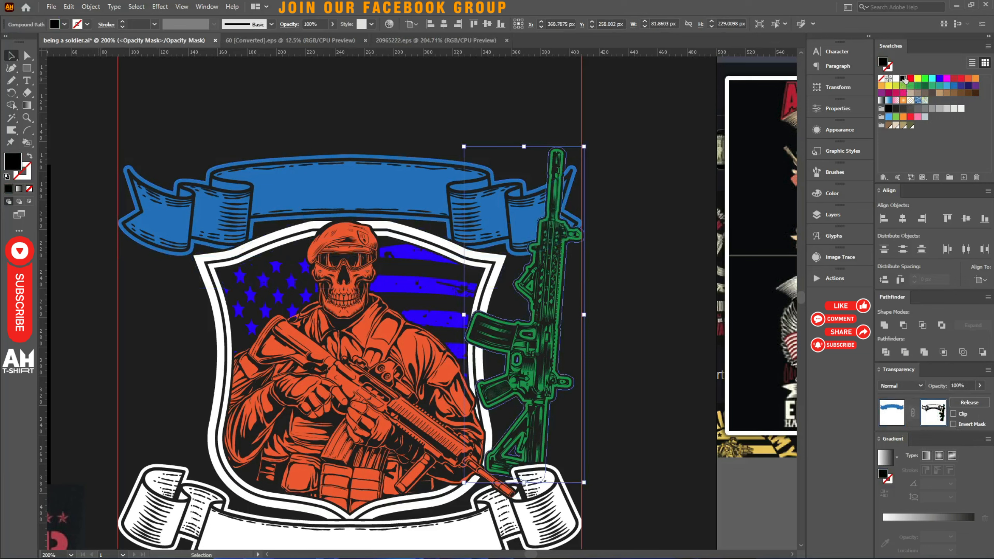
pyautogui.click(892, 415)
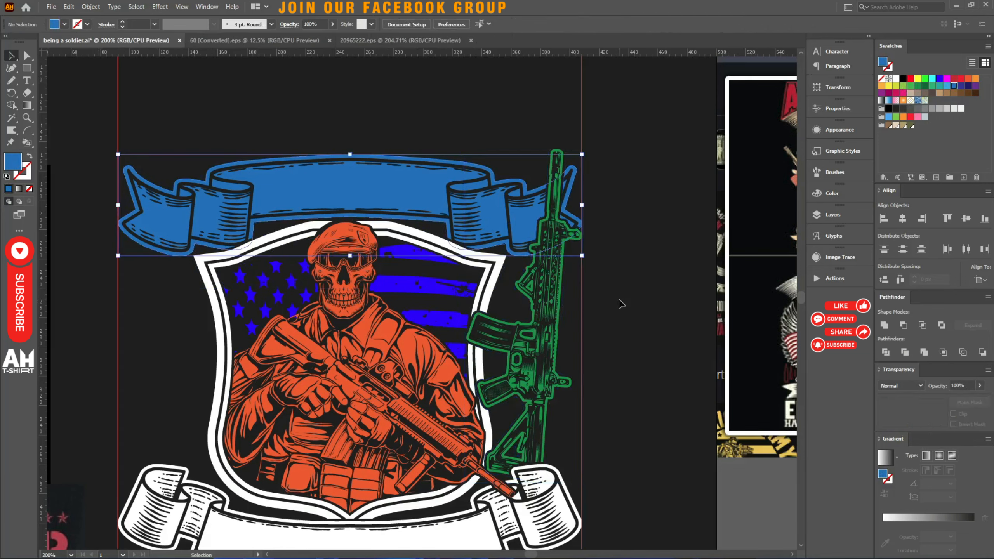
pyautogui.click(610, 314)
# Reflect a copy of the upright rifle and align it to the lower banner's left edge.
pyautogui.click(545, 343)
pyautogui.press('o')
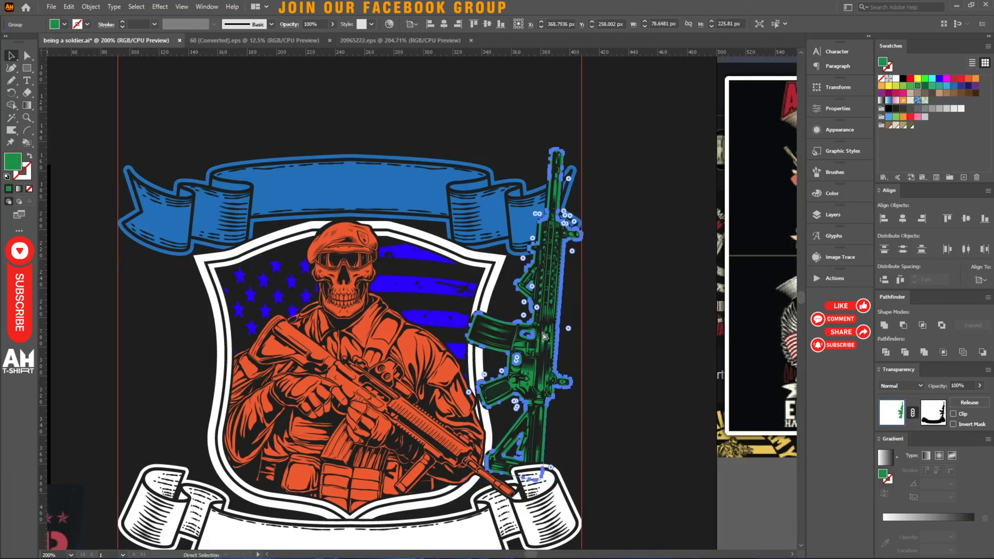
pyautogui.press('Return')
pyautogui.click(444, 350)
pyautogui.keyDown('shift'); pyautogui.click(217, 511); pyautogui.keyUp('shift')
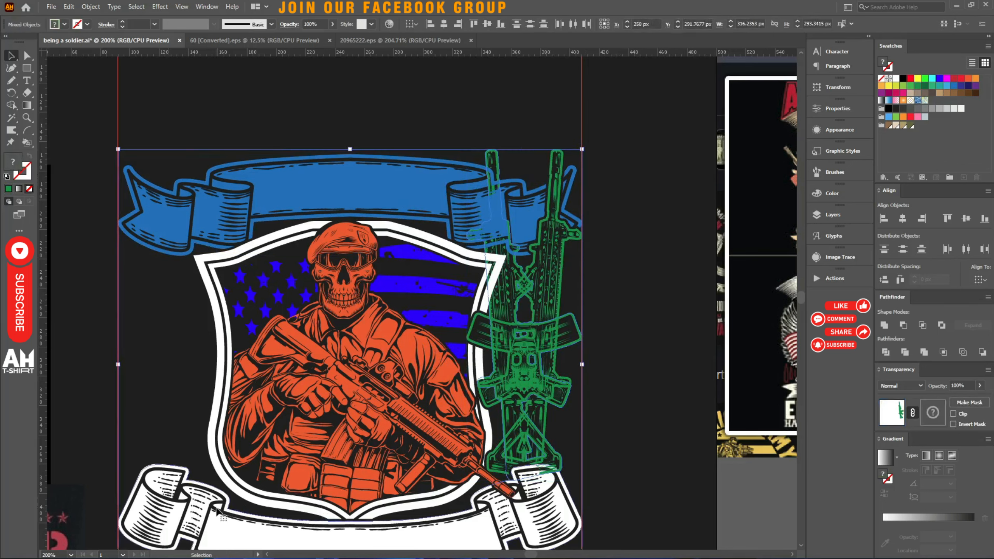
pyautogui.click(436, 24)
pyautogui.click(411, 79)
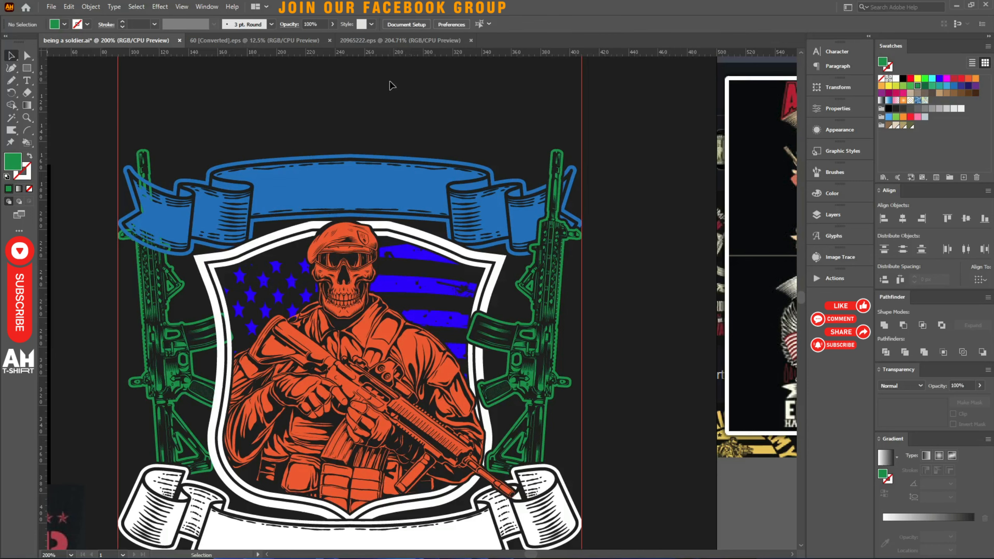
# Create an offset path around the mirrored left rifle's outline and cut the offset copy.
pyautogui.scroll(-2, 548, 274)
pyautogui.click(549, 268)
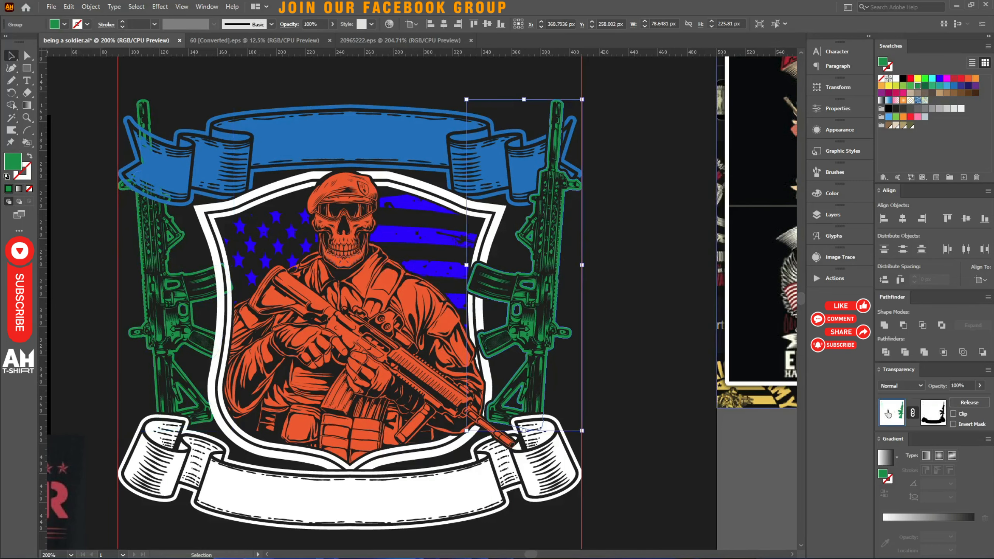
pyautogui.click(155, 335)
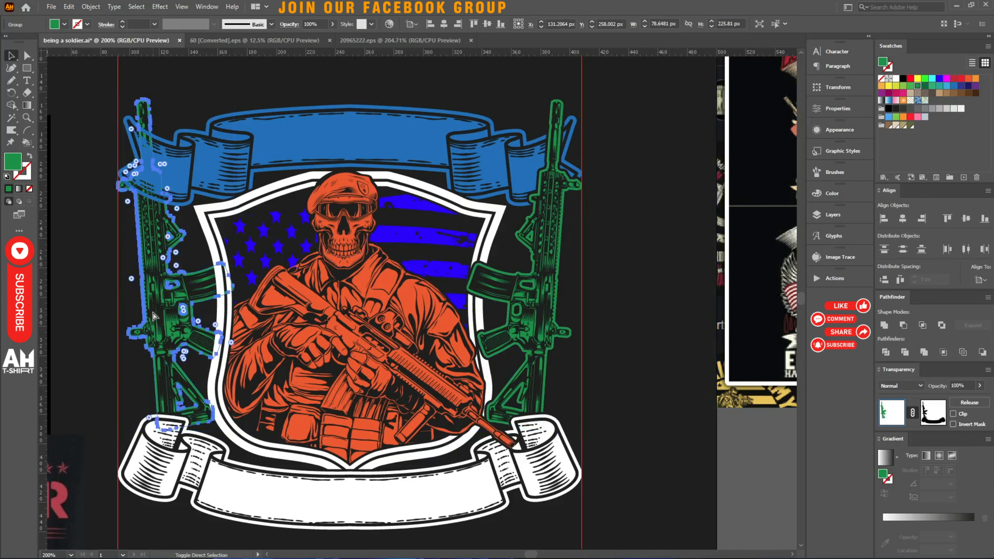
pyautogui.hotkey('ctrl', 'shift', 'o')
pyautogui.press('Return')
pyautogui.hotkey('ctrl', 'x')
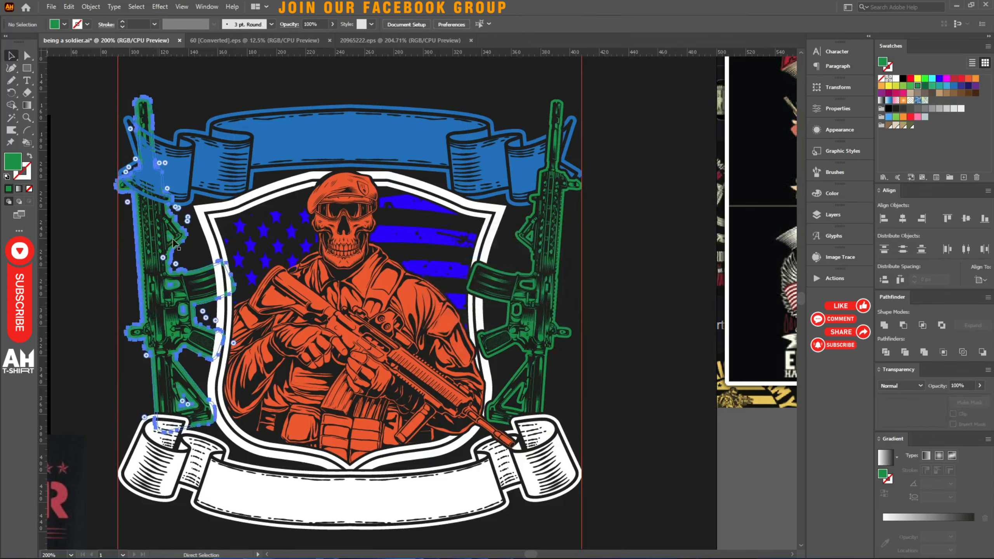
pyautogui.press('v')
# Paste the left rifle's offset outline in place inside the soldier group's opacity mask, fill it black, unite it and return to the artwork.
pyautogui.hotkey('ctrl', 'a')
pyautogui.click(969, 403)
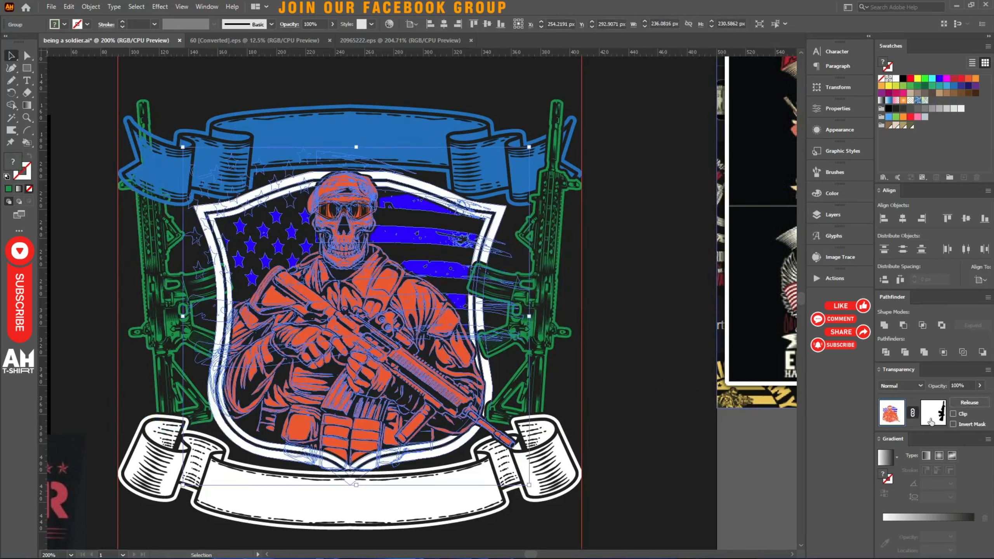
pyautogui.click(933, 413)
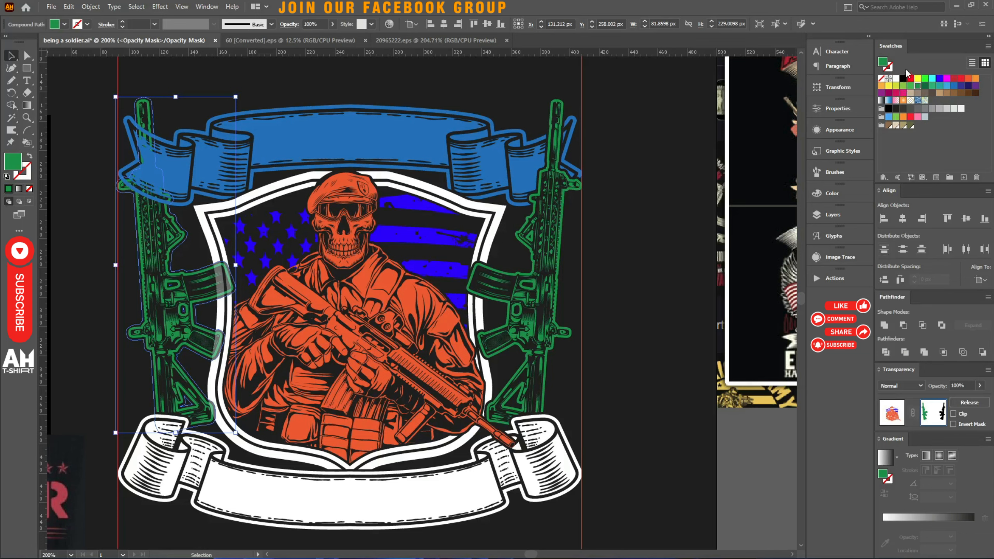
pyautogui.click(903, 79)
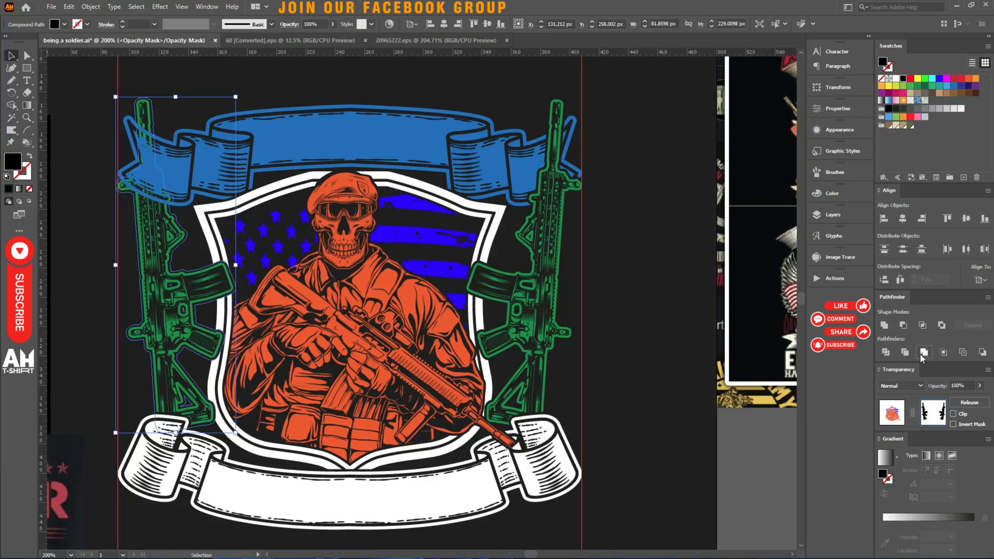
pyautogui.click(892, 411)
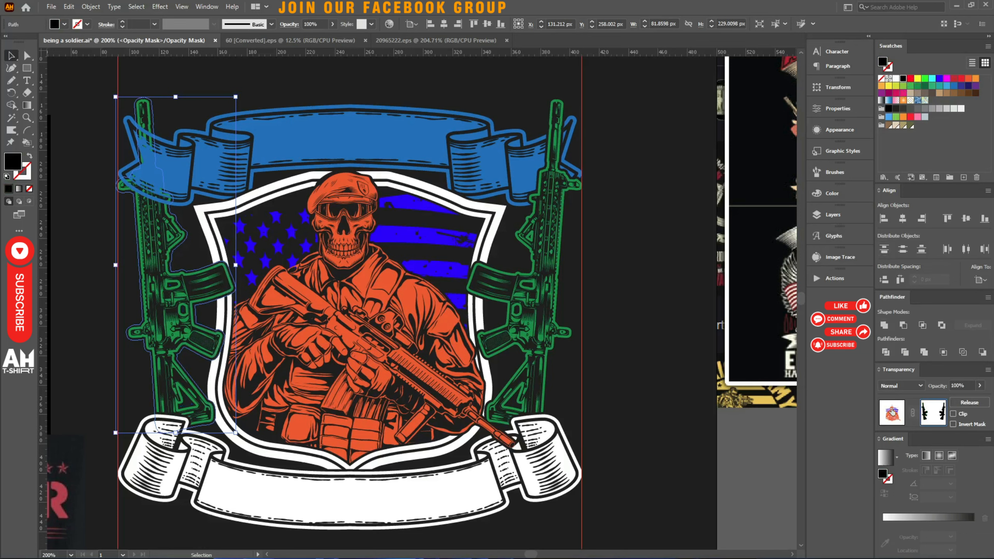
pyautogui.click(655, 455)
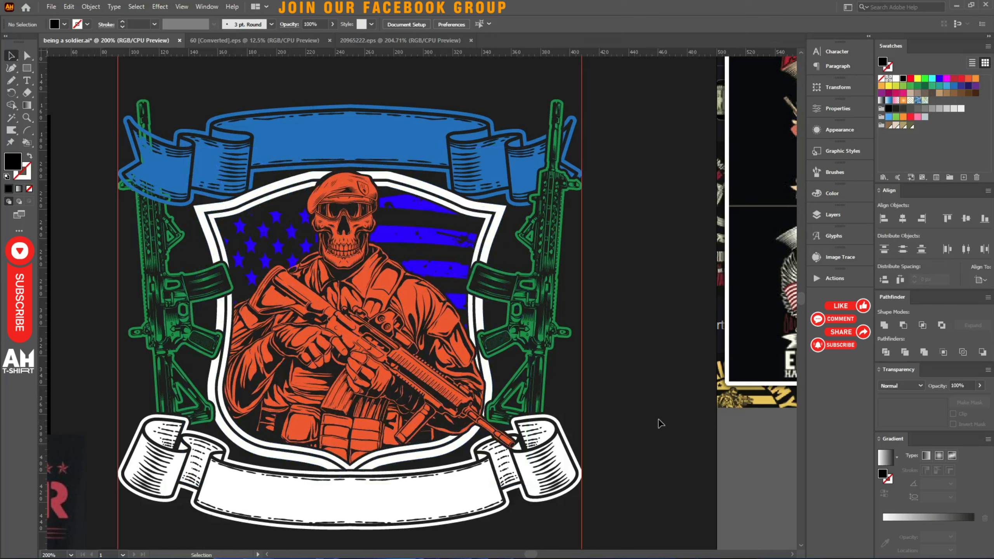
# Create an offset path around the left rifle's outline and cut the offset copy.
pyautogui.click(151, 229)
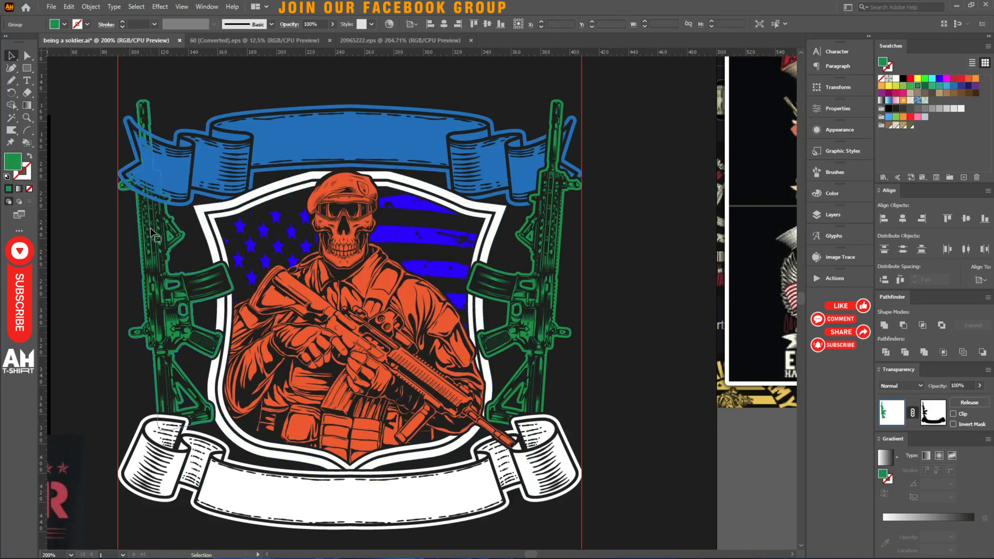
pyautogui.hotkey('ctrl', 'shift', 'o')
pyautogui.press('Return')
pyautogui.hotkey('ctrl', 'shift', 'a')
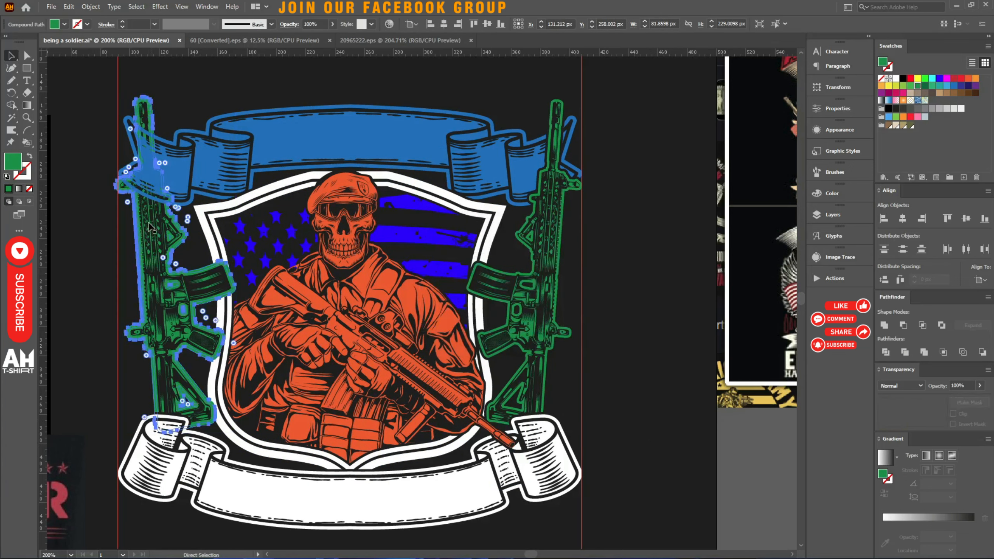
# Paste the left rifle's offset outline in place inside the blue upper banner's opacity mask, fill it black and return to the artwork.
pyautogui.click(243, 161)
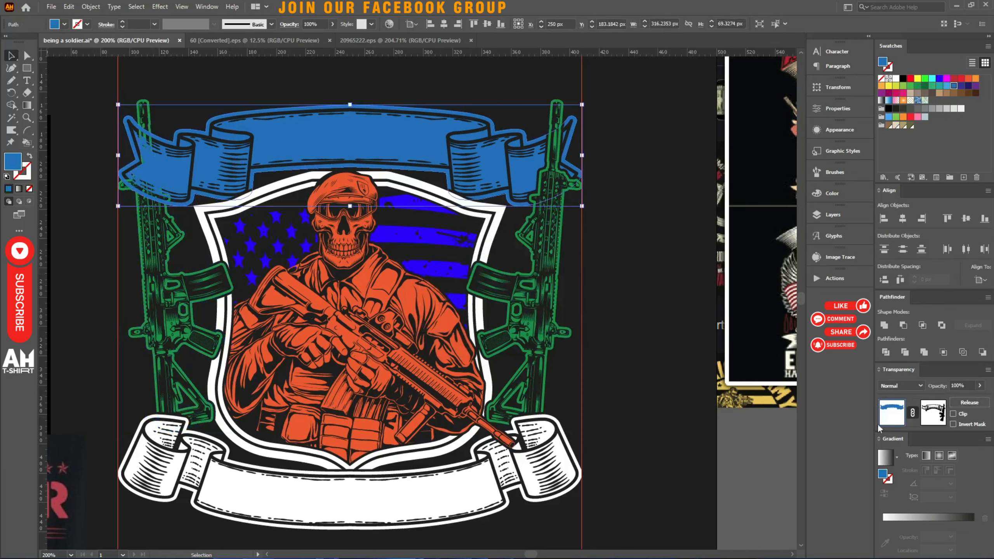
pyautogui.click(926, 412)
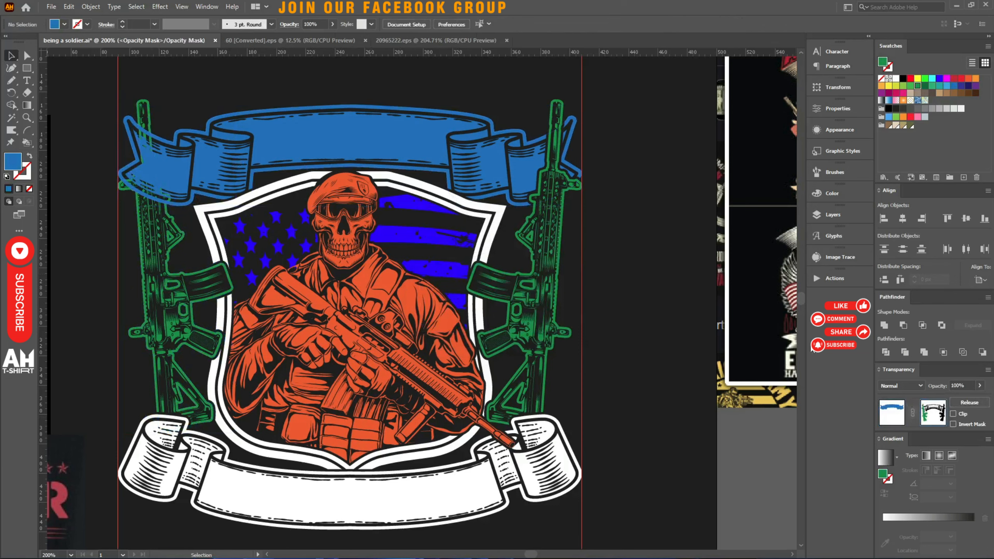
pyautogui.hotkey('ctrl', 'f')
pyautogui.click(902, 79)
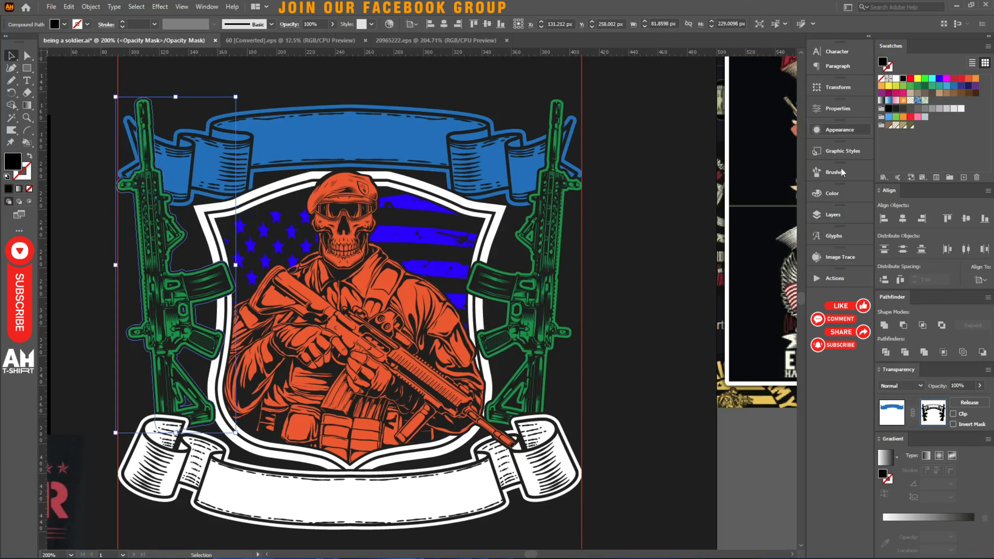
pyautogui.click(593, 376)
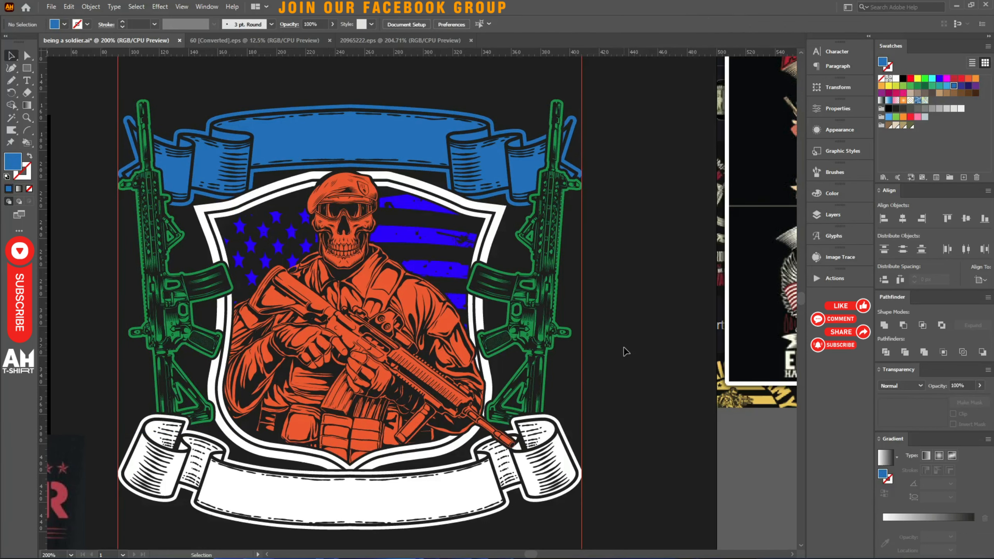
pyautogui.scroll(-2, 616, 314)
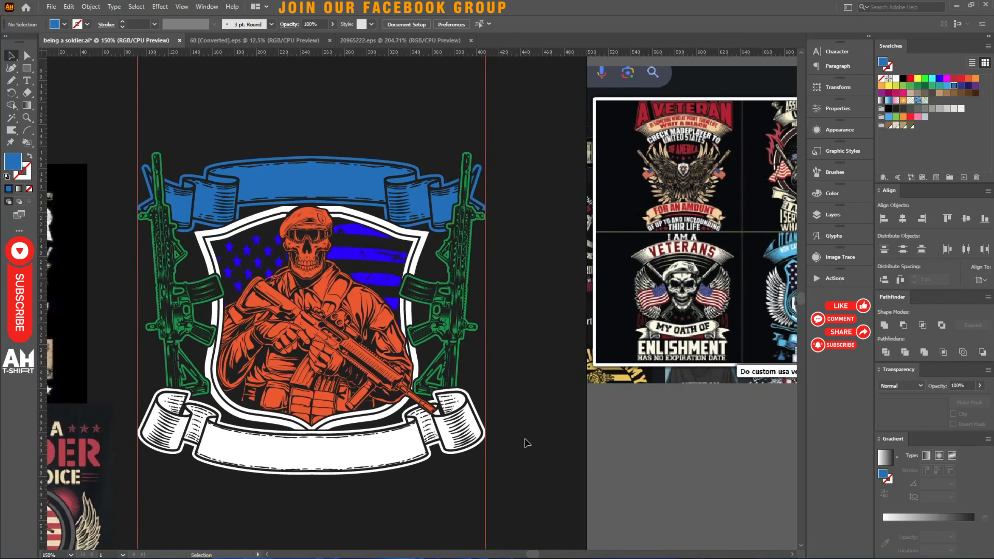
# Group the whole soldier emblem with its banners and rifles, and save the document.
pyautogui.moveTo(515, 472); pyautogui.dragTo(140, 151)
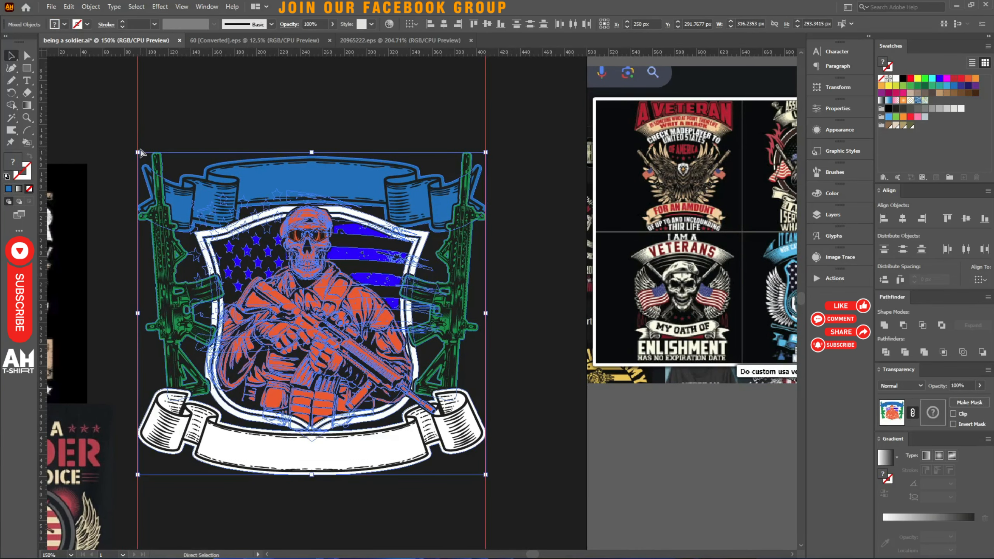
pyautogui.hotkey('ctrl', 'g')
pyautogui.click(285, 143)
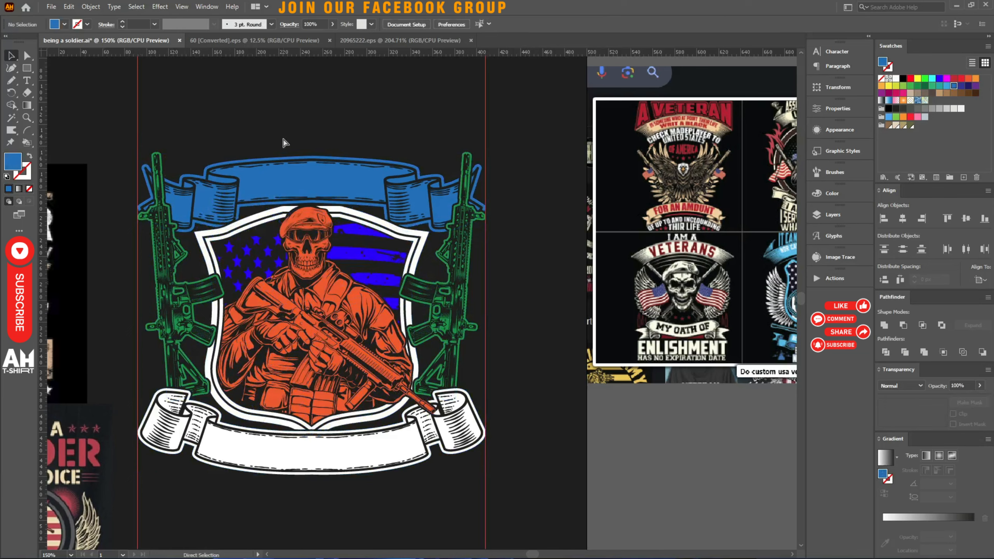
pyautogui.hotkey('ctrl', 's')
pyautogui.scroll(-2, 295, 147)
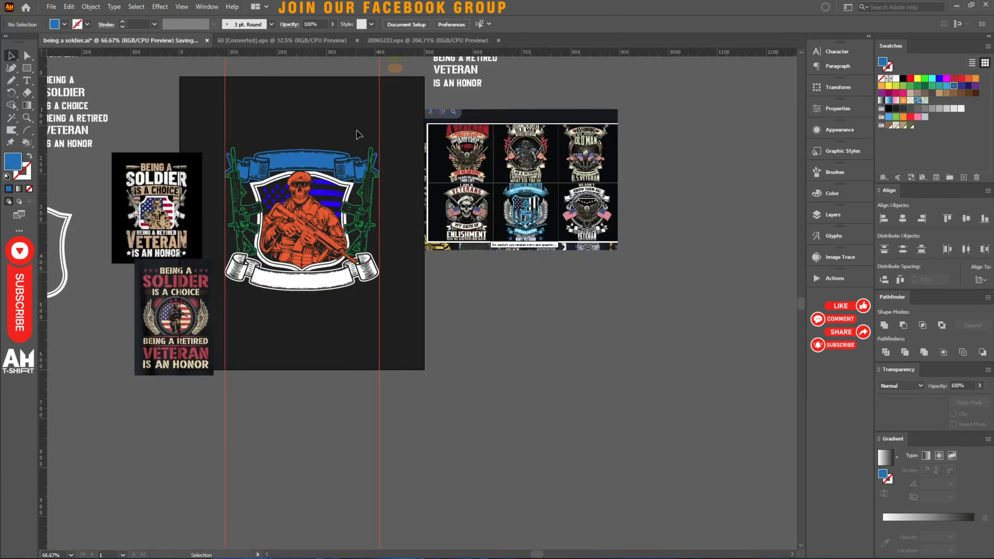
# Move the reference image farther from the artboard and bring the block of slogan lines beside the emblem.
pyautogui.moveTo(358, 135); pyautogui.dragTo(383, 258)
pyautogui.moveTo(503, 282); pyautogui.dragTo(599, 325)
pyautogui.scroll(2, 505, 305)
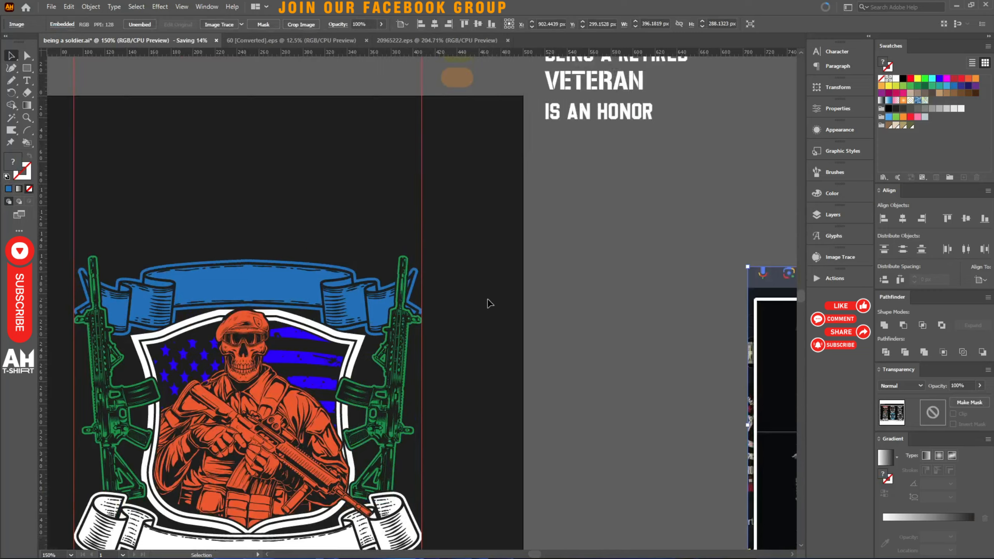
pyautogui.scroll(1, 487, 300)
pyautogui.scroll(-6, 487, 300)
pyautogui.moveTo(486, 278); pyautogui.dragTo(508, 431)
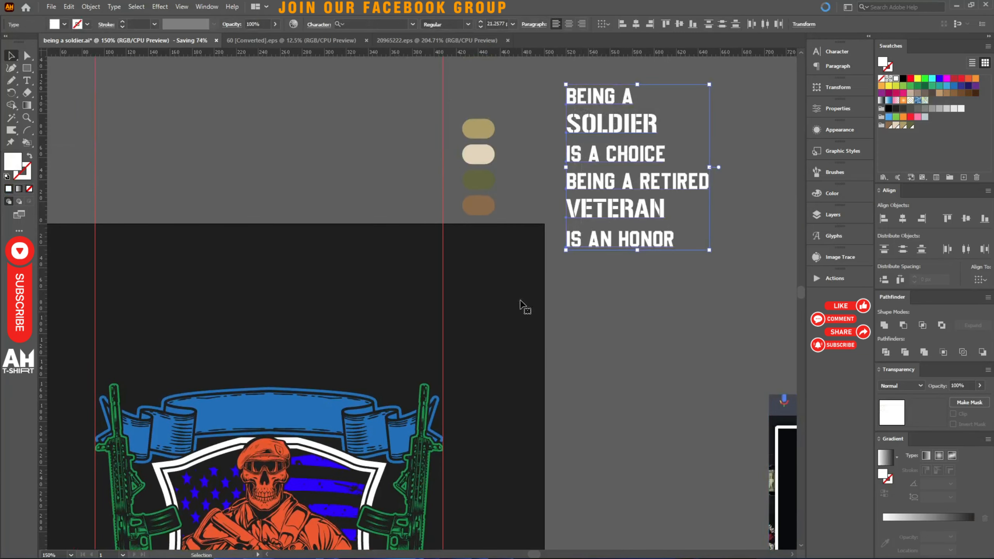
pyautogui.moveTo(614, 118); pyautogui.dragTo(518, 361)
# Place the word SOLDIER above the blue upper banner and convert it to outlines.
pyautogui.moveTo(559, 310); pyautogui.dragTo(317, 291)
pyautogui.click(619, 296)
pyautogui.rightClick(337, 354)
pyautogui.click(376, 377)
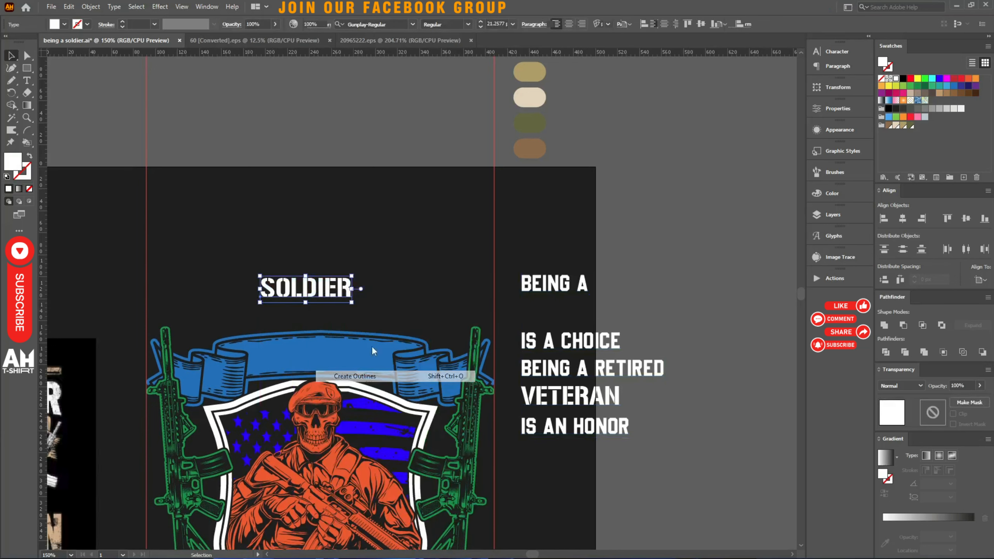
# Center SOLDIER horizontally on the artboard and scale it to span both vertical guides, about 316 px wide.
pyautogui.click(443, 24)
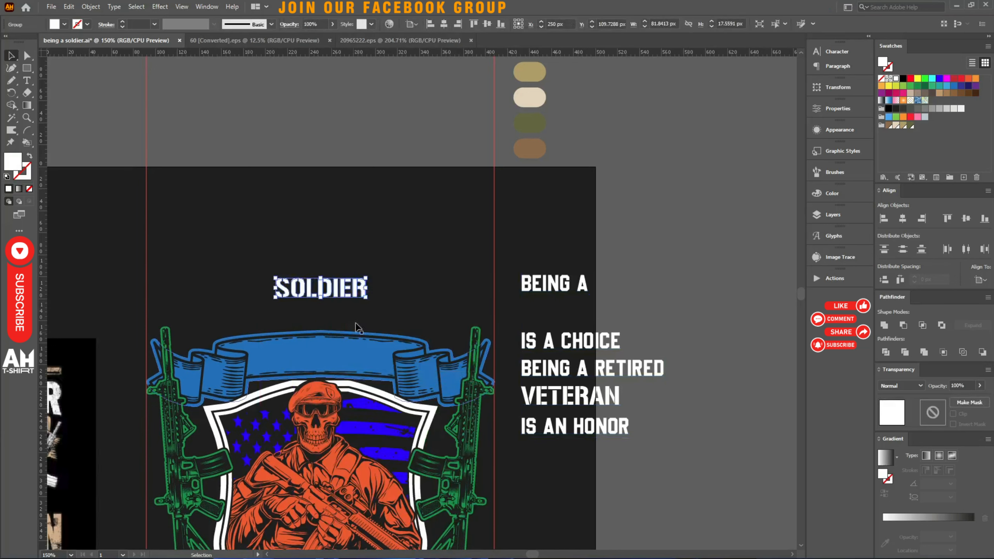
pyautogui.moveTo(368, 288); pyautogui.dragTo(495, 283)
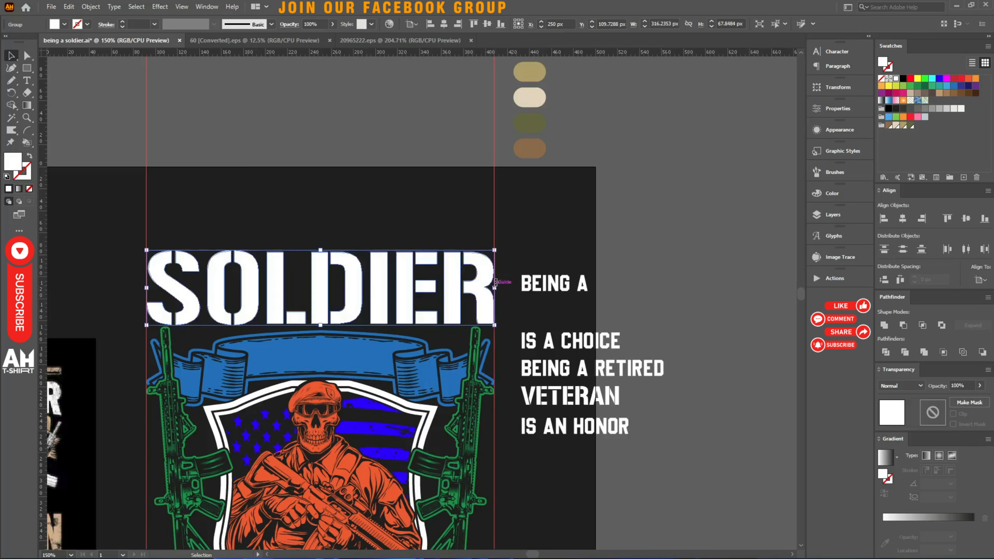
pyautogui.scroll(-2, 498, 276)
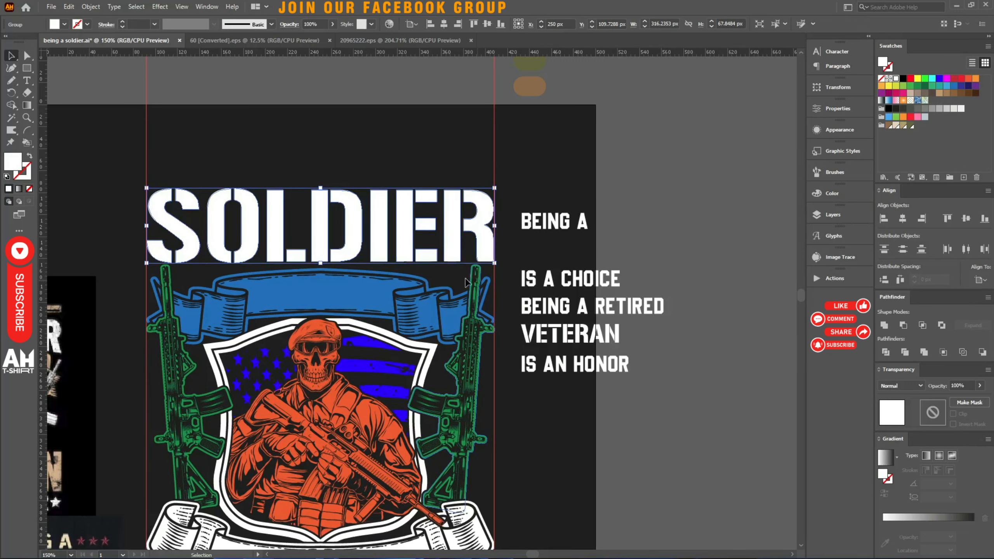
# Isolate the SOLDIER group and stretch the letters S and R downward to about 95 px tall.
pyautogui.doubleClick(188, 253)
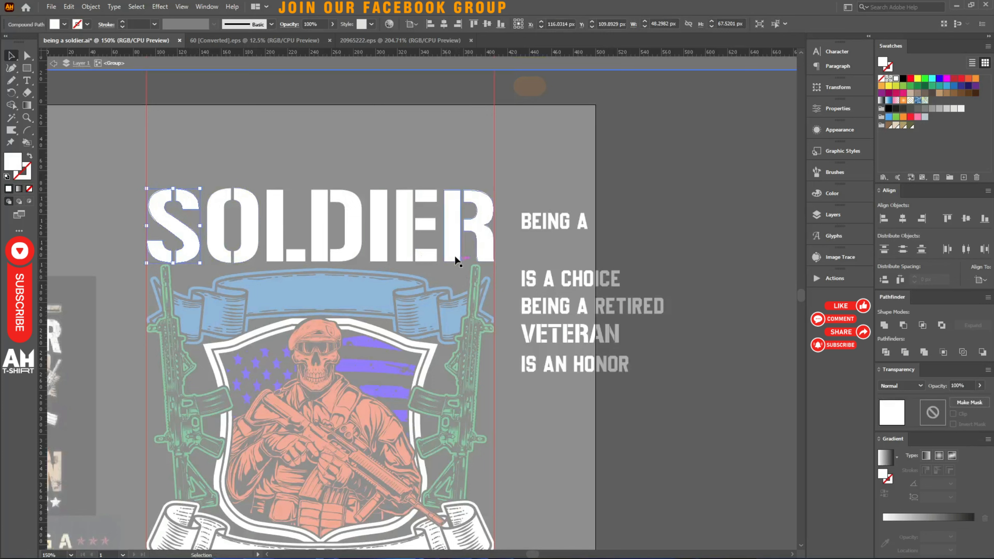
pyautogui.keyDown('shift'); pyautogui.click(453, 255); pyautogui.keyUp('shift')
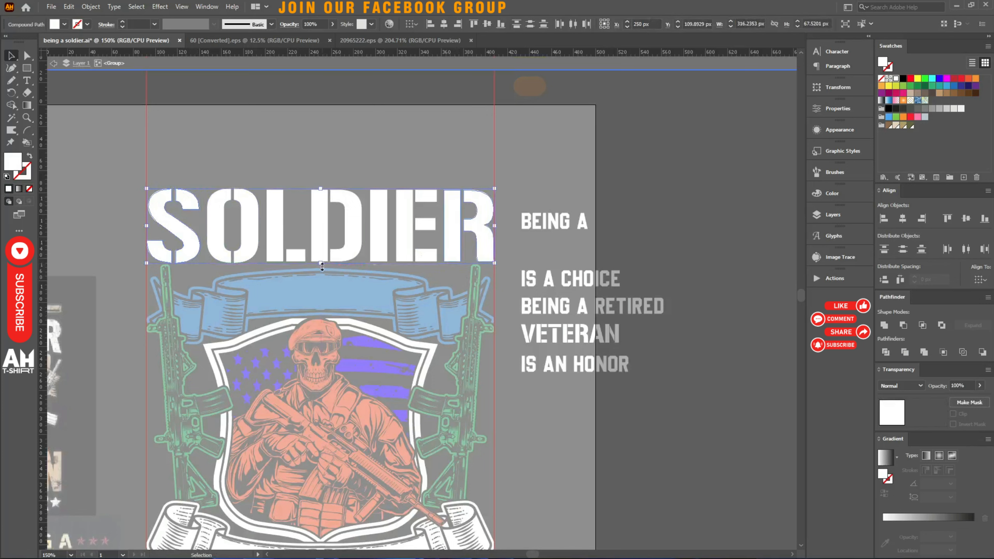
pyautogui.moveTo(320, 265); pyautogui.dragTo(322, 294)
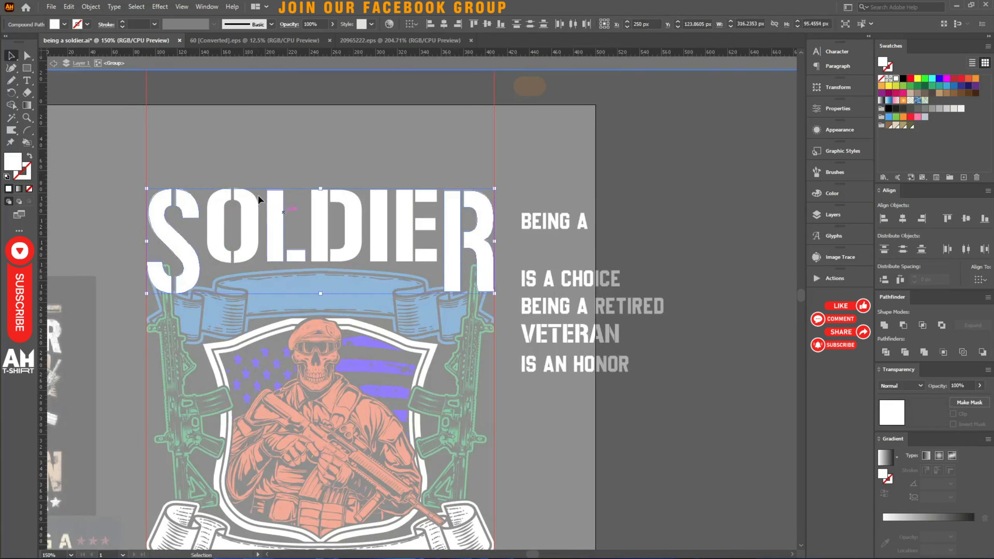
# Lower the tops of the middle letters OLDIE, making them about 55 px tall, and leave isolation mode.
pyautogui.moveTo(220, 173); pyautogui.dragTo(406, 213)
pyautogui.moveTo(323, 189); pyautogui.dragTo(325, 204)
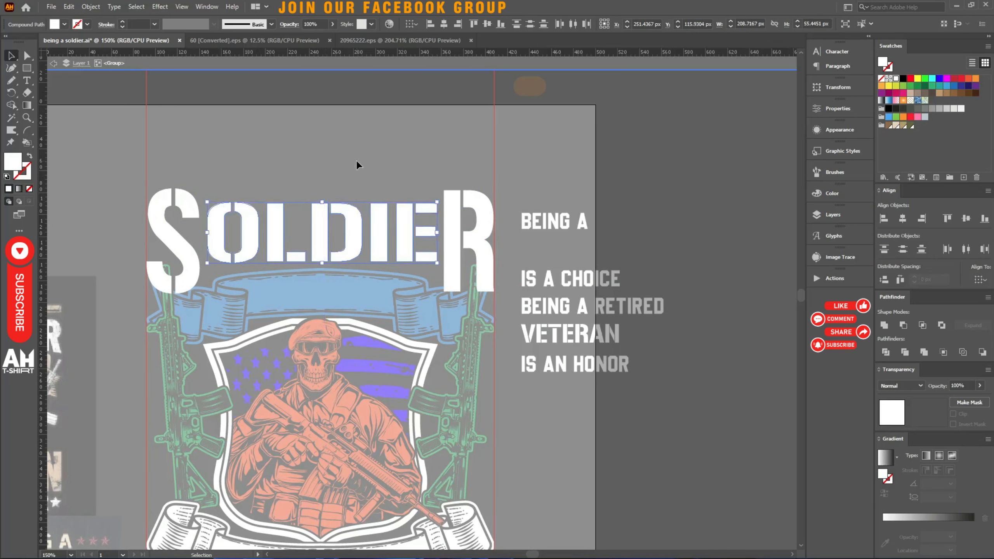
pyautogui.click(356, 160)
pyautogui.doubleClick(340, 151)
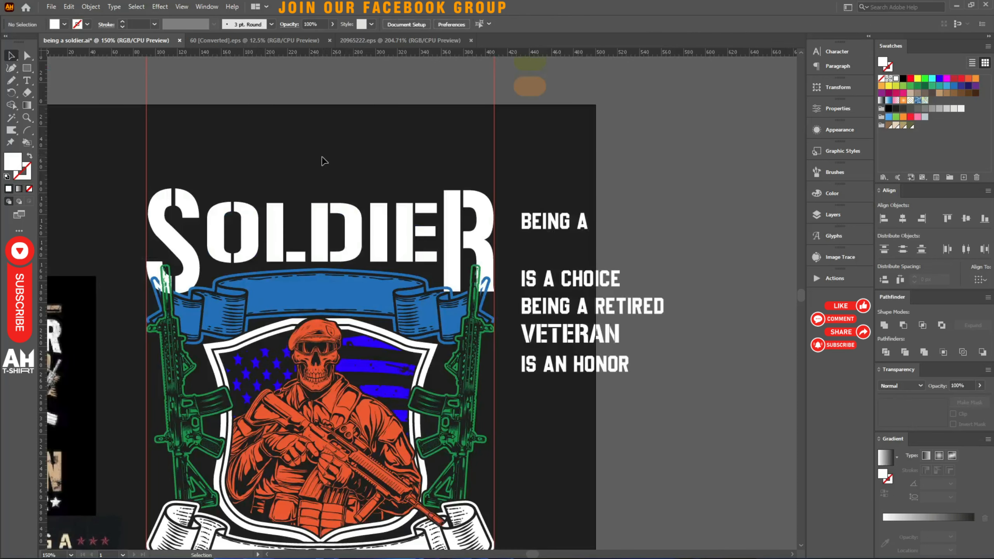
# Apply a horizontal Arc Lower warp with a -16% bend to the SOLDIER lettering.
pyautogui.press('a')
pyautogui.moveTo(309, 170); pyautogui.dragTo(407, 203)
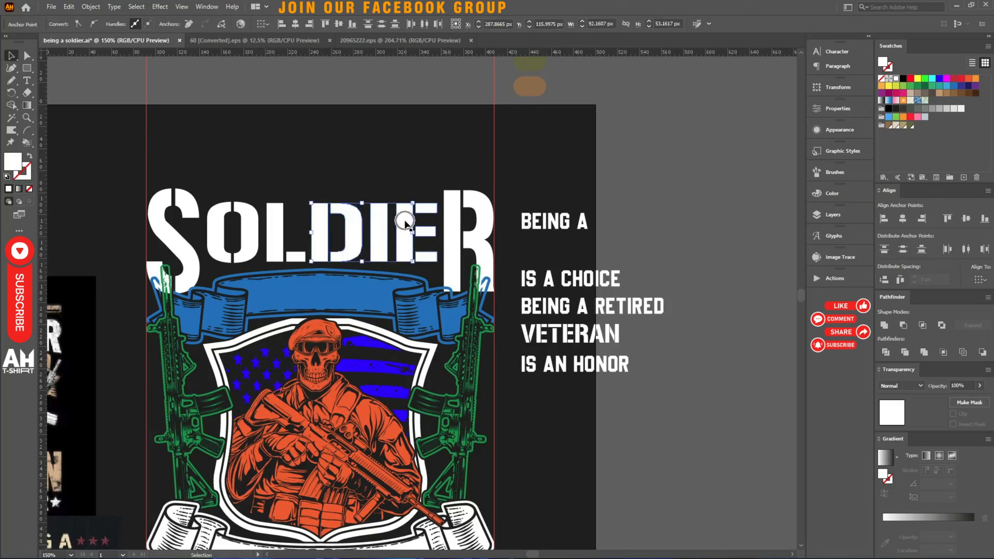
pyautogui.press('v')
pyautogui.click(448, 217)
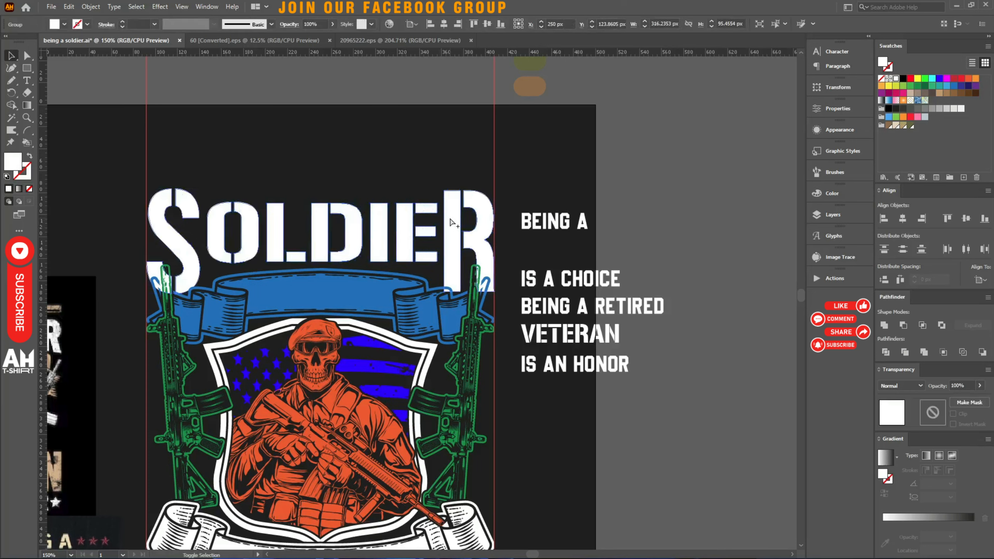
pyautogui.hotkey('ctrl', 'alt', 'shift', 'w')
pyautogui.click(591, 154)
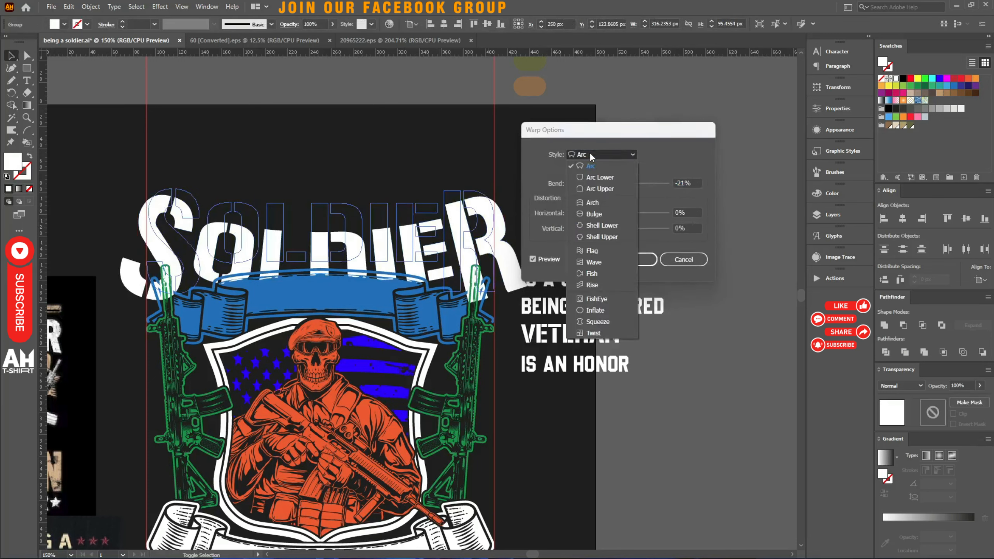
pyautogui.click(596, 178)
pyautogui.scroll(2, 685, 184)
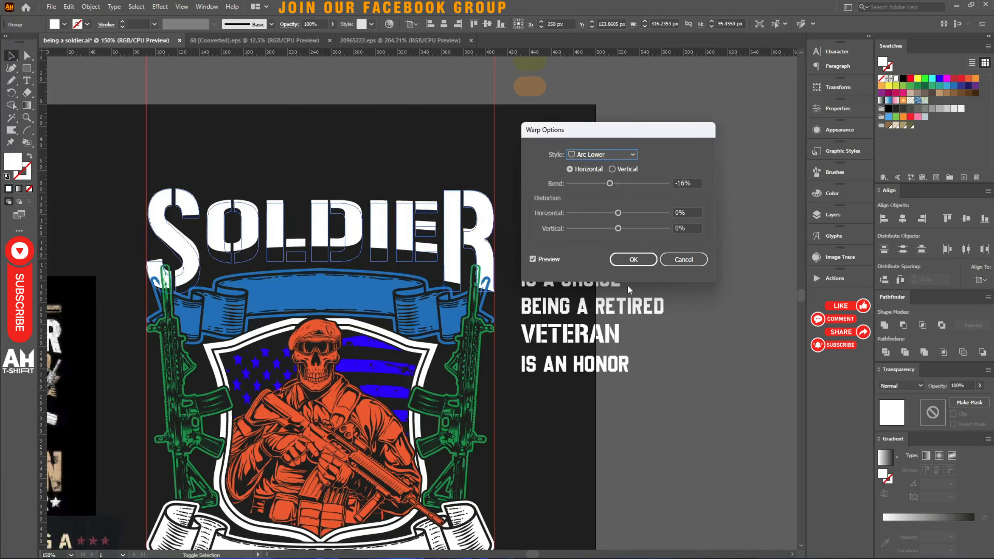
pyautogui.click(633, 259)
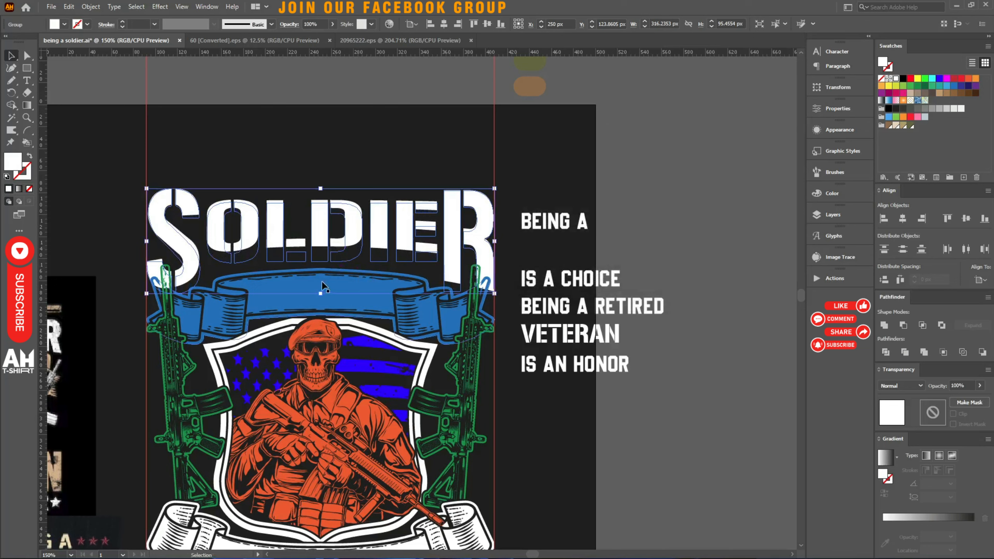
# Stretch the warped SOLDIER lettering downward to about 111 px tall, and shorten its S and R to about 94 px.
pyautogui.moveTo(321, 293); pyautogui.dragTo(319, 305)
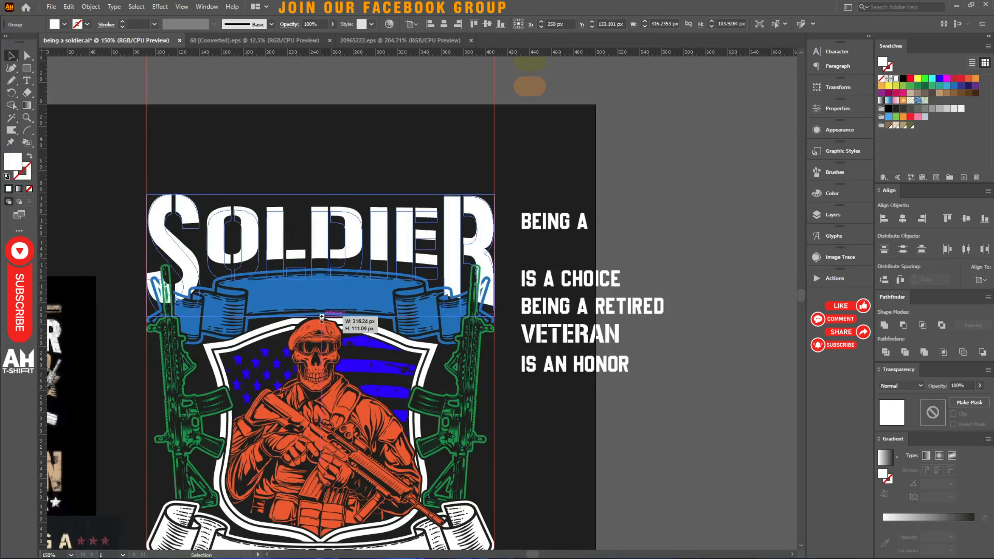
pyautogui.doubleClick(187, 266)
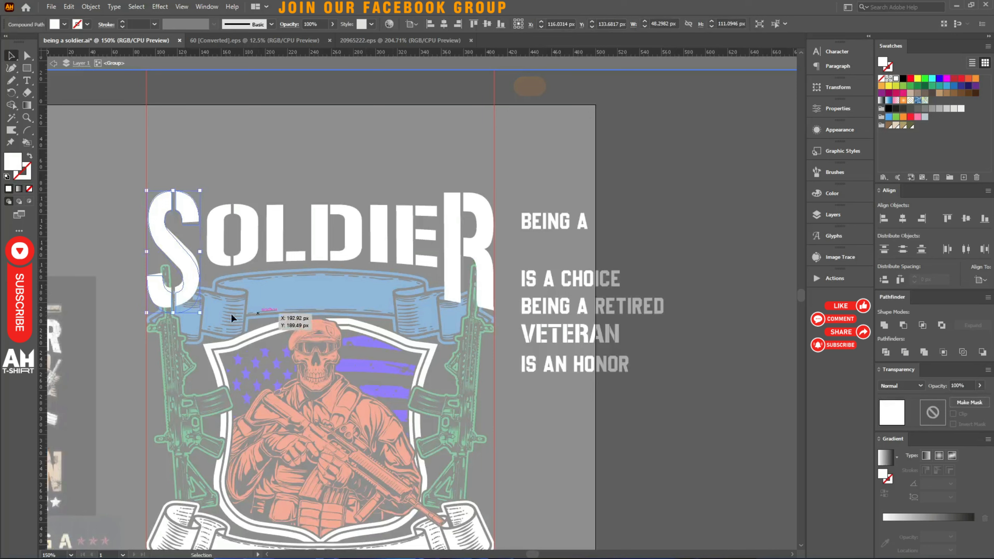
pyautogui.keyDown('shift'); pyautogui.click(482, 262); pyautogui.keyUp('shift')
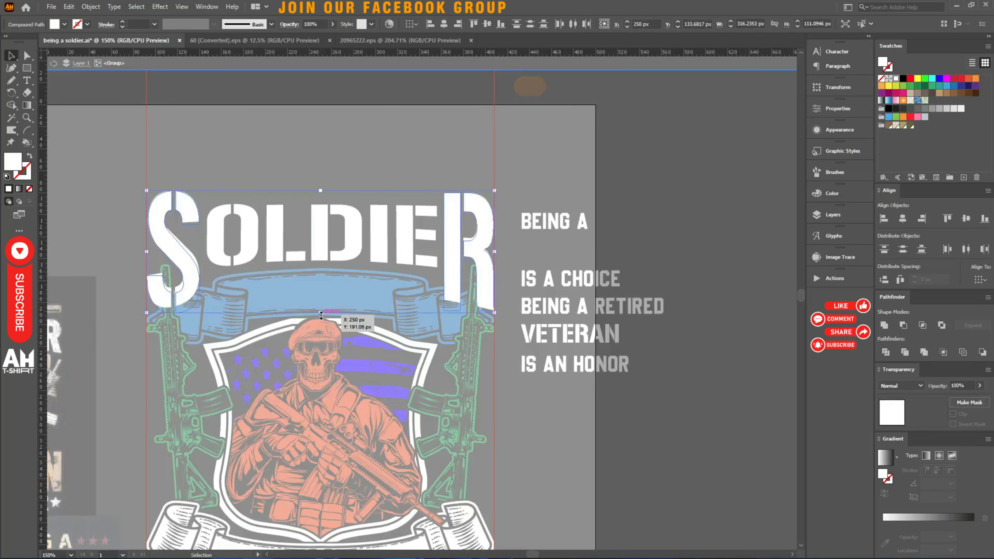
pyautogui.moveTo(326, 313); pyautogui.dragTo(333, 294)
pyautogui.press('Escape')
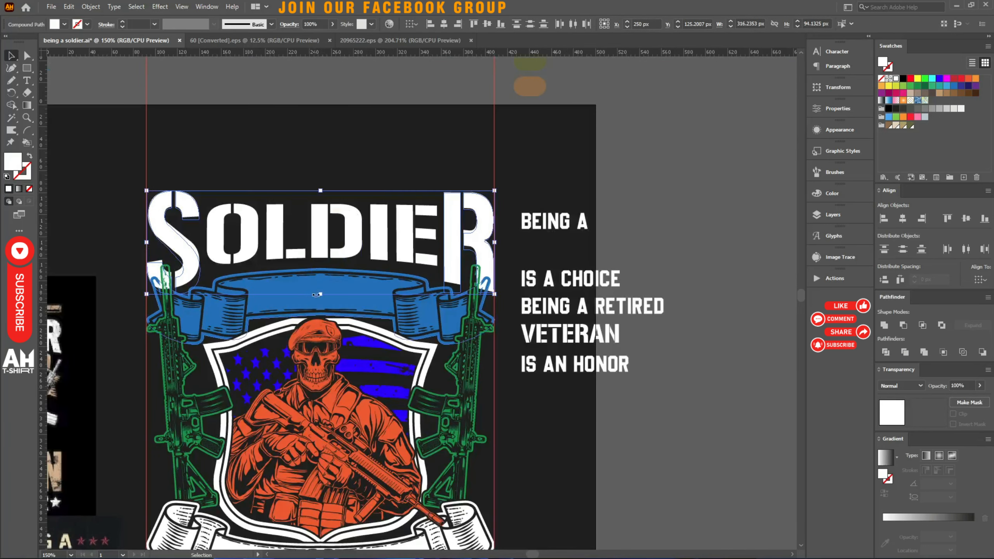
# Adjust the height of the whole SOLDIER group to about 96 px so it sits just above the blue banner.
pyautogui.click(333, 231)
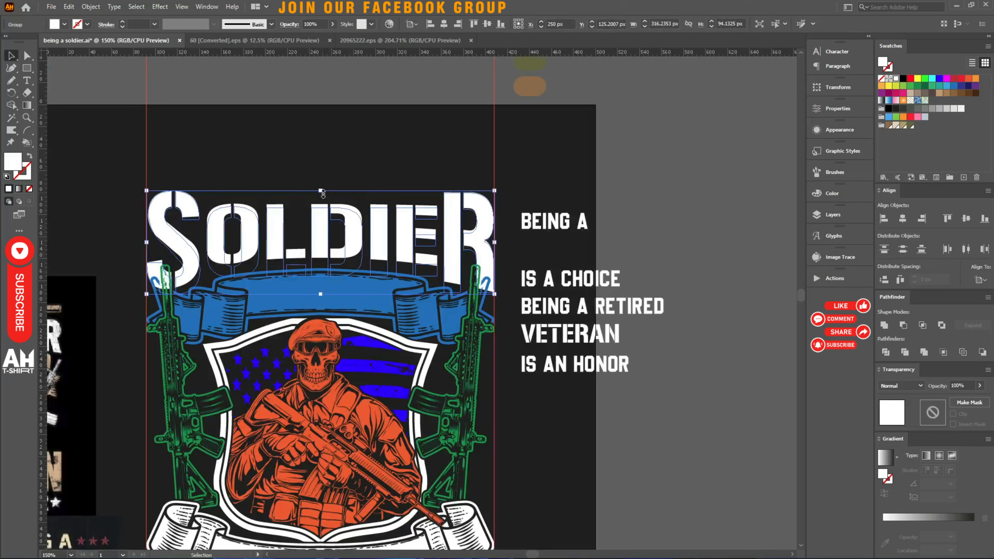
pyautogui.moveTo(322, 192); pyautogui.dragTo(353, 206)
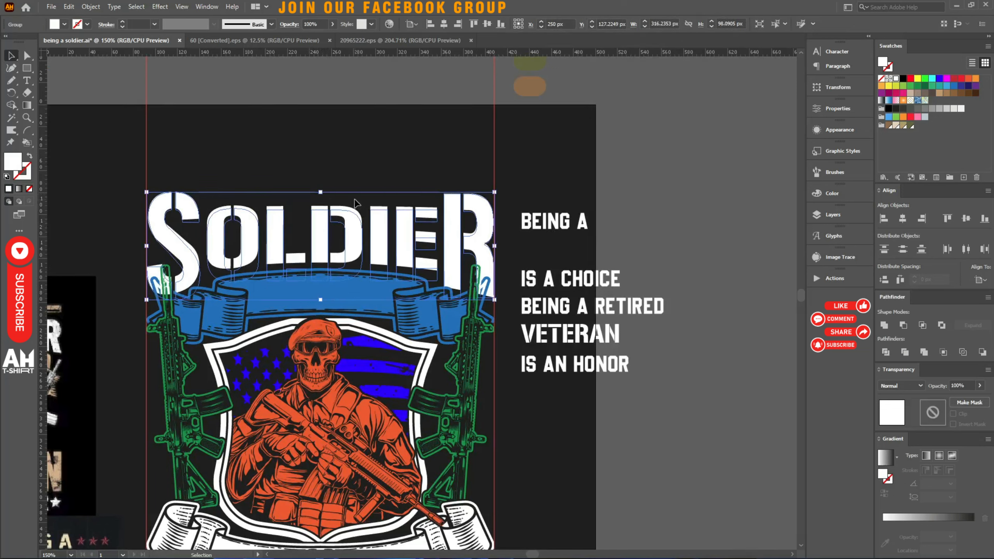
pyautogui.moveTo(452, 299); pyautogui.dragTo(452, 298)
pyautogui.scroll(-2, 454, 301)
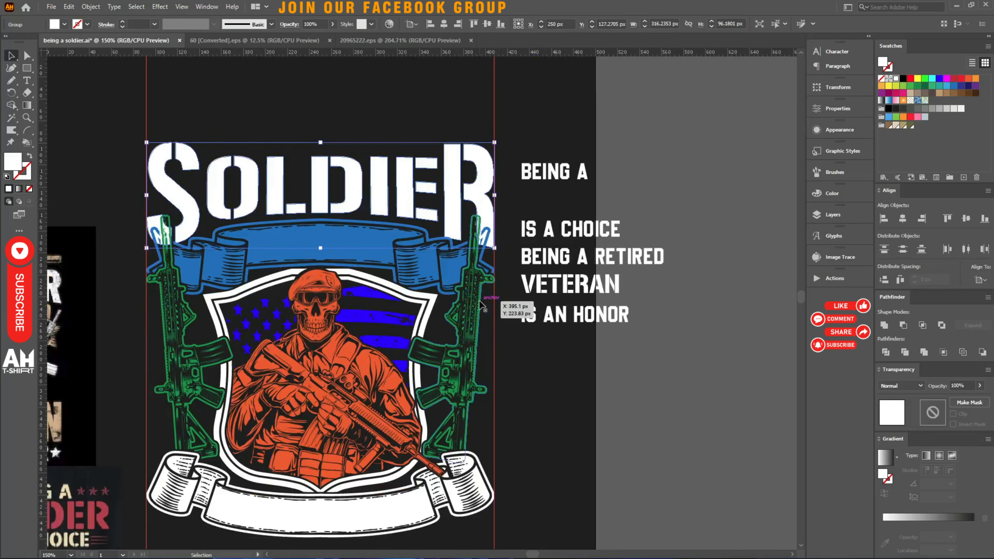
pyautogui.hscroll(-1, 500, 260)
# Offset the SOLDIER lettering's paths by 1.6 px with round joins and cut the resulting offset shapes.
pyautogui.hotkey('ctrl', '=')
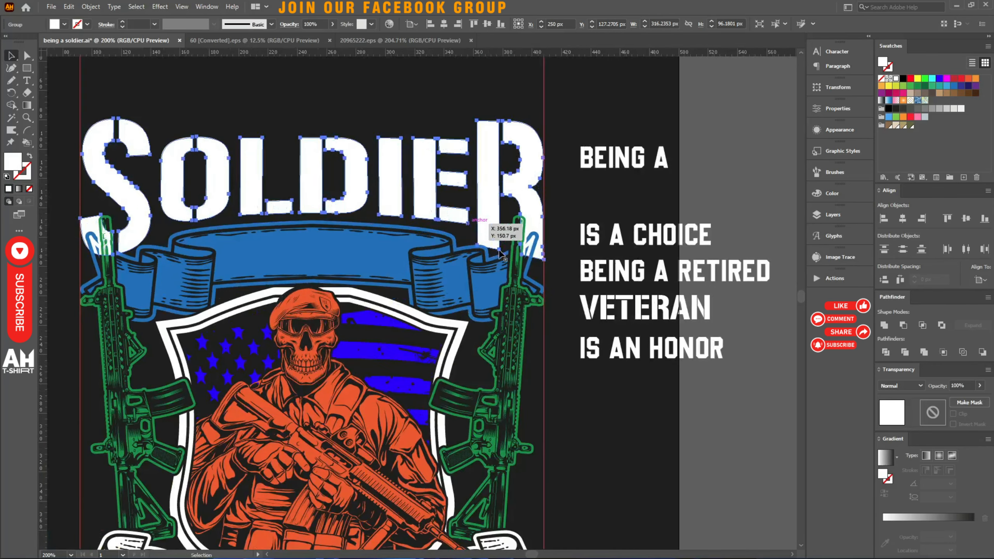
pyautogui.press('a')
pyautogui.hotkey('ctrl', 'shift', 'o')
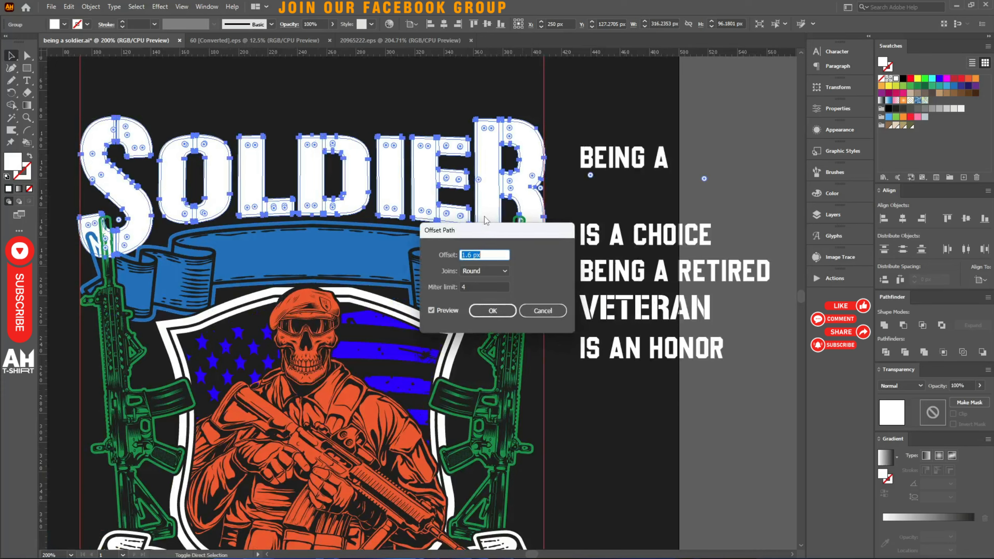
pyautogui.press('Return')
pyautogui.hotkey('ctrl', 'shift', 'a')
pyautogui.press('v')
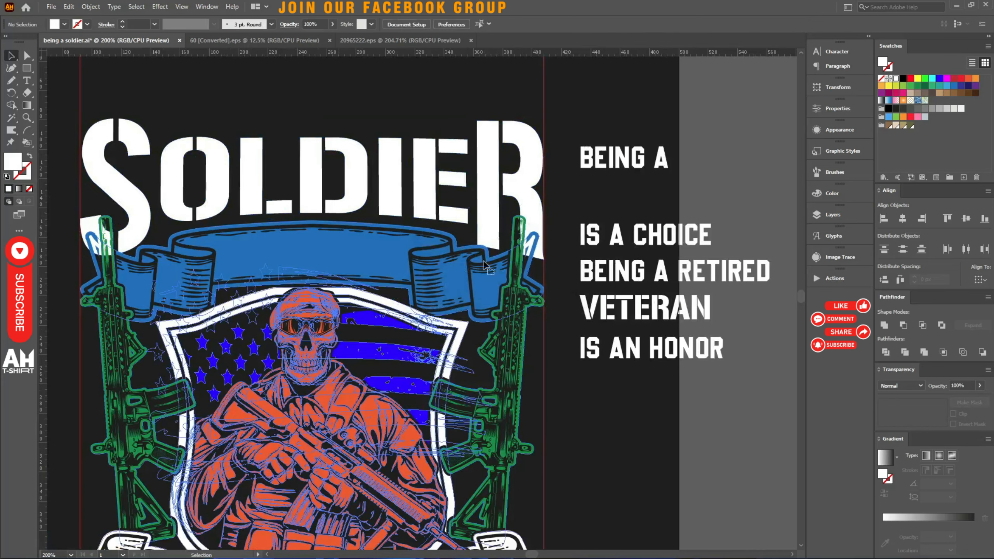
# Paste the offset lettering in place into the blue banner's opacity mask and fill it black.
pyautogui.doubleClick(450, 264)
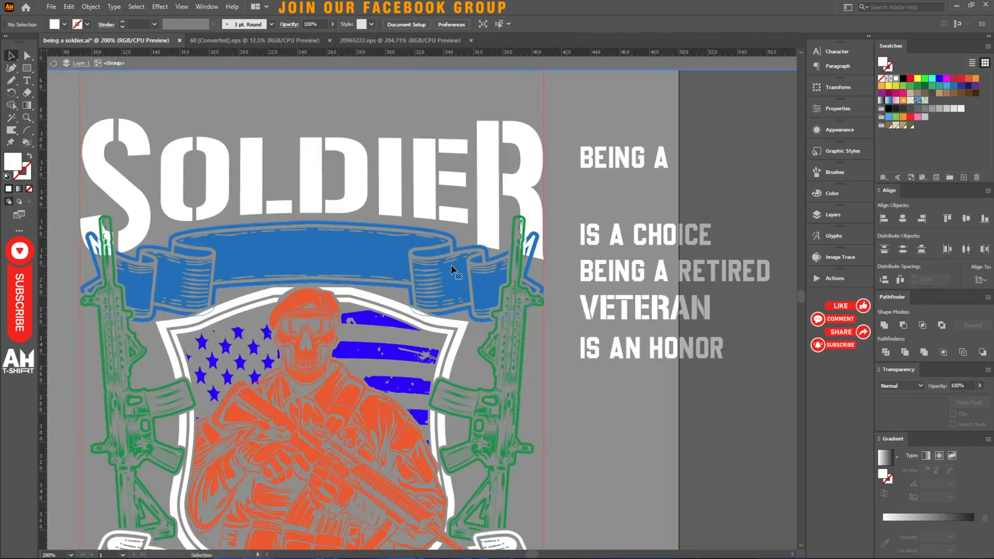
pyautogui.click(933, 412)
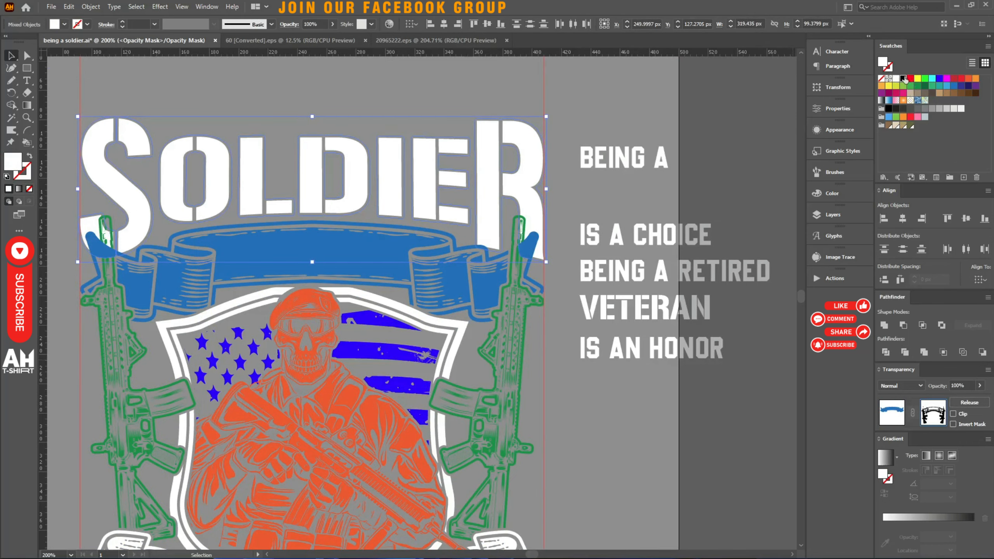
pyautogui.click(903, 79)
pyautogui.click(892, 417)
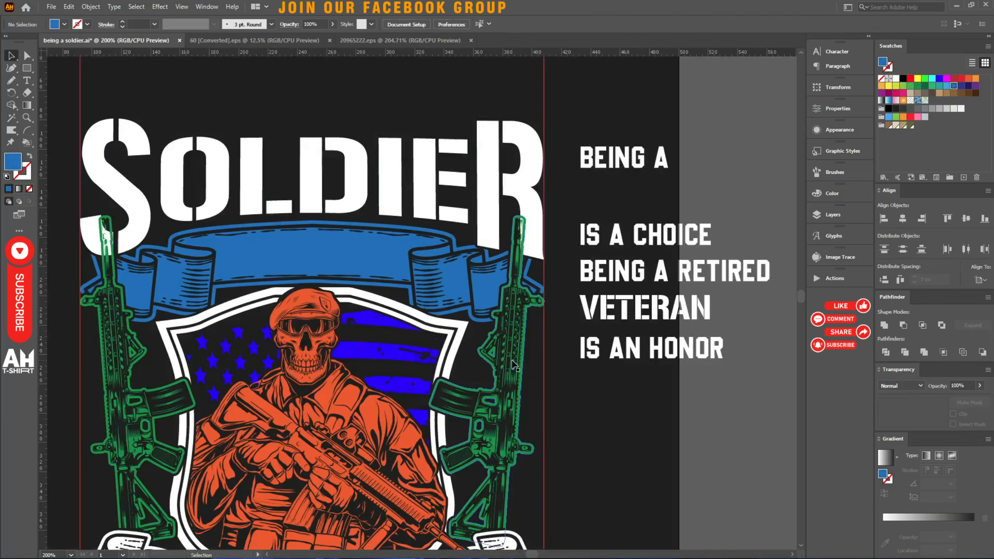
# Offset both green rifles' paths by 1.6 px with round joins, cut the offset outline and leave isolation mode.
pyautogui.click(510, 370)
pyautogui.doubleClick(510, 368)
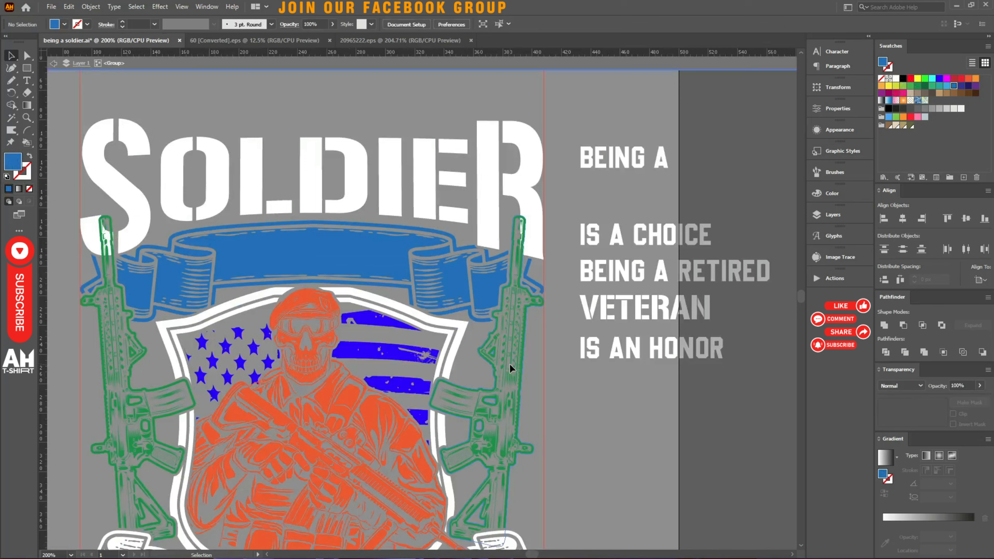
pyautogui.keyDown('shift'); pyautogui.click(126, 355); pyautogui.keyUp('shift')
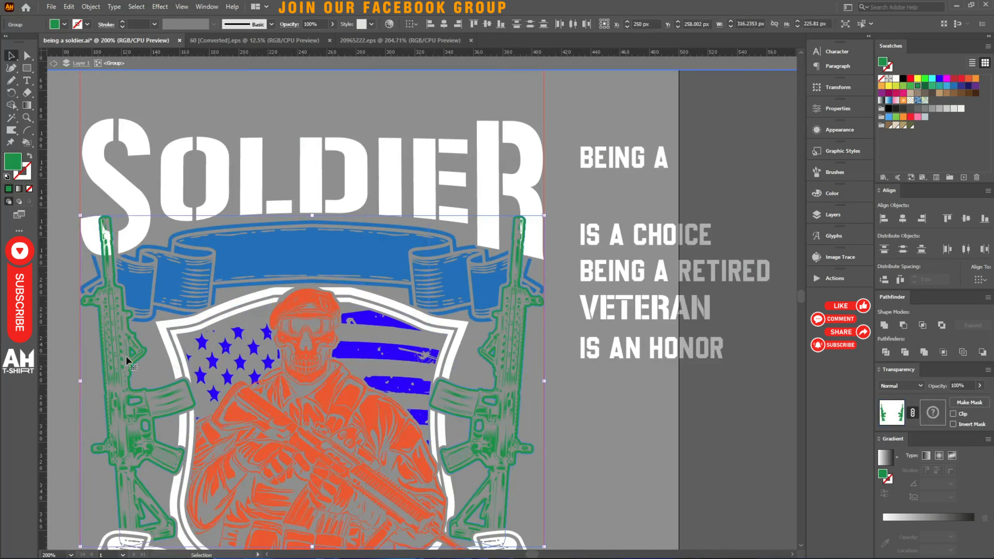
pyautogui.press('a')
pyautogui.hotkey('ctrl', 'alt', 'o')
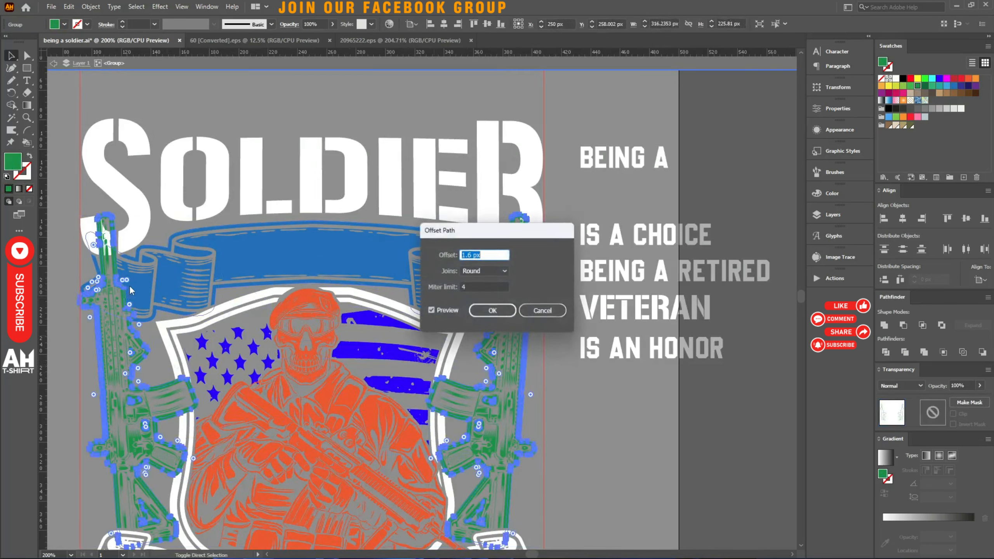
pyautogui.press('Return')
pyautogui.click(189, 160)
pyautogui.press('v')
pyautogui.doubleClick(211, 160)
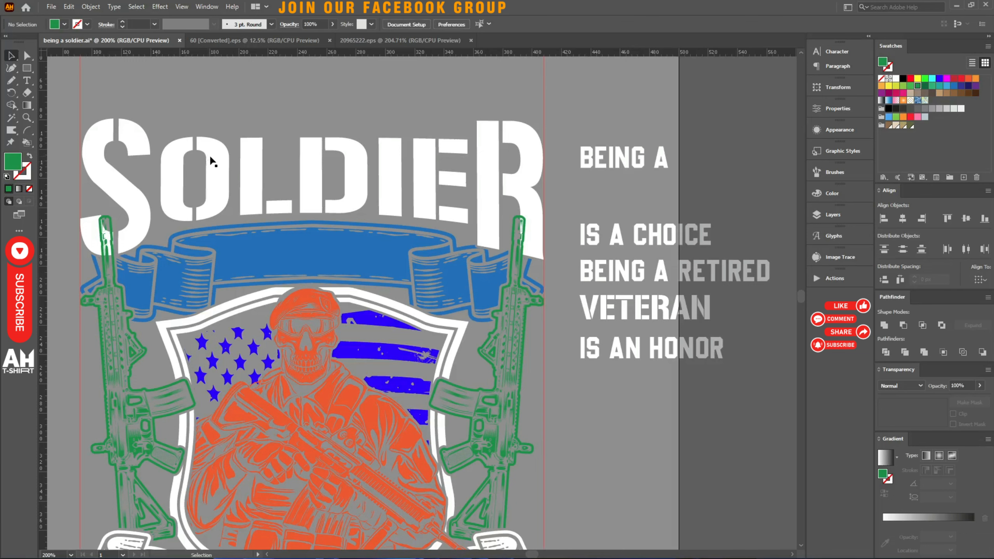
# Give the SOLDIER lettering an opacity mask with clipping off, containing the pasted rifle outline filled black.
pyautogui.click(212, 158)
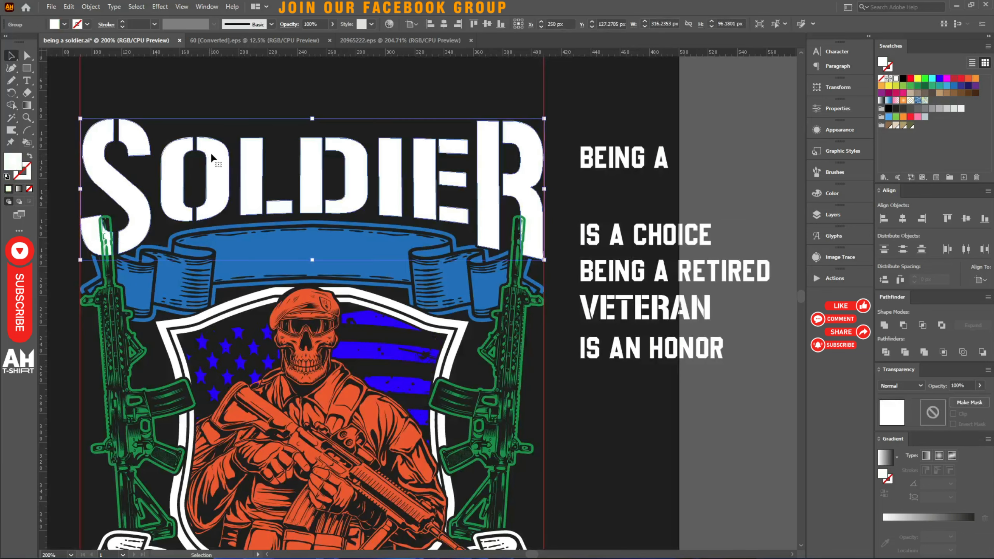
pyautogui.click(955, 402)
pyautogui.click(953, 414)
pyautogui.click(933, 412)
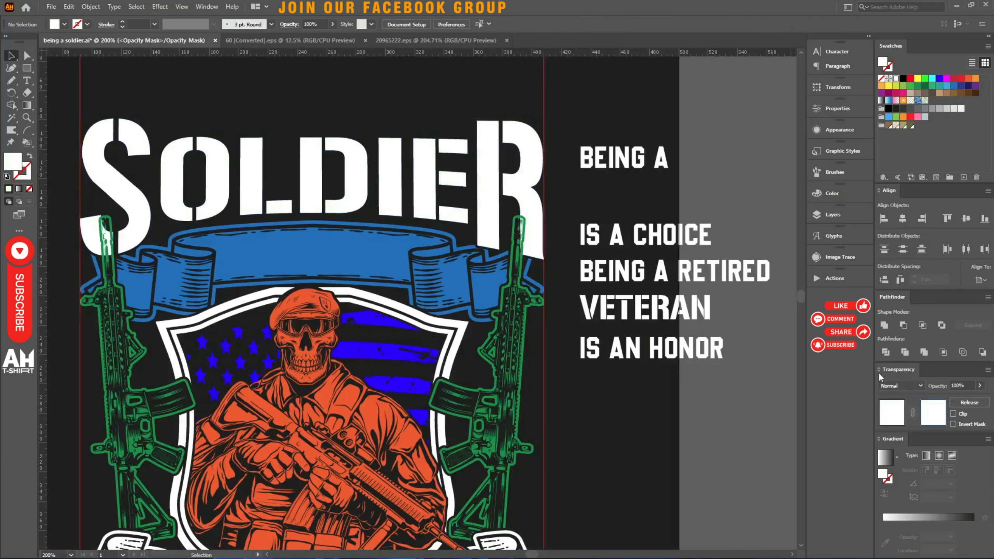
pyautogui.hotkey('ctrl', 'f')
pyautogui.click(903, 79)
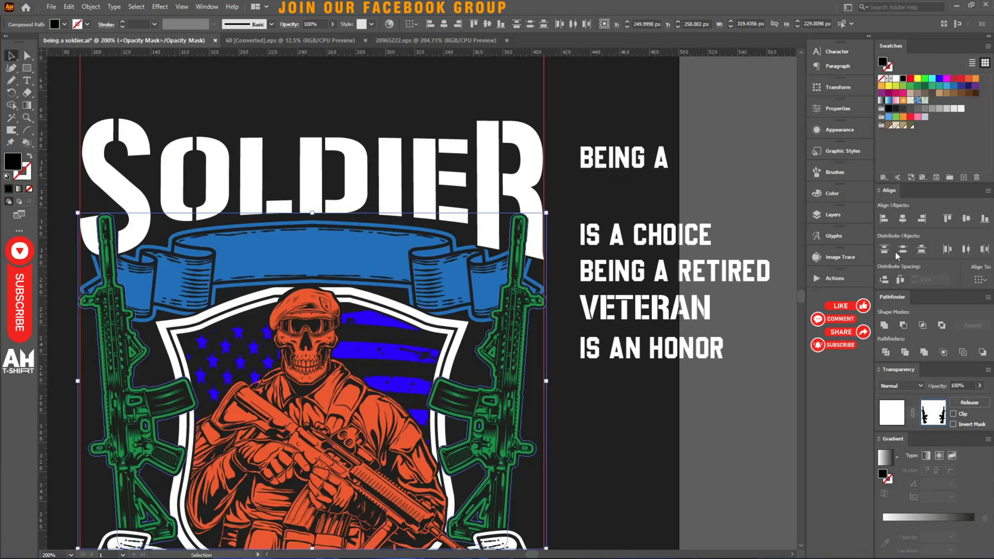
pyautogui.click(891, 413)
pyautogui.click(702, 454)
# Move the BEING A text above SOLDIER, convert it to outlines and centre it horizontally on the artboard.
pyautogui.scroll(-5, 702, 454)
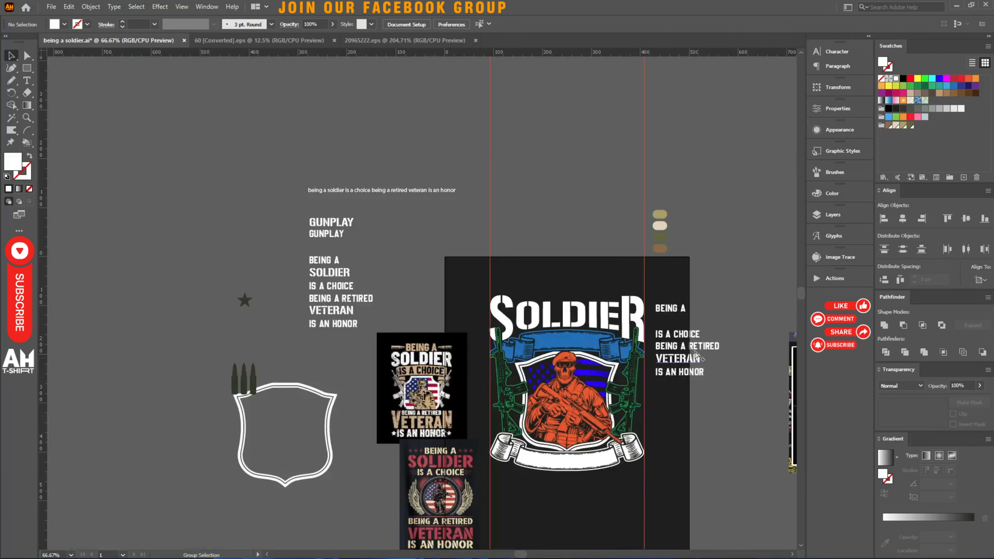
pyautogui.scroll(5, 630, 227)
pyautogui.moveTo(631, 227); pyautogui.dragTo(290, 172)
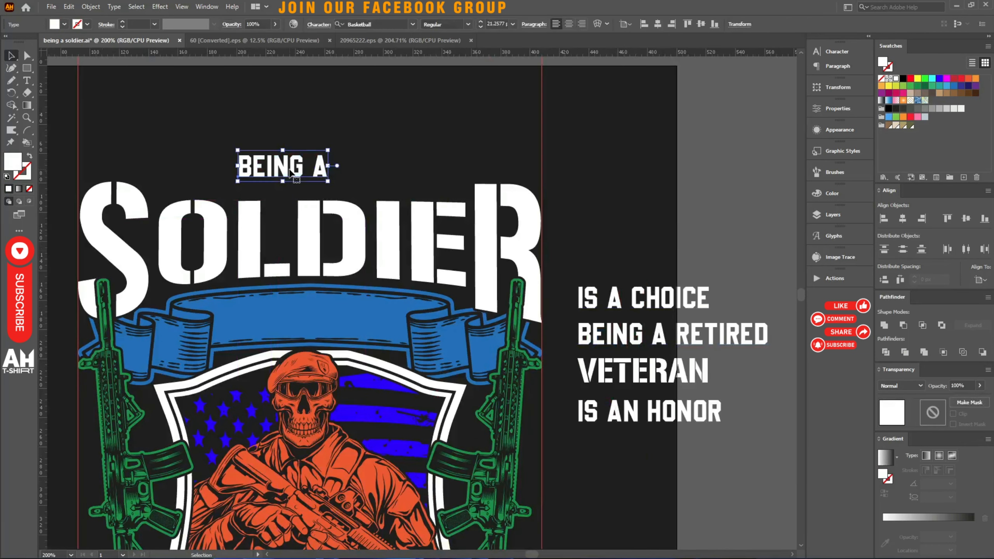
pyautogui.hotkey('ctrl', 'shift', 'o')
pyautogui.click(444, 24)
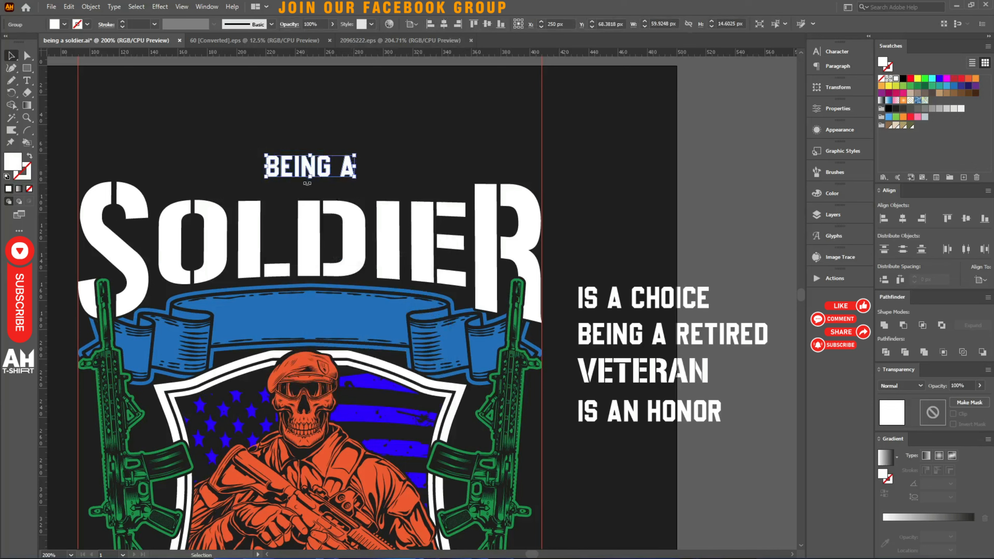
# Enlarge the BEING A lettering to about 203 × 49 px so it sits between the S and R of SOLDIER.
pyautogui.moveTo(309, 180); pyautogui.dragTo(310, 192)
pyautogui.moveTo(316, 156); pyautogui.dragTo(312, 133)
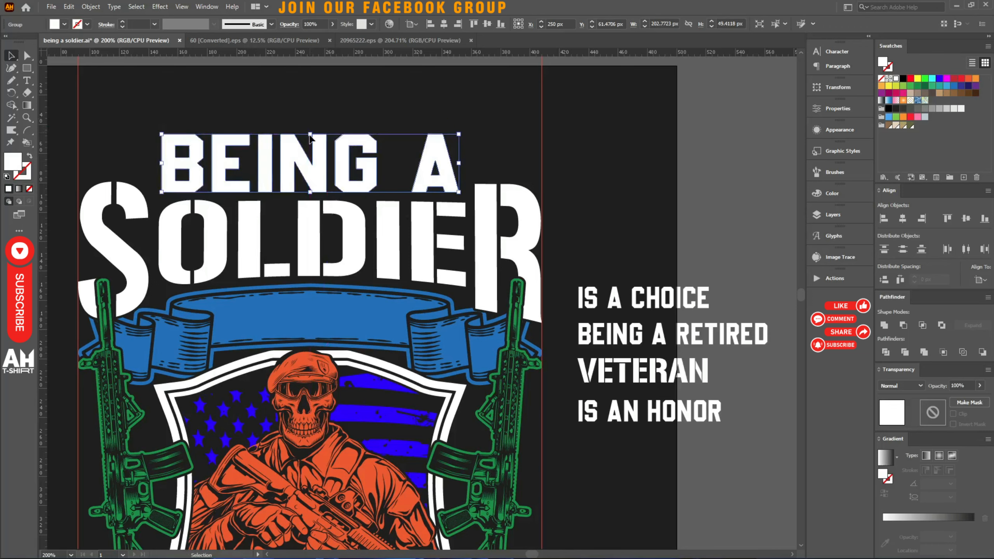
pyautogui.click(371, 90)
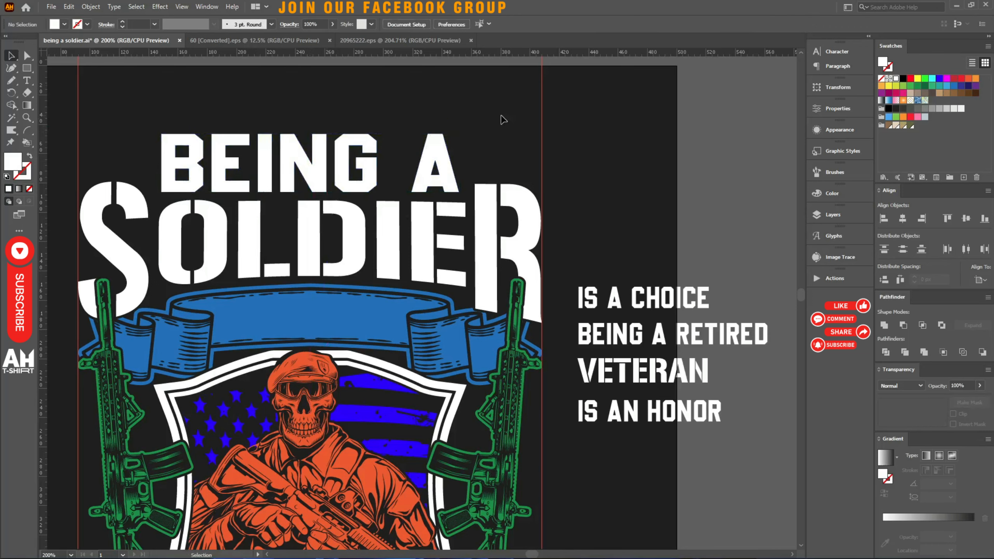
# Isolate the blue banner group and move the IS A CHOICE text below the IS AN HONOR line.
pyautogui.scroll(-1, 457, 177)
pyautogui.keyDown('alt'); pyautogui.scroll(-2, 368, 118); pyautogui.keyUp('alt')
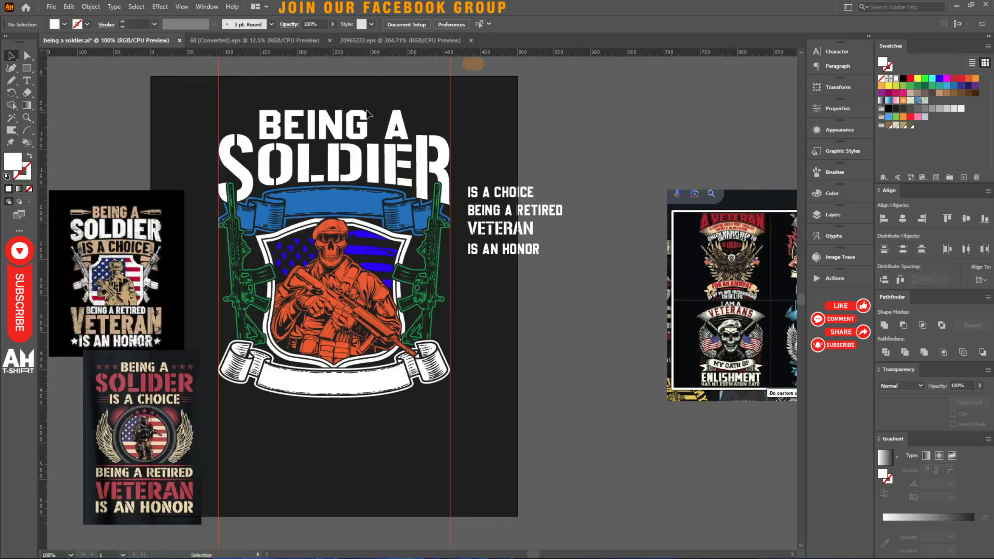
pyautogui.keyDown('alt'); pyautogui.scroll(2, 482, 204); pyautogui.keyUp('alt')
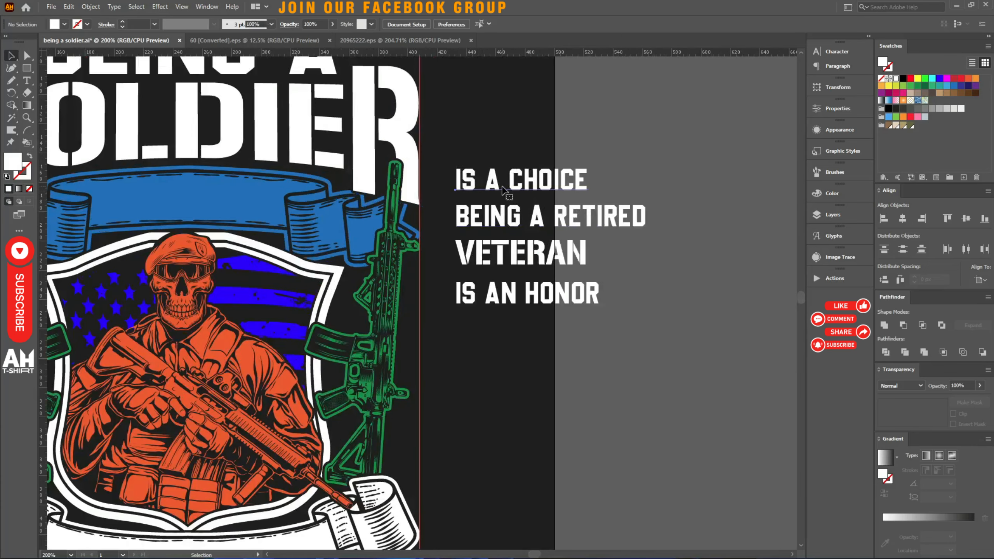
pyautogui.click(503, 190)
pyautogui.press('Delete')
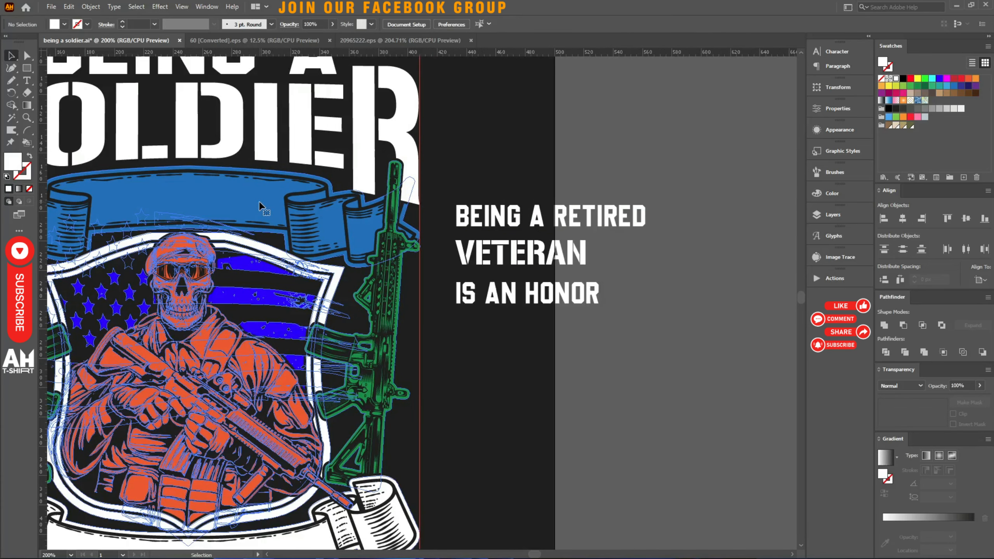
pyautogui.click(259, 206)
pyautogui.doubleClick(256, 202)
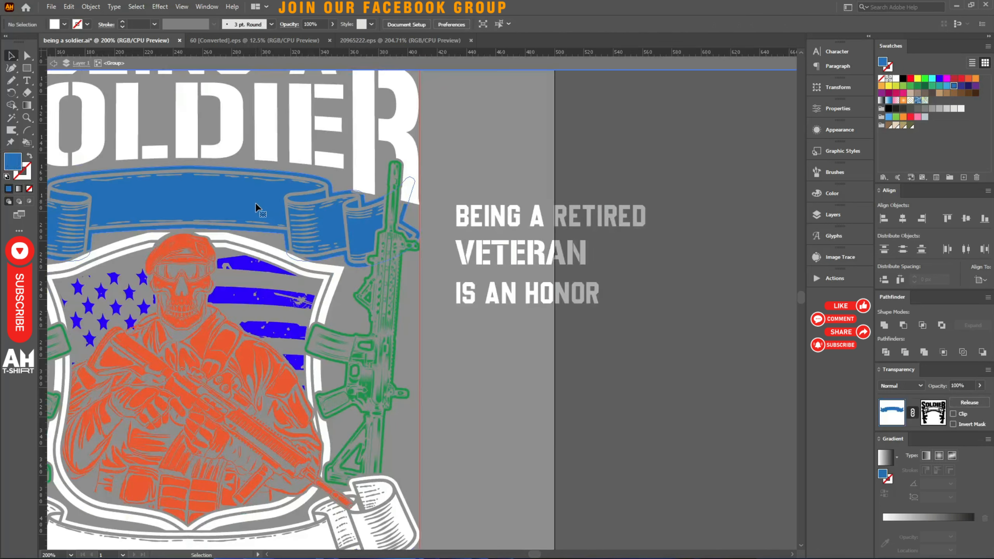
pyautogui.hotkey('ctrl', 'z')
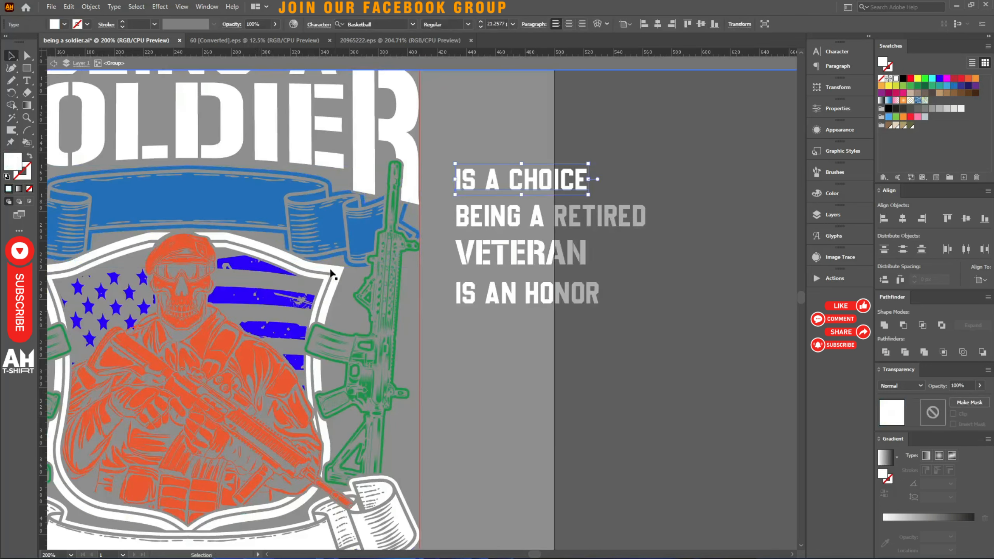
pyautogui.moveTo(508, 185); pyautogui.dragTo(504, 378)
# Duplicate the blue banner's base shape slightly lower and fill the copy red.
pyautogui.click(118, 177)
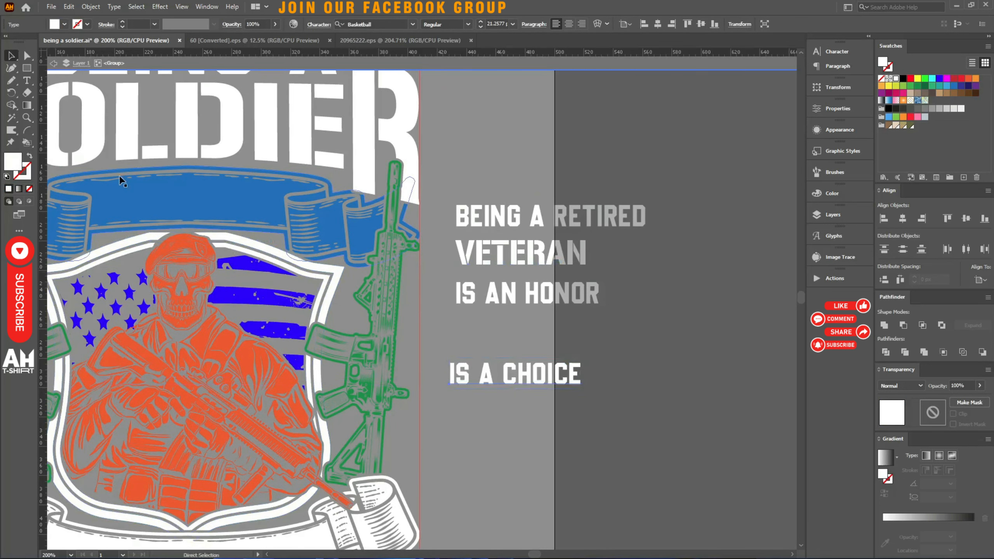
pyautogui.moveTo(211, 167); pyautogui.dragTo(297, 149)
pyautogui.scroll(1, 272, 190)
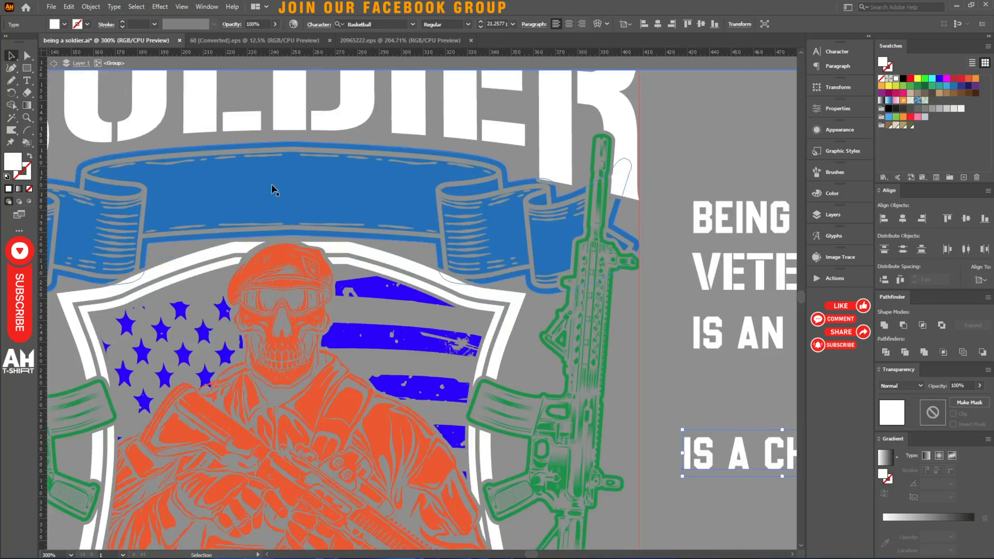
pyautogui.moveTo(272, 185); pyautogui.dragTo(289, 231)
pyautogui.click(961, 79)
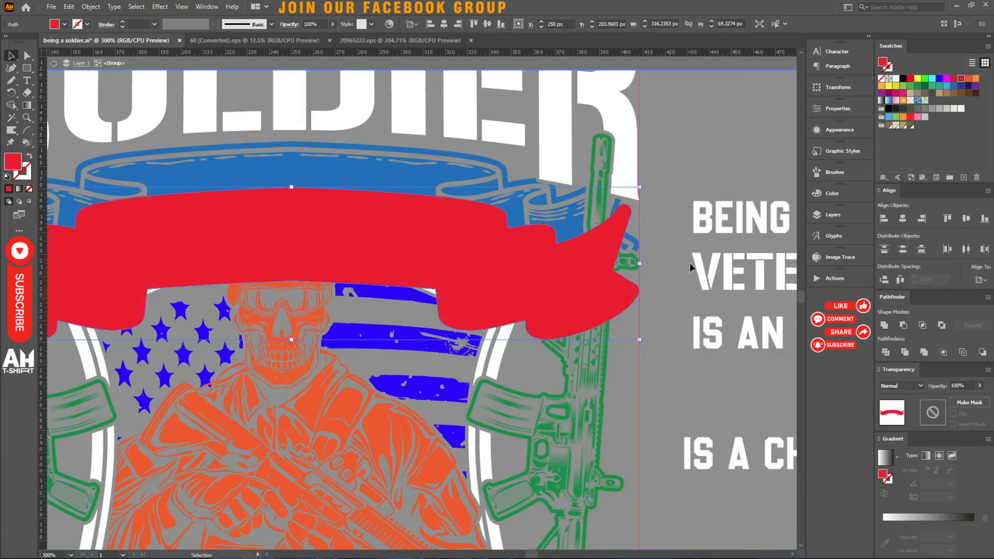
# Turn the red shape's fill into a stroke, cut it with Scissors at both upper corners and delete all but the top arc.
pyautogui.hotkey('shift', 'x')
pyautogui.press('c')
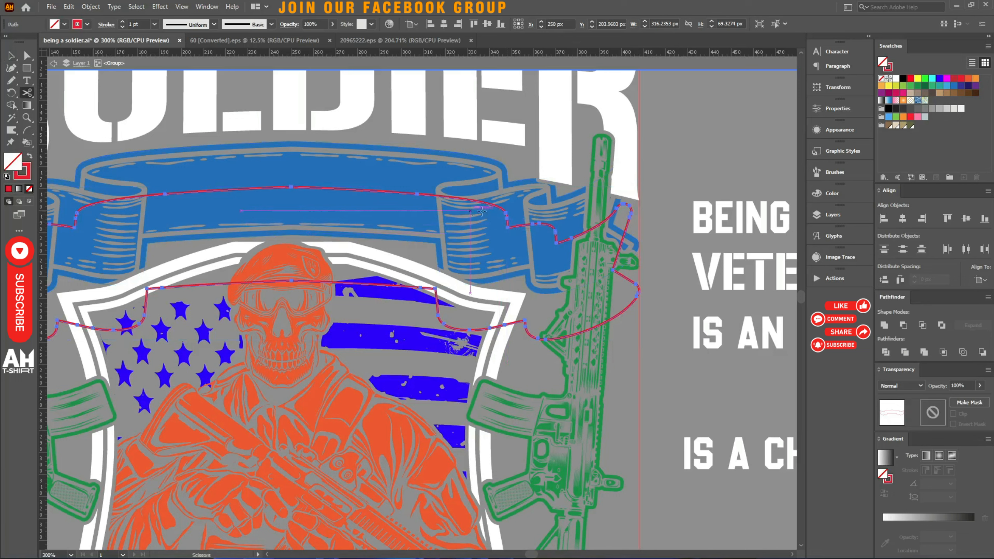
pyautogui.click(506, 215)
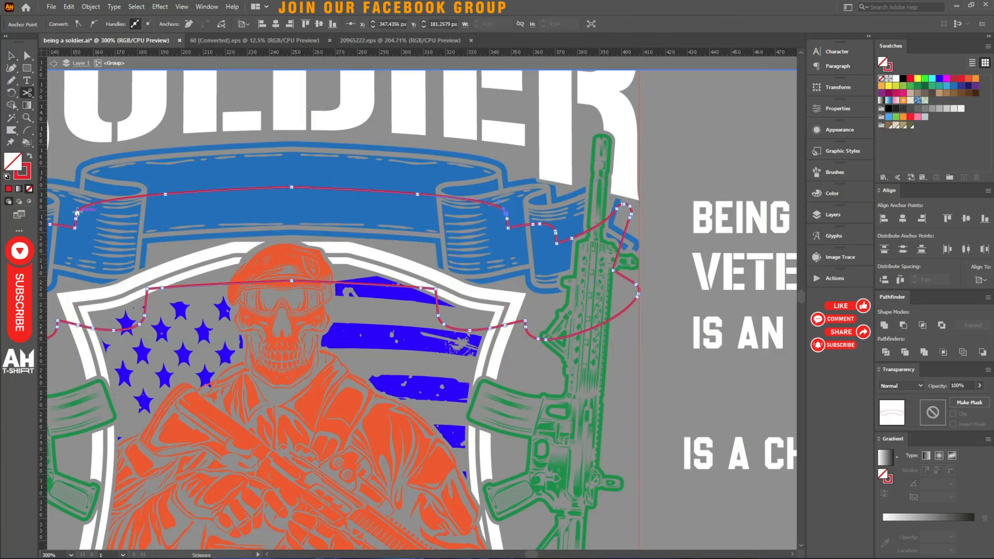
pyautogui.press('v')
pyautogui.press('Delete')
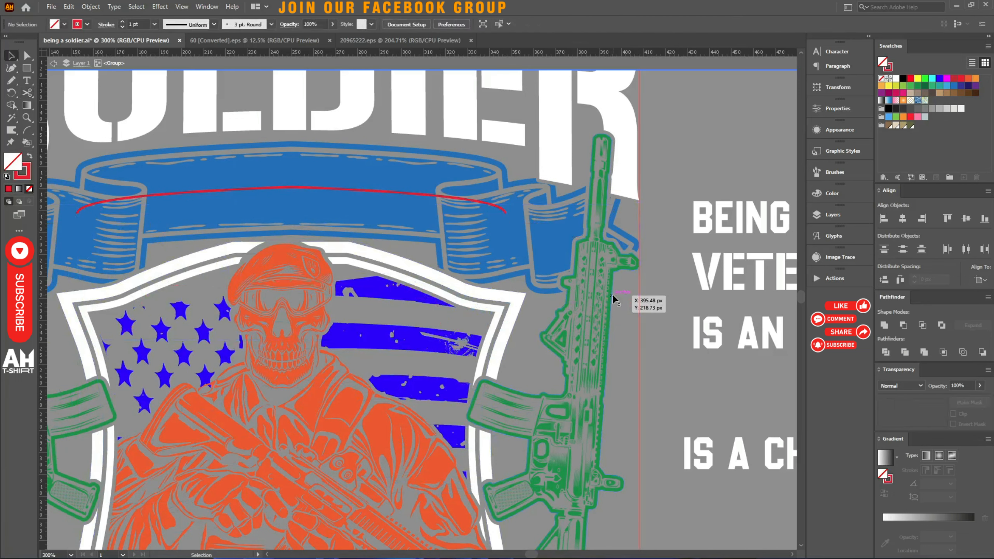
# Cut the IS A CHOICE text and paste it along the red arc as type on a path.
pyautogui.click(261, 190)
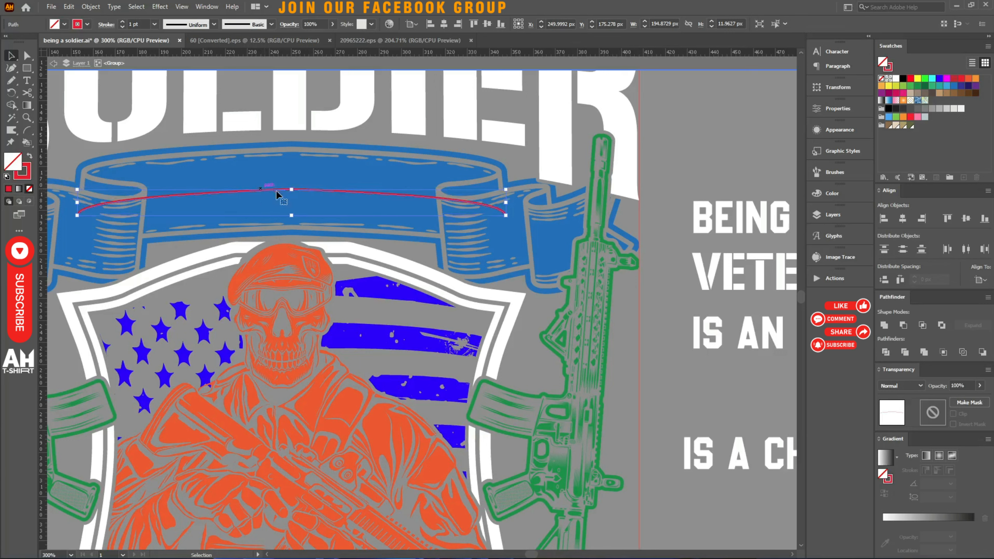
pyautogui.moveTo(757, 464); pyautogui.dragTo(641, 439)
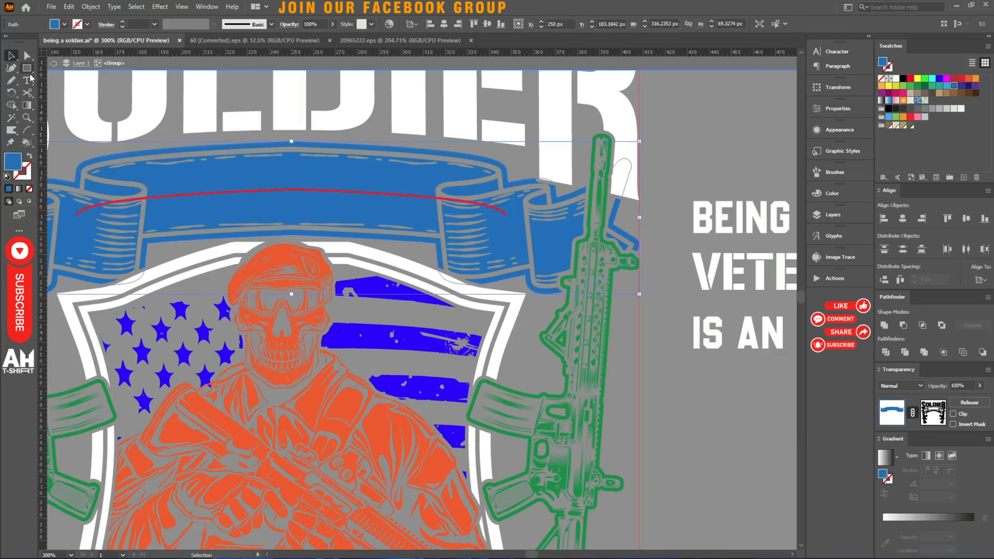
pyautogui.click(29, 70)
pyautogui.click(28, 81)
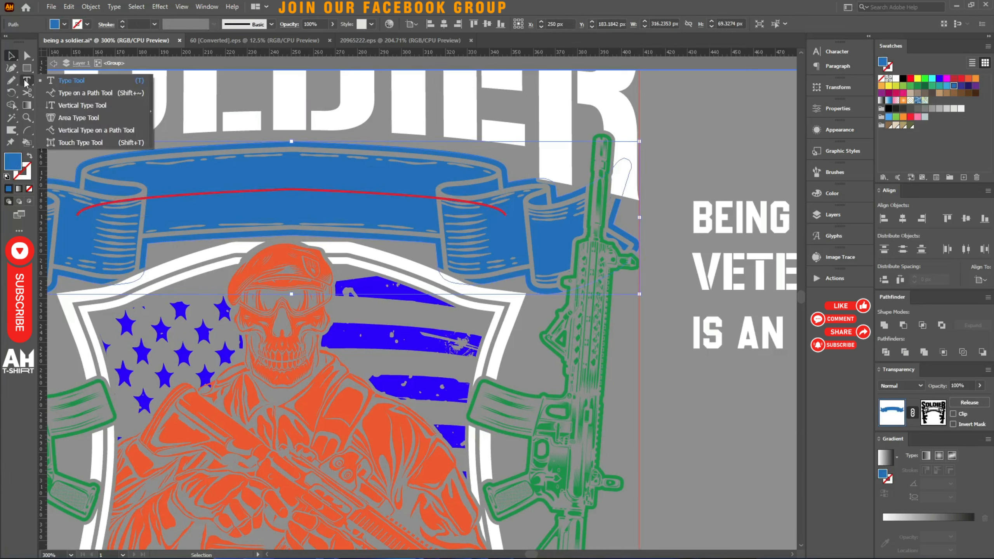
pyautogui.click(51, 95)
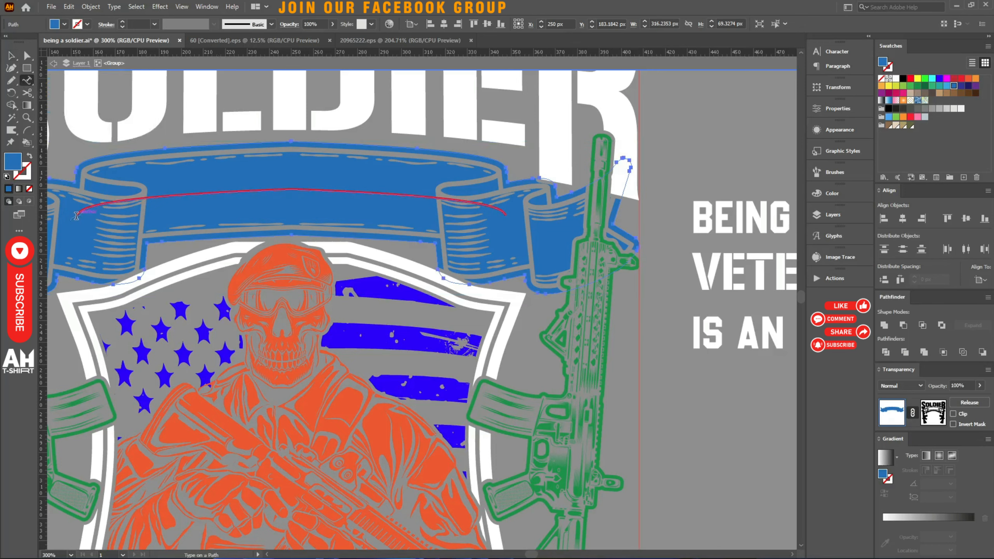
pyautogui.click(77, 215)
pyautogui.hotkey('ctrl', 'v')
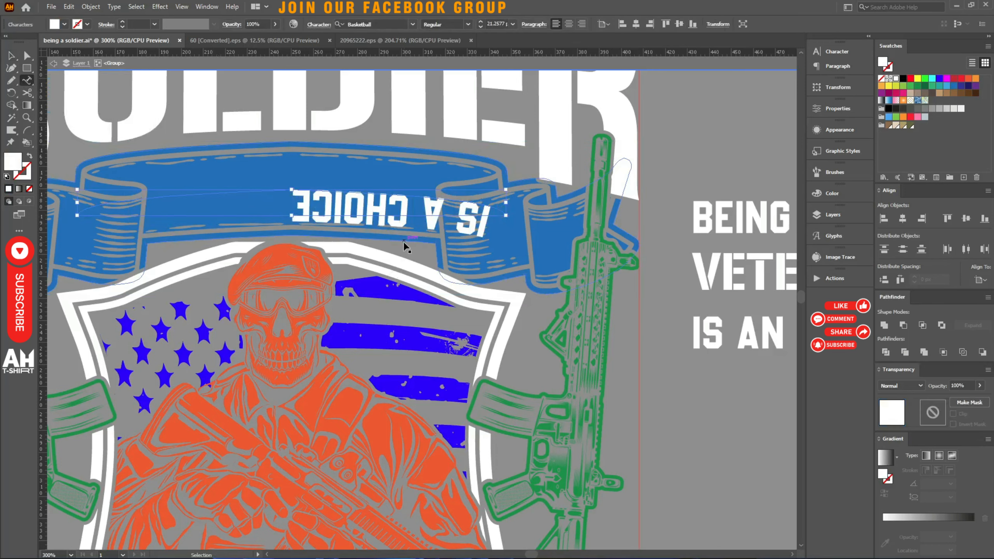
pyautogui.press('Escape')
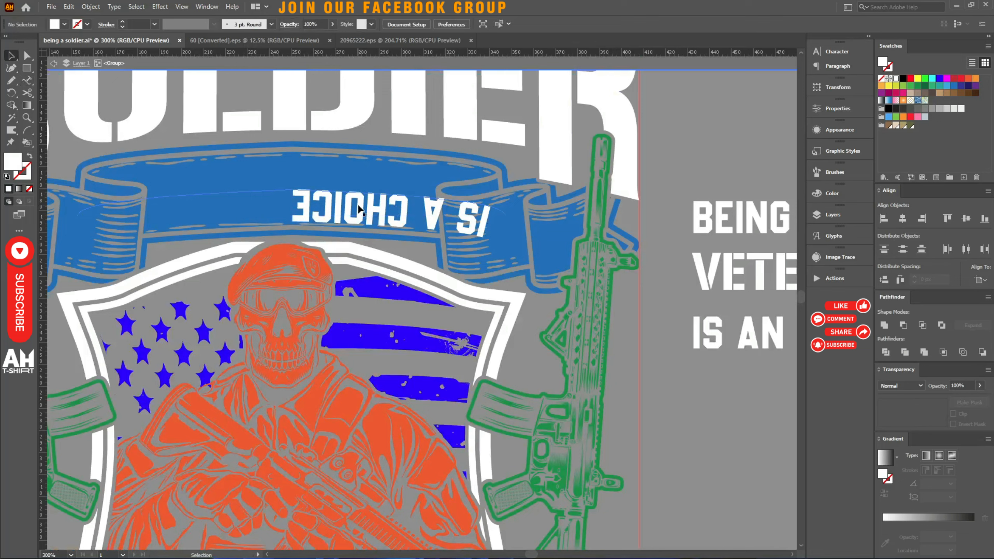
# Center the IS A CHOICE text along its arc, flip it upright and set its path alignment to Center.
pyautogui.click(568, 24)
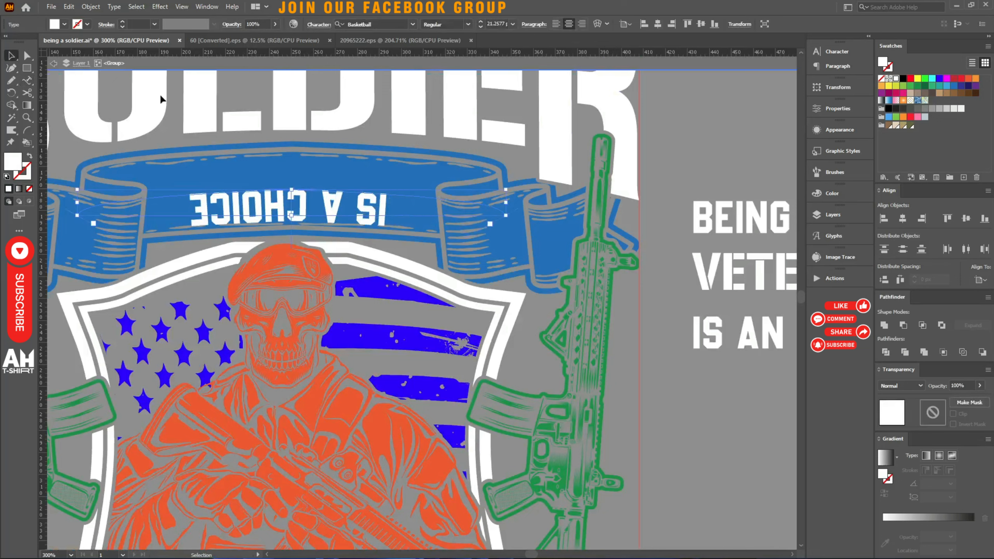
pyautogui.doubleClick(28, 81)
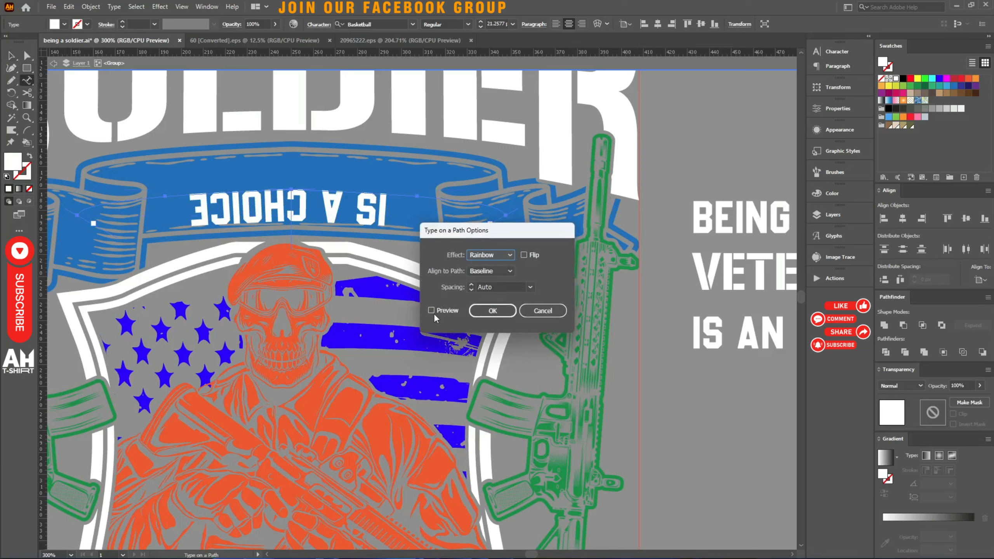
pyautogui.click(431, 310)
pyautogui.click(524, 255)
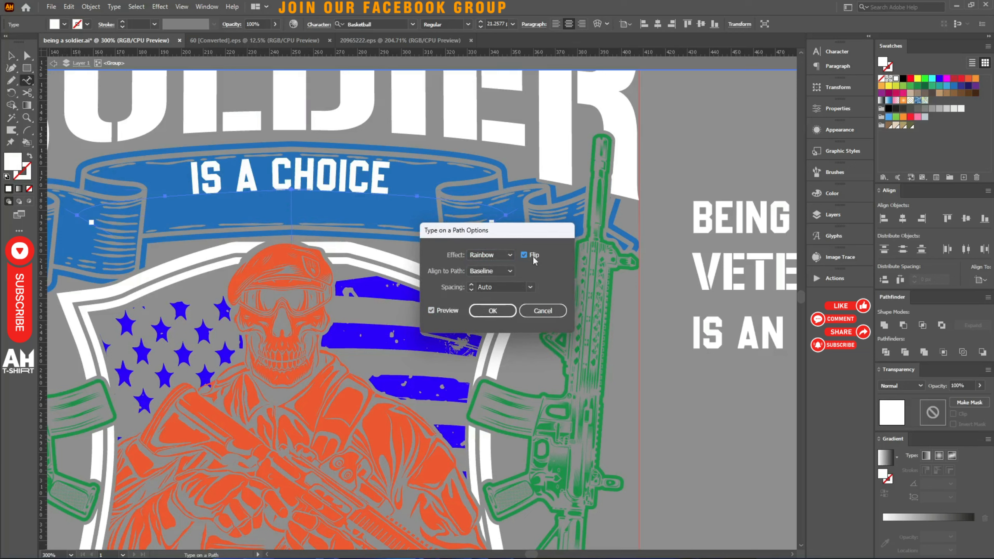
pyautogui.click(495, 274)
pyautogui.click(495, 297)
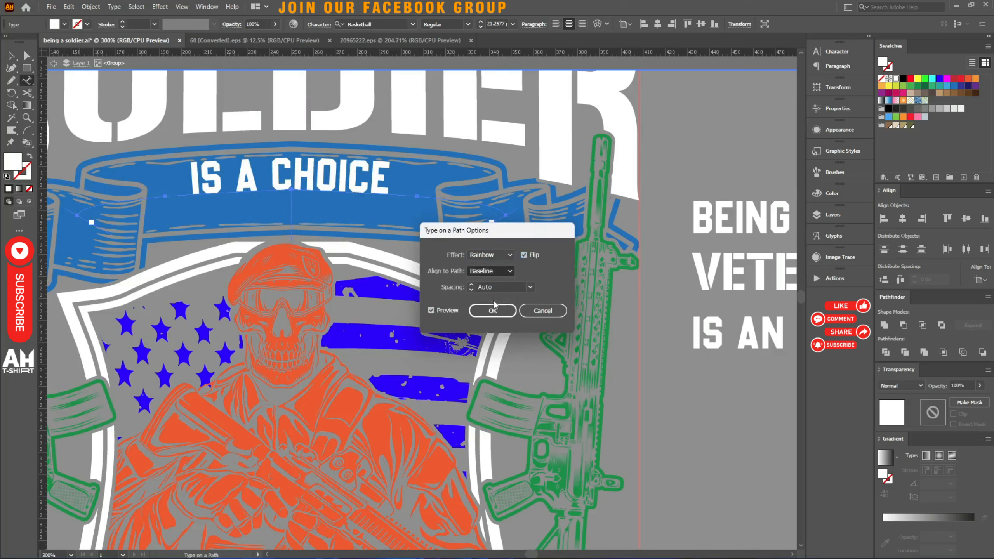
pyautogui.click(492, 311)
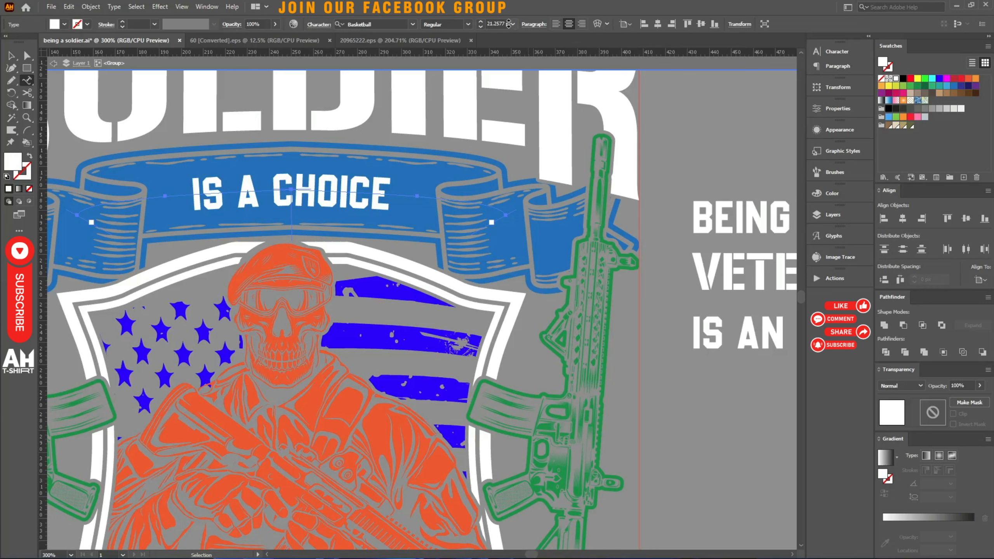
# Enlarge the curved IS A CHOICE text to 26 pt and expand it into shapes.
pyautogui.scroll(5, 508, 24)
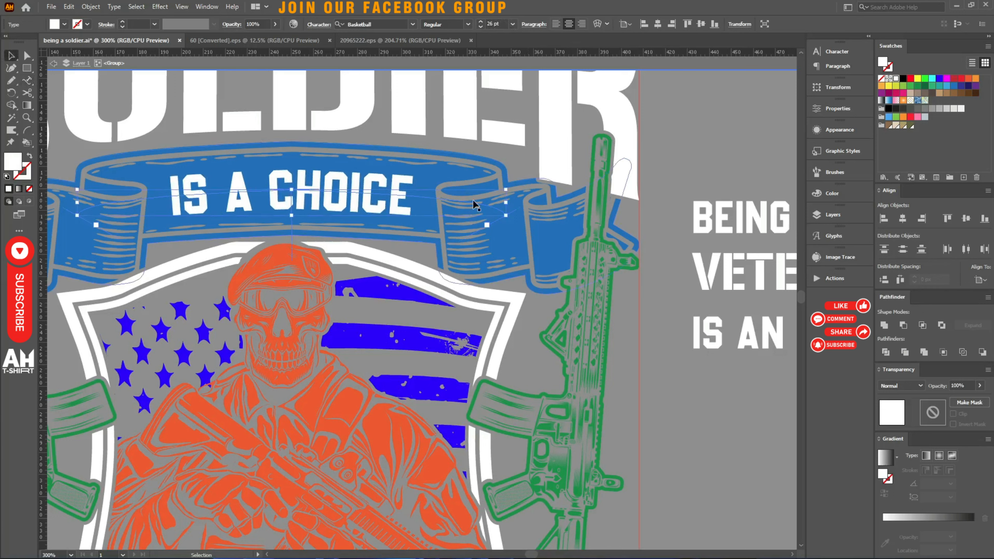
pyautogui.press('a')
pyautogui.hotkey('alt', 'o')
pyautogui.press('e')
pyautogui.press('Return')
pyautogui.press('v')
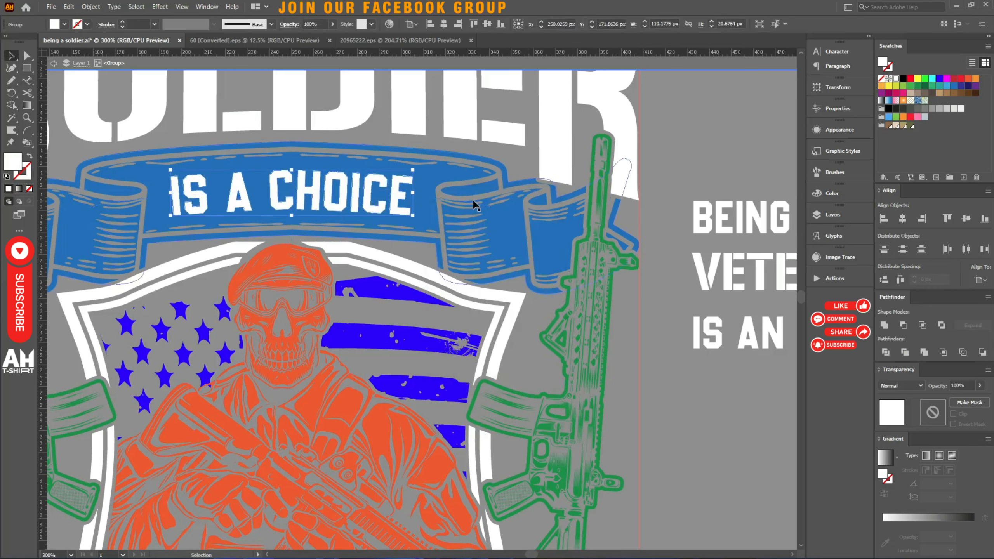
# Fill IS A CHOICE black, cut it and paste it in place into the blue banner's opacity mask.
pyautogui.click(903, 79)
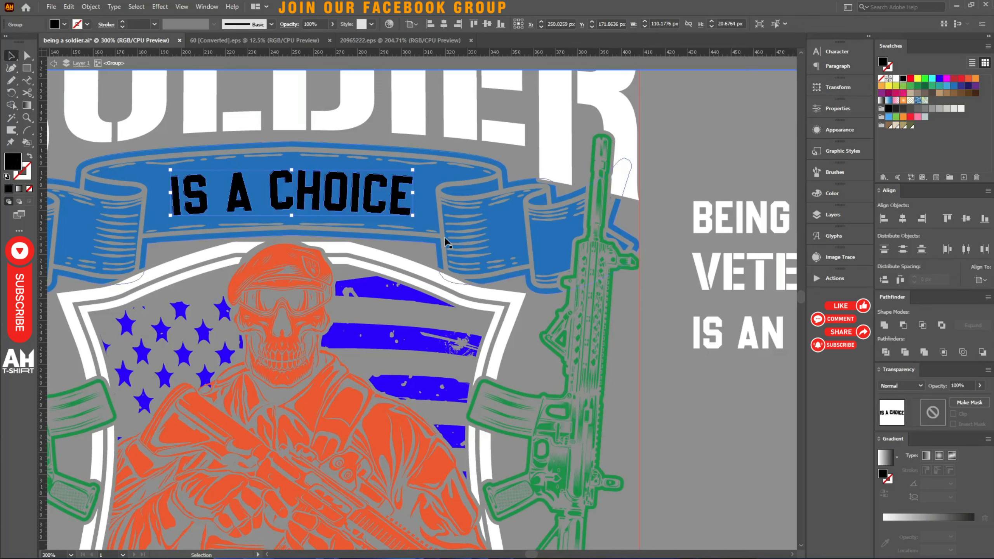
pyautogui.press('Delete')
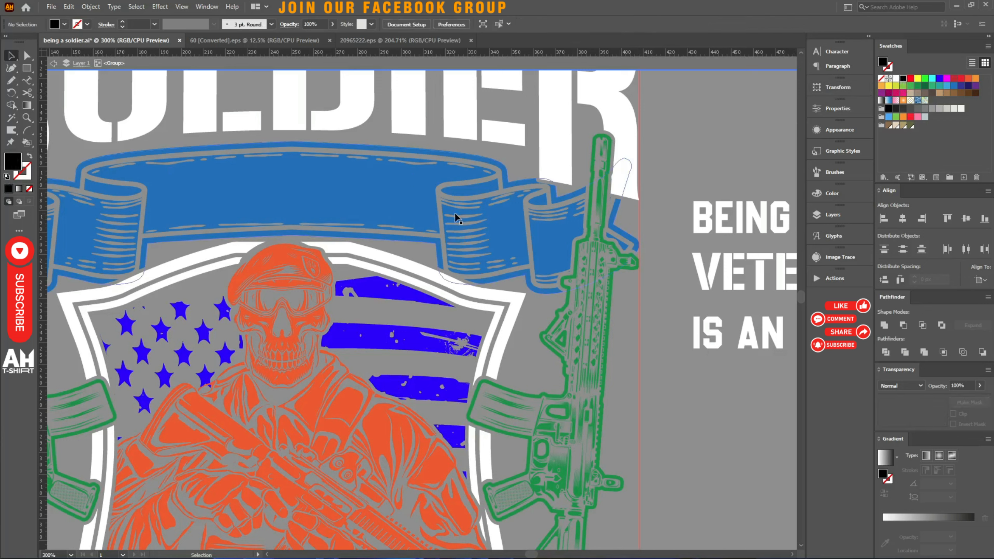
pyautogui.click(453, 211)
pyautogui.click(933, 412)
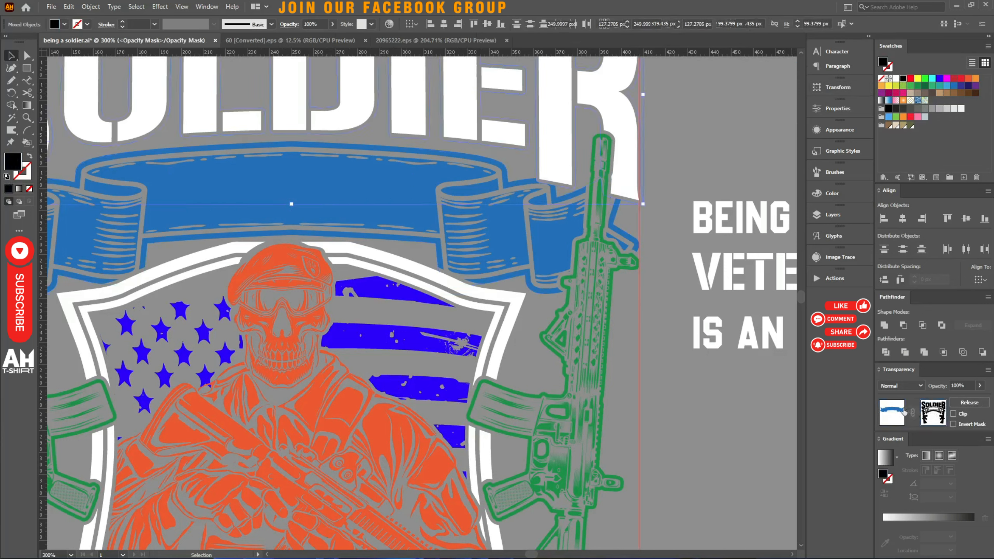
pyautogui.hotkey('ctrl', 'f')
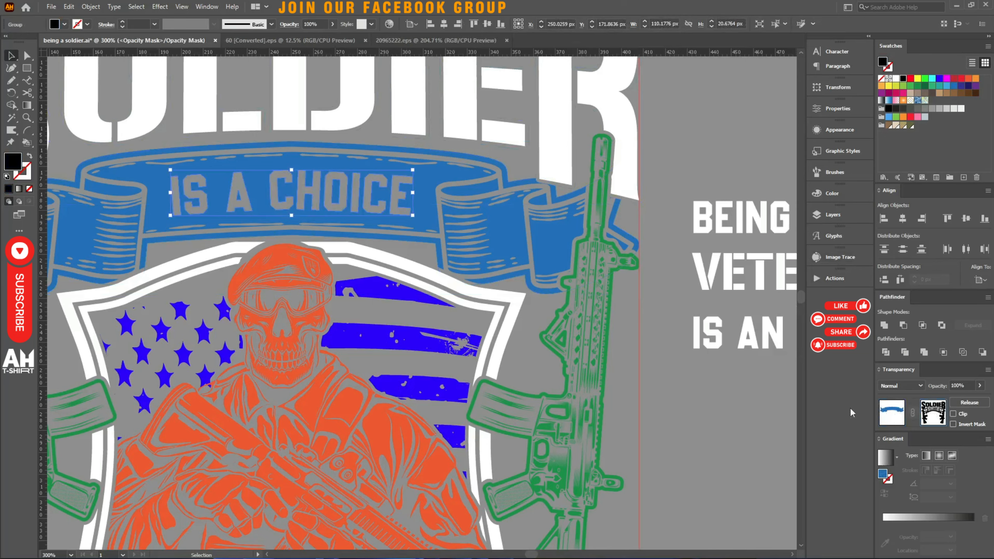
pyautogui.click(892, 412)
pyautogui.doubleClick(708, 403)
# Move the BEING A RETIRED text below the white banner, placing it inside the banner's isolated group.
pyautogui.scroll(-2, 709, 409)
pyautogui.moveTo(708, 413); pyautogui.dragTo(503, 292)
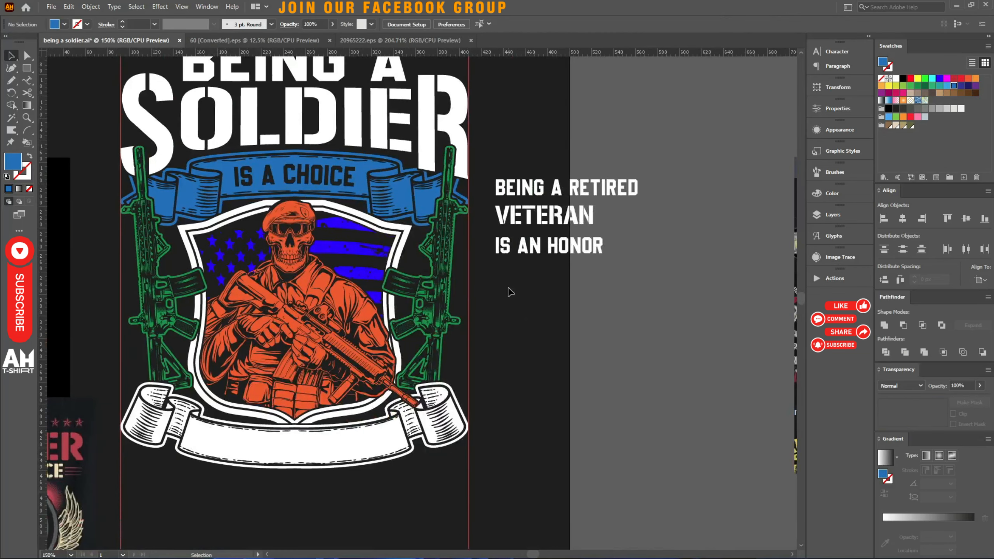
pyautogui.moveTo(257, 491); pyautogui.dragTo(285, 495)
pyautogui.hotkey('ctrl', 'x')
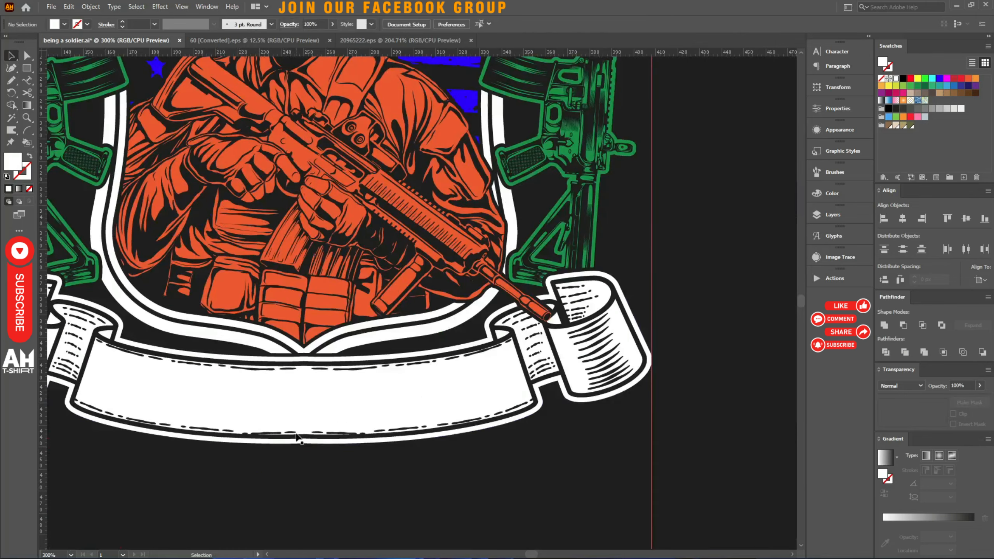
pyautogui.doubleClick(296, 427)
pyautogui.hotkey('ctrl', 'f')
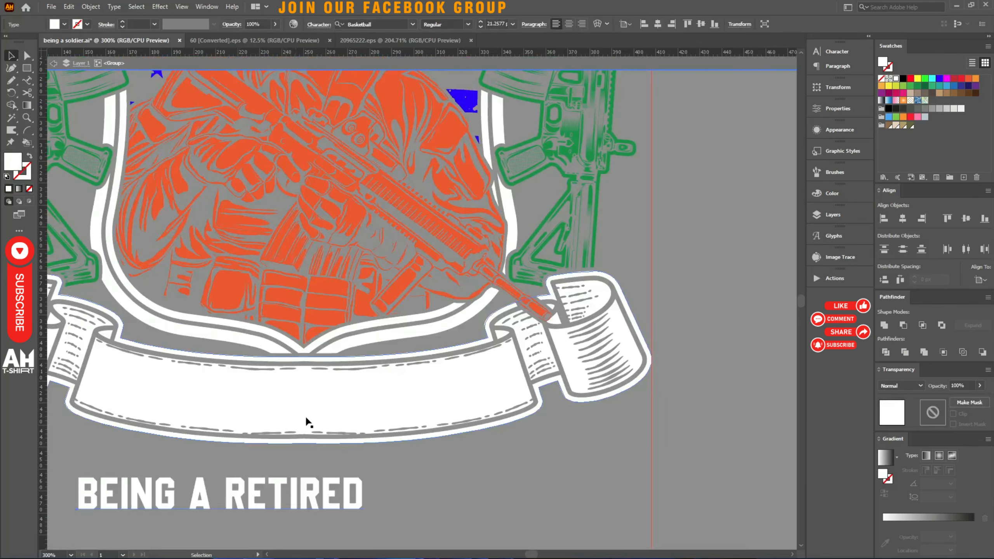
# Duplicate the white banner's base shape slightly higher, fill the copy yellow and remove its opacity mask.
pyautogui.click(304, 413)
pyautogui.moveTo(305, 413); pyautogui.dragTo(305, 375)
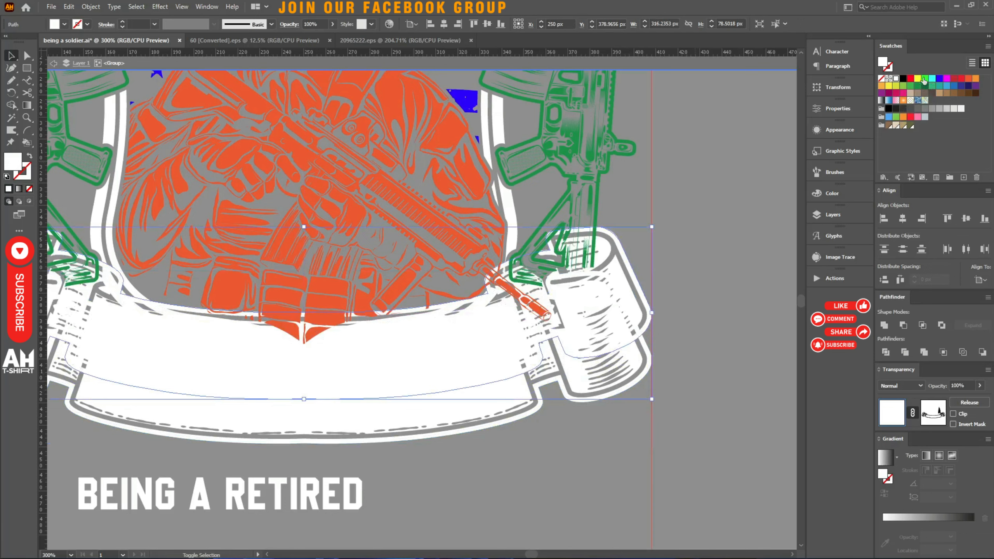
pyautogui.click(917, 79)
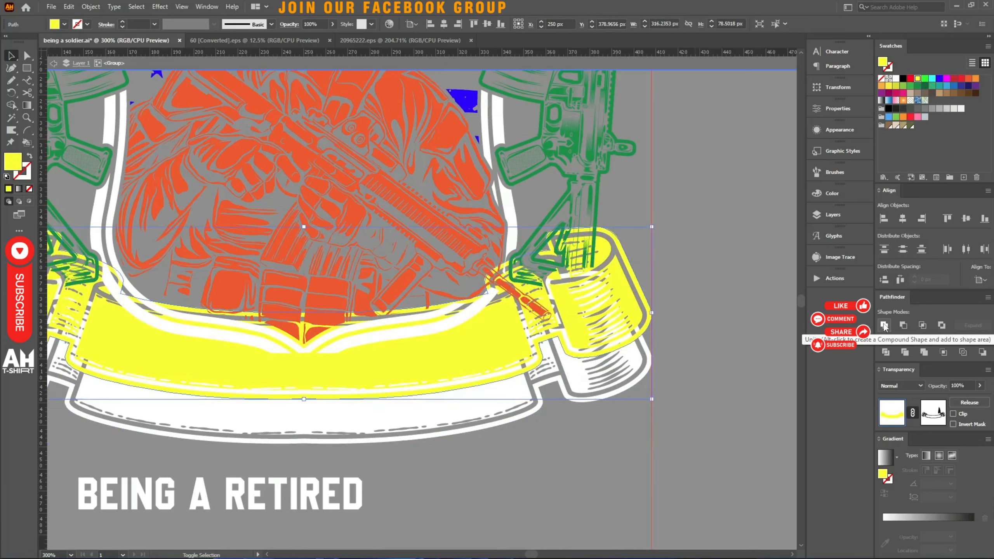
pyautogui.hotkey('ctrl', 'z')
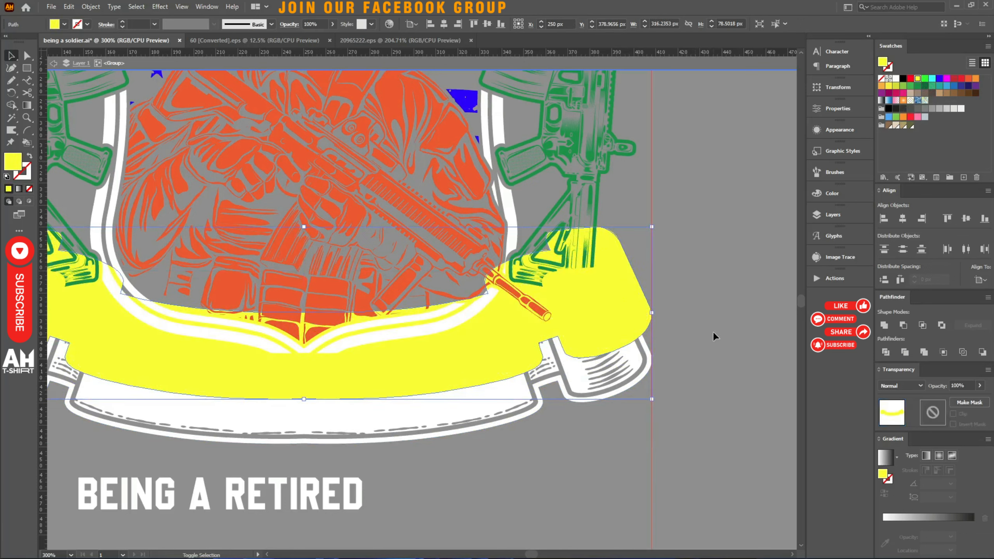
# Turn the yellow shape's fill into a stroke, cut it with Scissors at both lower corners and delete all but the bottom arc.
pyautogui.hotkey('shift', 'x')
pyautogui.press('c')
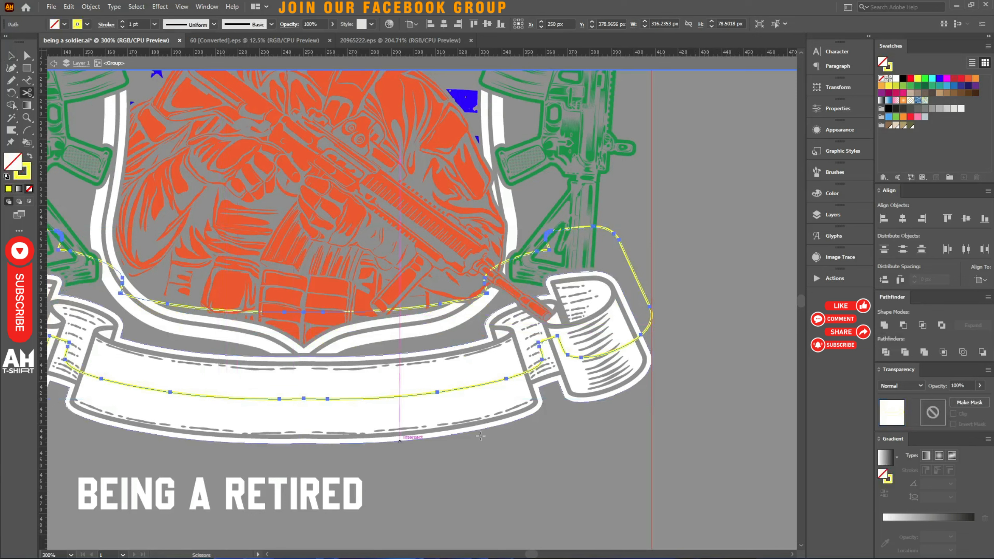
pyautogui.click(541, 358)
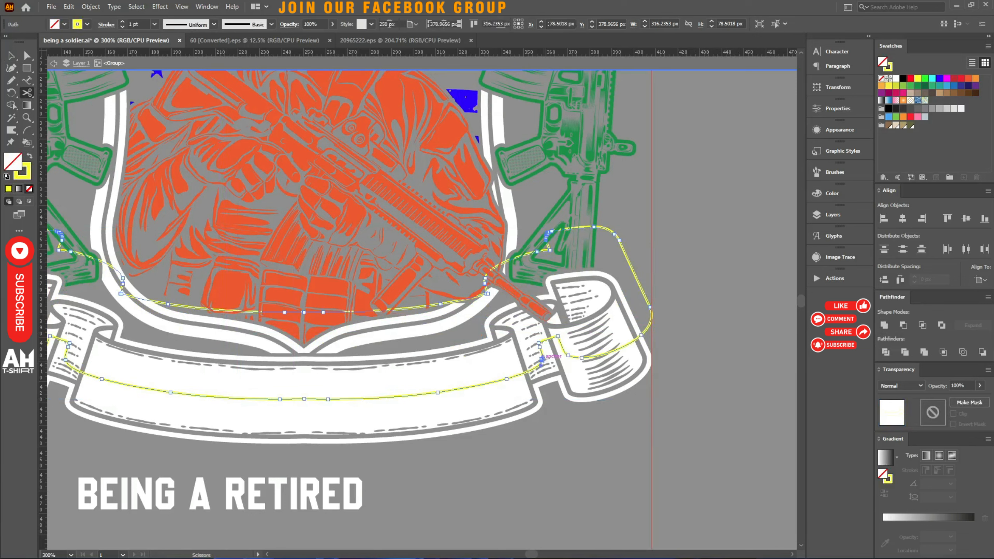
pyautogui.click(64, 360)
pyautogui.press('v')
pyautogui.click(648, 333)
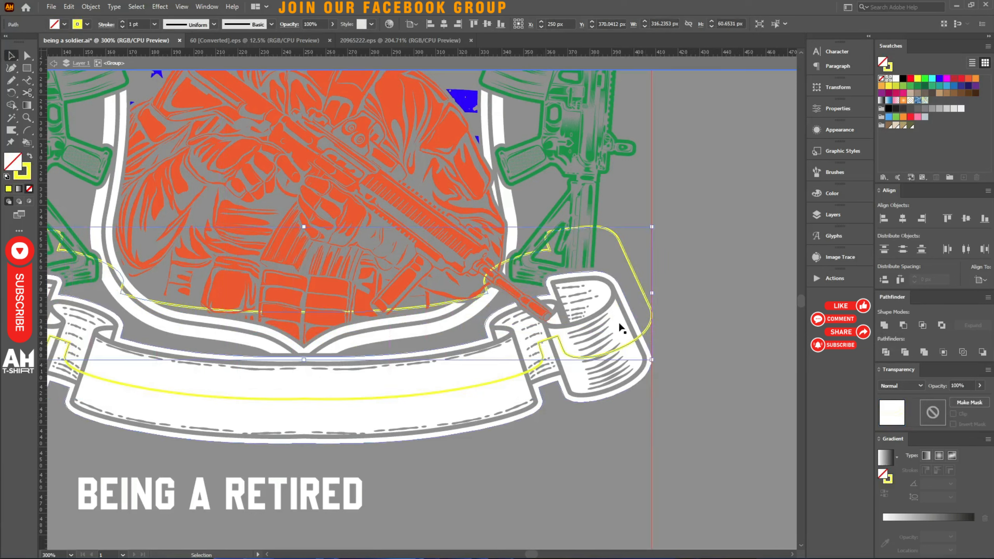
pyautogui.press('Delete')
# Cut the BEING A RETIRED text and paste it along the yellow arc as type on a path.
pyautogui.click(236, 495)
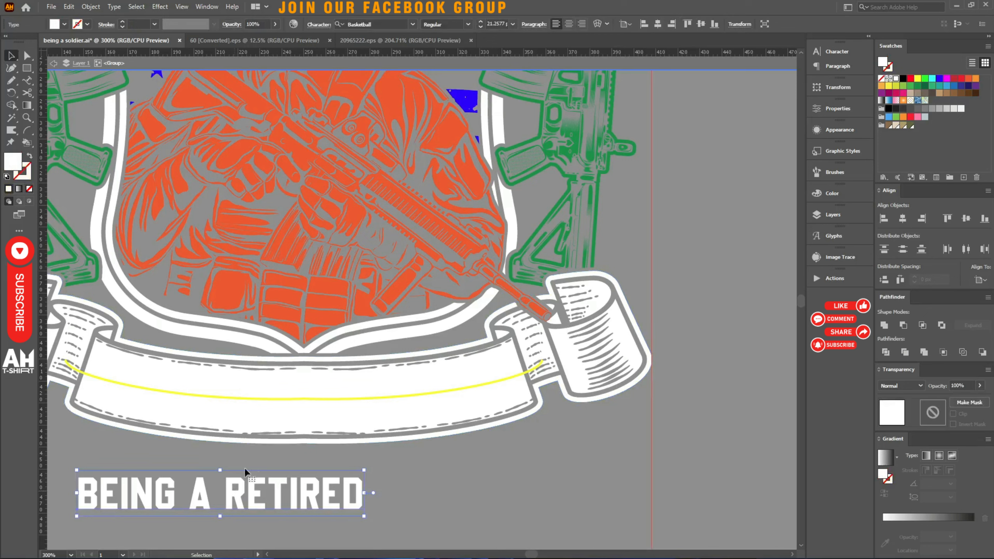
pyautogui.hotkey('ctrl', 'x')
pyautogui.click(227, 399)
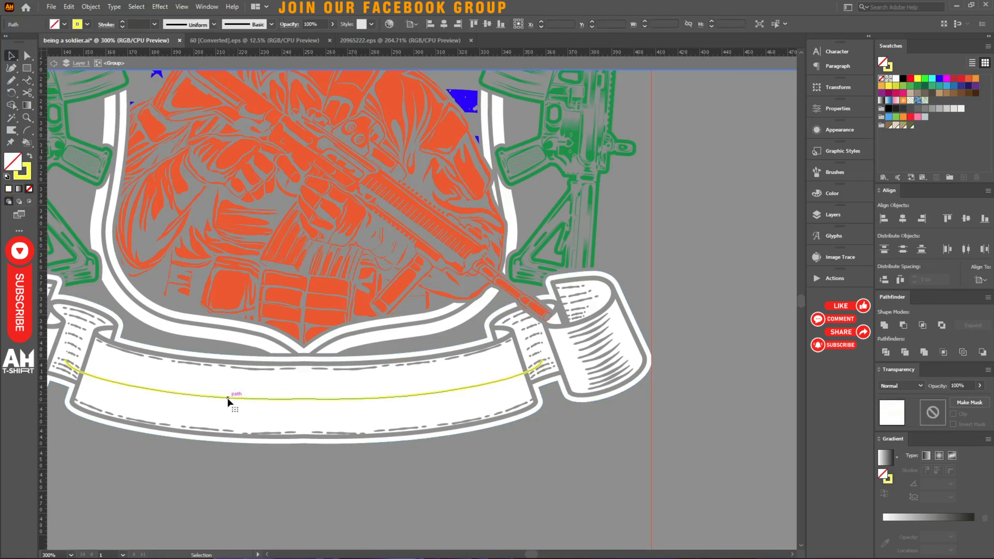
pyautogui.press('t')
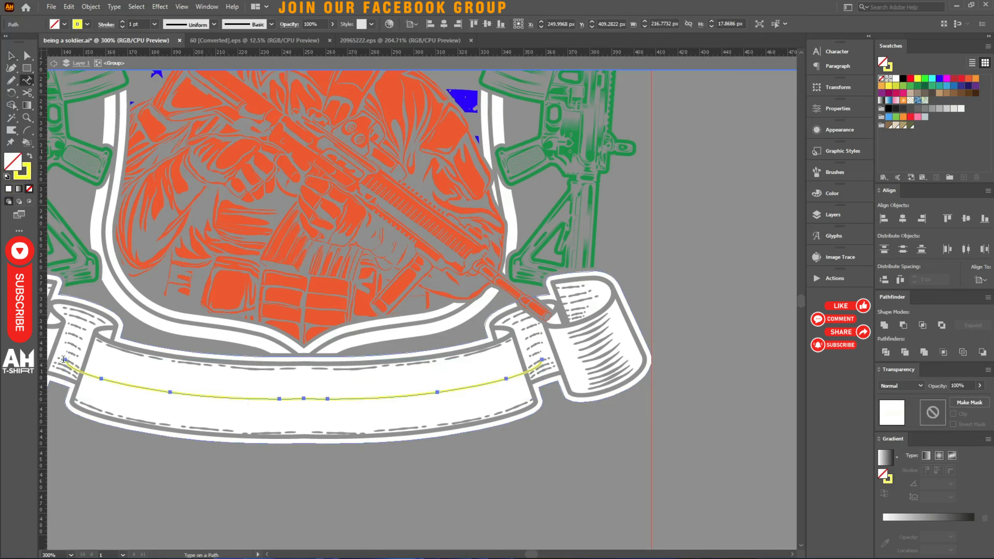
pyautogui.click(198, 398)
pyautogui.hotkey('ctrl', 'v')
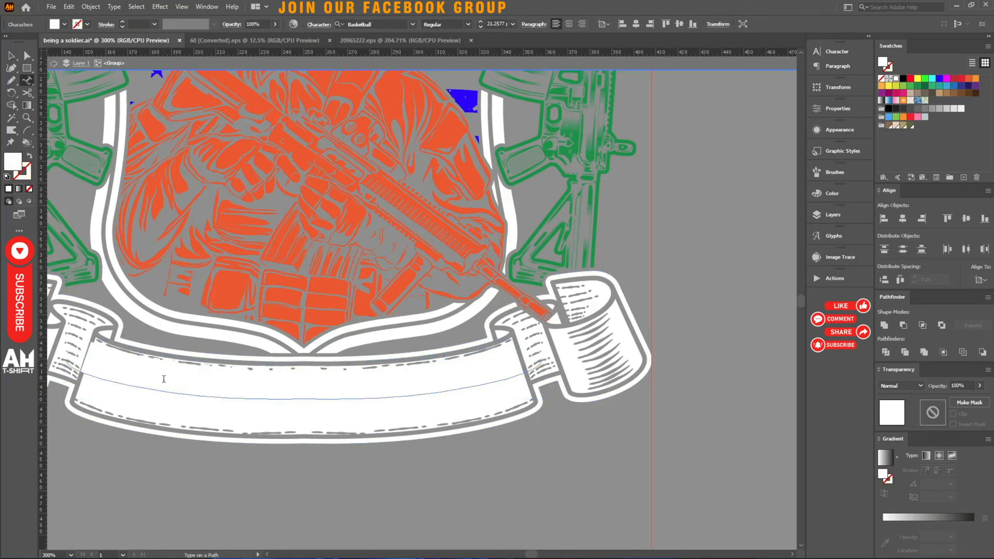
pyautogui.press('Escape')
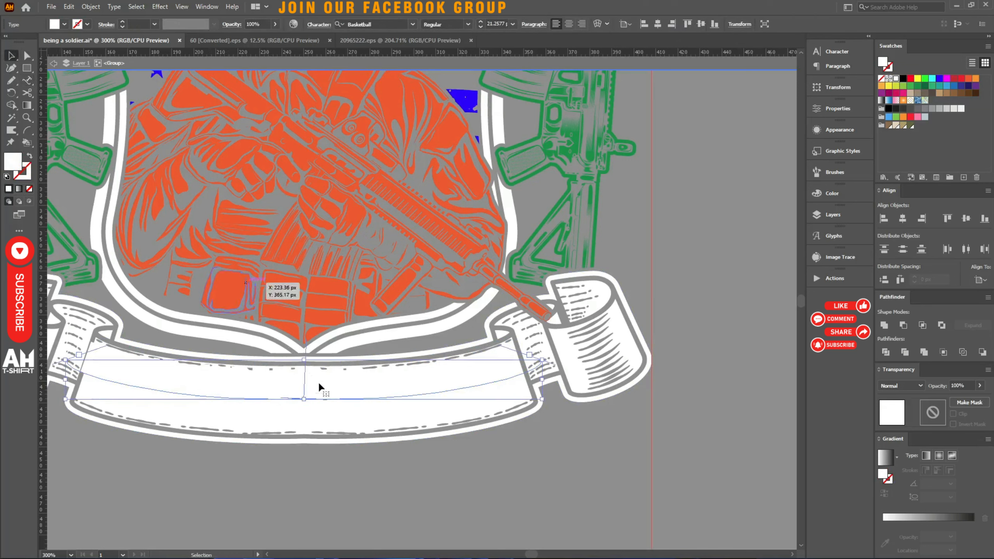
# Fill the curved BEING A RETIRED text black, set its path alignment to Center and center its paragraph.
pyautogui.click(902, 81)
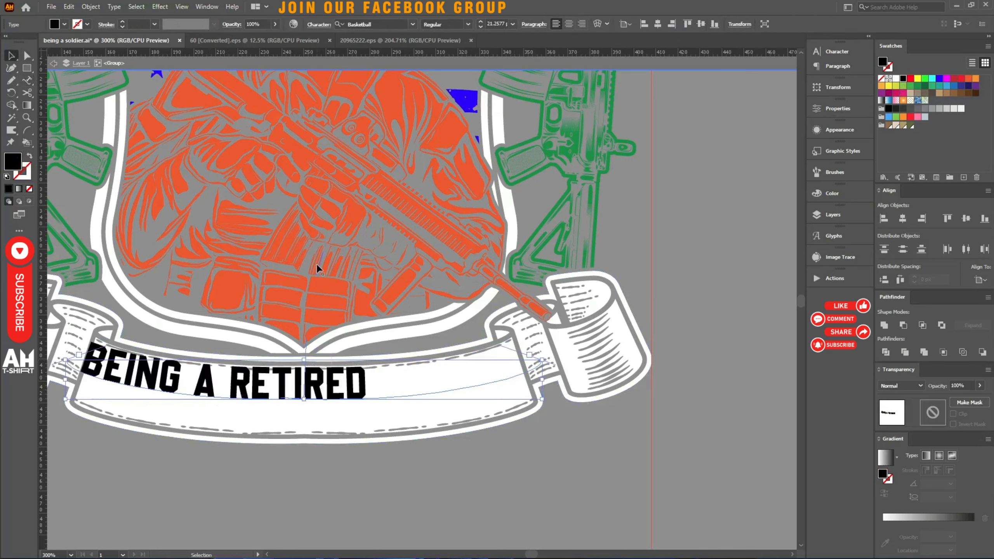
pyautogui.press('t')
pyautogui.press('Return')
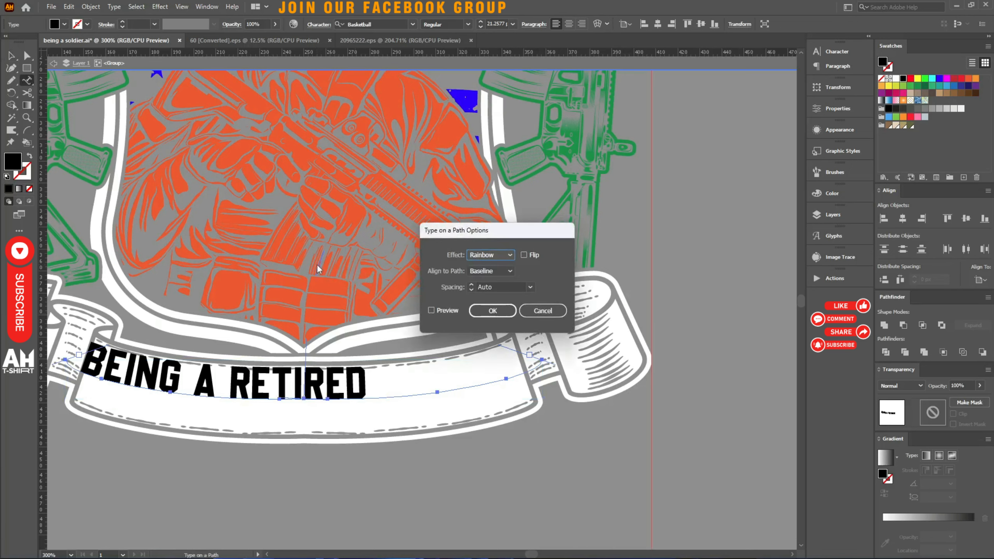
pyautogui.click(492, 271)
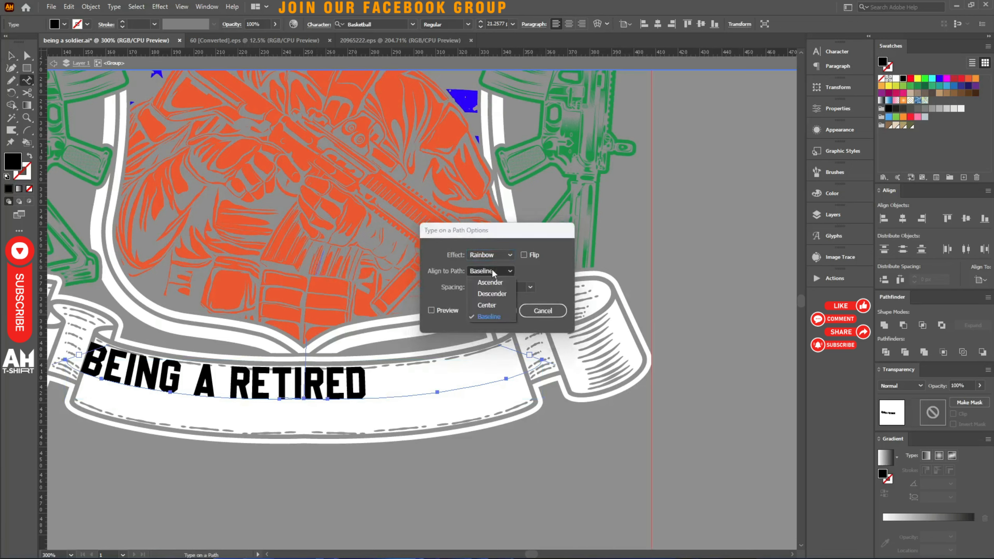
pyautogui.click(481, 304)
pyautogui.click(439, 310)
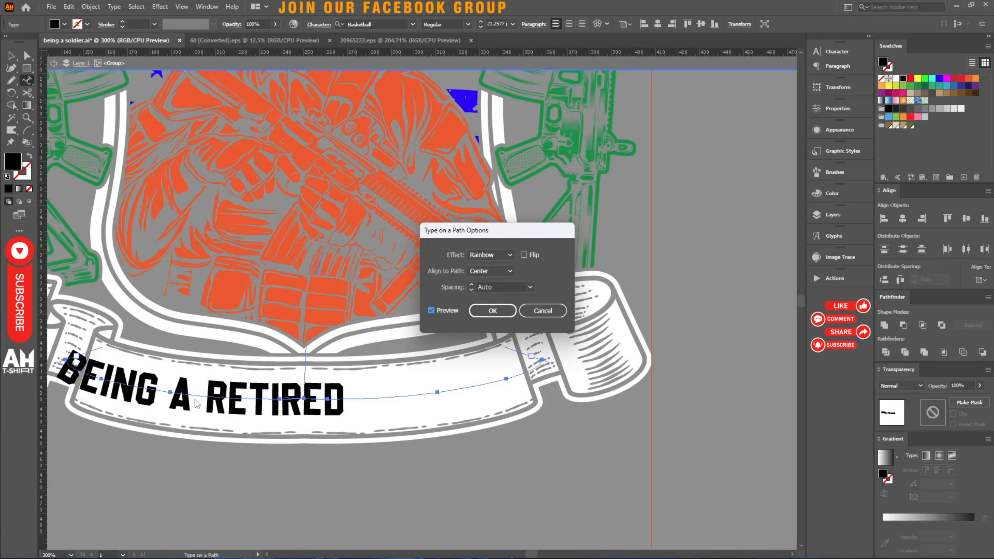
pyautogui.click(492, 311)
pyautogui.click(569, 24)
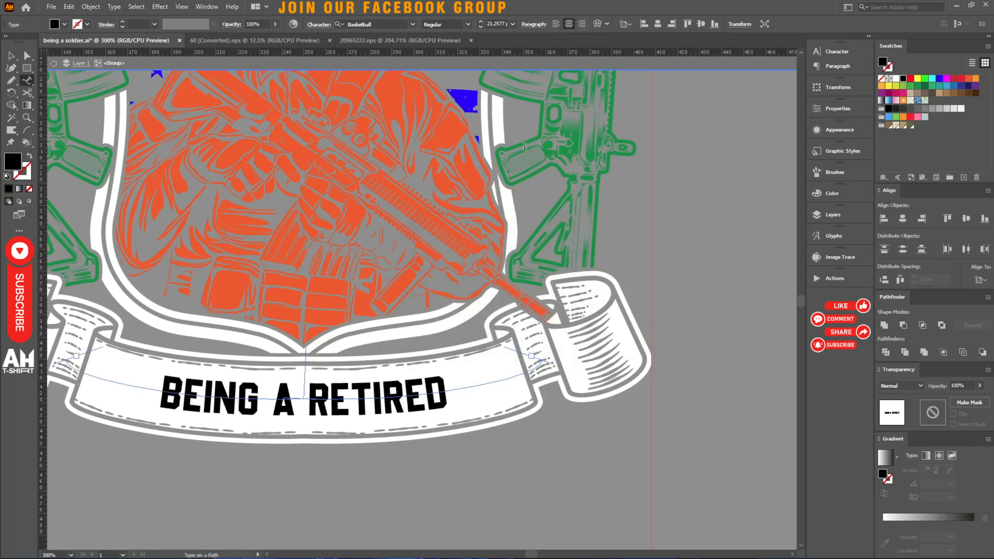
# Enlarge the curved BEING A RETIRED text to 26 pt.
pyautogui.press('Escape')
pyautogui.scroll(5, 493, 21)
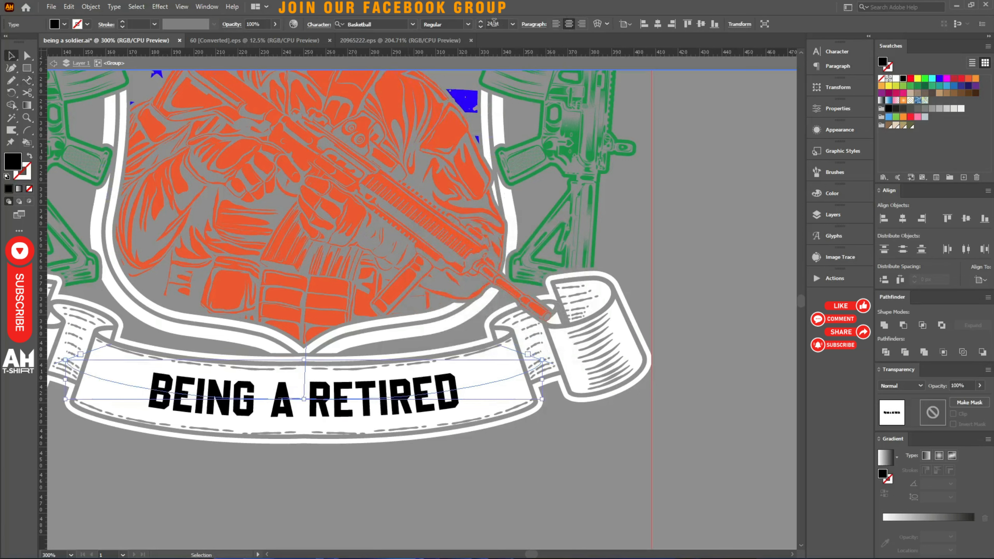
pyautogui.press('a')
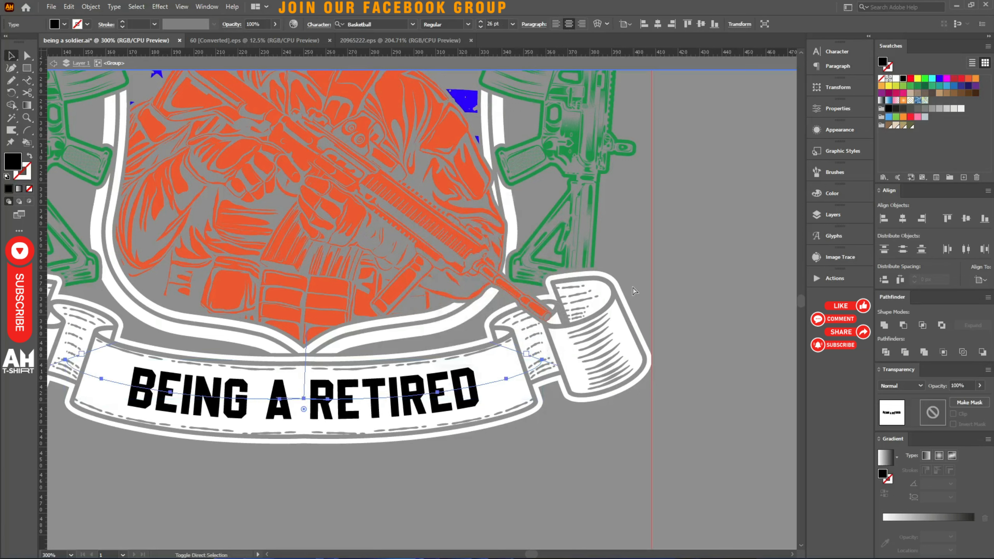
# Cut BEING A RETIRED and paste it in place into the white banner's opacity mask.
pyautogui.click(497, 375)
pyautogui.press('Delete')
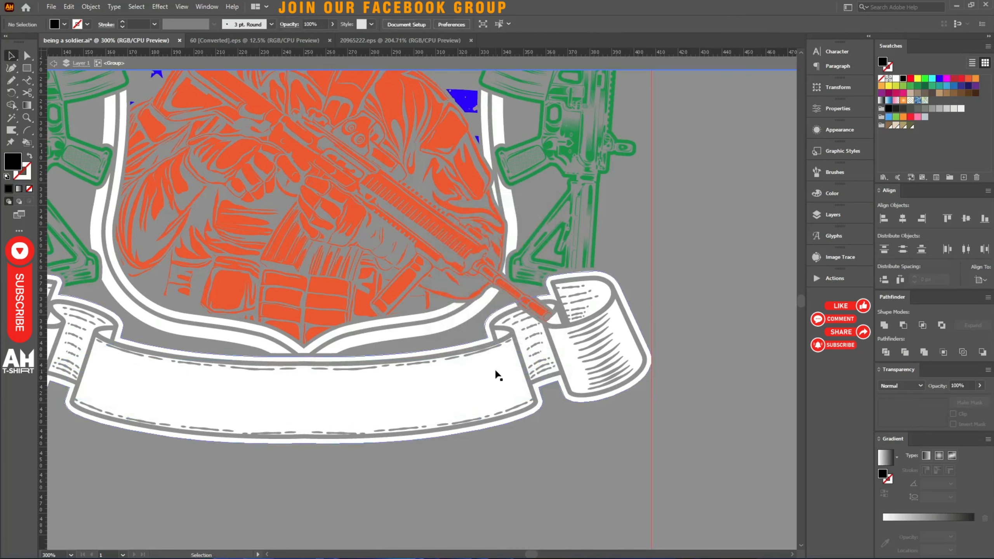
pyautogui.click(527, 369)
pyautogui.click(933, 413)
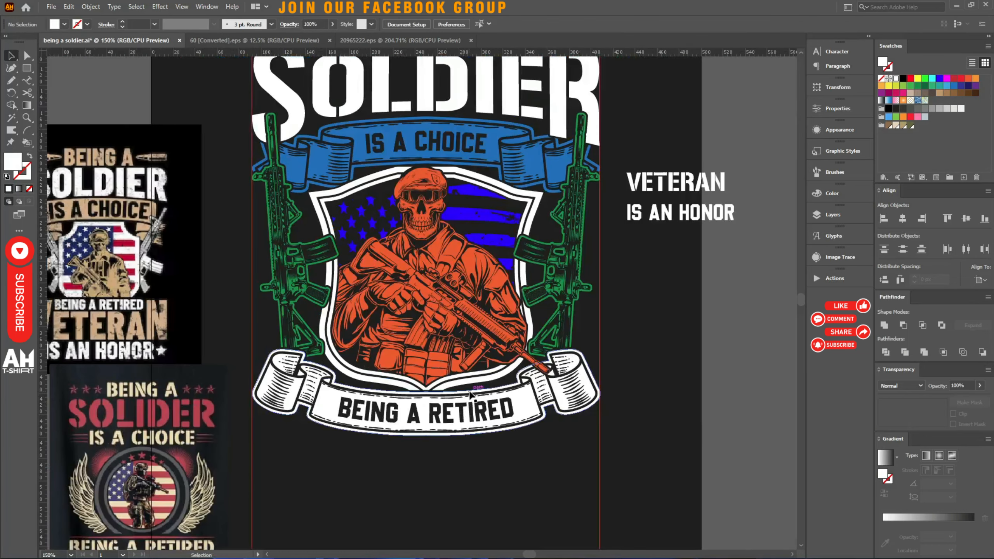
# Move the VETERAN text to the white banner's lower edge, convert it to outlines and scale it to span between the guides.
pyautogui.moveTo(682, 191); pyautogui.dragTo(605, 450)
pyautogui.rightClick(424, 360)
pyautogui.click(481, 309)
pyautogui.scroll(1, 614, 461)
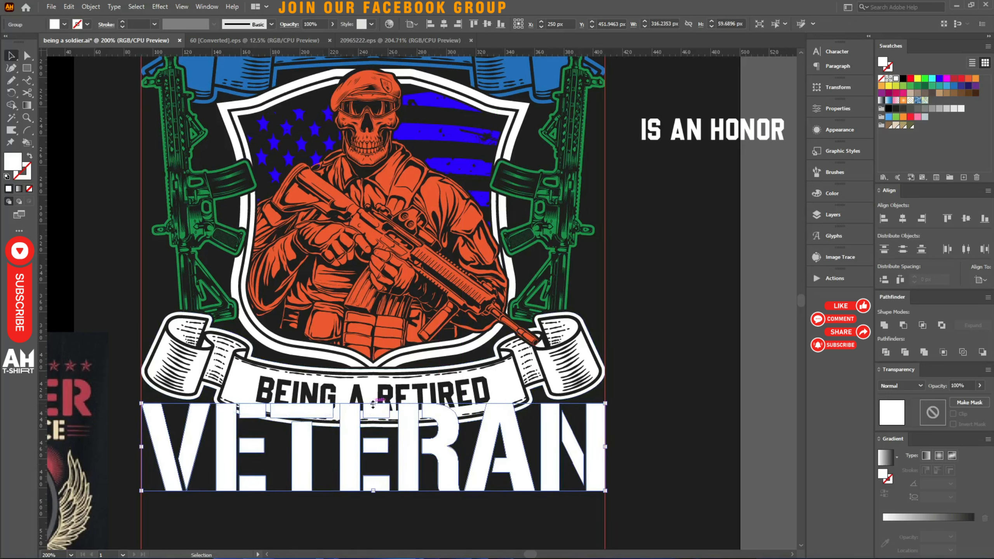
# Stretch the V and N of VETERAN upward to about 68 px high so they rise above the inner letters.
pyautogui.doubleClick(207, 428)
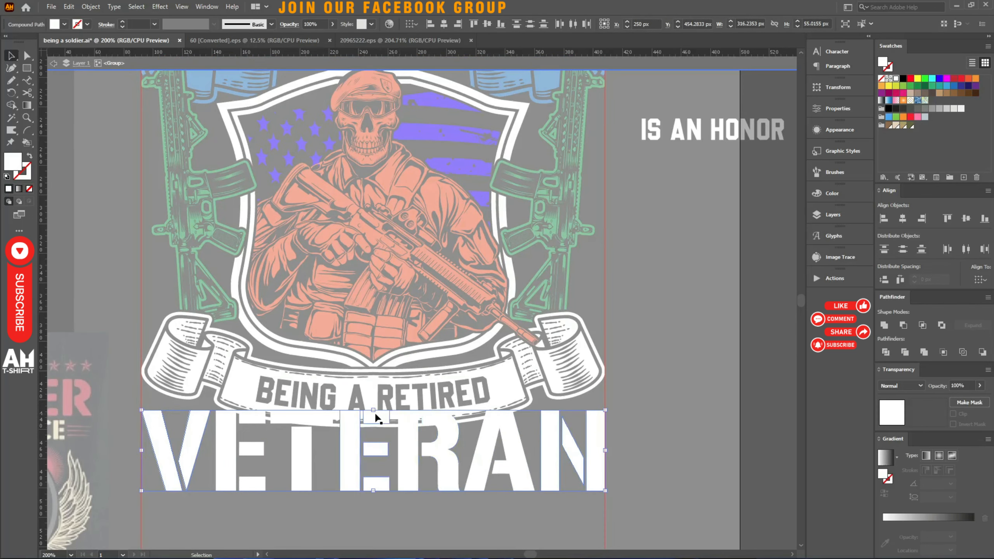
pyautogui.moveTo(374, 411); pyautogui.dragTo(407, 390)
pyautogui.doubleClick(466, 520)
pyautogui.keyDown('alt'); pyautogui.click(377, 448); pyautogui.keyUp('alt')
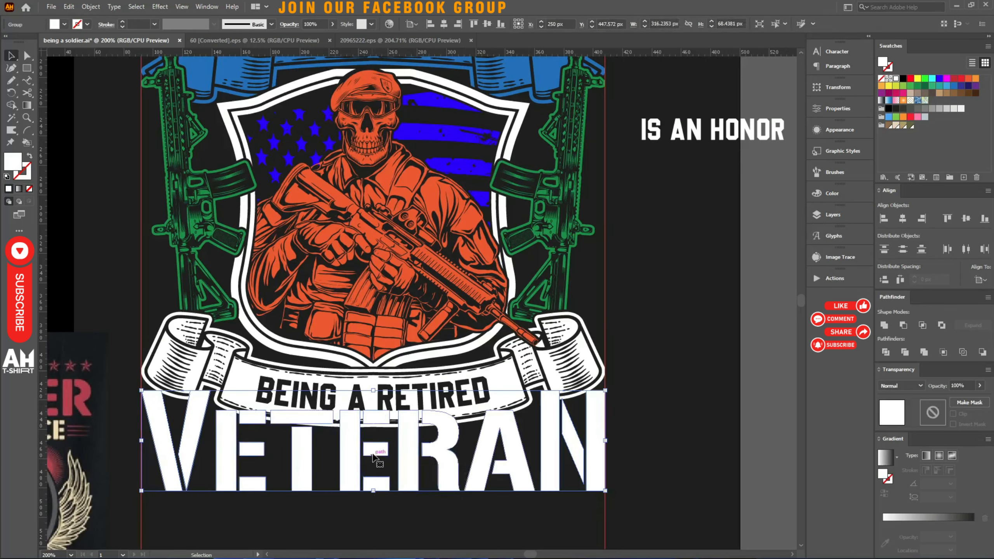
# Warp the VETERAN lettering with the Arc Upper style at a horizontal bend of -16%.
pyautogui.hotkey('ctrl', 'alt', 'shift', 'w')
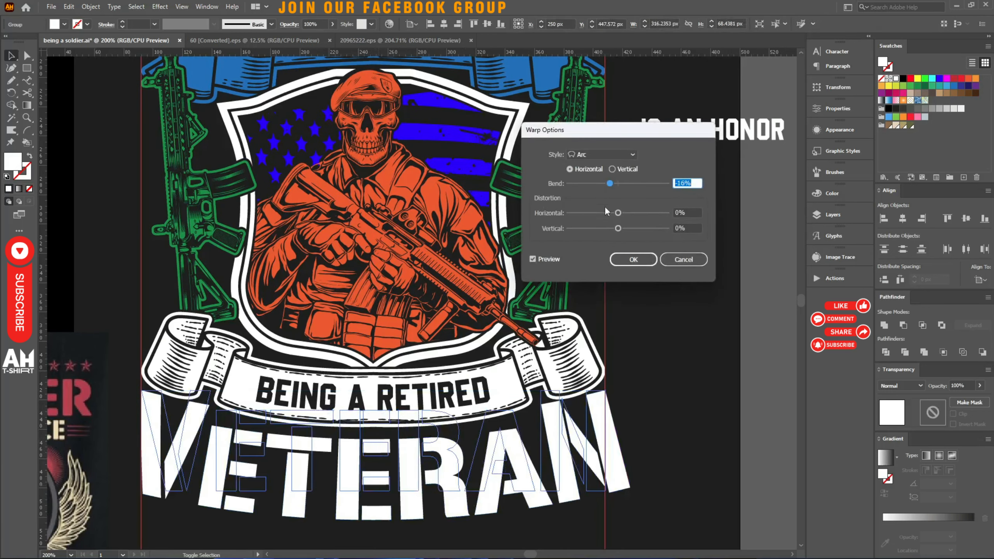
pyautogui.click(593, 154)
pyautogui.click(590, 180)
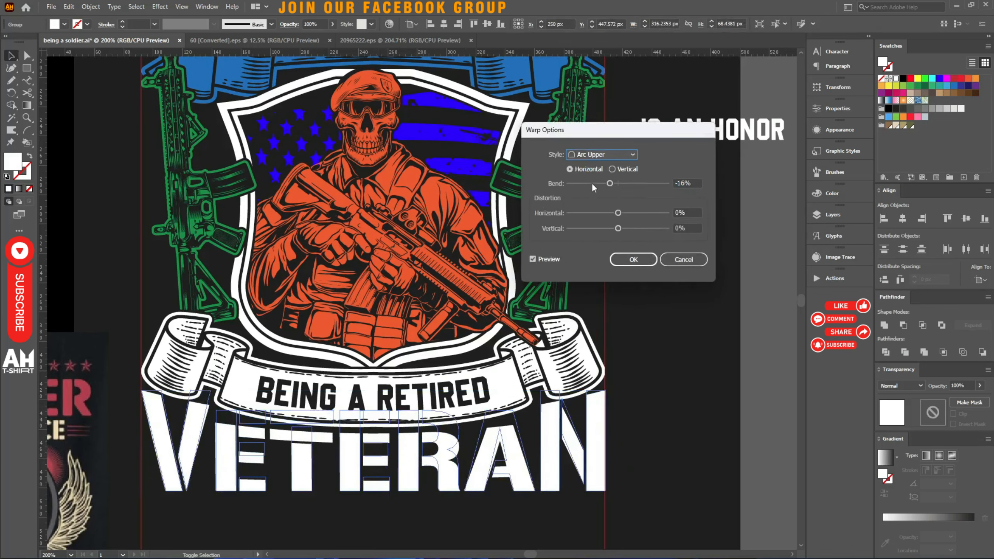
pyautogui.click(634, 265)
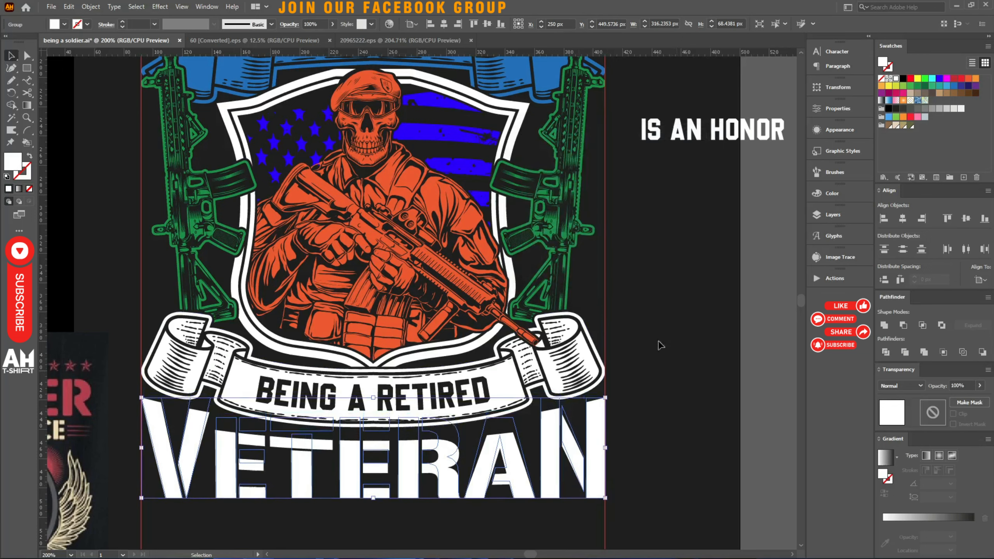
# Stretch the warped VETERAN lettering to about 72 px high and nudge it up toward the white banner.
pyautogui.moveTo(379, 397); pyautogui.dragTo(373, 395)
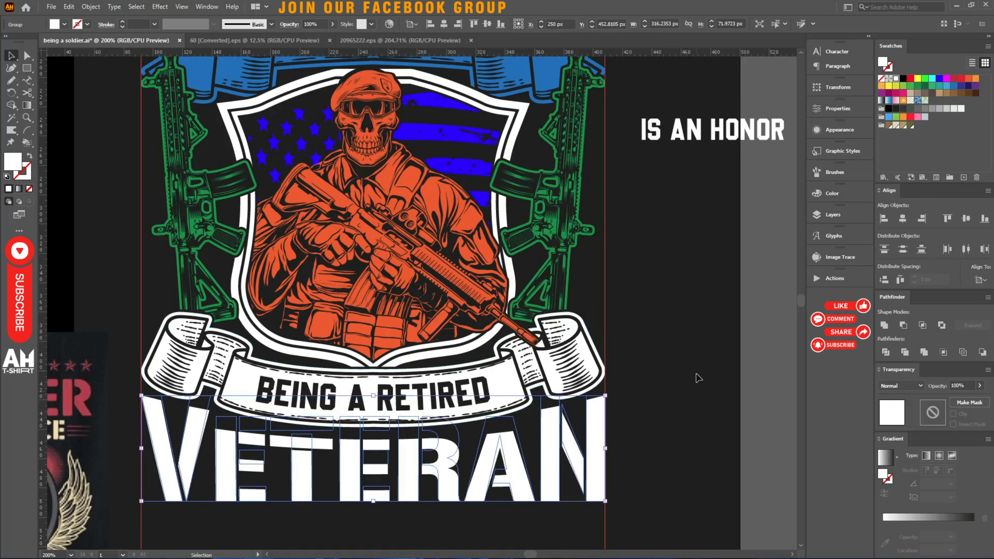
pyautogui.press('Up')
pyautogui.press('Up')
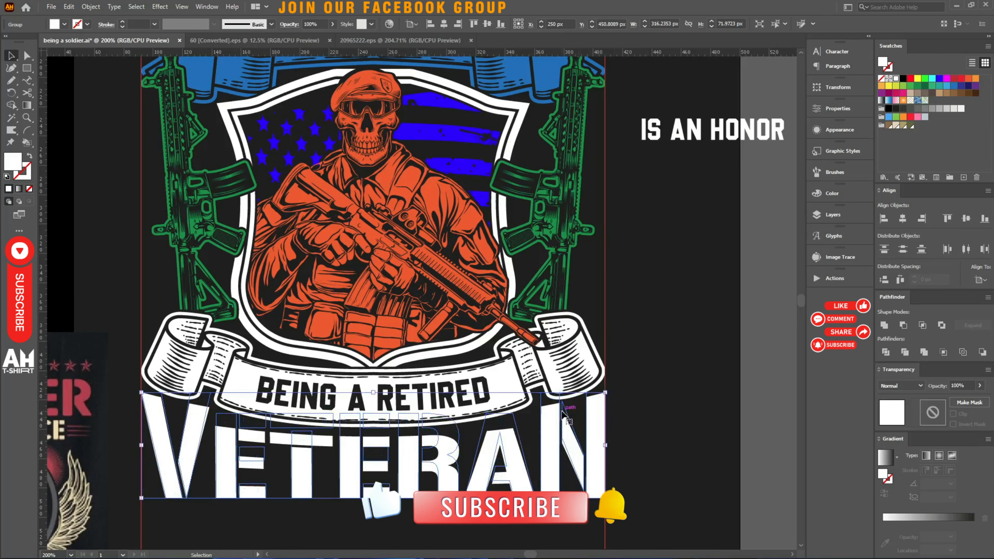
# Shorten the V and N of VETERAN to about 66 px high and nudge the whole word up toward the banner.
pyautogui.doubleClick(577, 416)
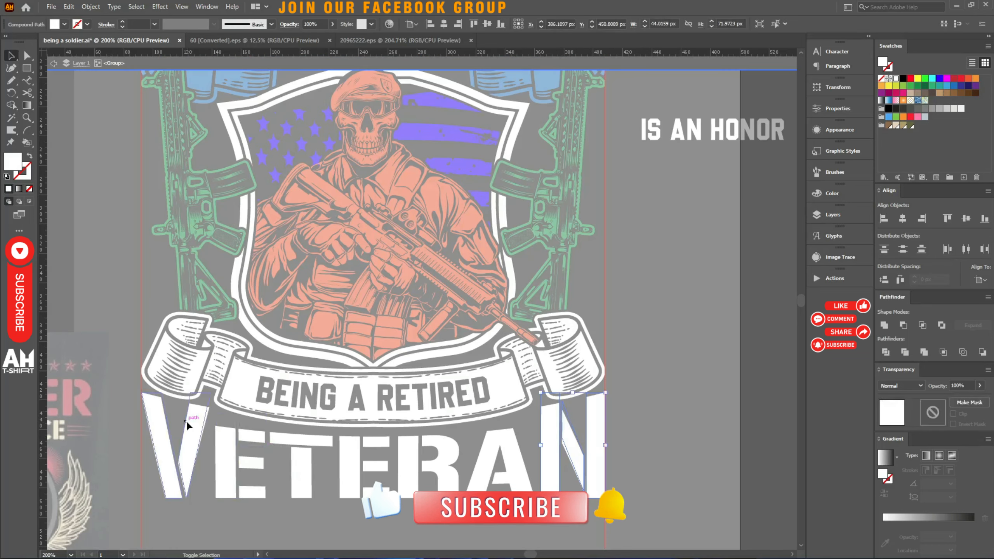
pyautogui.keyDown('shift'); pyautogui.click(184, 442); pyautogui.keyUp('shift')
pyautogui.moveTo(372, 393); pyautogui.dragTo(373, 400)
pyautogui.press('Escape')
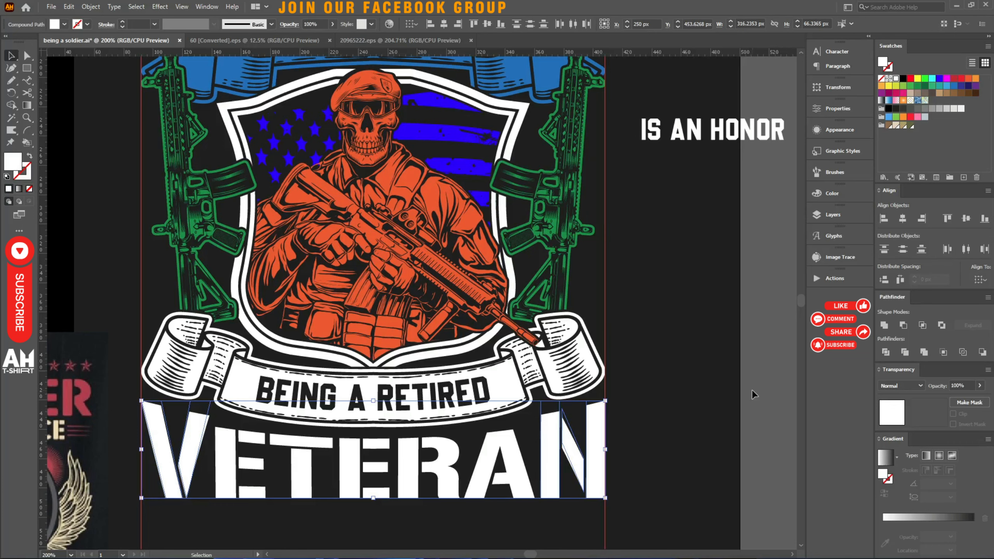
pyautogui.hotkey('ctrl', 'g')
pyautogui.press('Up')
pyautogui.press('Up')
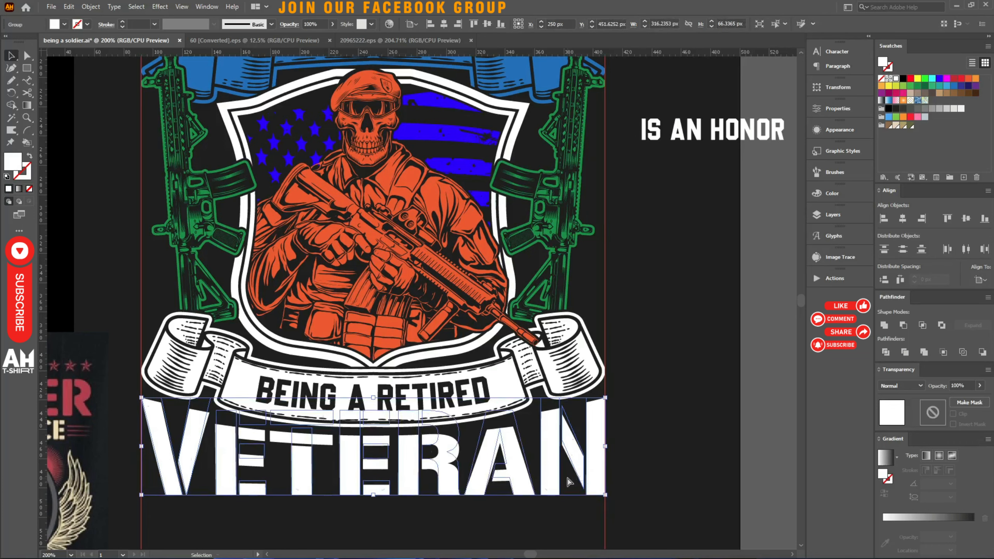
# Move IS AN HONOR below VETERAN, convert it to outlines and center it horizontally on the artboard.
pyautogui.moveTo(740, 131); pyautogui.dragTo(298, 398)
pyautogui.rightClick(298, 398)
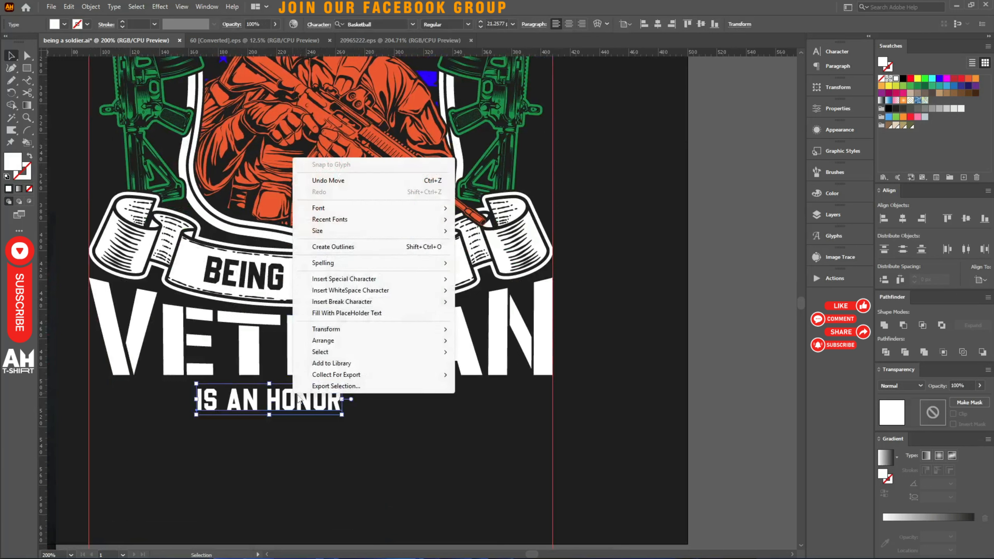
pyautogui.click(333, 246)
pyautogui.click(444, 25)
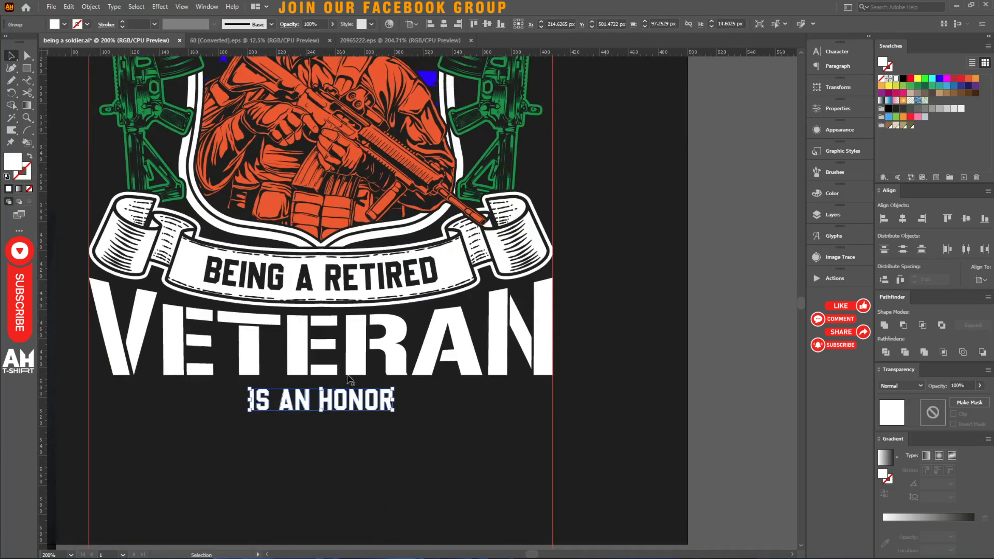
# Enlarge IS AN HONOR to about 174 px wide and nudge it up close beneath VETERAN.
pyautogui.moveTo(320, 409); pyautogui.dragTo(321, 427)
pyautogui.press('Up')
pyautogui.press('Up')
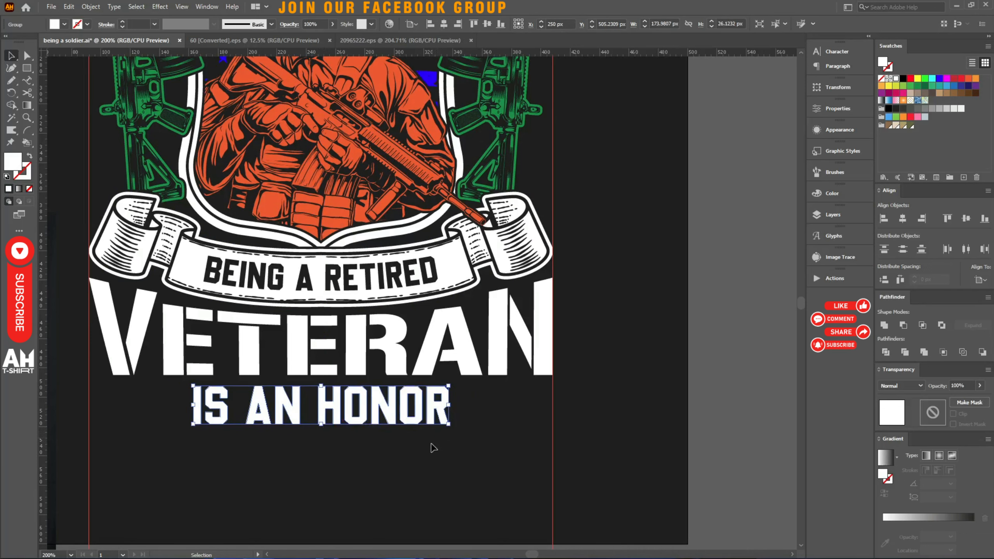
pyautogui.click(414, 464)
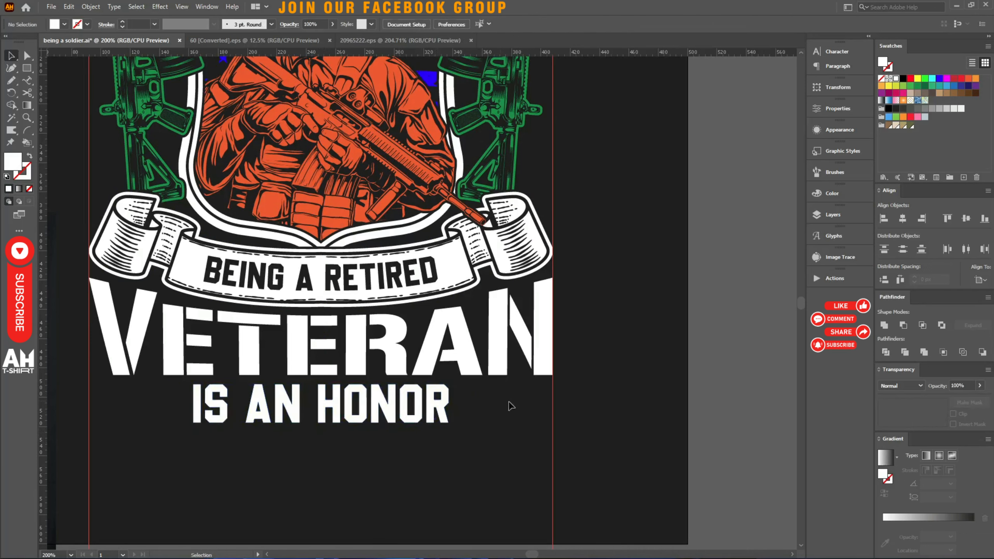
# Draw a circle about 54 px in diameter below the lettering, with no fill and a 10 pt white stroke.
pyautogui.scroll(-1, 520, 411)
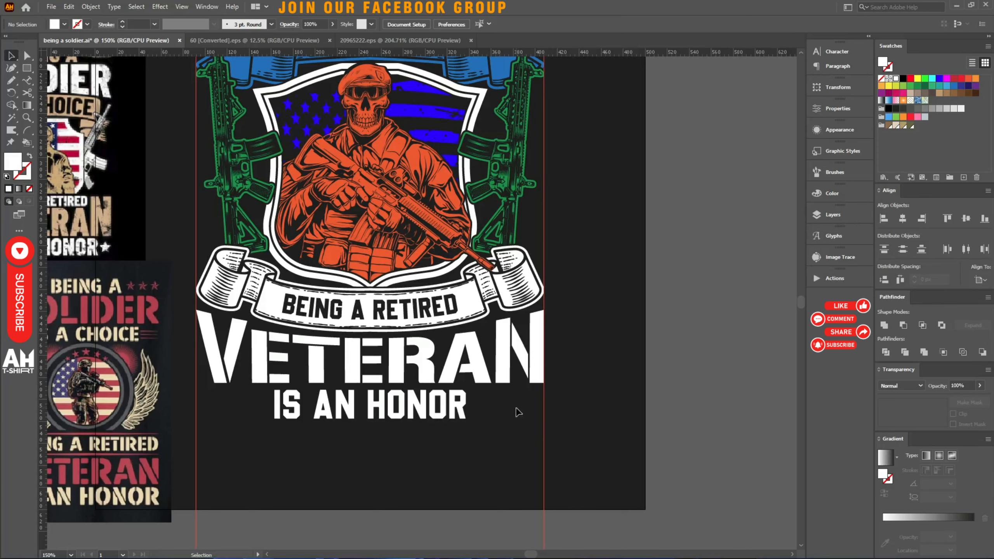
pyautogui.moveTo(486, 326); pyautogui.dragTo(427, 305)
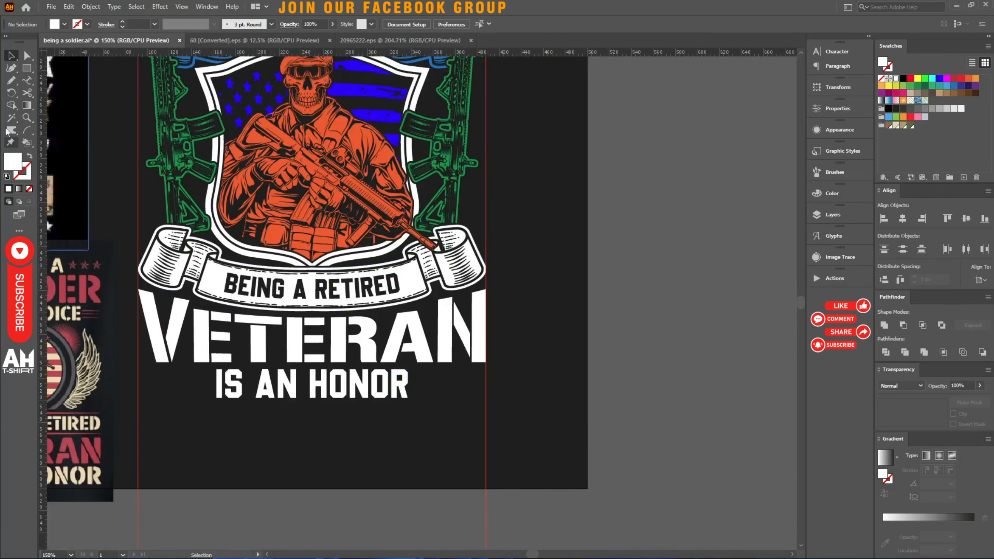
pyautogui.click(26, 67)
pyautogui.click(84, 85)
pyautogui.scroll(2, 456, 455)
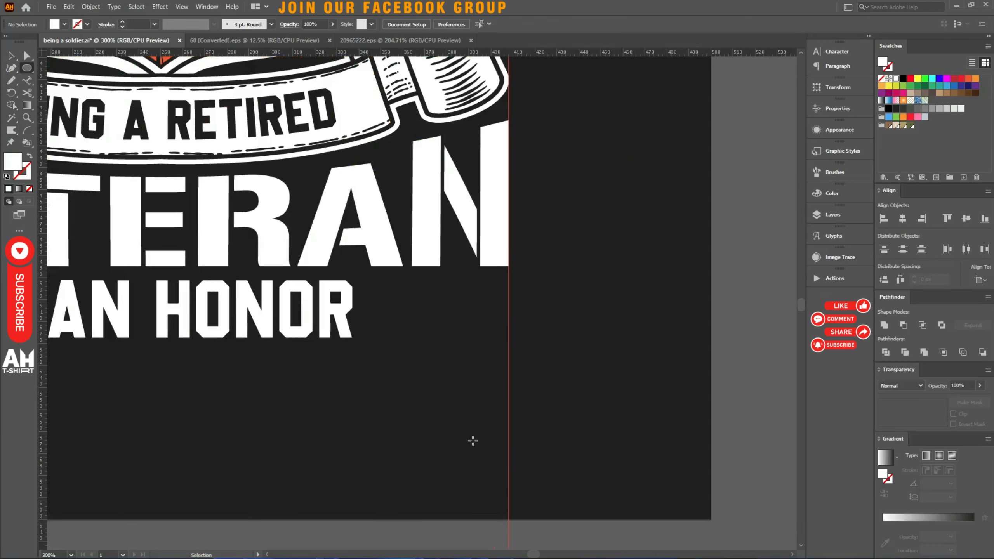
pyautogui.moveTo(385, 434); pyautogui.dragTo(444, 469)
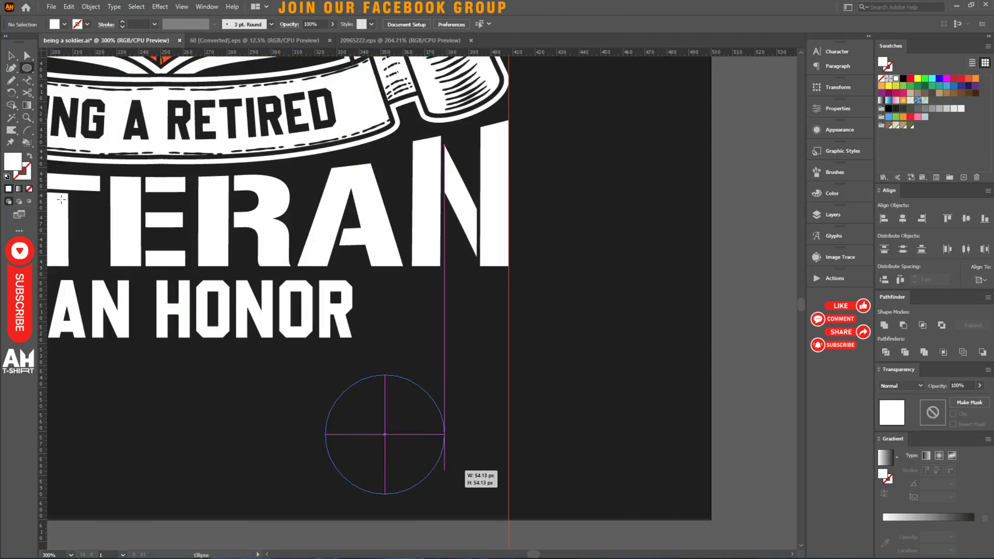
pyautogui.click(29, 155)
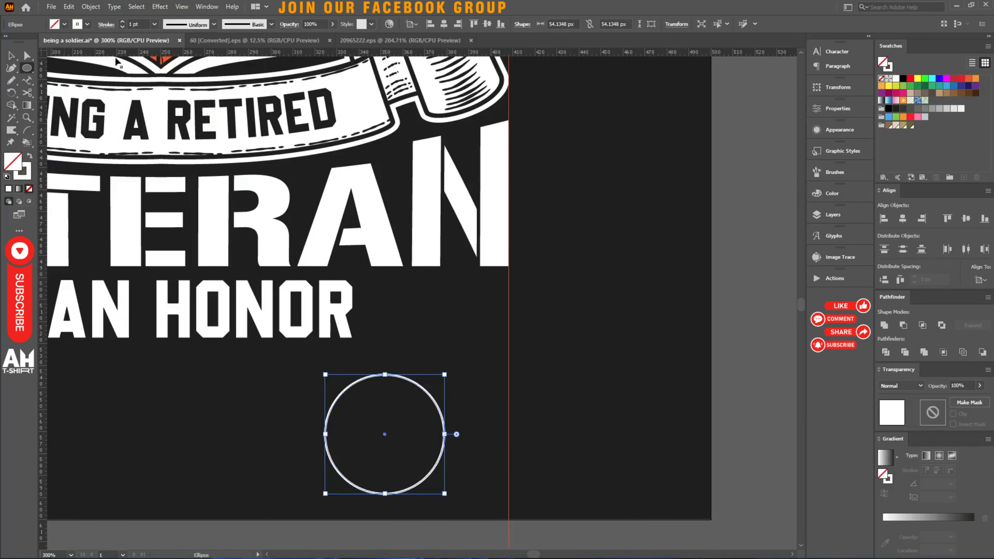
pyautogui.press('v')
pyautogui.scroll(9, 135, 25)
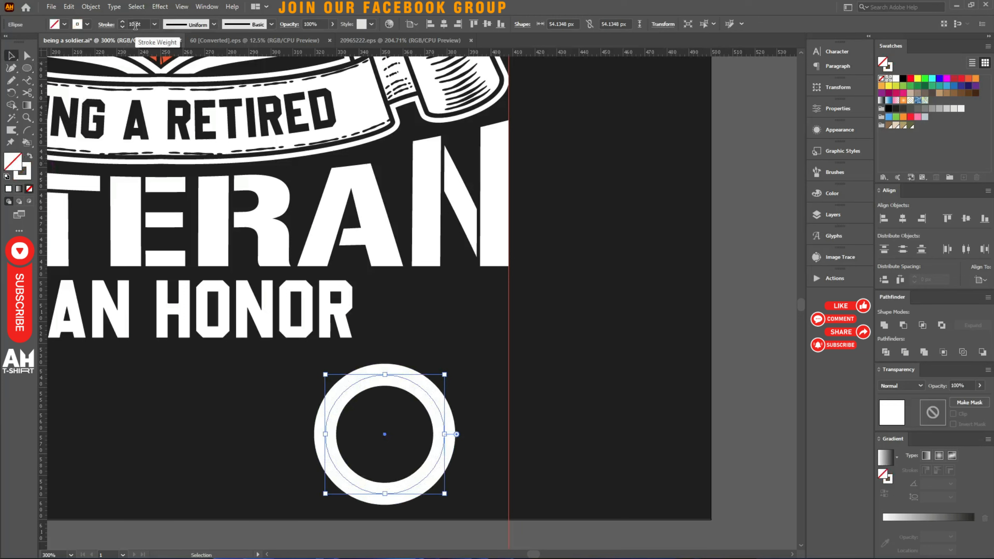
# Draw a five-pointed star about 60 px wide beside the ring and give it a green fill with no stroke.
pyautogui.rightClick(27, 67)
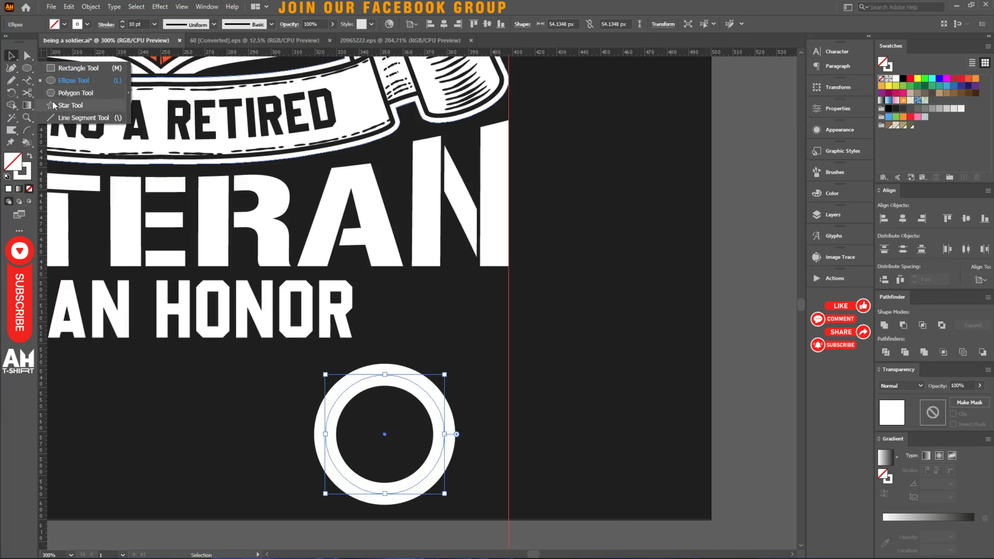
pyautogui.click(70, 105)
pyautogui.moveTo(540, 389); pyautogui.dragTo(595, 432)
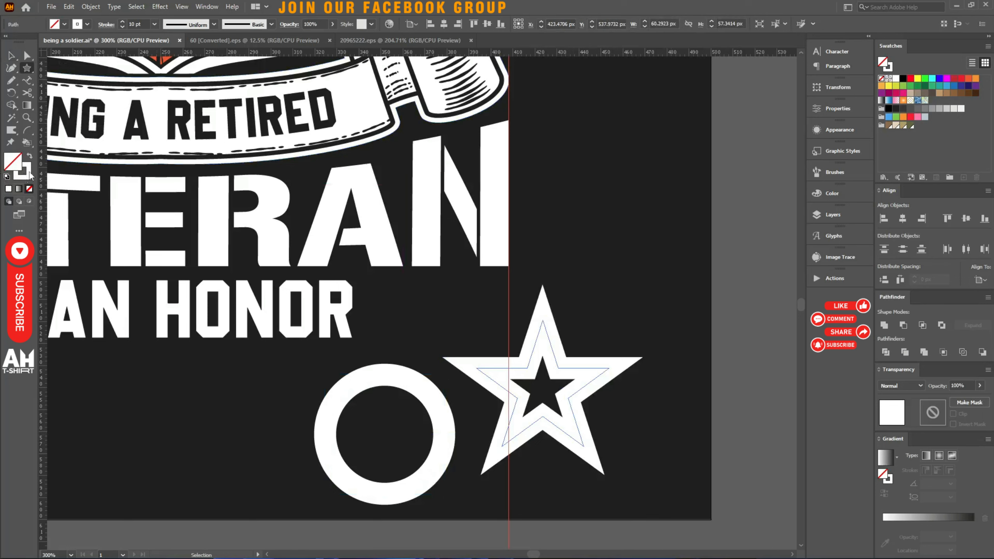
pyautogui.click(30, 157)
pyautogui.press('v')
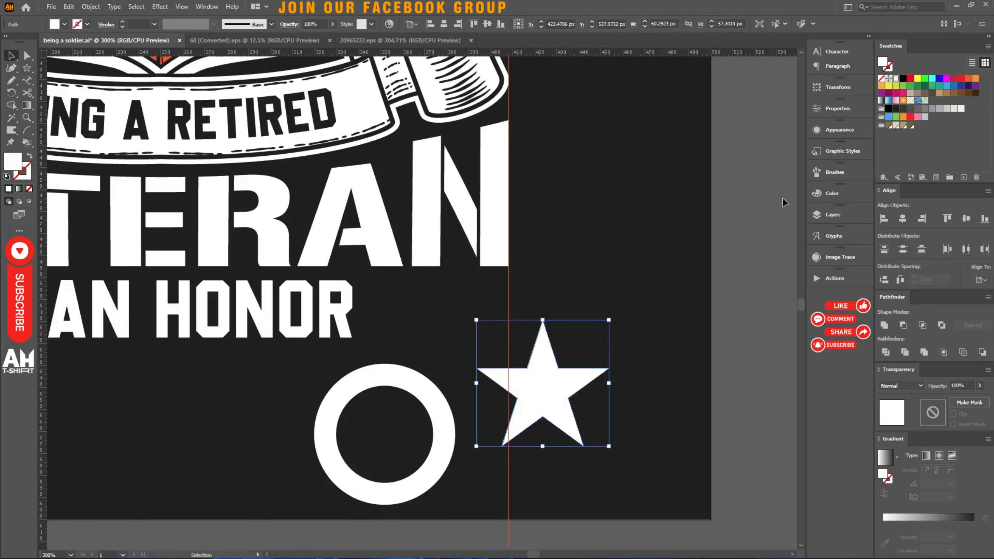
pyautogui.click(917, 87)
# Move the green star onto the white ring and align both centers horizontally and vertically.
pyautogui.moveTo(519, 387); pyautogui.dragTo(417, 425)
pyautogui.keyDown('shift'); pyautogui.click(361, 460); pyautogui.keyUp('shift')
pyautogui.click(902, 218)
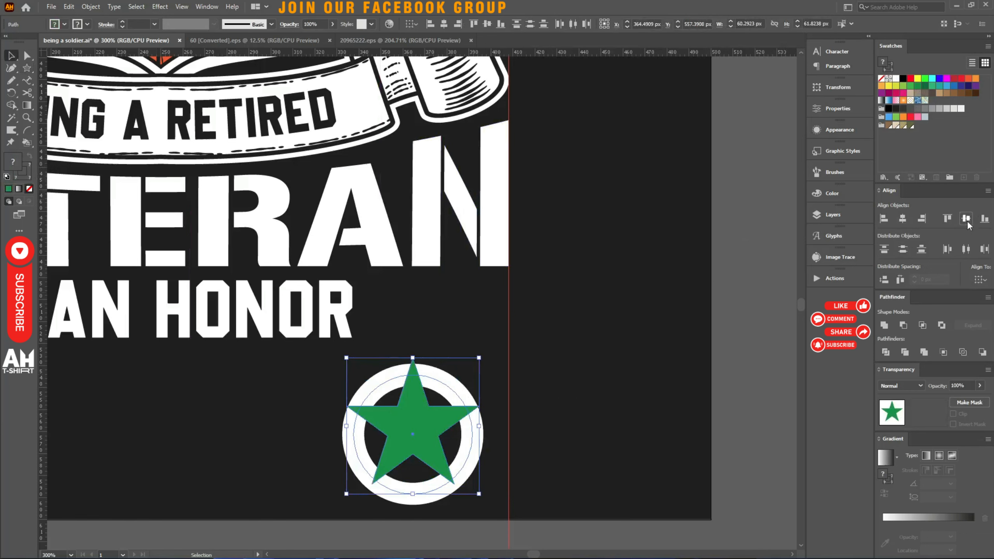
pyautogui.click(966, 219)
# Scale the star to about 63 px wide and adjust its height so its points reach the ring's outer edge.
pyautogui.click(410, 426)
pyautogui.scroll(1, 416, 415)
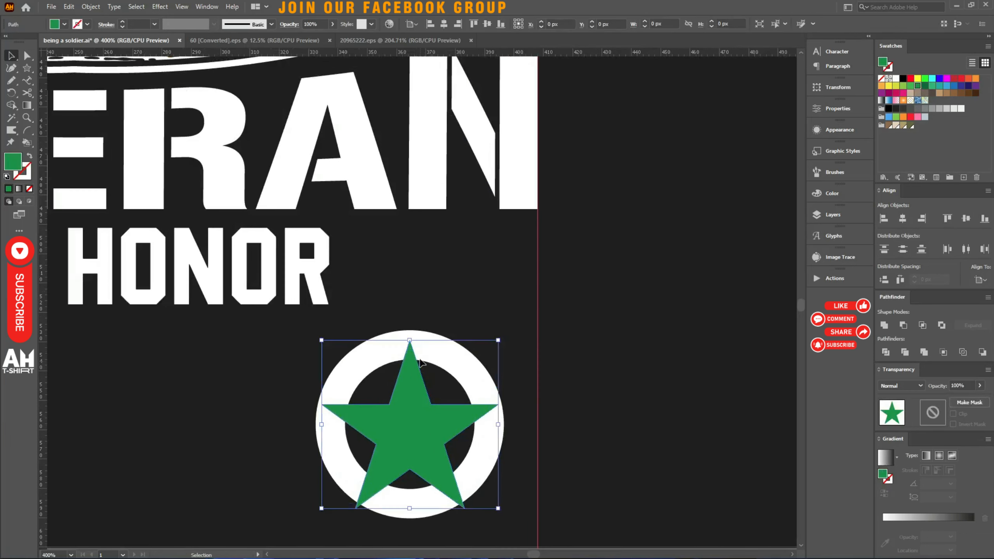
pyautogui.scroll(2, 444, 527)
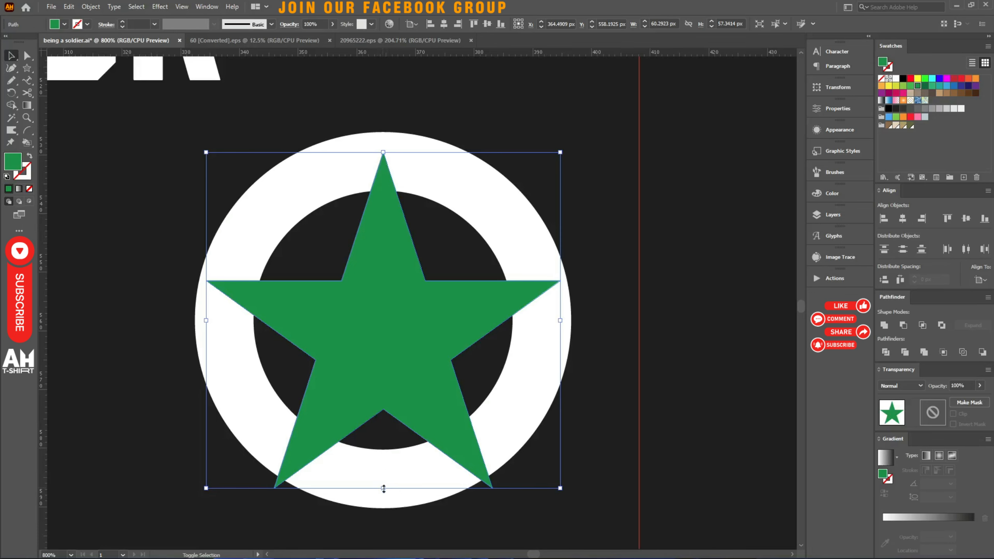
pyautogui.moveTo(384, 488)
pyautogui.mouseDown()
pyautogui.moveTo(383, 473)
pyautogui.moveTo(384, 481)
pyautogui.mouseUp()
pyautogui.moveTo(383, 153); pyautogui.dragTo(386, 130)
pyautogui.moveTo(384, 482); pyautogui.dragTo(384, 479)
# Offset the star's path by 3 px with miter joins.
pyautogui.press('ctrl')
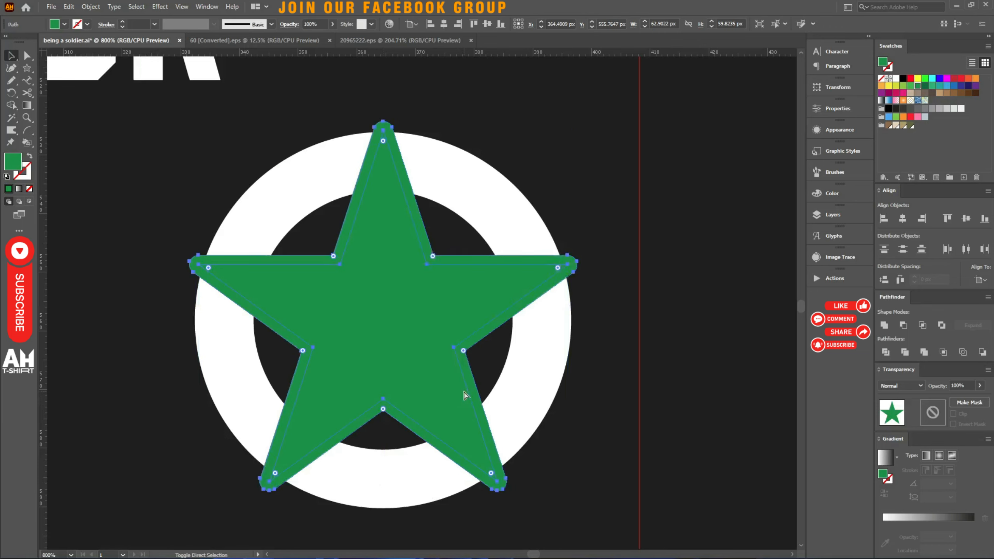
pyautogui.hotkey('ctrl', 'alt', 'shift', 'e')
pyautogui.click(470, 271)
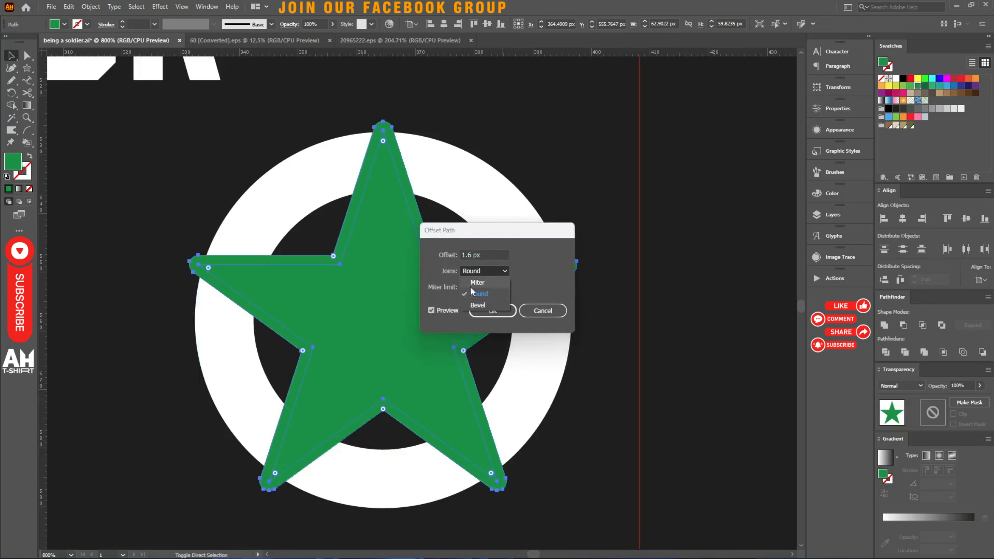
pyautogui.click(477, 282)
pyautogui.doubleClick(478, 254)
pyautogui.write('3')
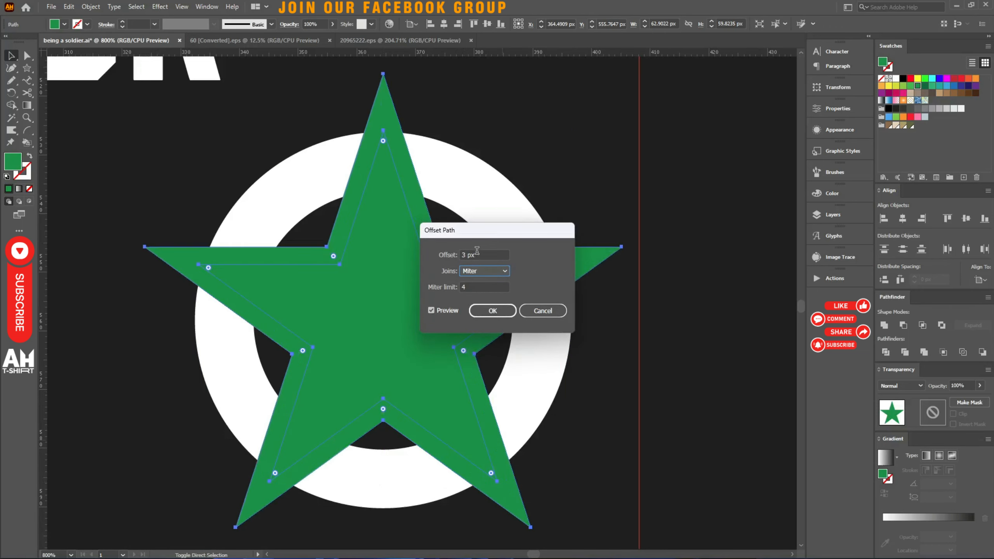
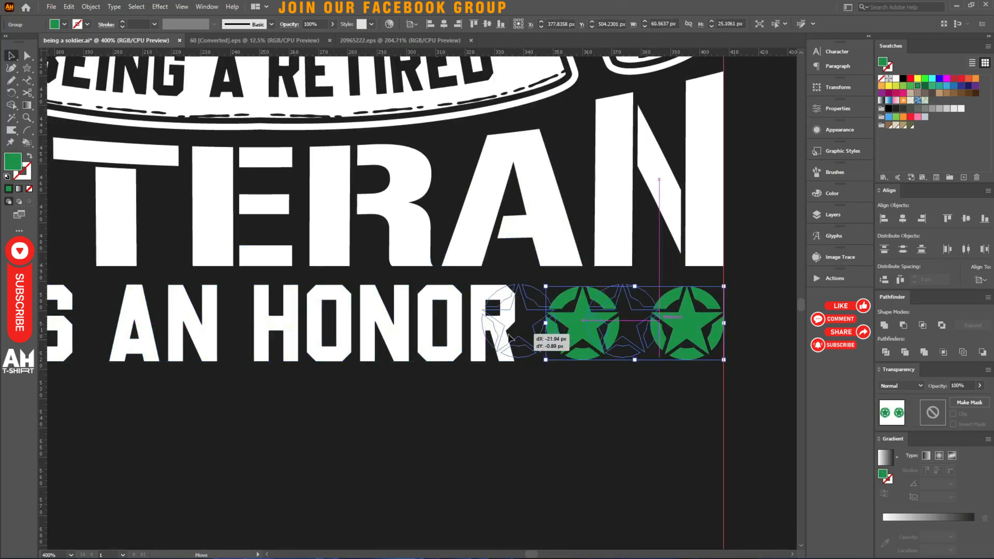
# Align the copied pair of green star badges with the left edge of VETERAN.
pyautogui.click(542, 220)
pyautogui.click(542, 221)
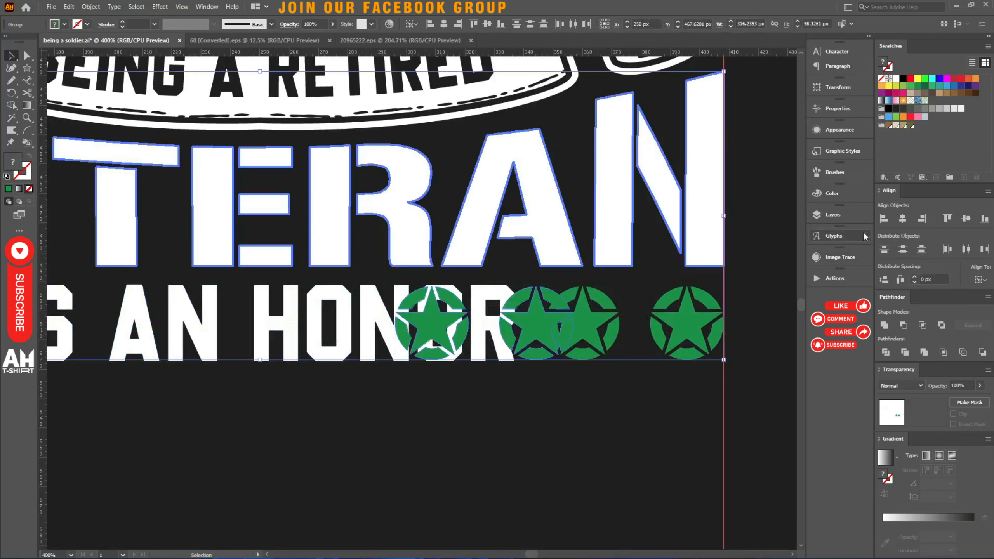
pyautogui.click(885, 218)
pyautogui.click(565, 382)
# Place the dark bullet graphic beside the left rifle, above the banner scroll, and scale it to about 11 px wide and 53 px high.
pyautogui.scroll(-2, 552, 417)
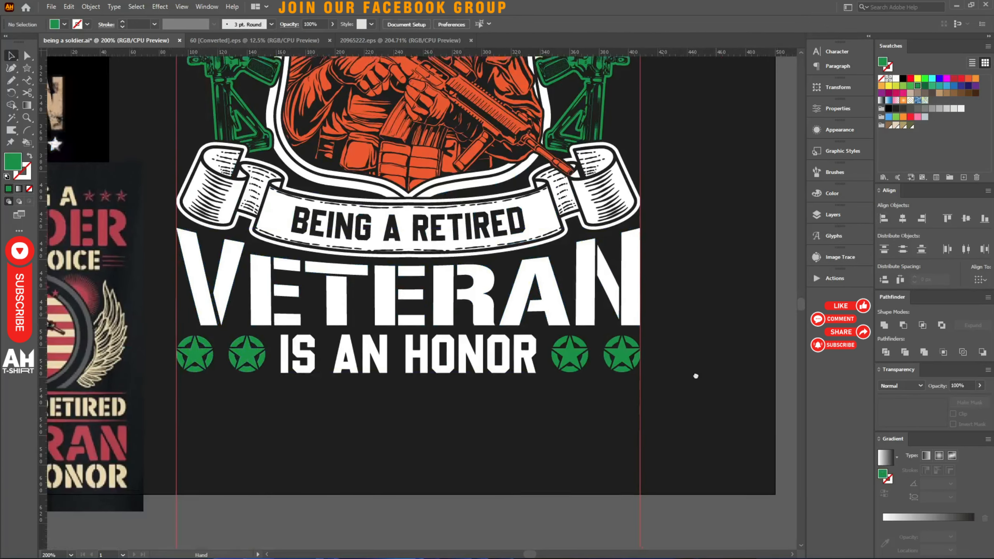
pyautogui.moveTo(694, 373); pyautogui.dragTo(679, 394)
pyautogui.scroll(-2, 689, 372)
pyautogui.moveTo(142, 243); pyautogui.dragTo(237, 260)
pyautogui.moveTo(152, 227); pyautogui.dragTo(520, 310)
pyautogui.click(187, 193)
pyautogui.scroll(6, 532, 304)
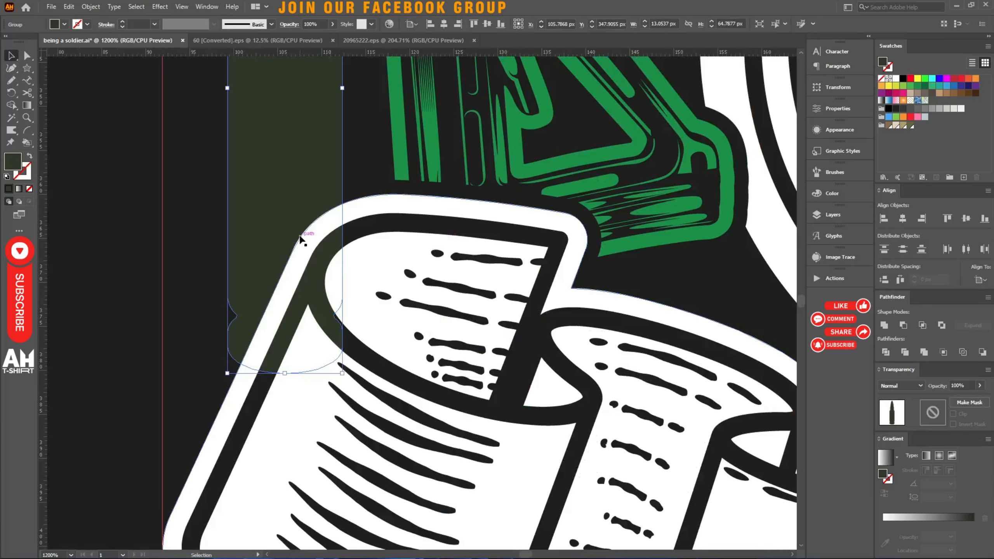
pyautogui.scroll(5, 360, 283)
pyautogui.moveTo(332, 344); pyautogui.dragTo(323, 336)
pyautogui.moveTo(320, 195); pyautogui.dragTo(318, 247)
pyautogui.moveTo(313, 320); pyautogui.dragTo(307, 291)
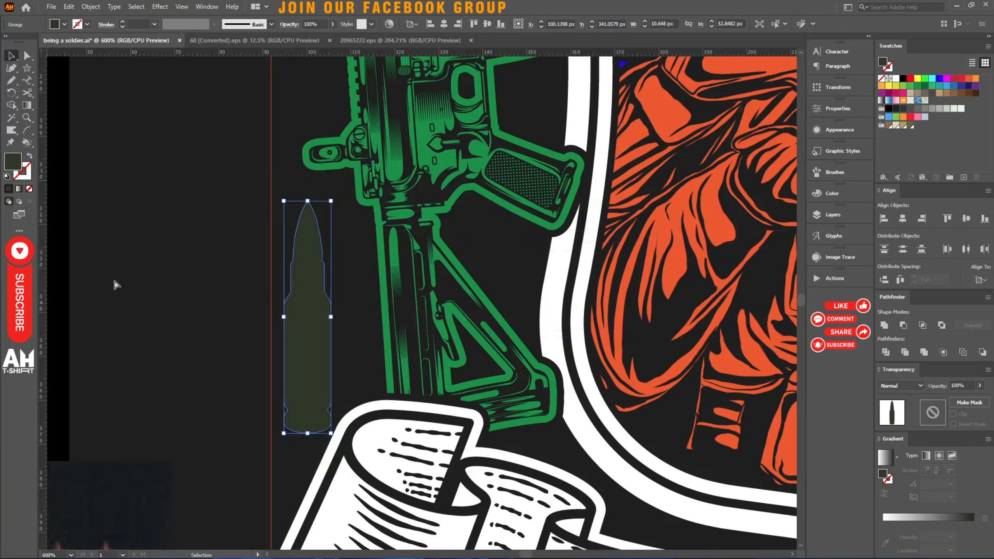
# Duplicate the bullet to the outer side of the right rifle and select both bullets.
pyautogui.scroll(-3, 115, 285)
pyautogui.moveTo(177, 301); pyautogui.dragTo(617, 308)
pyautogui.keyDown('shift'); pyautogui.click(177, 319); pyautogui.keyUp('shift')
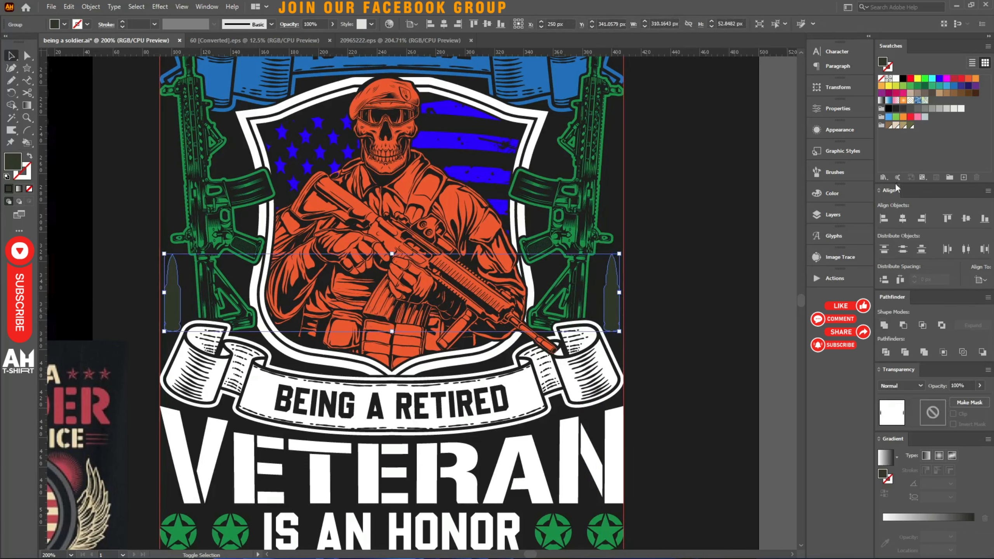
# Fill both selected bullets with white and deselect them.
pyautogui.click(897, 79)
pyautogui.click(670, 277)
# Draw a straight horizontal Pen line about 53 px long from beside the A of BEING A to the right guide.
pyautogui.scroll(10, 657, 333)
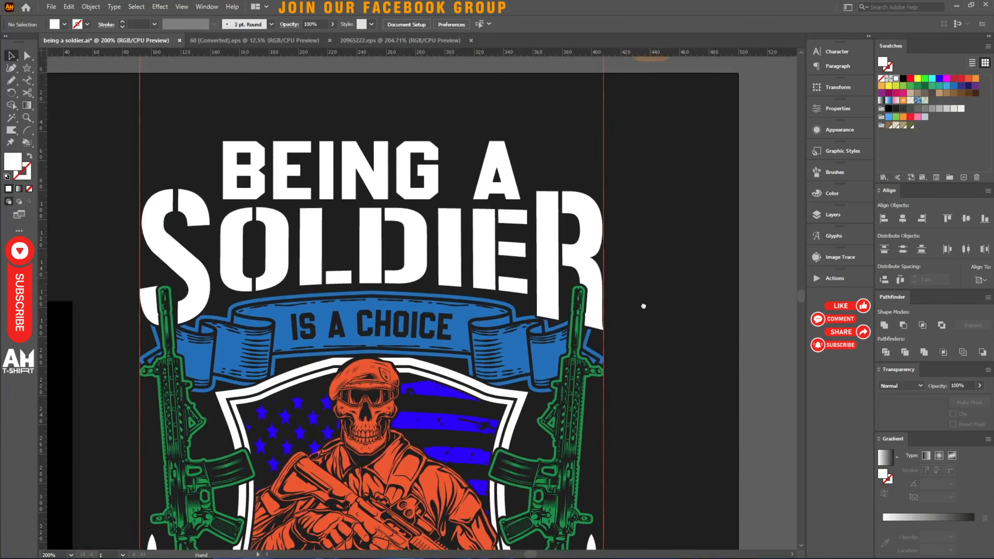
pyautogui.rightClick(11, 70)
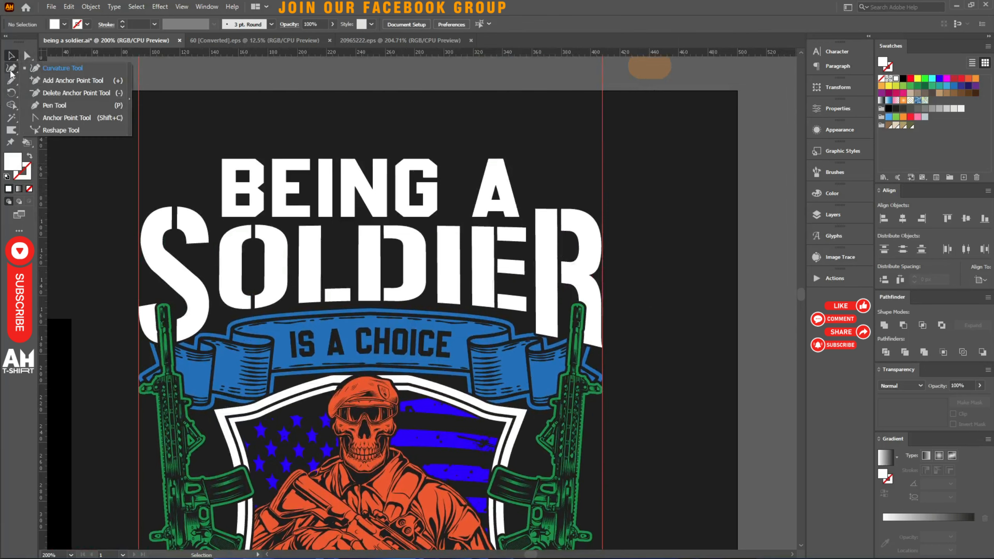
pyautogui.click(42, 102)
pyautogui.scroll(2, 549, 169)
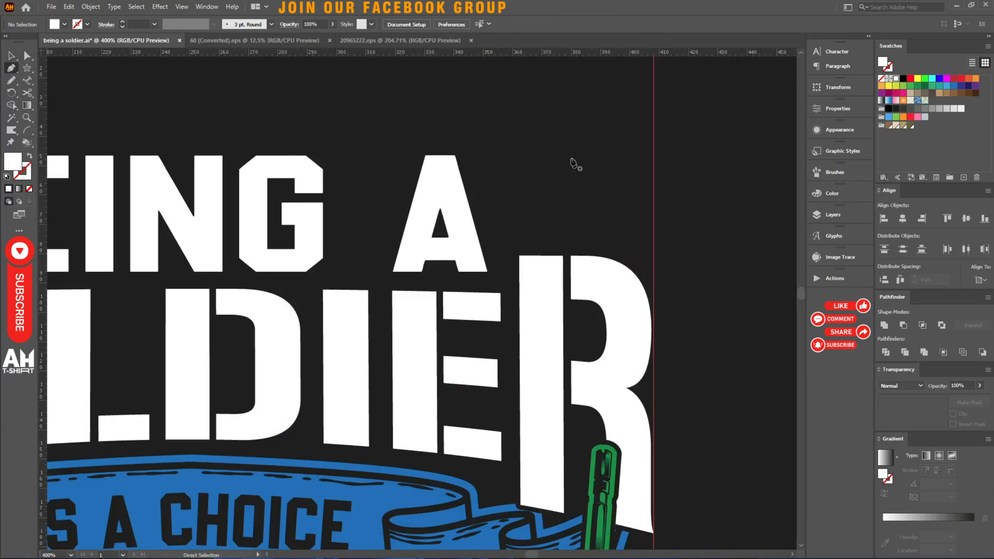
pyautogui.click(497, 152)
pyautogui.click(653, 152)
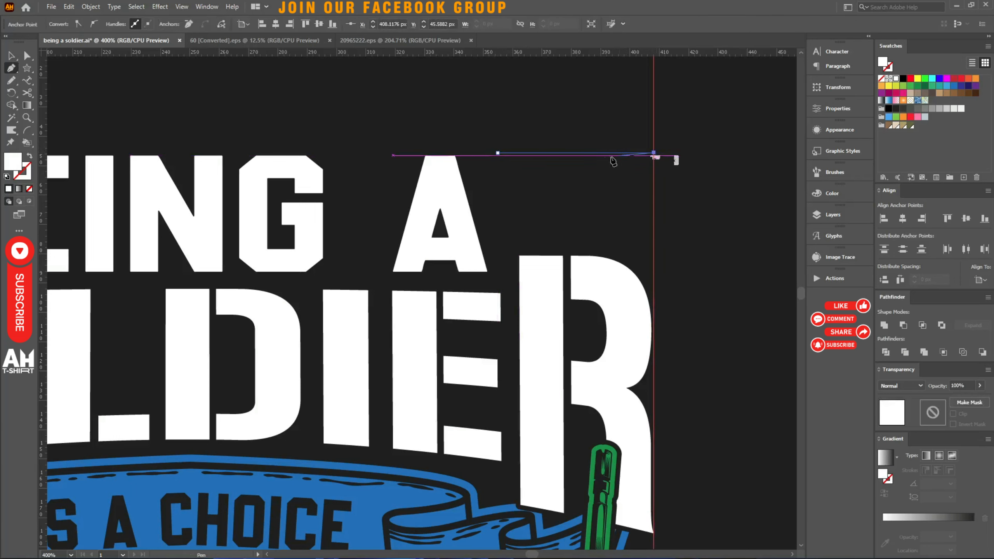
pyautogui.press('v')
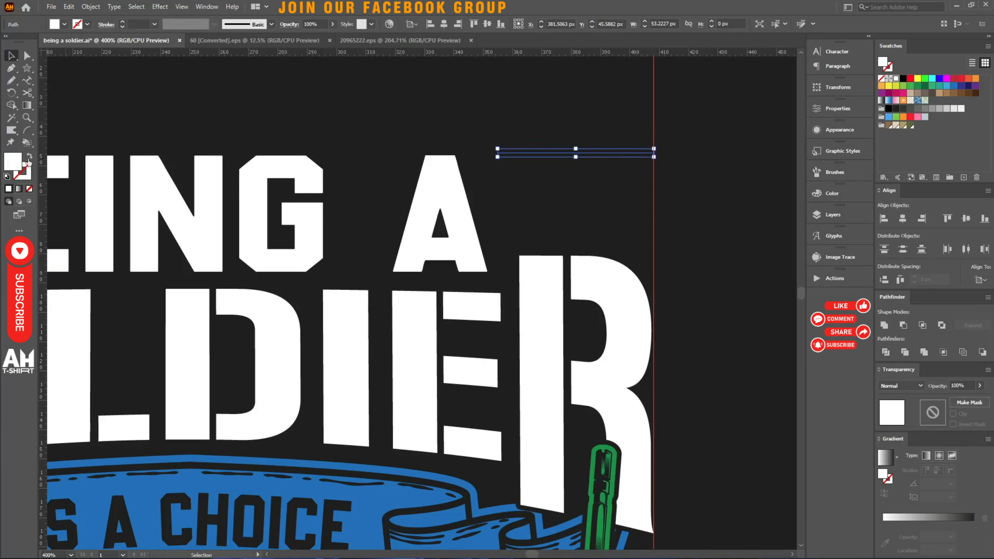
# Swap the line's fill and stroke, apply the tapering triangular width profile, and raise the stroke weight to 9 pt.
pyautogui.hotkey('shift', 'x')
pyautogui.click(214, 24)
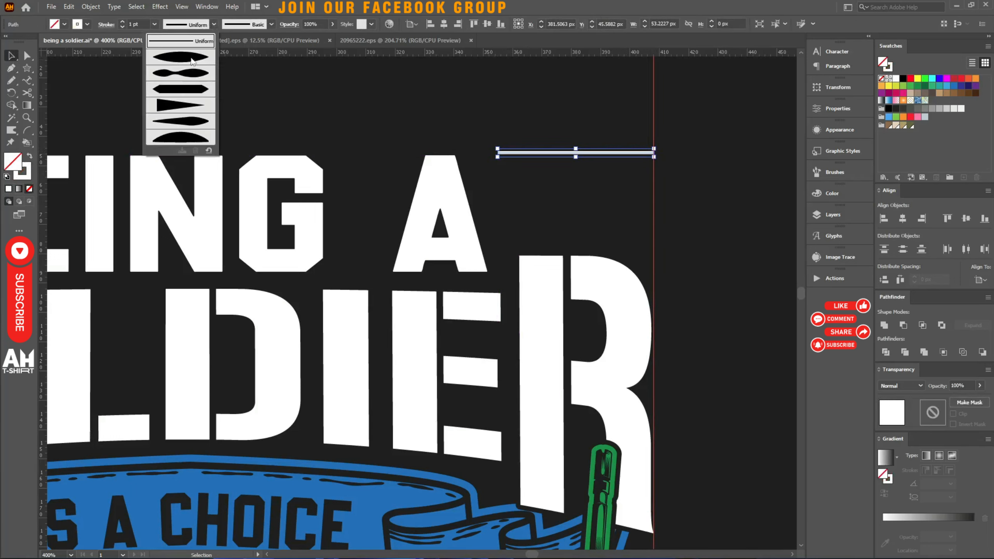
pyautogui.click(174, 104)
pyautogui.press('Up')
pyautogui.press('Up')
pyautogui.press('Up')
pyautogui.press('Up')
pyautogui.press('Up')
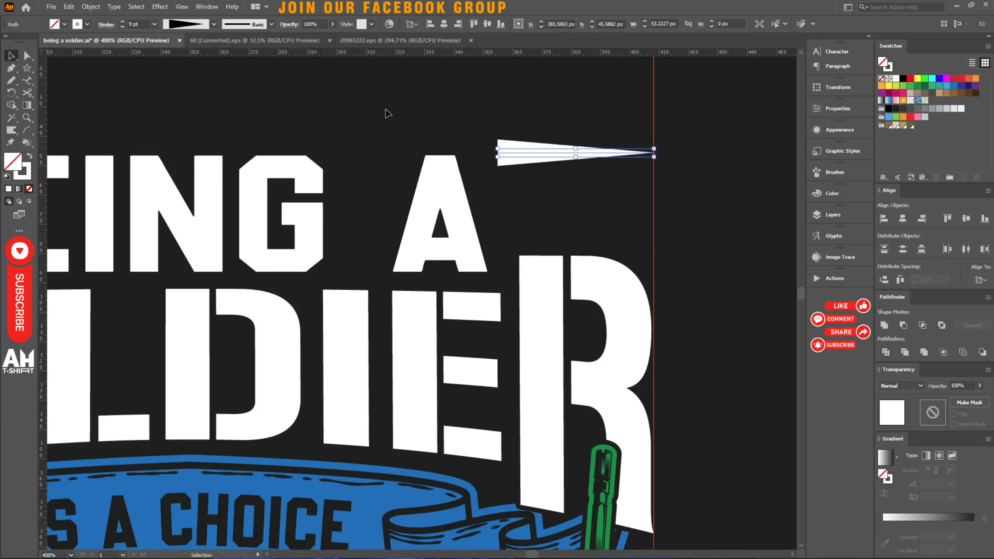
# Duplicate the tapered line downward at even spacing to build a stack of five touching spikes.
pyautogui.scroll(2, 656, 151)
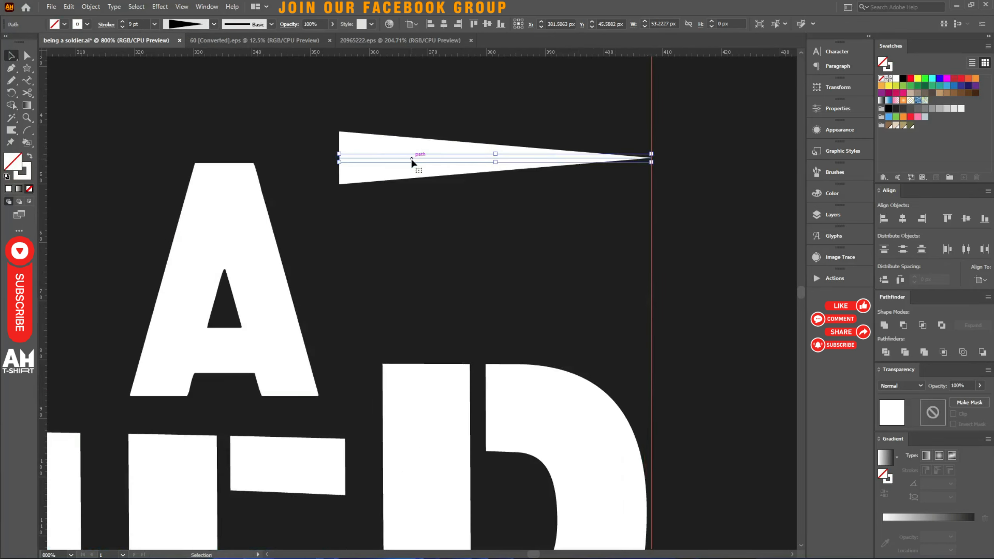
pyautogui.moveTo(412, 155); pyautogui.dragTo(404, 210)
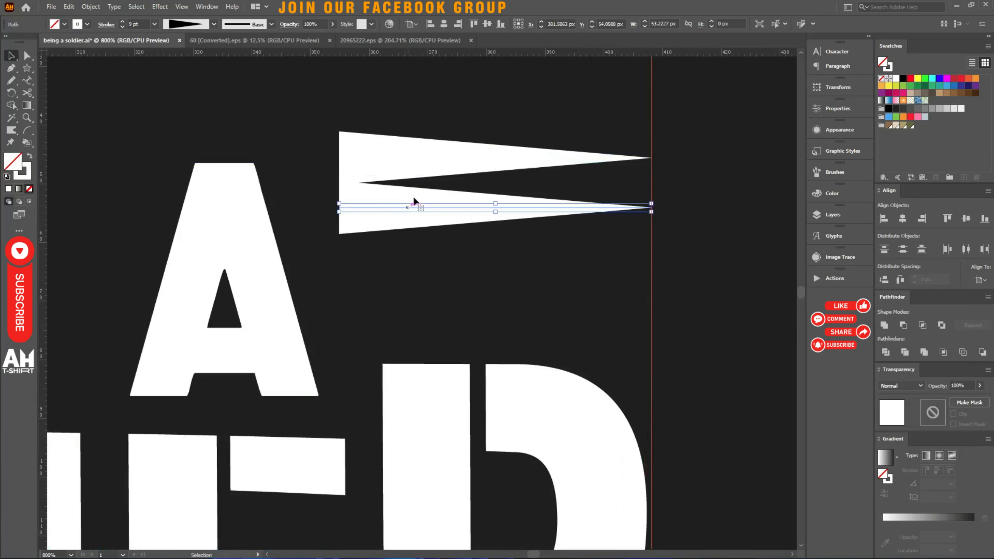
pyautogui.hotkey('ctrl', 'd')
pyautogui.hotkey('ctrl', 'd')
pyautogui.hotkey('ctrl', 'd')
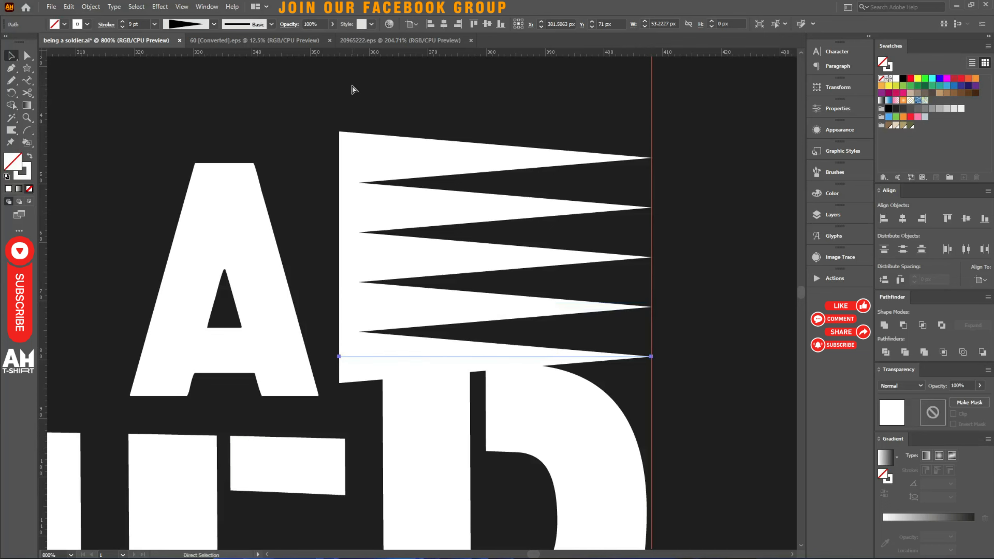
# Group the five tapered lines and expand their strokes into one filled spike shape.
pyautogui.moveTo(385, 83)
pyautogui.mouseDown()
pyautogui.moveTo(356, 355)
pyautogui.moveTo(340, 376)
pyautogui.mouseUp()
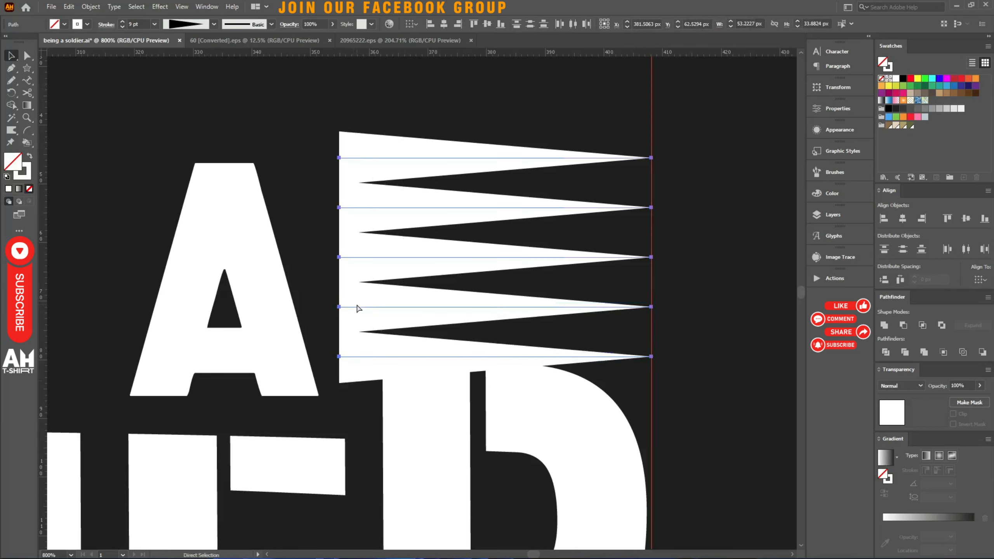
pyautogui.hotkey('ctrl', 'g')
pyautogui.hotkey('alt', 'o')
pyautogui.press('e')
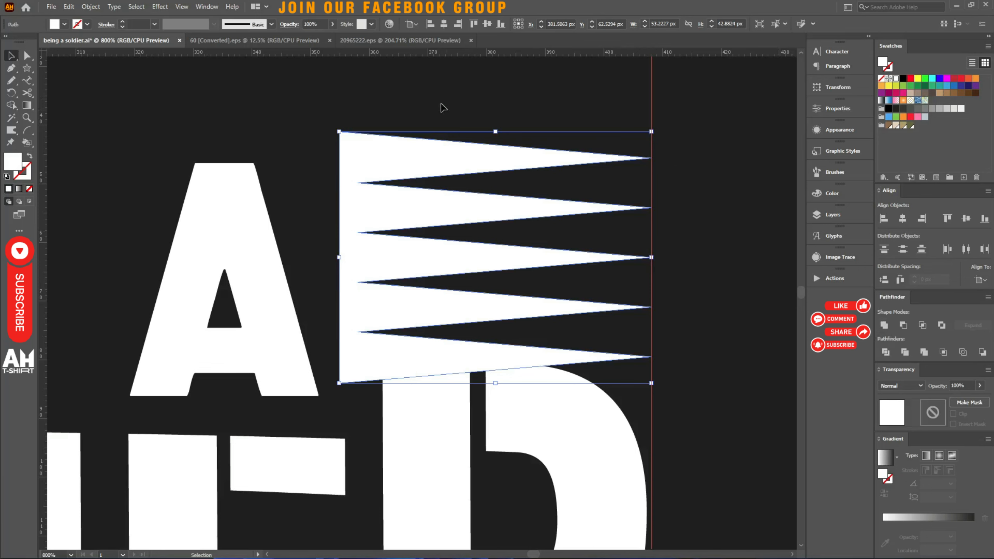
# Align the spike shape's top with the BEING A lettering and reduce its height to about 32 px.
pyautogui.keyDown('shift'); pyautogui.click(237, 234); pyautogui.keyUp('shift')
pyautogui.click(477, 24)
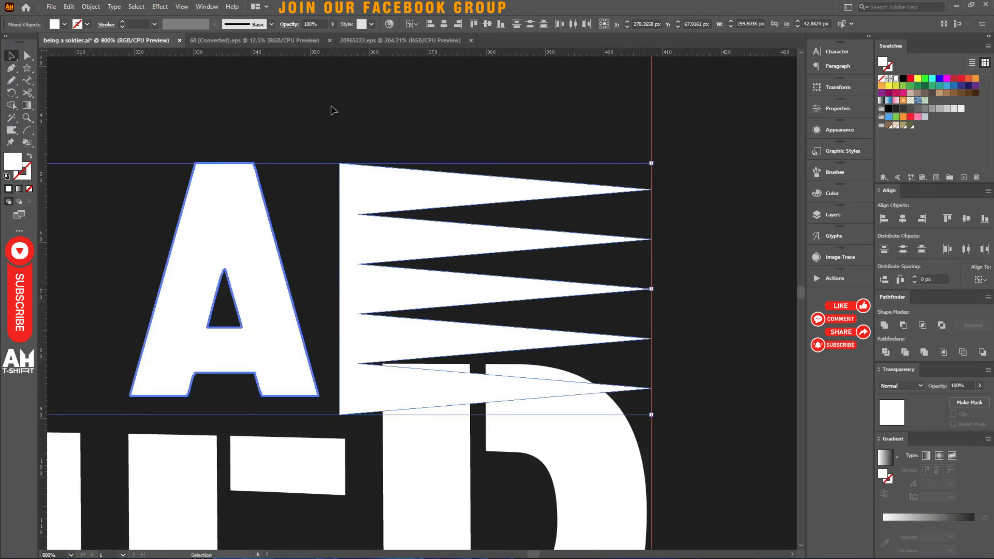
pyautogui.click(402, 380)
pyautogui.moveTo(495, 416); pyautogui.dragTo(490, 349)
pyautogui.press('a')
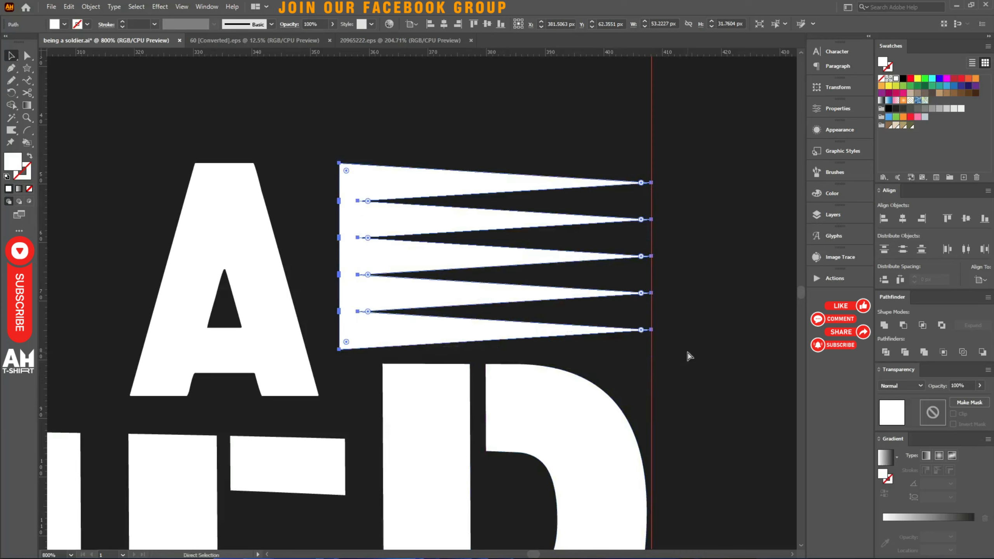
# Create a mirrored copy of the spike shape and align it with the left edge of the SOLDIER lettering.
pyautogui.press('o')
pyautogui.press('Return')
pyautogui.click(443, 348)
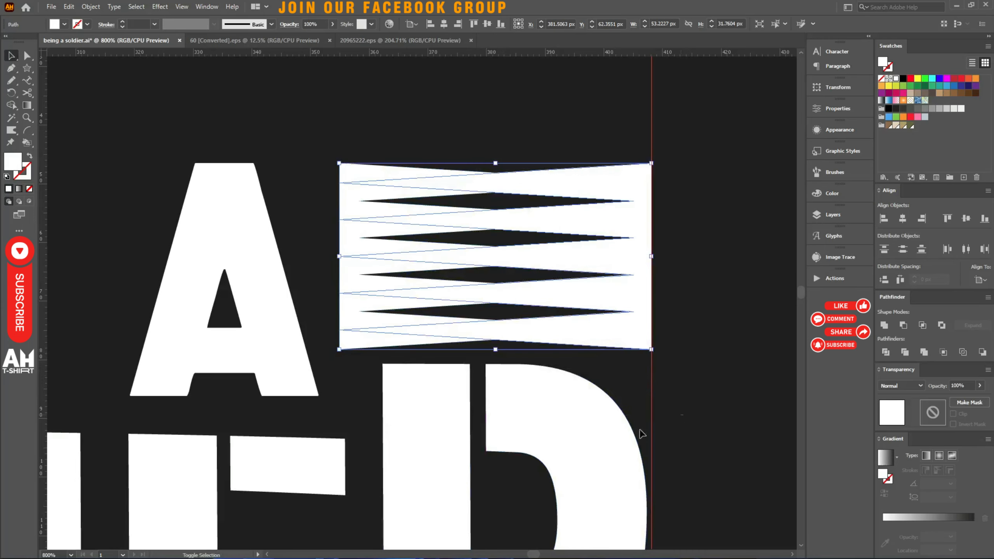
pyautogui.keyDown('shift'); pyautogui.click(580, 437); pyautogui.keyUp('shift')
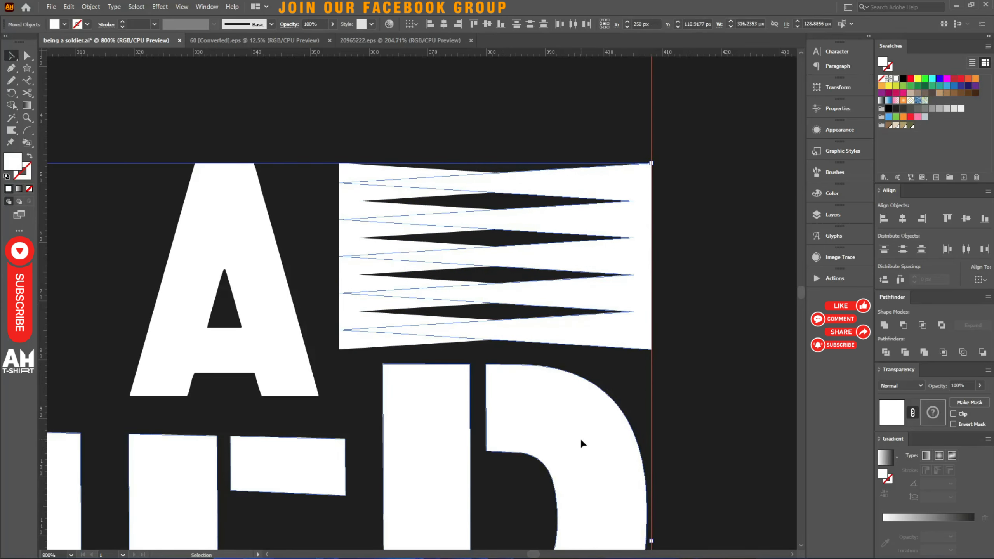
pyautogui.click(883, 218)
pyautogui.click(716, 246)
# Examine the spacing and balance of the lettering, spikes, shield, rifles and bullets across the whole design.
pyautogui.scroll(-5, 703, 248)
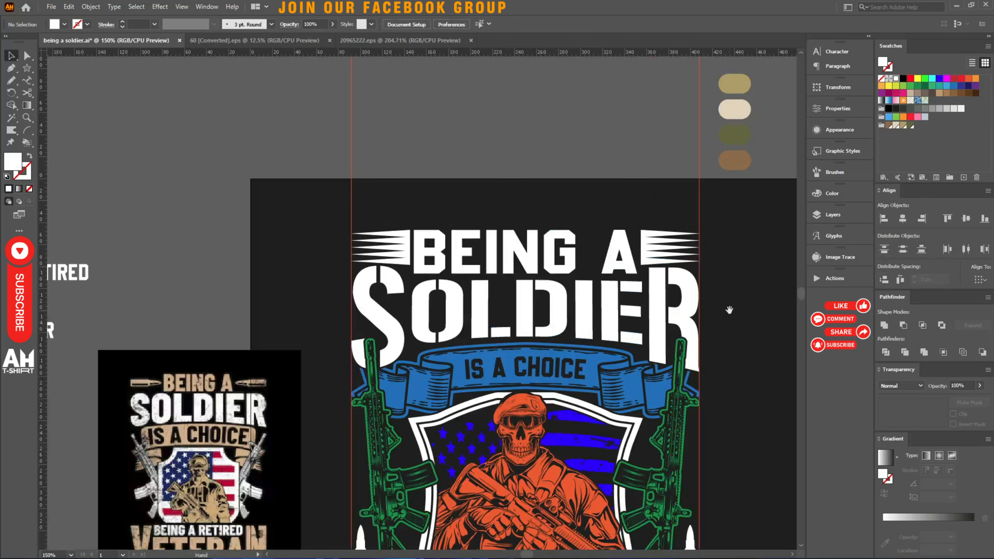
pyautogui.moveTo(729, 310); pyautogui.dragTo(718, 279)
pyautogui.scroll(2, 446, 223)
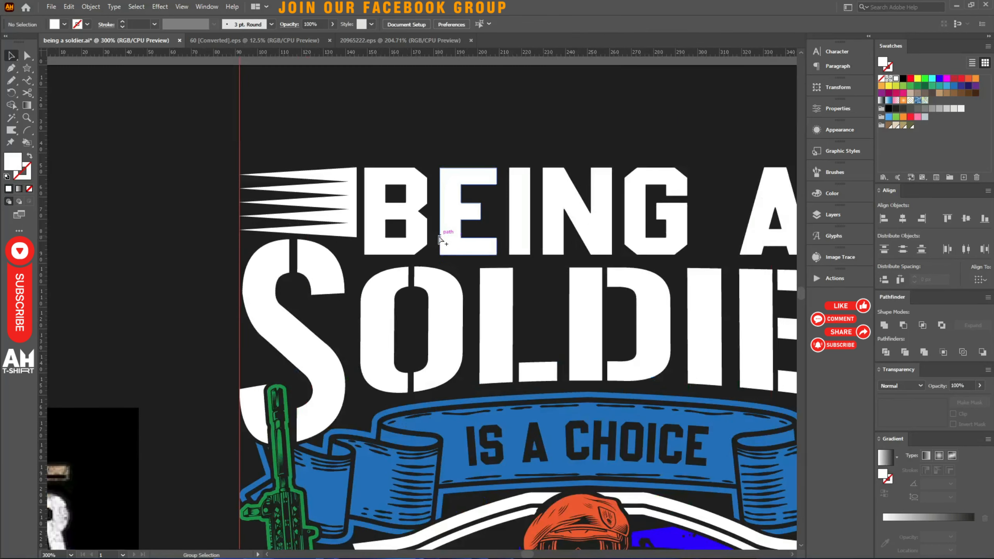
pyautogui.hscroll(3, 343, 236)
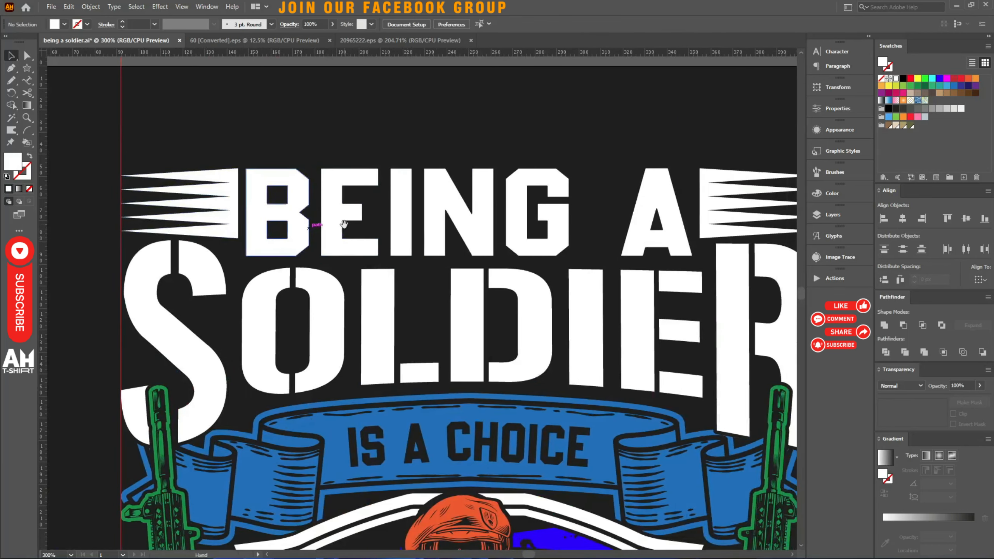
pyautogui.click(443, 172)
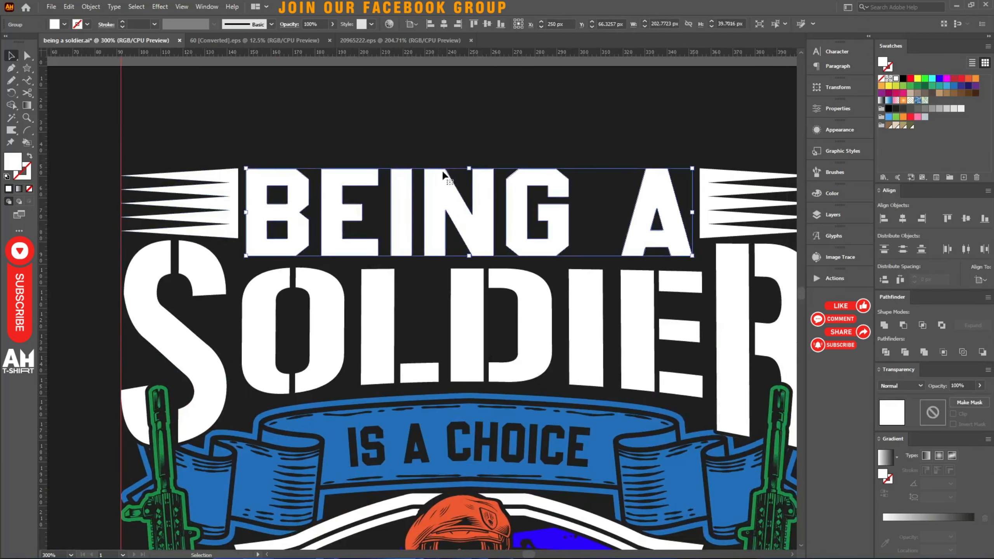
pyautogui.click(433, 66)
pyautogui.scroll(-2, 355, 170)
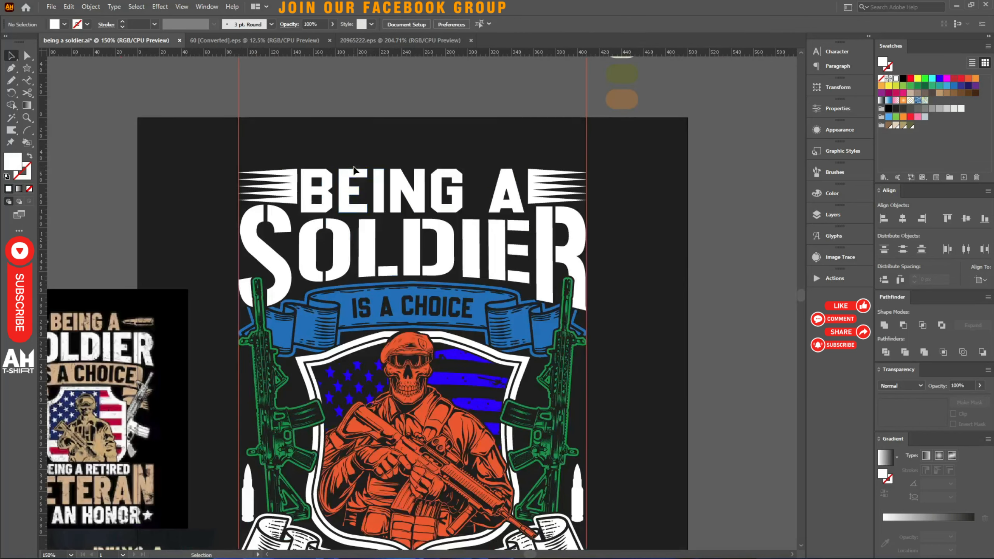
pyautogui.scroll(-2, 644, 222)
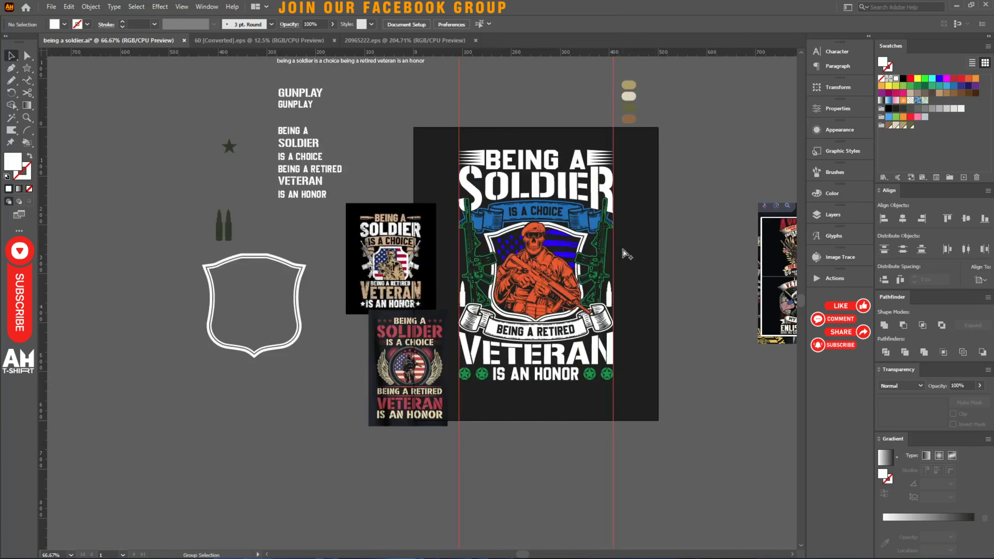
pyautogui.scroll(3, 623, 246)
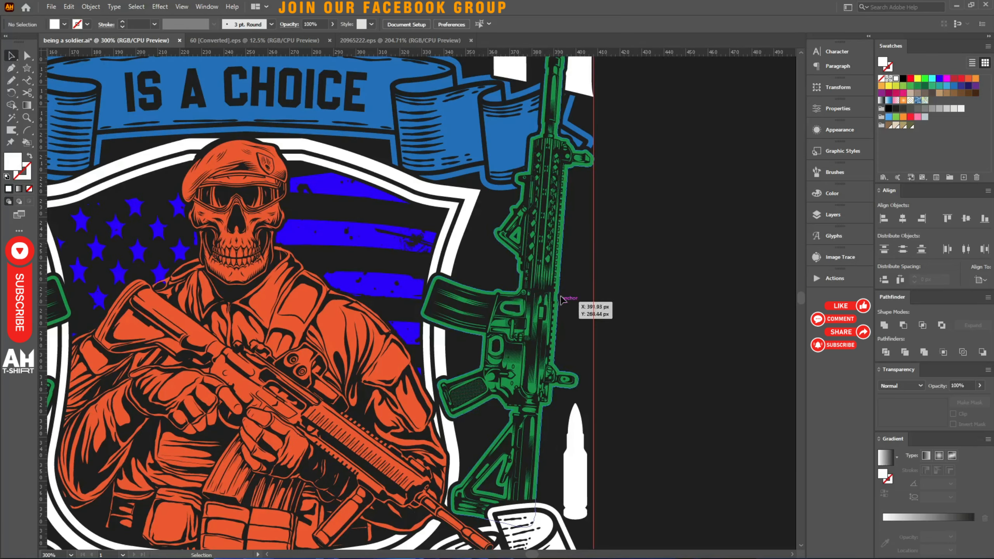
pyautogui.press('space')
pyautogui.moveTo(132, 288); pyautogui.dragTo(321, 261)
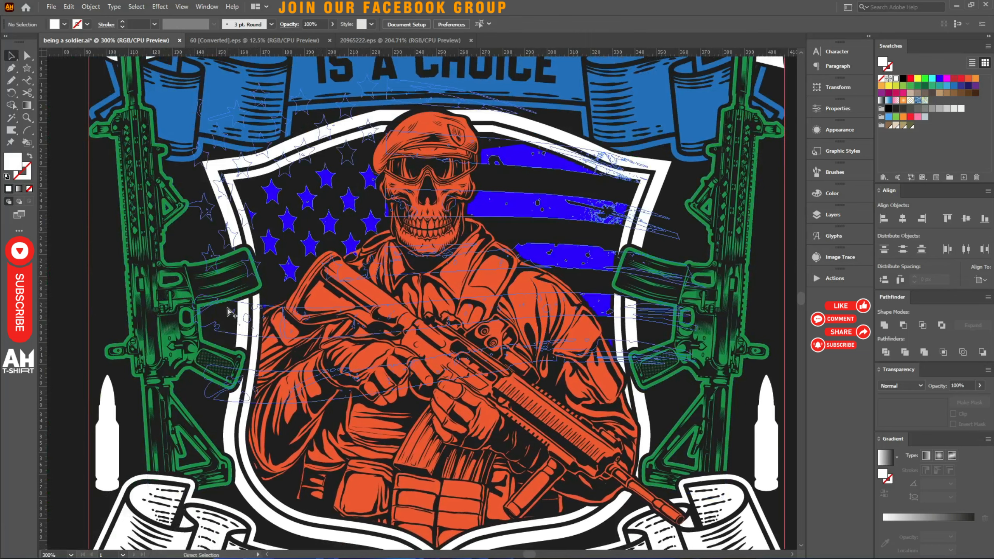
pyautogui.scroll(-1, 230, 282)
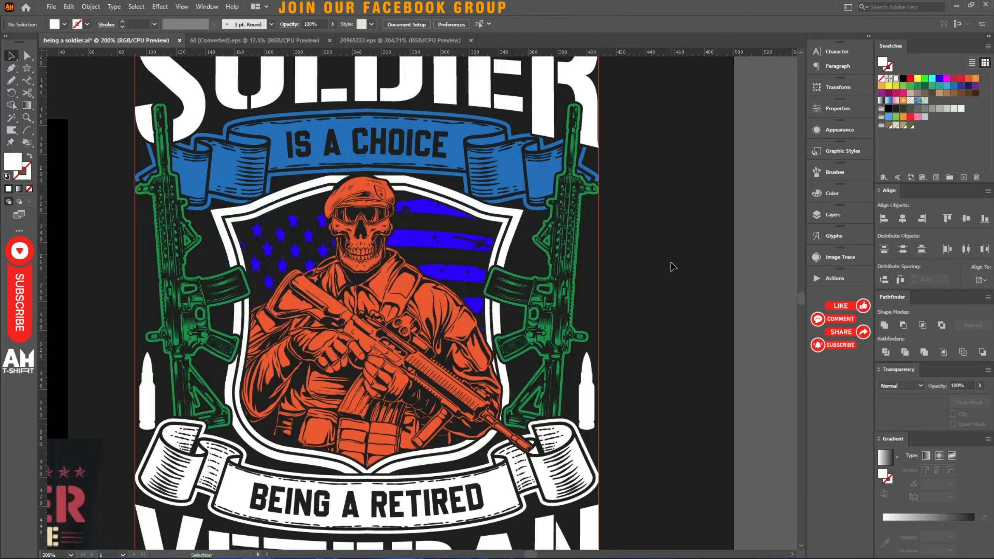
pyautogui.scroll(-2, 625, 295)
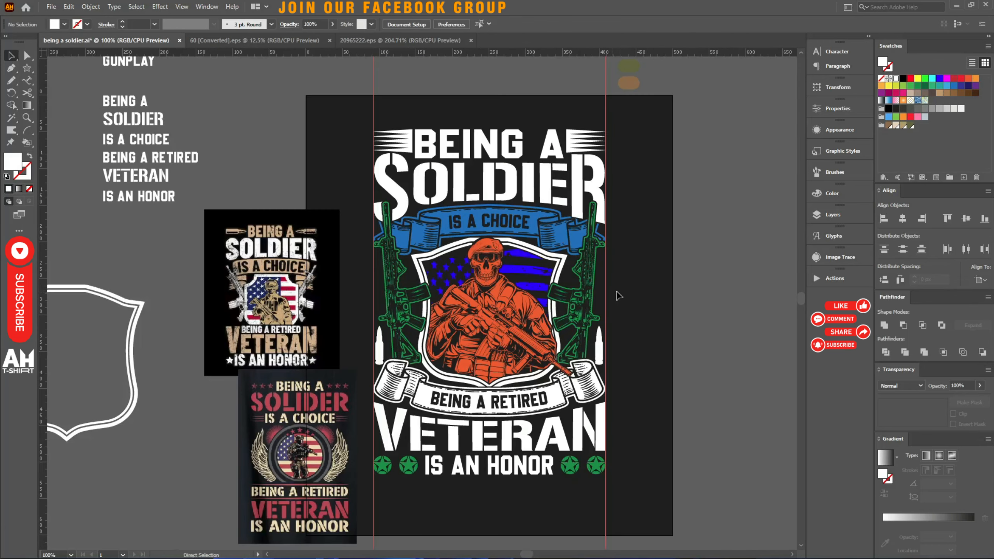
# Move the red-lettered reference image away from the artboard and hide the guides.
pyautogui.moveTo(343, 410); pyautogui.dragTo(266, 319)
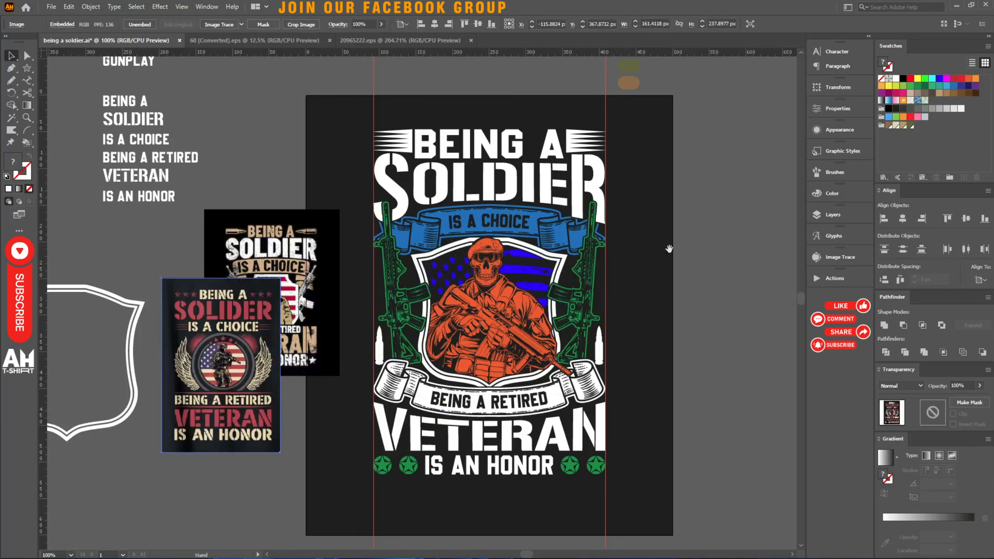
pyautogui.moveTo(662, 252); pyautogui.dragTo(607, 266)
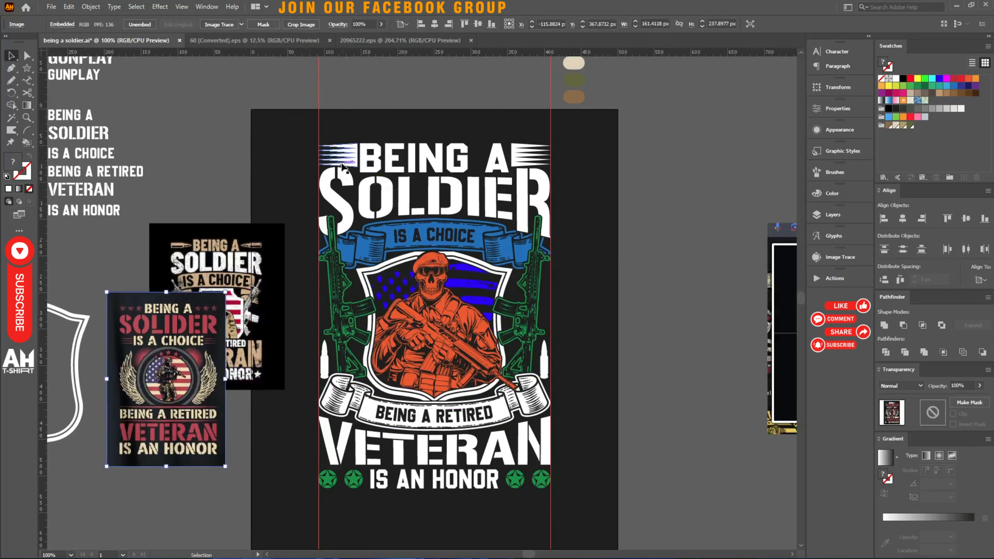
pyautogui.rightClick(566, 184)
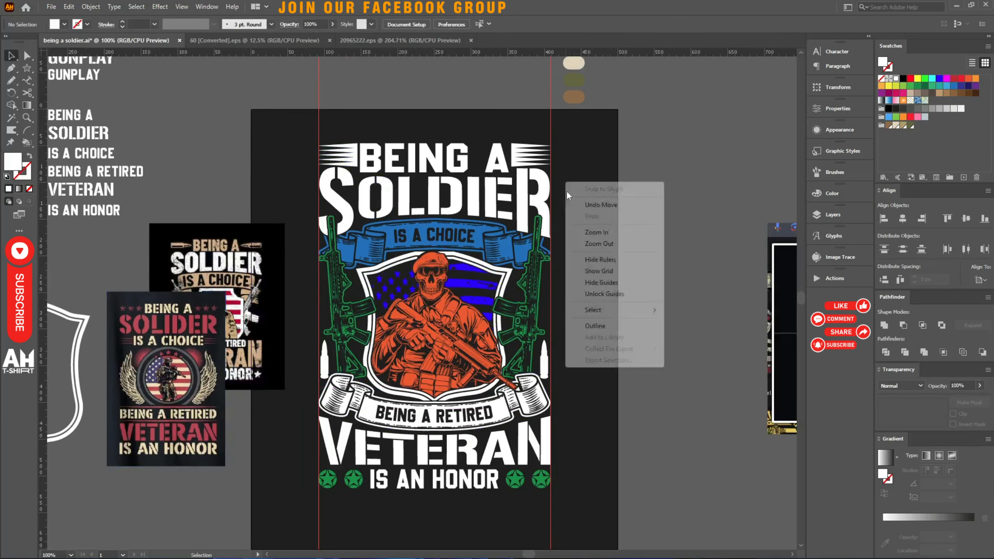
pyautogui.click(593, 283)
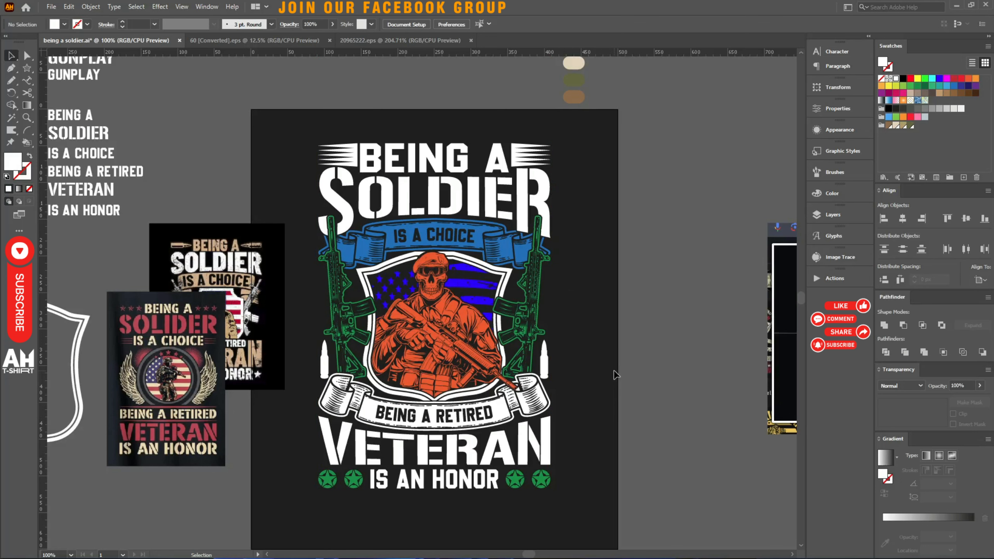
# Move the four palette colour samples onto the artboard, just right of the SOLDIER lettering.
pyautogui.scroll(3, 597, 254)
pyautogui.moveTo(574, 109); pyautogui.dragTo(582, 257)
pyautogui.scroll(1, 493, 194)
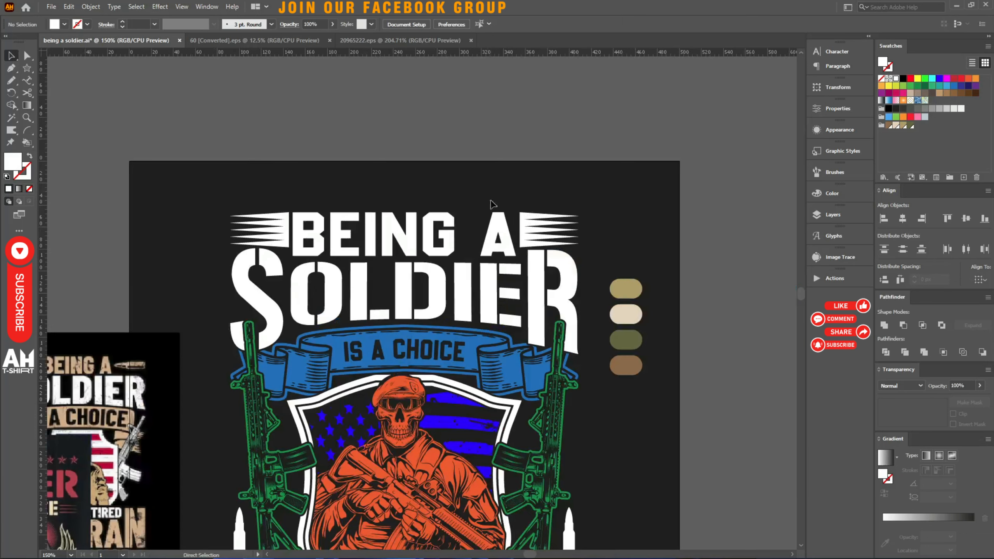
# Recolour the BEING A lettering and the right-hand spikes with the cream palette sample.
pyautogui.click(507, 226)
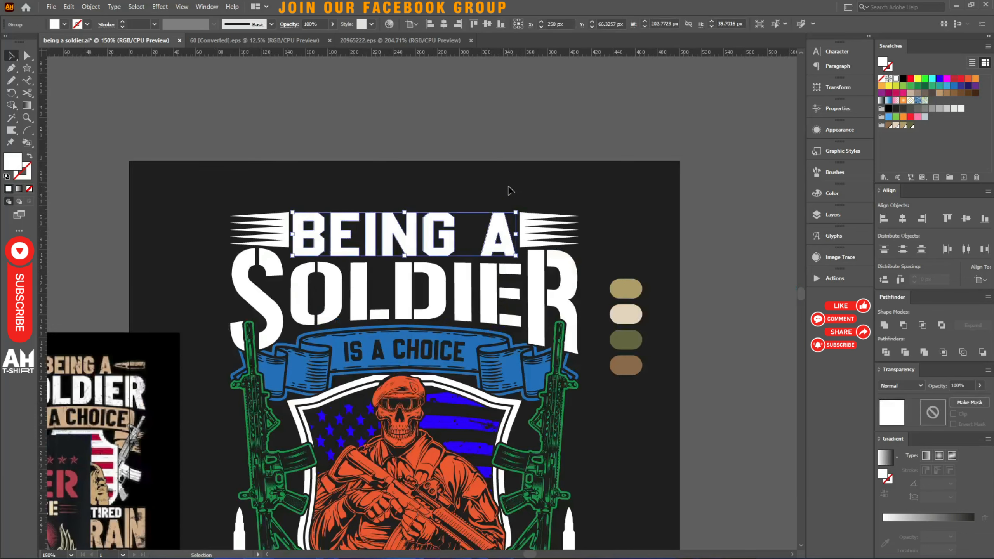
pyautogui.press('i')
pyautogui.click(626, 314)
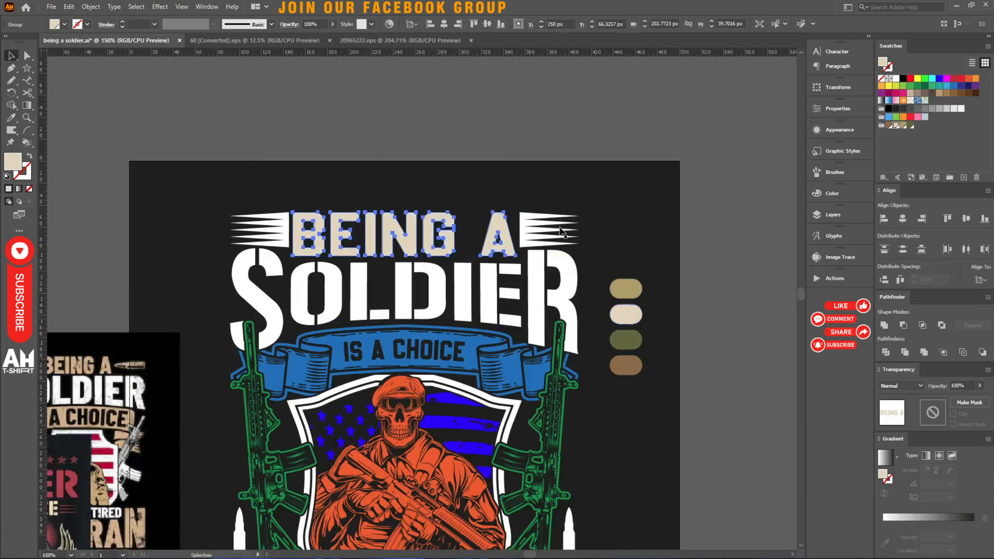
pyautogui.click(562, 231)
pyautogui.press('i')
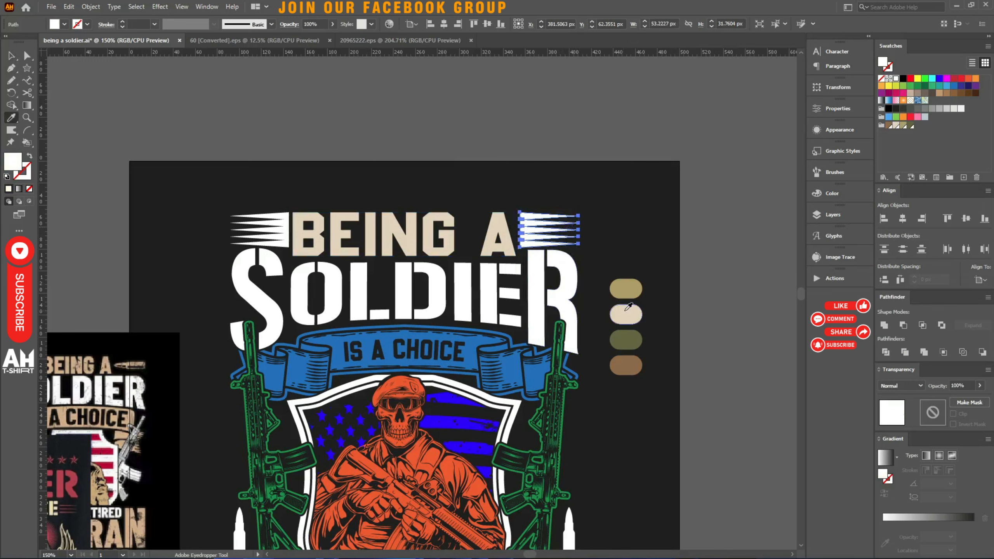
pyautogui.click(627, 312)
# Recolour the BEING A lettering with the khaki palette sample and the left-hand spikes with the cream one.
pyautogui.press('v')
pyautogui.click(495, 242)
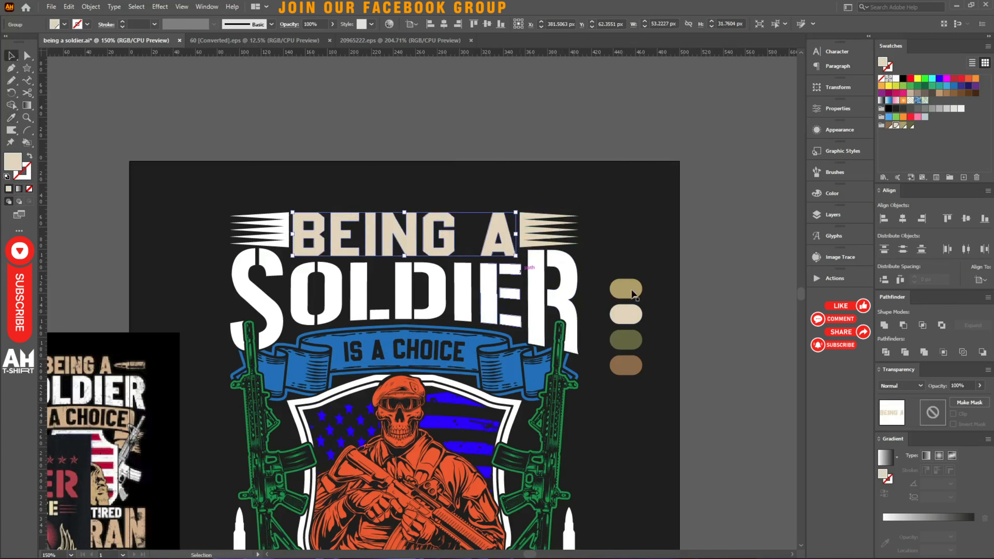
pyautogui.press('i')
pyautogui.click(626, 289)
pyautogui.press('v')
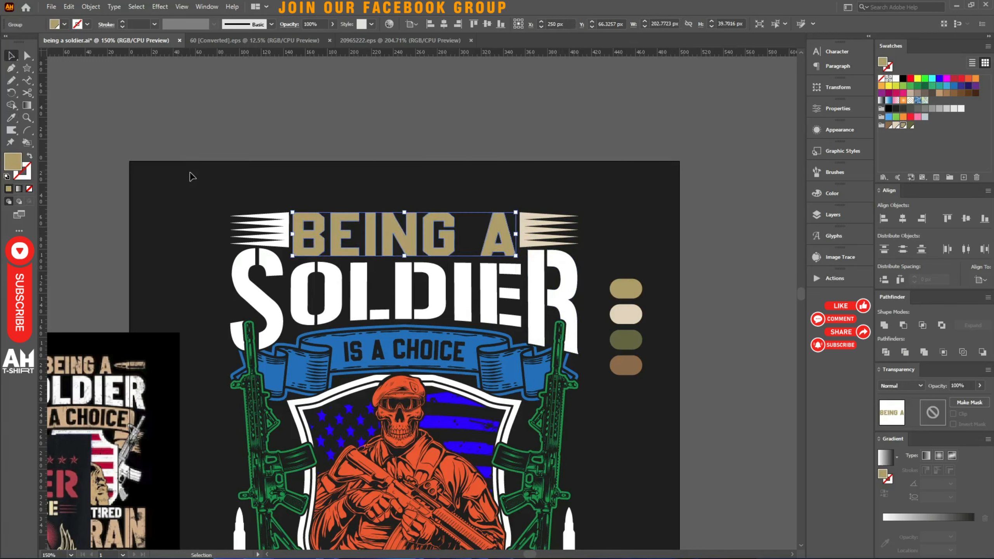
pyautogui.moveTo(264, 228); pyautogui.dragTo(265, 230)
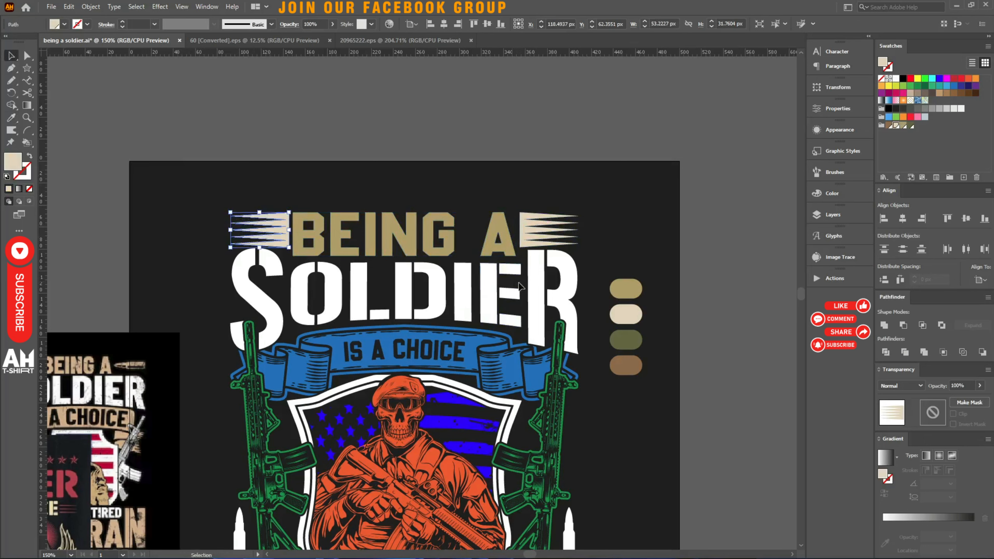
# Recolour the SOLDIER lettering with the olive green palette sample and deselect it.
pyautogui.click(535, 291)
pyautogui.press('i')
pyautogui.click(631, 340)
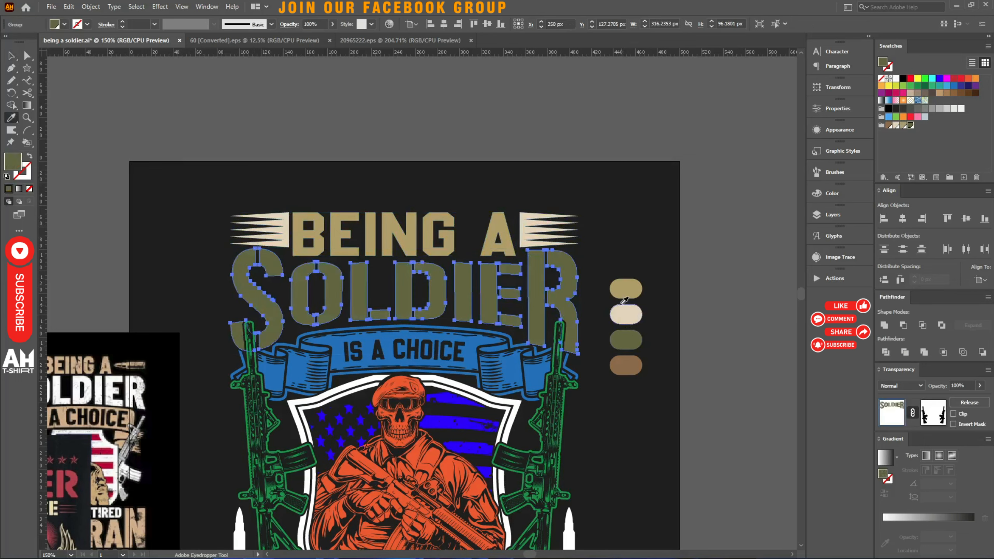
pyautogui.press('v')
pyautogui.hotkey('ctrl', 'shift', 'a')
# Recolour the IS A CHOICE banner with the khaki palette sample.
pyautogui.scroll(-2, 624, 300)
pyautogui.press('i')
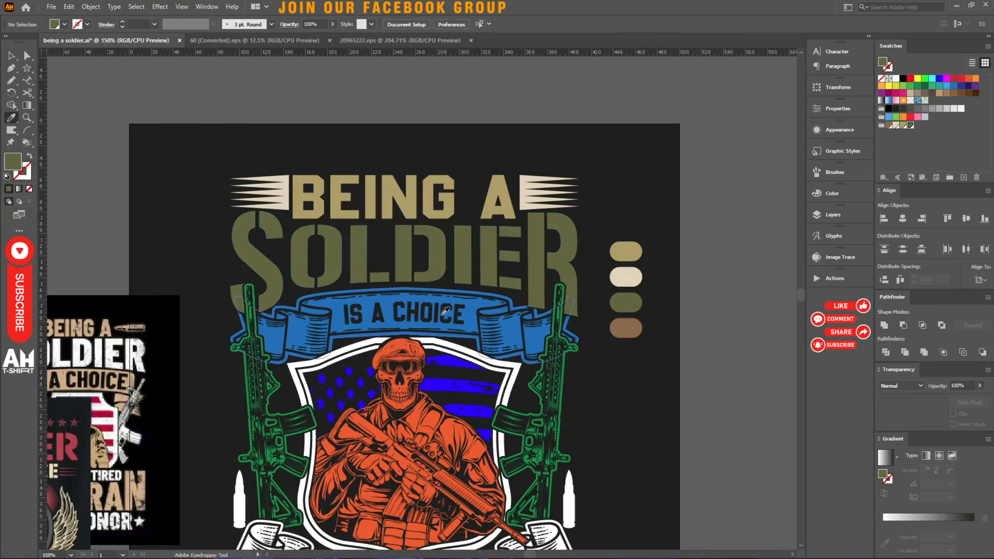
pyautogui.click(626, 250)
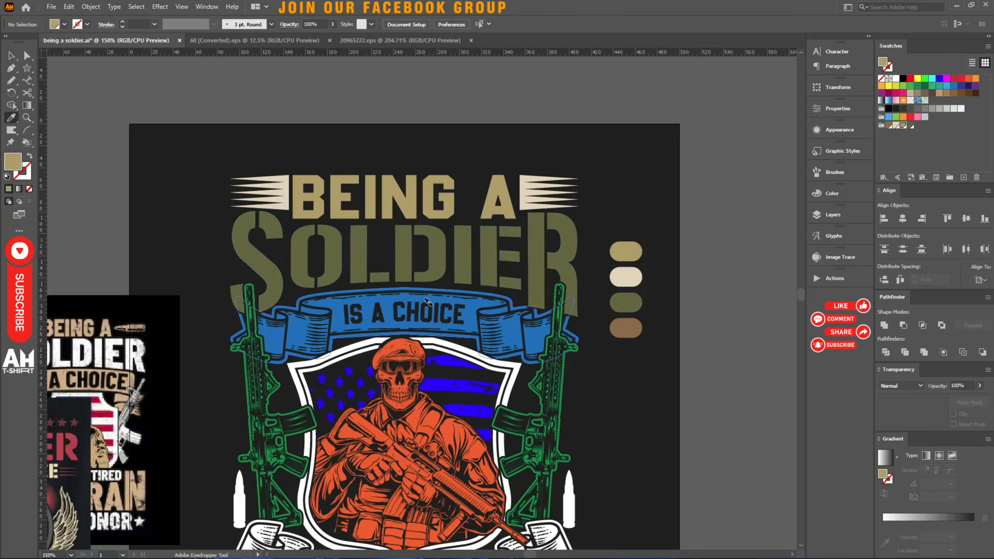
pyautogui.moveTo(585, 310); pyautogui.dragTo(617, 215)
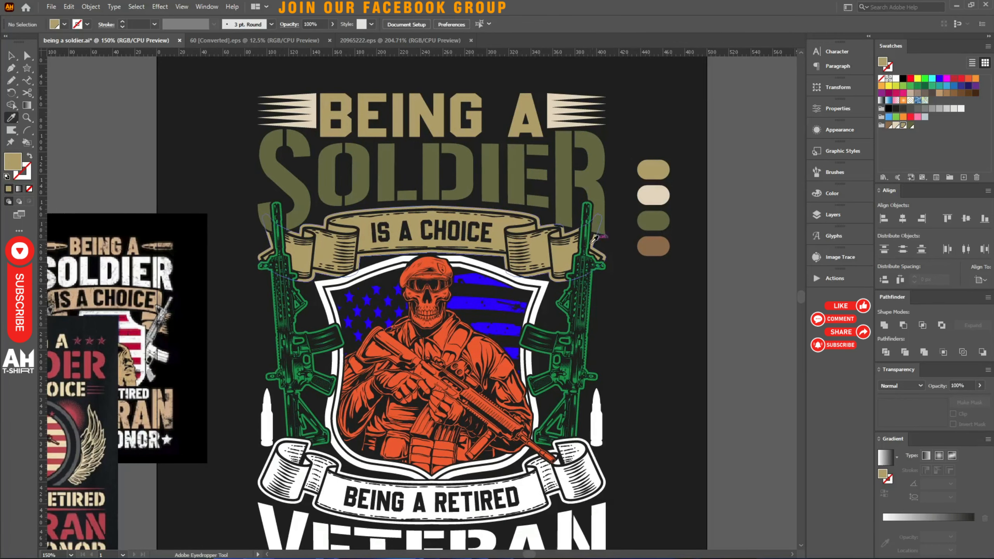
# Recolour both upright rifles beside the shield with the cream of the right-hand spikes.
pyautogui.click(567, 101)
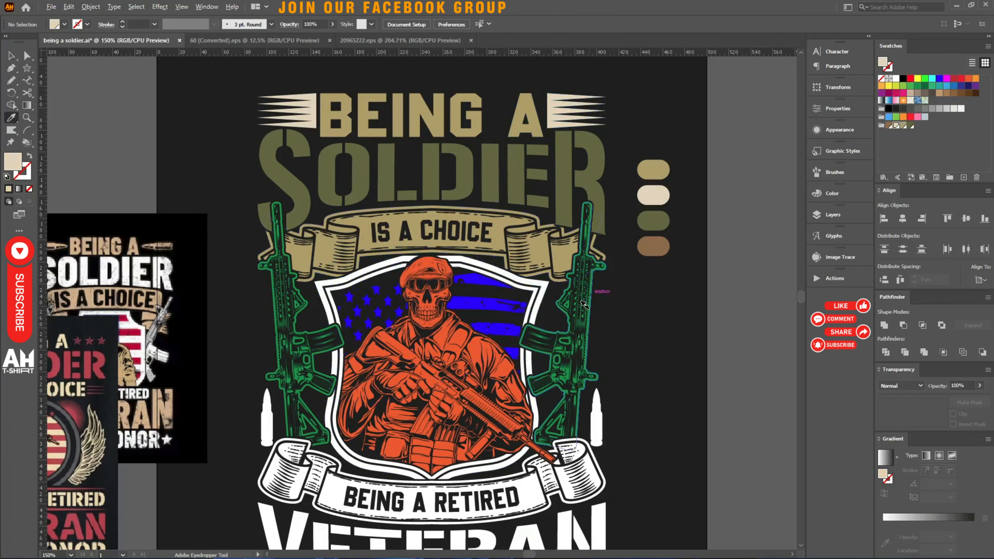
pyautogui.keyDown('alt'); pyautogui.click(550, 296); pyautogui.keyUp('alt')
pyautogui.keyDown('alt'); pyautogui.click(267, 294); pyautogui.keyUp('alt')
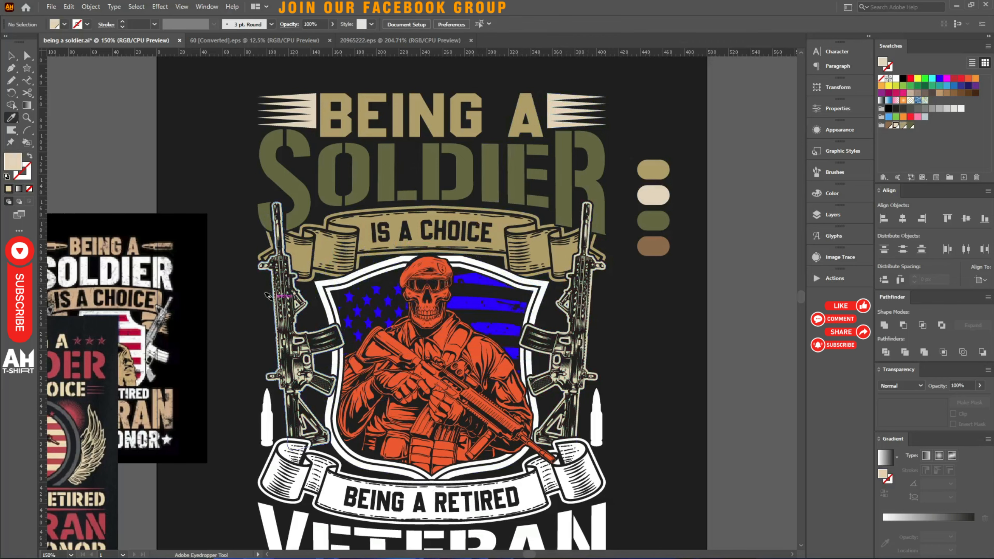
# Recolour the shield's inner border with the brown palette sample and its outer border with khaki.
pyautogui.click(653, 246)
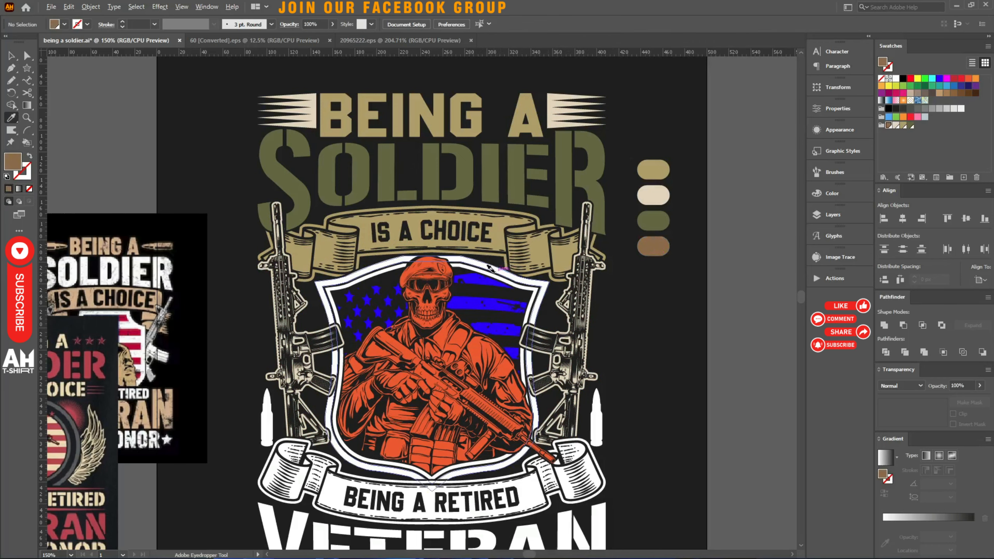
pyautogui.scroll(1, 486, 281)
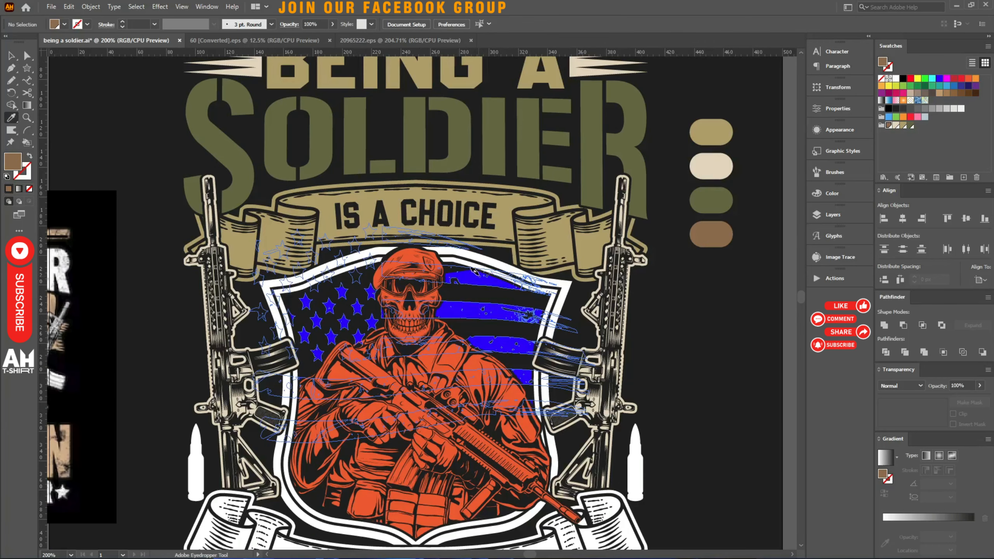
pyautogui.click(494, 255)
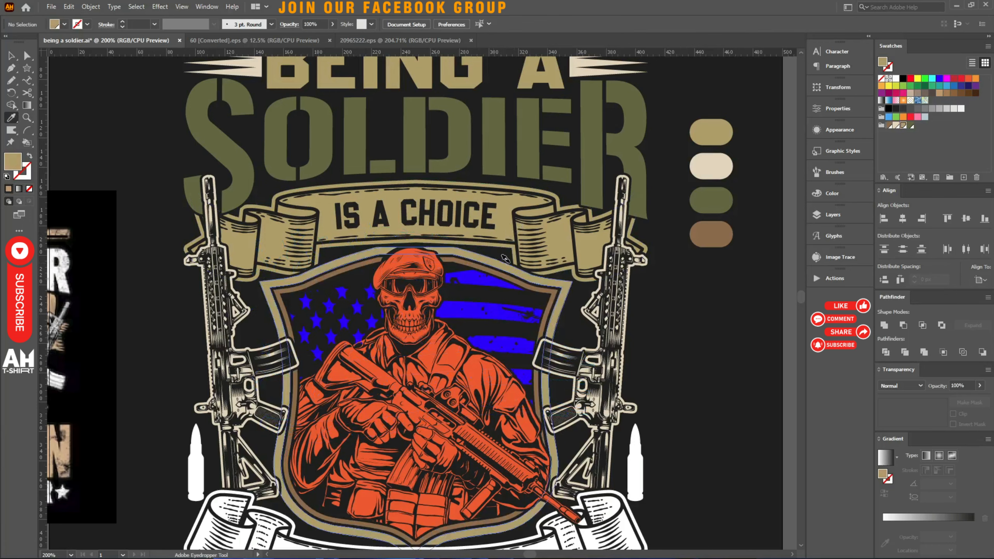
# Isolate the emblem group containing the soldier and flag for editing.
pyautogui.press('v')
pyautogui.click(506, 313)
pyautogui.doubleClick(506, 313)
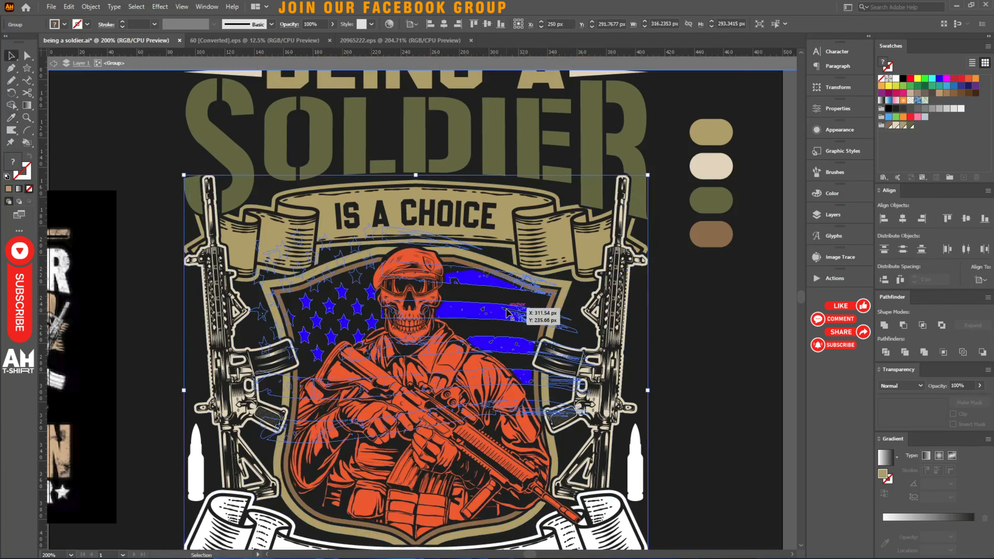
# Try recolouring the whole soldier-and-flag artwork with the cream palette sample, and undo it.
pyautogui.press('i')
pyautogui.hotkey('ctrl', 'a')
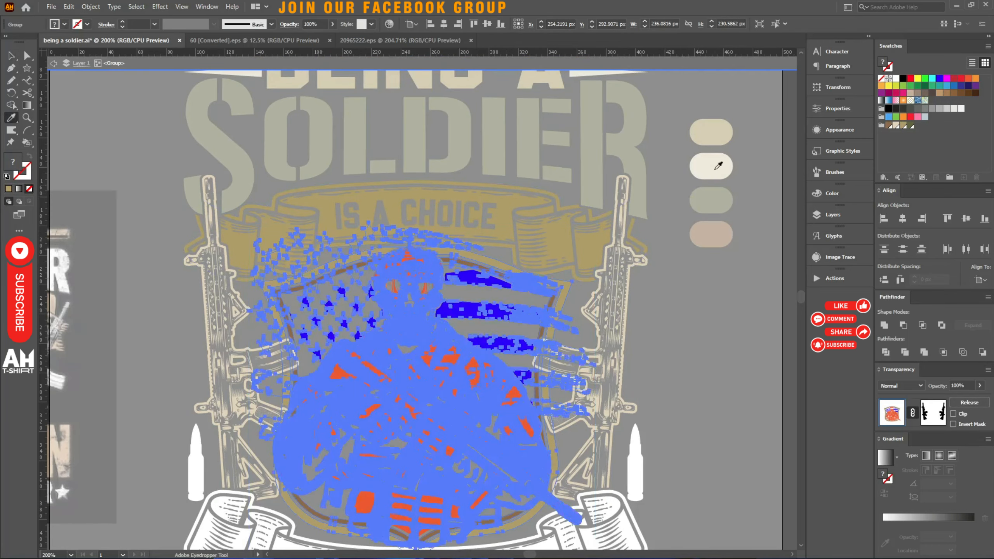
pyautogui.click(720, 159)
pyautogui.hotkey('ctrl', 'z')
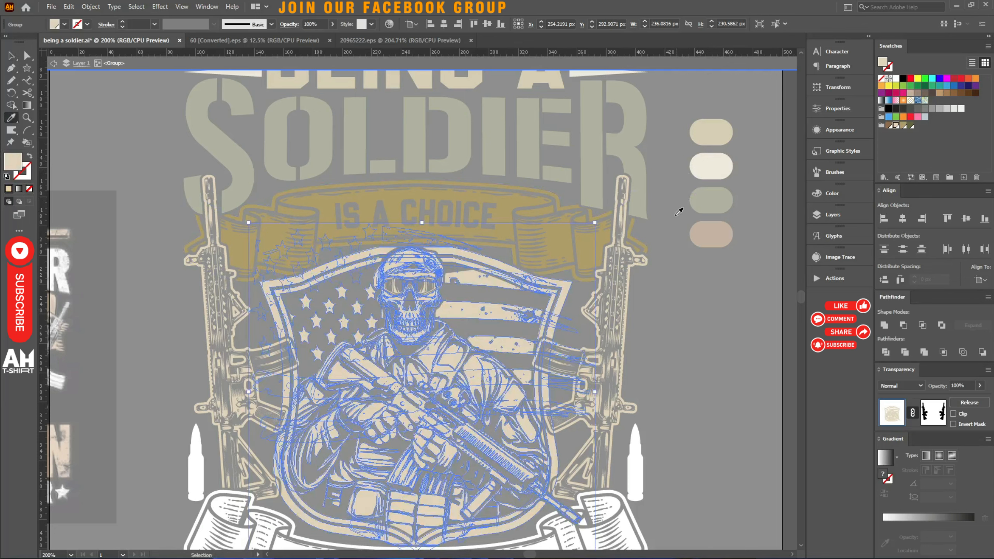
# Isolate the flag's stars and stripes inside the shield and recolour them with the cream palette sample.
pyautogui.press('v')
pyautogui.click(673, 332)
pyautogui.doubleClick(508, 317)
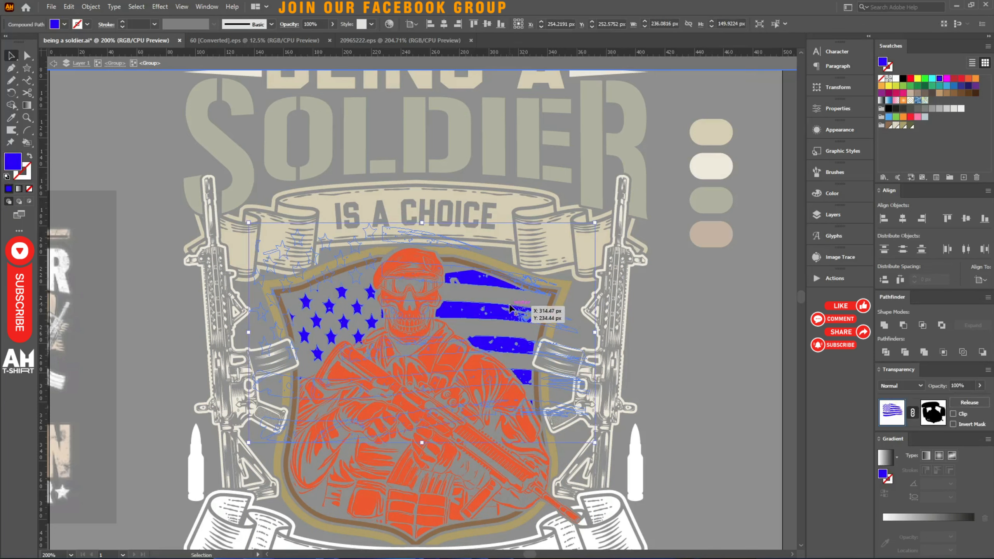
pyautogui.press('i')
pyautogui.hotkey('ctrl', 'a')
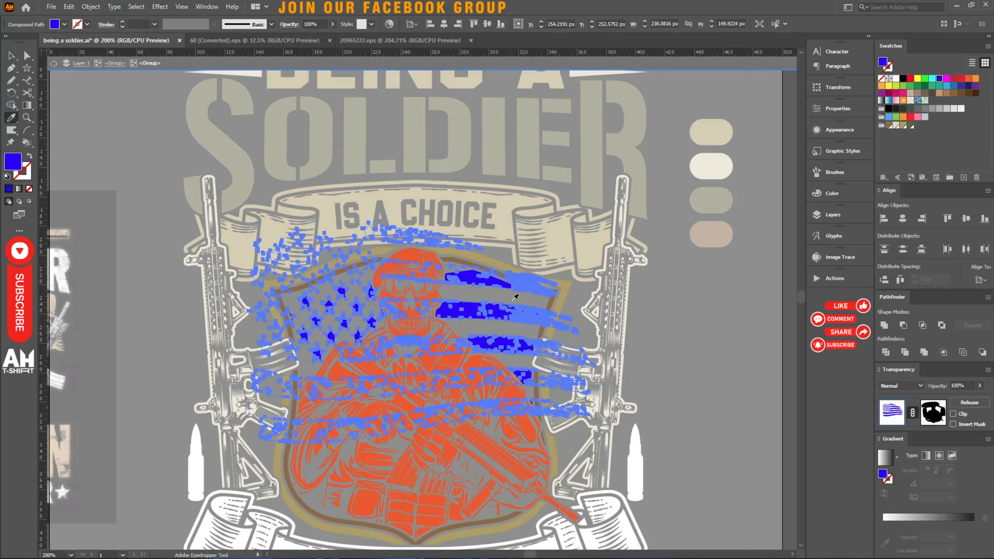
pyautogui.click(711, 174)
pyautogui.press('v')
# Isolate the soldier's head down to its parts and recolour the skull with the cream palette sample.
pyautogui.click(455, 394)
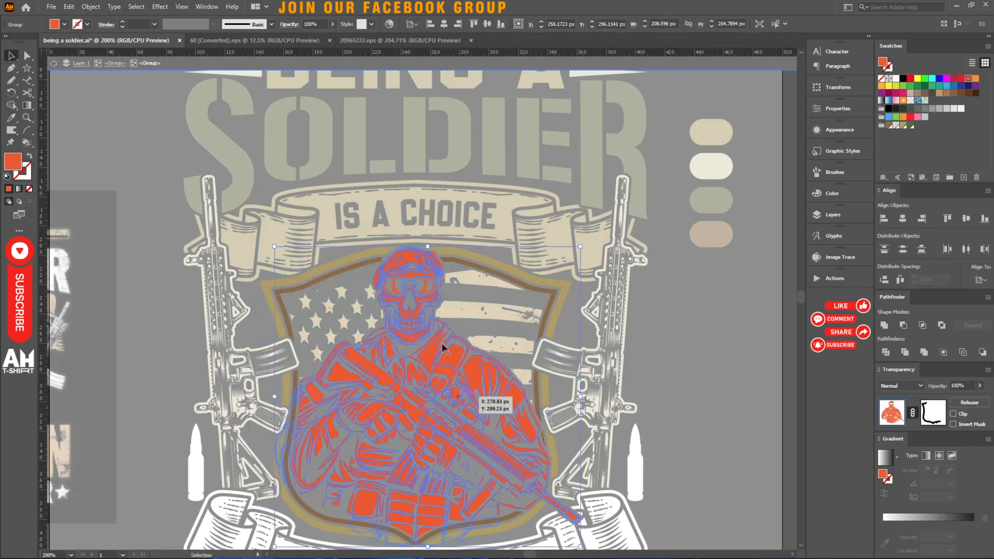
pyautogui.doubleClick(418, 310)
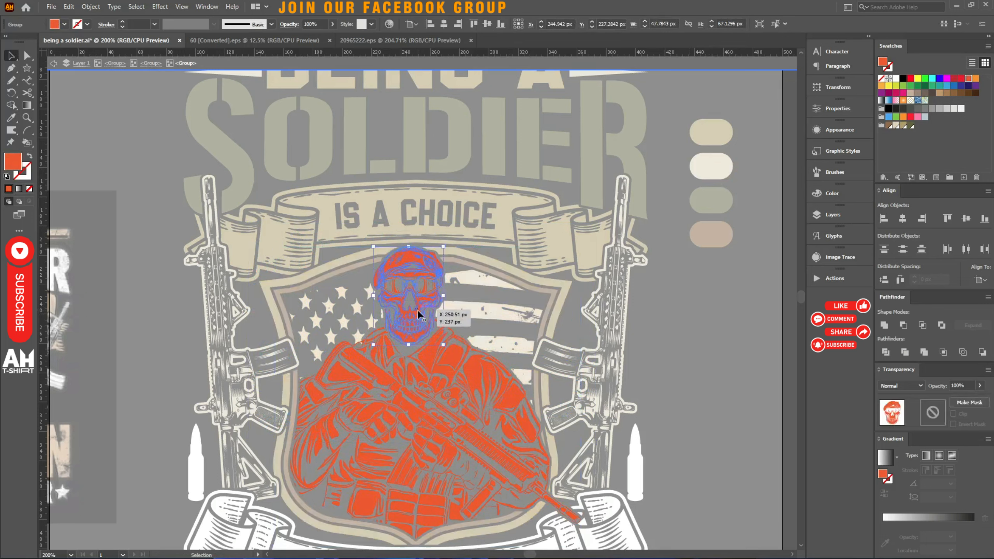
pyautogui.doubleClick(418, 310)
pyautogui.press('i')
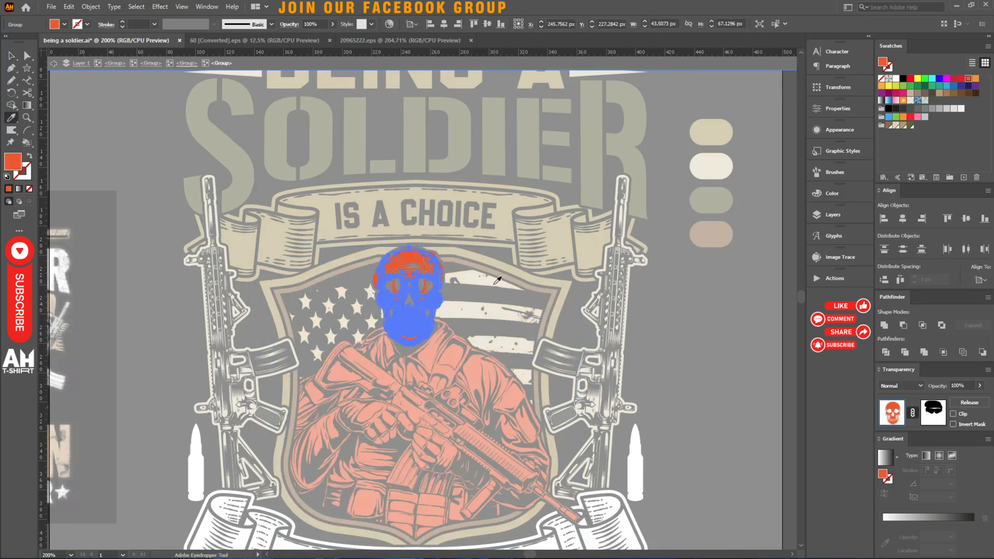
pyautogui.press('v')
# Recolour the soldier's goggles and beret with the olive green palette sample, and exit isolation.
pyautogui.click(424, 292)
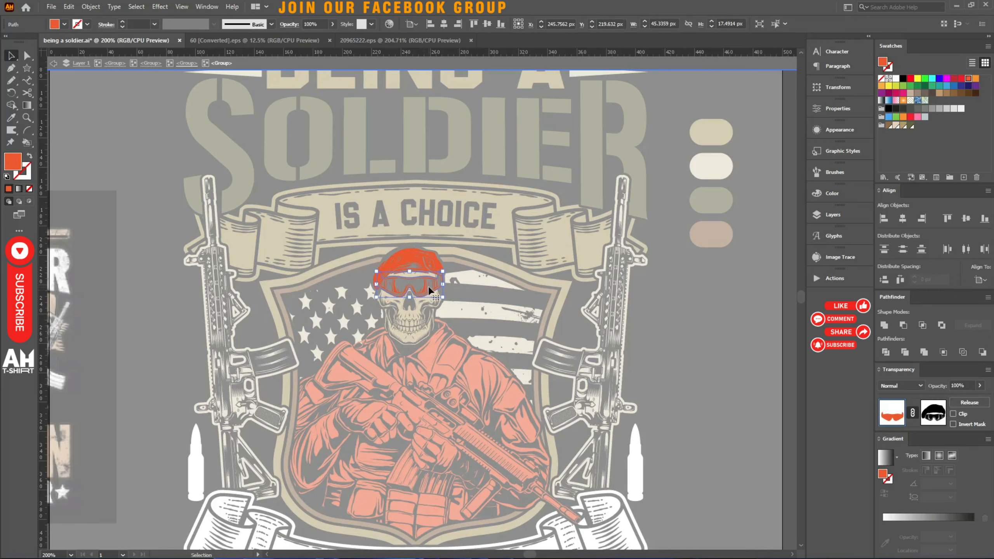
pyautogui.press('i')
pyautogui.click(704, 195)
pyautogui.press('v')
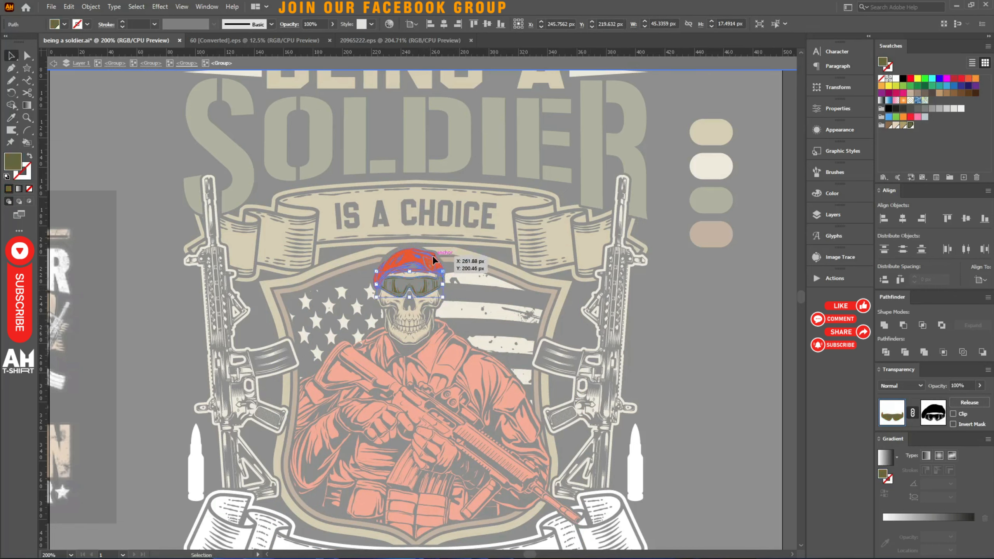
pyautogui.click(431, 254)
pyautogui.press('i')
pyautogui.click(723, 201)
pyautogui.press('v')
pyautogui.click(678, 311)
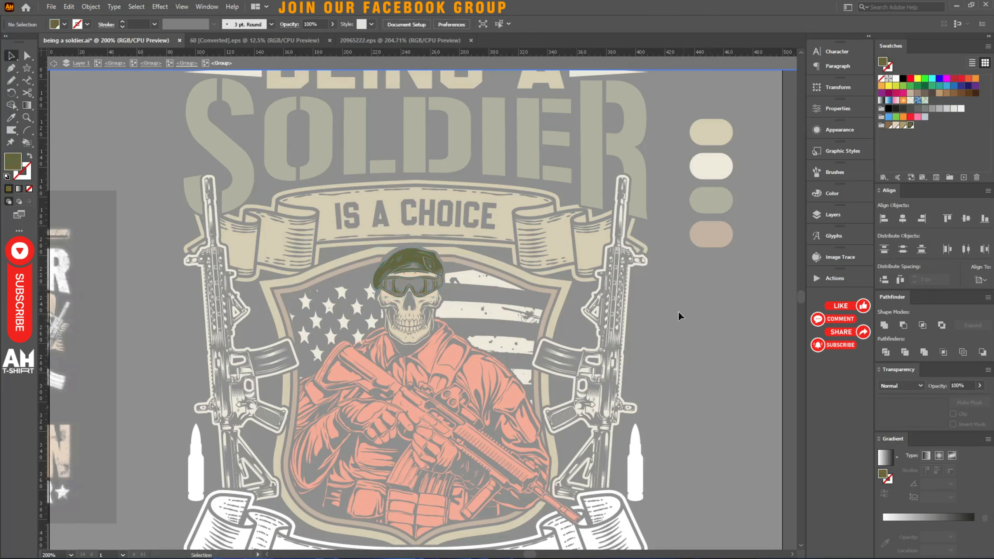
pyautogui.doubleClick(674, 304)
# Recolour the pair of bullets beside the shield with the cream already used in the design.
pyautogui.moveTo(674, 333); pyautogui.dragTo(652, 169)
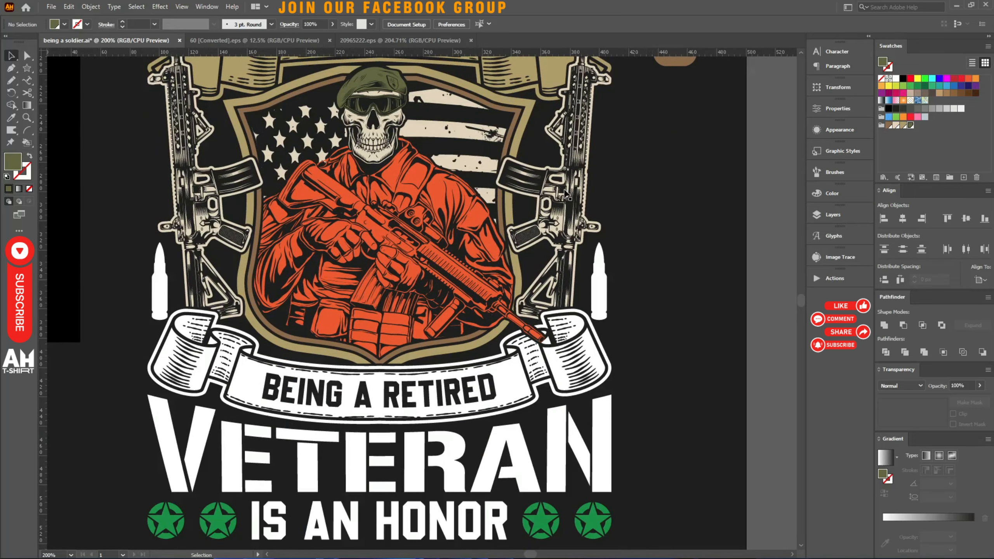
pyautogui.click(594, 293)
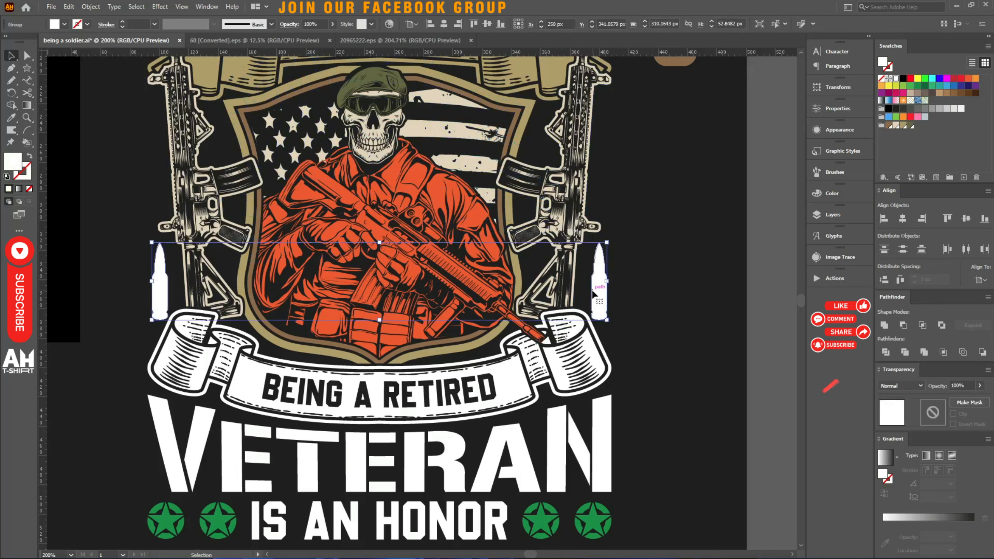
pyautogui.press('i')
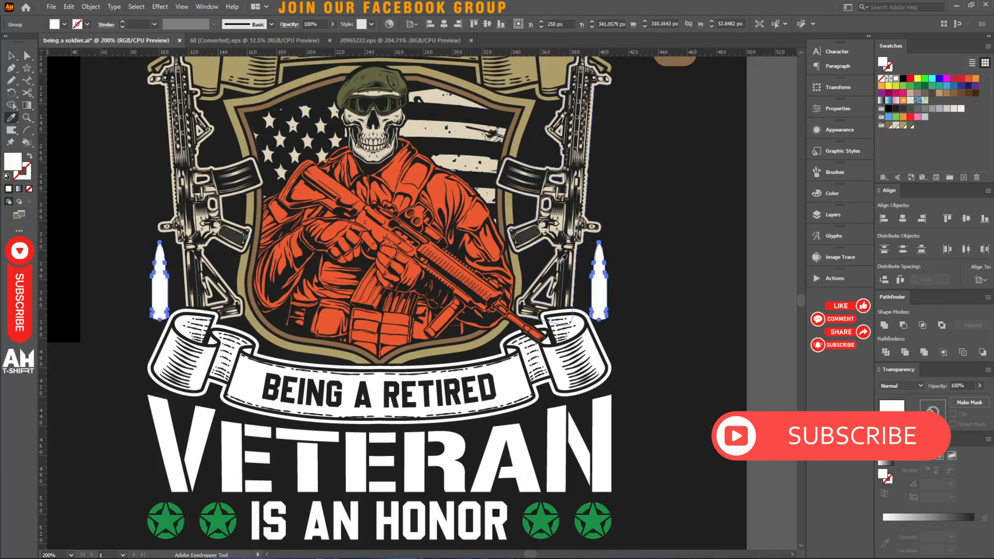
pyautogui.click(563, 258)
pyautogui.scroll(-2, 564, 259)
pyautogui.press('v')
pyautogui.click(569, 311)
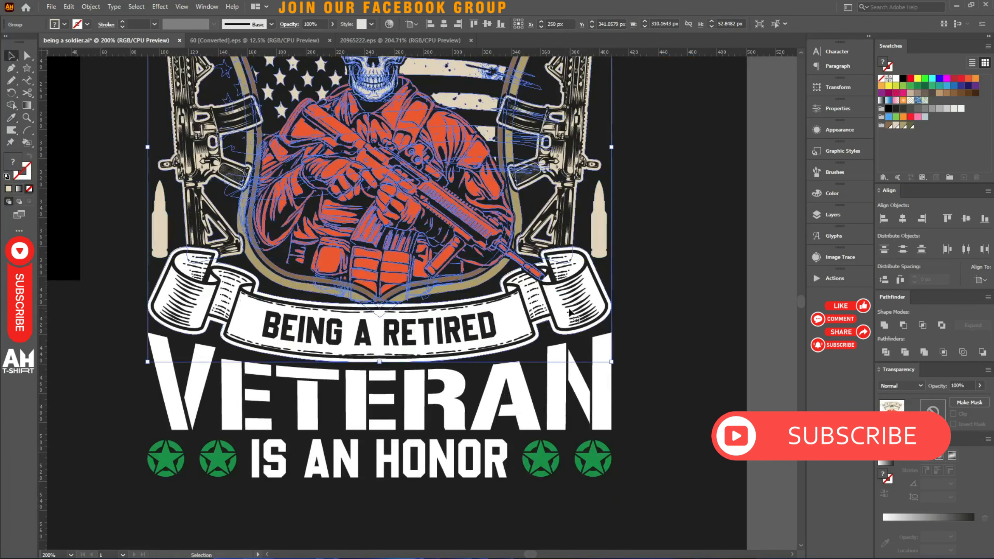
pyautogui.click(674, 311)
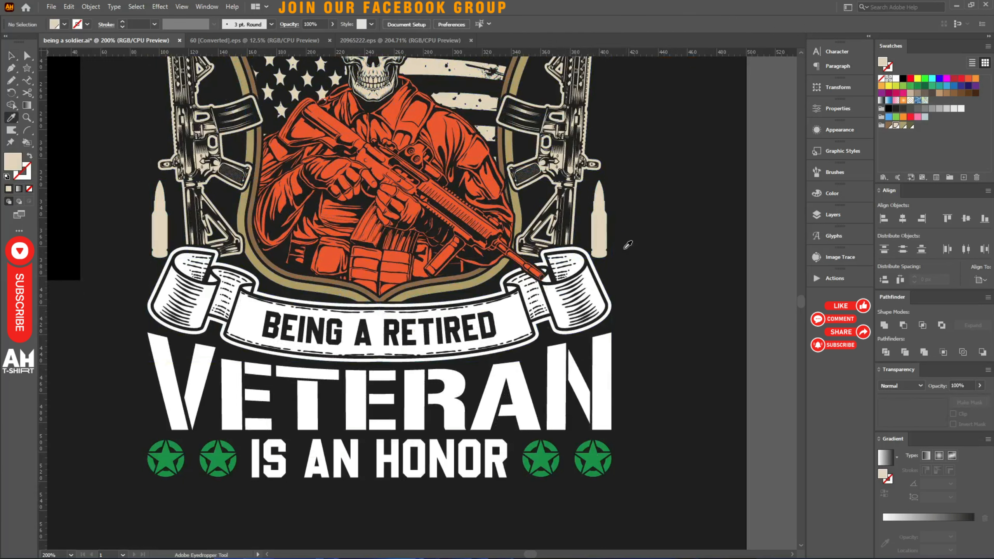
# Recolour the BEING A RETIRED banner with the khaki of the shield's outer border.
pyautogui.click(612, 206)
pyautogui.keyDown('alt'); pyautogui.click(573, 289); pyautogui.keyUp('alt')
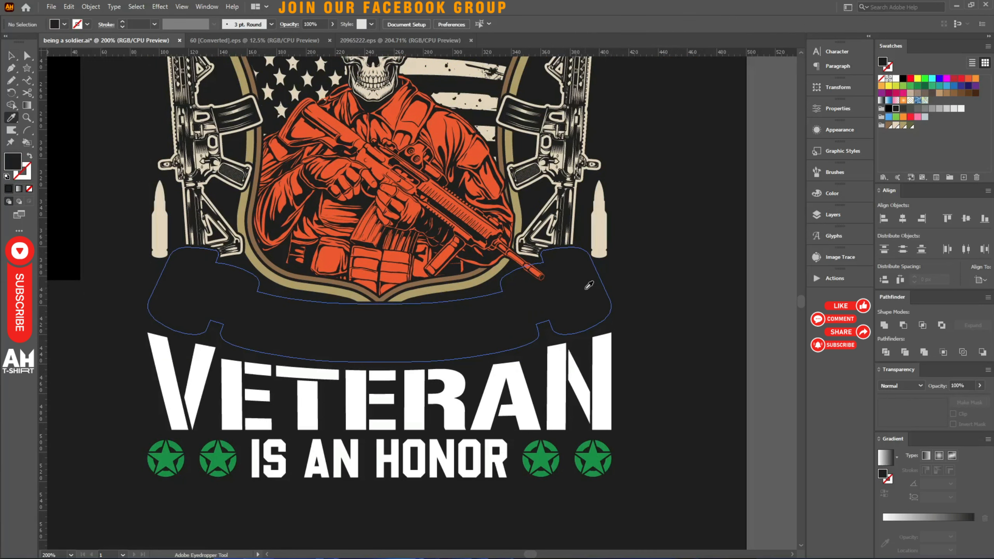
pyautogui.click(516, 238)
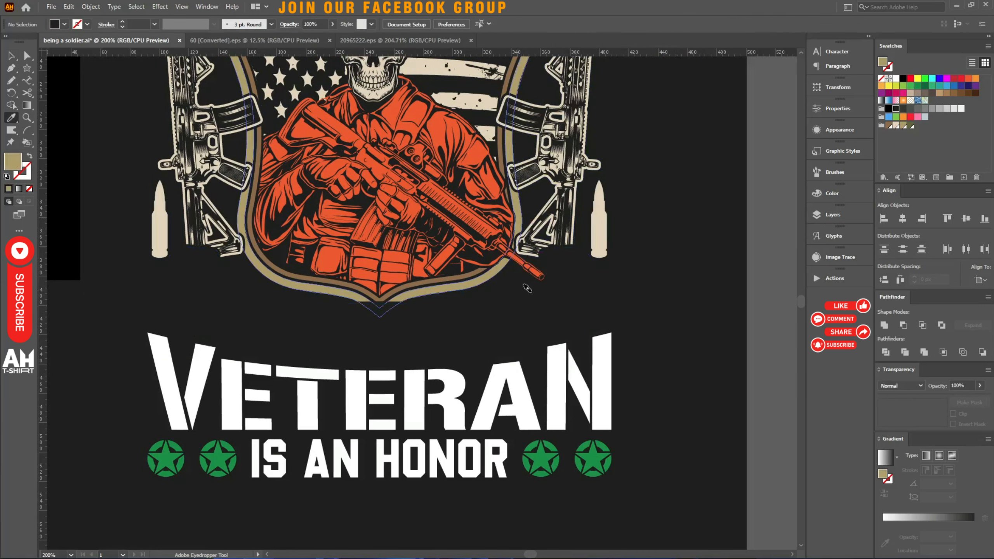
pyautogui.keyDown('alt'); pyautogui.click(574, 301); pyautogui.keyUp('alt')
pyautogui.press('v')
pyautogui.hotkey('ctrl', '1')
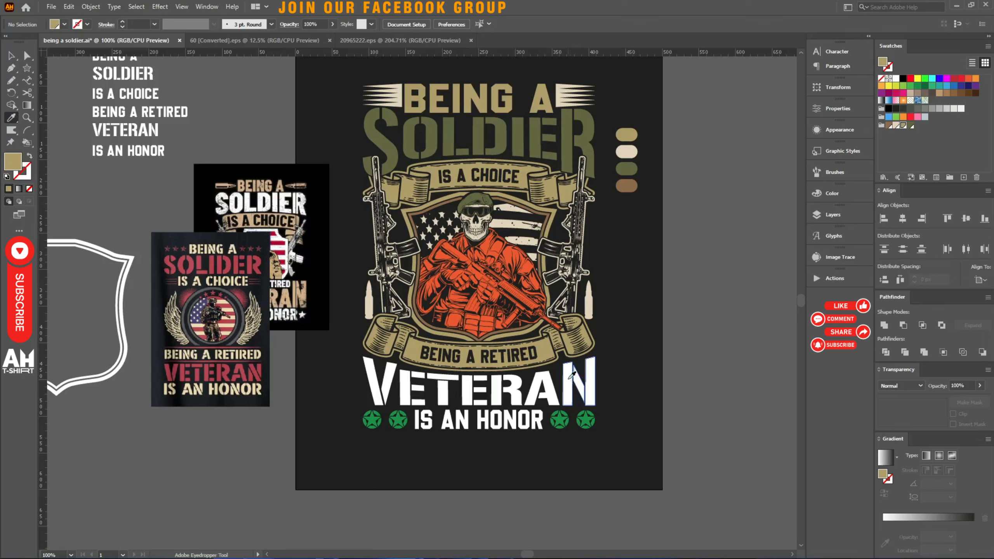
# Recolour the VETERAN lettering olive green like SOLDIER, and the IS AN HONOR lettering khaki like the banner above it.
pyautogui.press('v')
pyautogui.click(569, 380)
pyautogui.press('i')
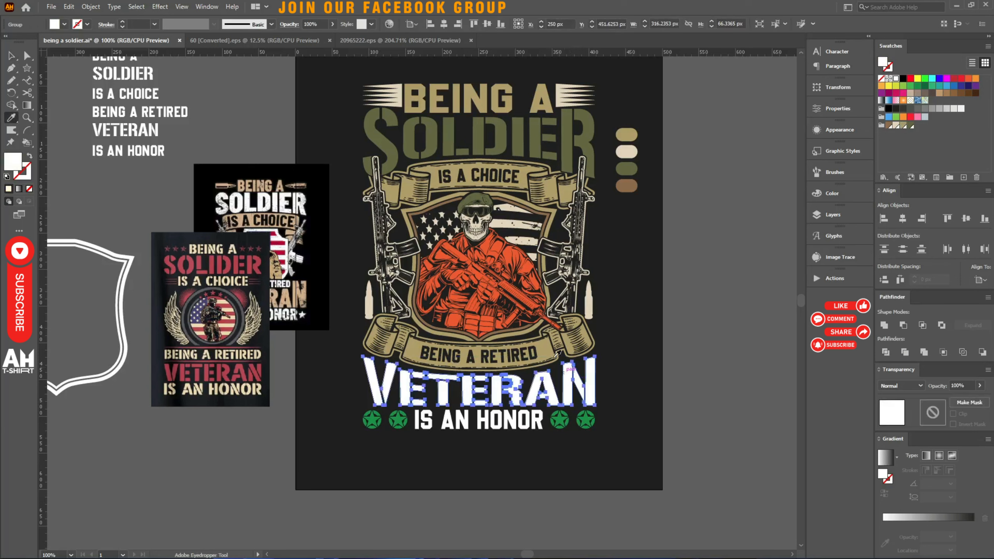
pyautogui.click(523, 148)
pyautogui.keyDown('ctrl'); pyautogui.click(524, 426); pyautogui.keyUp('ctrl')
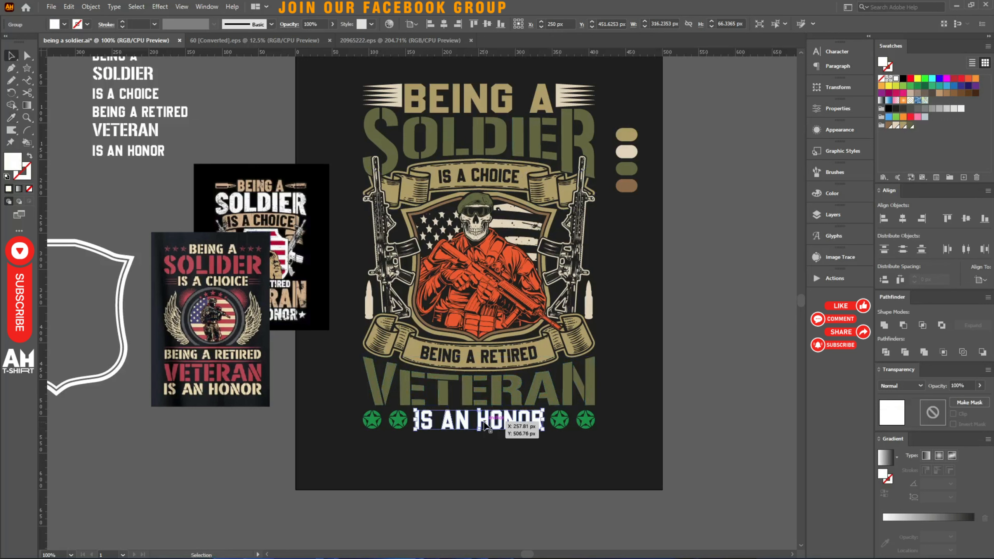
pyautogui.click(484, 346)
pyautogui.press('v')
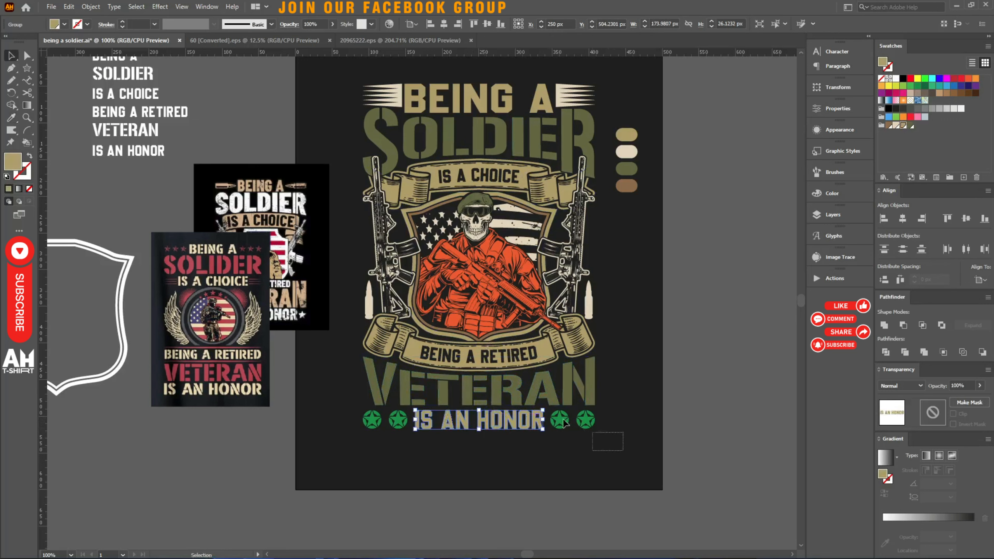
# Recolour the star badges on both sides of IS AN HONOR with the cream palette sample.
pyautogui.moveTo(562, 419); pyautogui.dragTo(552, 416)
pyautogui.press('i')
pyautogui.click(626, 152)
pyautogui.press('v')
pyautogui.moveTo(365, 449); pyautogui.dragTo(403, 415)
pyautogui.press('i')
pyautogui.click(560, 422)
pyautogui.press('v')
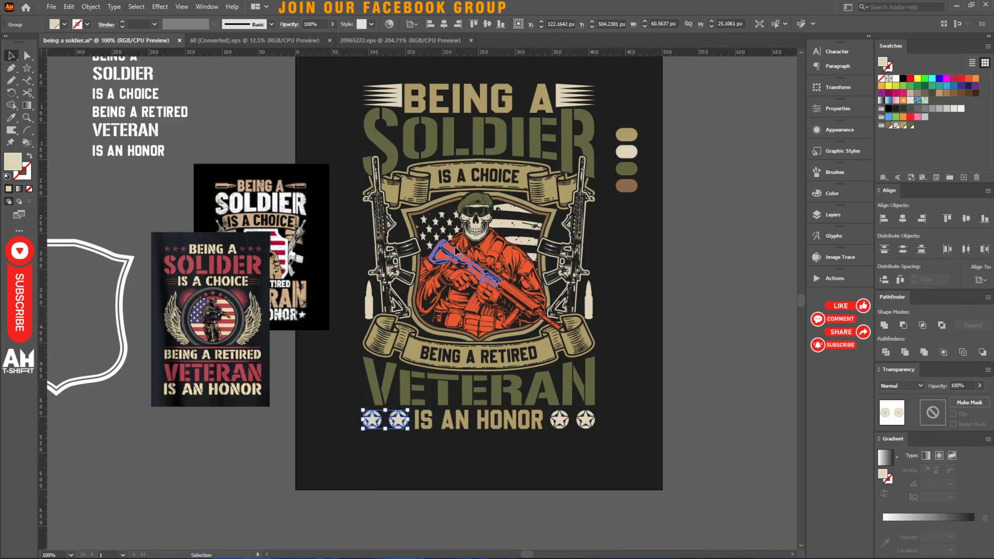
# Recolour all the orange areas of the soldier's uniform with the olive green palette sample.
pyautogui.click(463, 262)
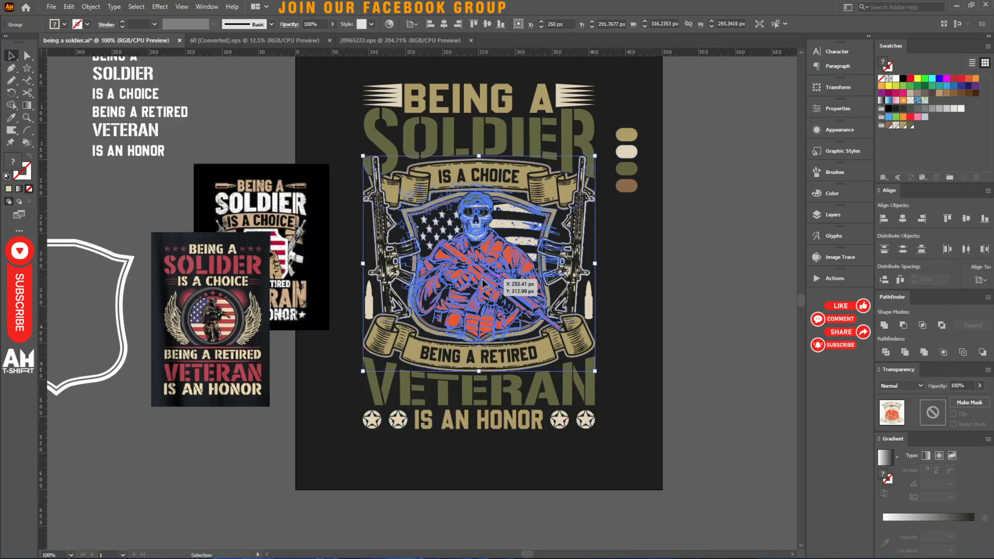
pyautogui.doubleClick(478, 281)
pyautogui.press('y')
pyautogui.click(486, 277)
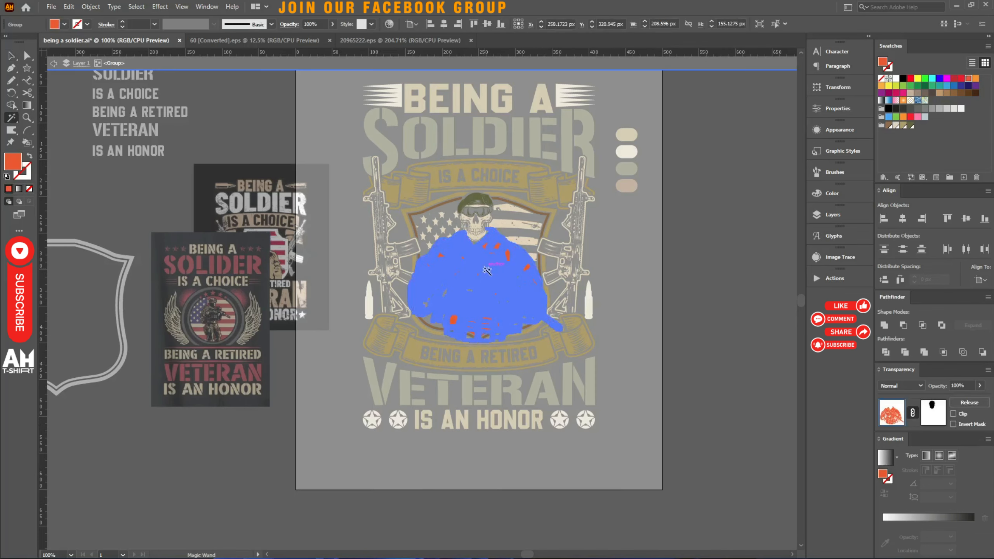
pyautogui.press('Escape')
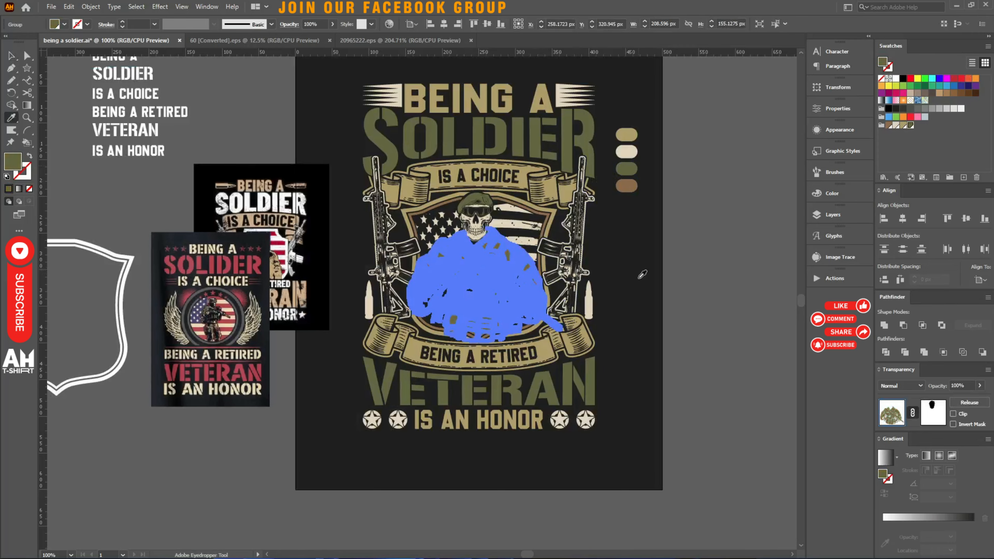
# Move the palette samples farther from the artboard and shift both reference shirt images clear of its edge.
pyautogui.moveTo(544, 280); pyautogui.dragTo(607, 187)
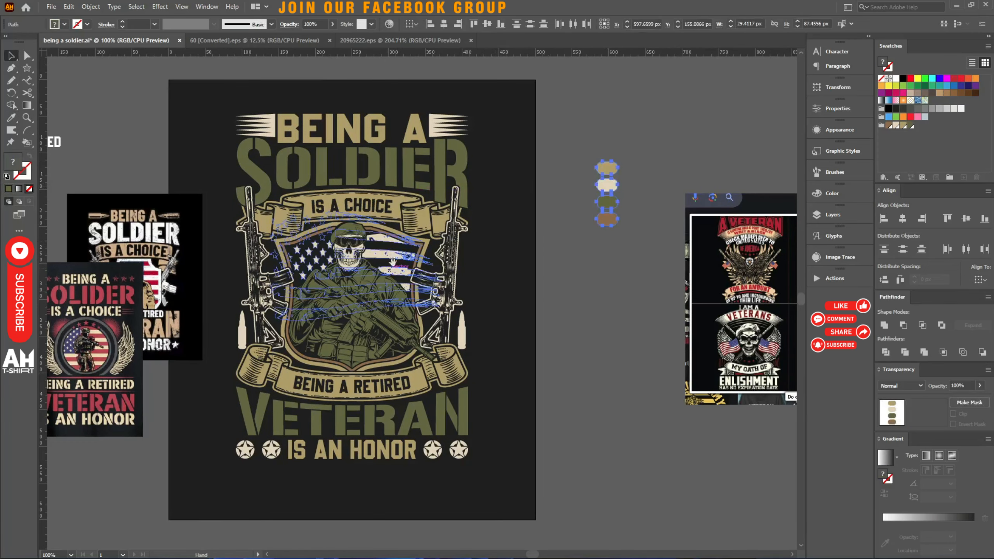
pyautogui.moveTo(140, 283); pyautogui.dragTo(238, 401)
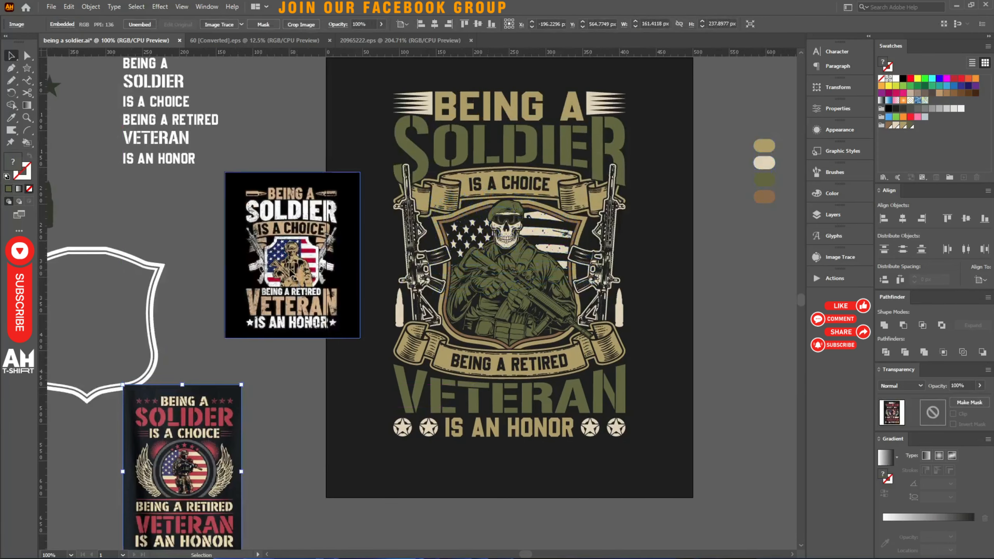
pyautogui.moveTo(289, 270); pyautogui.dragTo(246, 333)
# Group the entire shirt design and centre it vertically on the artboard.
pyautogui.moveTo(614, 431); pyautogui.dragTo(495, 440)
pyautogui.moveTo(563, 475); pyautogui.dragTo(273, 84)
pyautogui.press('a')
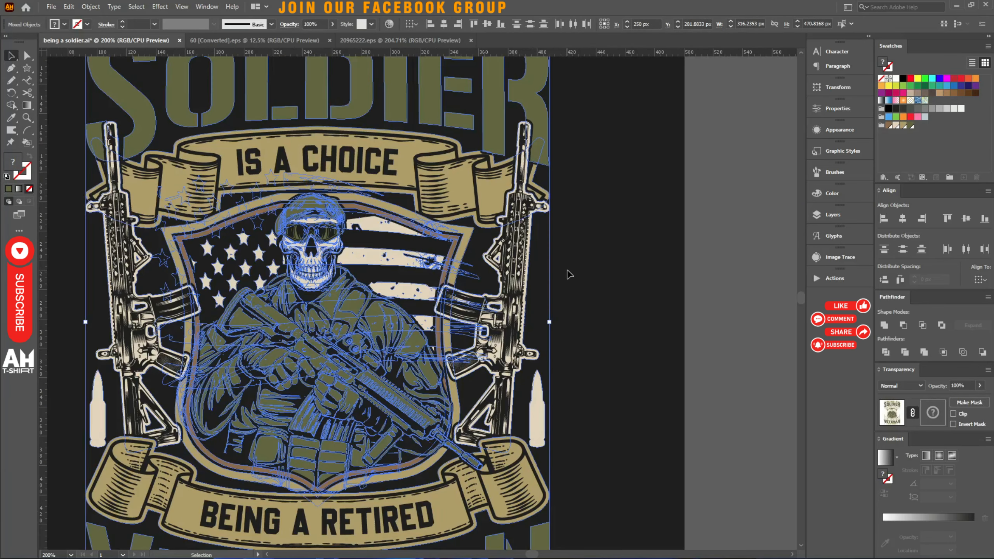
pyautogui.hotkey('ctrl', 'g')
pyautogui.hotkey('ctrl', '-')
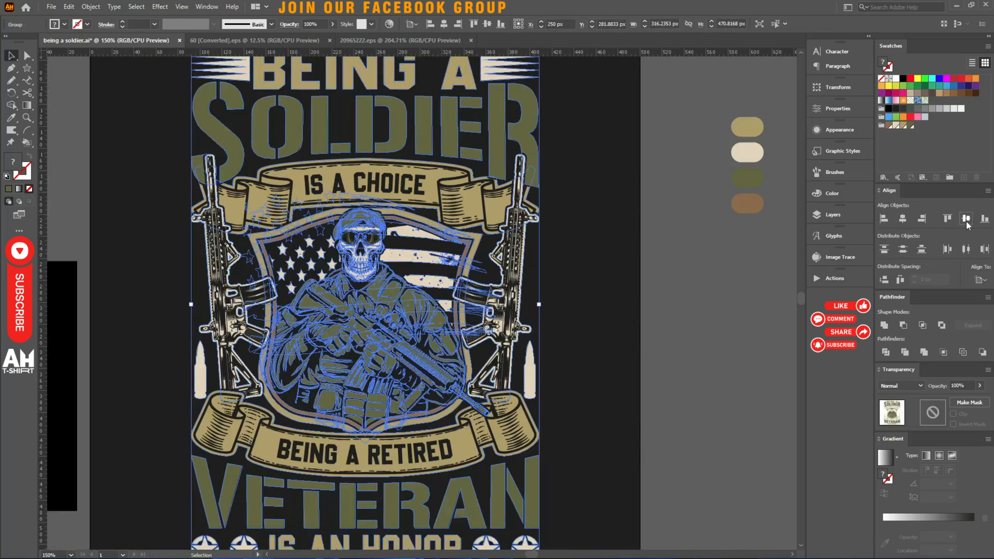
pyautogui.click(966, 218)
pyautogui.hotkey('ctrl', '-')
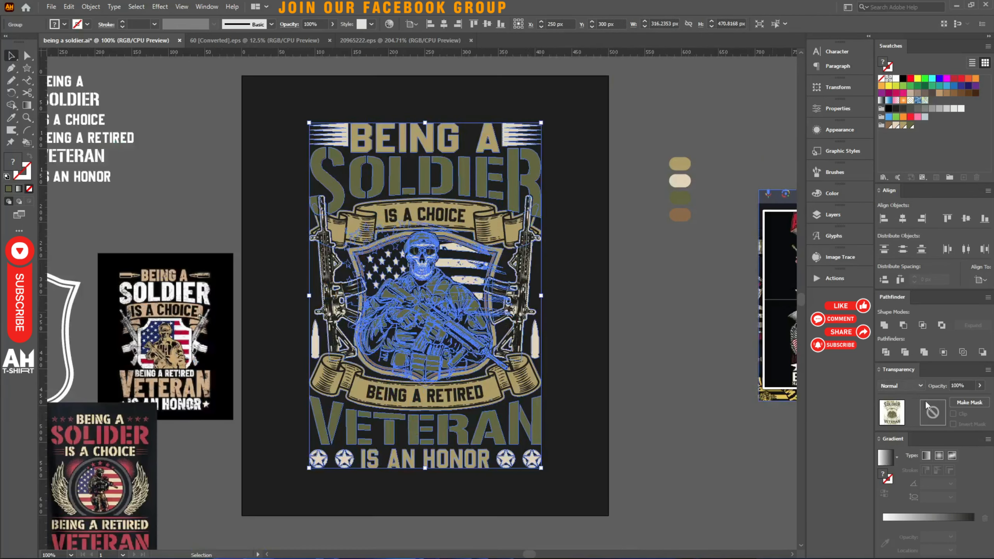
# Create an opacity mask on the design and place Grunge Texture (8).jpg from the 100-Grunge-Texture-Pack folder in it as an embedded image.
pyautogui.click(961, 407)
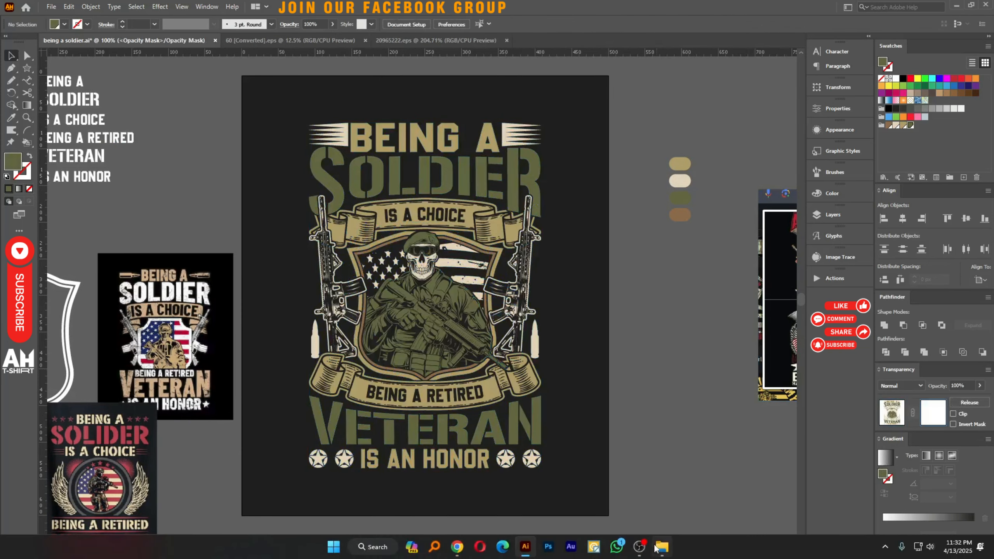
pyautogui.click(656, 550)
pyautogui.click(313, 37)
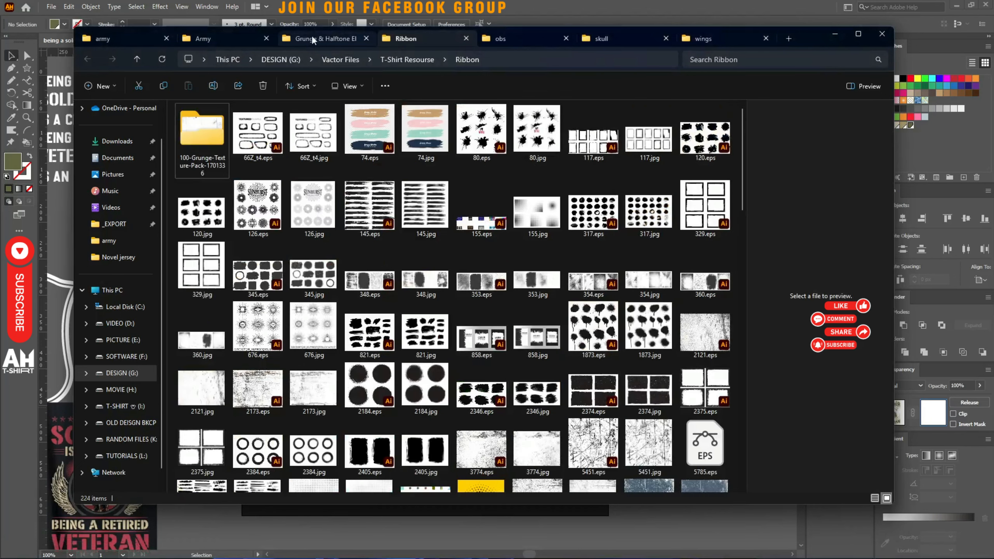
pyautogui.doubleClick(649, 355)
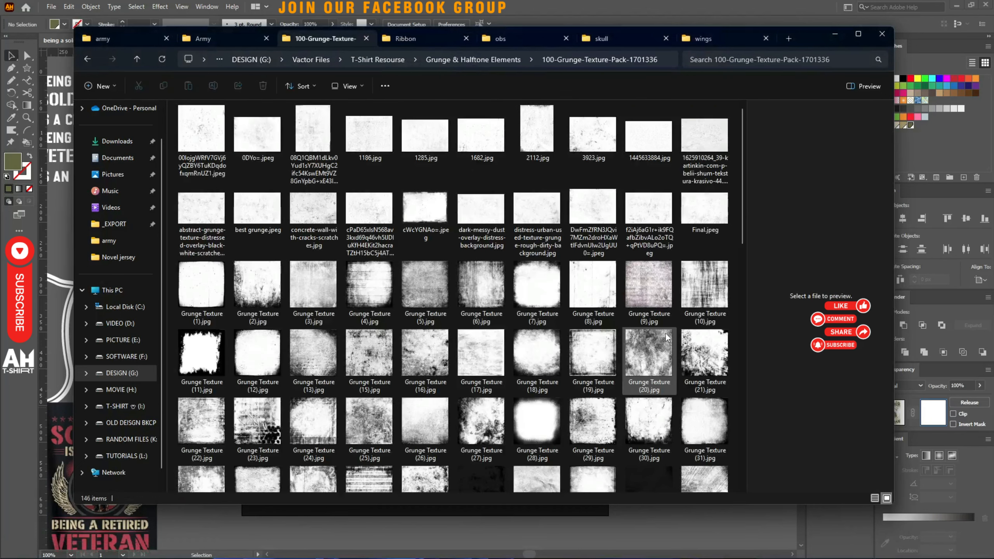
pyautogui.moveTo(583, 296); pyautogui.dragTo(575, 526)
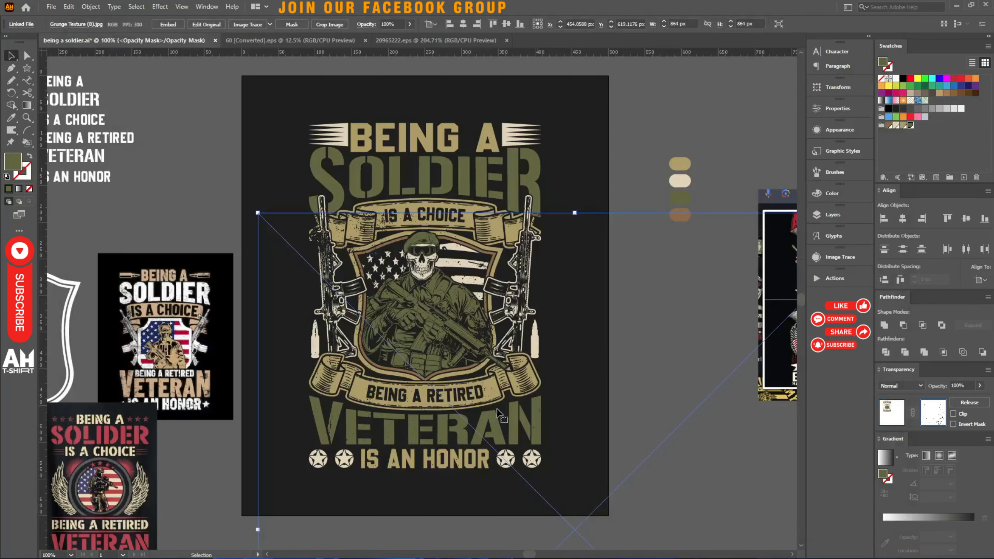
pyautogui.click(168, 25)
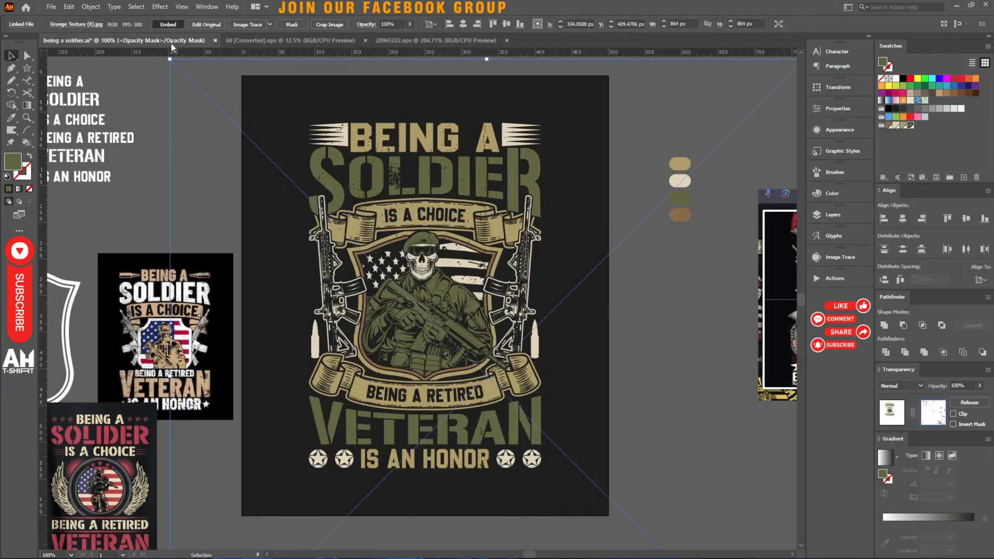
# Reposition the grunge texture over the design and resize it to about 432 by 571 px.
pyautogui.scroll(-4, 172, 59)
pyautogui.moveTo(279, 174); pyautogui.dragTo(366, 302)
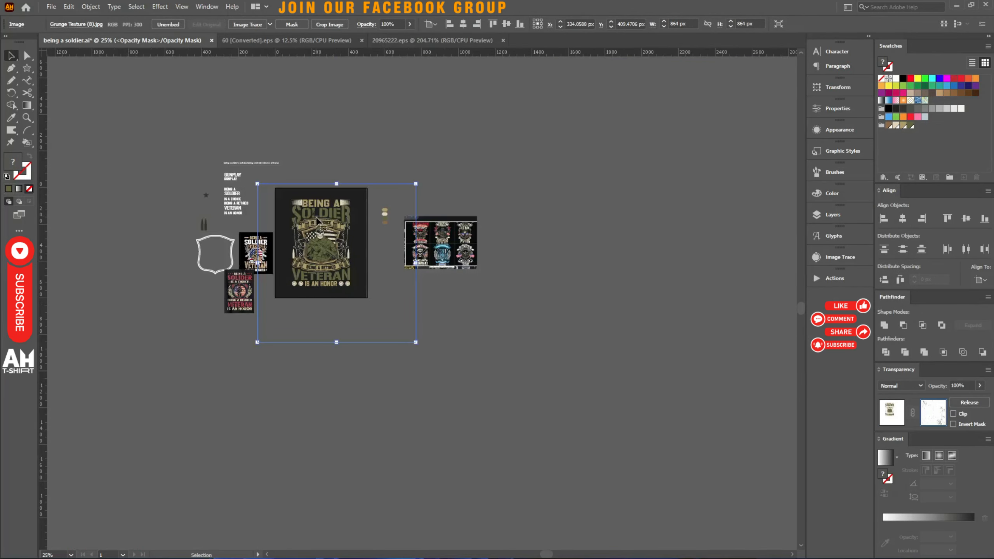
pyautogui.moveTo(319, 219); pyautogui.dragTo(341, 223)
pyautogui.moveTo(439, 348); pyautogui.dragTo(358, 295)
pyautogui.scroll(3, 319, 236)
pyautogui.scroll(1, 319, 237)
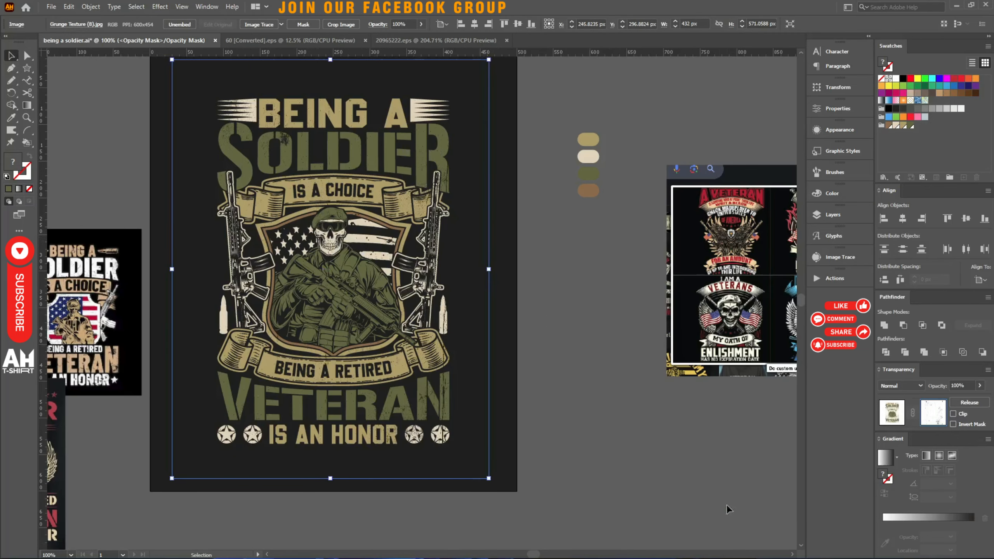
# Place a Texturelabs_Grunge texture from the grunge pack in the mask, embed it and set its blend mode to Multiply.
pyautogui.click(661, 556)
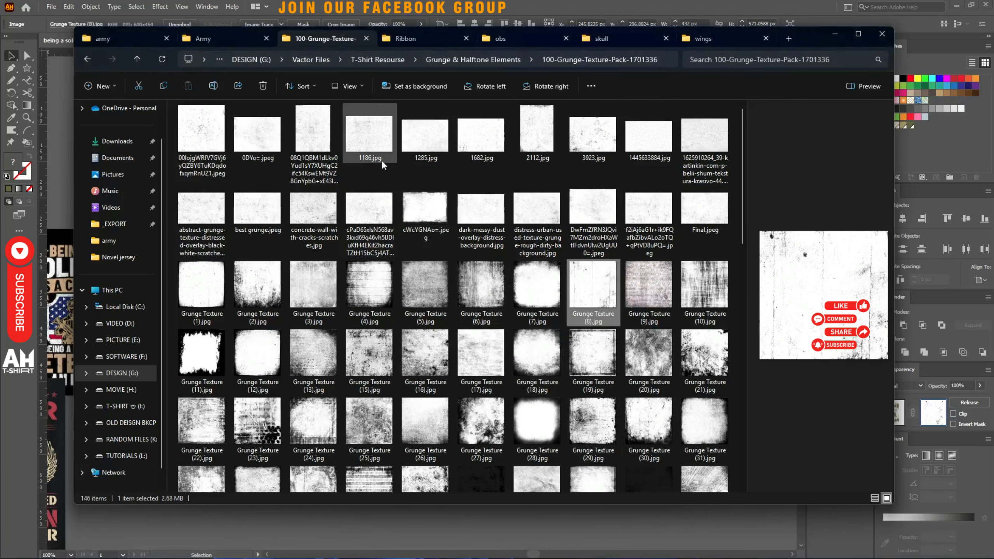
pyautogui.click(533, 148)
pyautogui.scroll(-15, 529, 172)
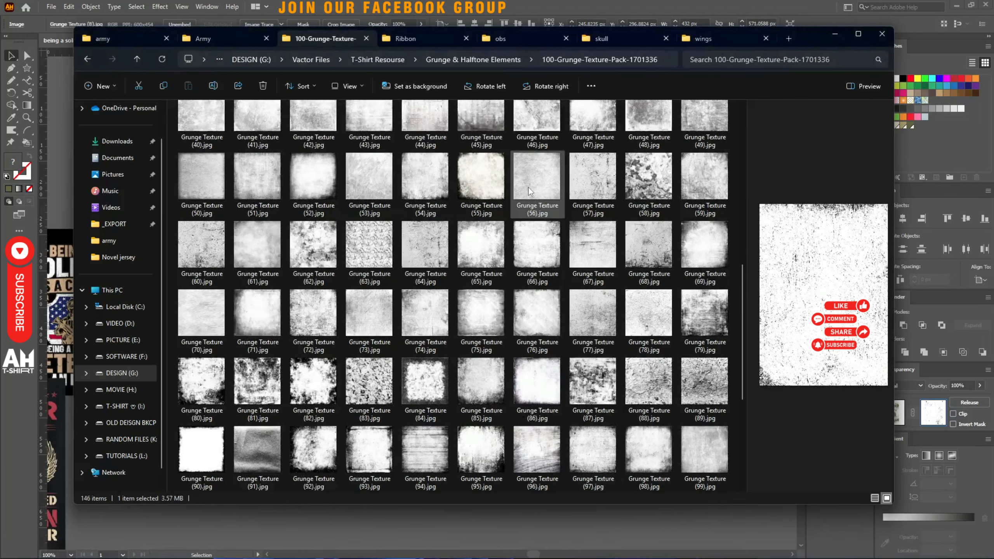
pyautogui.moveTo(430, 437); pyautogui.dragTo(421, 529)
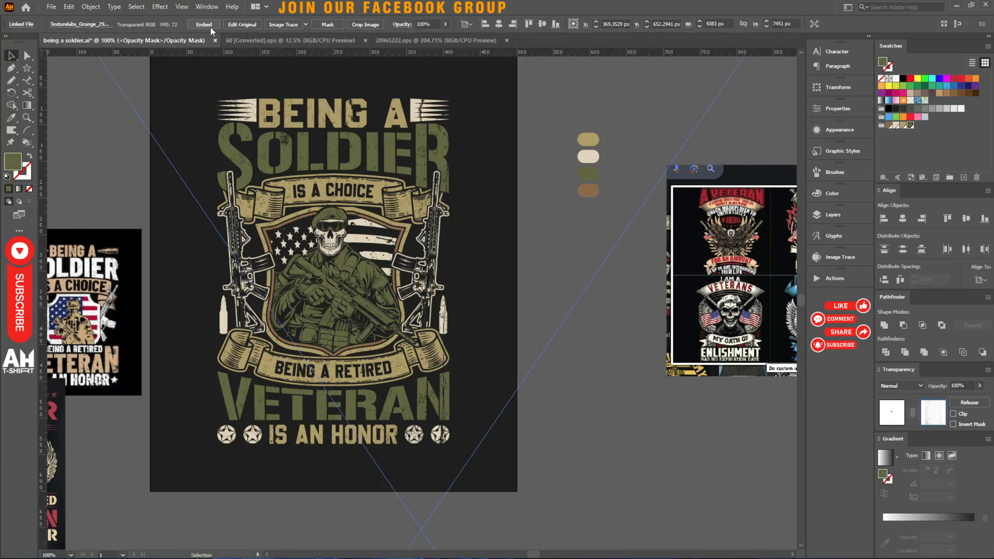
pyautogui.click(208, 27)
pyautogui.click(899, 385)
pyautogui.click(899, 217)
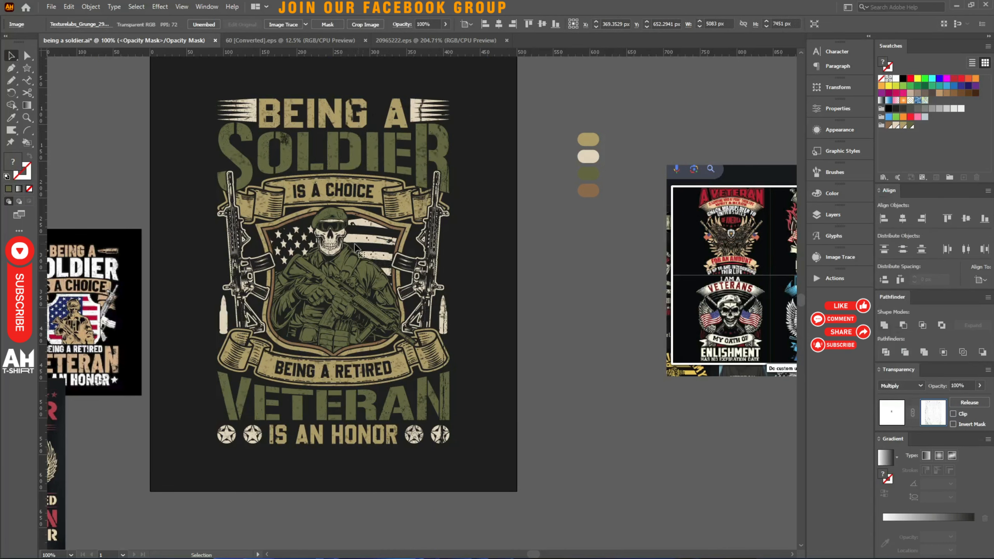
# Scale the Texturelabs texture down over the design, position it and leave the opacity mask.
pyautogui.scroll(-5, 354, 242)
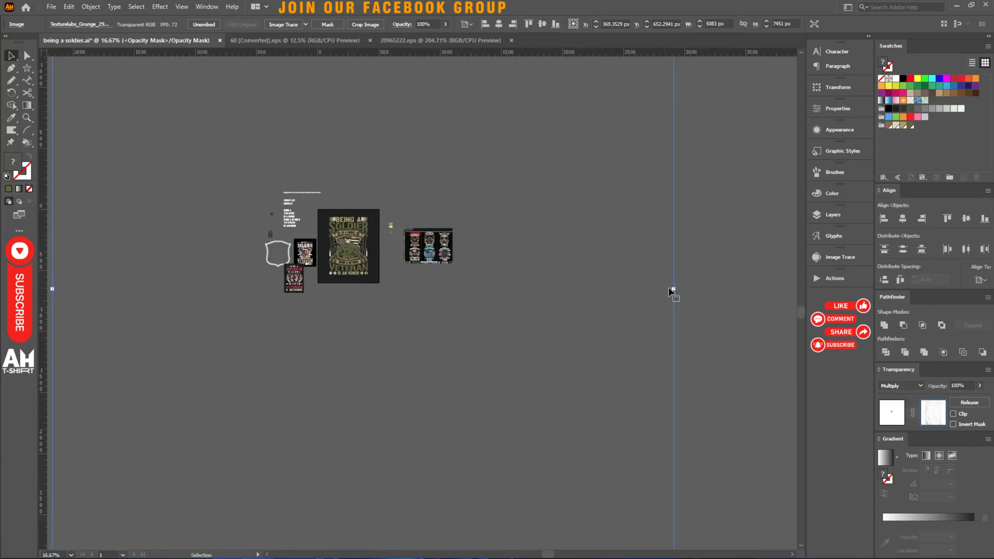
pyautogui.moveTo(673, 288); pyautogui.dragTo(321, 118)
pyautogui.scroll(4, 352, 266)
pyautogui.moveTo(400, 291); pyautogui.dragTo(431, 319)
pyautogui.click(892, 413)
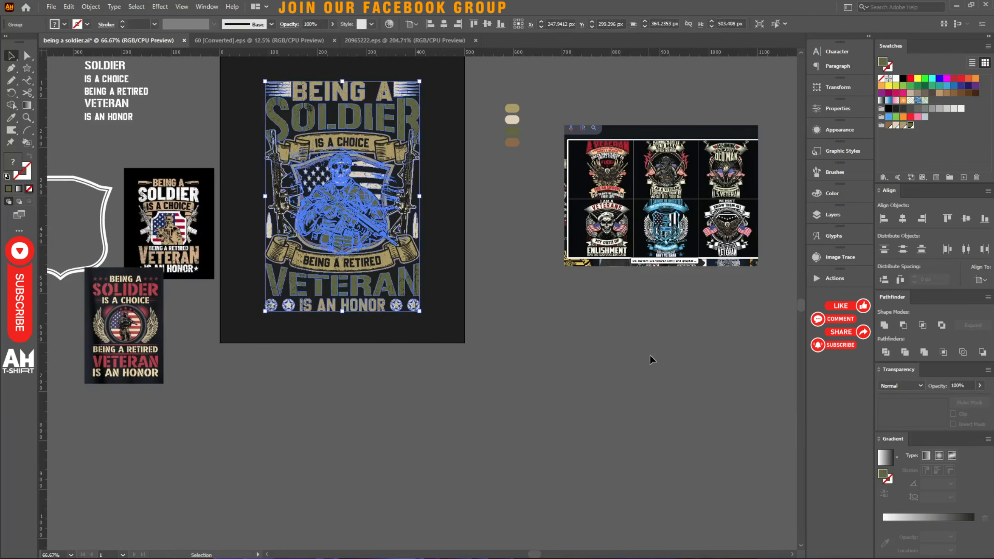
pyautogui.click(650, 360)
pyautogui.hotkey('ctrl', '0')
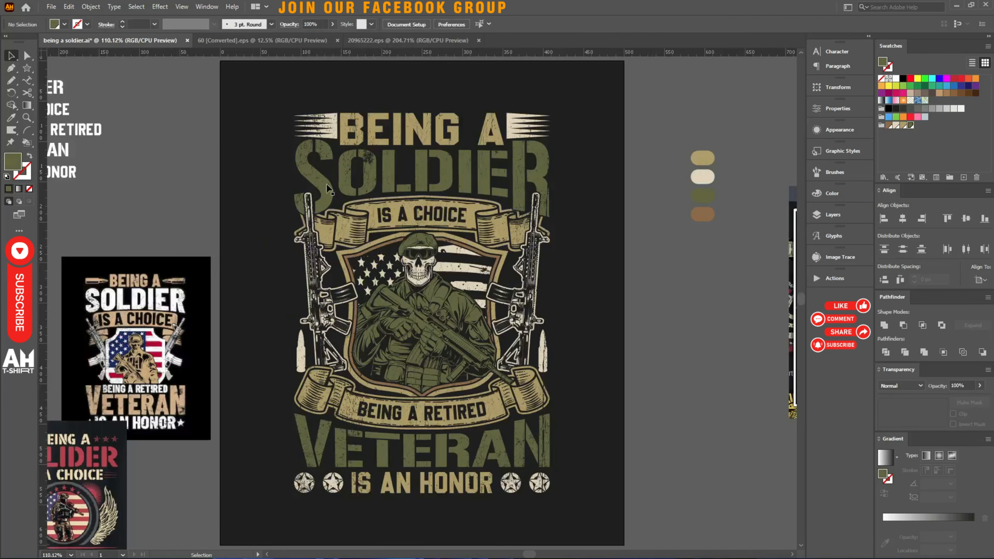